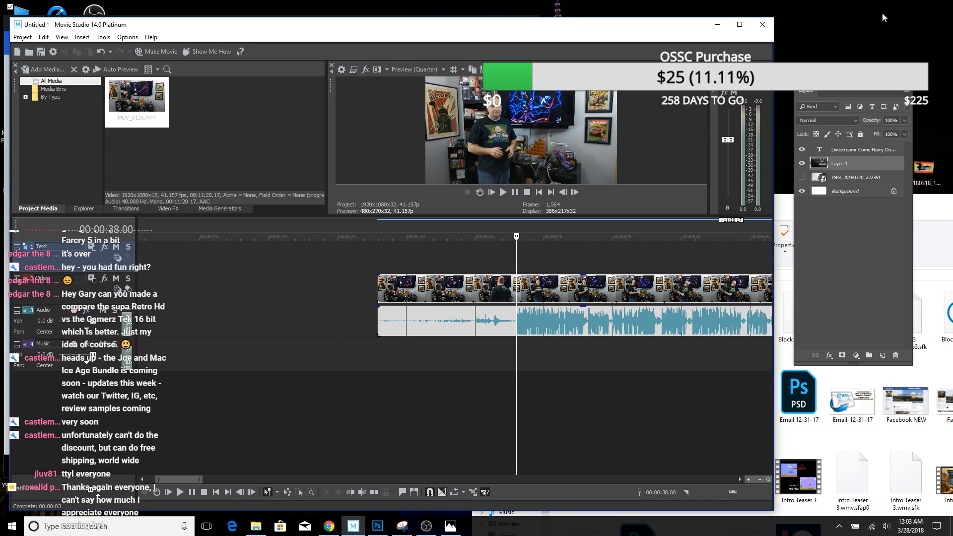
Move the Movie Studio window aside and switch to OBS
left_click_drag(476, 35, 594, 41)
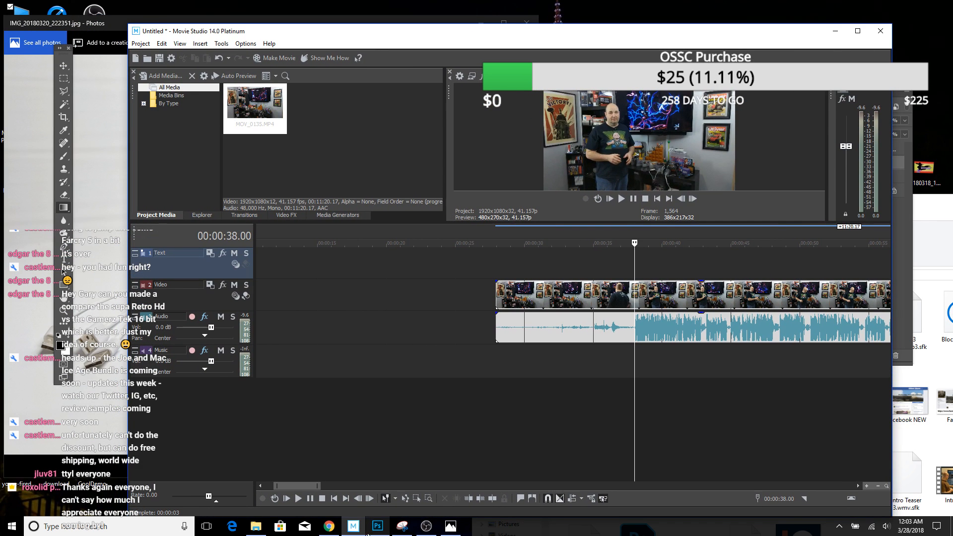
left_click(423, 524)
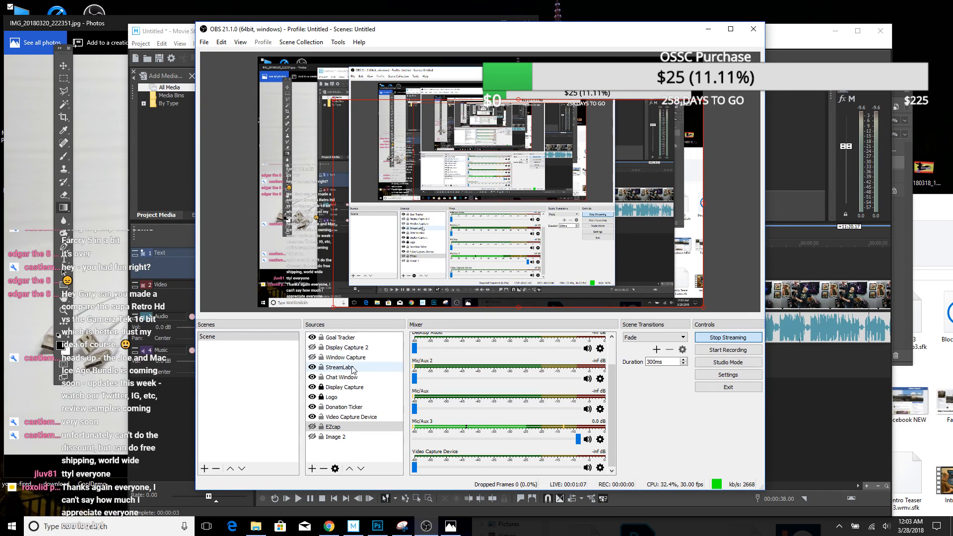
Hide the Display Capture source and show it again to test which source covers the overlays
left_click(318, 388)
left_click(313, 387)
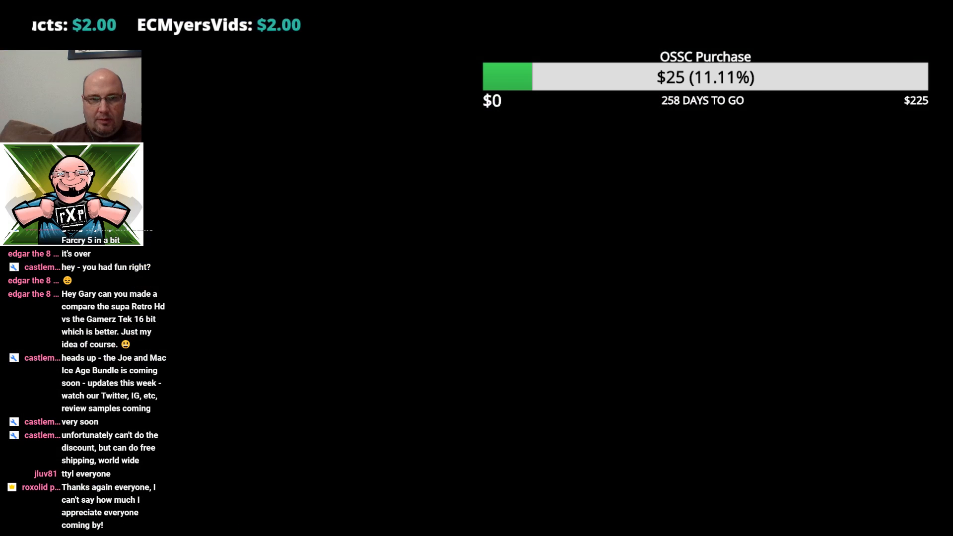
left_click(312, 387)
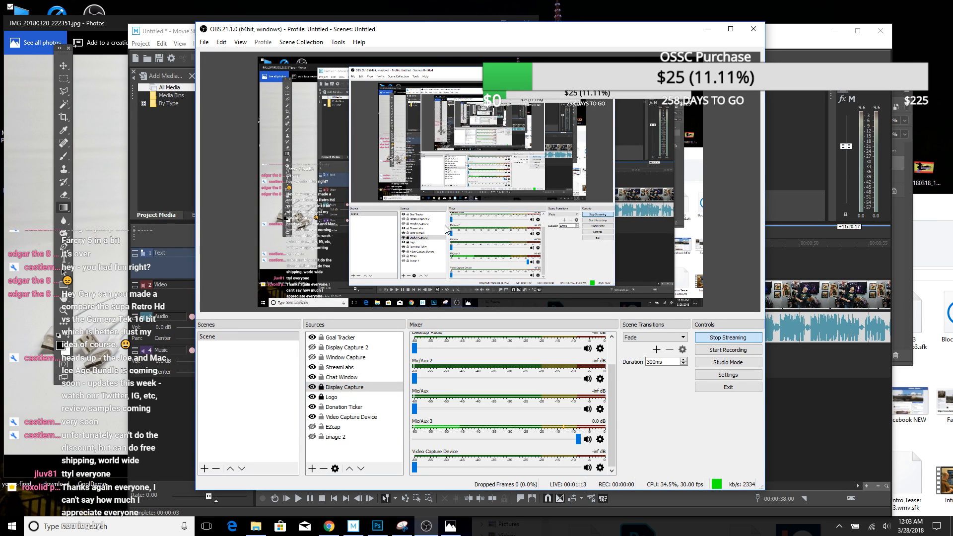
Shrink the EZcap source in the preview by pulling its upper-left corner inward
left_click(374, 130)
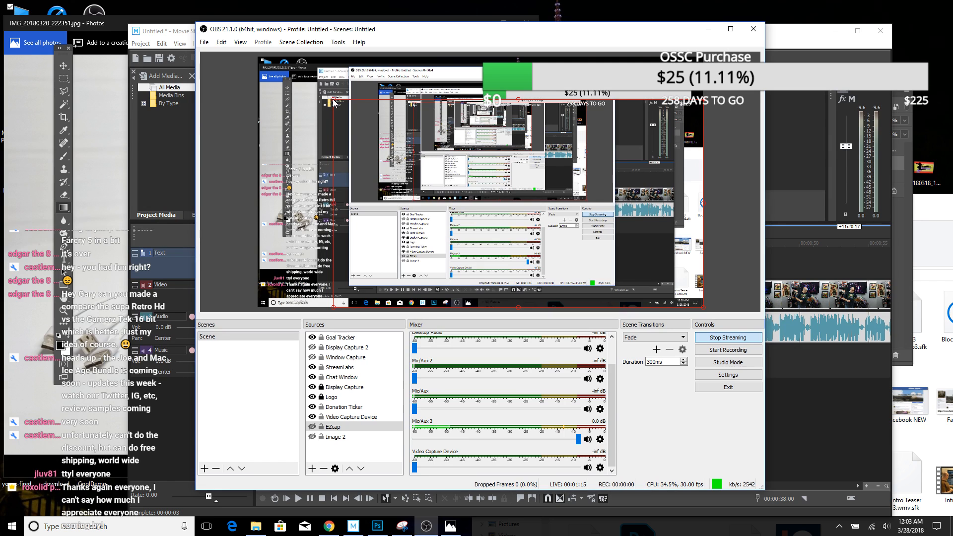
left_click_drag(334, 100, 357, 116)
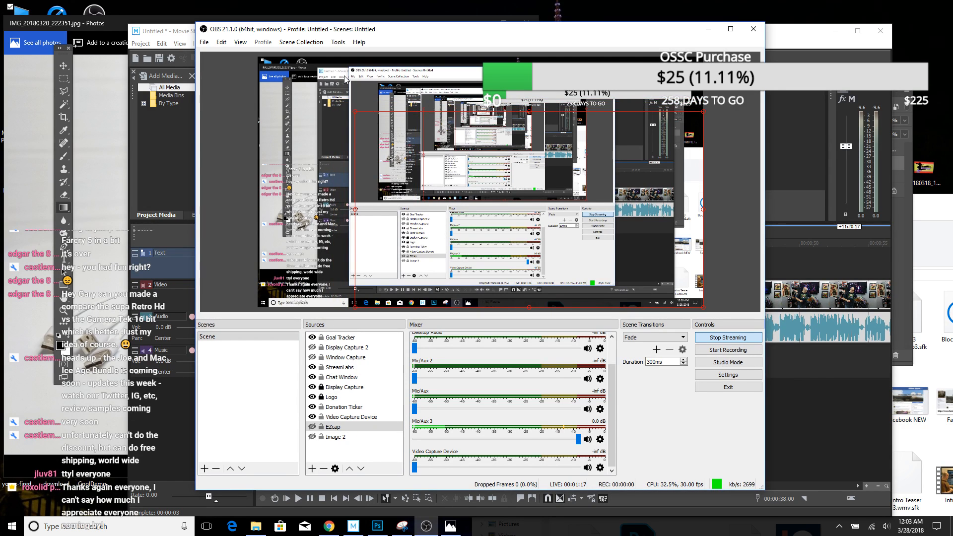
left_click(335, 418)
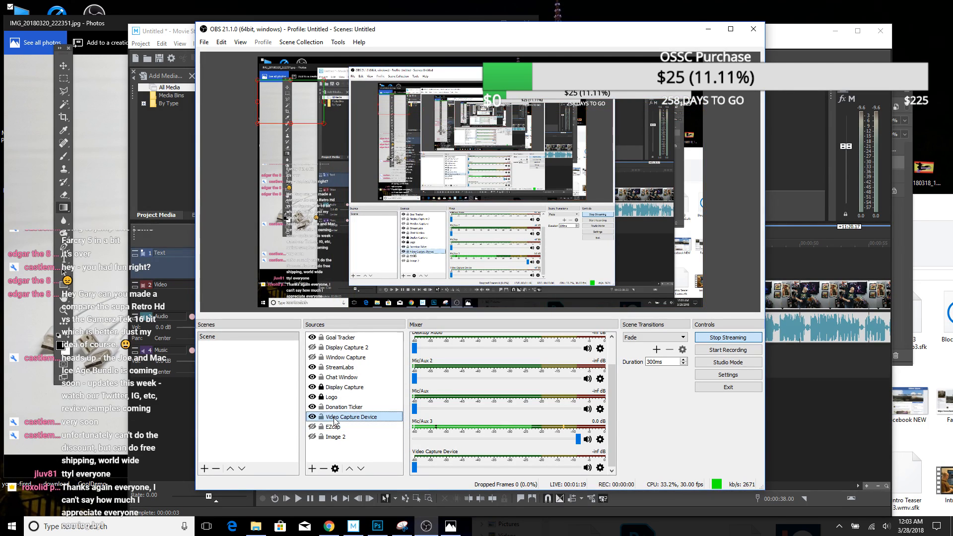
left_click(340, 388)
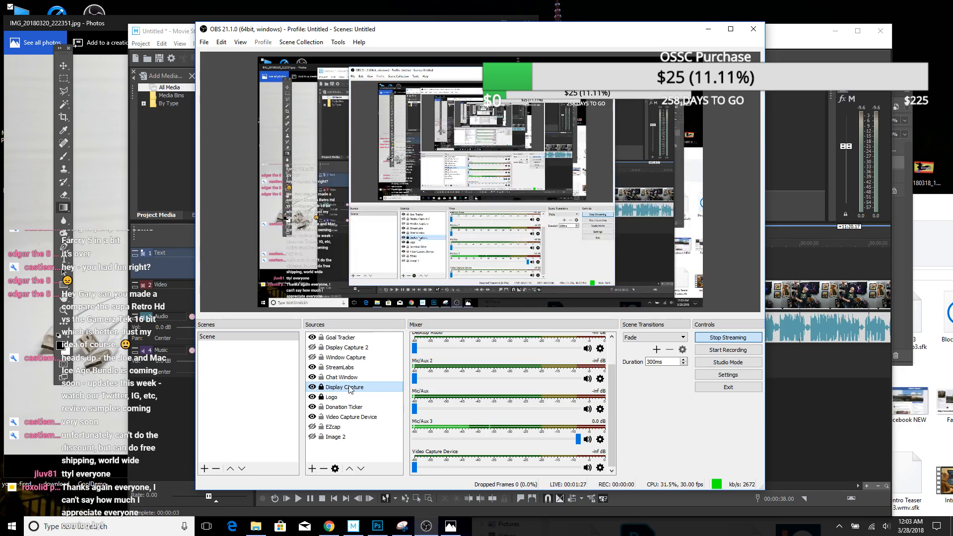
left_click(424, 175)
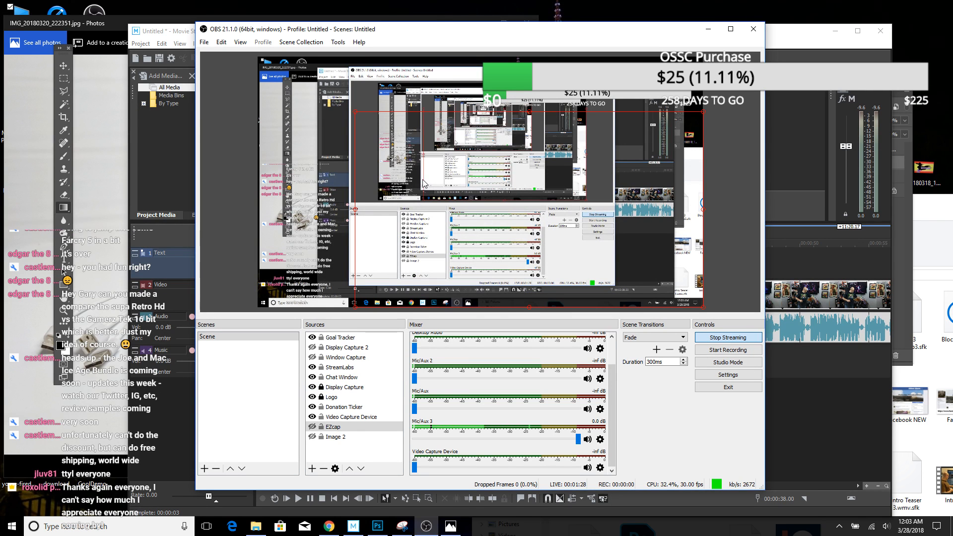
left_click(427, 86)
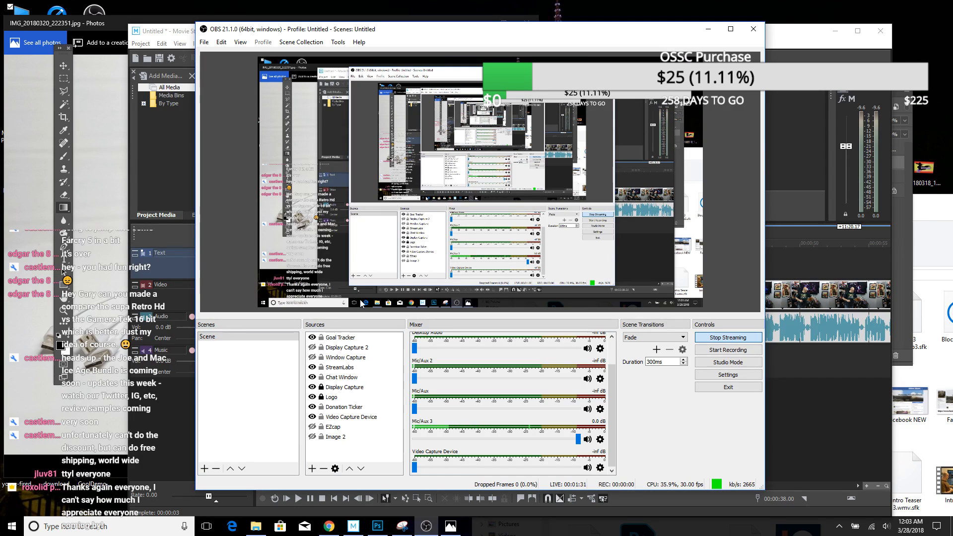
View the Display Capture source in a windowed projector, and close the projector
right_click(346, 388)
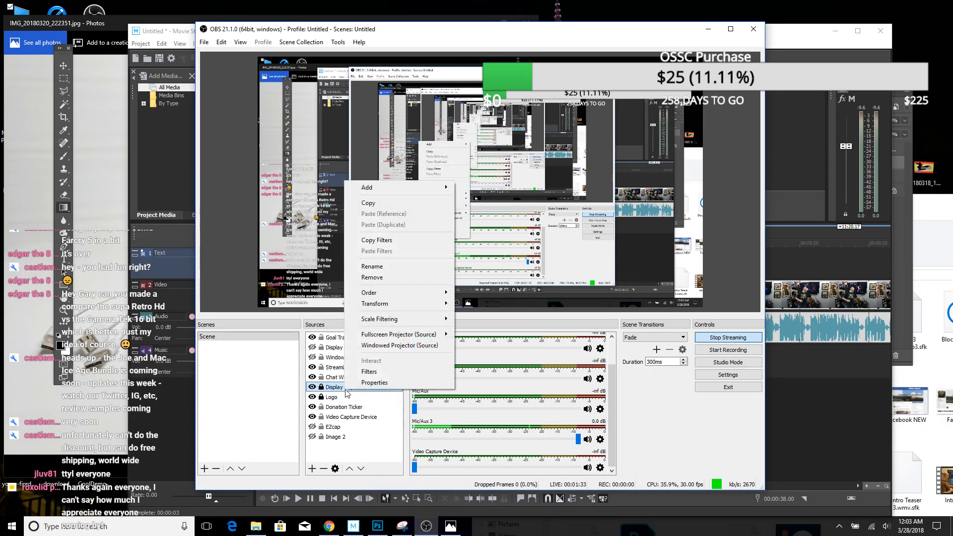
left_click(425, 346)
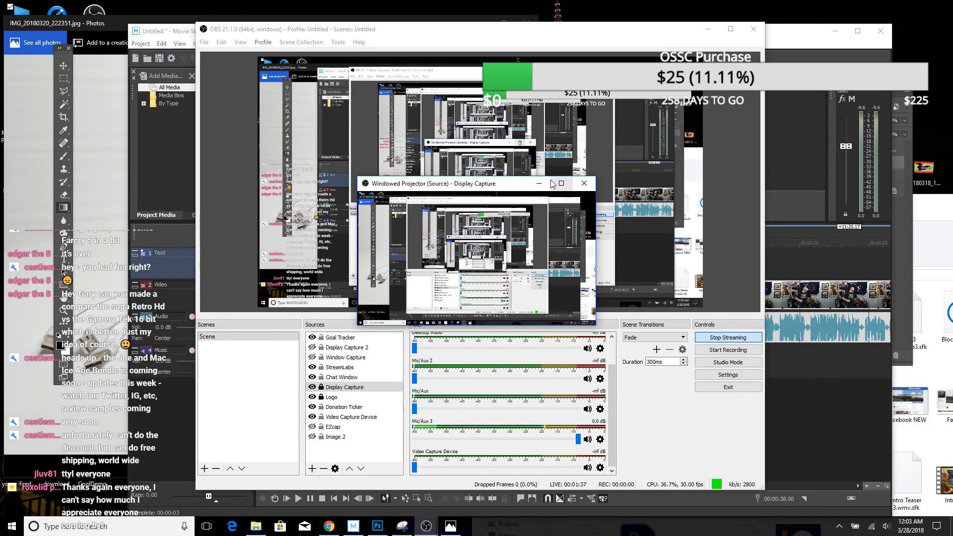
left_click_drag(513, 184, 538, 296)
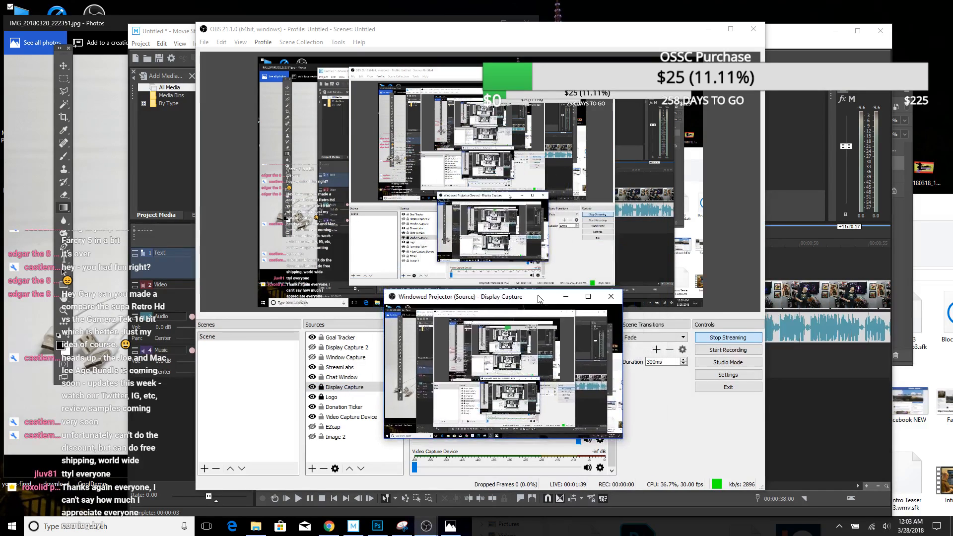
left_click(610, 296)
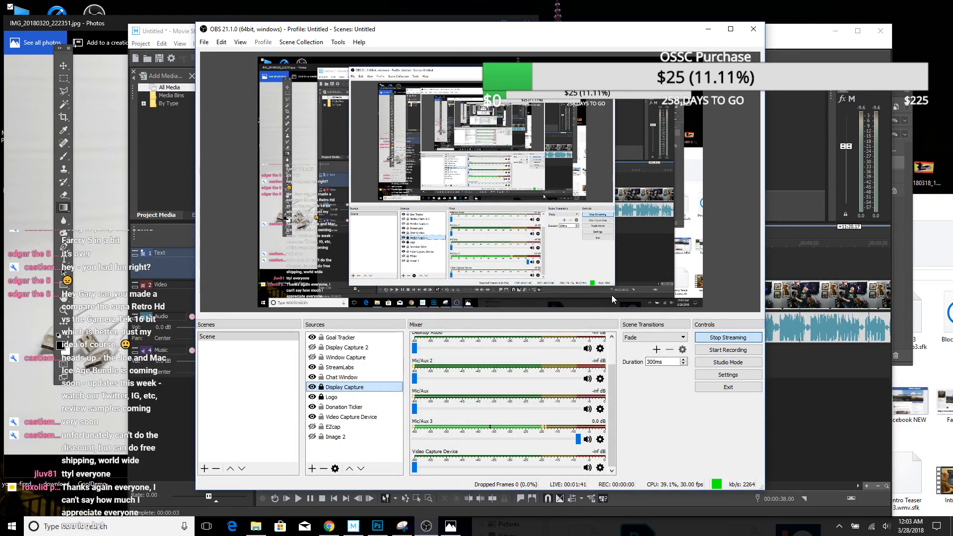
Check the available displays in the Display Capture source's properties without changing anything
right_click(357, 387)
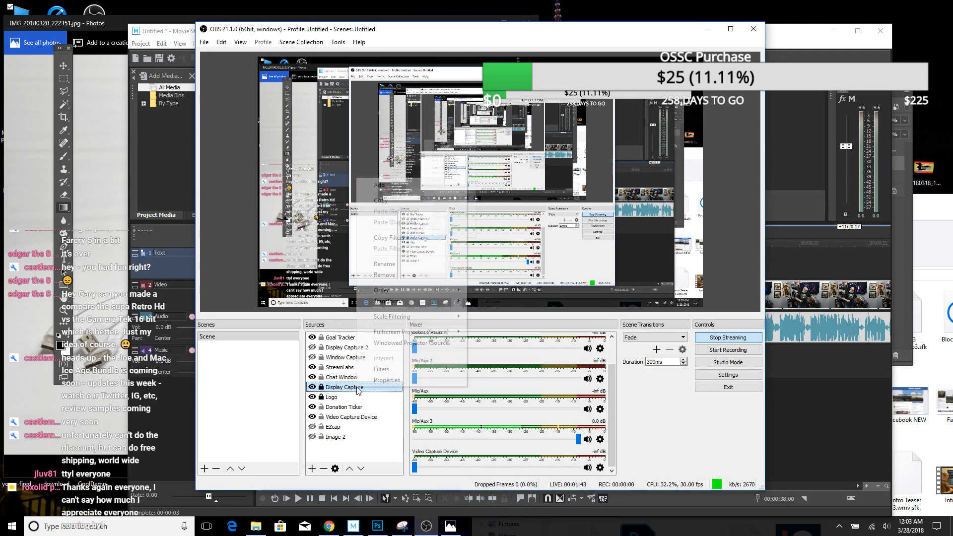
left_click(425, 380)
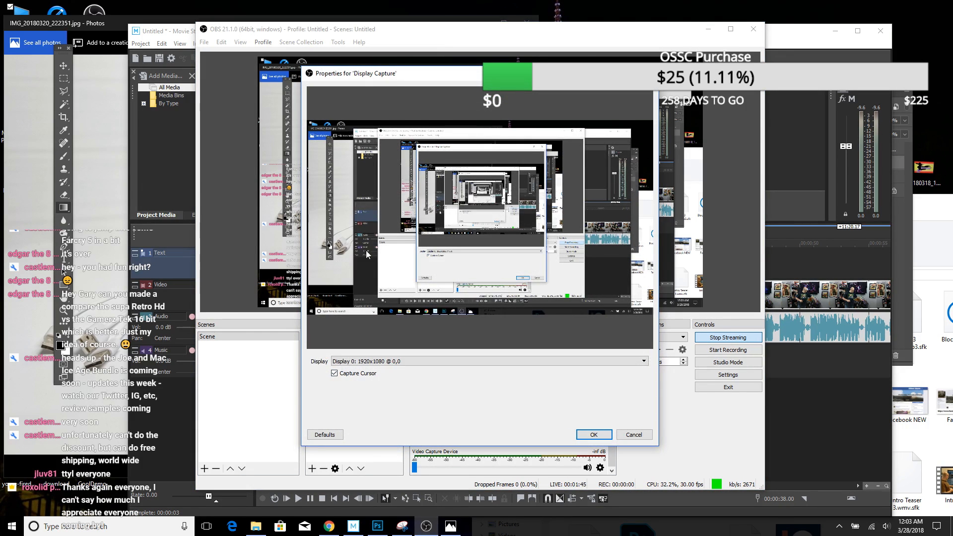
left_click(422, 361)
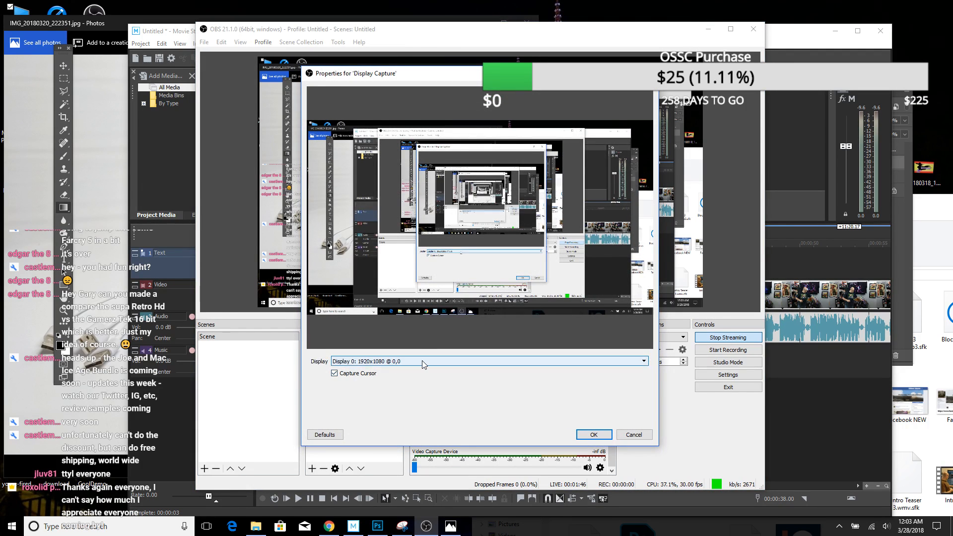
left_click(393, 424)
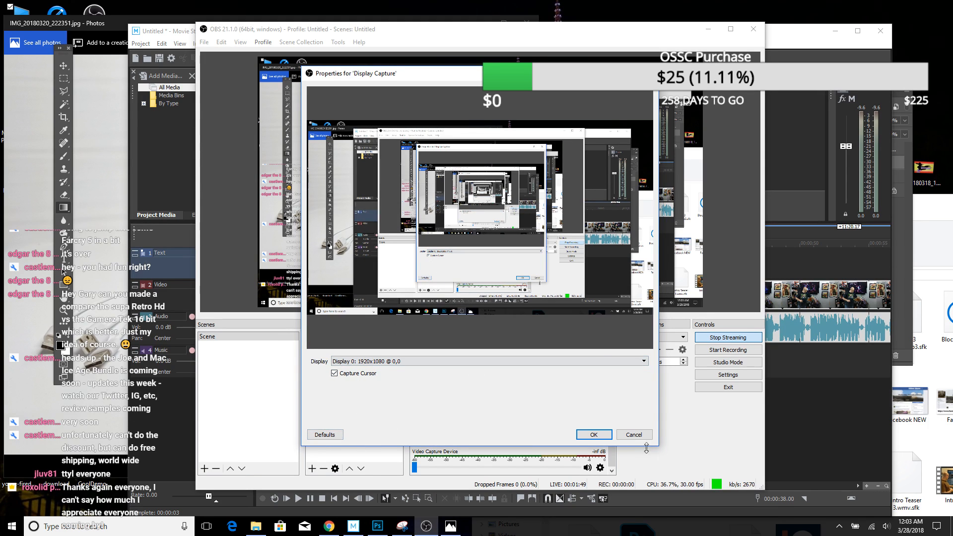
left_click(634, 435)
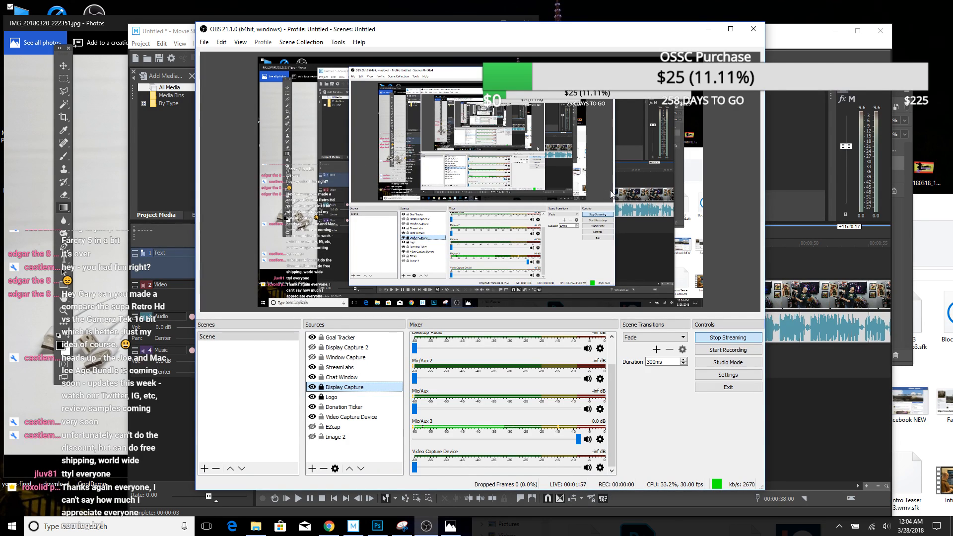
left_click(627, 228)
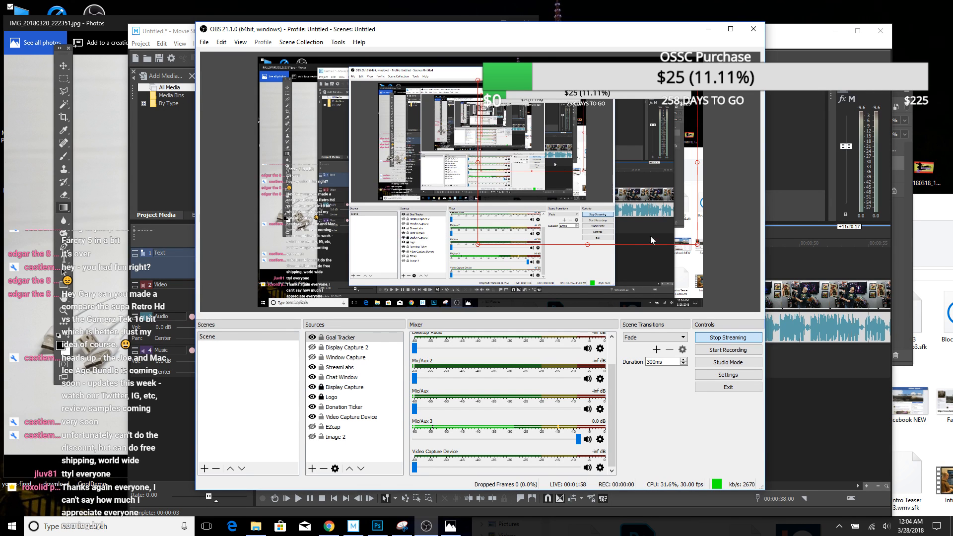
left_click(649, 277)
left_click(500, 293)
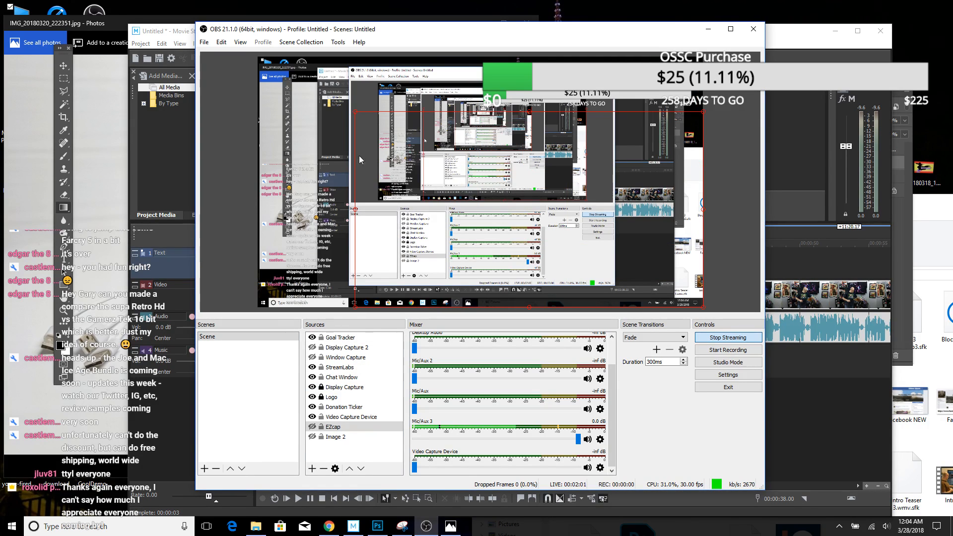
left_click(324, 66)
Select the Video Capture Device source in the preview and check its properties
left_click(261, 100)
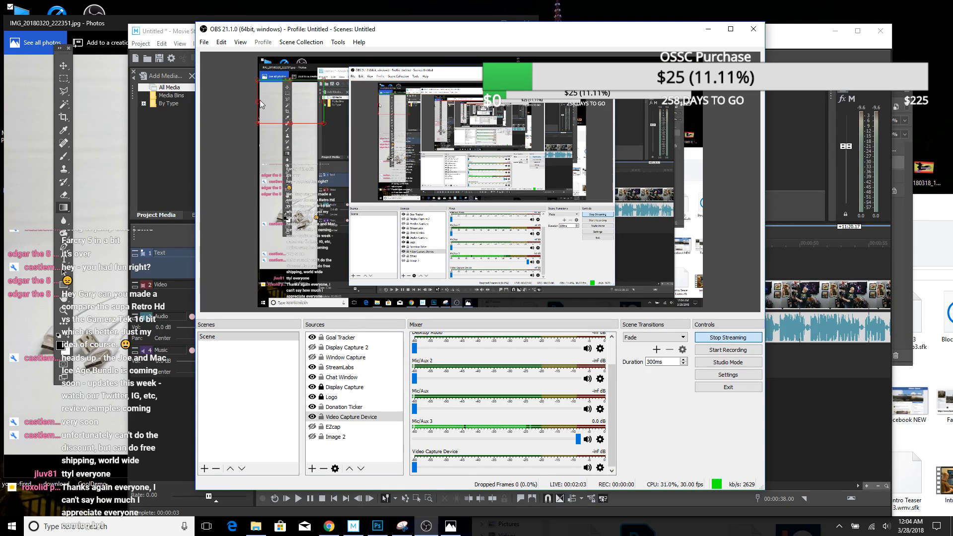
double_click(343, 417)
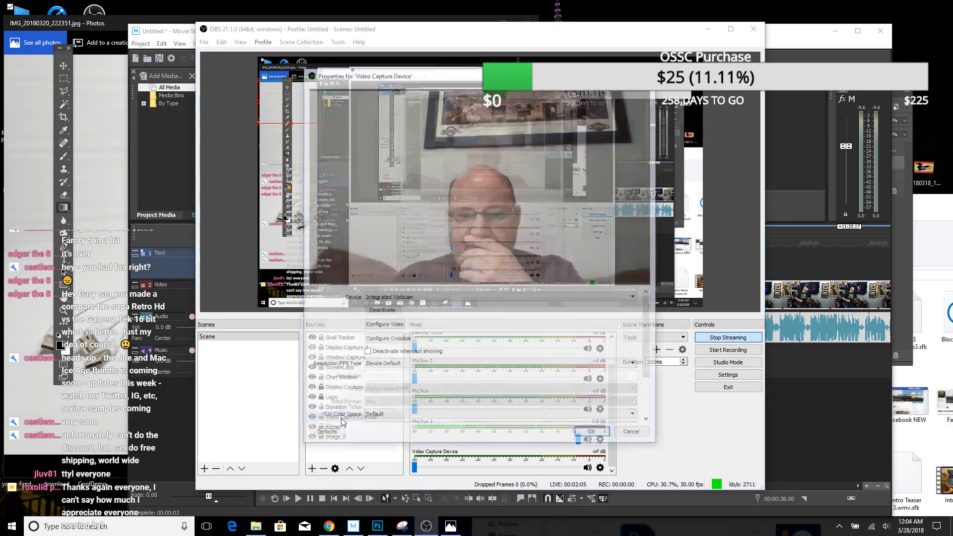
left_click(634, 435)
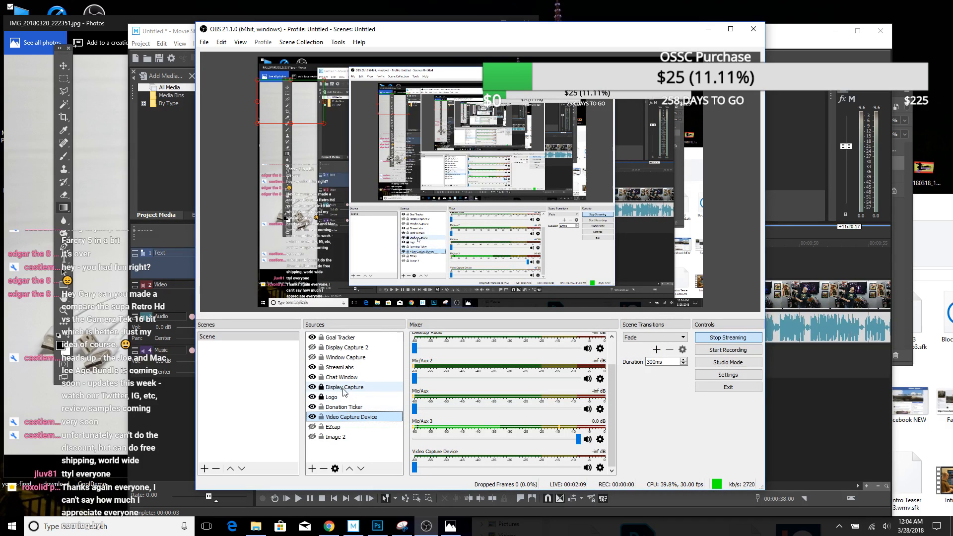
Try the display, Capture Cursor and default settings in the Display Capture source's properties, and discard the changes
double_click(344, 387)
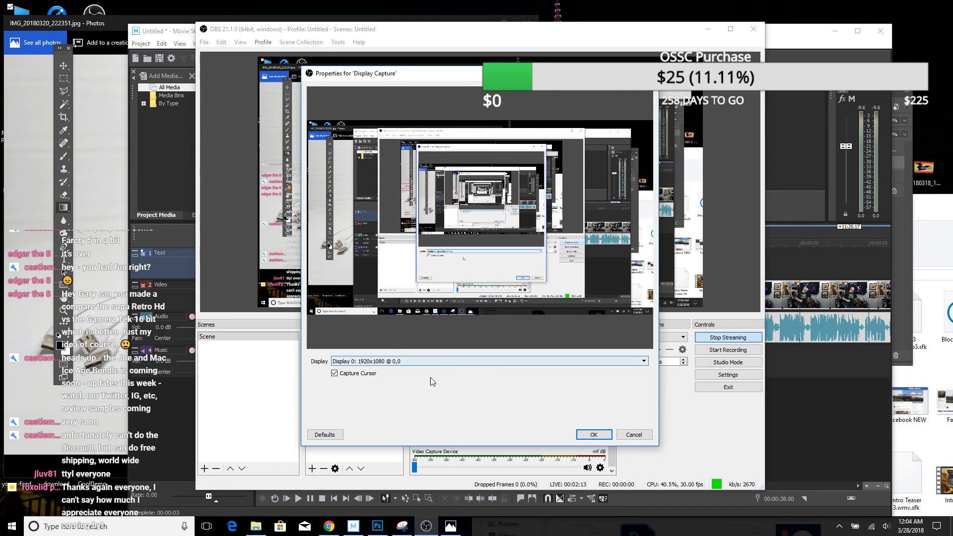
left_click(434, 359)
left_click(430, 361)
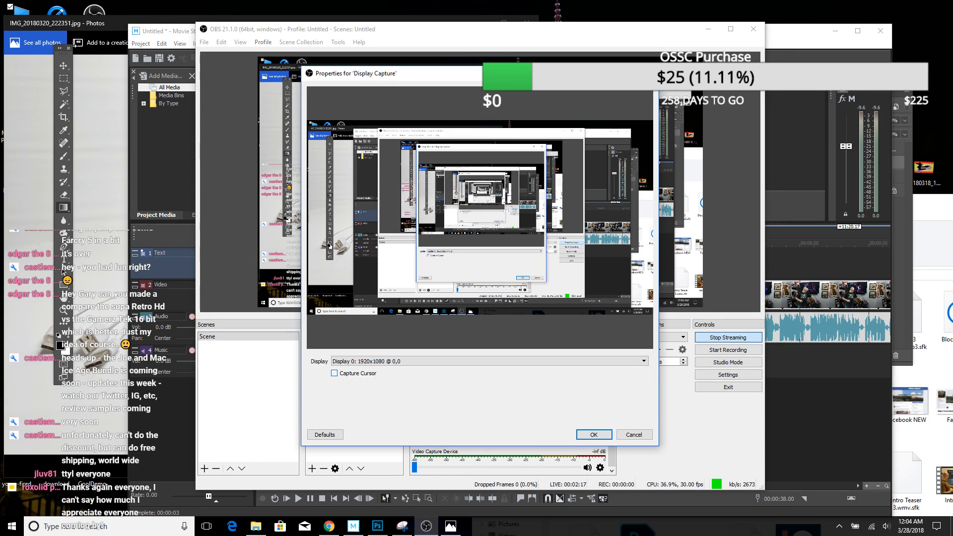
left_click(335, 373)
left_click(325, 436)
left_click(633, 435)
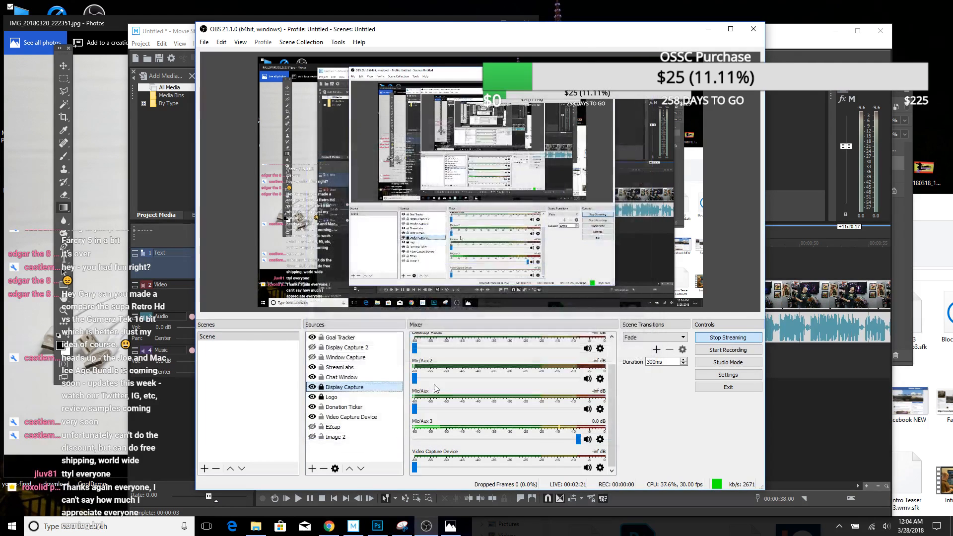
Move the Display Capture source down the source order to sit between EZcap and Image 2
right_click(349, 388)
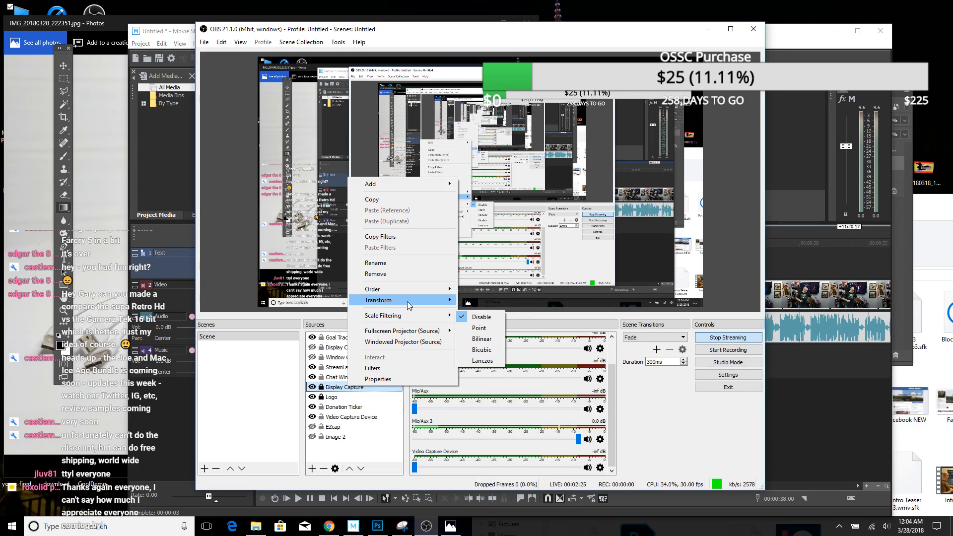
mouse_move(408, 302)
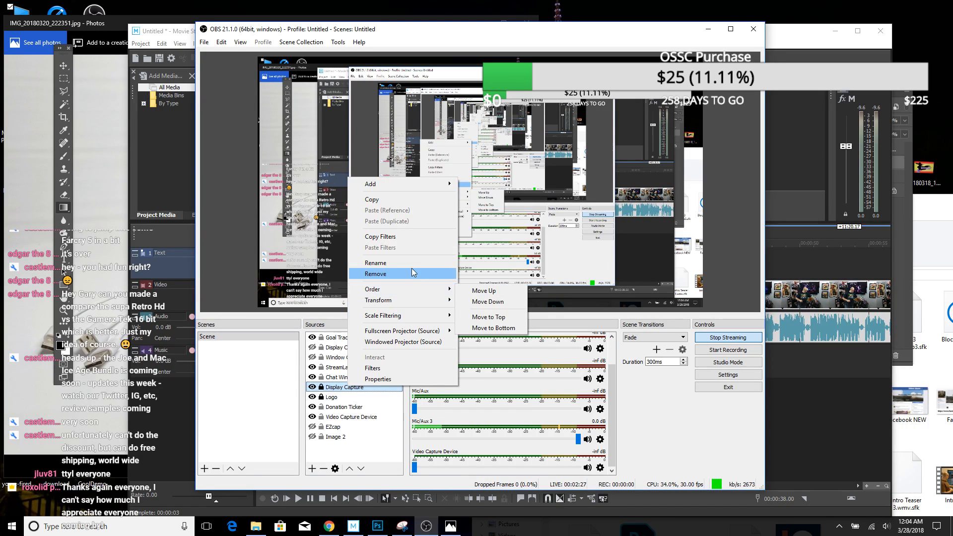
left_click(255, 410)
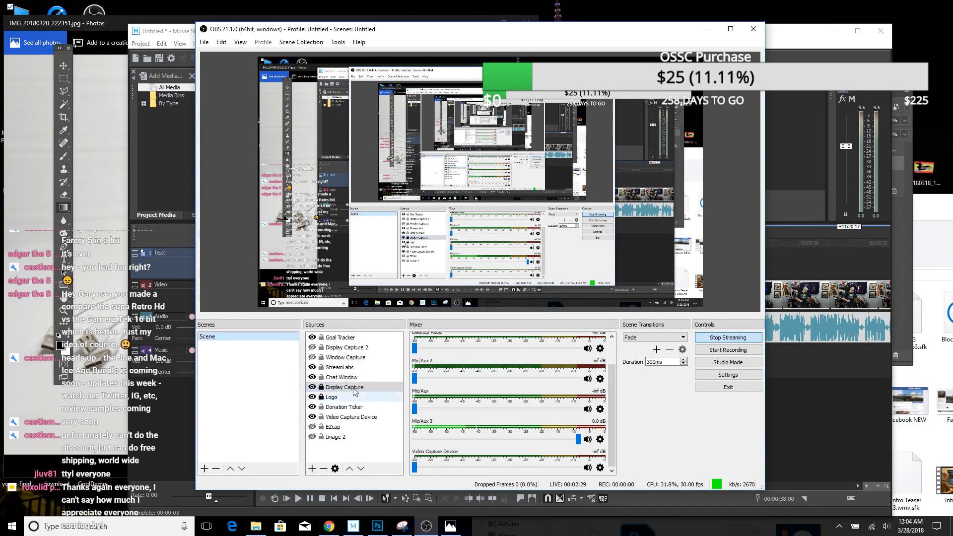
left_click_drag(355, 390, 354, 432)
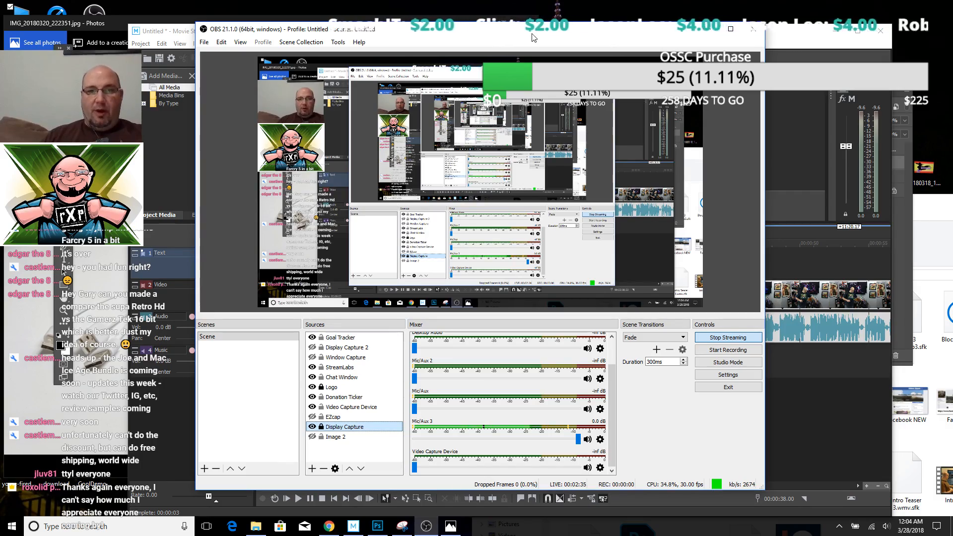
Move the OBS window aside and minimize it to uncover Movie Studio
left_click_drag(531, 30, 609, 92)
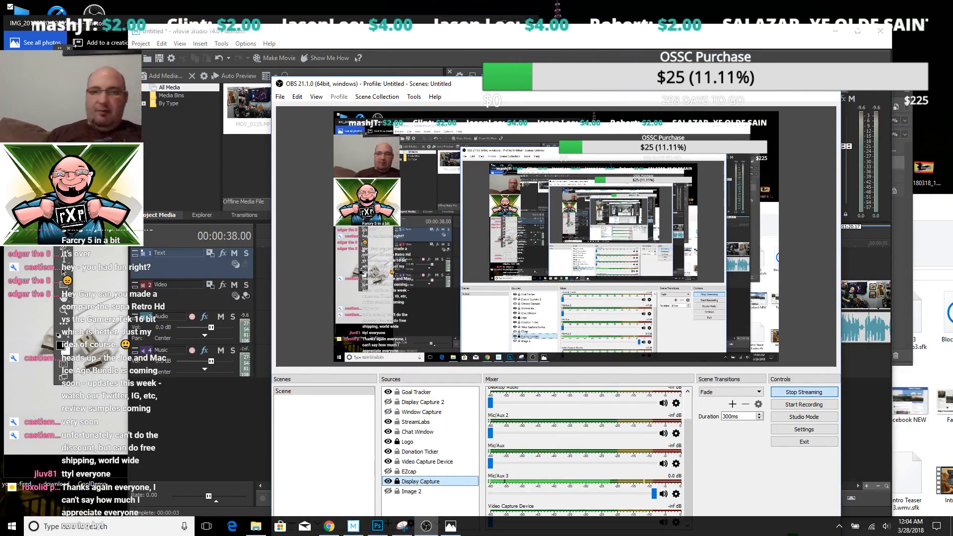
left_click(785, 86)
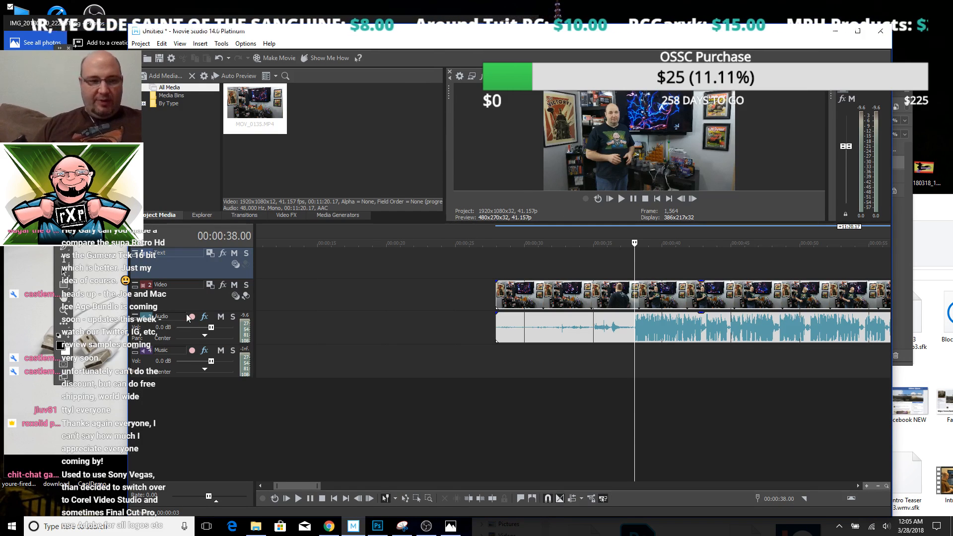
Bring the Photos window with IMG_20180320_222351.jpg to the front and move it clear of the webcam and logo overlays
left_click(115, 27)
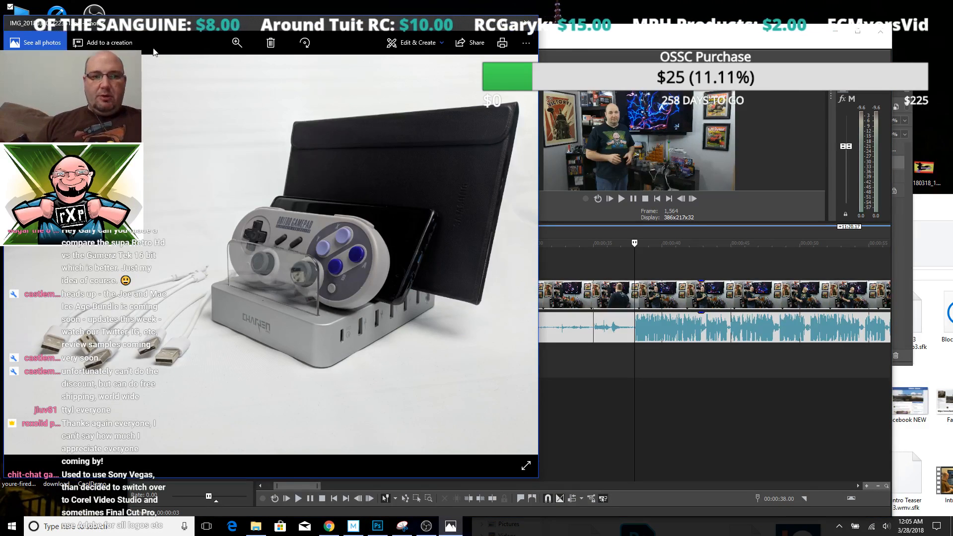
left_click_drag(220, 22, 356, 37)
left_click_drag(396, 45, 461, 40)
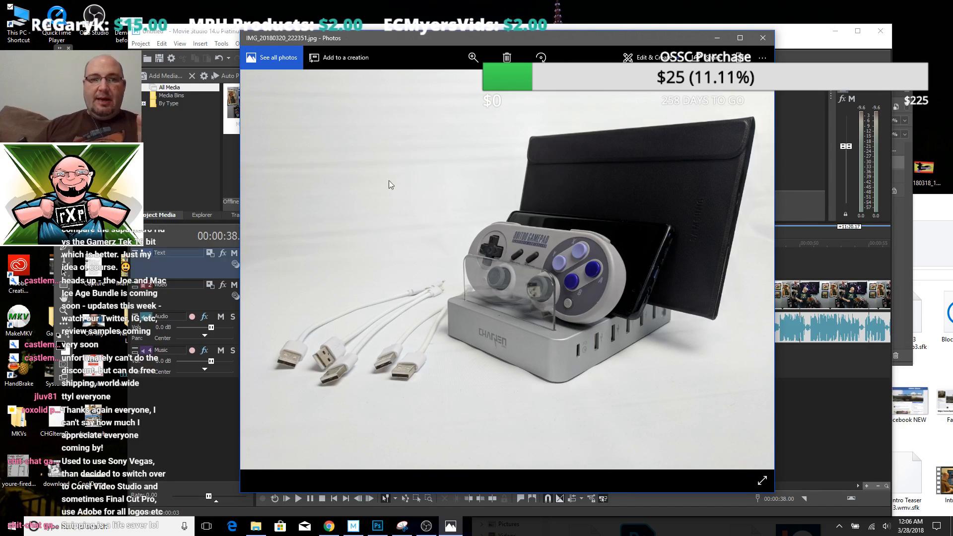
Switch to Photoshop, maximize its window, hide the title text and Layer 1, and show the IMG_20180320_222351 layer
left_click(377, 526)
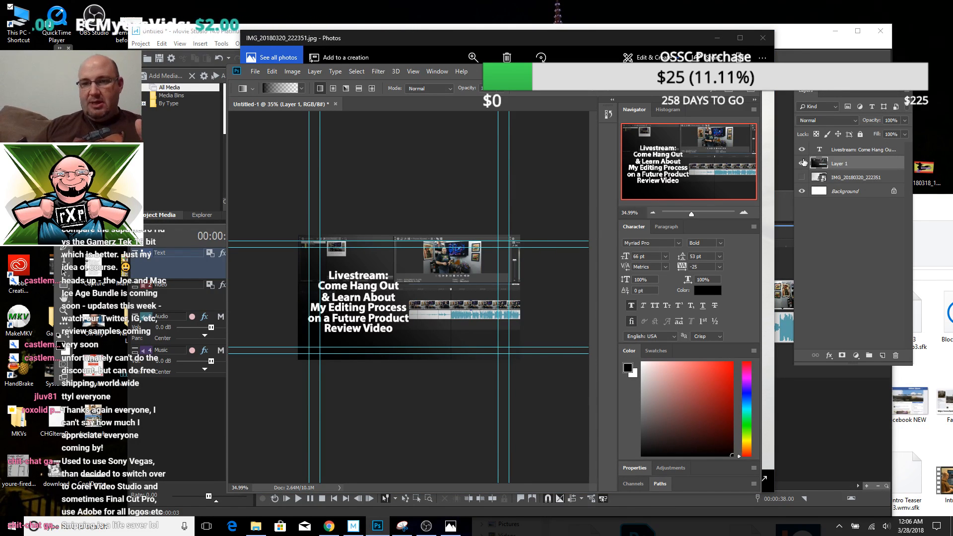
left_click(802, 162)
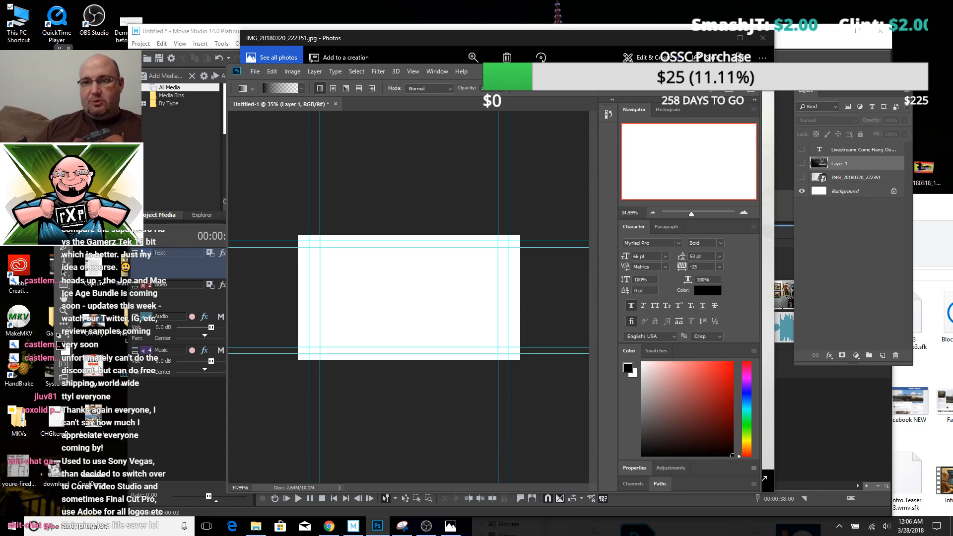
left_click(730, 71)
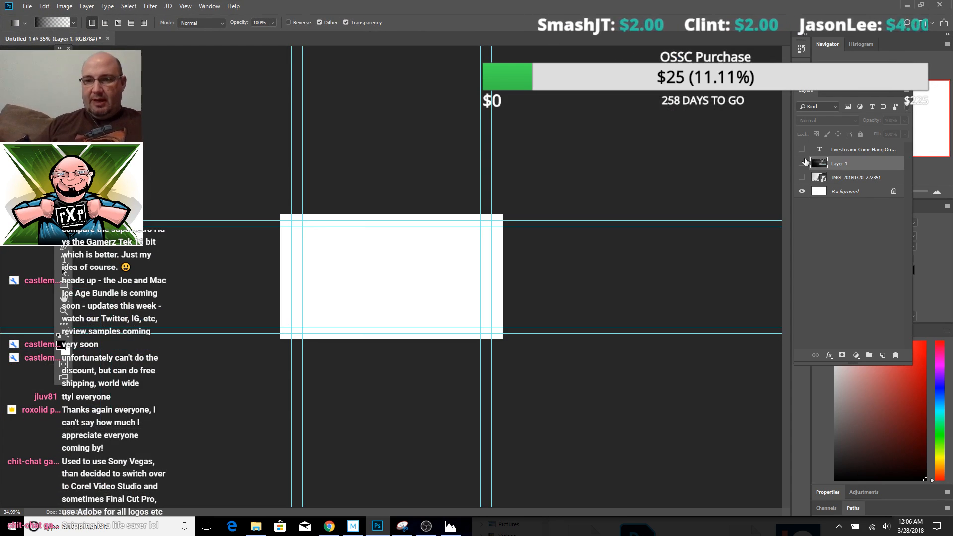
left_click(802, 177)
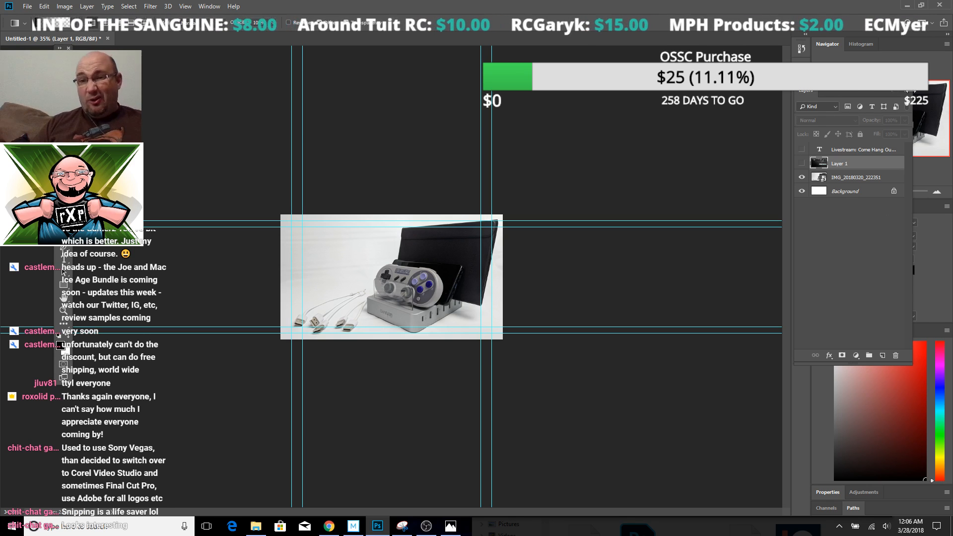
Move the Layers panel clear of the Navigator and zoom in to about 212% on the photo's USB cables
left_click_drag(856, 89, 692, 64)
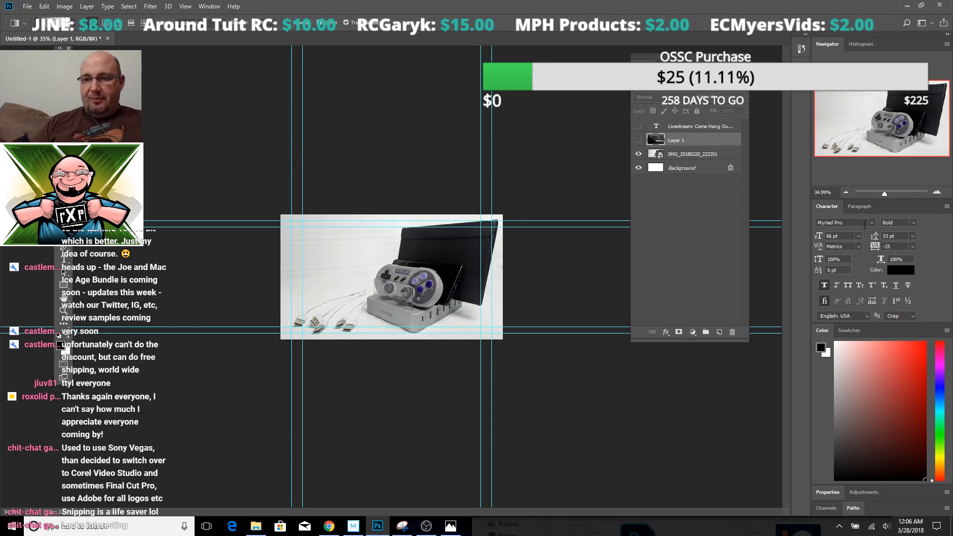
left_click_drag(885, 196, 896, 195)
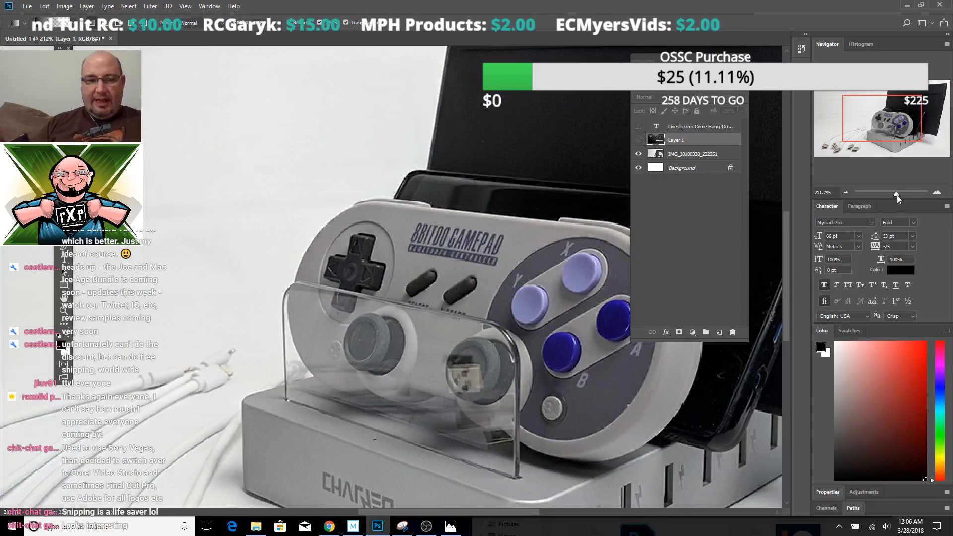
left_click_drag(908, 127, 866, 138)
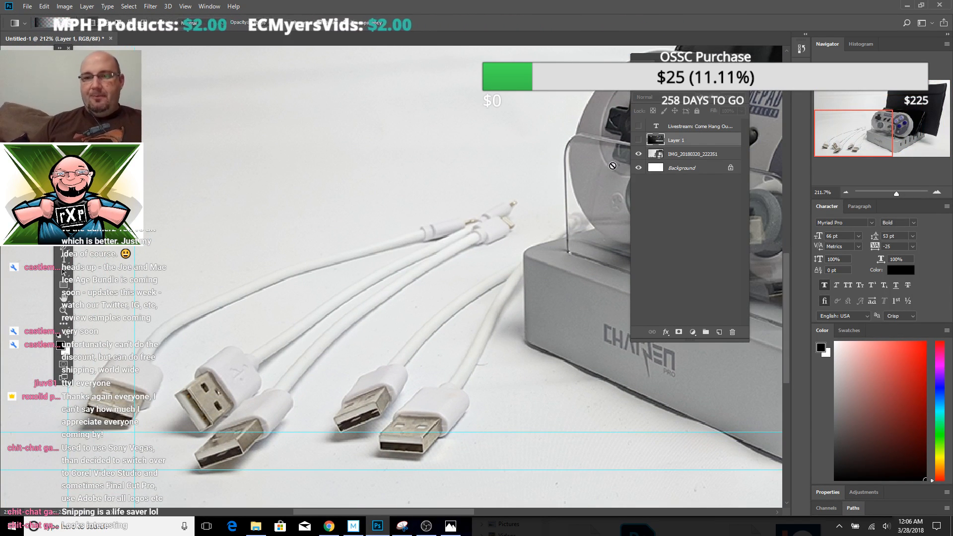
Rasterize the IMG_20180320_222351 smart object layer as a demonstration and undo it
left_click(679, 158)
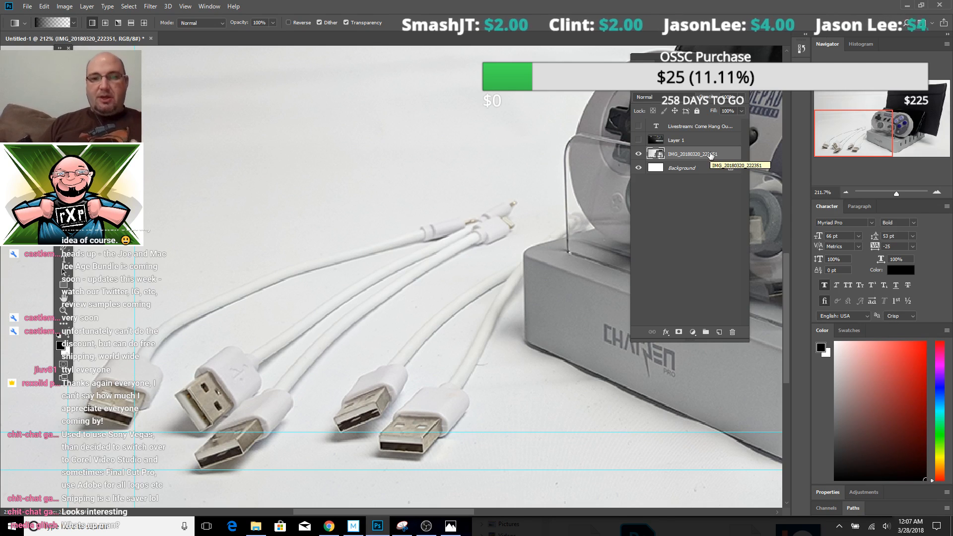
right_click(700, 156)
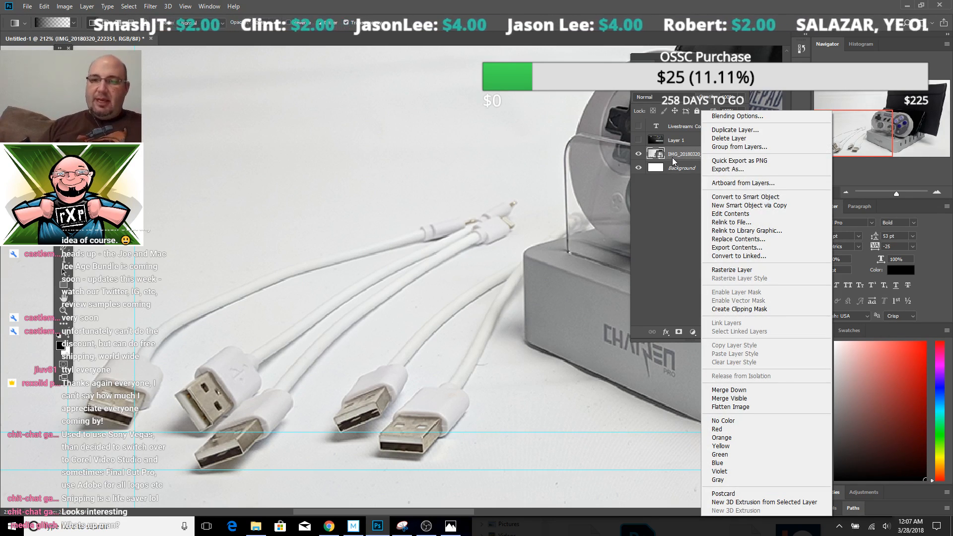
left_click(718, 271)
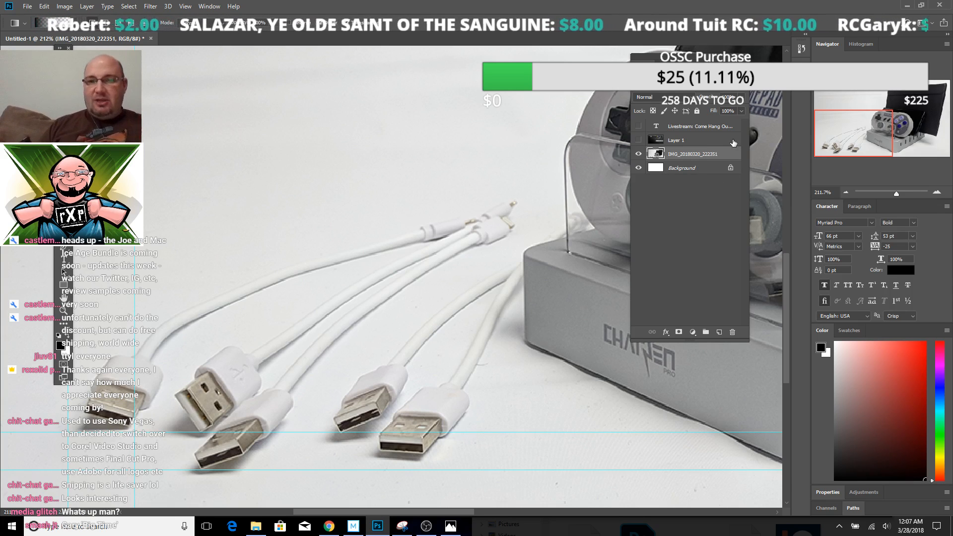
key("ctrl+z")
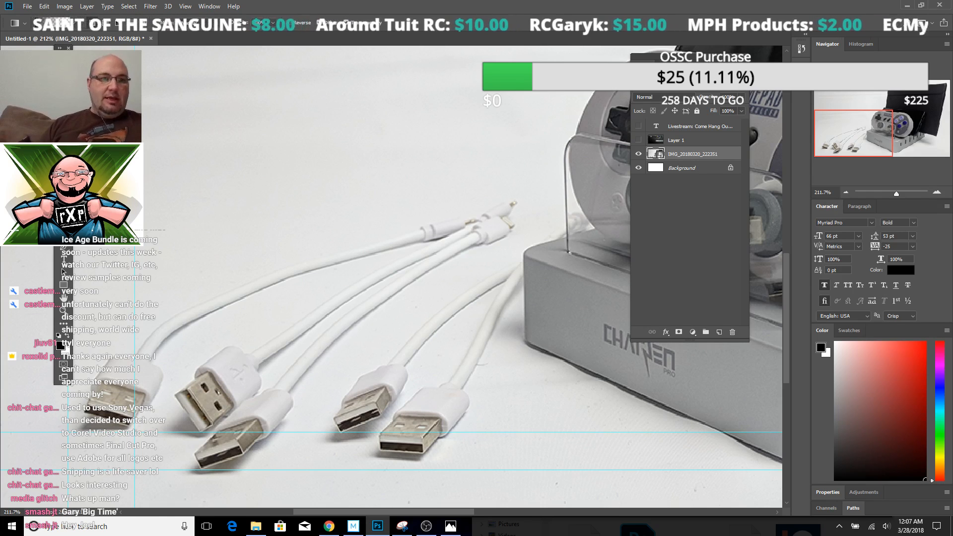
Try the Eraser on the smart object photo, accept rasterizing it, check the layer's options, and undo the rasterization
key("w")
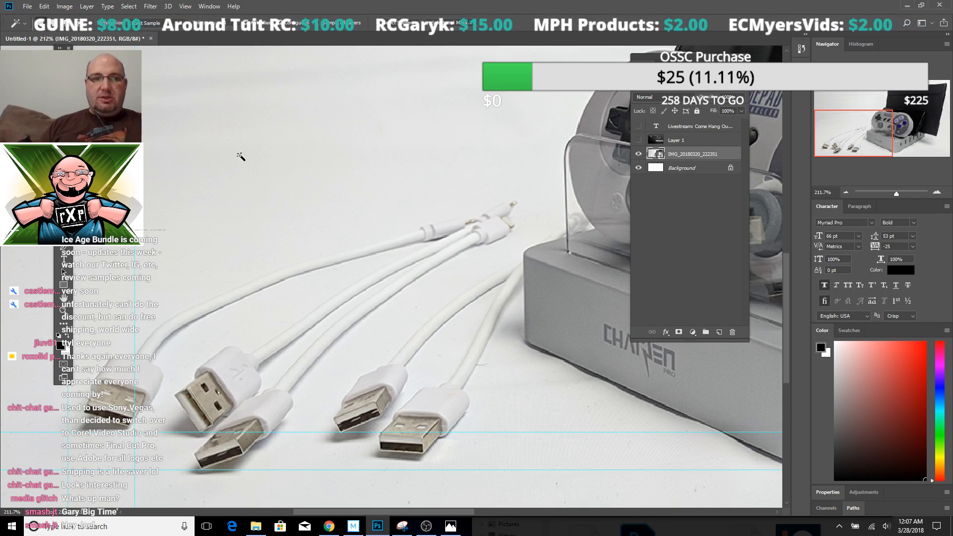
left_click(64, 196)
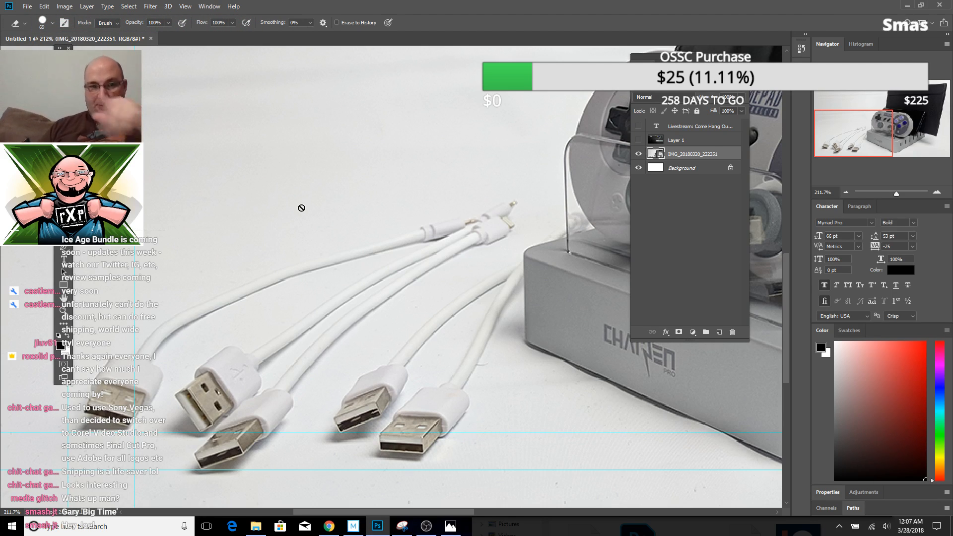
left_click(313, 189)
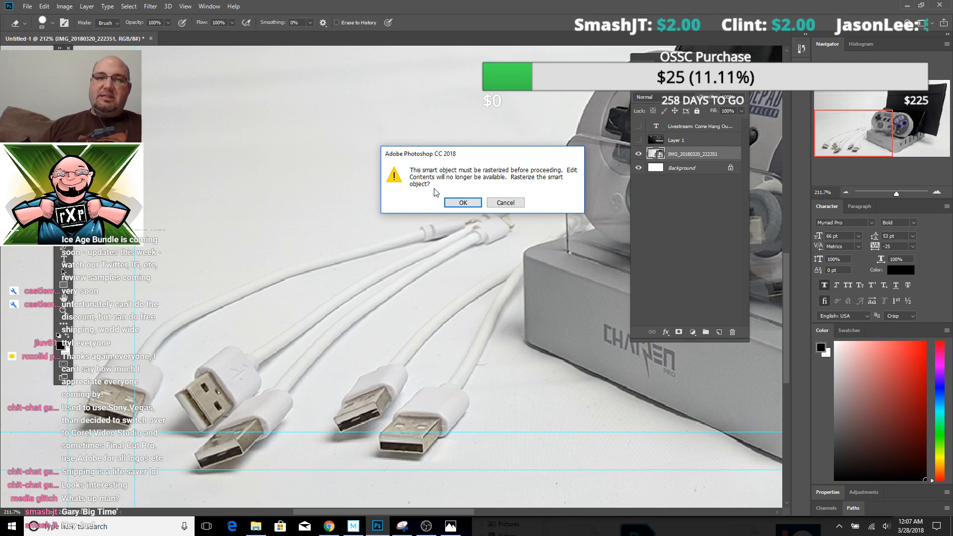
left_click(462, 203)
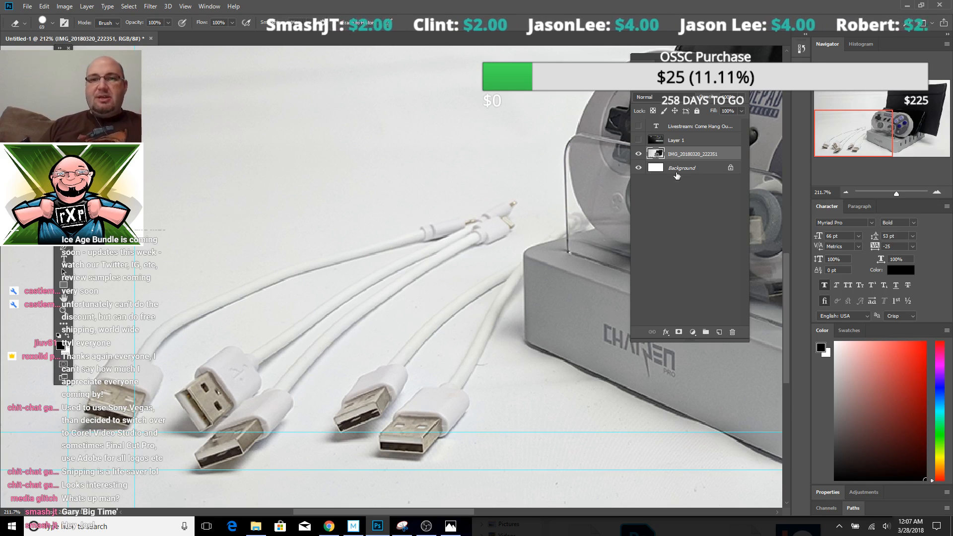
right_click(683, 156)
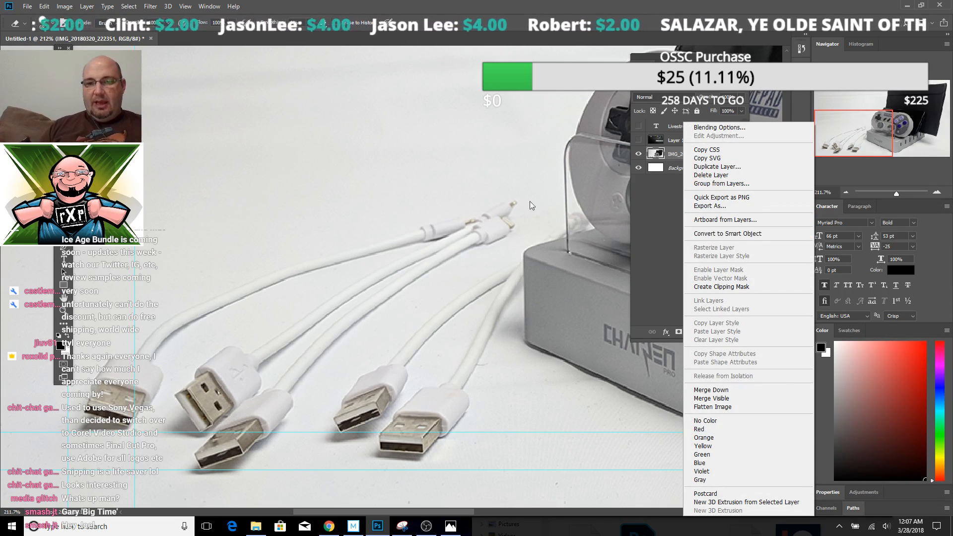
left_click(570, 174)
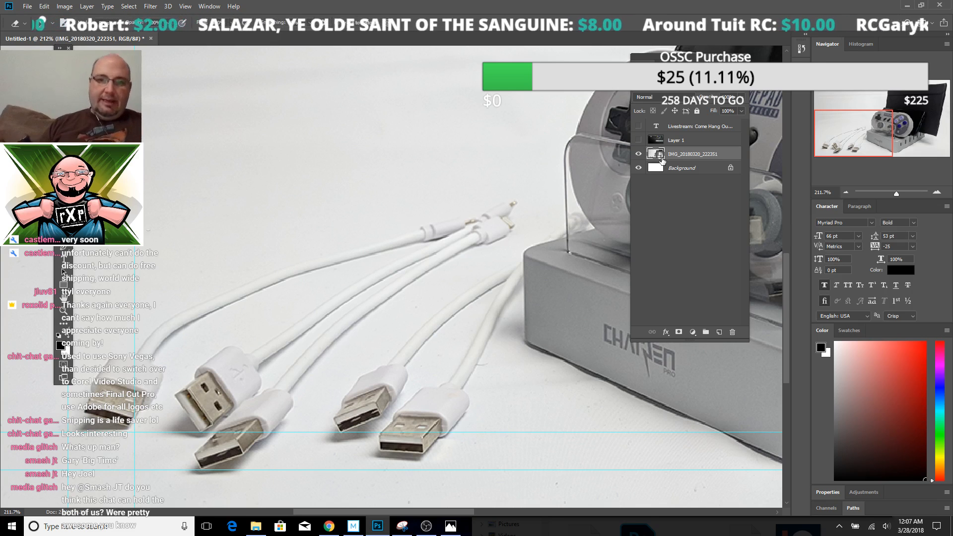
Rasterize the IMG_20180320_222351 layer
right_click(684, 159)
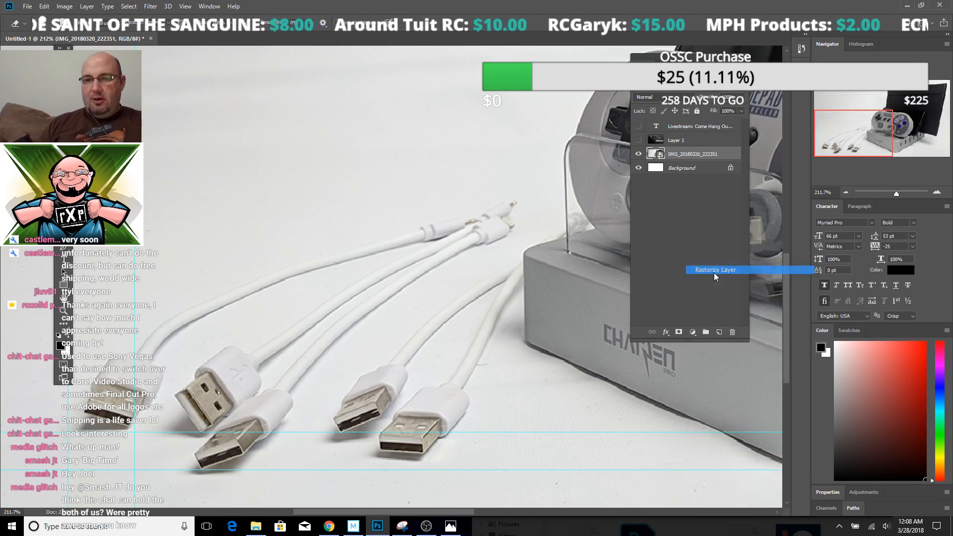
left_click(713, 272)
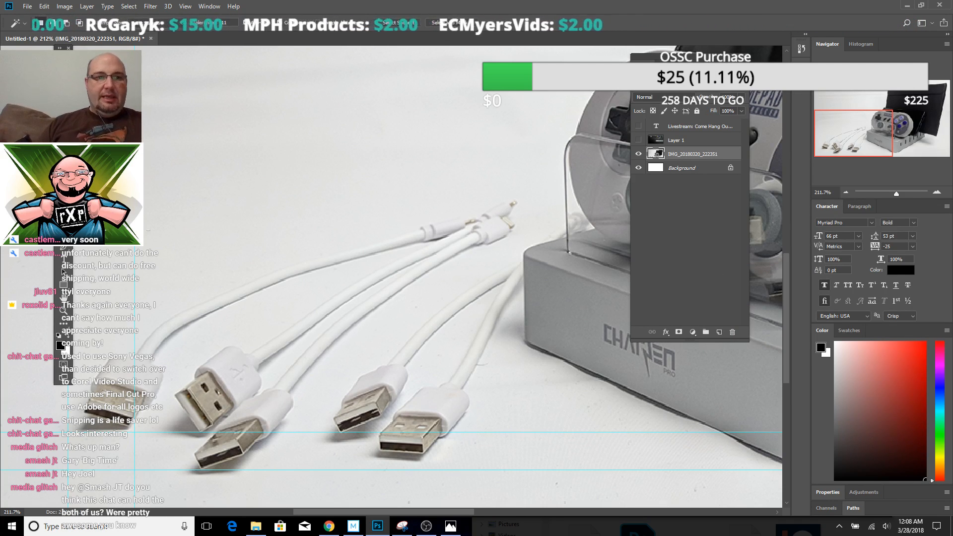
Try selecting areas of the photo's white backdrop with the Magic Wand at tolerance 11, and clear the selection
left_click(241, 162)
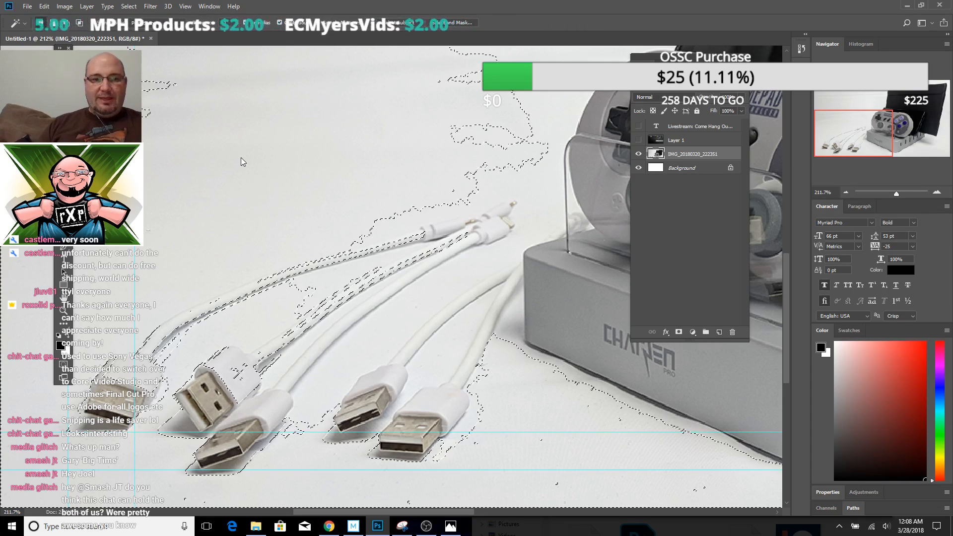
left_click(281, 161)
left_click(427, 156)
left_click(453, 142)
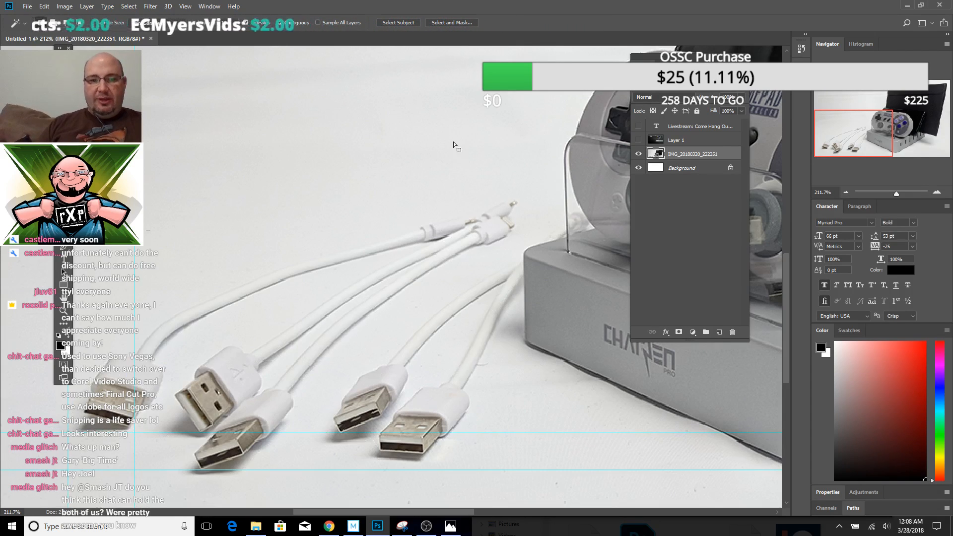
left_click(308, 291)
left_click(355, 200)
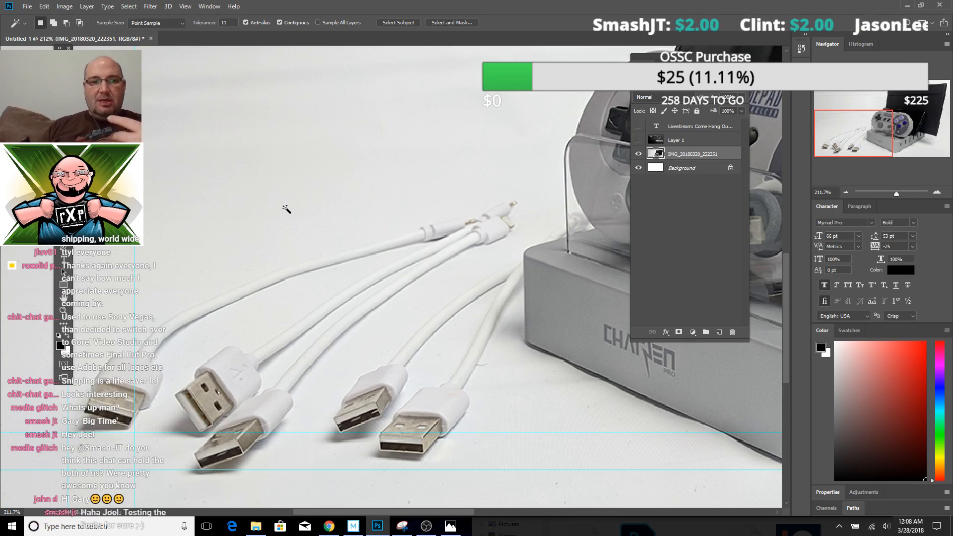
left_click(281, 162)
key("ctrl+d")
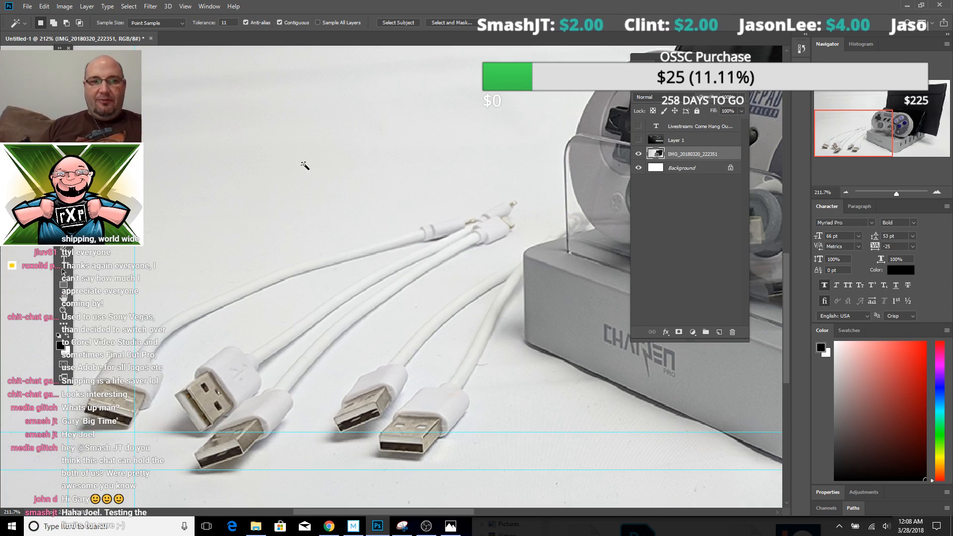
Select the white backdrop around the cables with the Magic Wand, delete it from the photo layer, and undo the deletion
left_click(357, 154)
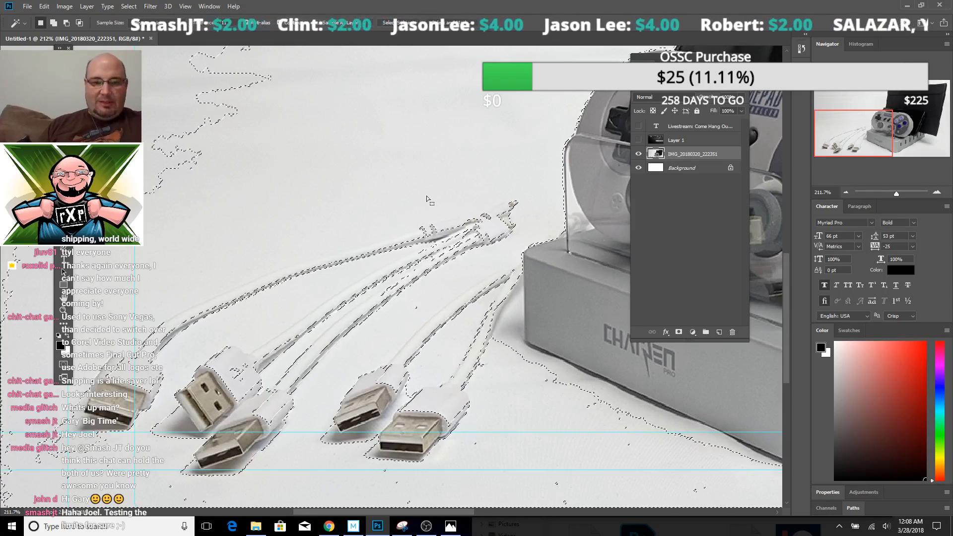
key("Delete")
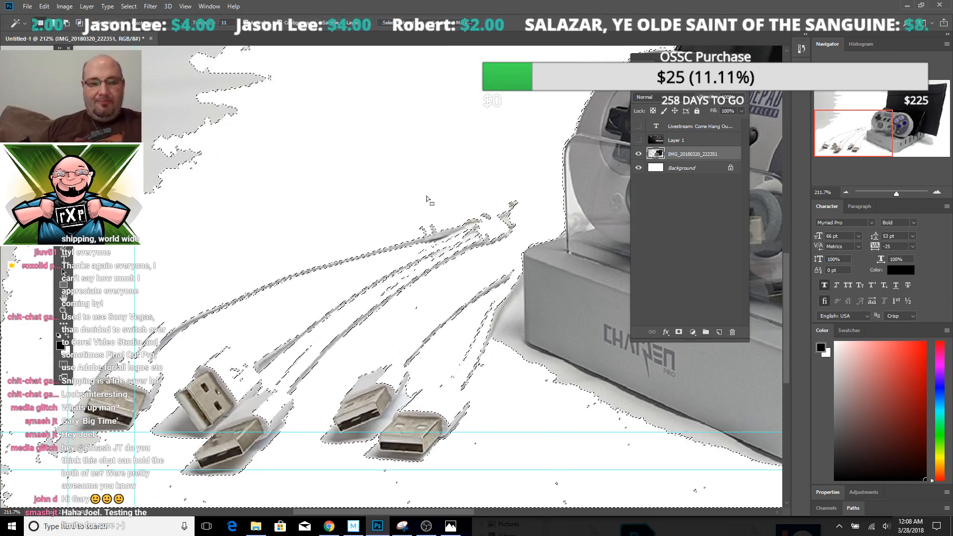
key("ctrl+d")
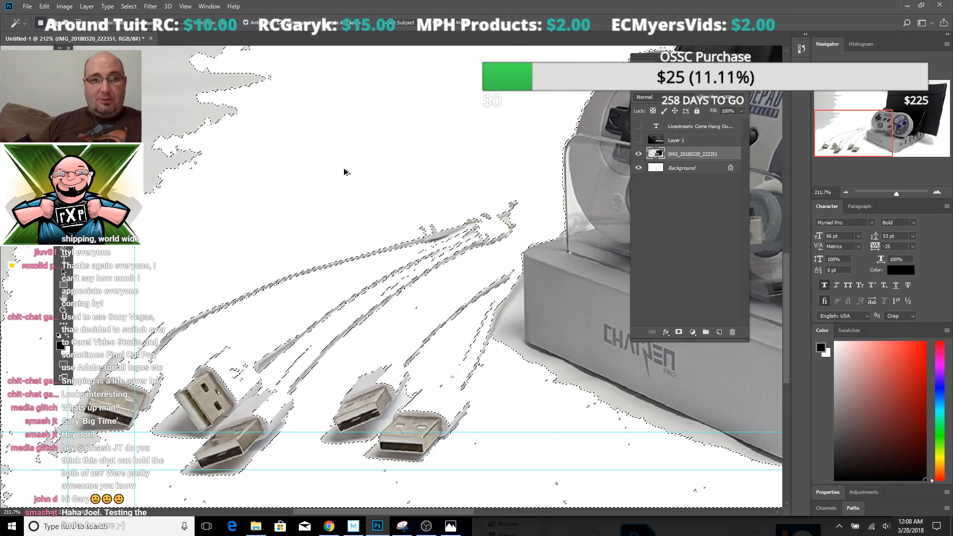
key("ctrl+alt+z")
key("ctrl+alt+z")
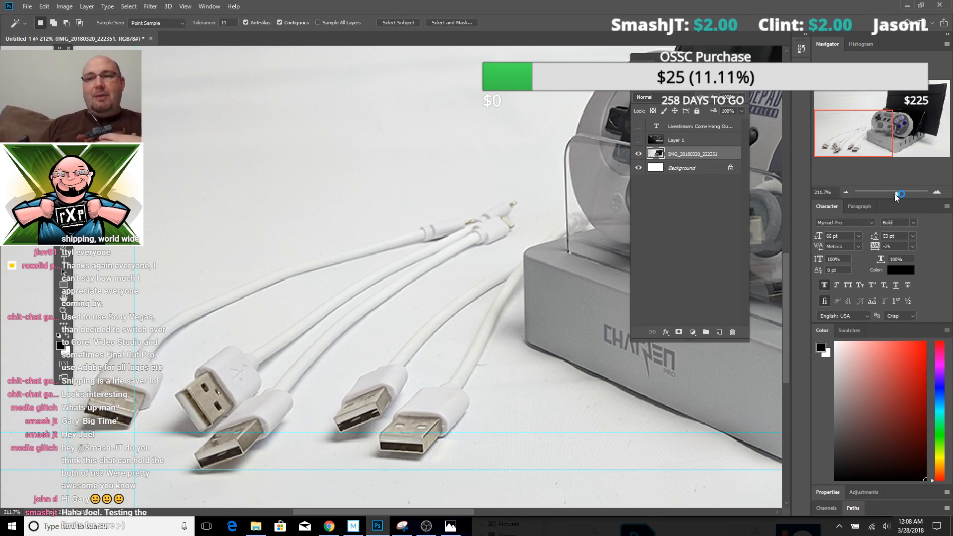
Draw a paragraph text box over the empty upper-left area of the photo and discard it
left_click_drag(896, 193, 888, 195)
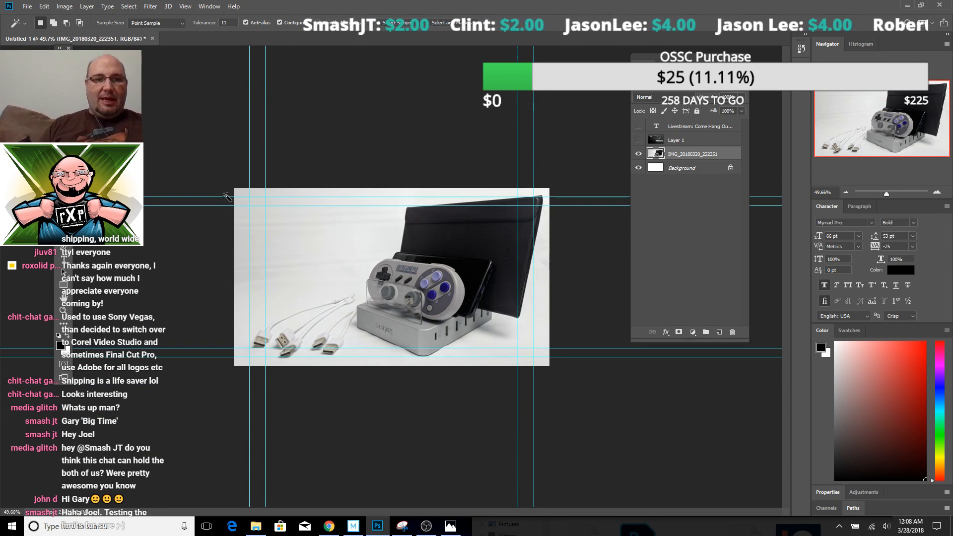
left_click(64, 260)
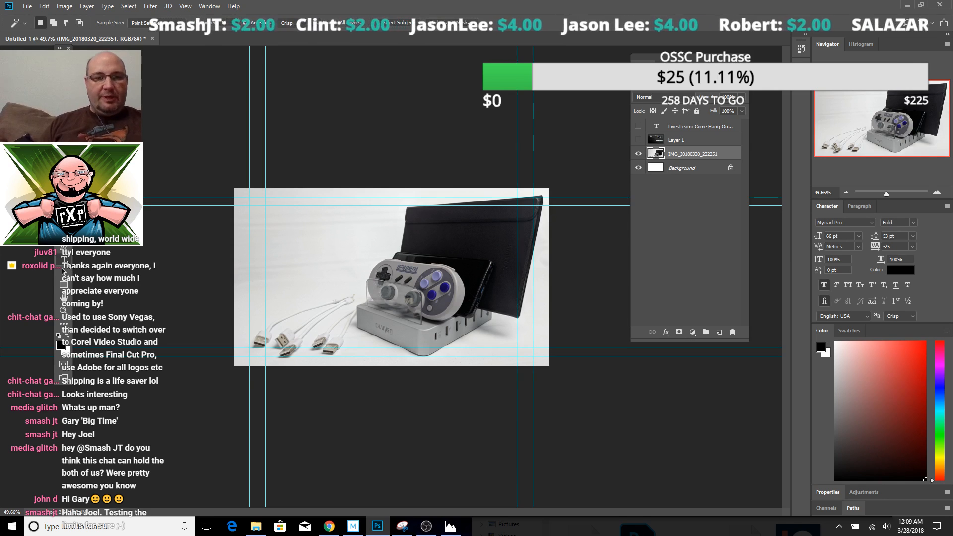
left_click_drag(248, 195, 347, 270)
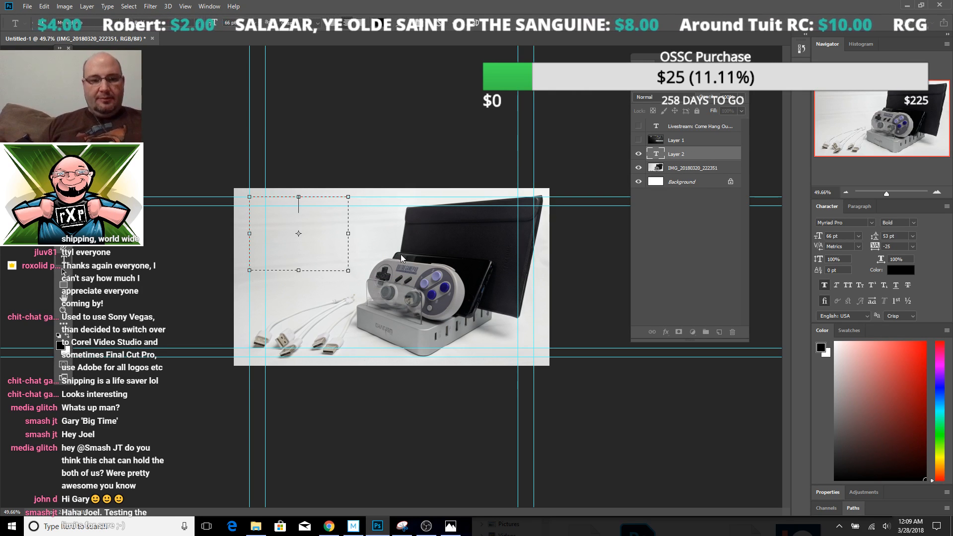
key("Escape")
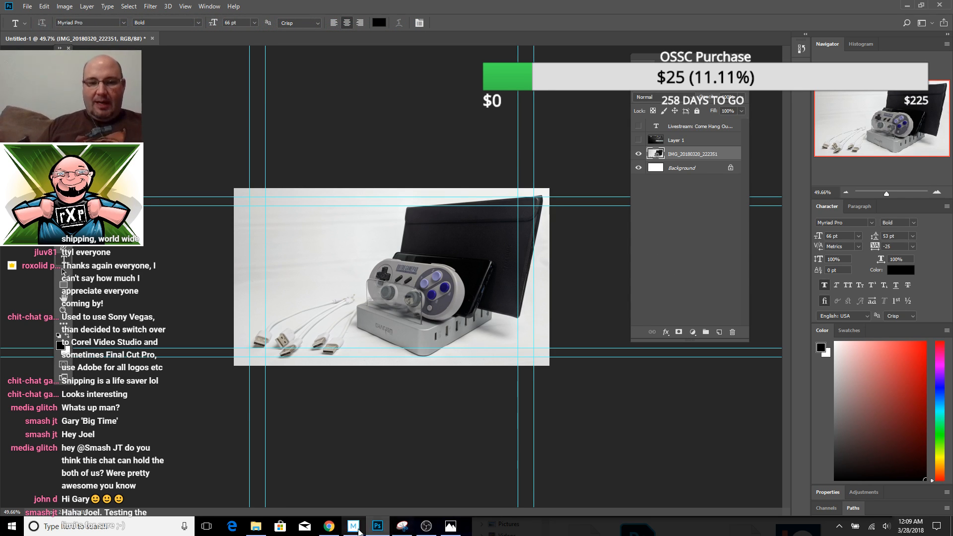
Switch to File Explorer and open IMG_20180320_222351 from the CHARJENPRO 90W SUPER CHARGER folder in RoXolid Productions
left_click(265, 529)
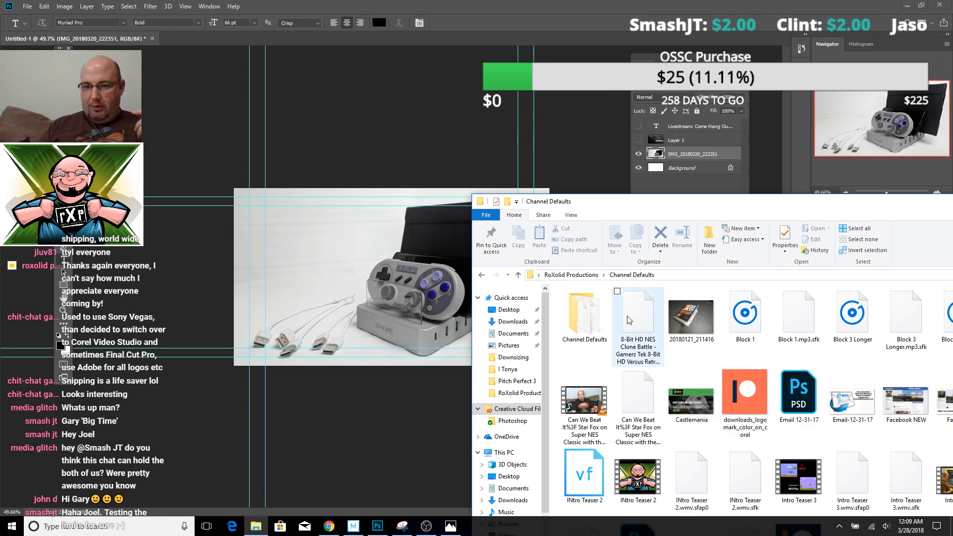
left_click(590, 275)
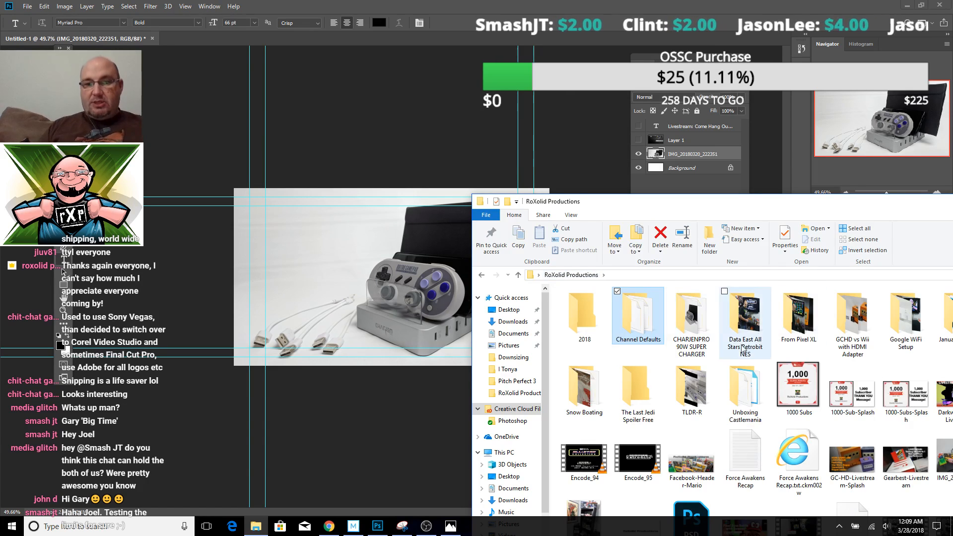
double_click(694, 325)
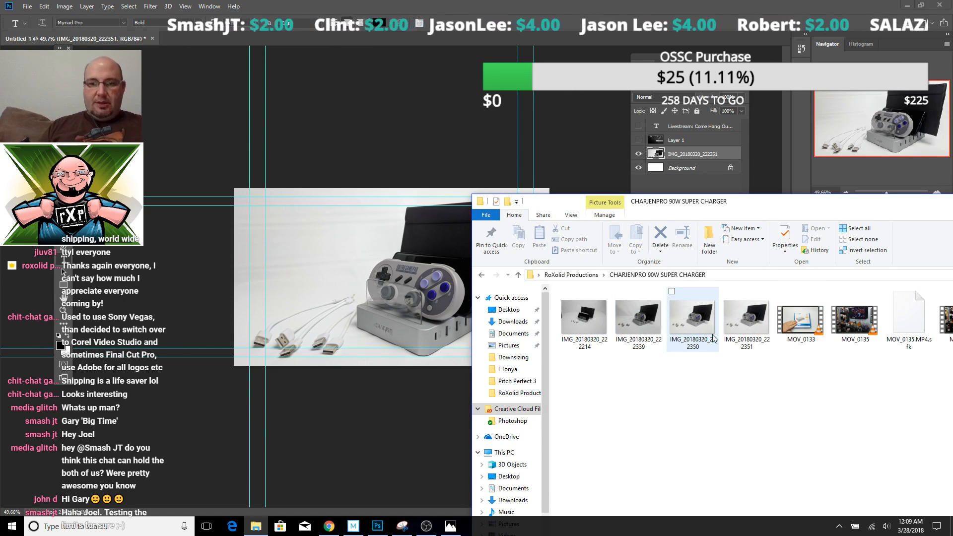
double_click(741, 320)
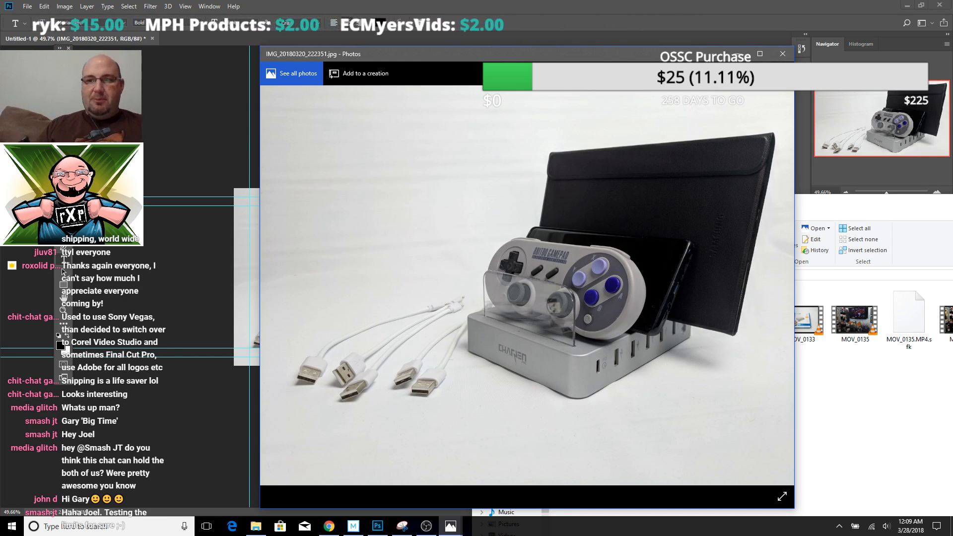
Close the photo preview and switch back to the Photoshop document
left_click(785, 55)
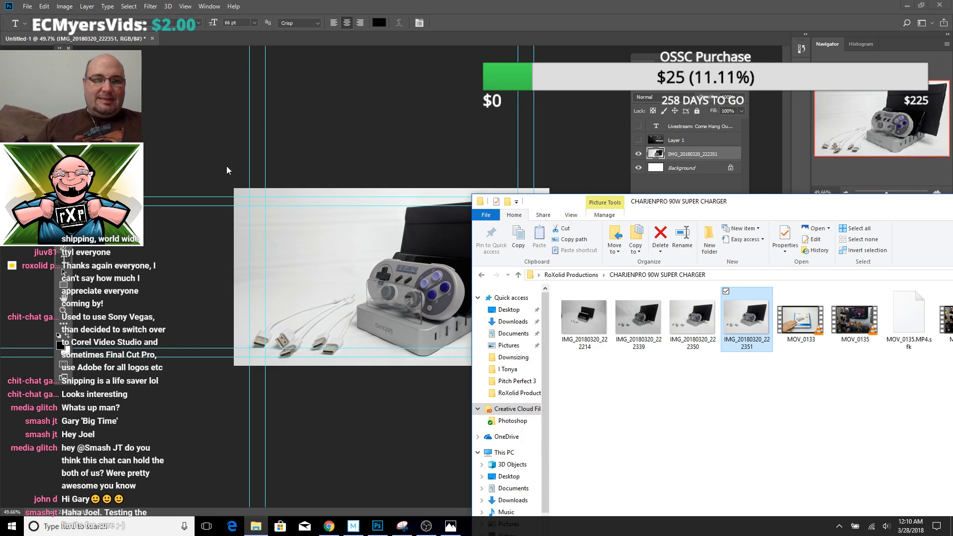
left_click(299, 165)
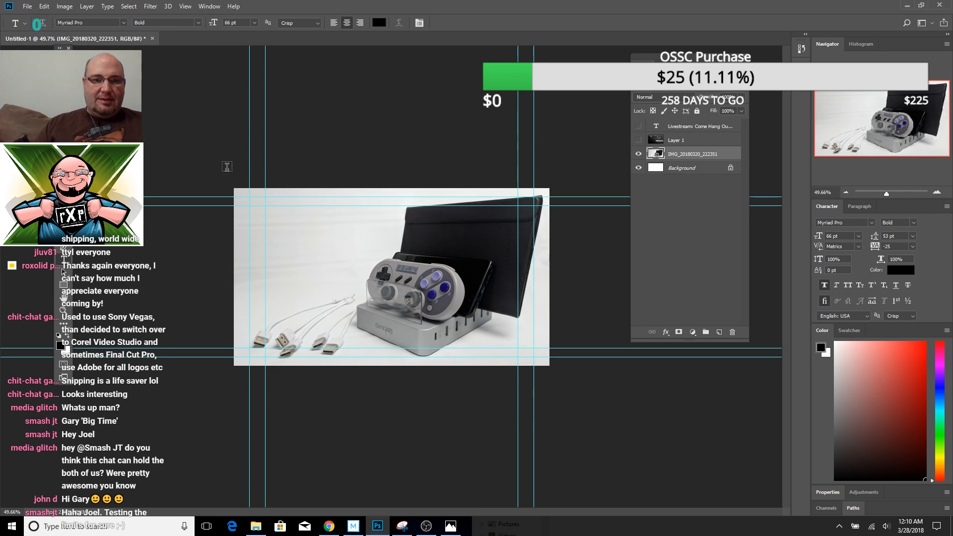
Marquee-select the strip above the top guide and the strip below the bottom guides, and clear the selection
key("m")
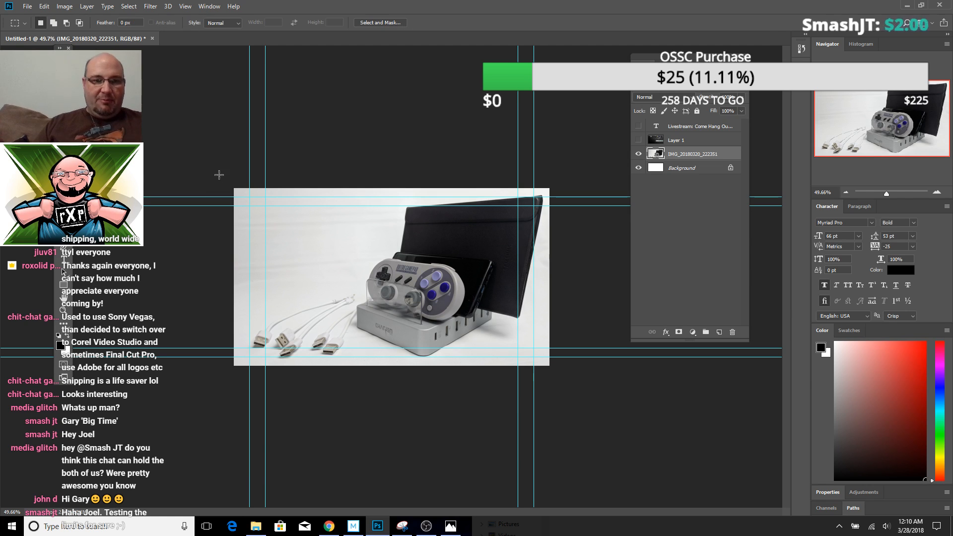
left_click_drag(222, 176, 559, 196)
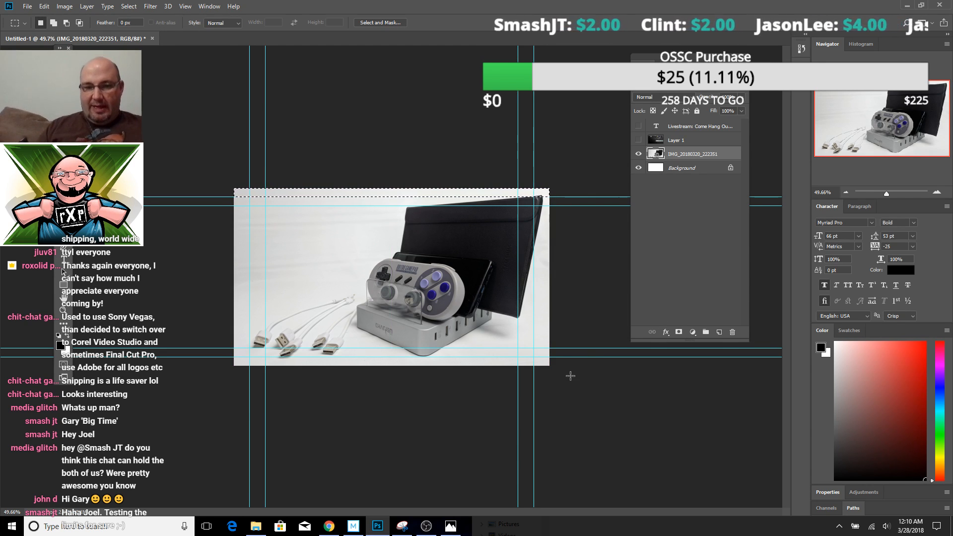
left_click_drag(555, 370, 238, 349)
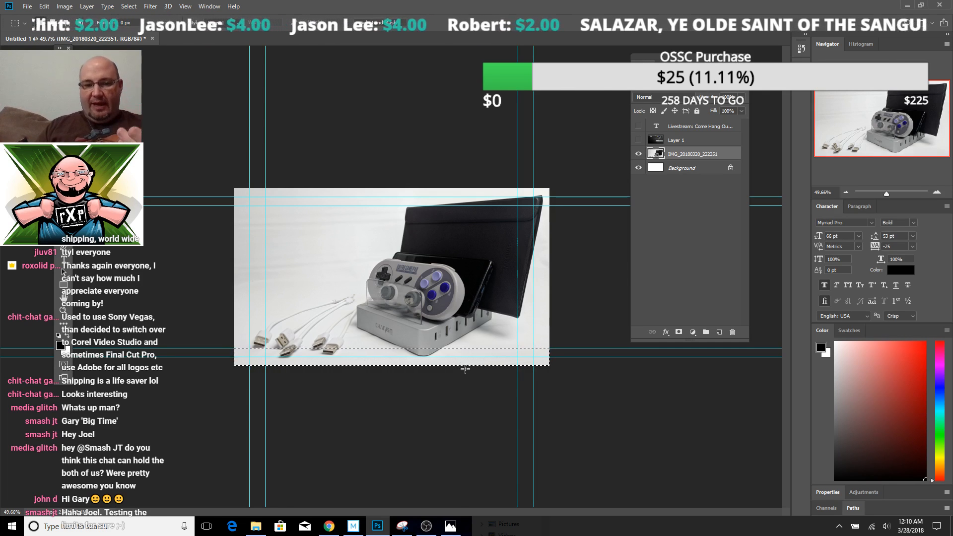
left_click(220, 279)
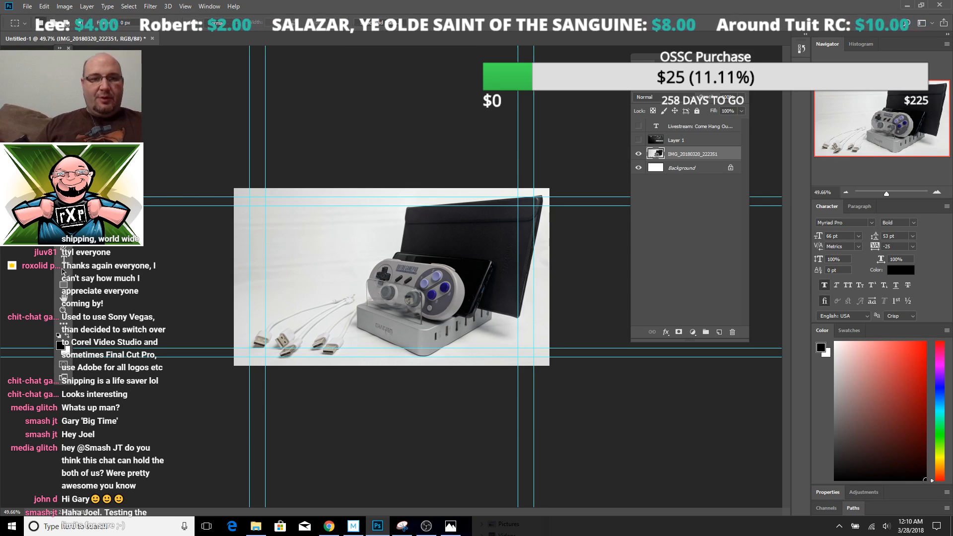
Add a paragraph text box from the upper-left guide corner across the empty backdrop, reading "Should You Buy a CharJenPro"
left_click(67, 259)
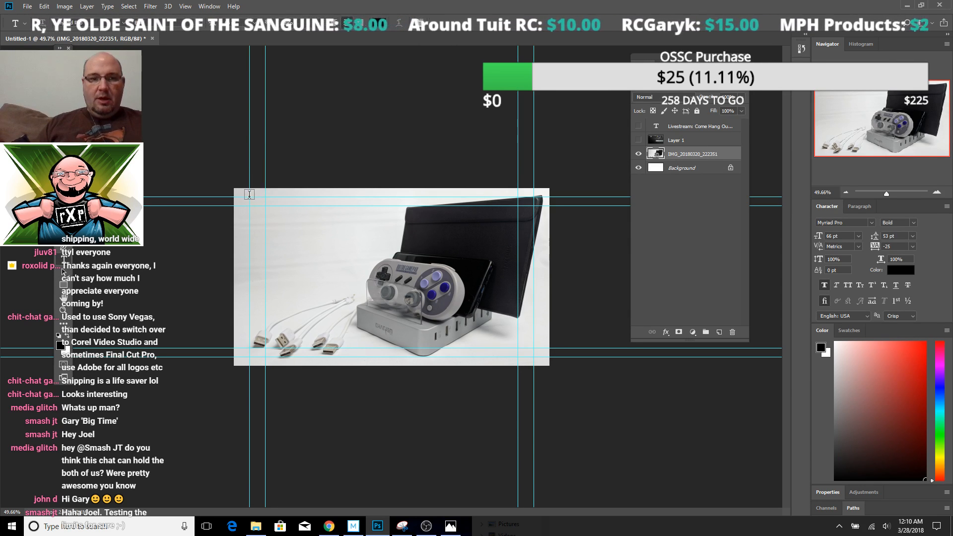
left_click_drag(250, 197, 415, 322)
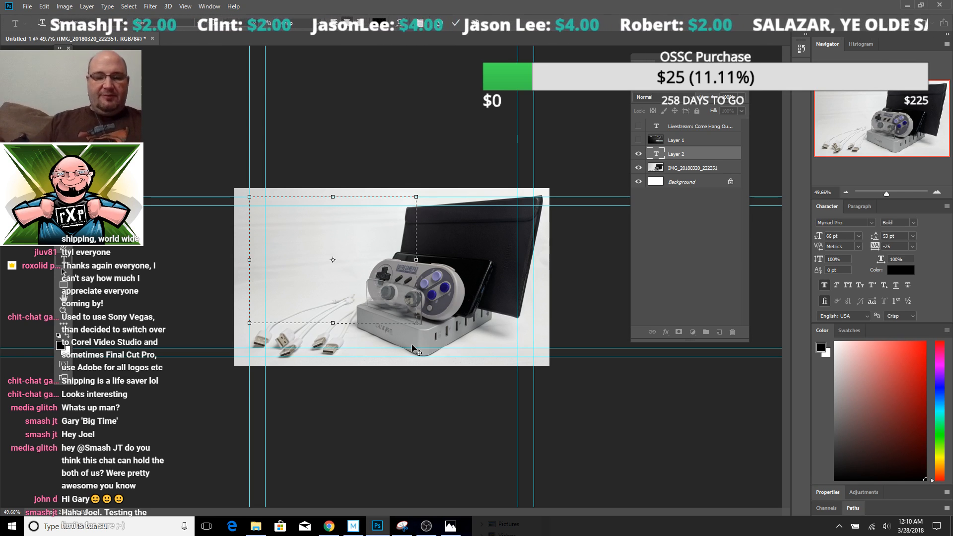
type("Should Y")
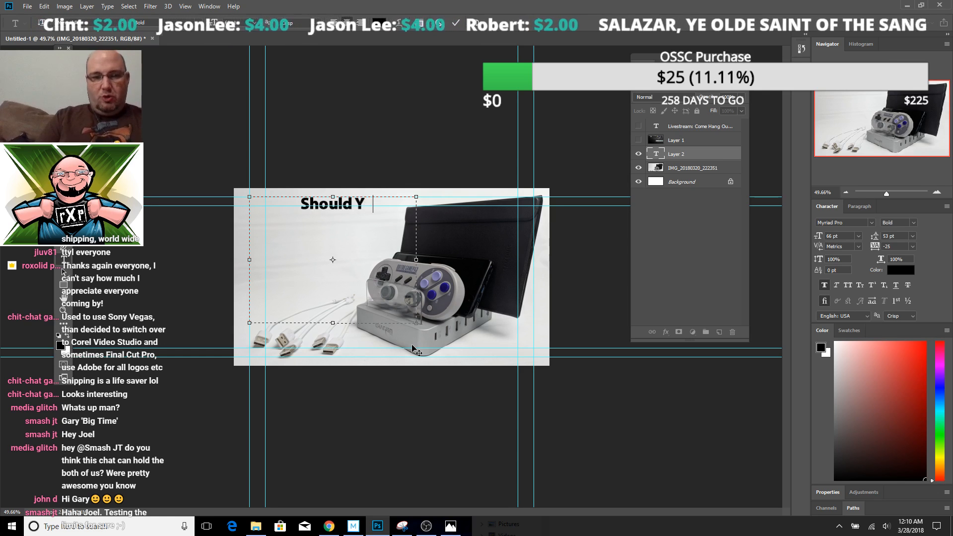
type("ou Bu")
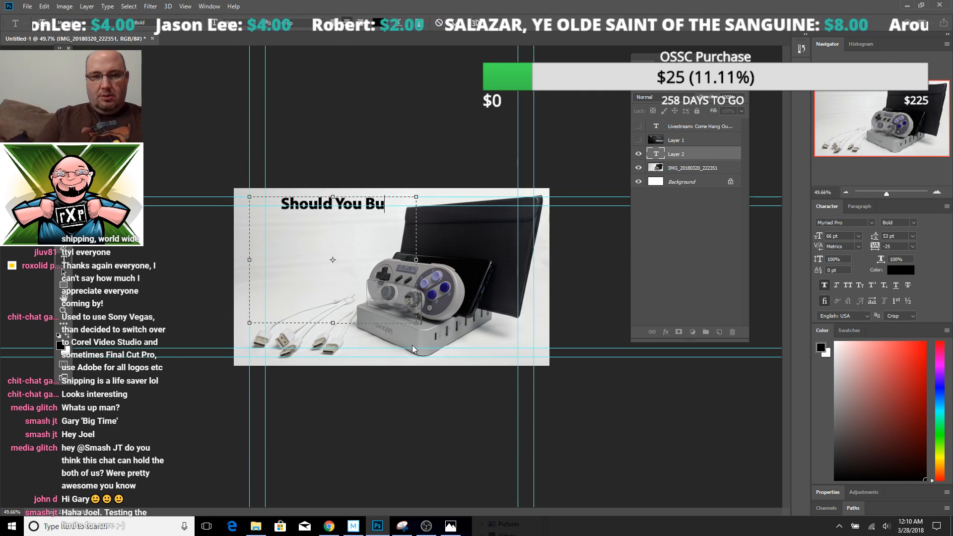
type("y a")
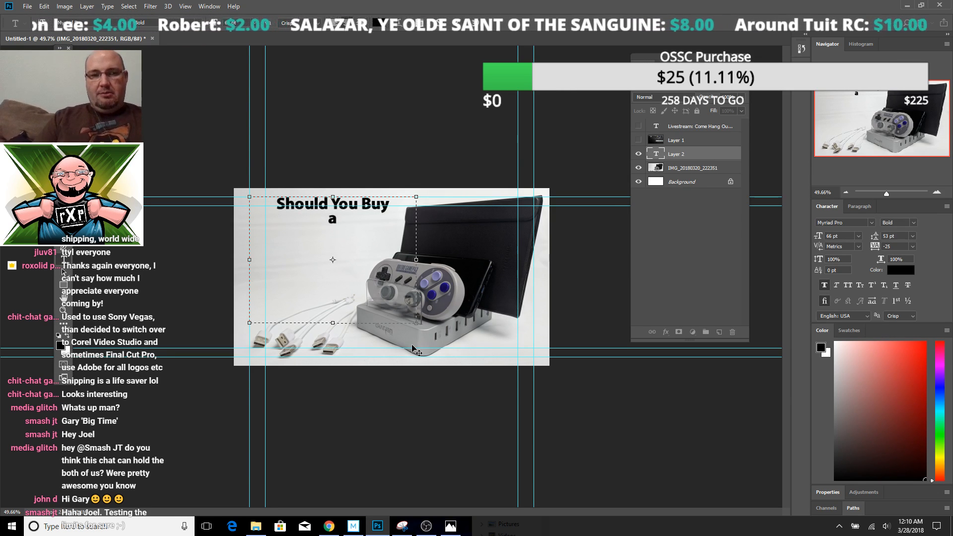
type(" Char")
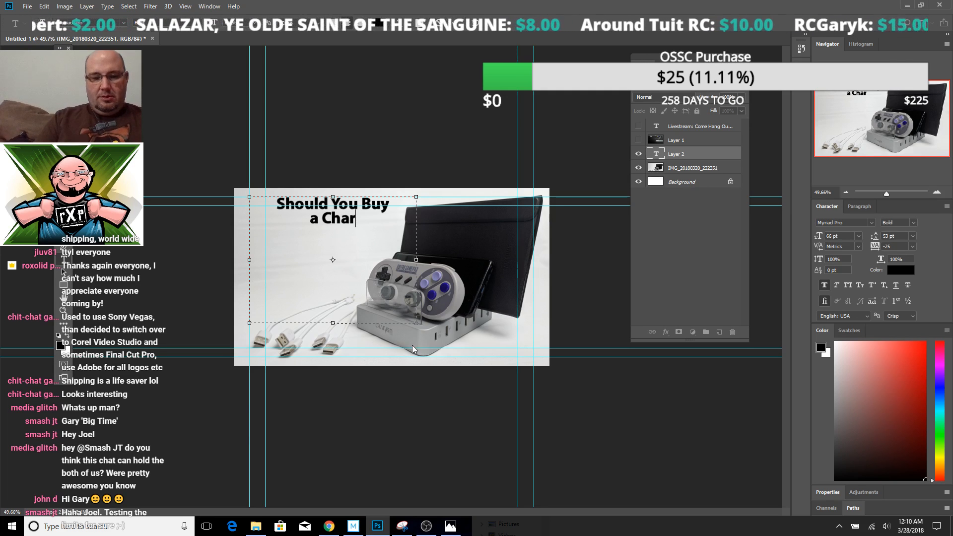
type("JenPro")
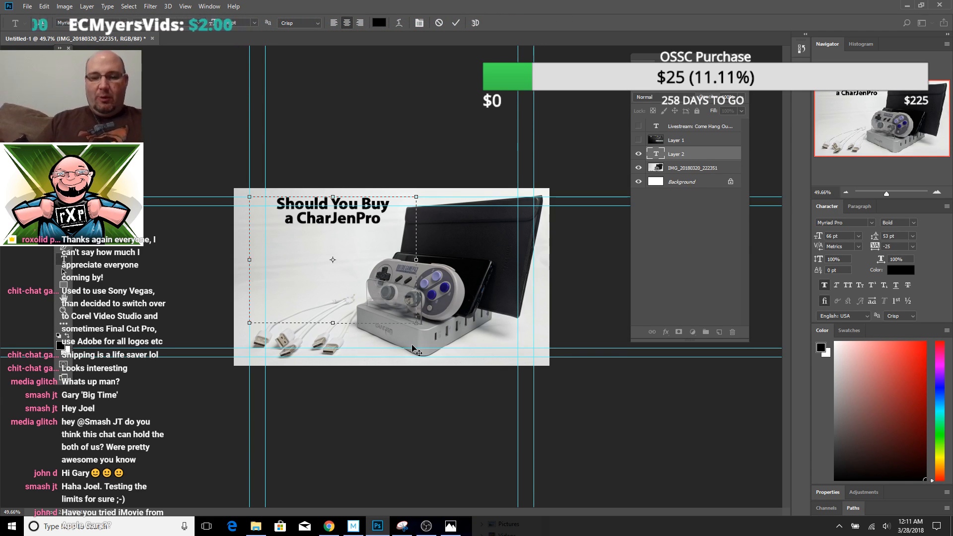
Rewrite the product name in the heading as "Charjenpro", with only its first letter capitalized
key("BackSpace")
key("BackSpace")
key("BackSpace")
key("BackSpace")
key("BackSpace")
key("BackSpace")
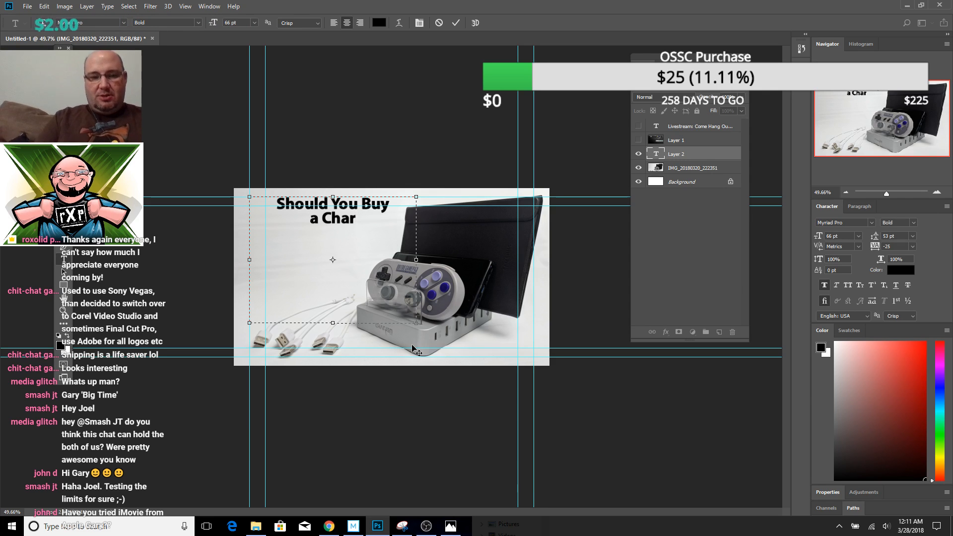
type("jenpro")
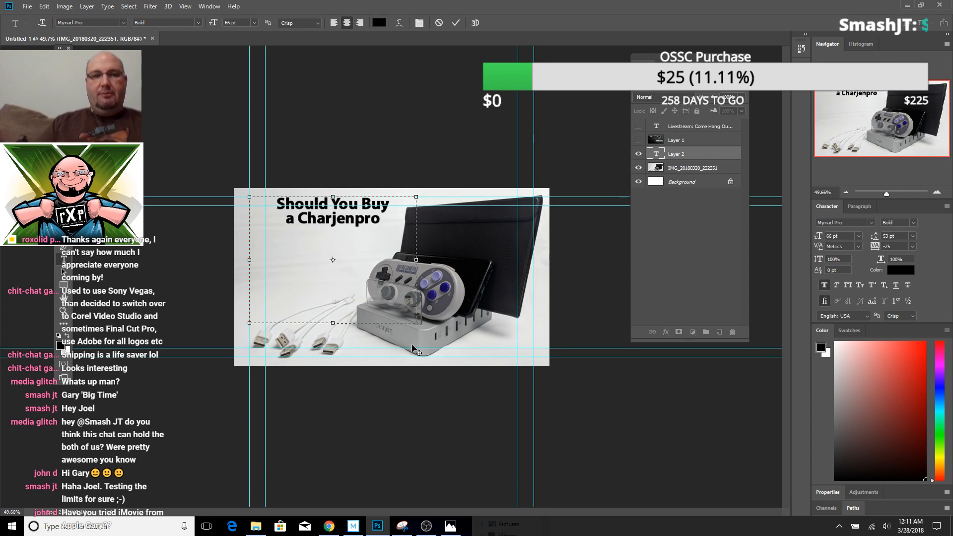
Capitalize the P and the J in the heading's product name so it reads "CharJenPro"
key("Left")
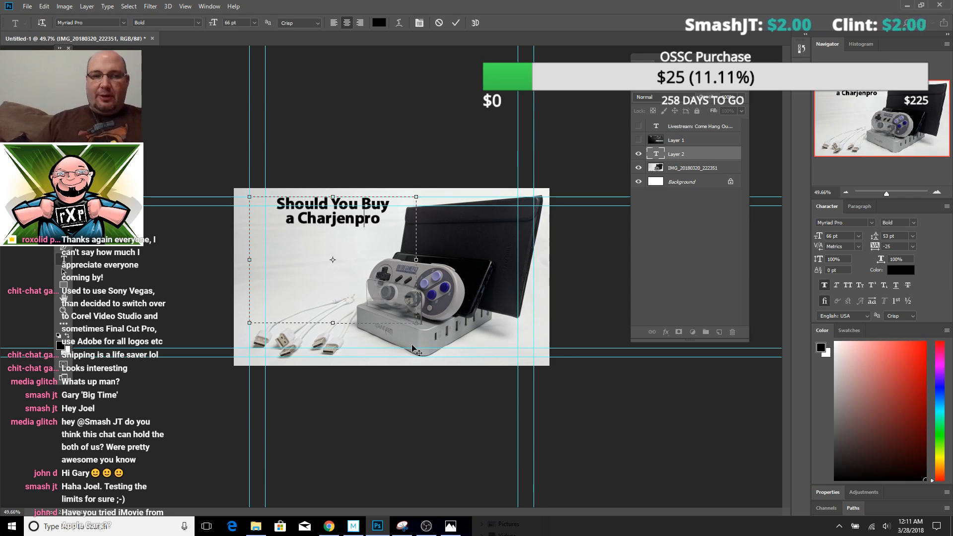
key("shift+Left")
type("=")
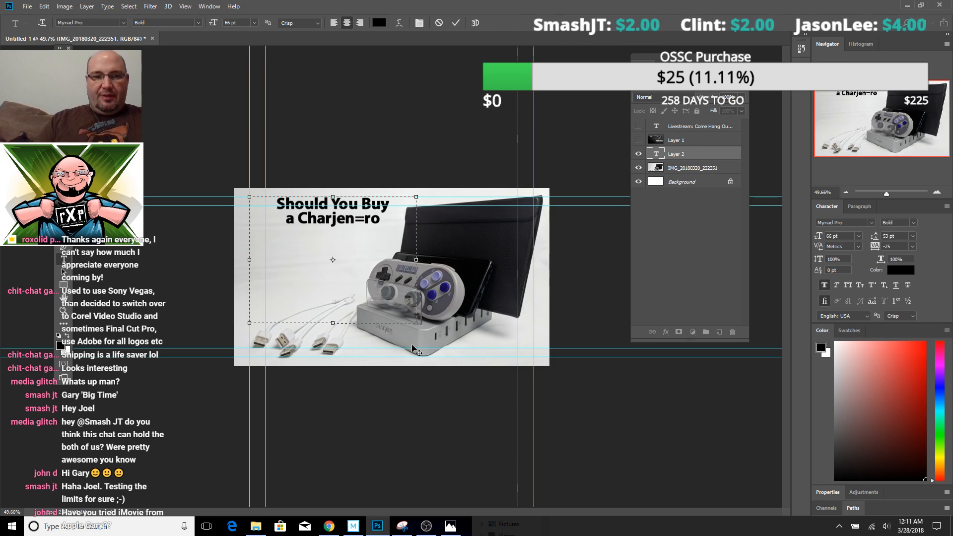
key("BackSpace")
type("P")
key("Left")
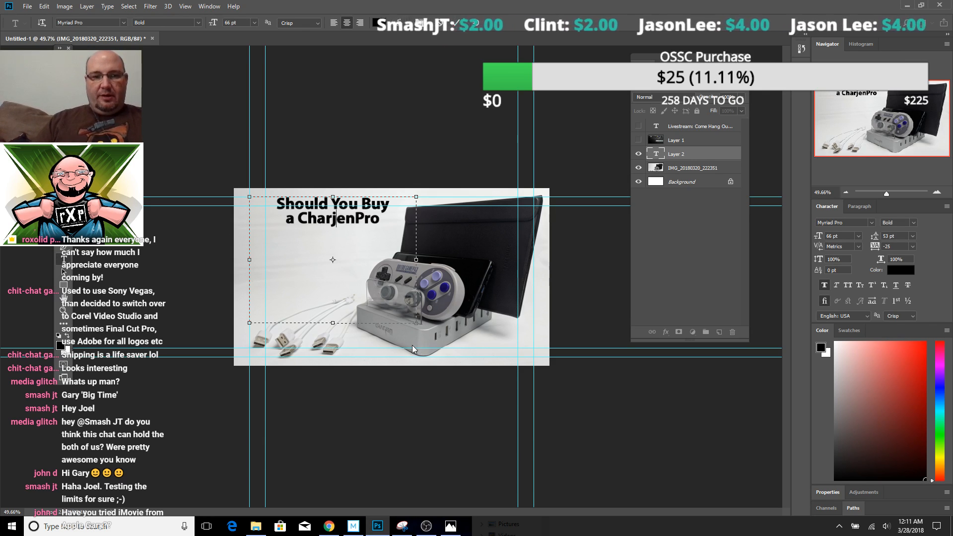
key("BackSpace")
type("J")
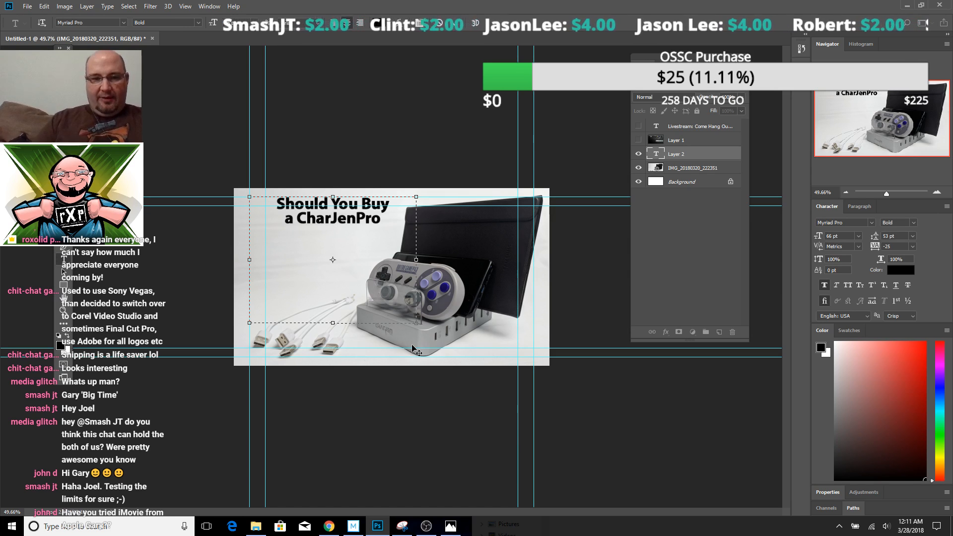
key("Right")
key("Right")
key("Right")
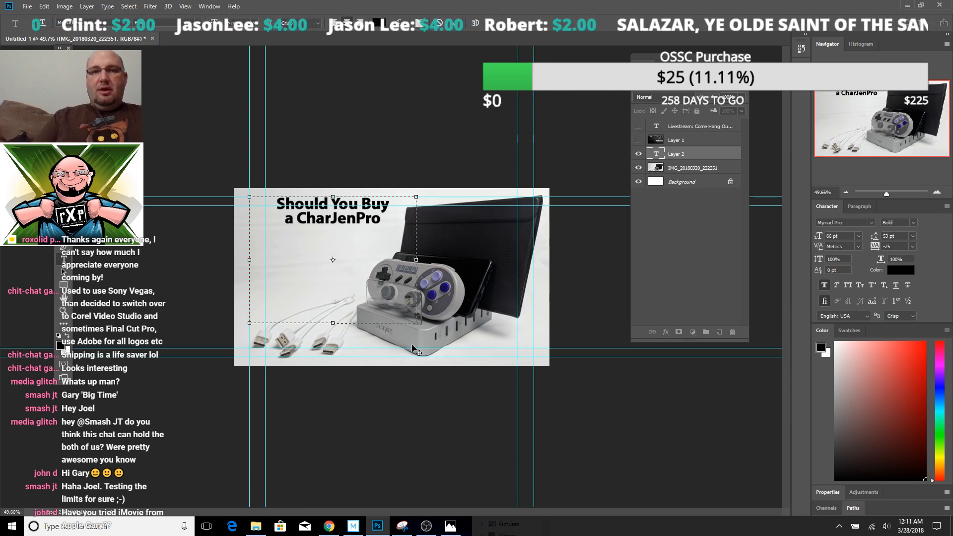
Add "RadioShack" as one word below the heading, separated by a blank line, and delete that word
key("Return")
key("Return")
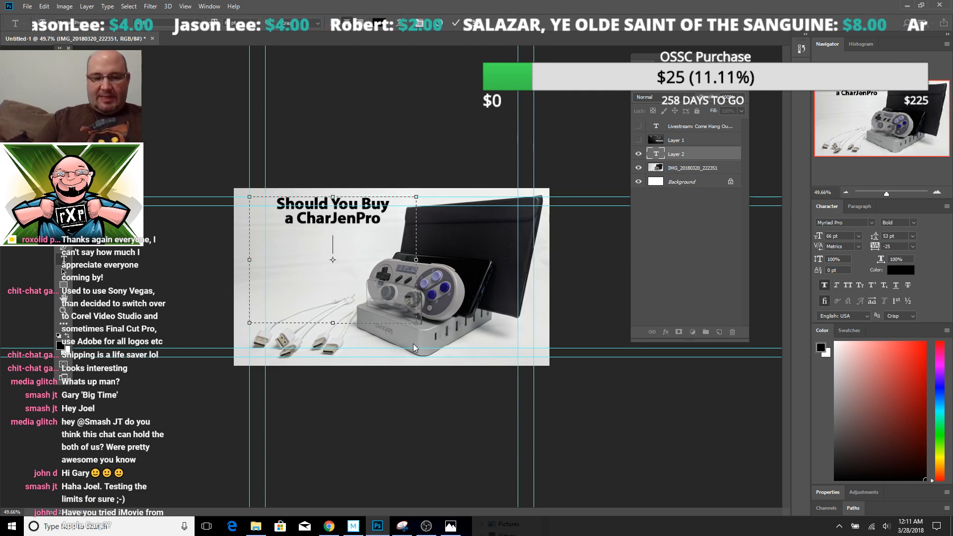
type("Radio Shack")
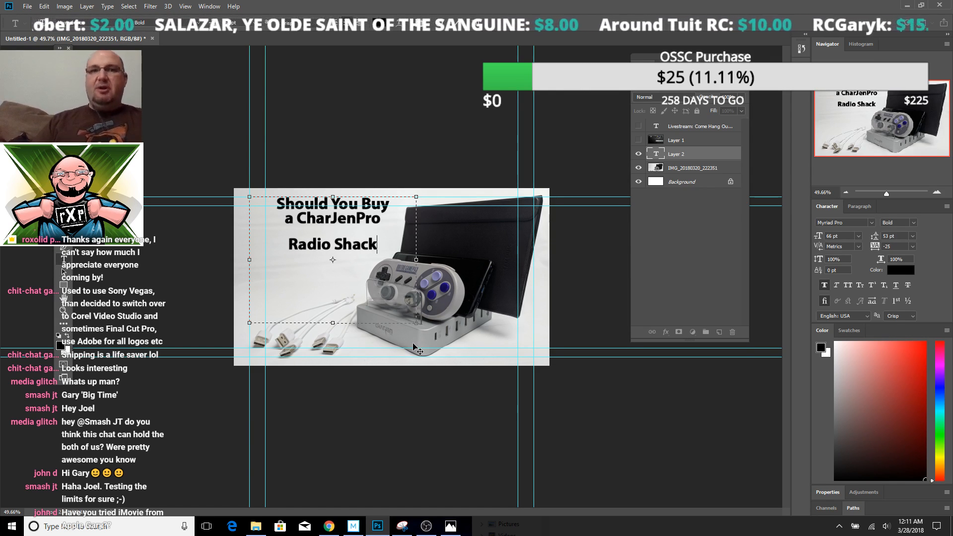
key("Left")
key("Left")
key("Left")
key("Left")
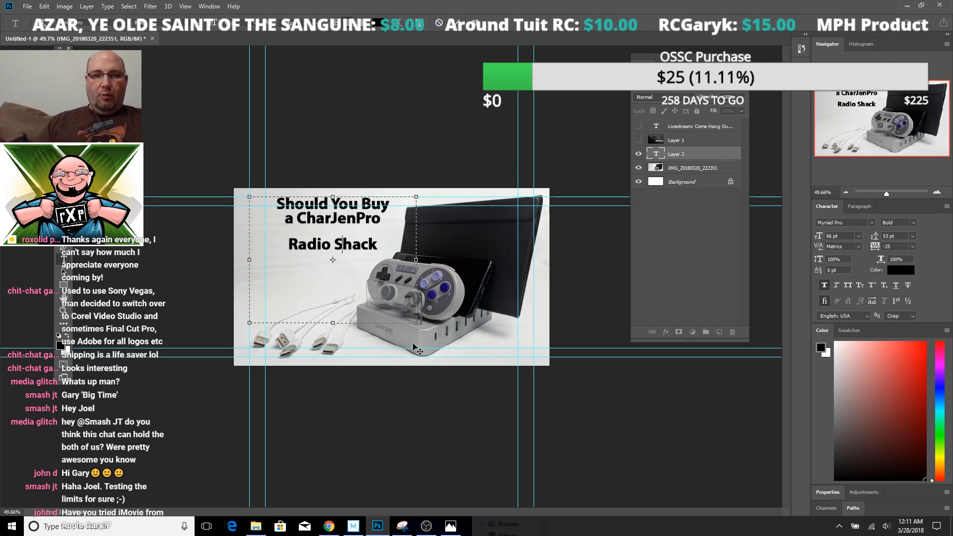
key("BackSpace")
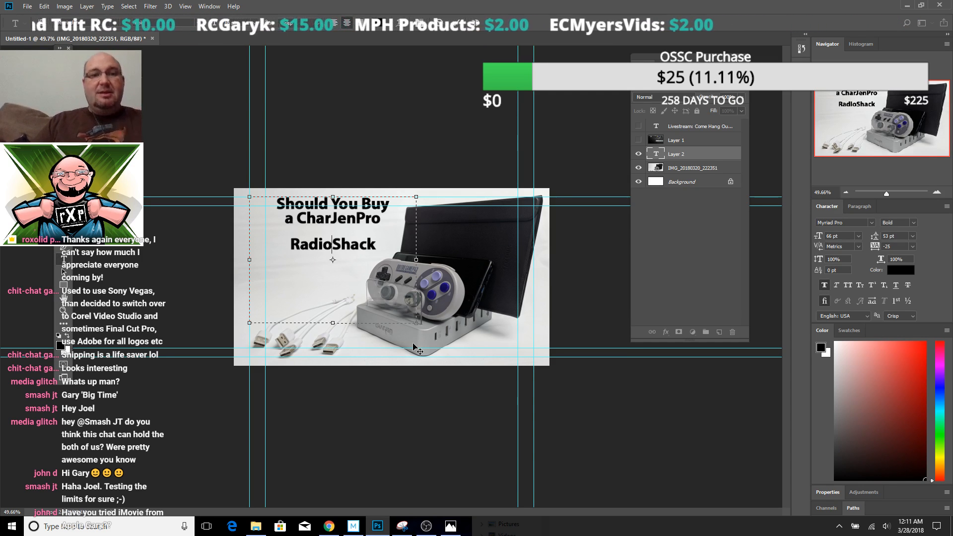
key("ctrl+a")
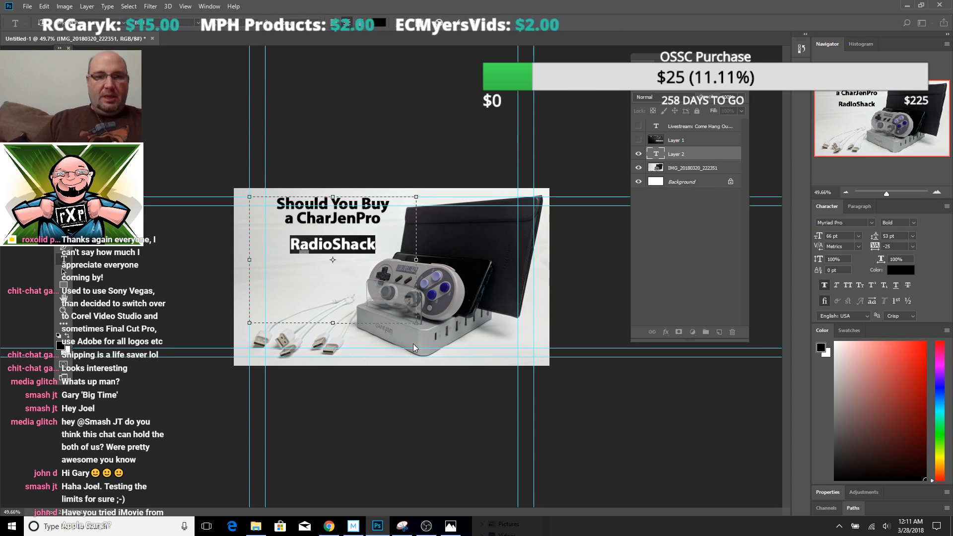
key("BackSpace")
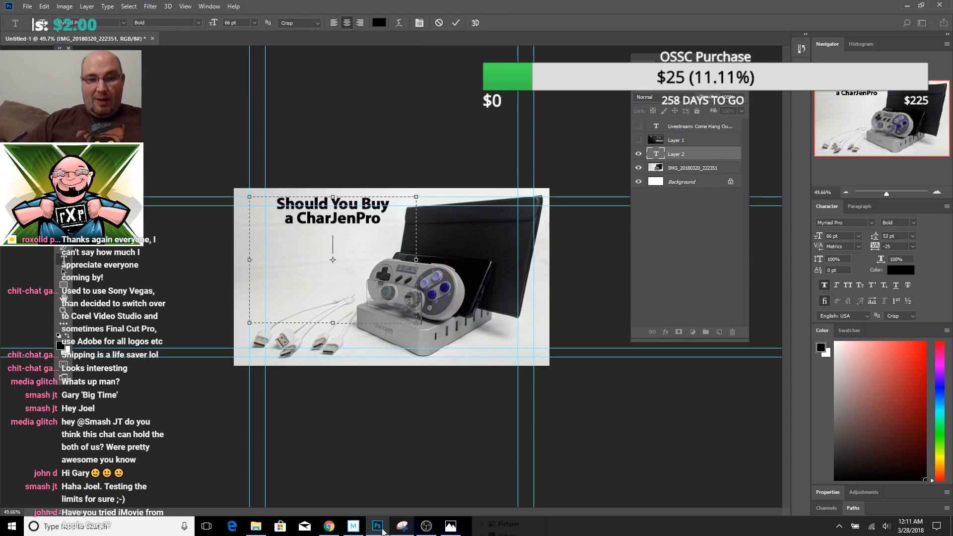
Switch to Chrome, open the charjenpro.com homepage in a new tab, and dismiss the 10% off offer
left_click(328, 527)
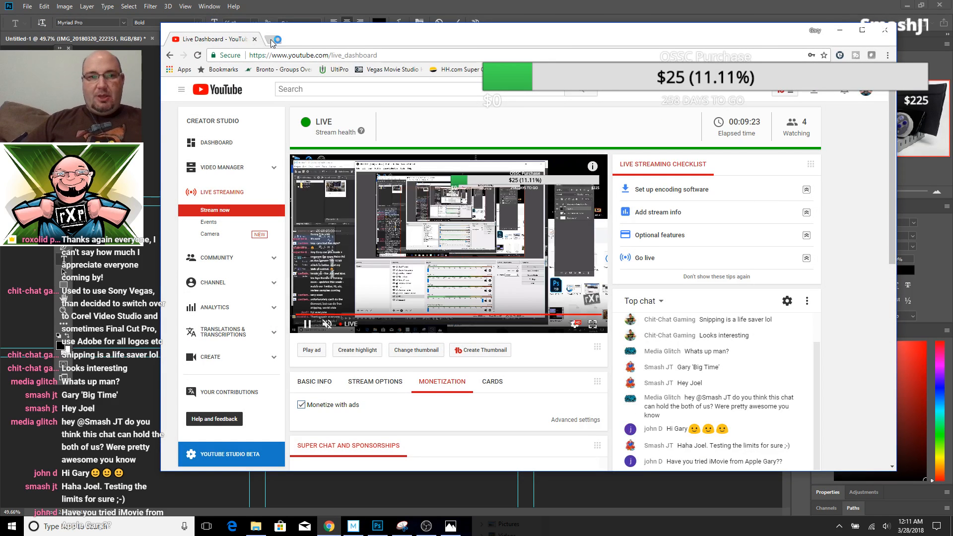
left_click(274, 41)
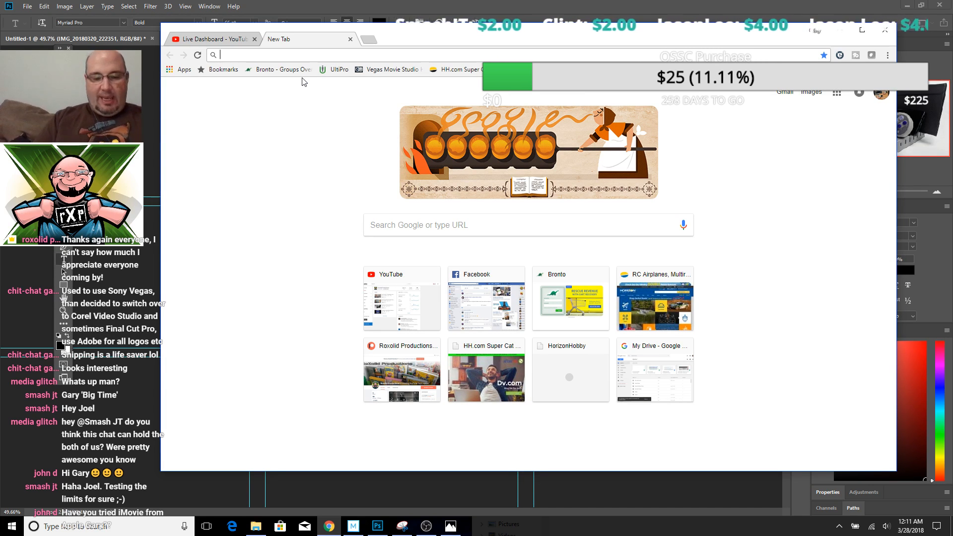
type("charje")
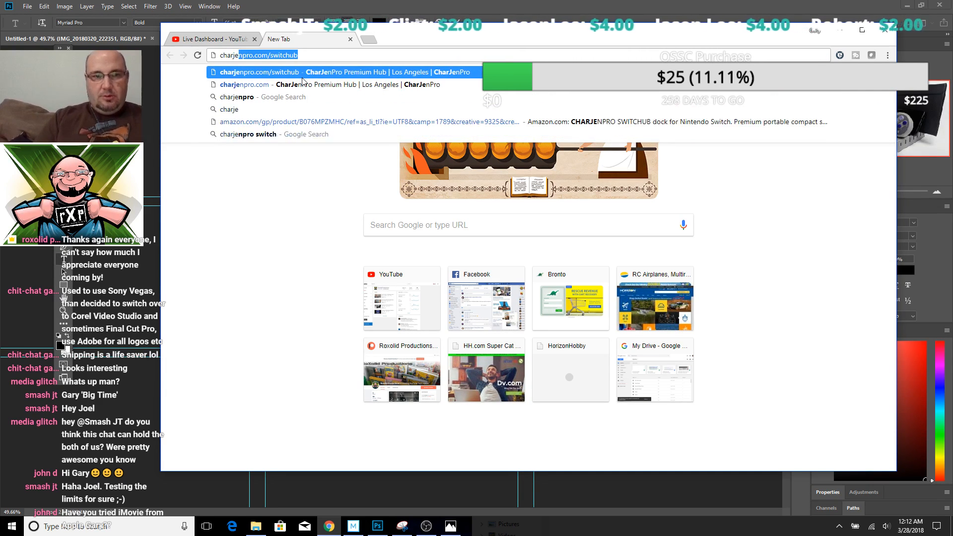
type("npro.com/swi")
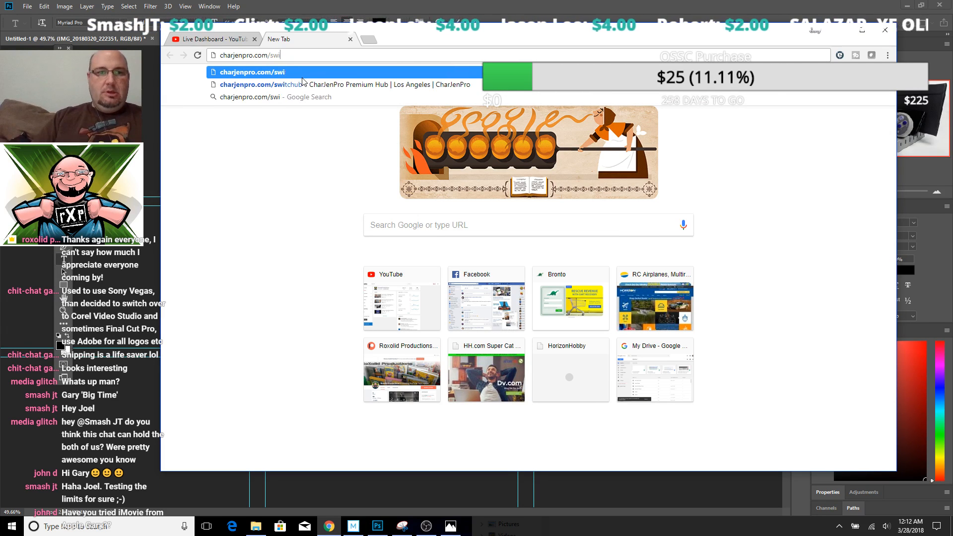
key("Return")
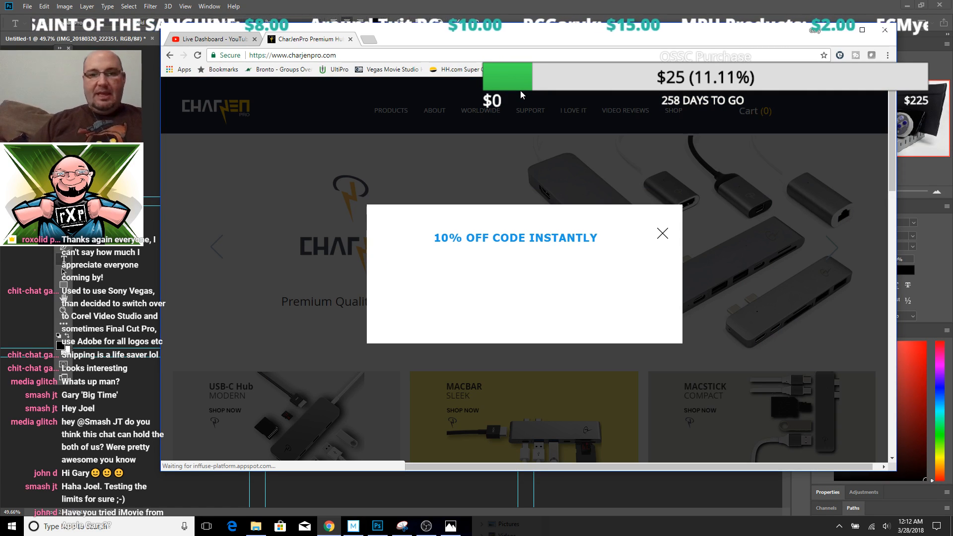
left_click(662, 235)
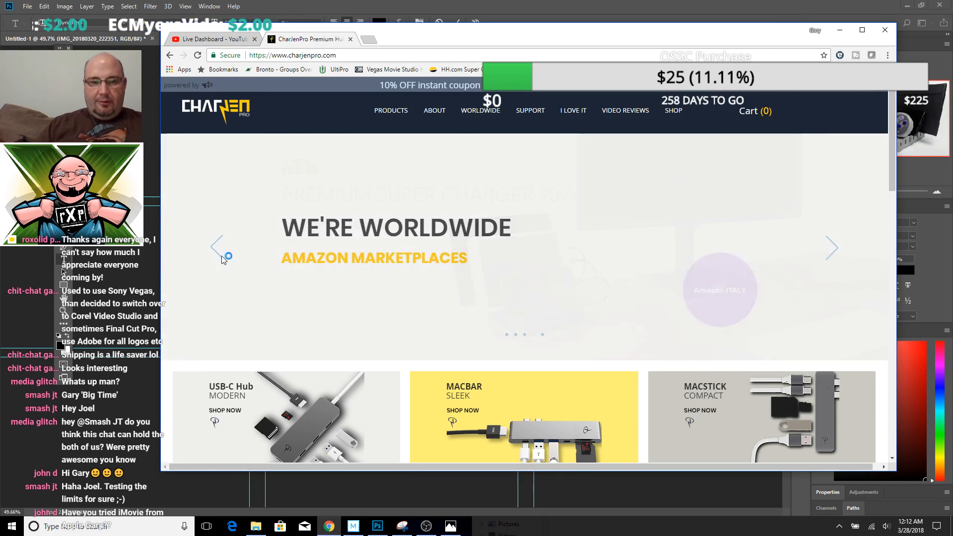
Go back through the homepage banner to the Premium Super Charger 90W and open its product page
left_click(217, 249)
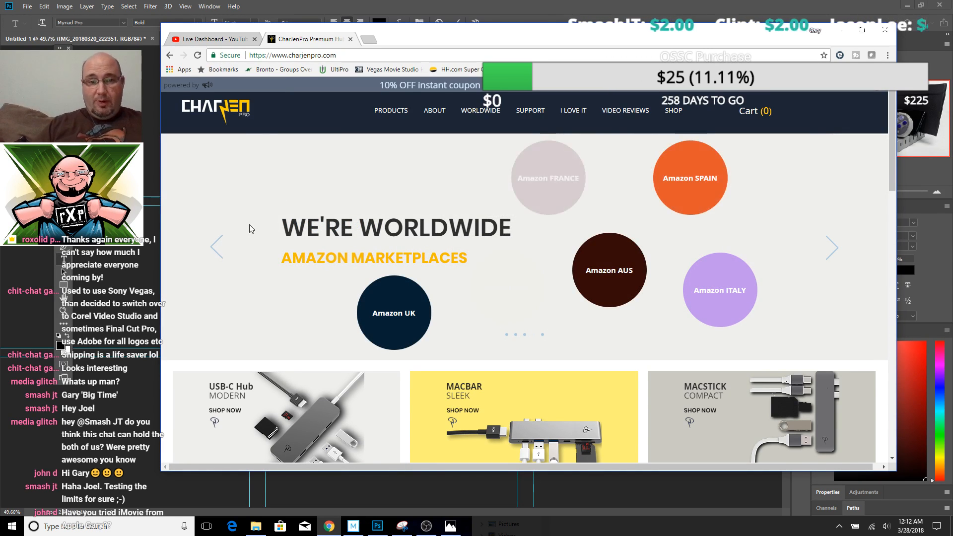
left_click(215, 248)
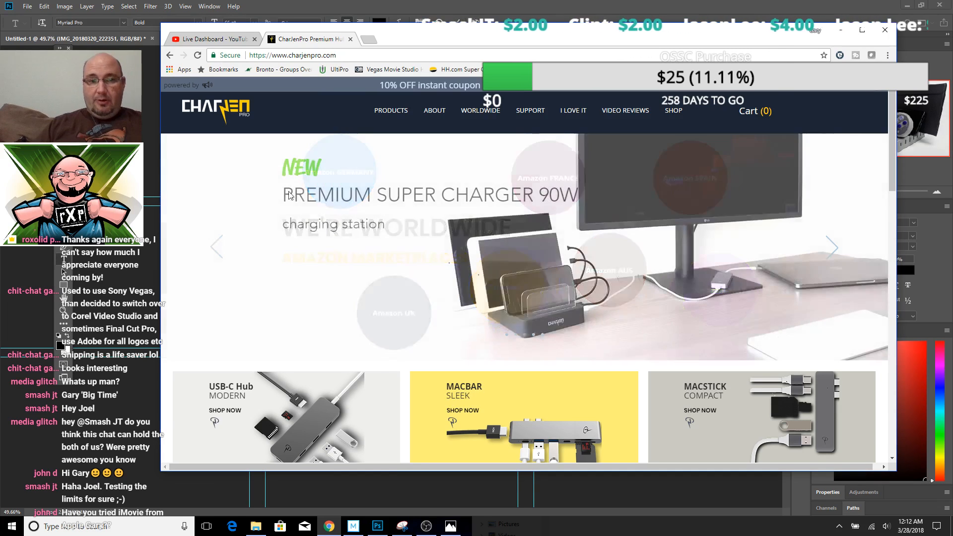
left_click(296, 199)
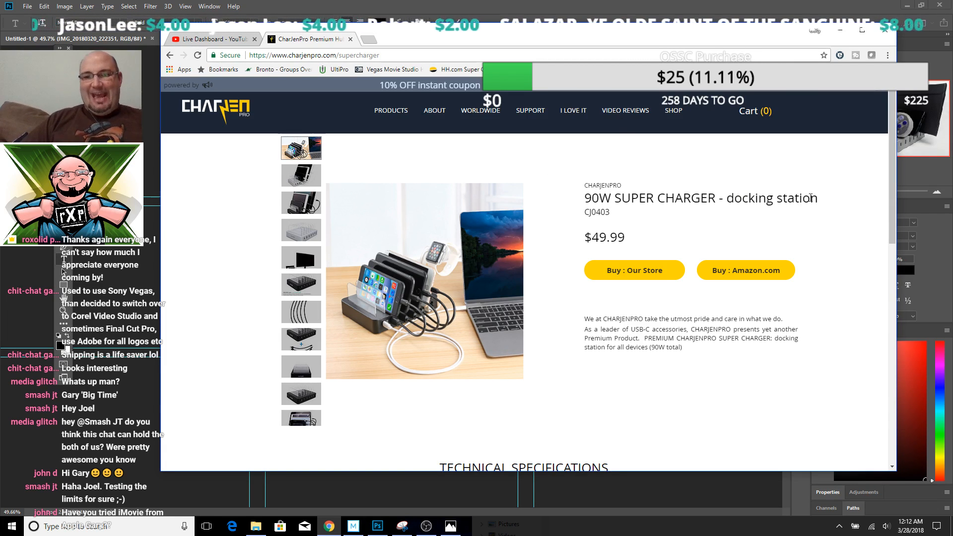
Copy the product title "90W SUPER CHARGER - docking station" from the page and paste it on a new line below the Photoshop heading
left_click_drag(819, 198, 584, 198)
key("ctrl+c")
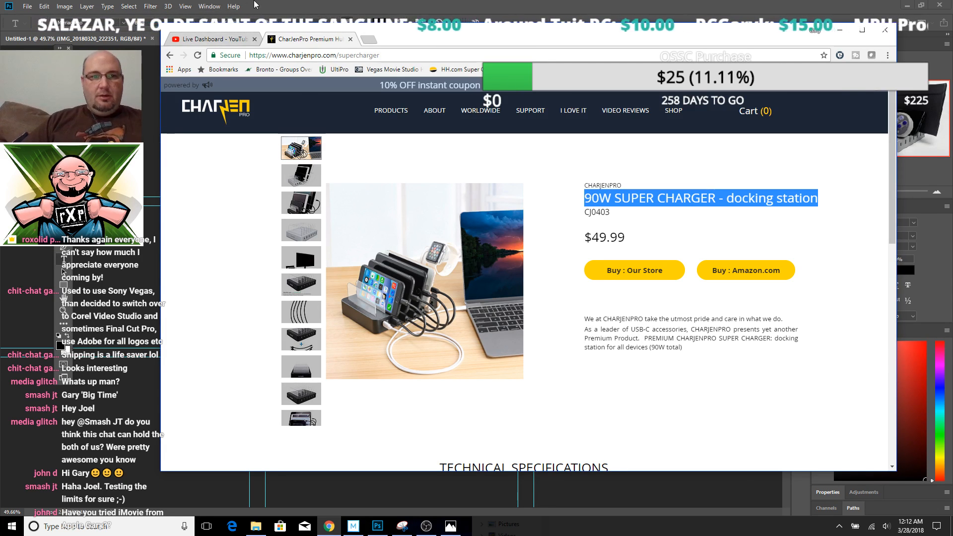
key("alt+Tab")
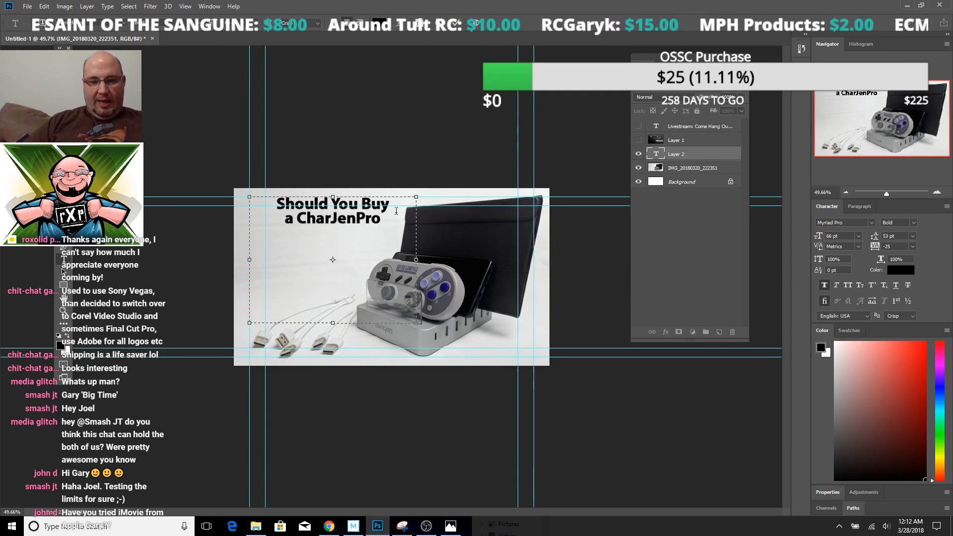
key("Return")
key("ctrl+v")
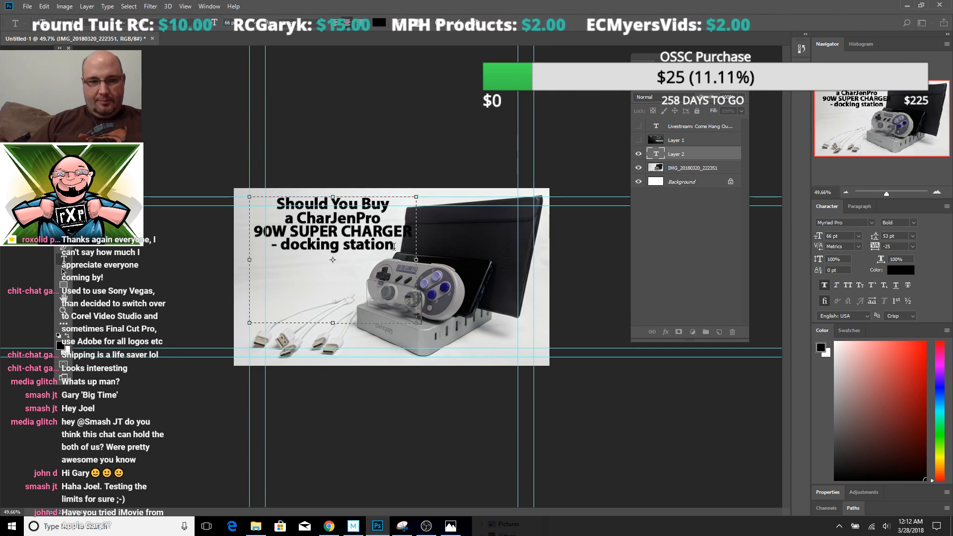
Return to Chrome to recheck the brand and product name on the charger page, and switch back to Photoshop
left_click_drag(393, 243, 321, 231)
key("alt+Tab")
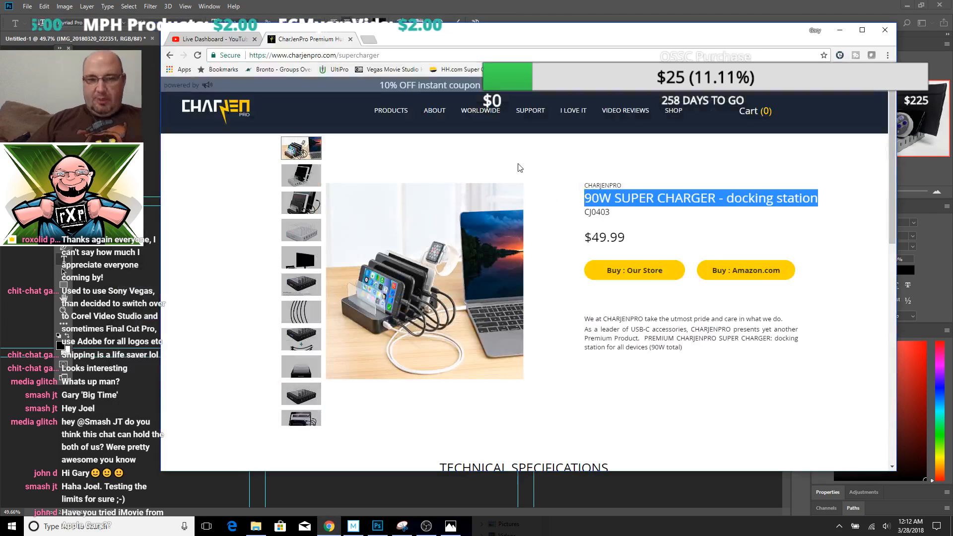
left_click_drag(623, 185, 592, 186)
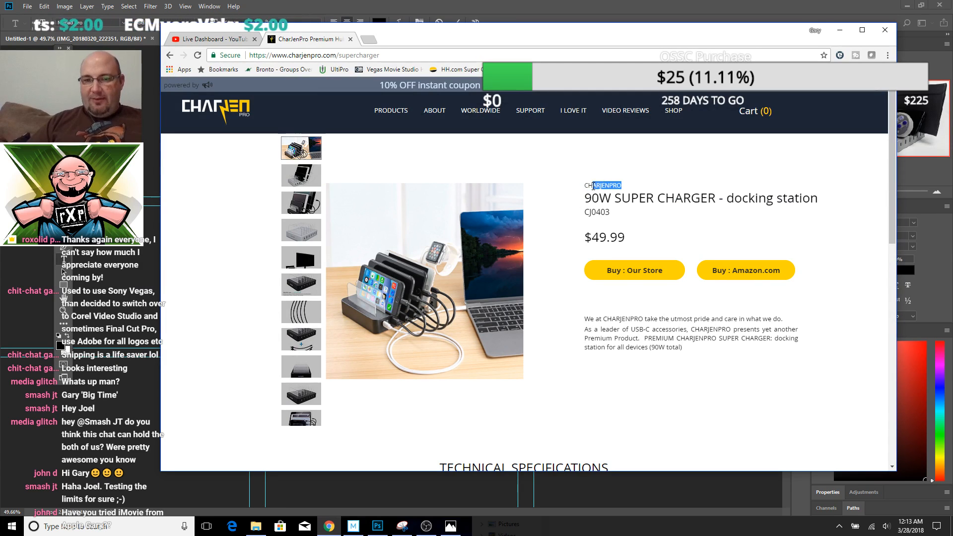
left_click_drag(717, 198, 628, 198)
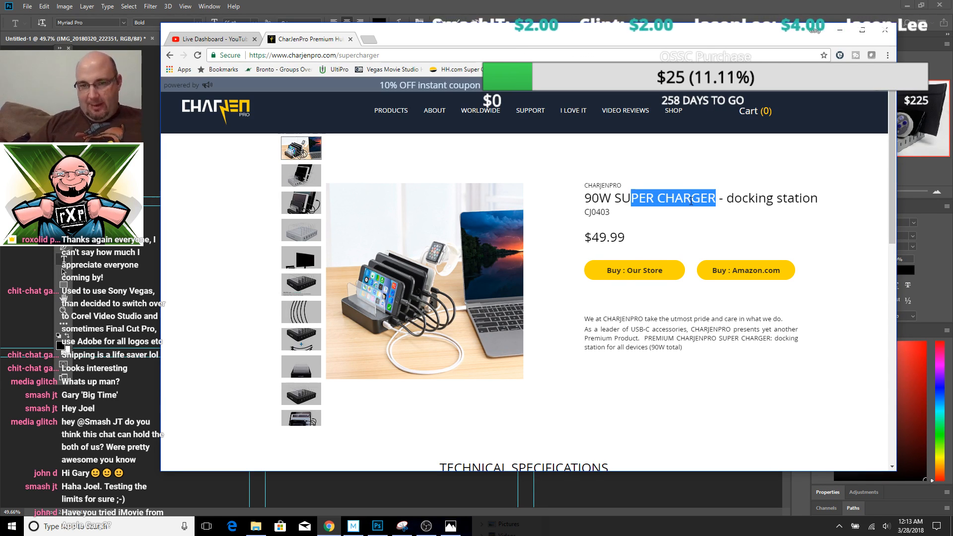
key("alt+Tab")
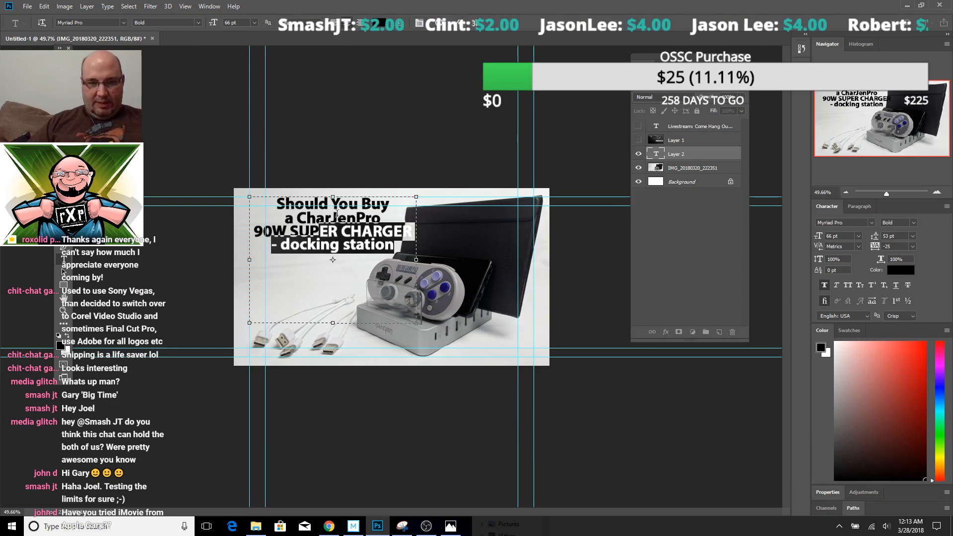
Change "SUPER" to "Super" in the heading's product name
left_click(313, 232)
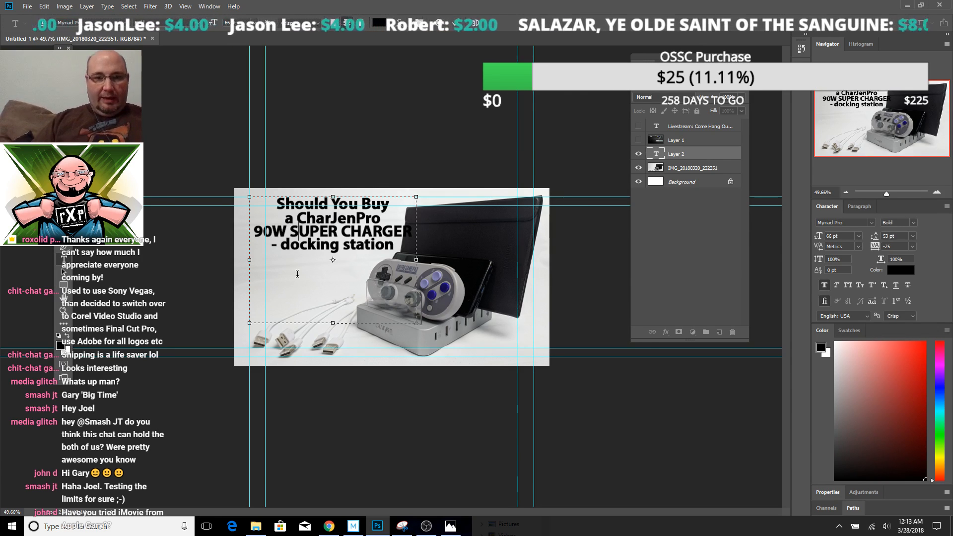
key("shift+Right")
key("shift+Right")
key("shift+Right")
key("shift+Right")
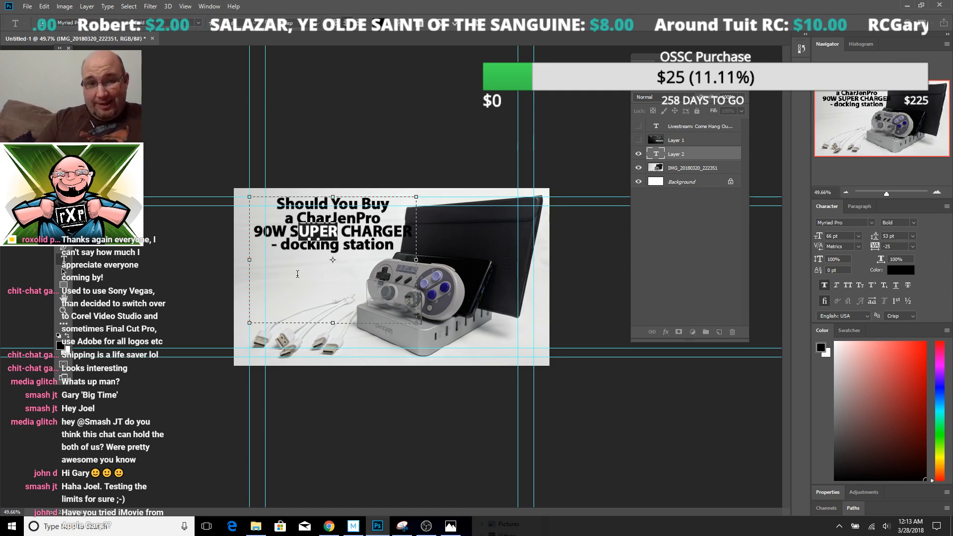
type("uper")
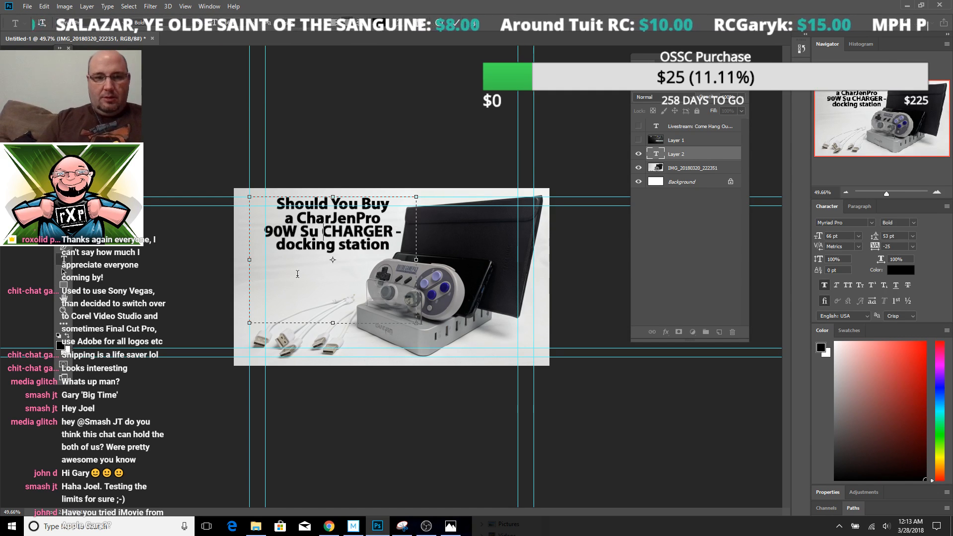
Change "CHARGER" to "Charger" in the heading's product name
key("Right")
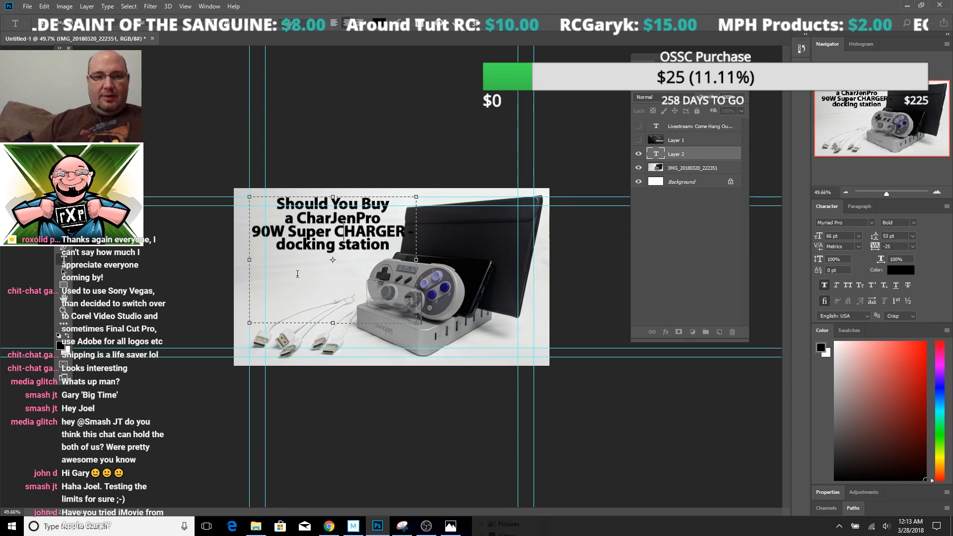
key("shift+Right")
key("shift+Right")
key("shift+Right")
key("shift+Right")
key("shift+Right")
key("shift+Right")
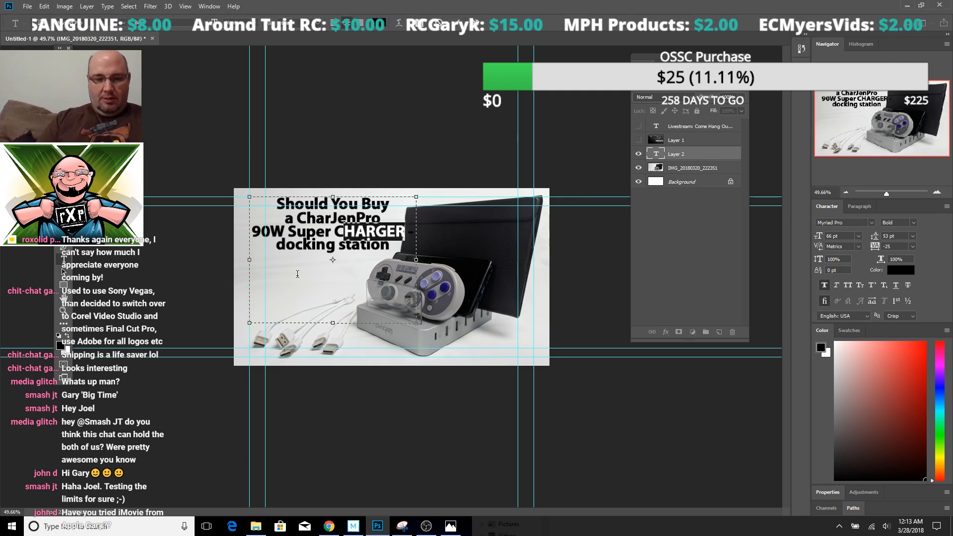
type("harger")
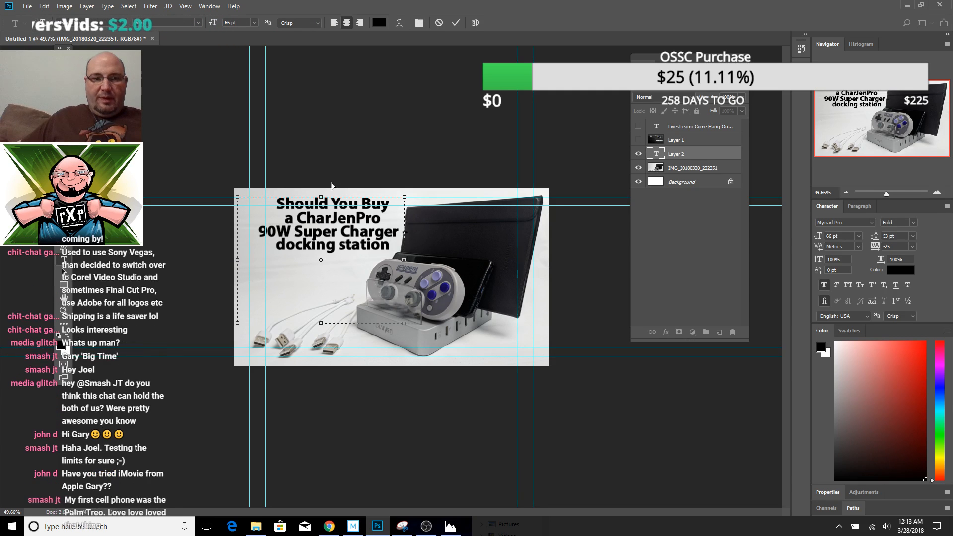
Move the heading text box slightly to the left on the photo and commit the text
left_click_drag(344, 186, 329, 185)
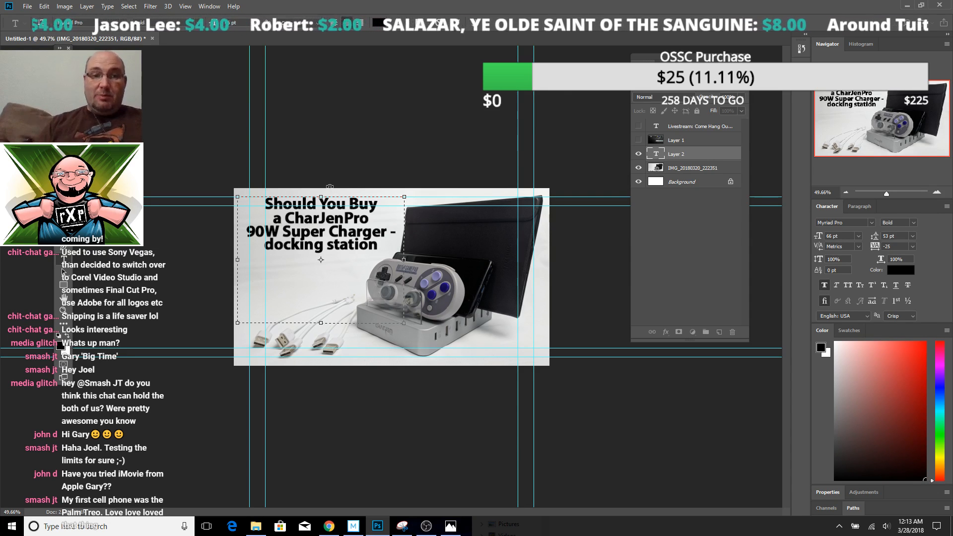
left_click(329, 187)
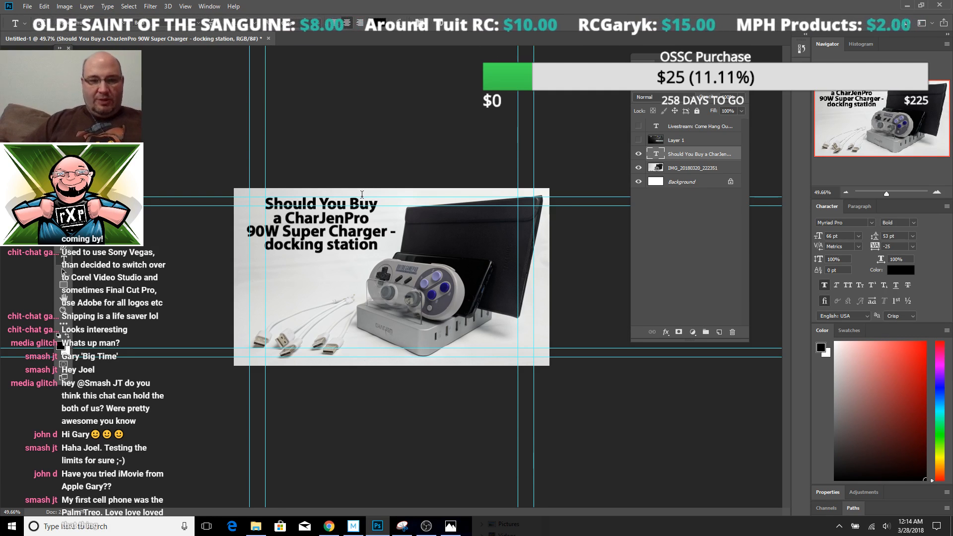
Adjust the leading of the heading's "a CharJenPro" line to 52 pt
left_click(340, 230)
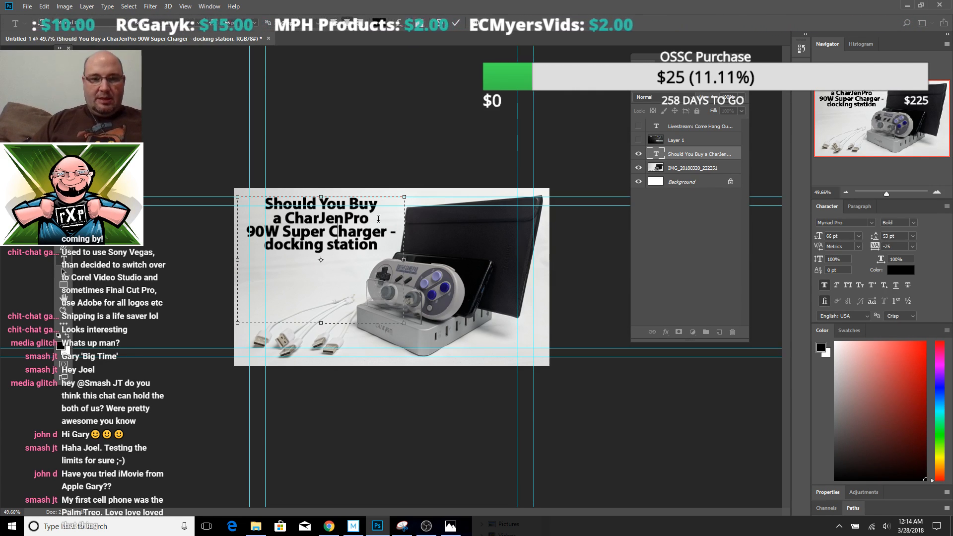
left_click_drag(376, 218, 273, 218)
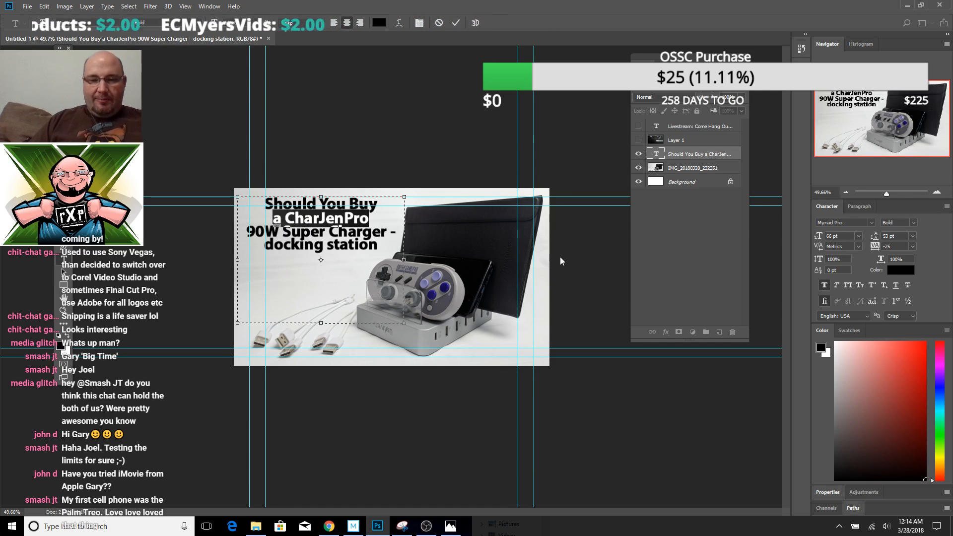
left_click_drag(886, 195, 891, 195)
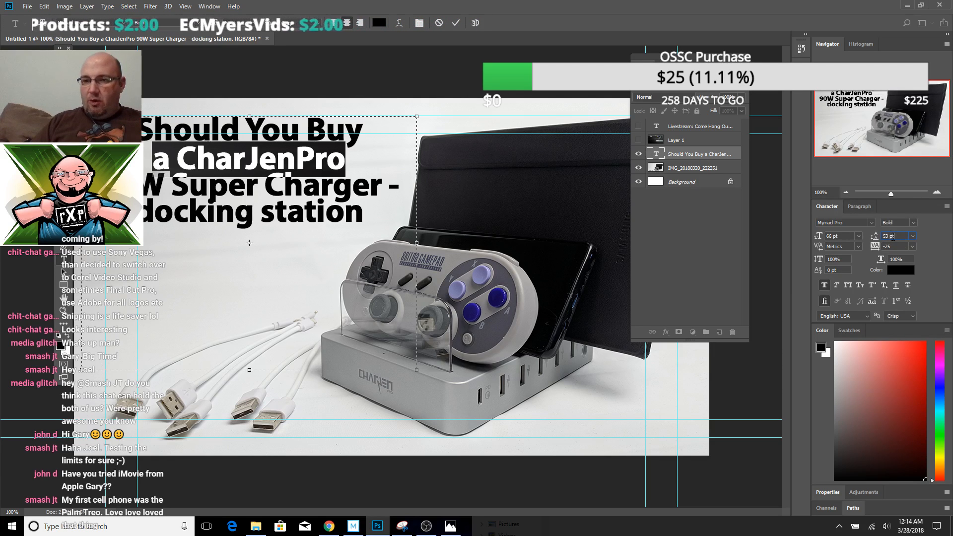
key("Down")
key("Down")
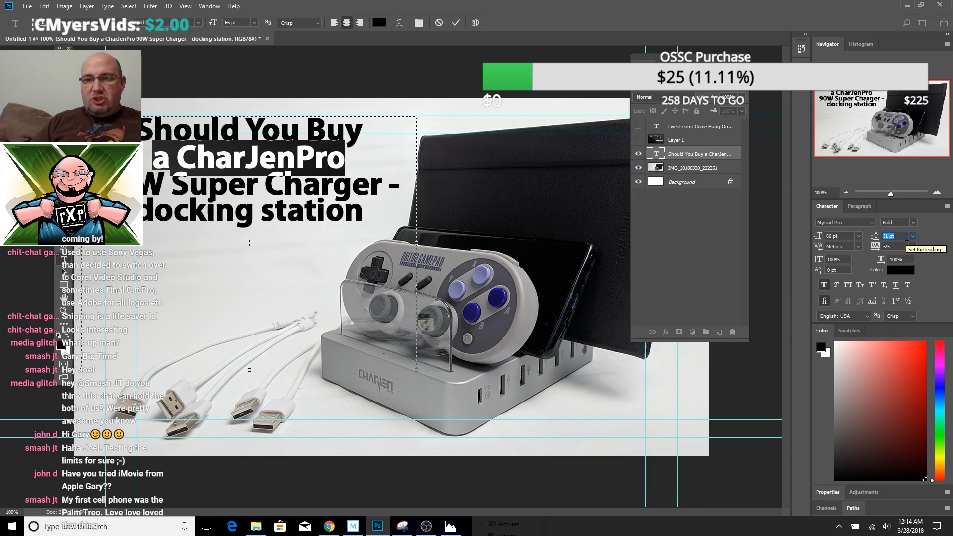
key("Up")
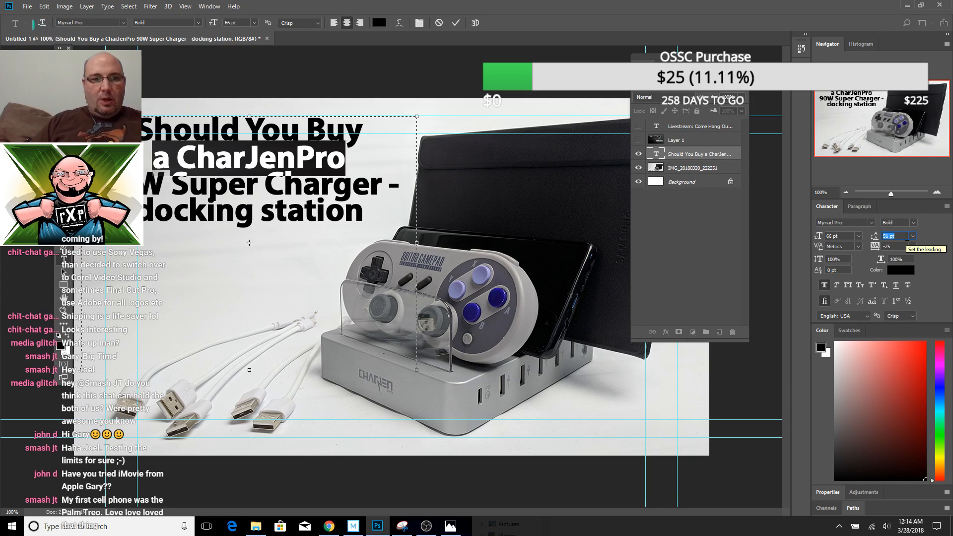
key("Up")
key("Down")
key("Down")
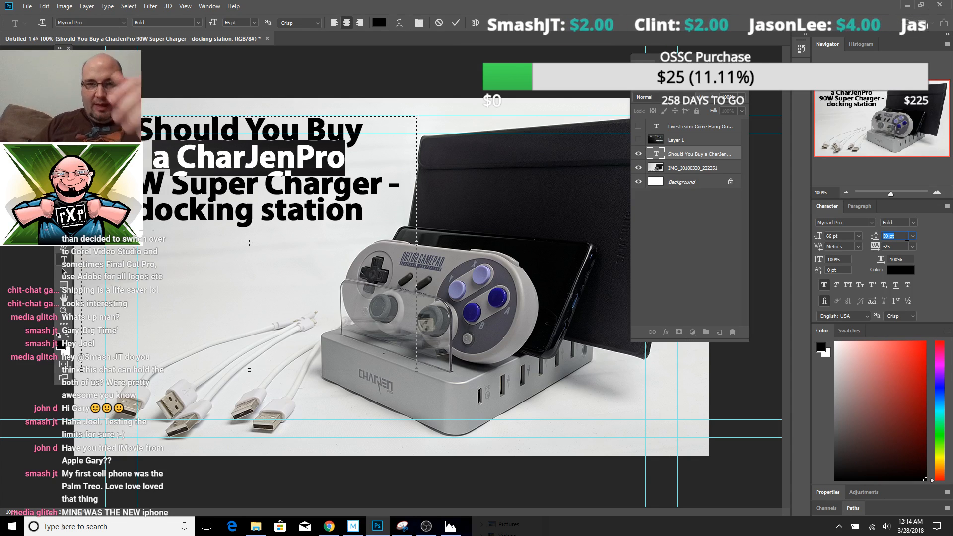
key("Down")
key("Up")
key("Up")
key("Up")
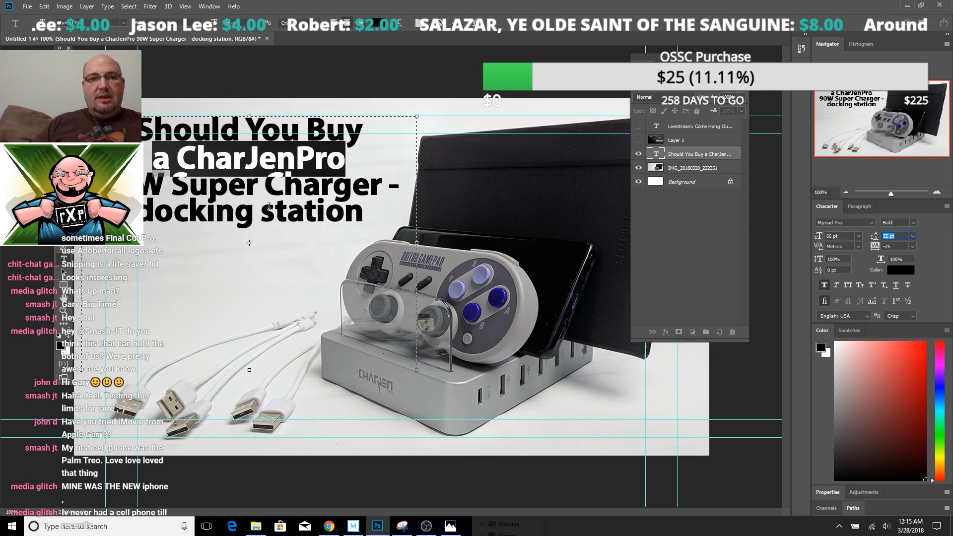
Set the font size of the entire heading text to 74 pt
left_click(372, 211)
key("ctrl+a")
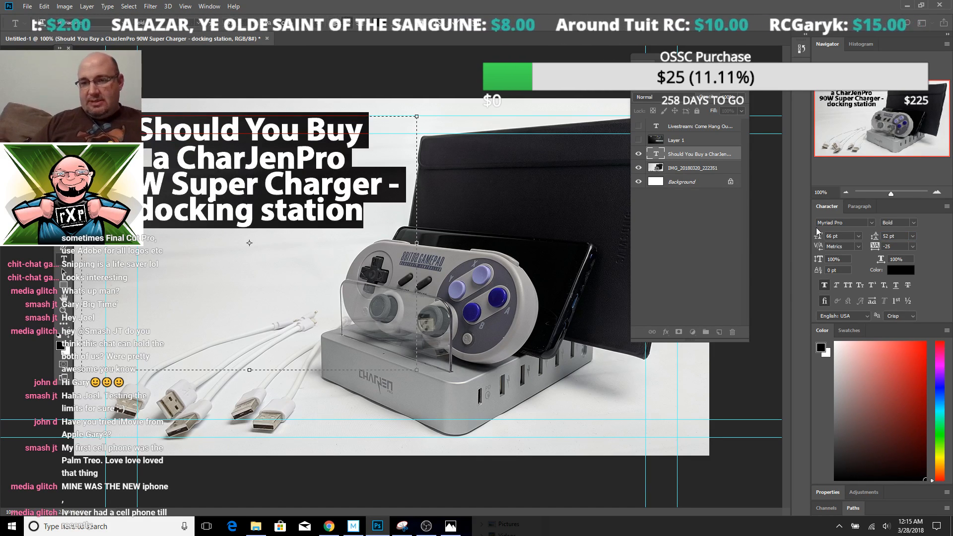
key("Up")
key("Up")
key("Up")
key("Up")
key("Up")
key("Up")
key("Up")
key("Up")
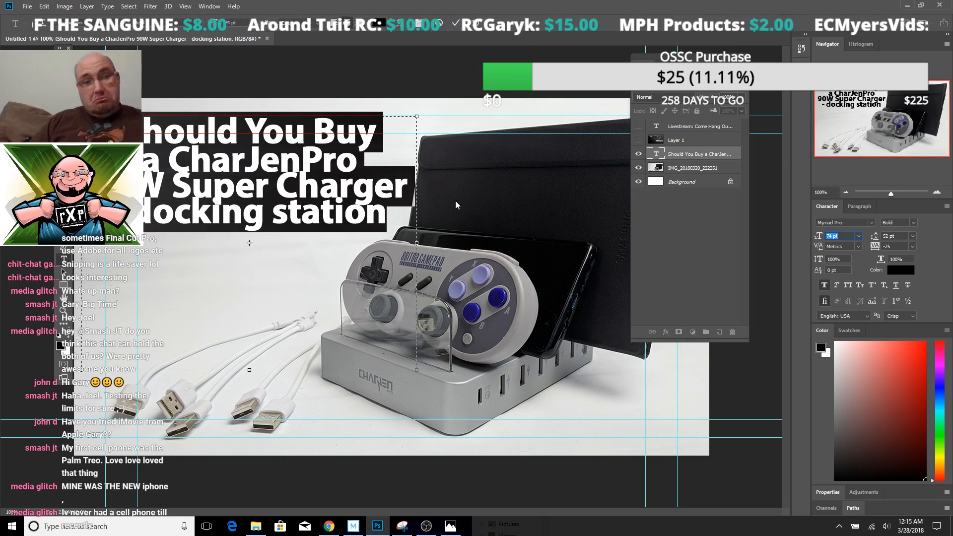
Set the leading of the heading's "a CharJenPro" line to 59 pt
left_click(391, 211)
left_click_drag(390, 211, 230, 160)
left_click(257, 170)
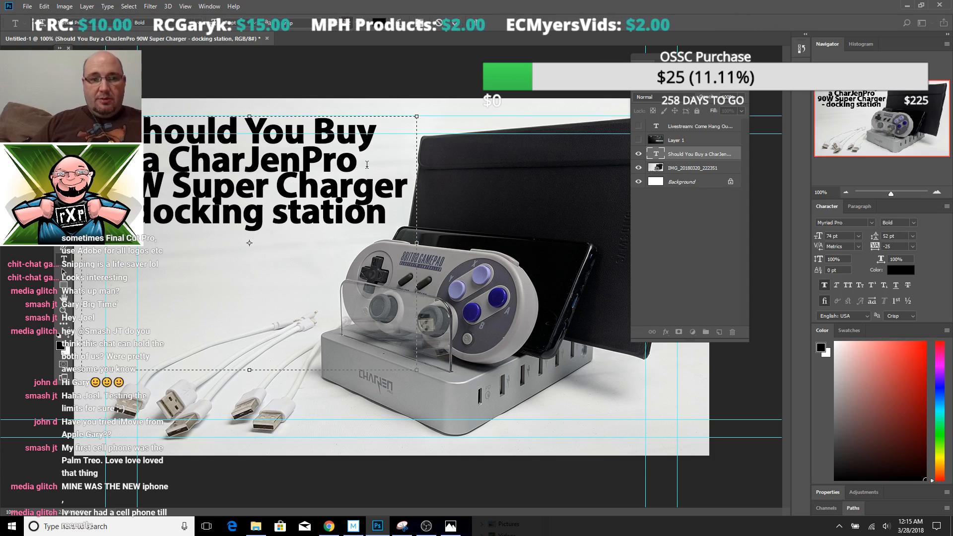
left_click_drag(358, 165, 141, 153)
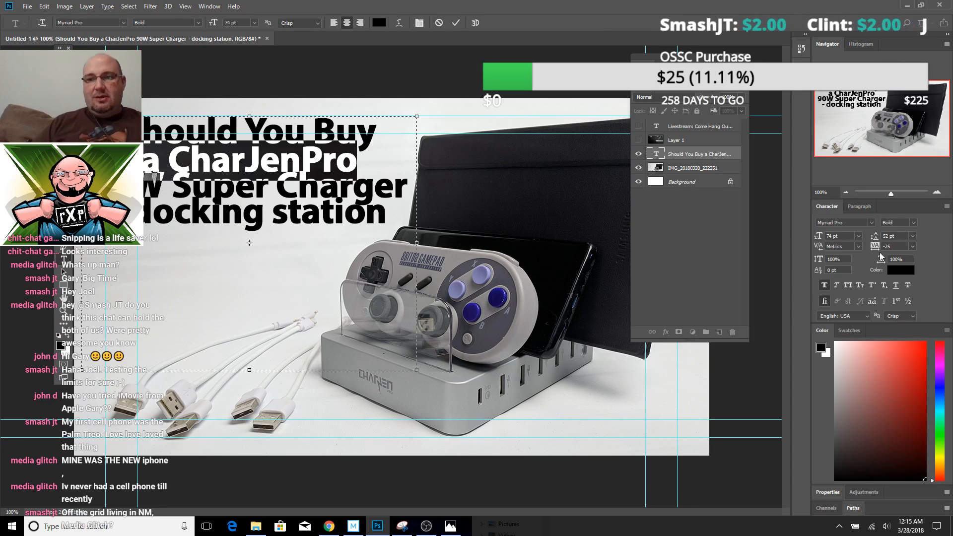
left_click(899, 236)
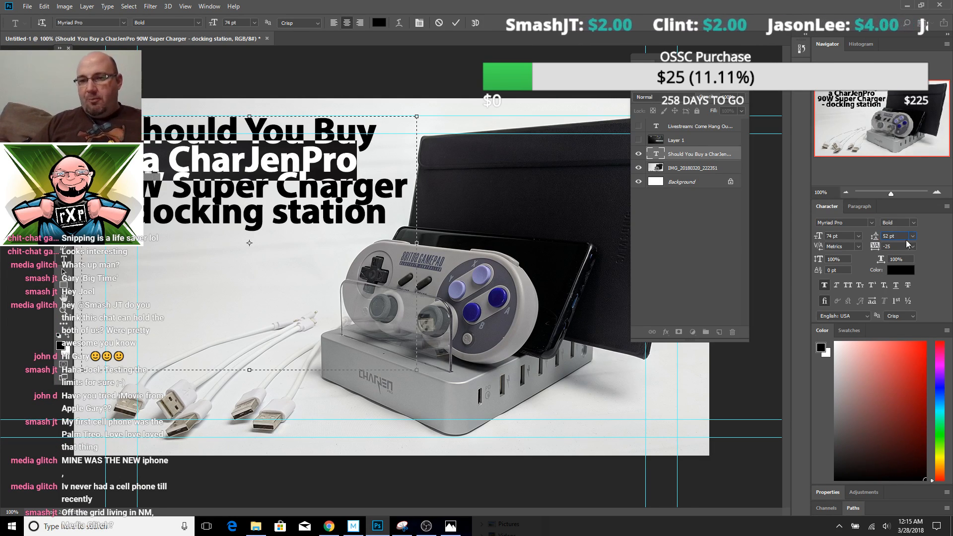
key("Up")
key("Up")
key("Up")
key("Up")
key("Up")
key("Up")
key("Up")
key("Up")
key("Up")
key("Up")
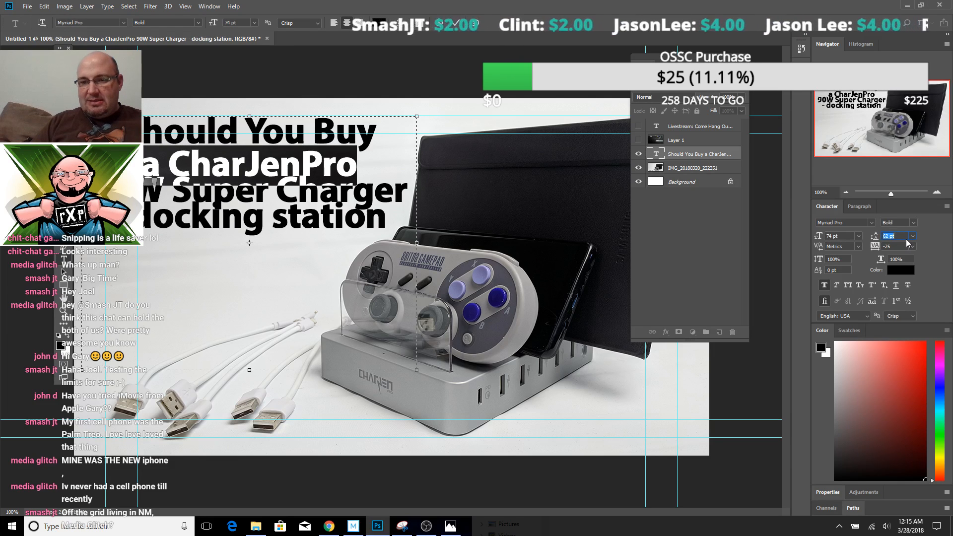
key("Down")
key("Down")
key("Down")
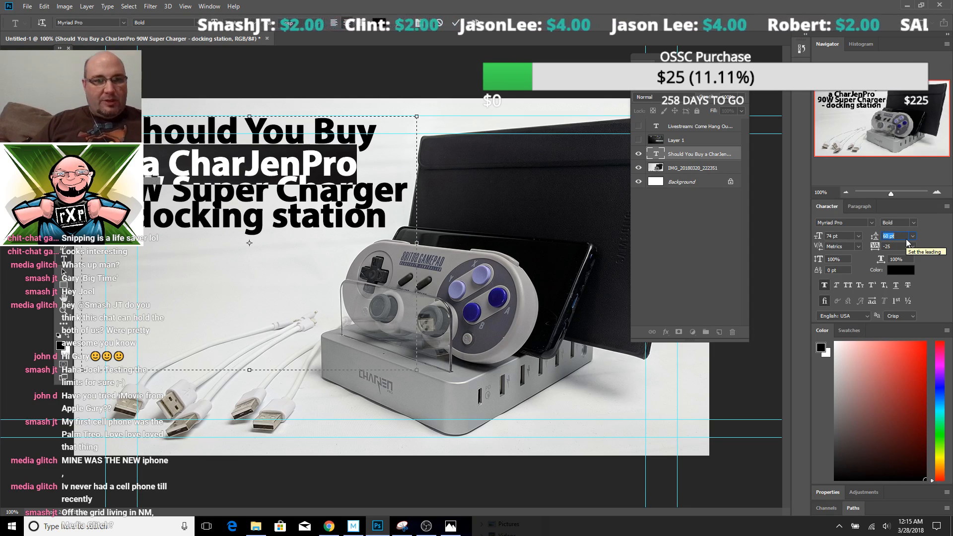
key("Down")
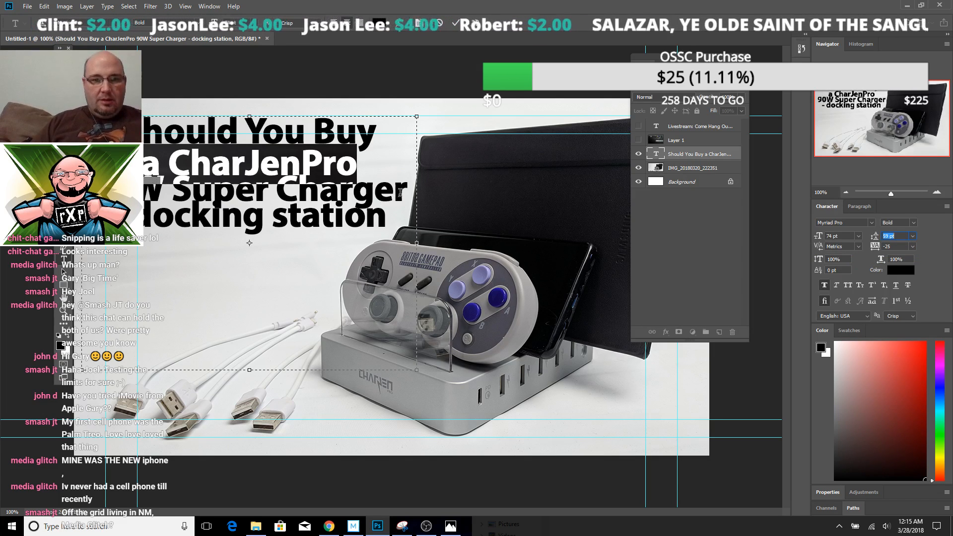
Set the leading of the heading's "90W Super Charger" line to 62 pt
left_click_drag(408, 192, 141, 191)
key("Return")
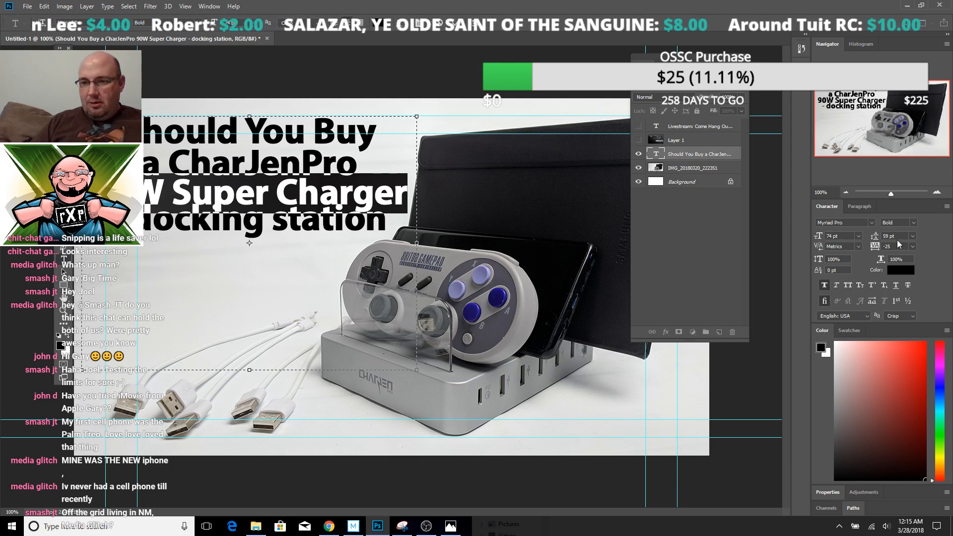
key("Up")
key("Up")
key("Up")
key("Up")
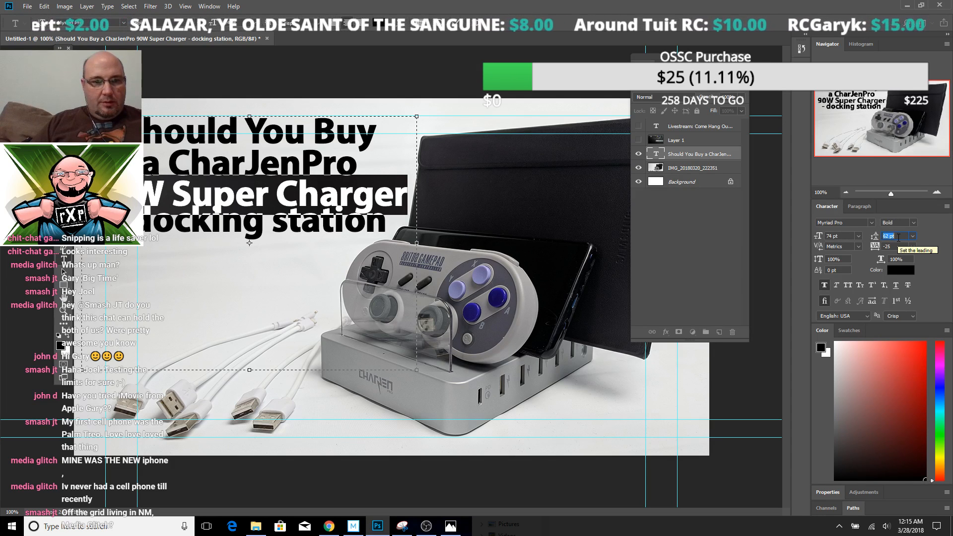
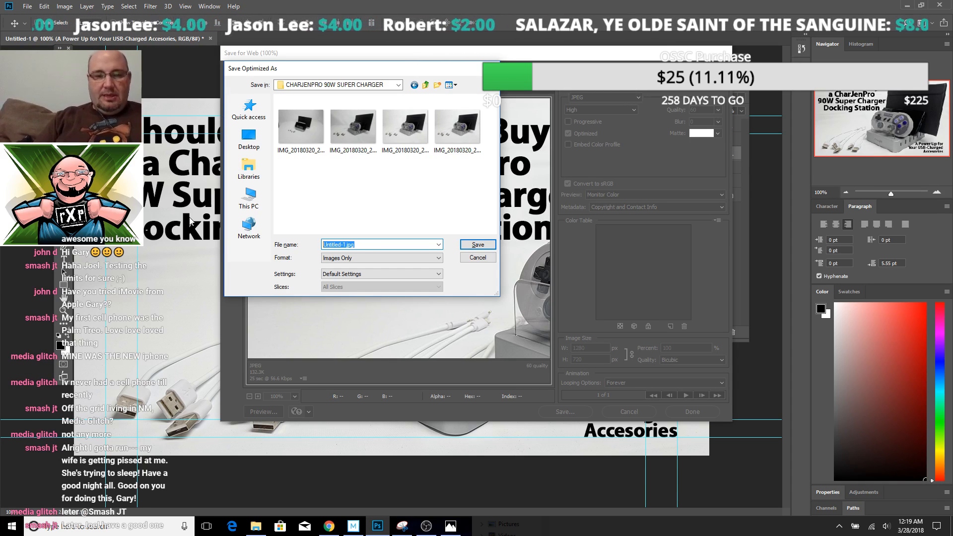
Save the web-optimized JPEG as "CharJenPro Supercharger - Splash" in the CHARJENPRO 90W SUPER CHARGER folder
key("BackSpace")
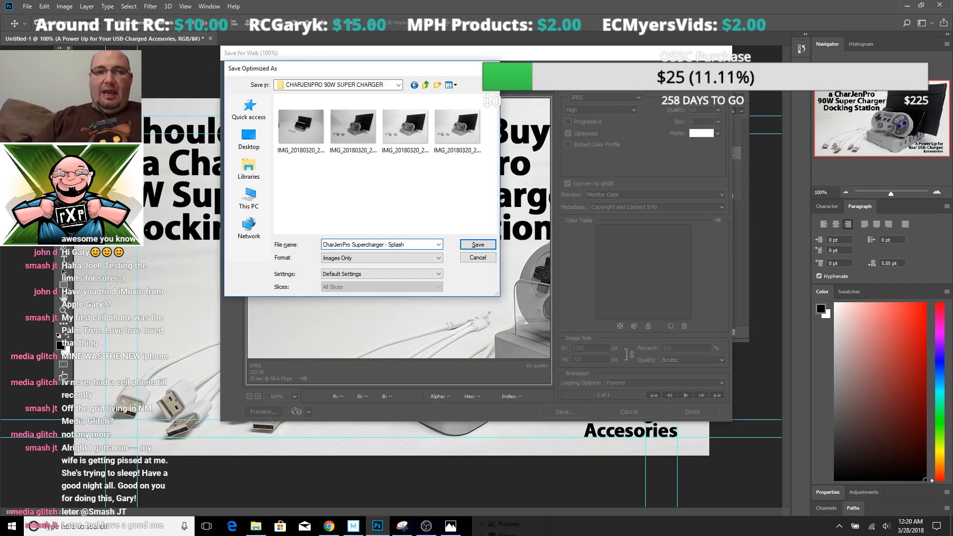
key("Return")
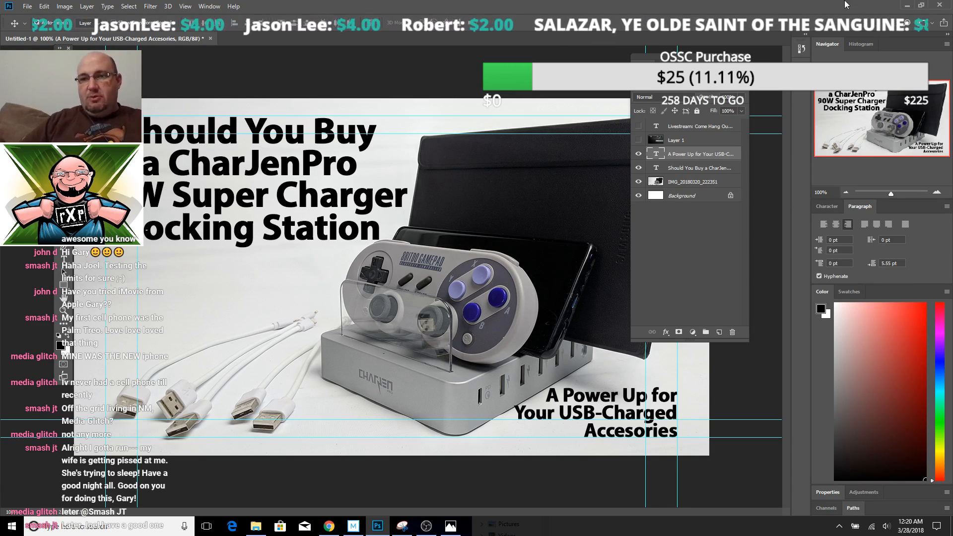
Minimize Photoshop, open the YouTube Live Dashboard in the browser, and move that window mostly off-screen with the live chat in view
left_click(904, 4)
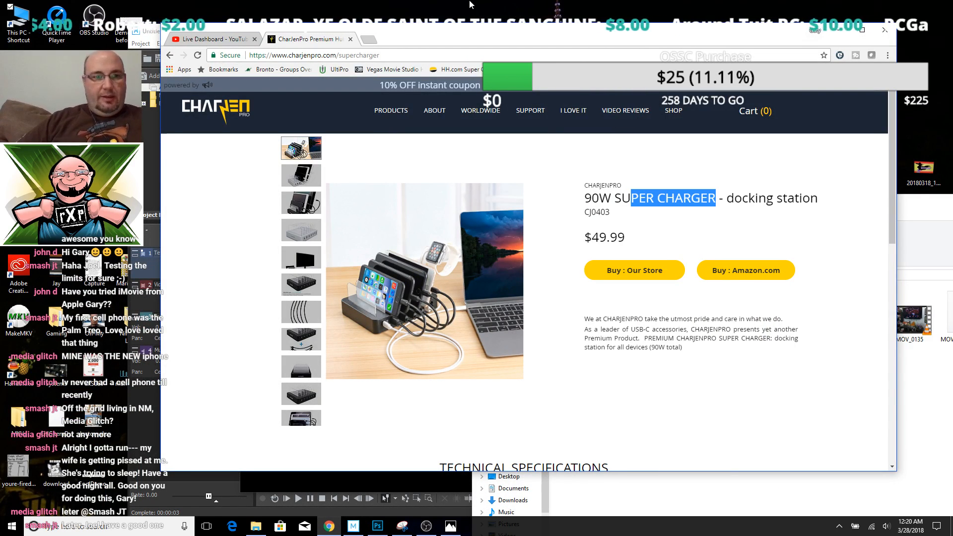
left_click(200, 40)
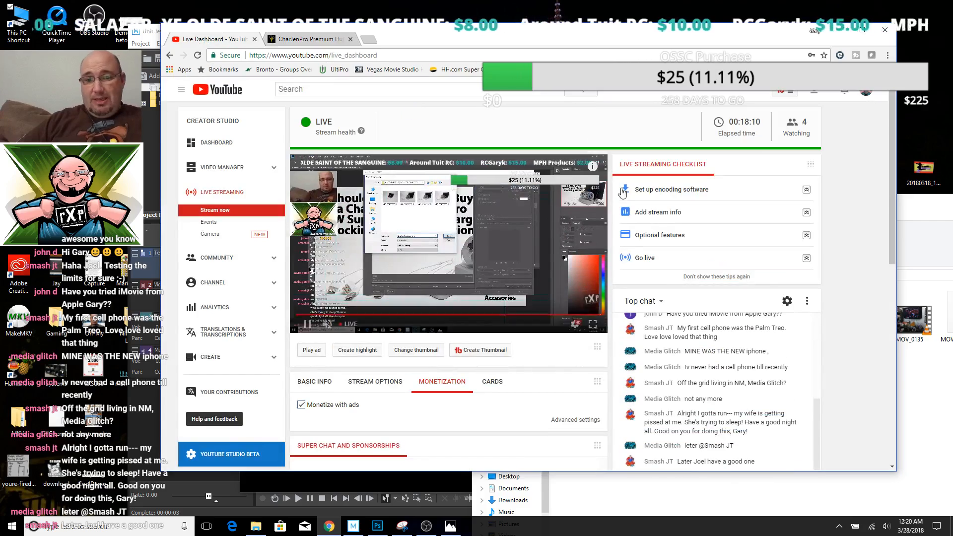
left_click_drag(662, 38, 47, 47)
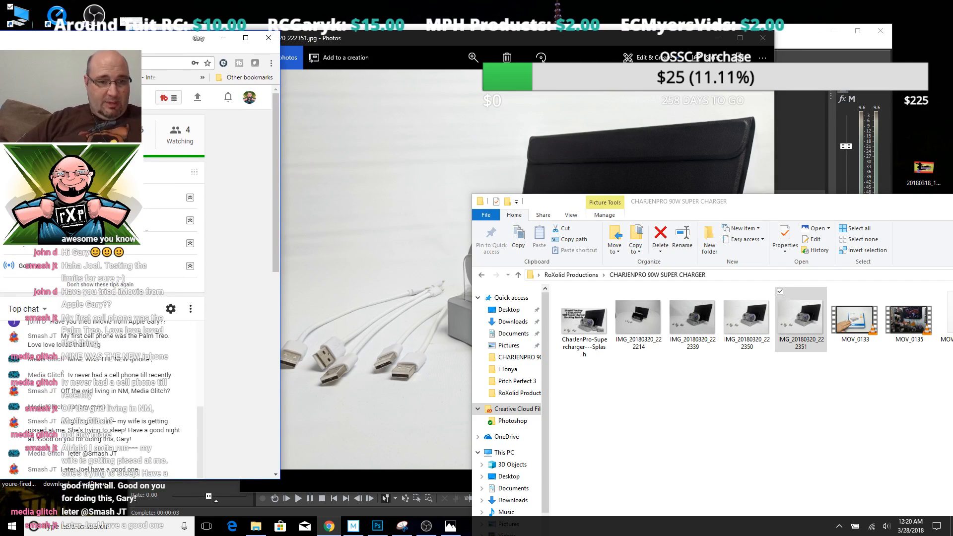
scroll(238, 234, "down", 1)
scroll(239, 239, "down", 1)
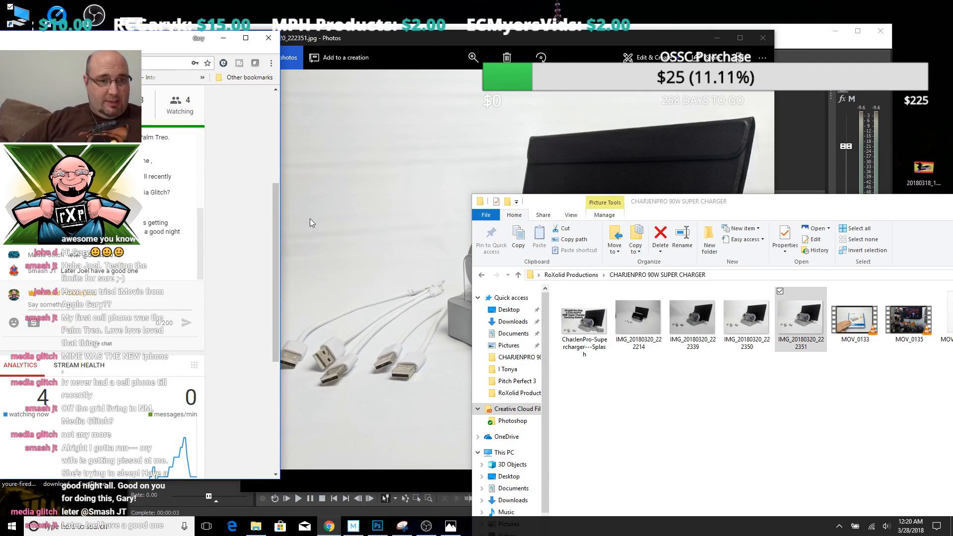
Close the IMG_20180320_222351 photo viewer and switch to the Movie Studio project
left_click(550, 39)
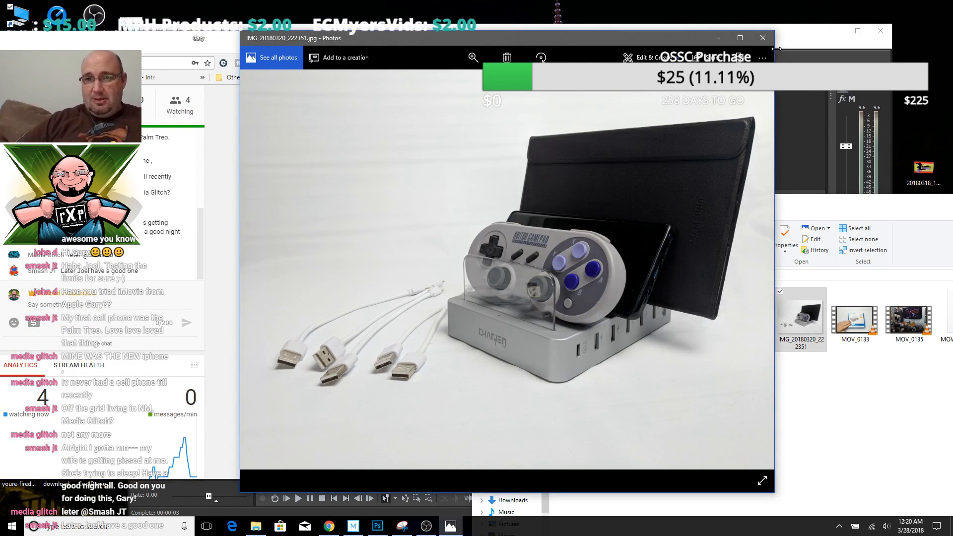
left_click(764, 37)
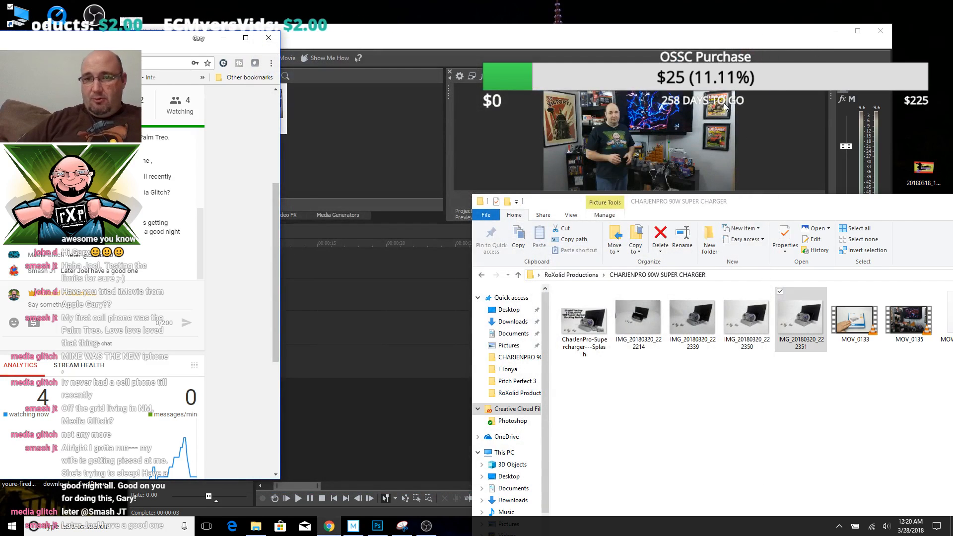
left_click(765, 113)
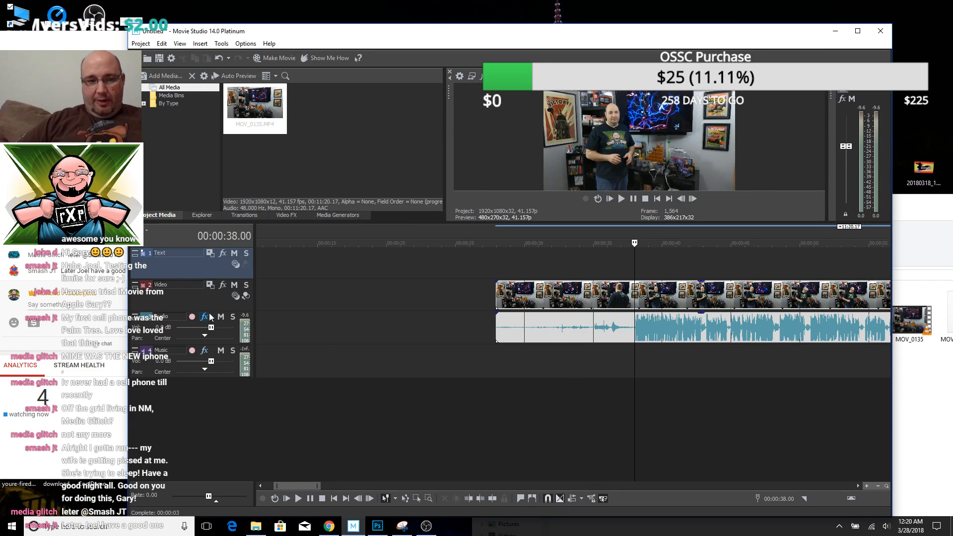
Play back the opening of the MOV_0135 clip from about 00:00:31
scroll(344, 297, "up", 3)
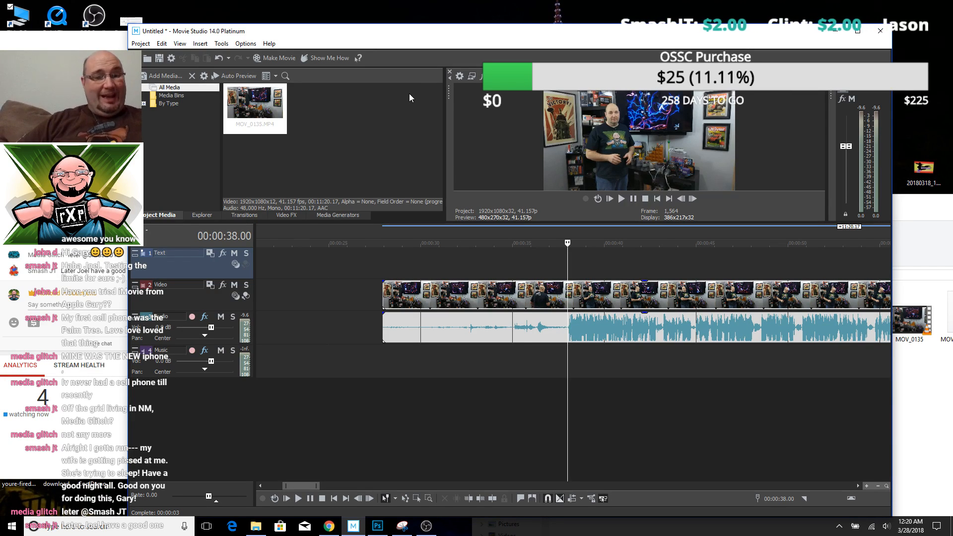
scroll(517, 297, "down", 4)
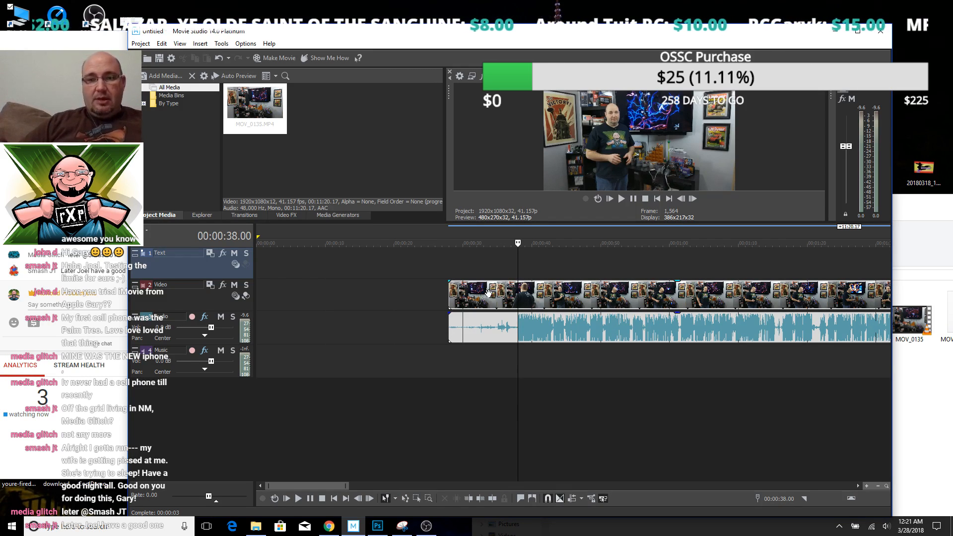
left_click(475, 268)
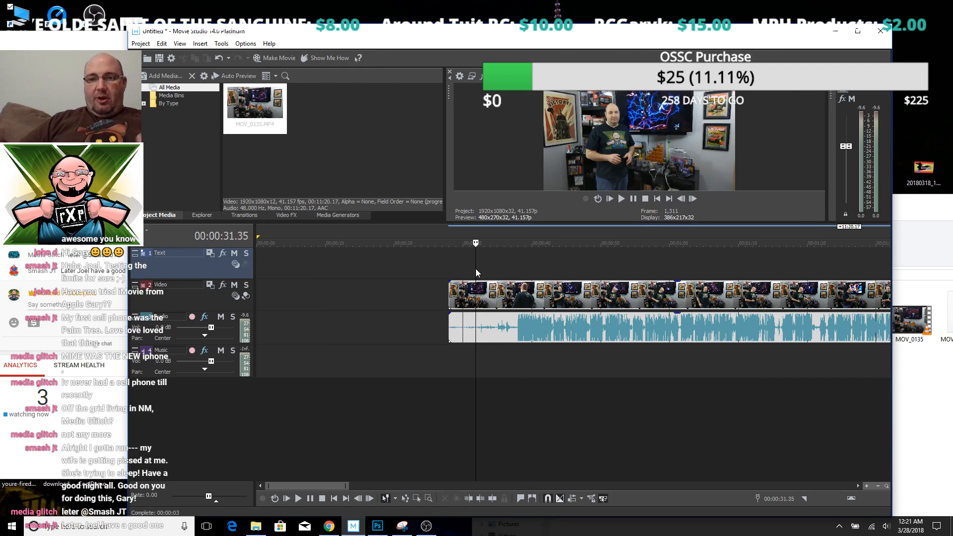
key("space")
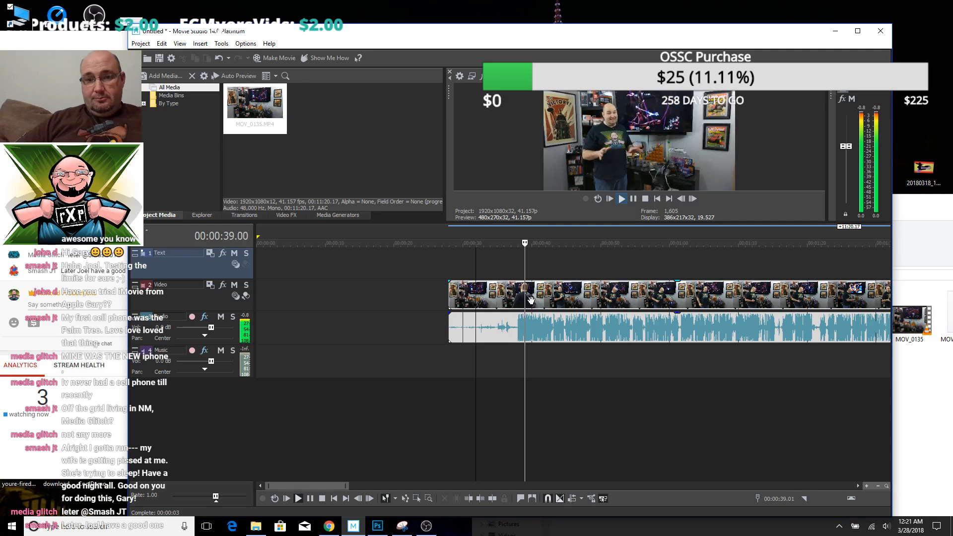
key("space")
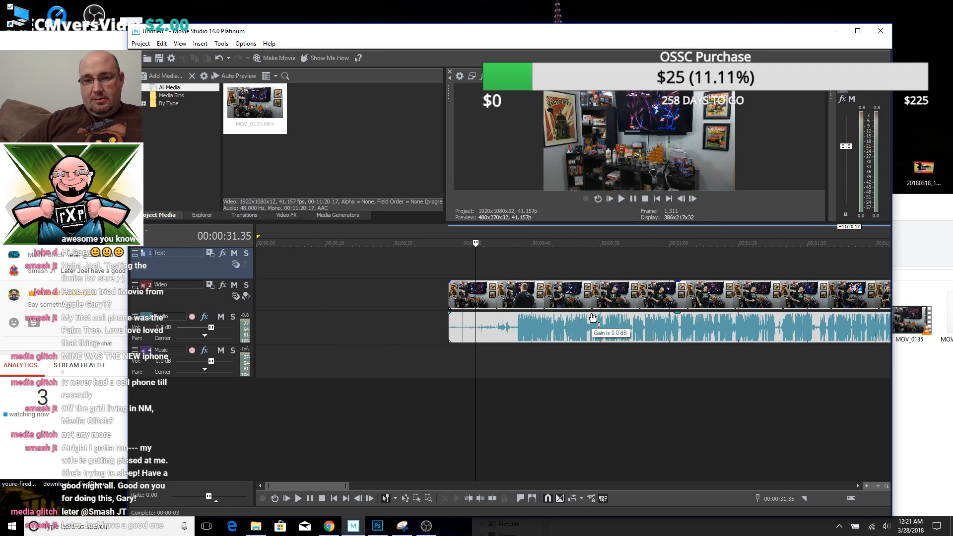
scroll(586, 322, "down", 8)
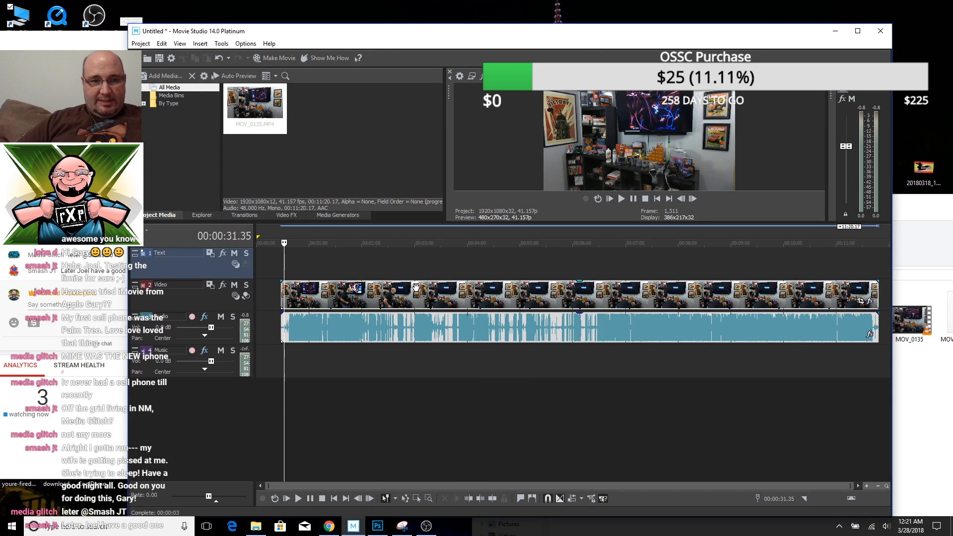
left_click(353, 292)
left_click_drag(353, 292, 548, 293)
key("ctrl+z")
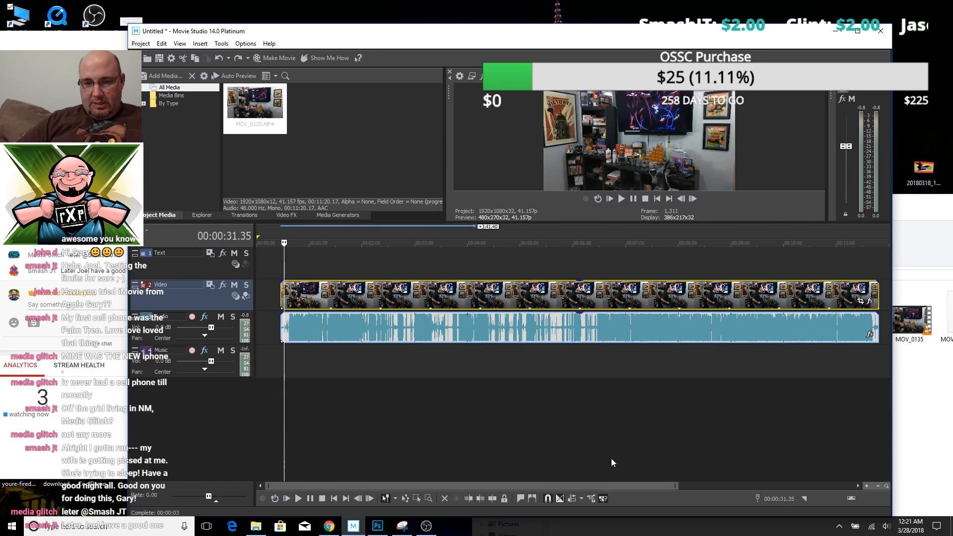
Move the MOV_0135 clip along the timeline so it starts at about the 18-minute mark
scroll(338, 293, "down", 2)
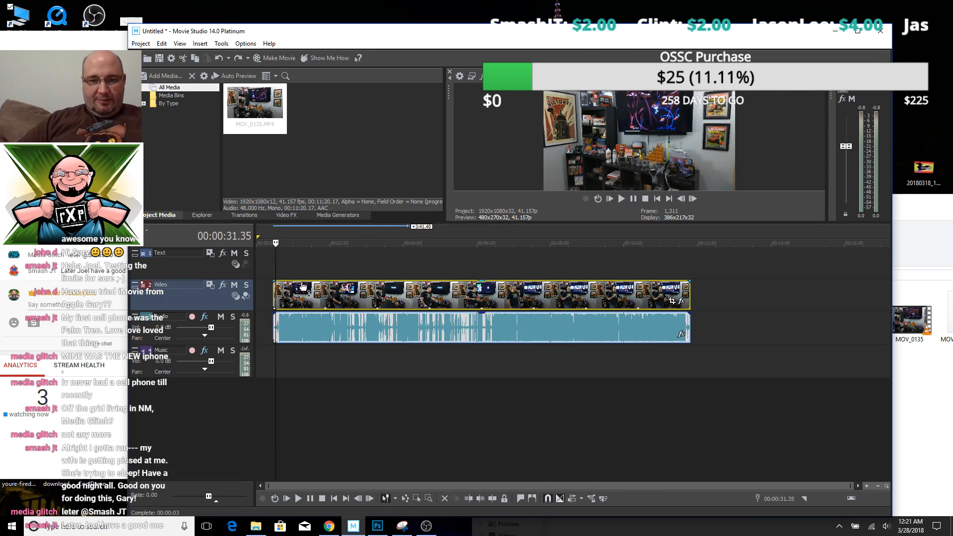
left_click_drag(301, 292, 865, 295)
scroll(719, 297, "down", 3)
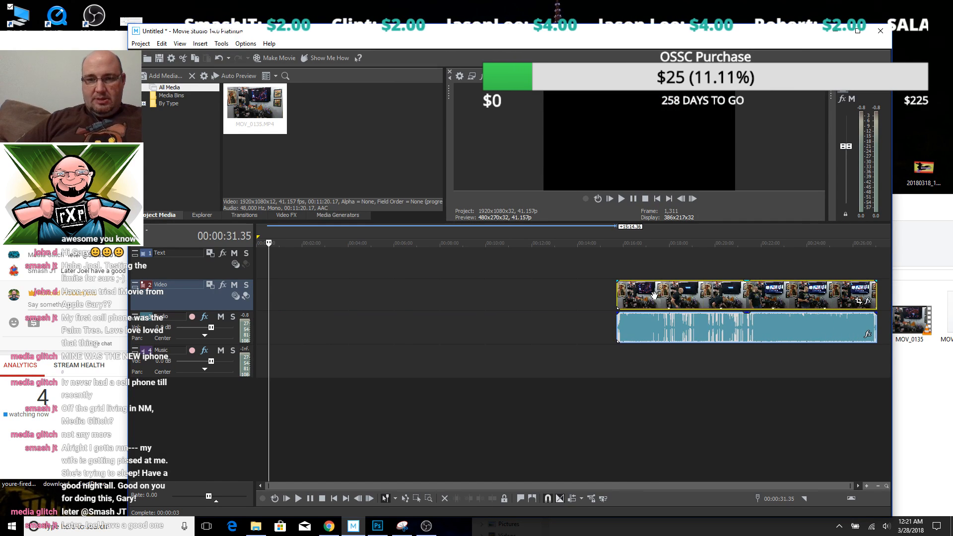
left_click_drag(658, 293, 828, 302)
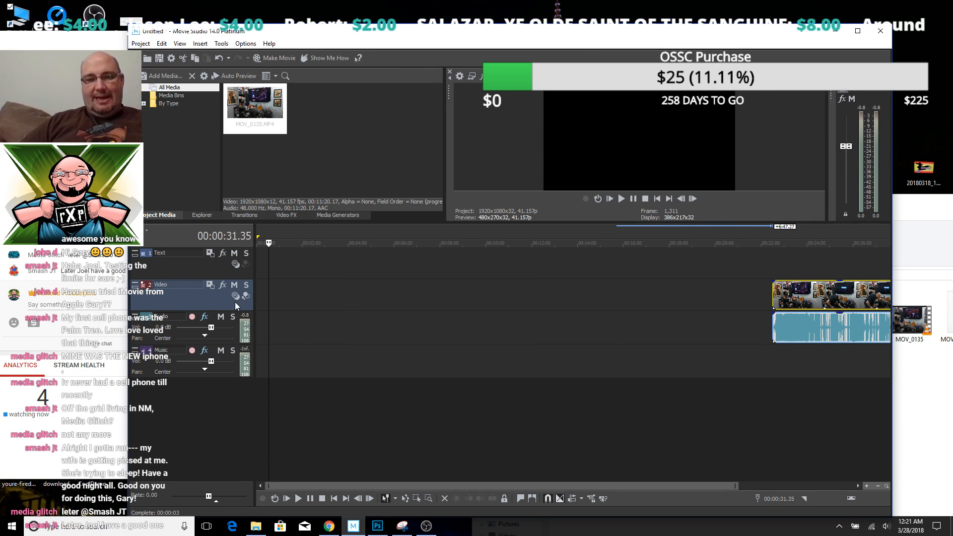
left_click_drag(857, 301, 658, 298)
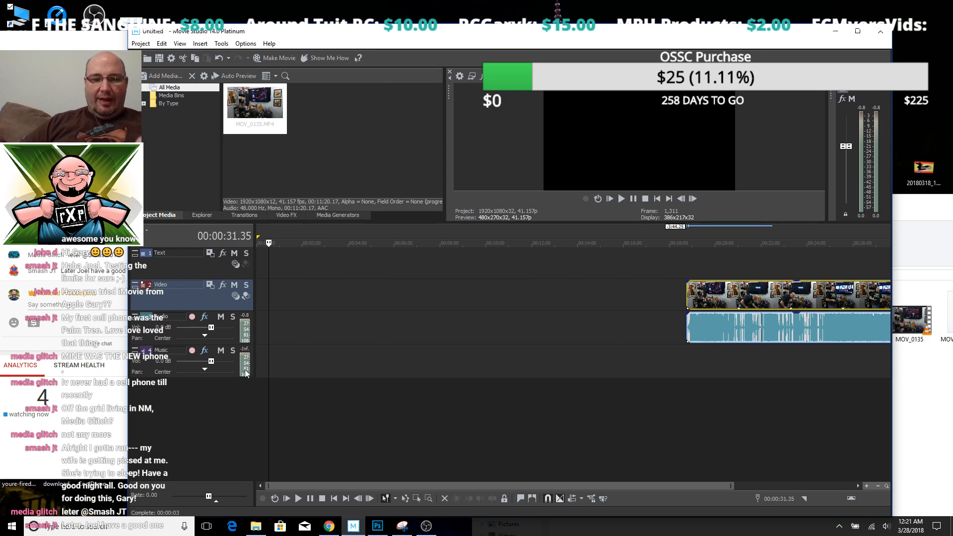
Add the MOV_0207 video from the CHARJENPRO 90W SUPER CHARGER folder to the Video track at about the 6-minute mark
left_click(255, 525)
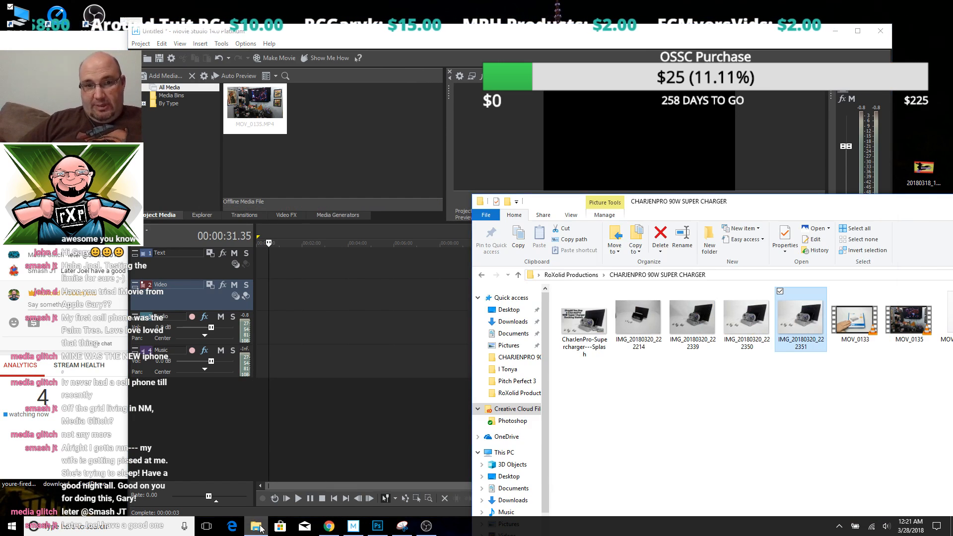
left_click_drag(903, 208, 617, 143)
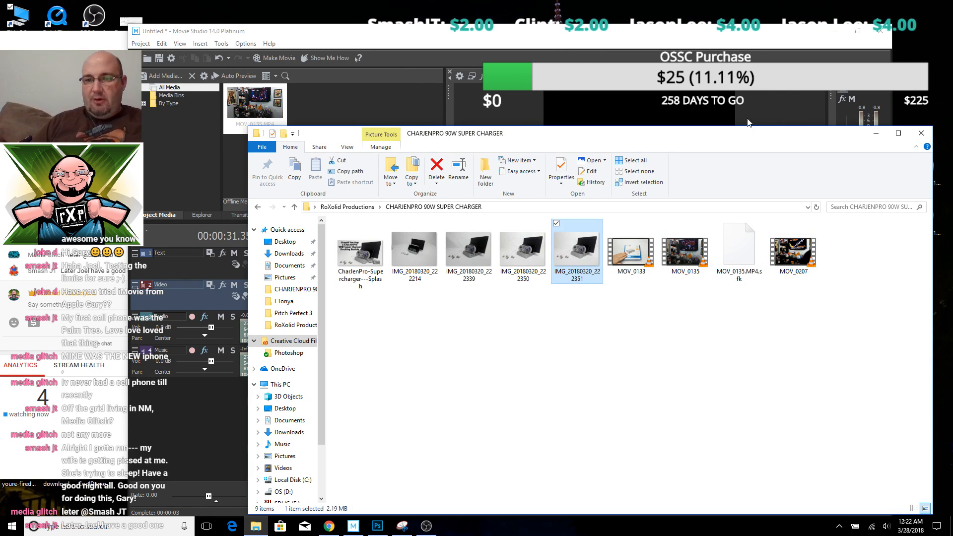
left_click_drag(772, 147, 213, 88)
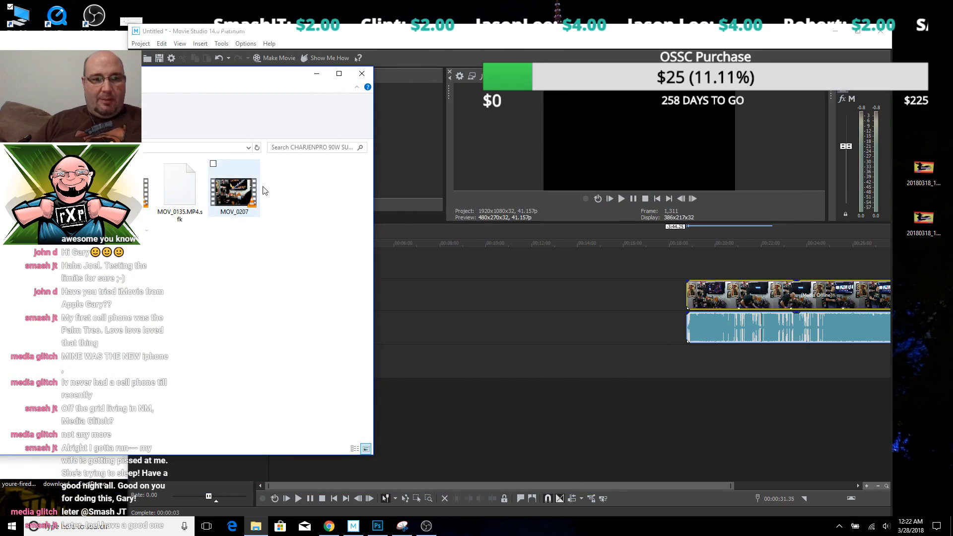
left_click_drag(230, 192, 400, 312)
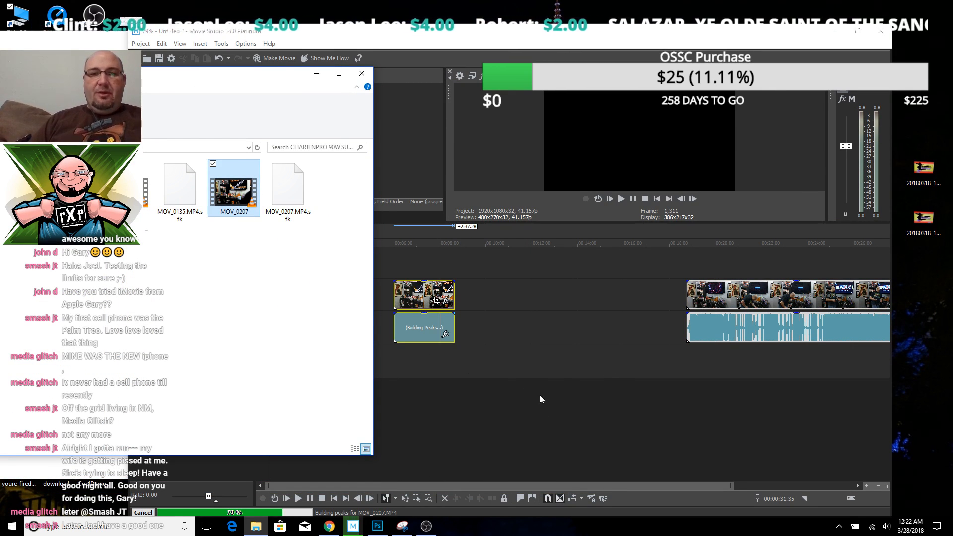
left_click(398, 350)
left_click_drag(398, 350, 454, 360)
left_click_drag(710, 369, 791, 390)
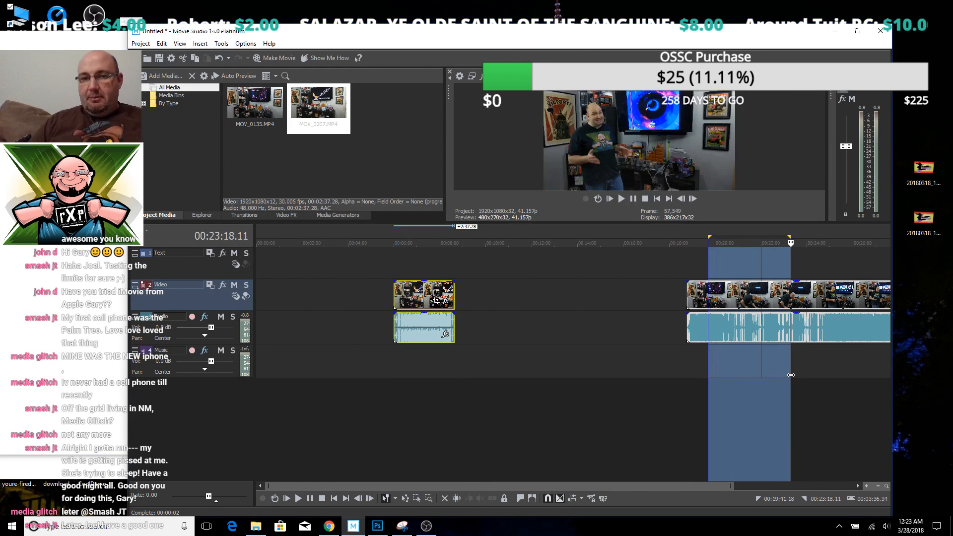
left_click(401, 358)
Play the MOV_0207 clip from 00:06:03.04 and pause it at about 00:06:06
scroll(422, 362, "up", 3)
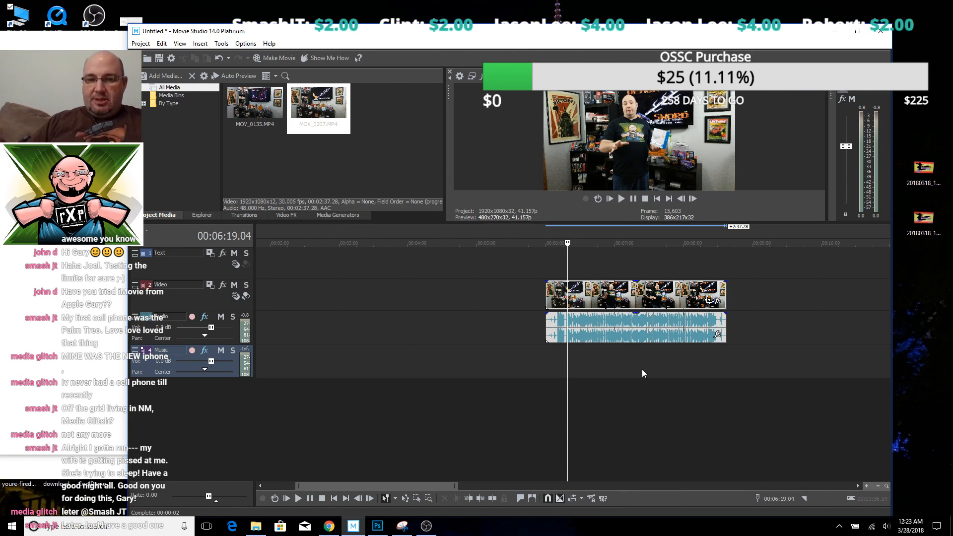
left_click(549, 269)
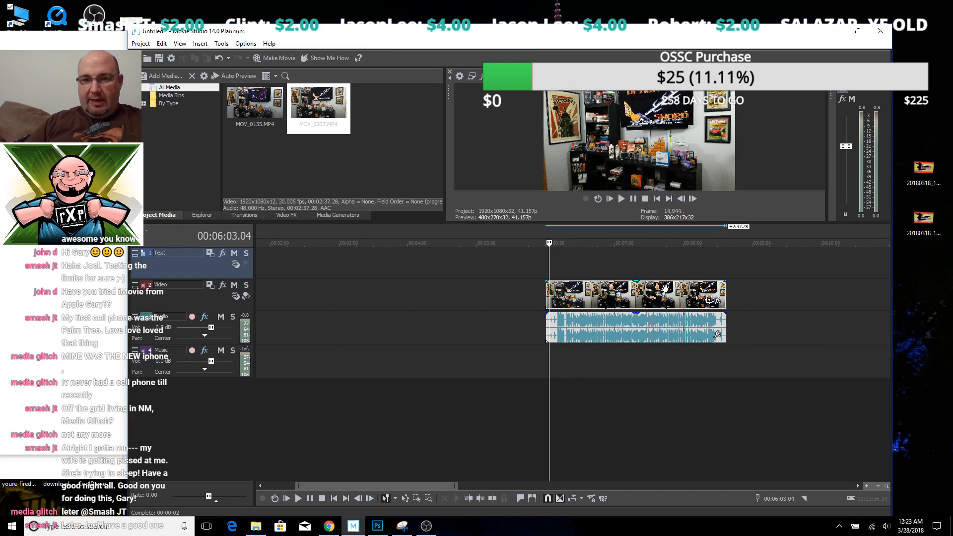
scroll(665, 288, "up", 3)
key("space")
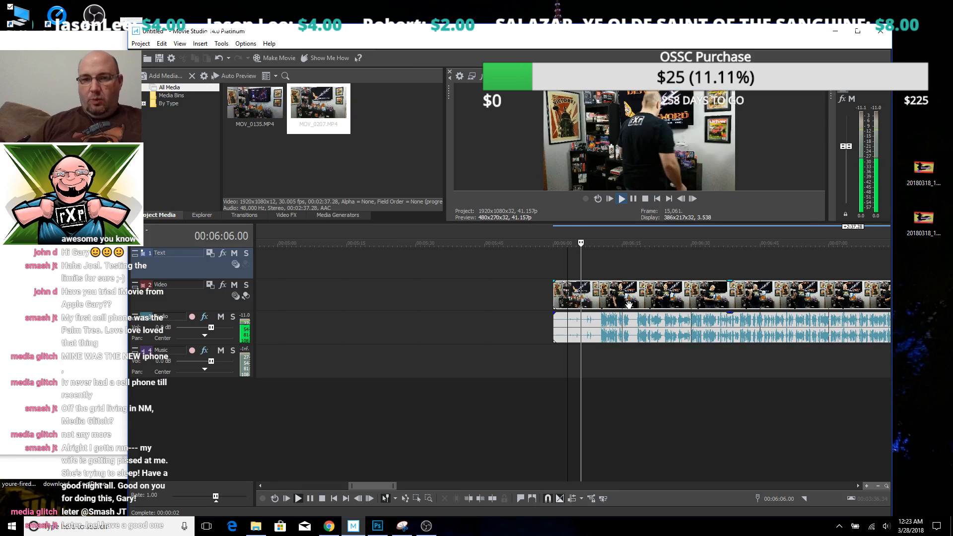
key("space")
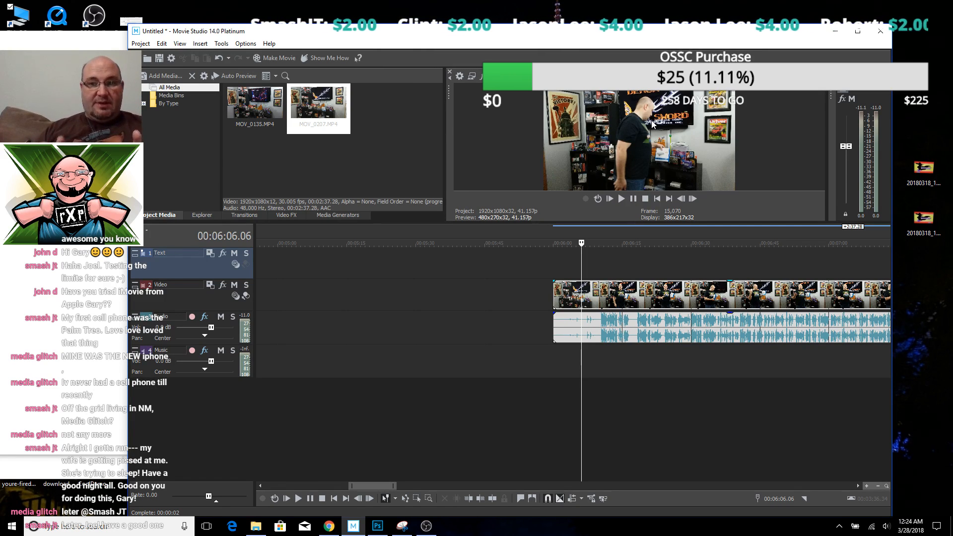
Enlarge the video preview above the timeline and bring the live chat browser window to the front
scroll(632, 287, "down", 3)
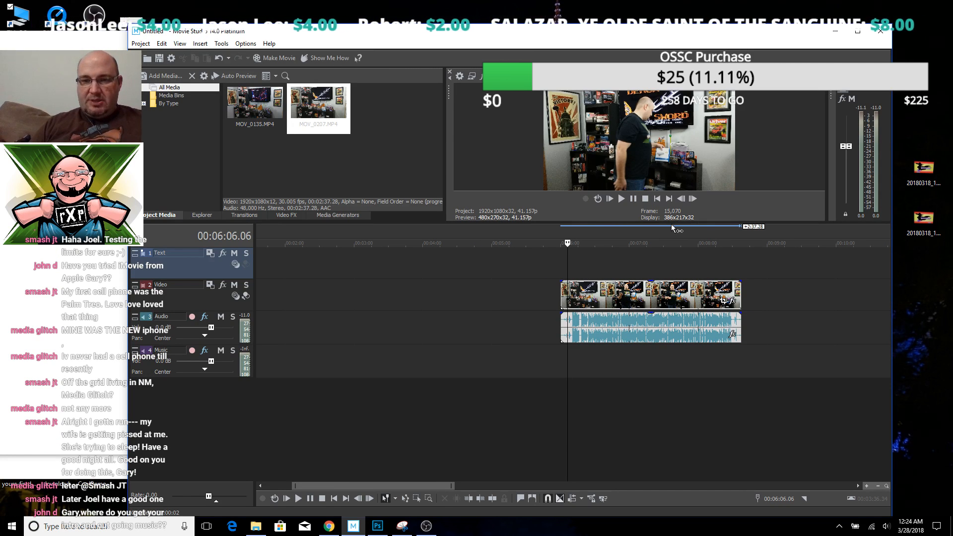
left_click_drag(544, 225, 684, 299)
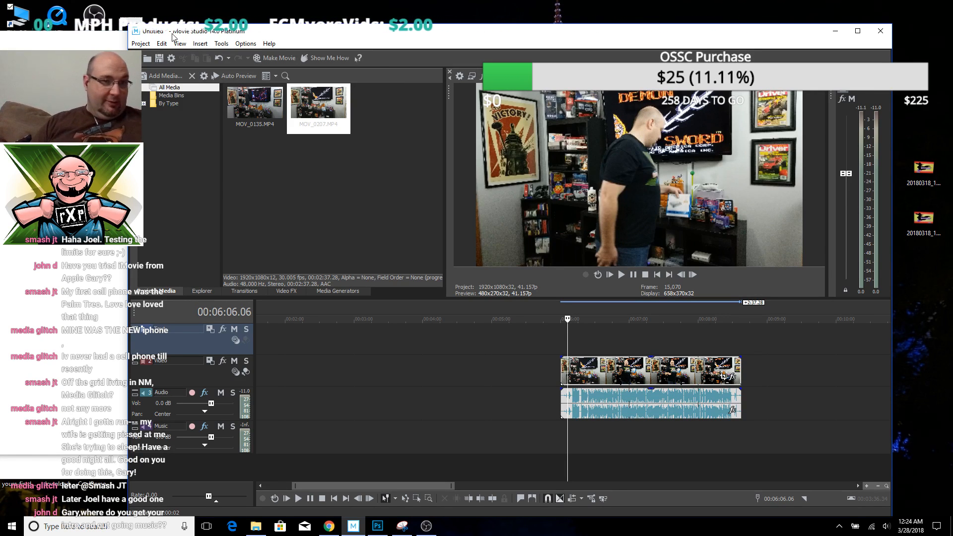
left_click(49, 33)
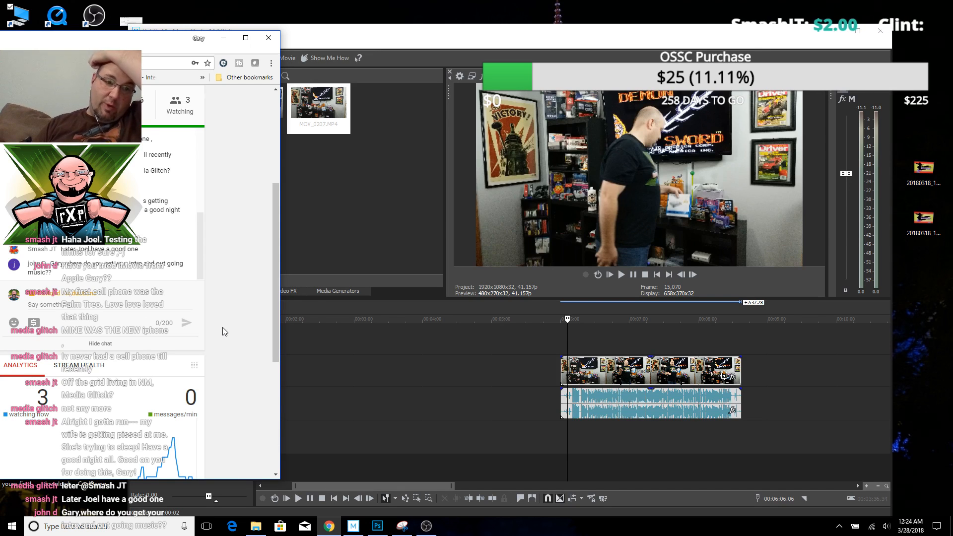
scroll(583, 400, "up", 2)
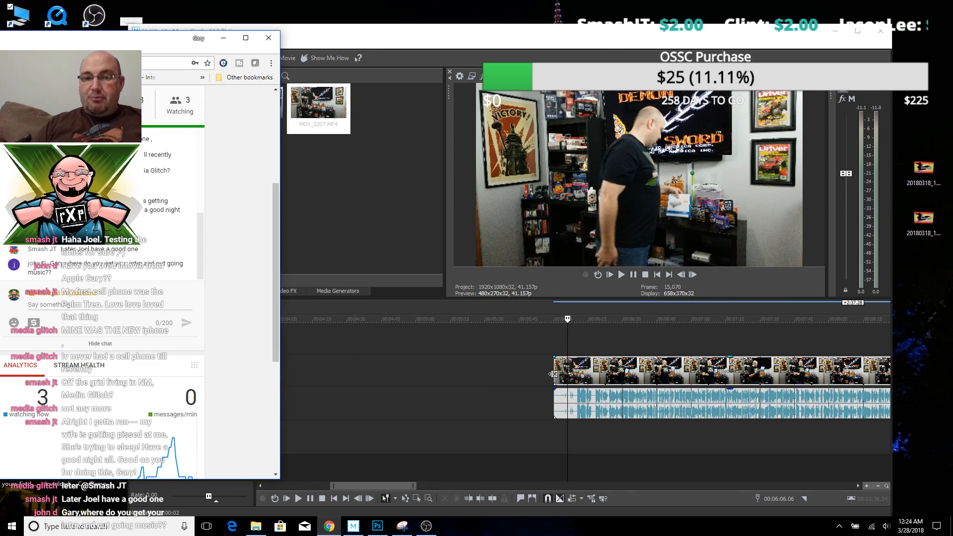
left_click_drag(554, 369, 576, 370)
scroll(616, 372, "up", 1)
key("ctrl+z")
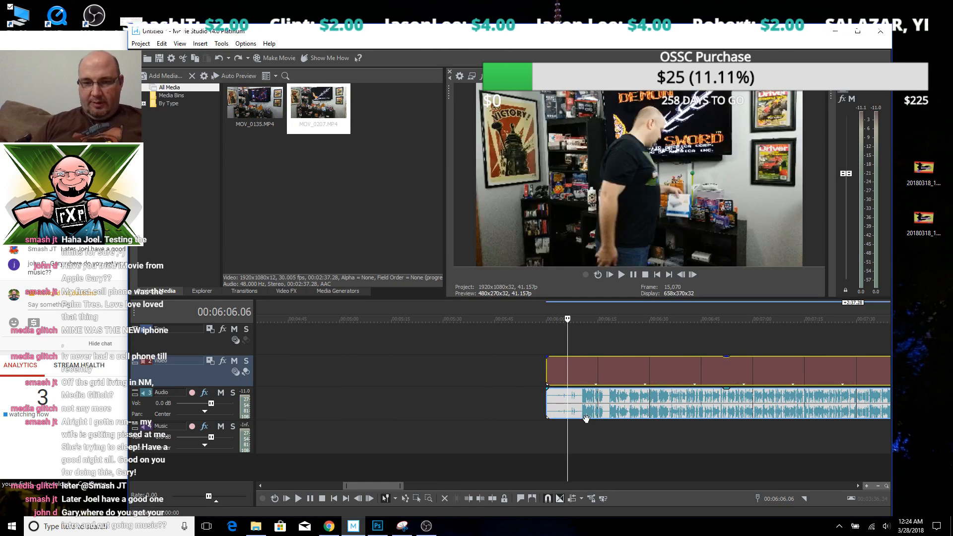
Place the playhead at the very start of the MOV_0207 clip and play its first seconds
left_click(554, 423)
left_click(547, 418)
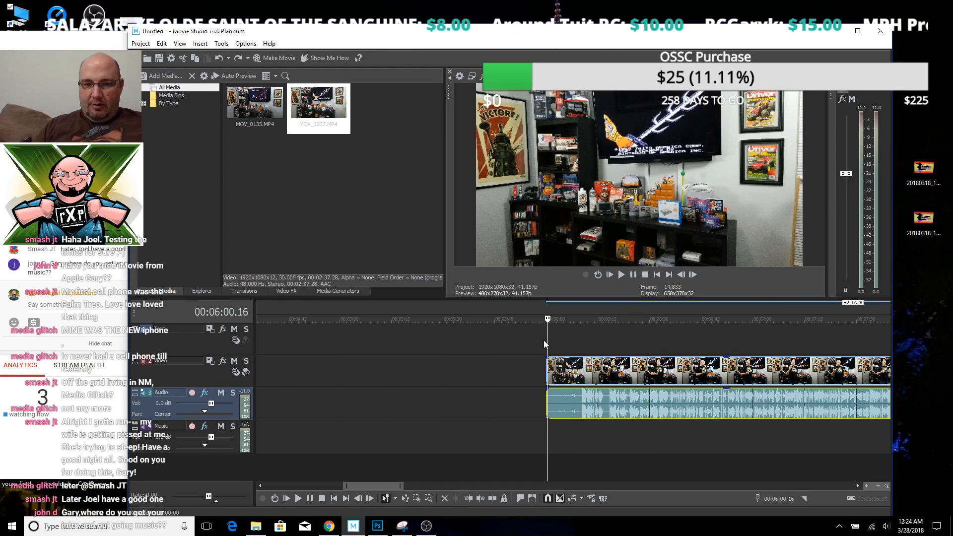
left_click(543, 340)
key("space")
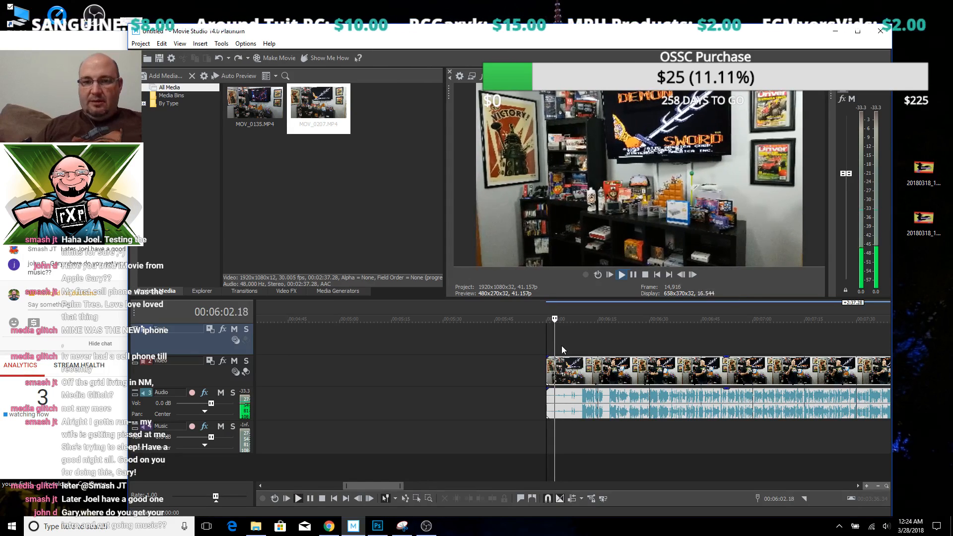
key("space")
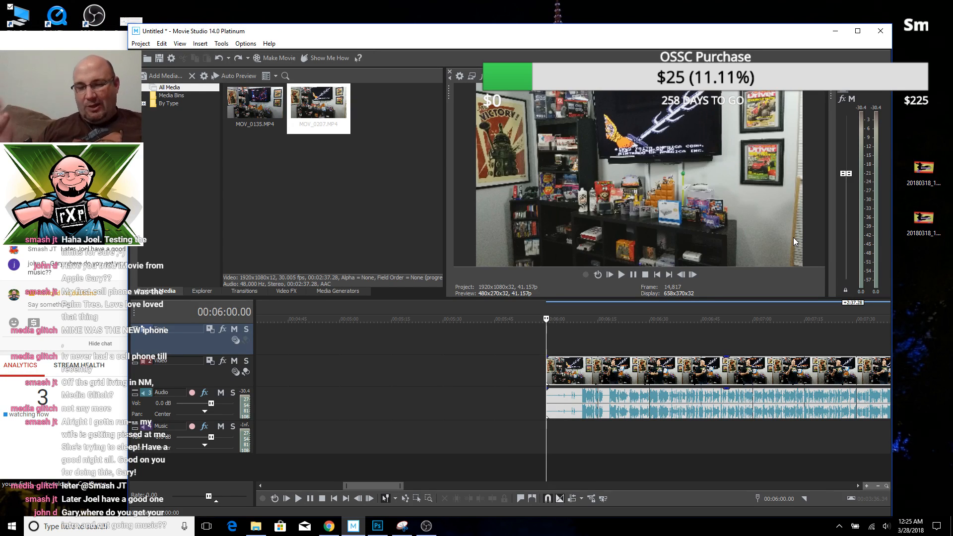
Trim the start of the MOV_0207 clip to 00:06:09.28 and place the playhead there
key("space")
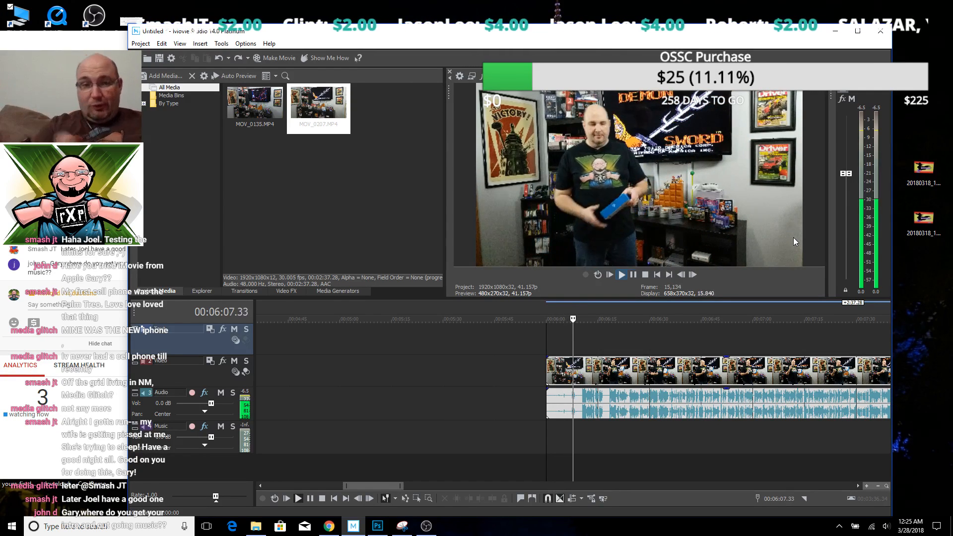
key("space")
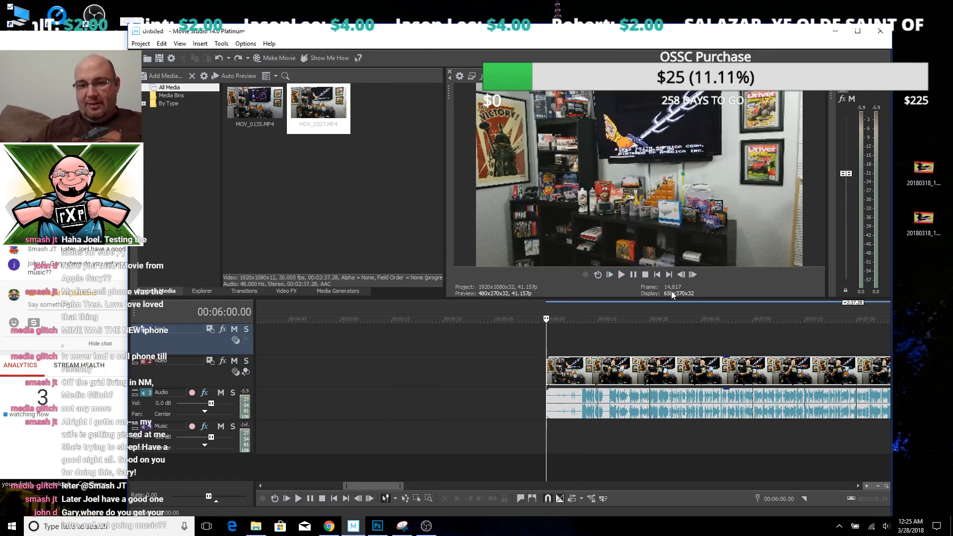
left_click(575, 359)
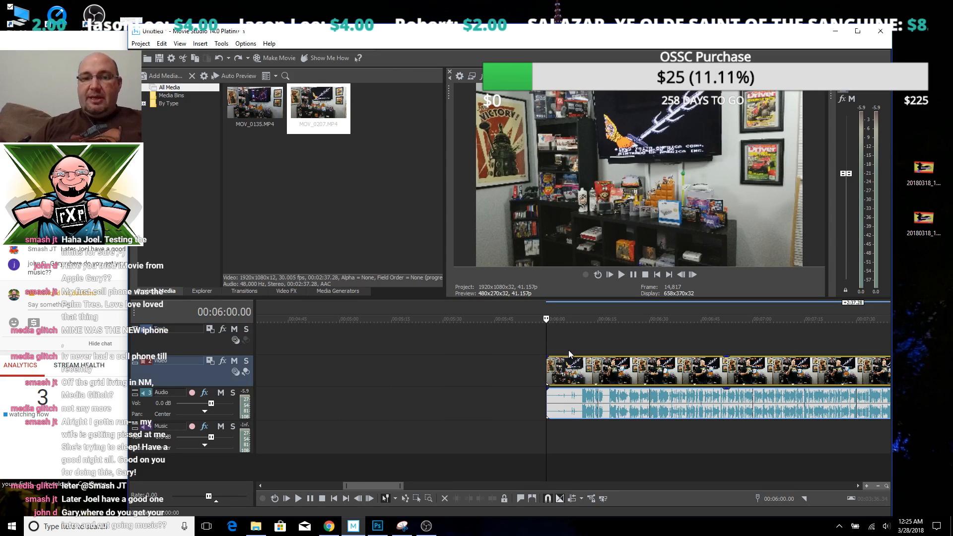
left_click(570, 345)
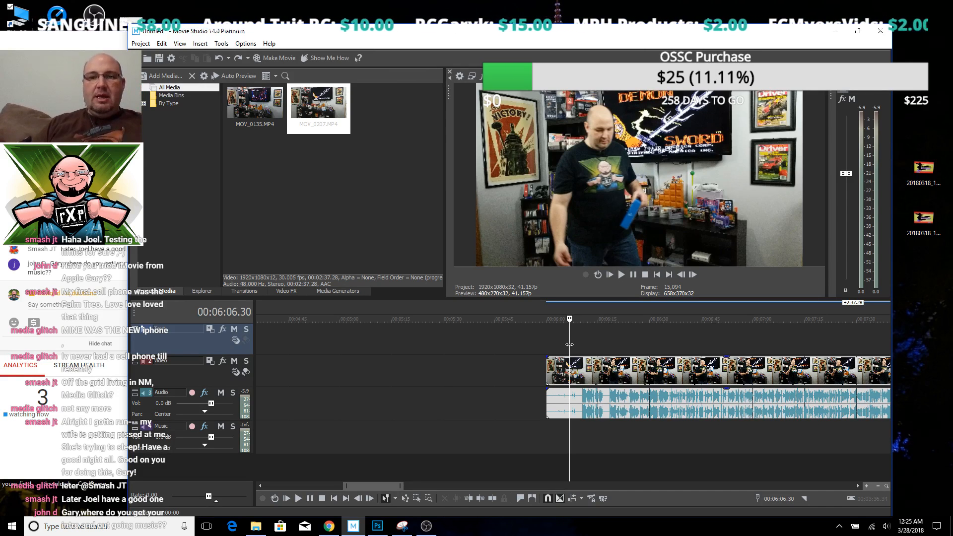
left_click_drag(546, 368, 581, 372)
left_click(579, 351)
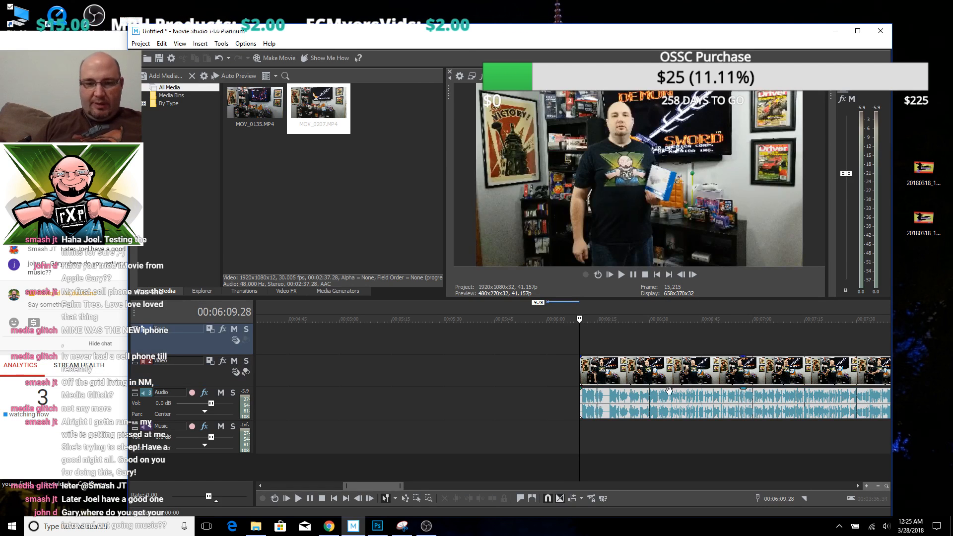
Play the trimmed clip's opening from 00:06:09.28 and mark the spoken passage from 00:06:10.17 to 00:06:16.31
left_click(609, 347)
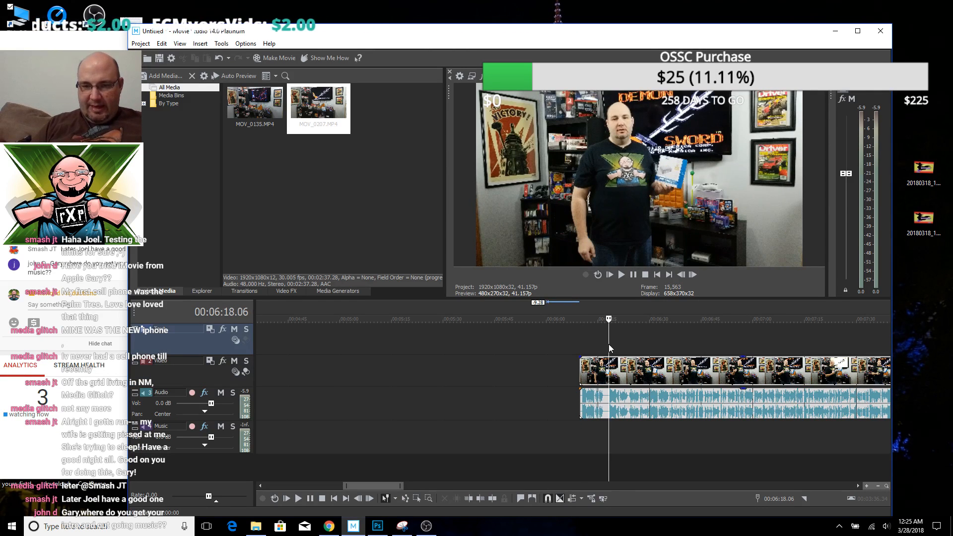
left_click_drag(576, 344, 605, 345)
left_click(609, 345)
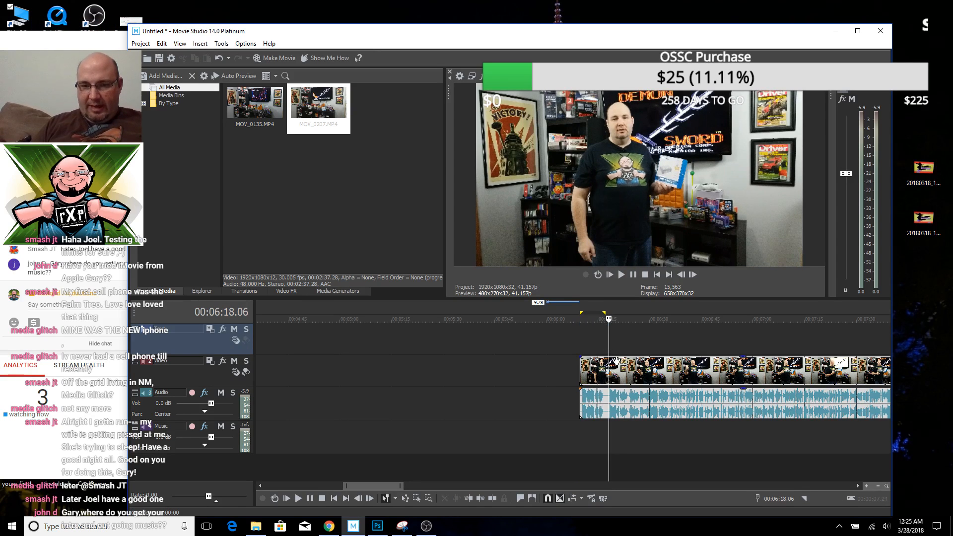
left_click(582, 353)
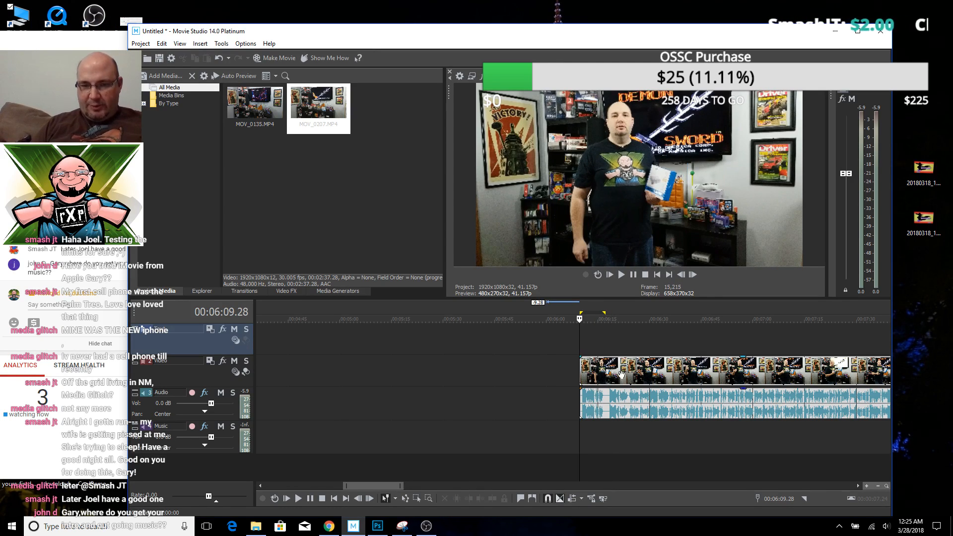
key("space")
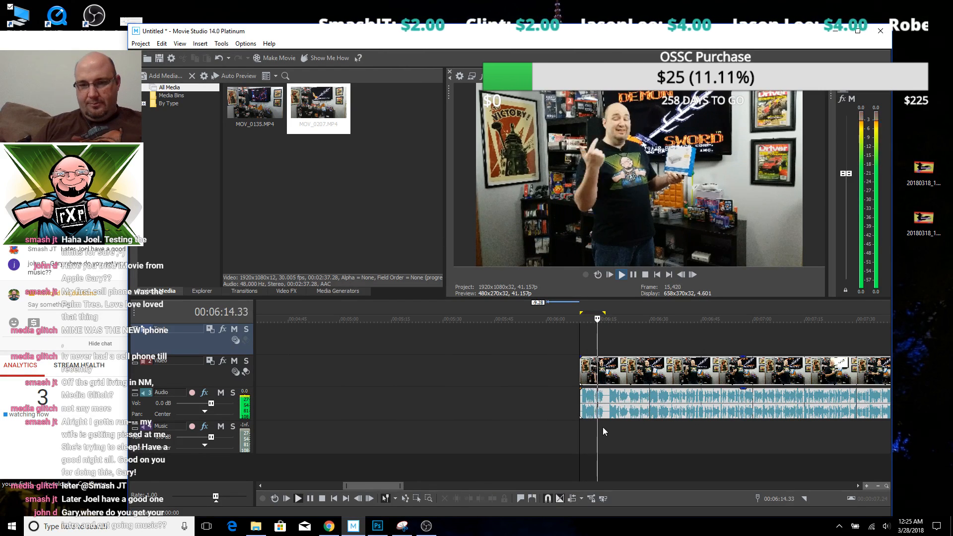
scroll(603, 426, "up", 2)
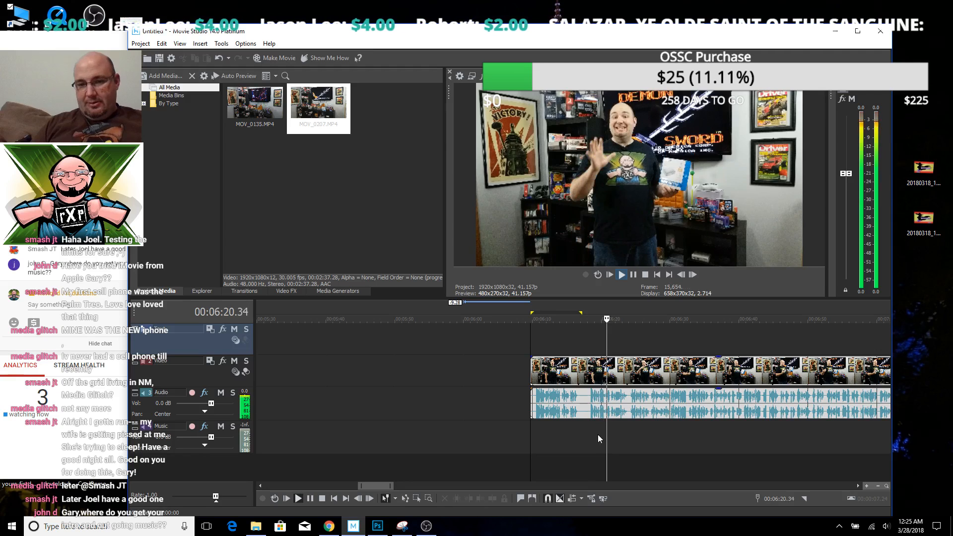
left_click(582, 427)
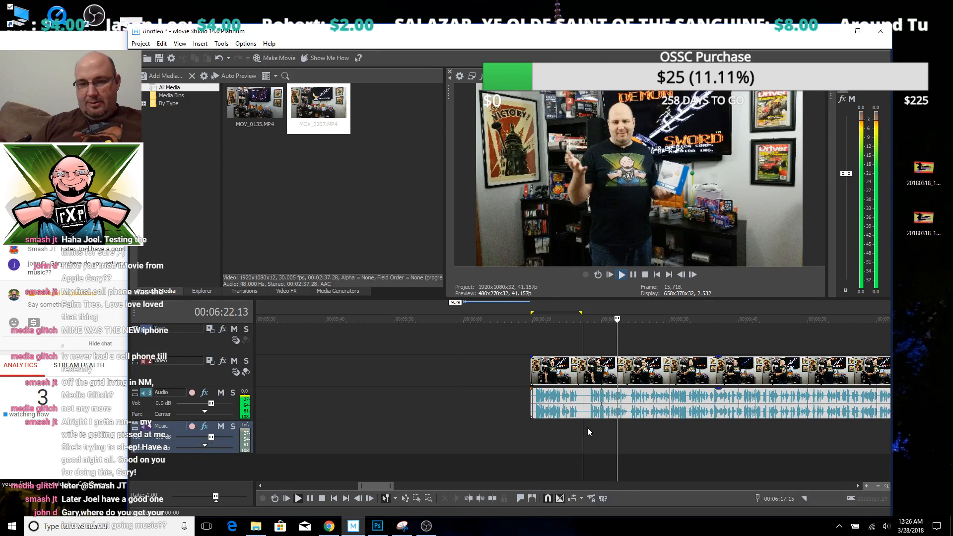
key("space")
left_click_drag(472, 426, 559, 436)
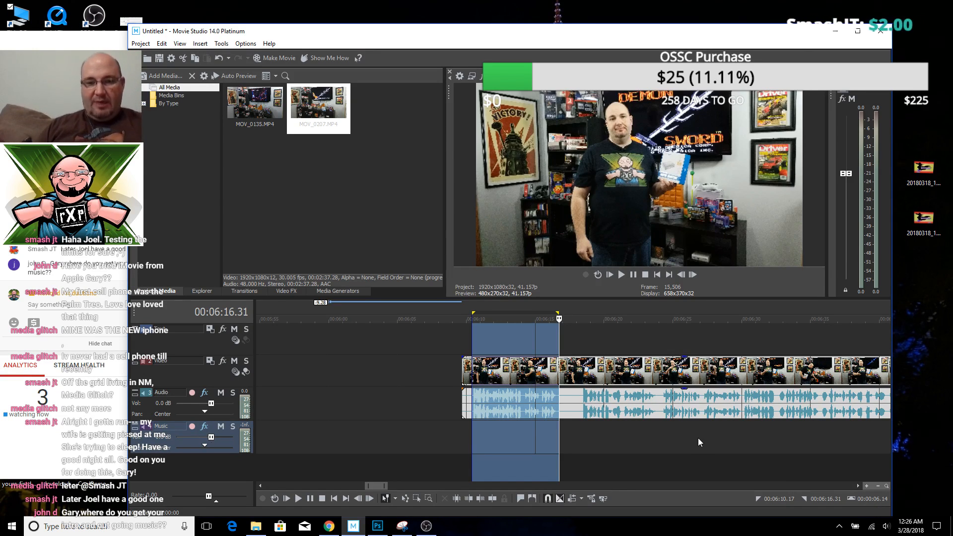
left_click(561, 340)
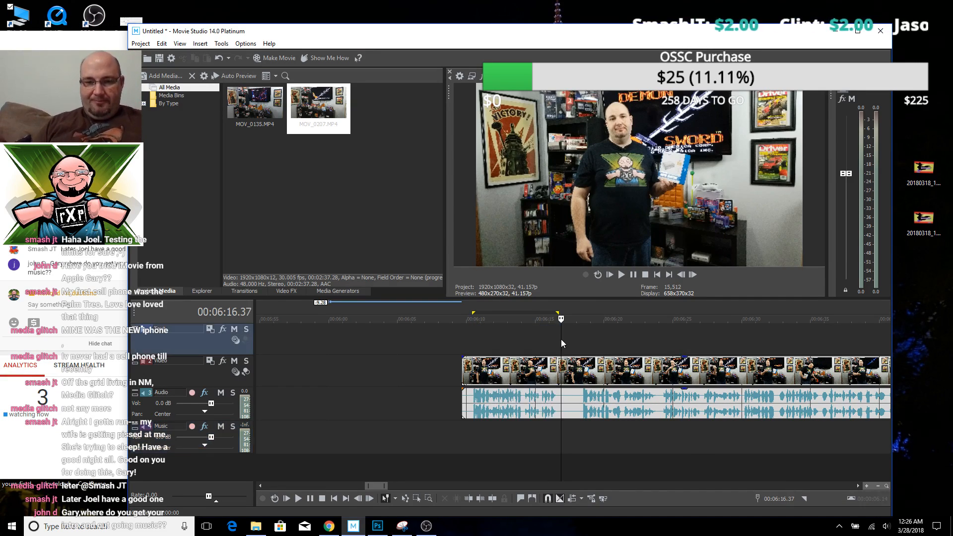
Open Event Pan/Crop for the MOV_0207 clip with the playhead at 00:08:27.08 and apply the 16:9 Widescreen TV aspect ratio preset
scroll(561, 338, "down", 10)
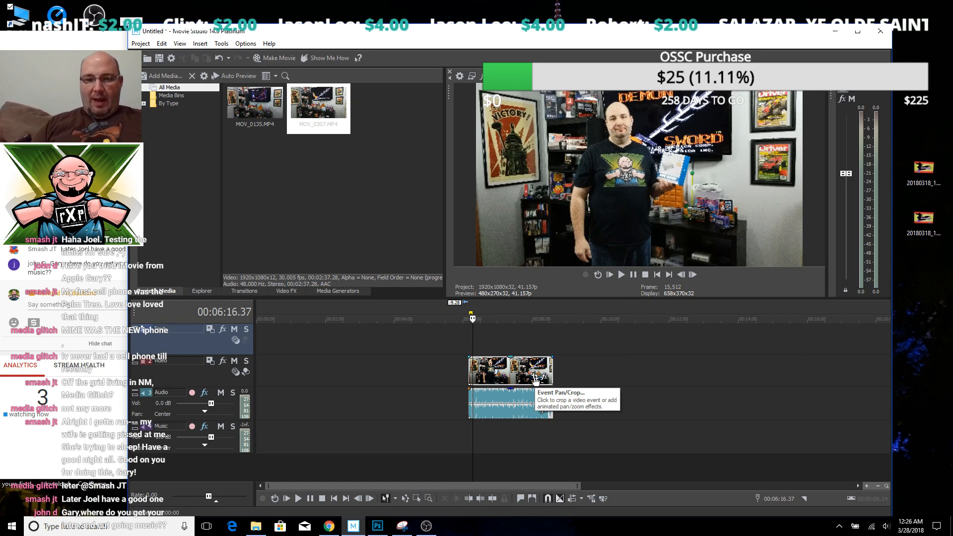
scroll(535, 380, "up", 5)
left_click_drag(390, 485, 430, 488)
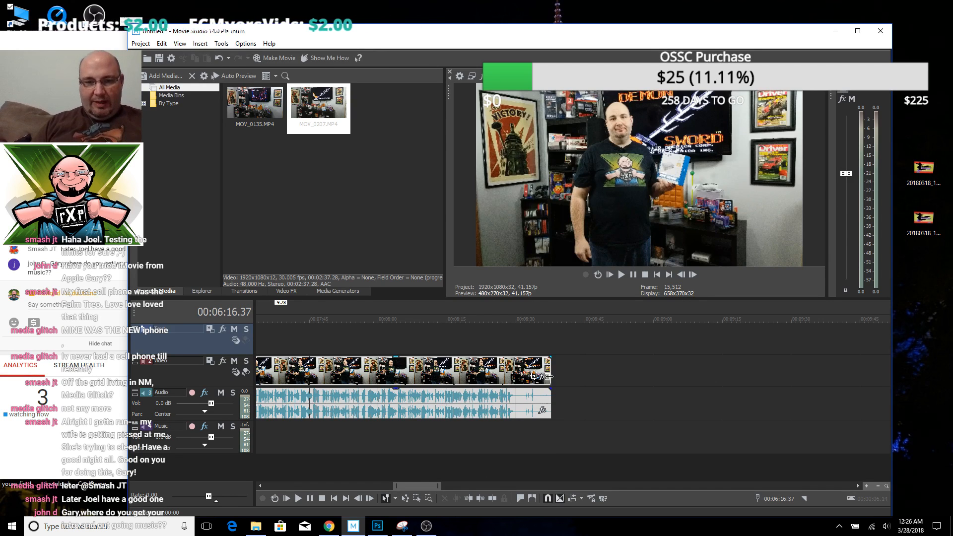
left_click(502, 367)
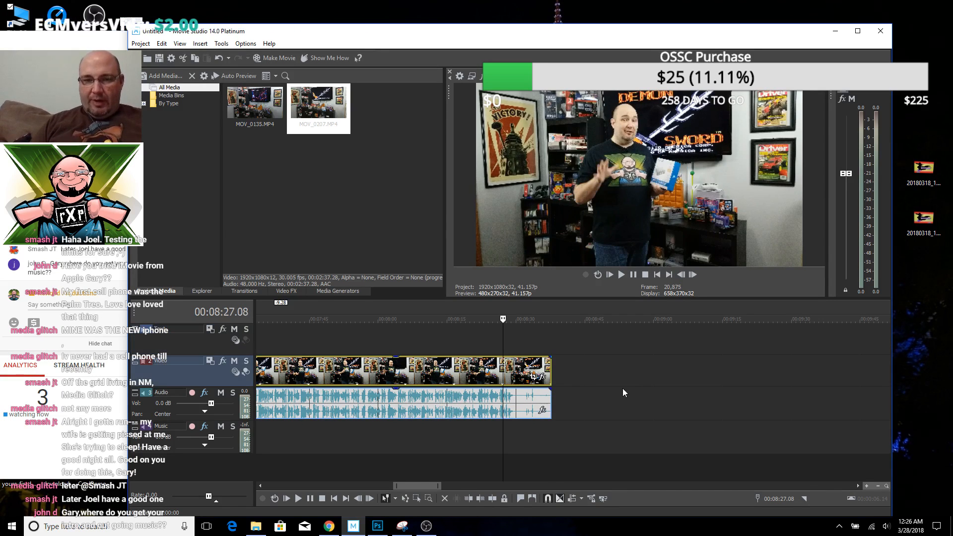
left_click(533, 378)
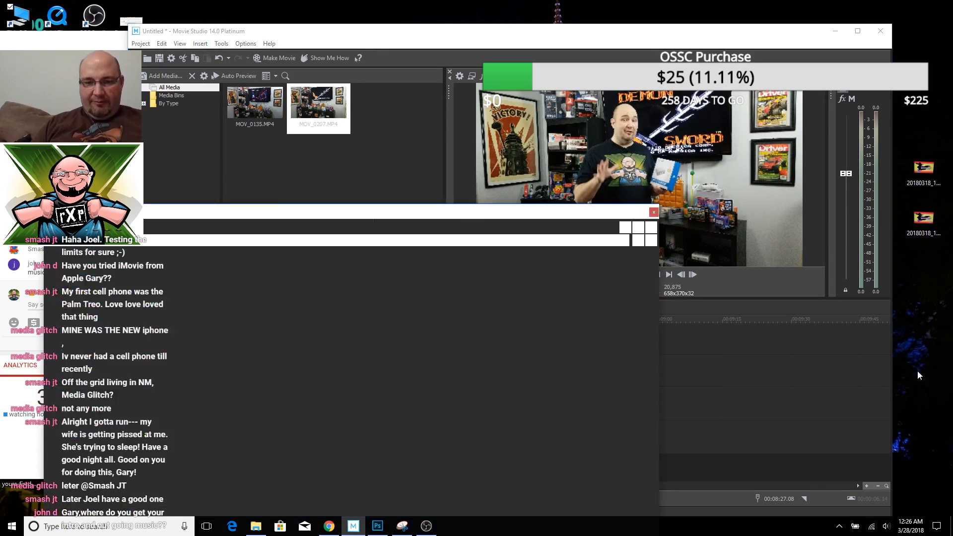
left_click_drag(540, 213, 656, 135)
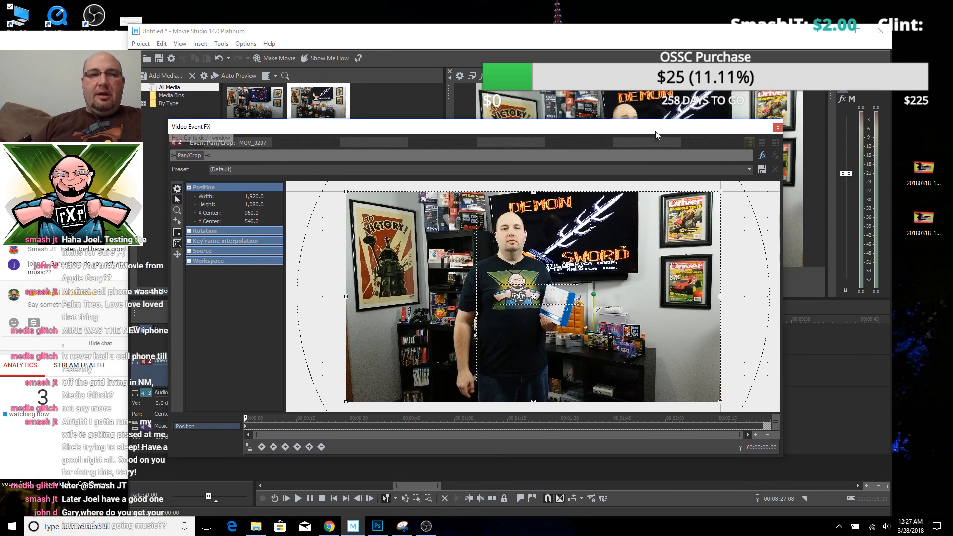
left_click(748, 171)
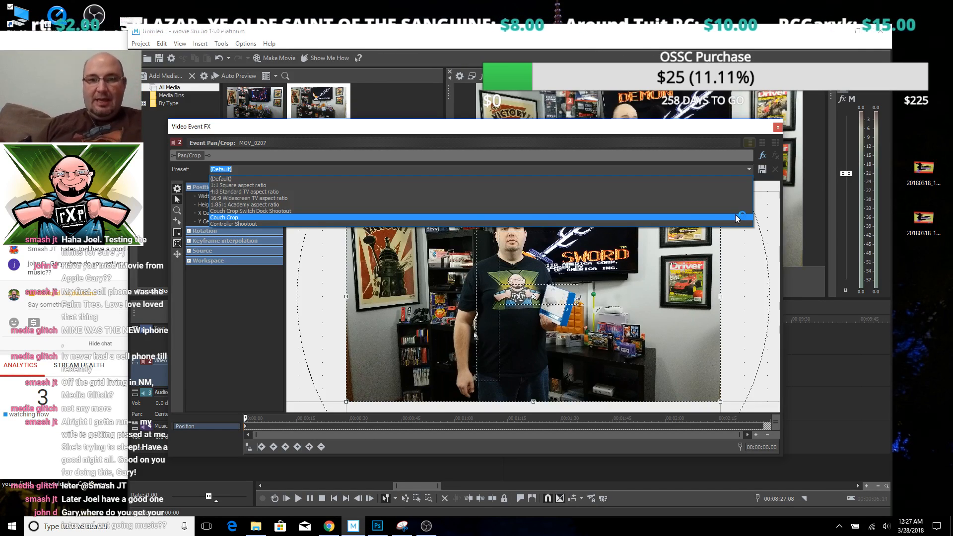
left_click(687, 198)
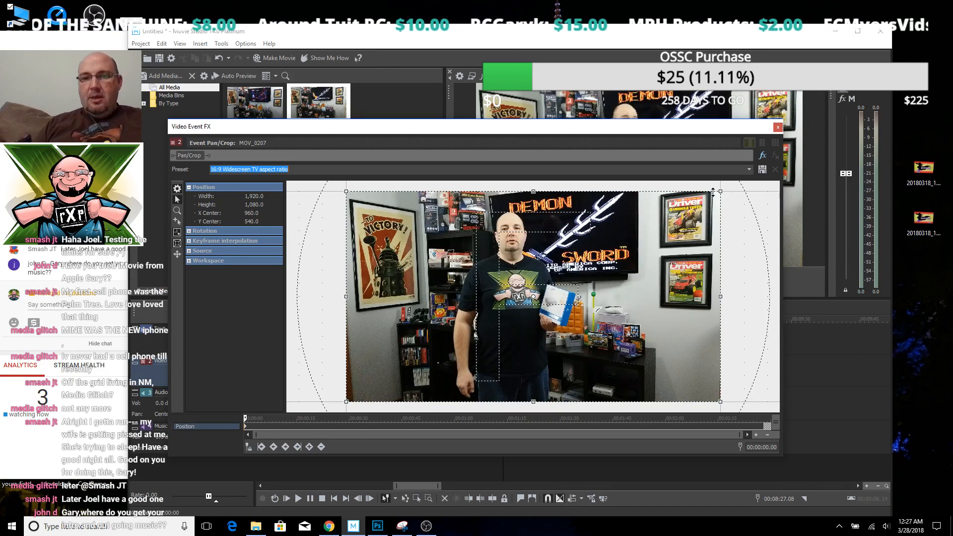
Shrink the crop frame slightly, shift it up and to the right around the presenter, and close the Video Event FX window
left_click_drag(721, 191, 713, 199)
left_click_drag(627, 130, 300, 221)
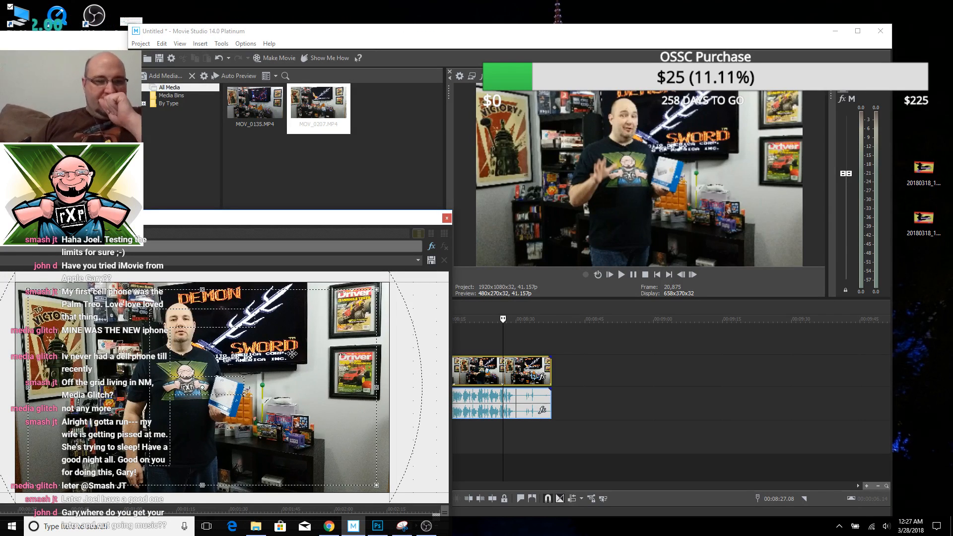
left_click_drag(275, 352, 279, 346)
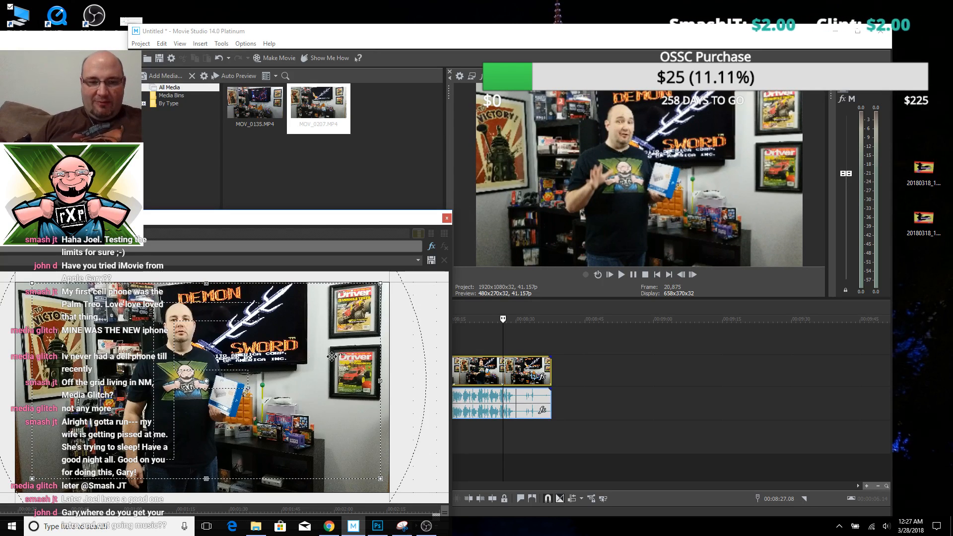
left_click_drag(353, 353, 353, 354)
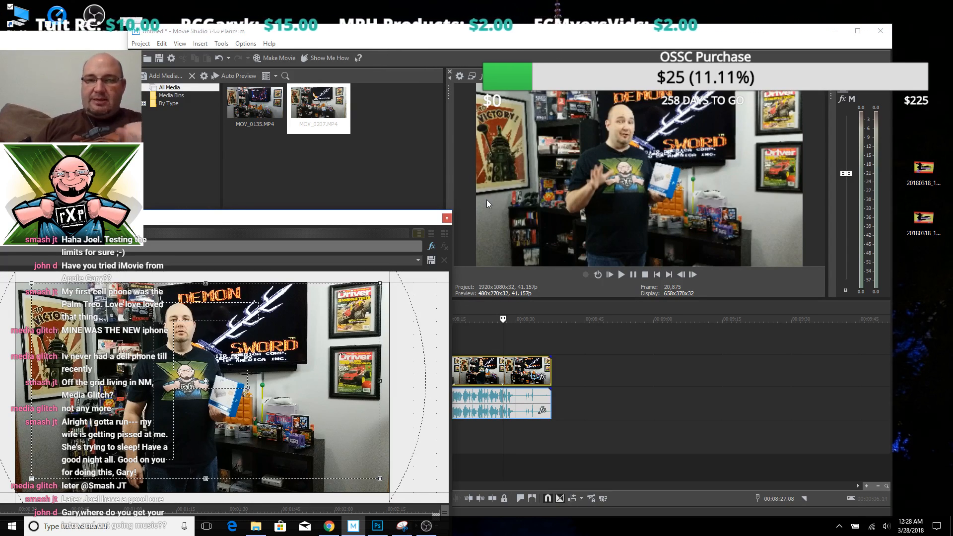
left_click(447, 219)
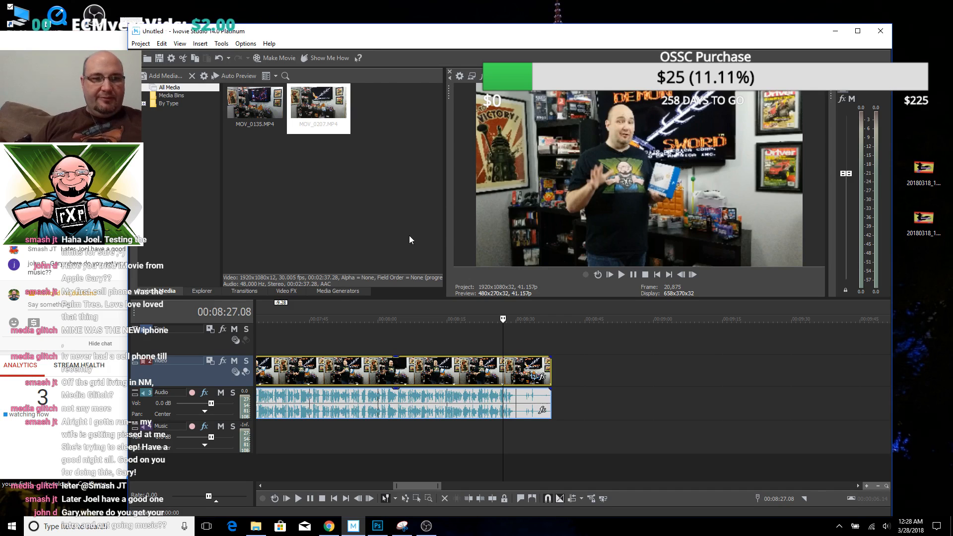
Trim the silent end of the MOV_0207 clip to 00:08:30.00 and place the playhead at the new end
left_click_drag(550, 402, 517, 404)
scroll(521, 407, "down", 3)
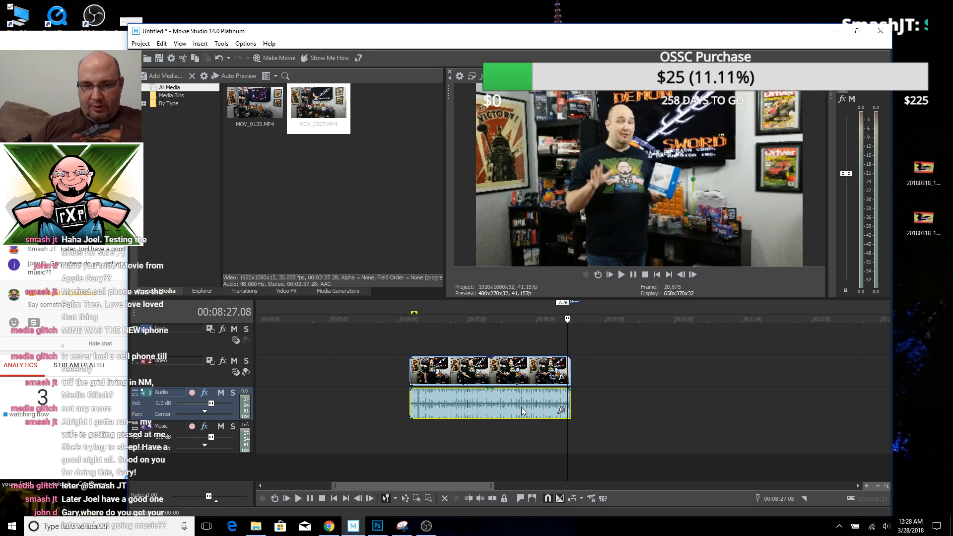
left_click(409, 421)
scroll(422, 419, "up", 5)
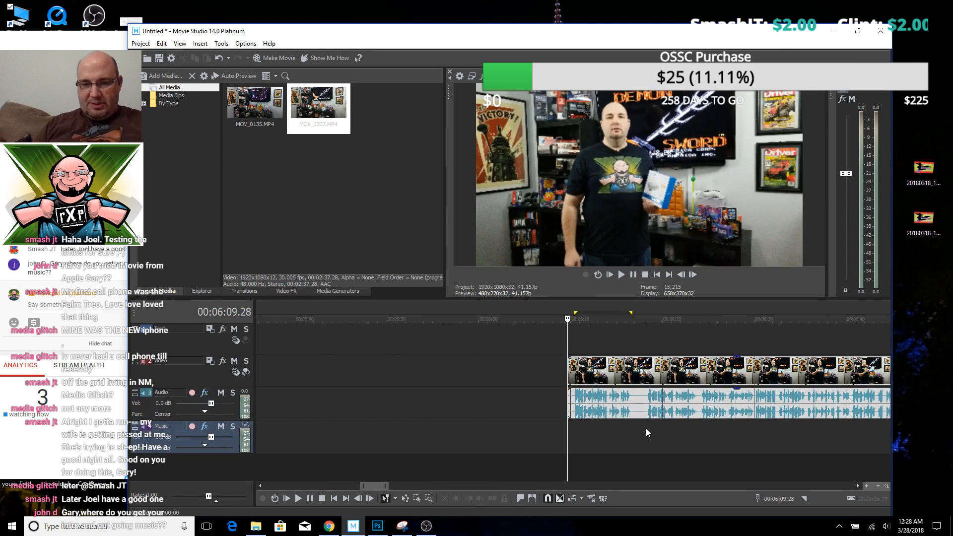
scroll(645, 427, "down", 4)
left_click(808, 425)
scroll(805, 425, "up", 3)
scroll(805, 426, "up", 4)
scroll(453, 457, "down", 10)
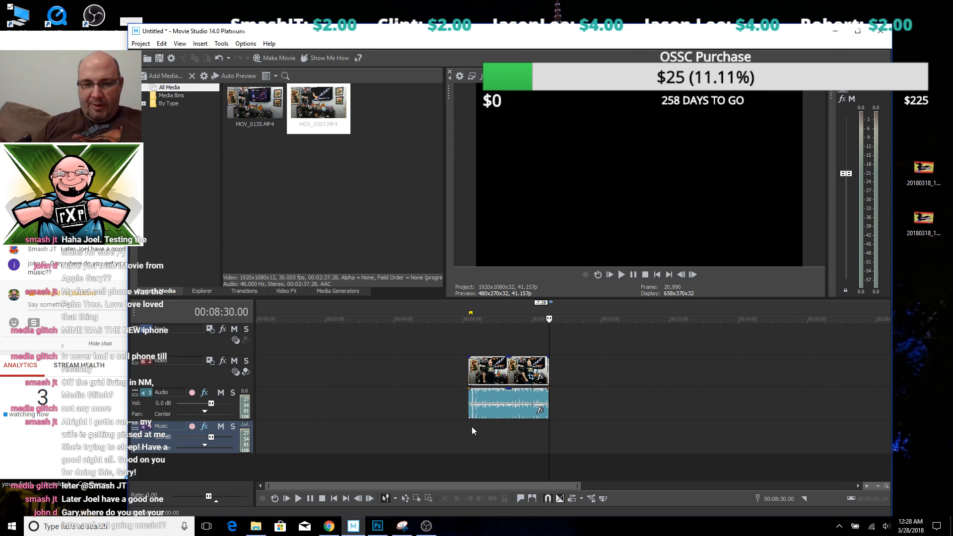
Trim the clip's start to about 00:06:10 and delete the pause between 00:06:16.35 and 00:06:18.15
left_click(471, 427)
scroll(461, 425, "up", 8)
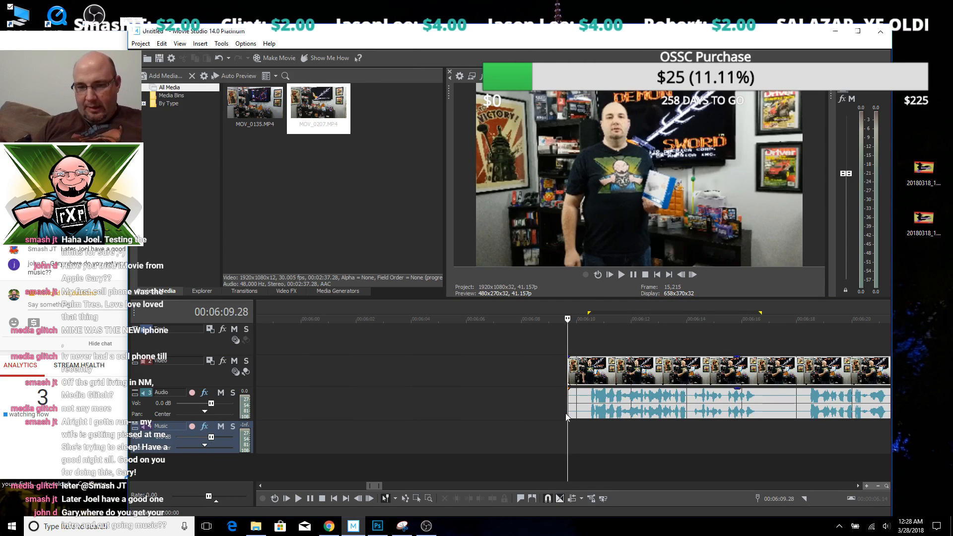
left_click_drag(571, 410, 590, 410)
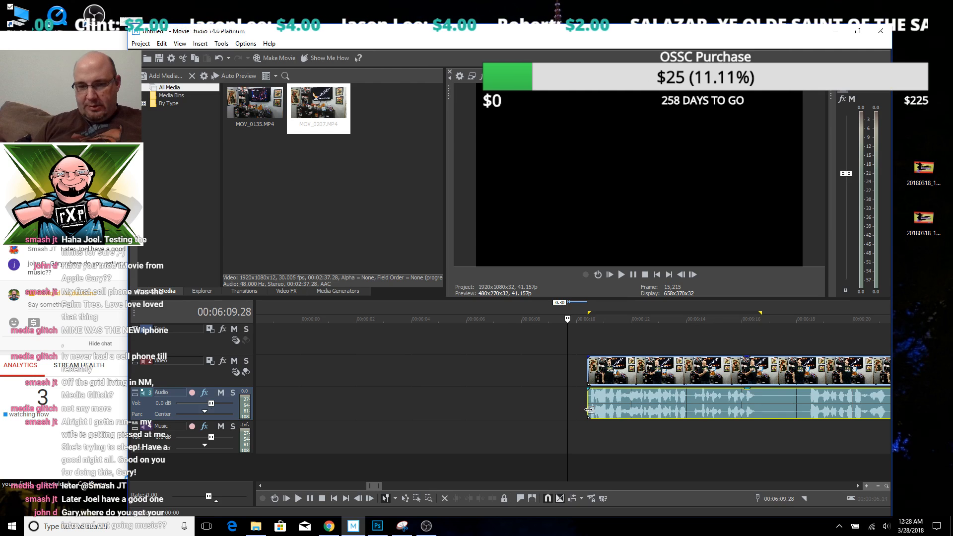
left_click_drag(765, 434, 803, 440)
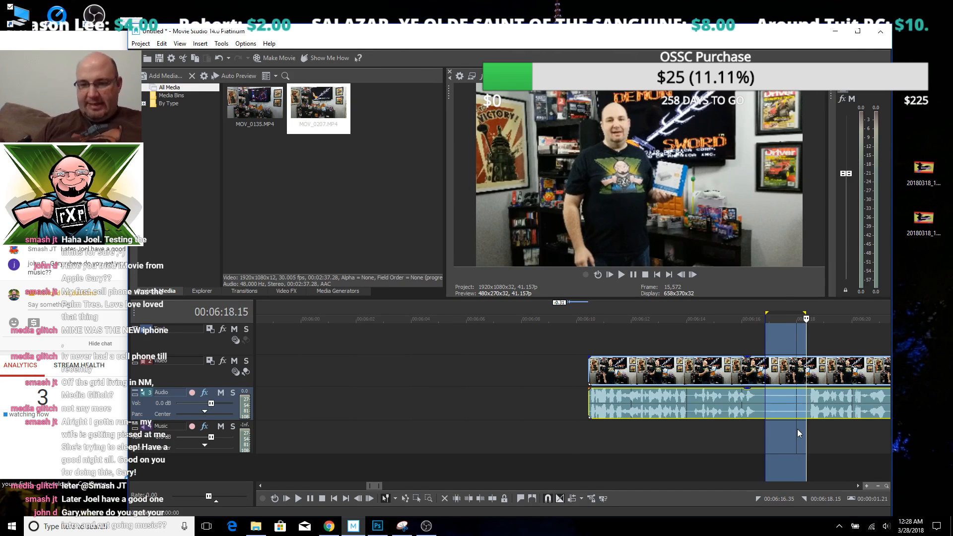
key("Delete")
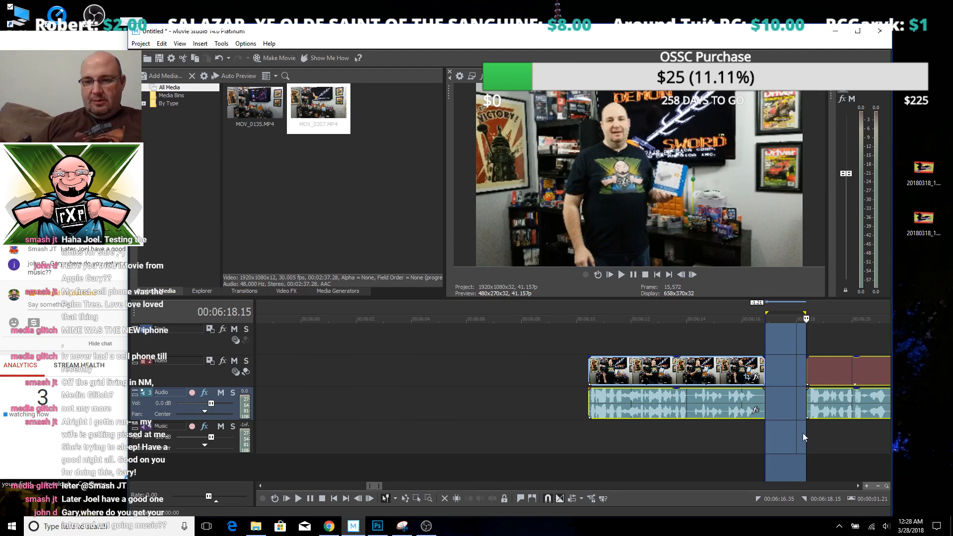
Move the short opening segment about 58 seconds earlier on the timeline, away from the rest of the MOV_0207 footage
scroll(610, 392, "down", 15)
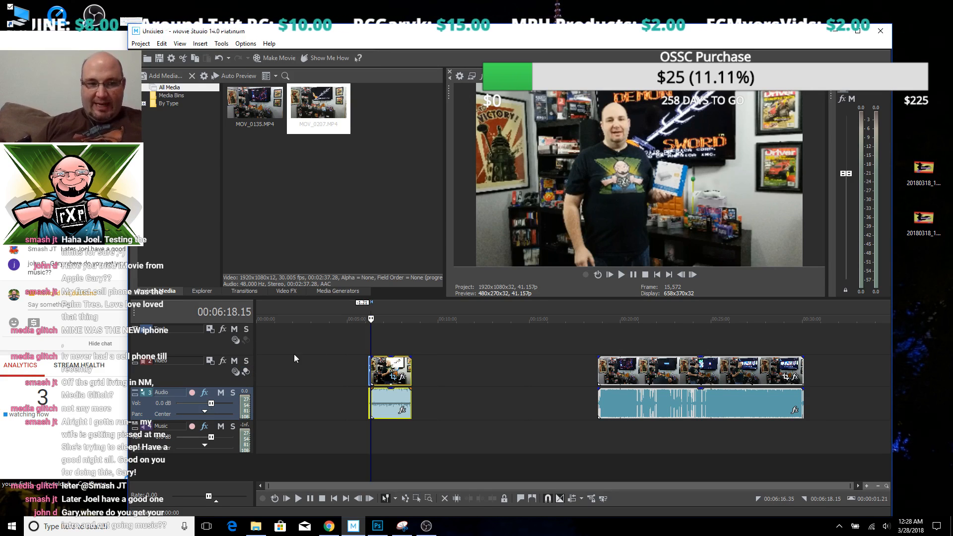
scroll(370, 335, "up", 12)
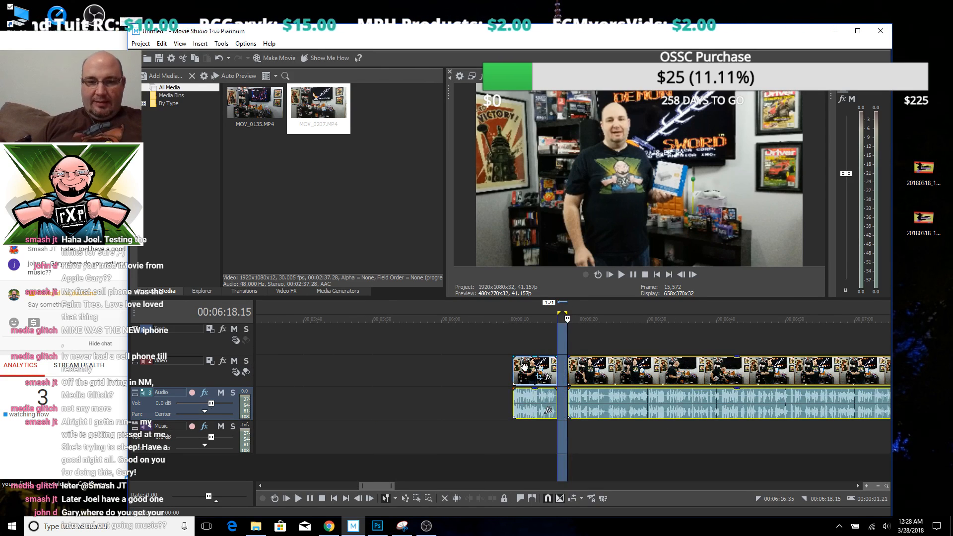
left_click_drag(526, 371, 491, 381)
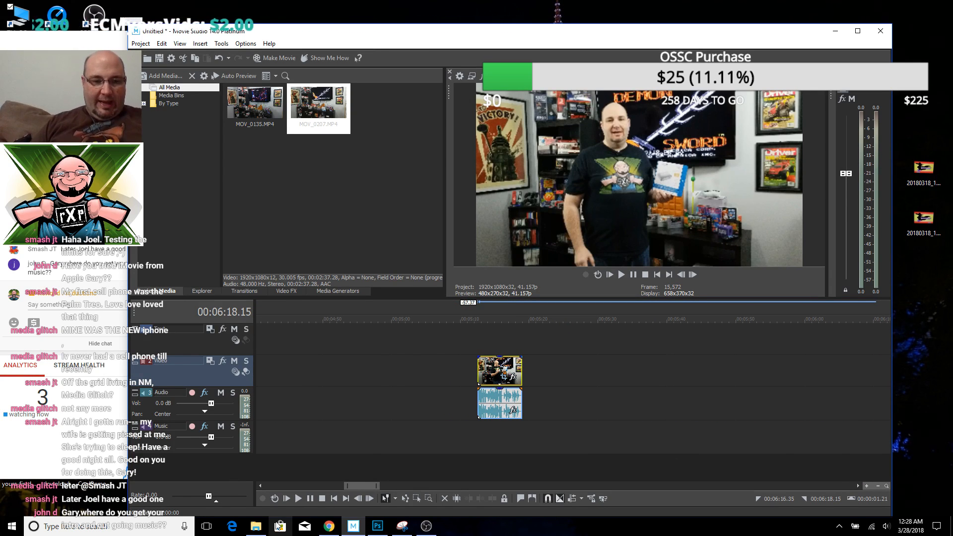
Switch to File Explorer and add Intro Teaser 3 from the Channel Defaults folder to the timeline gap between the opening segment and the review
left_click(255, 526)
left_click_drag(167, 78, 346, 81)
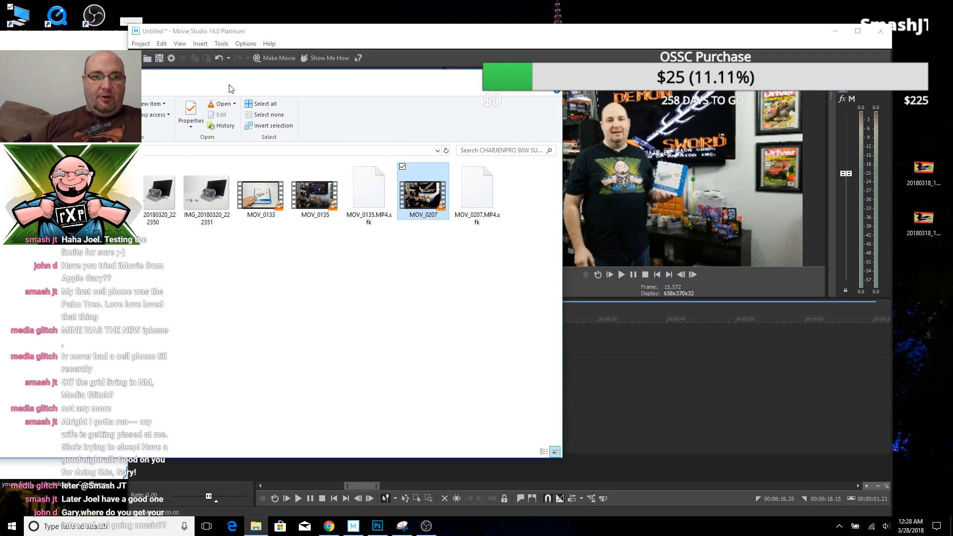
left_click_drag(268, 86, 351, 86)
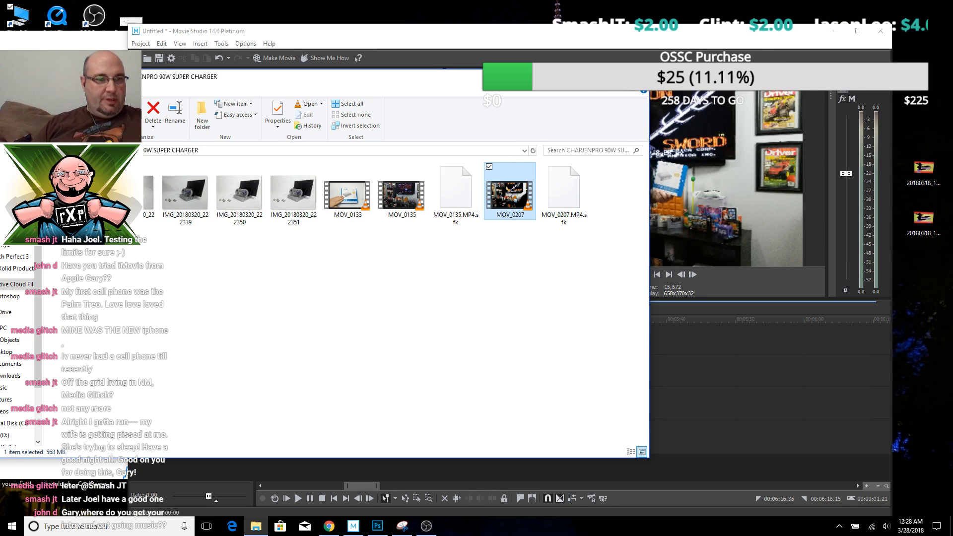
left_click(64, 151)
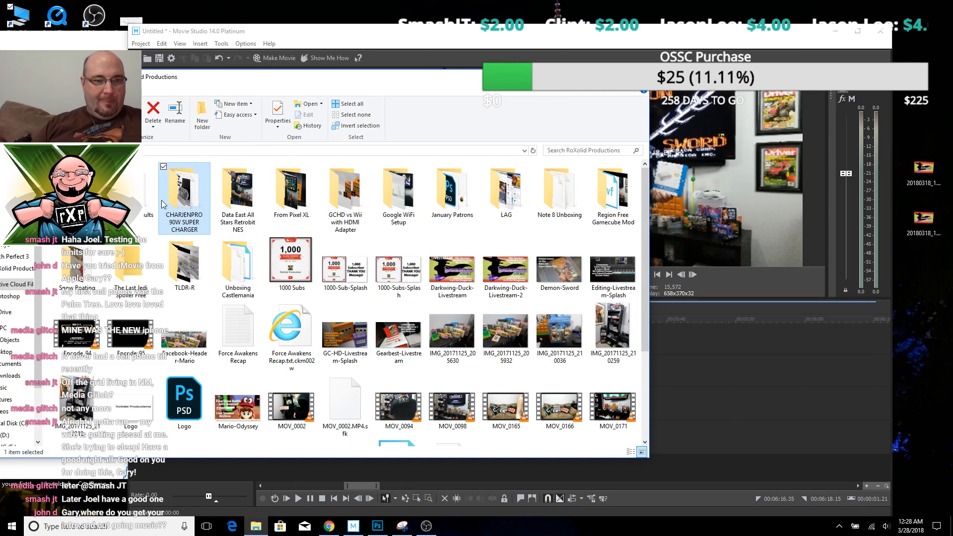
double_click(151, 199)
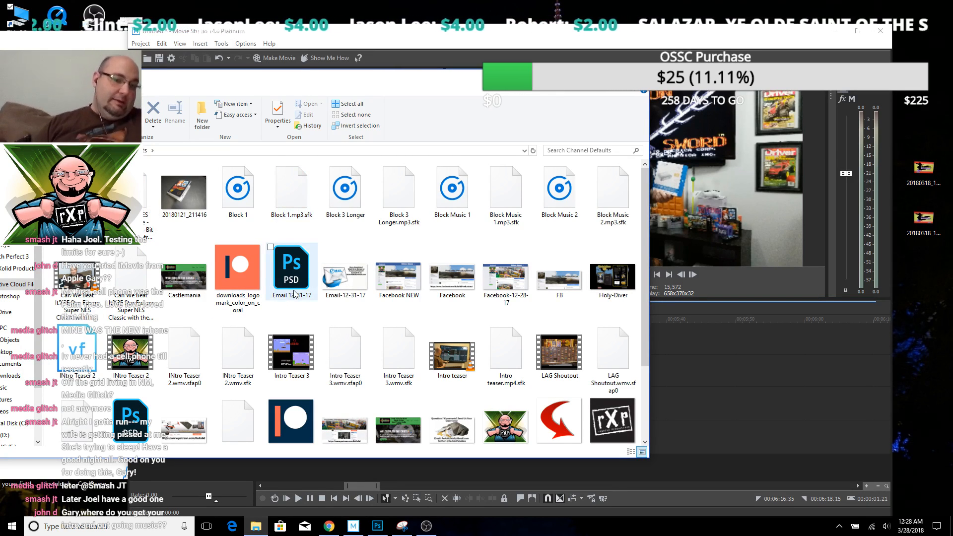
scroll(390, 326, "down", 2)
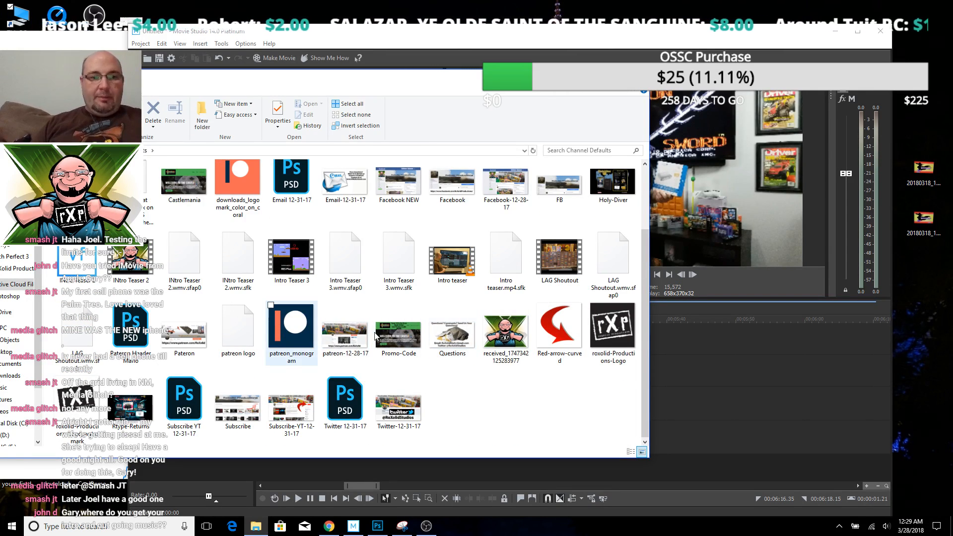
left_click(306, 271)
left_click_drag(291, 251, 677, 380)
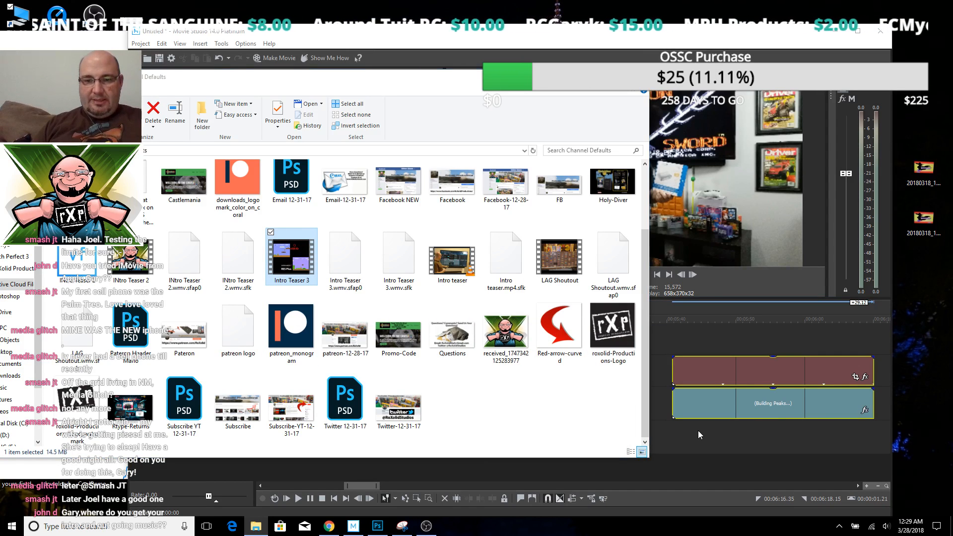
Move the intro teaser about 9 seconds earlier in the gap and place its audio on the Music track
left_click(697, 430)
left_click_drag(741, 413, 679, 409)
scroll(653, 406, "down", 4)
scroll(639, 410, "up", 8)
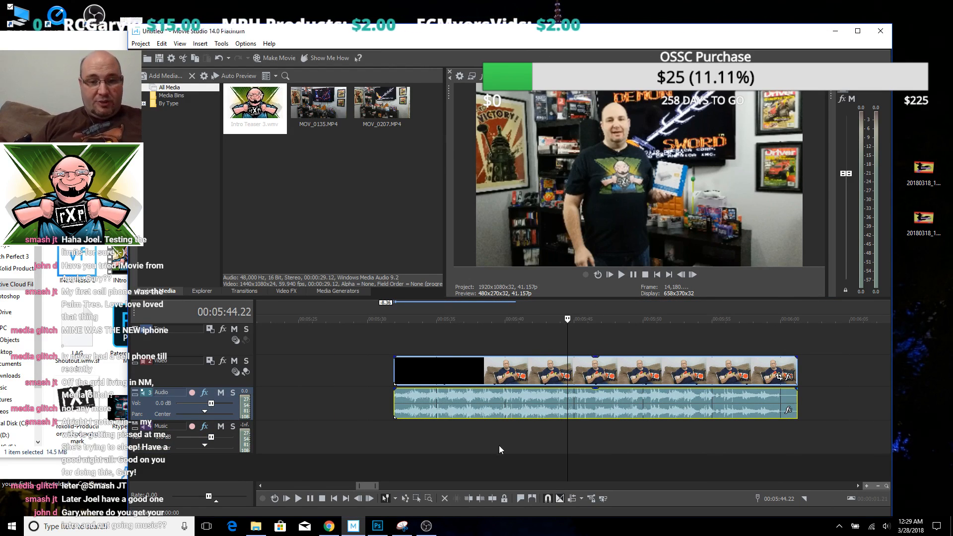
scroll(463, 429, "down", 3)
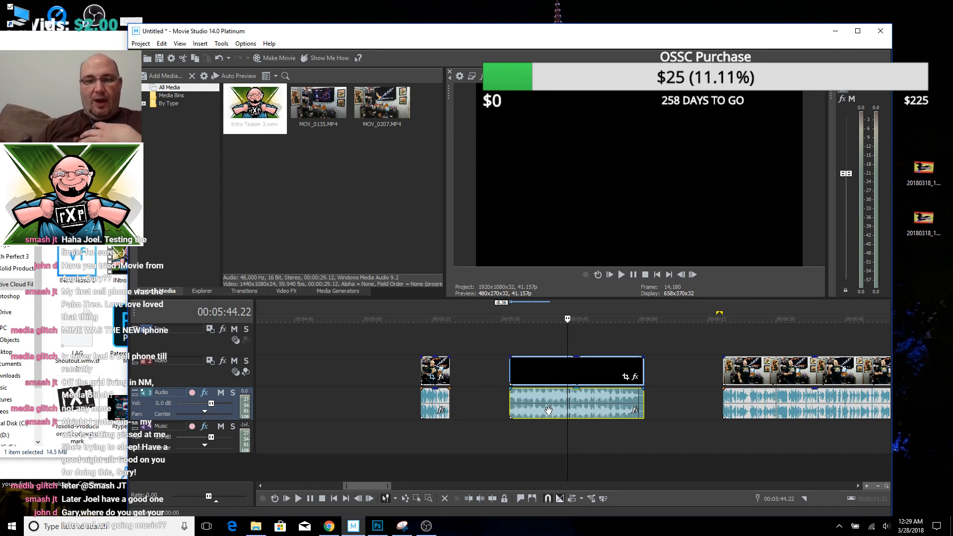
left_click_drag(540, 416, 540, 431)
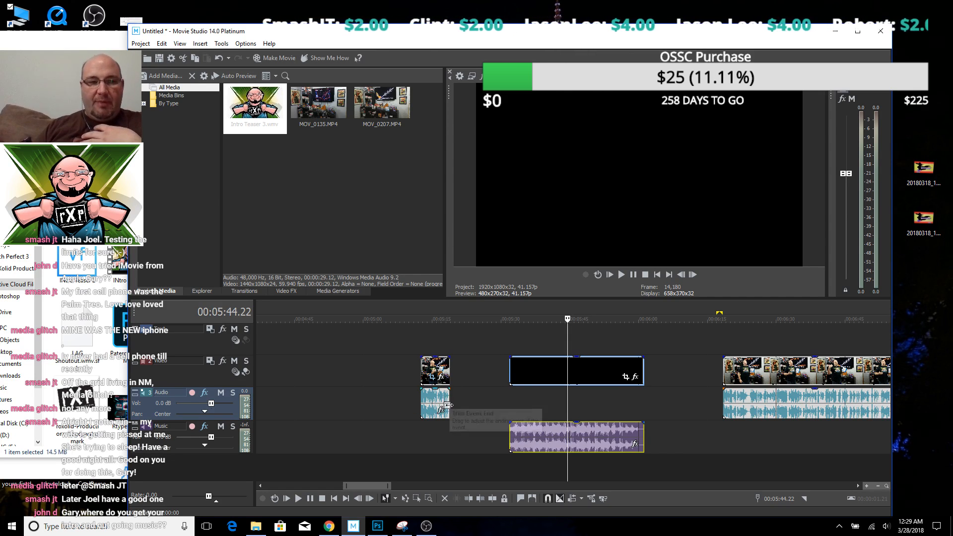
Play the intro teaser from its start to check its picture and music
left_click(115, 41)
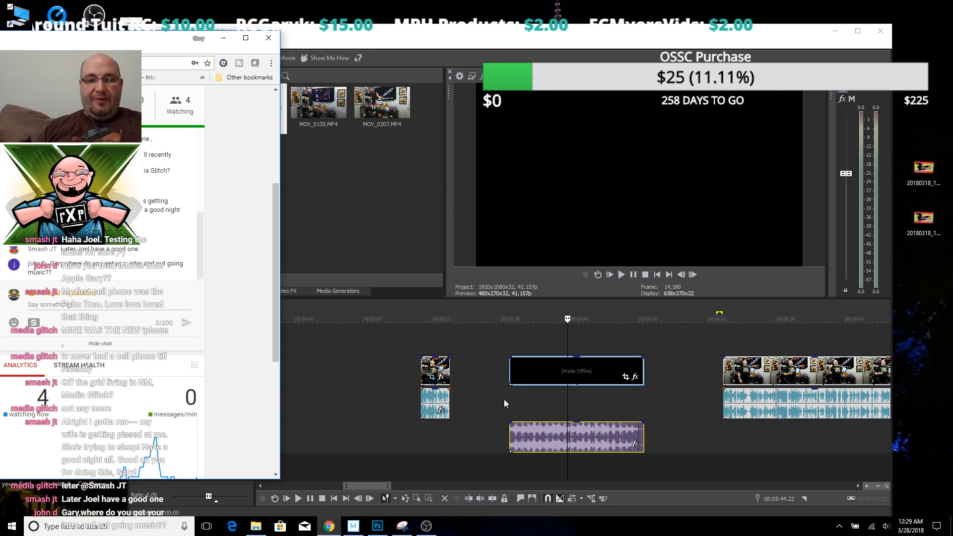
left_click(504, 370)
key("space")
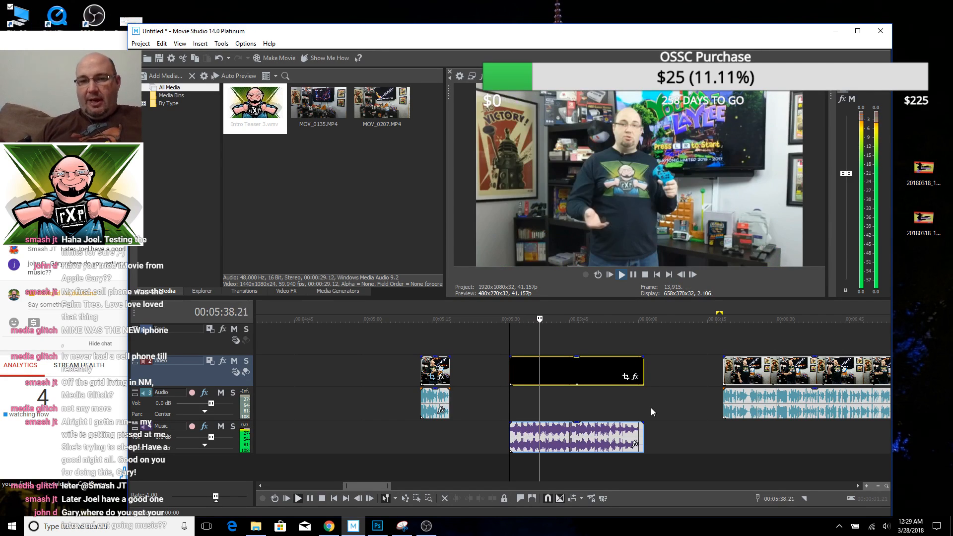
key("Return")
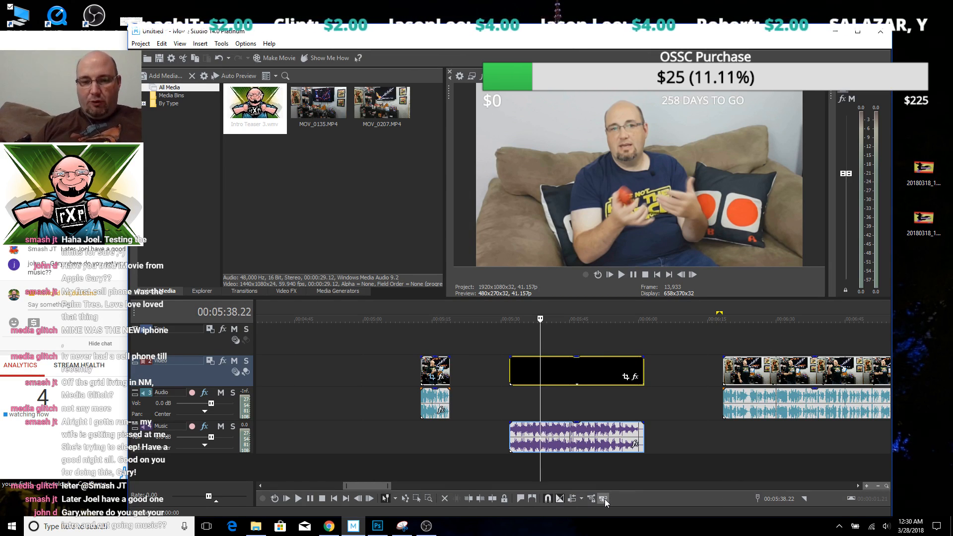
Move the intro music separately to start at about 00:05:16 under the opening segment, with a fade-in of 00:00:01.26
left_click_drag(588, 437, 619, 450)
left_click_drag(569, 381, 580, 383)
left_click_drag(597, 442, 499, 440)
left_click(442, 437)
scroll(442, 437, "up", 4)
left_click_drag(671, 448, 650, 450)
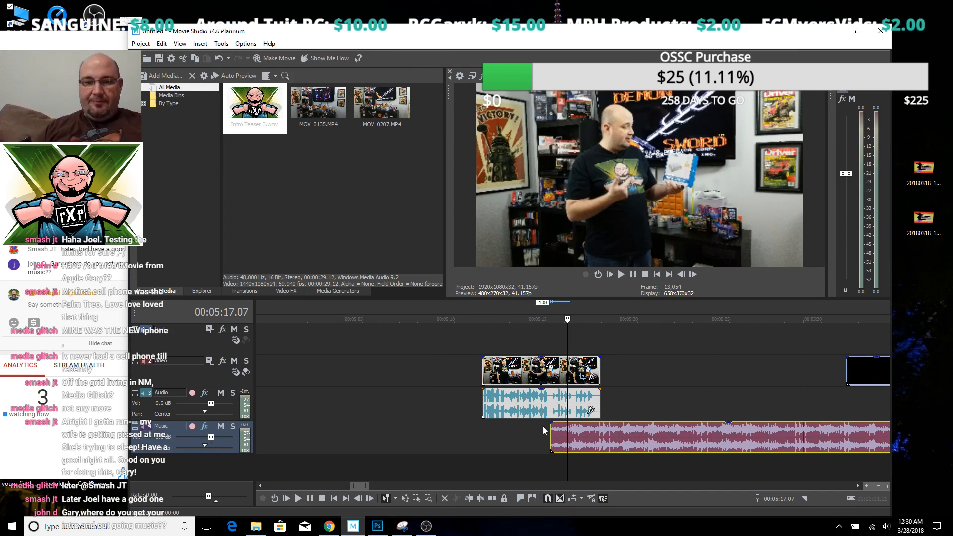
left_click_drag(549, 423, 580, 423)
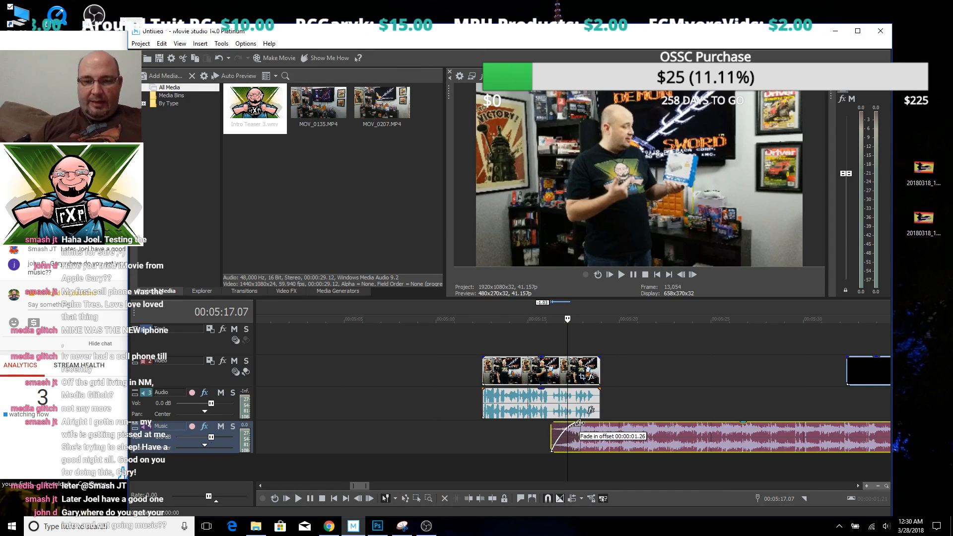
Add a volume envelope to the Music track and lower its level
left_click(504, 436)
key("shift+v")
left_click_drag(512, 438, 514, 453)
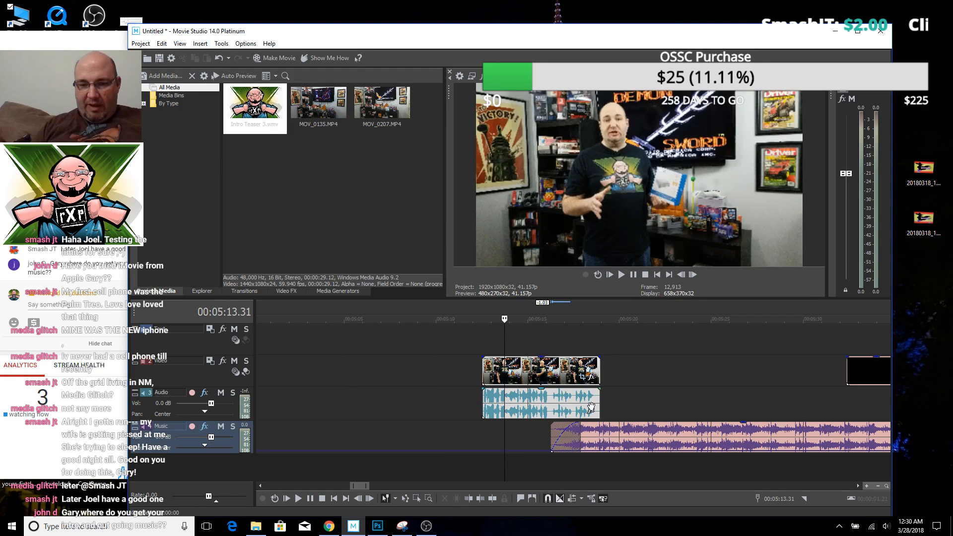
left_click(595, 456)
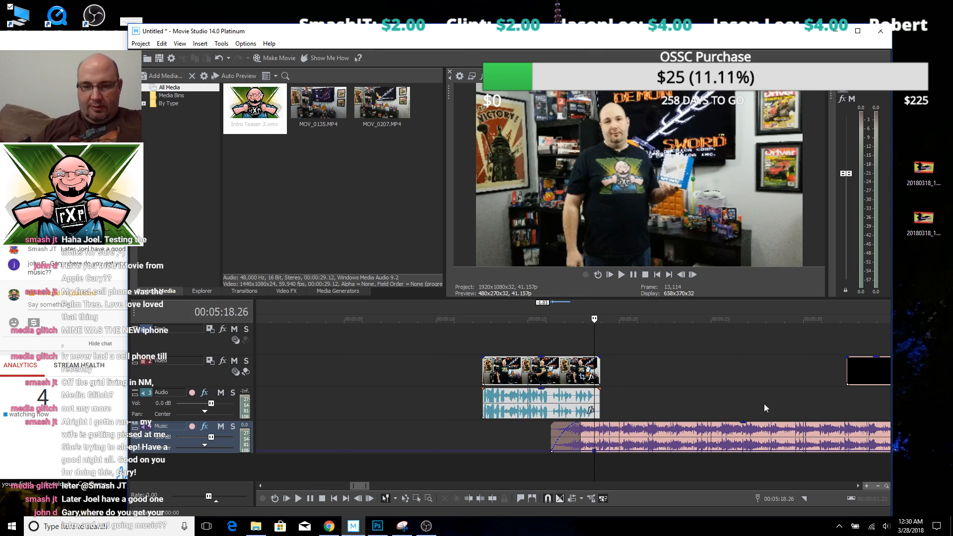
Move the intro video to start at about 00:05:21.12 and trim its black opening frames up to 00:05:21.21
left_click_drag(862, 374, 644, 372)
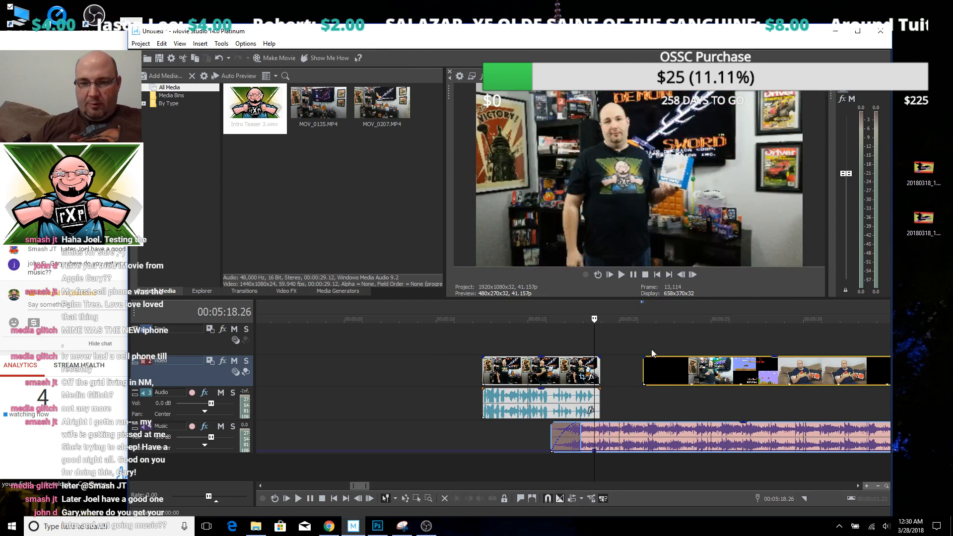
left_click(644, 348)
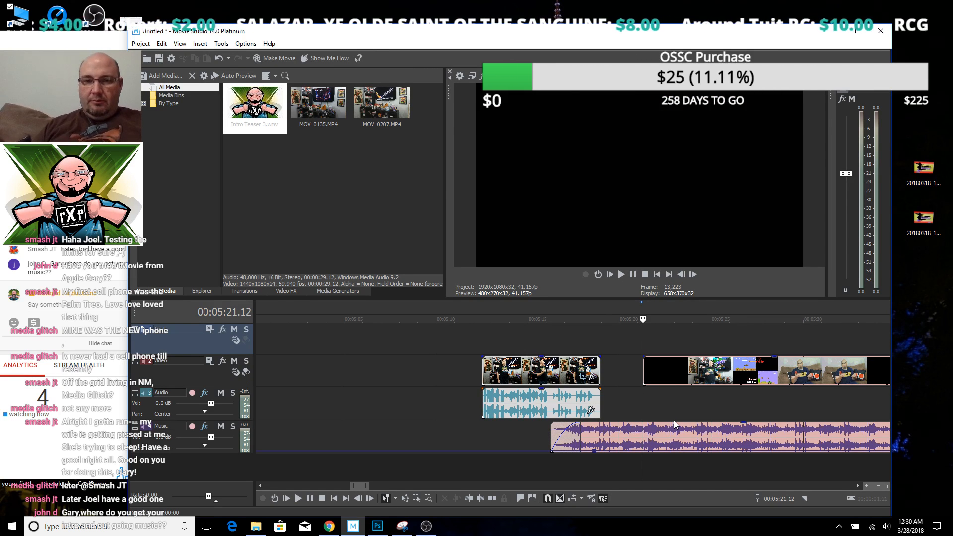
key("Right")
key("Right")
key("Right")
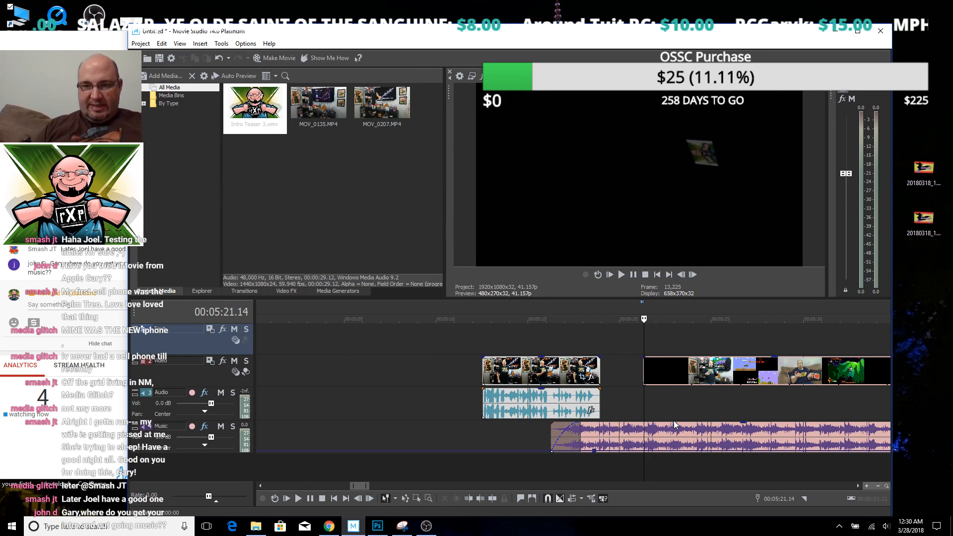
key("Right")
key("Right")
key("Right")
key("Right")
key("Right")
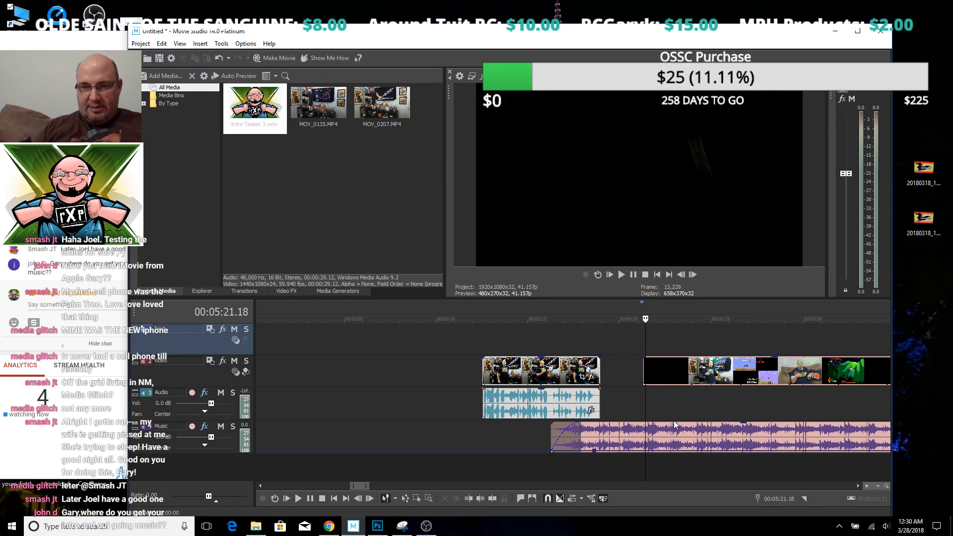
key("Right")
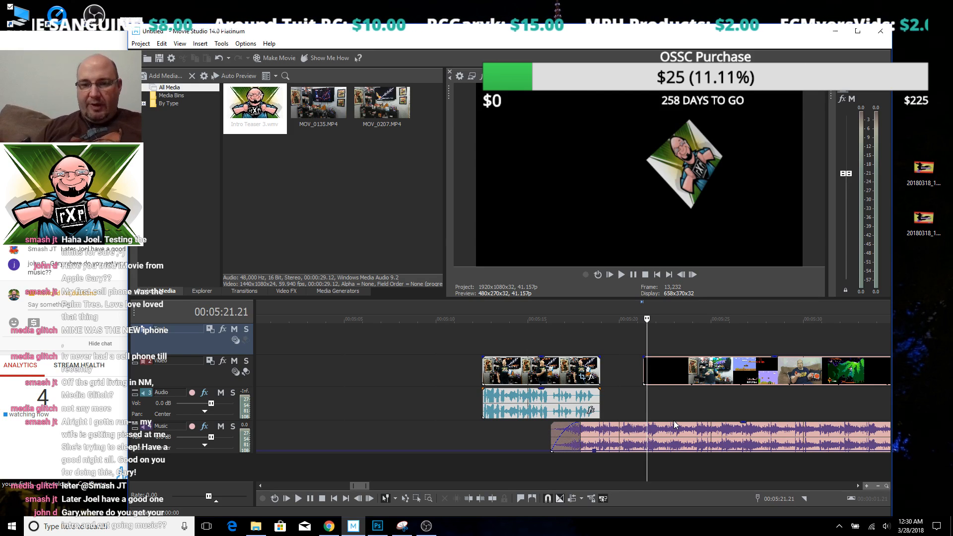
scroll(640, 356, "up", 5)
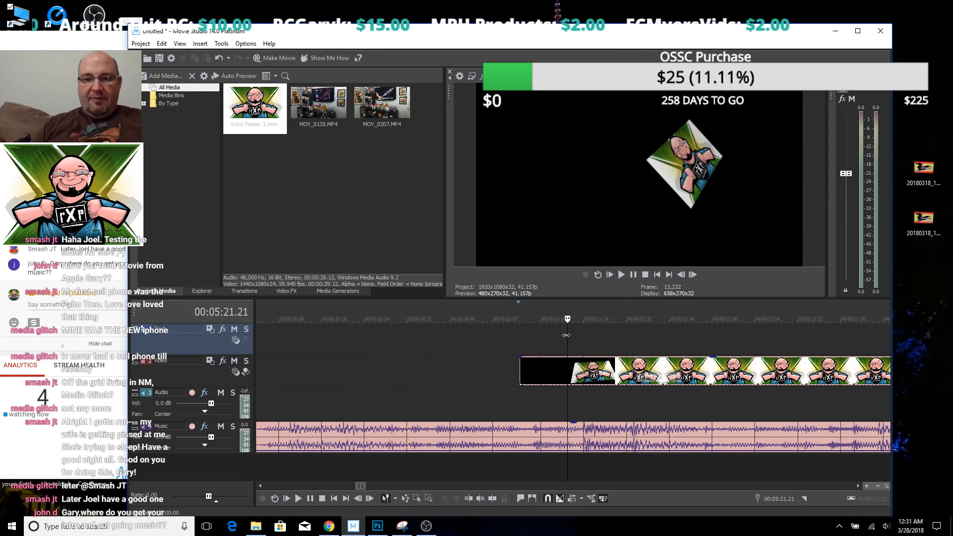
left_click_drag(521, 366, 569, 368)
Slide the intro video earlier to overlap the end of the opening segment with a crossfade of about one second
scroll(568, 368, "down", 4)
scroll(569, 368, "down", 2)
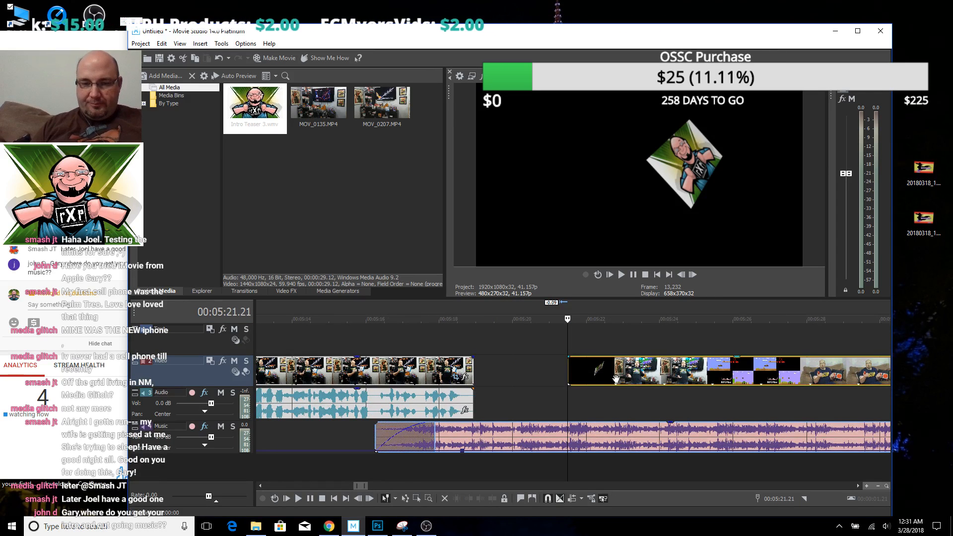
left_click_drag(597, 370, 503, 368)
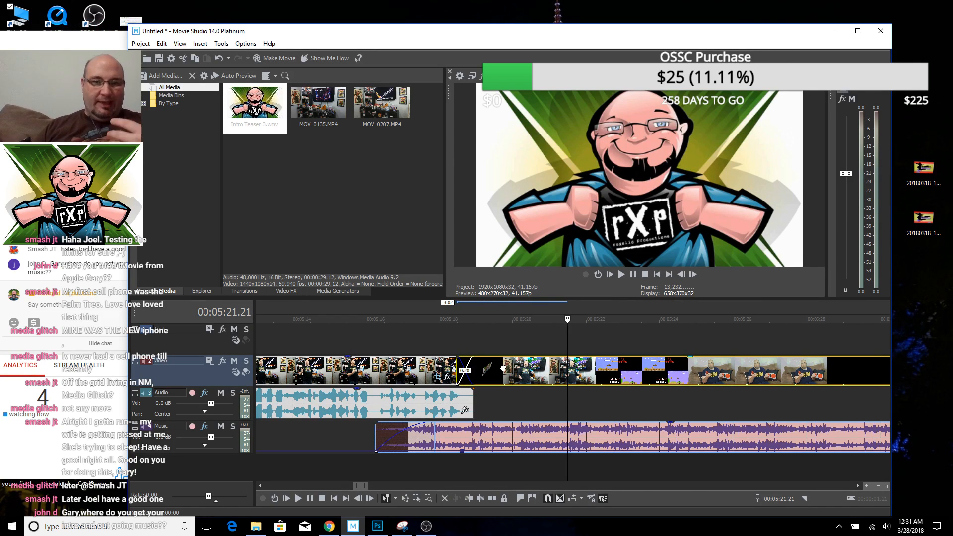
left_click_drag(503, 368, 481, 368)
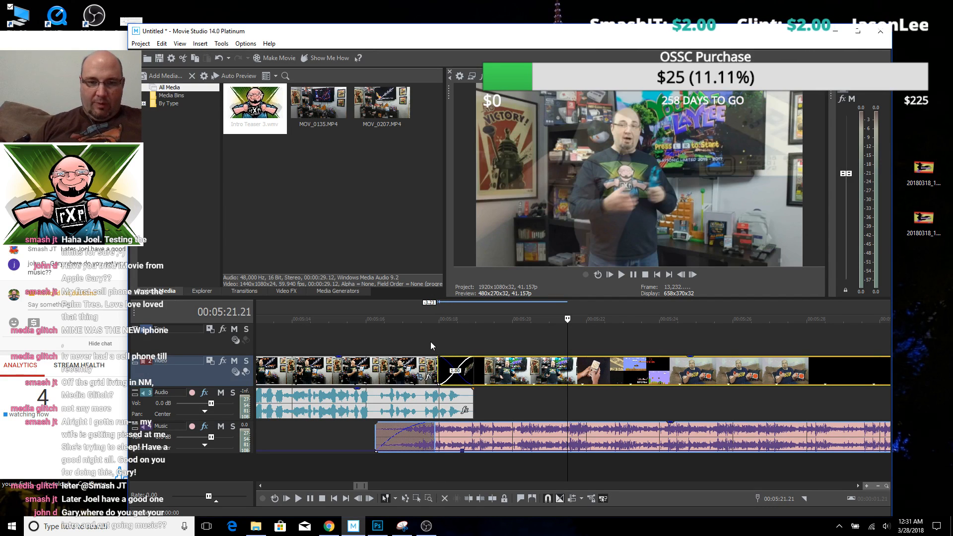
Play the crossfade into the intro and set the video preview quality to Preview (Quarter)
left_click(427, 341)
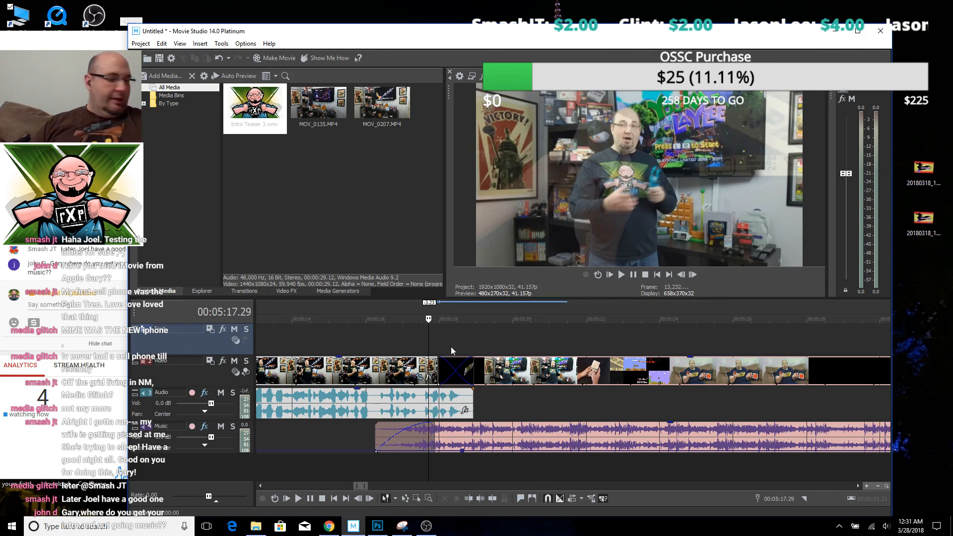
key("space")
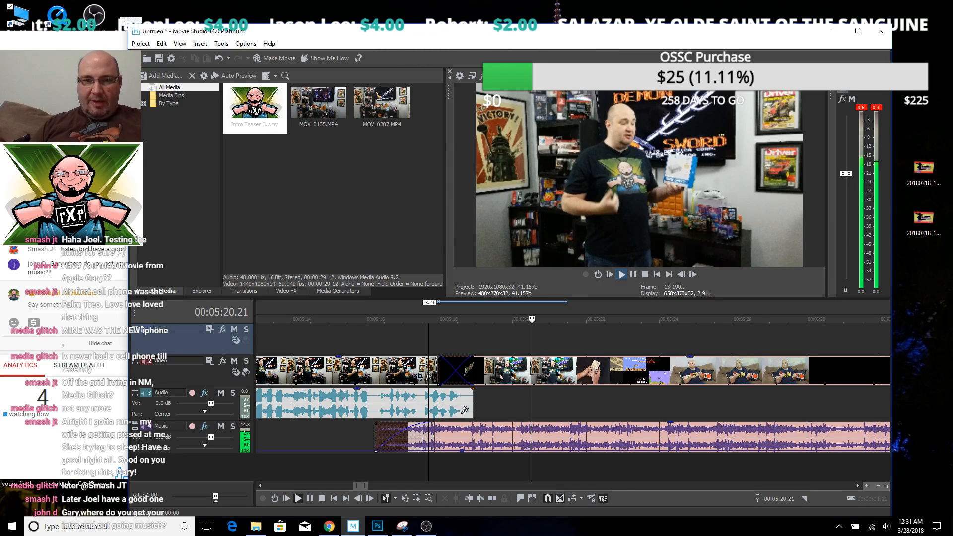
key("space")
right_click(511, 93)
mouse_move(546, 94)
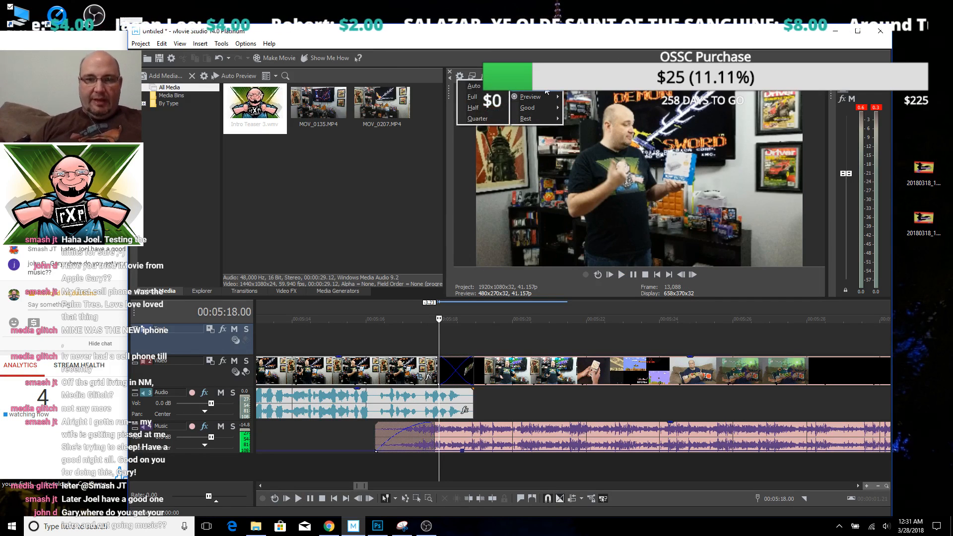
left_click(478, 118)
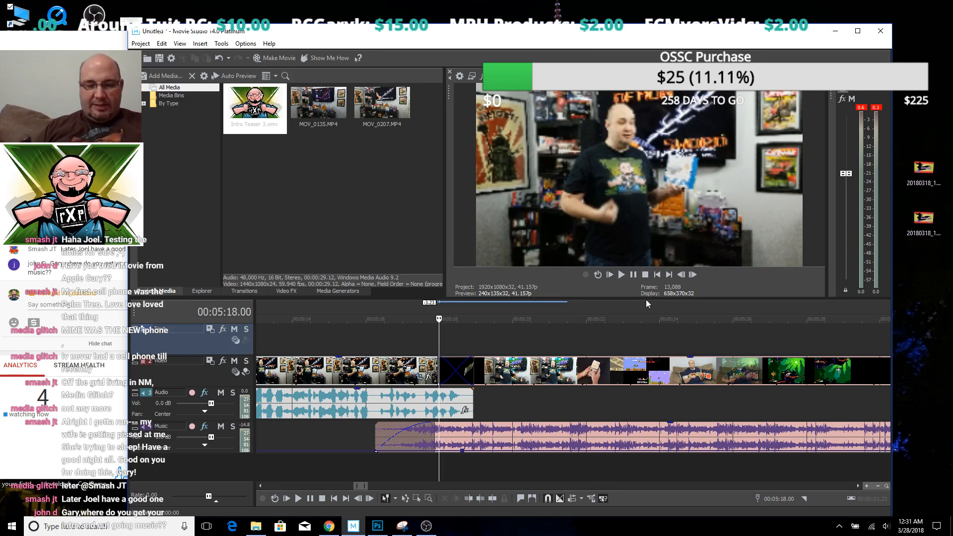
Play from 00:05:16.00 to review how the opening segment leads into the intro video and music
left_click(366, 438)
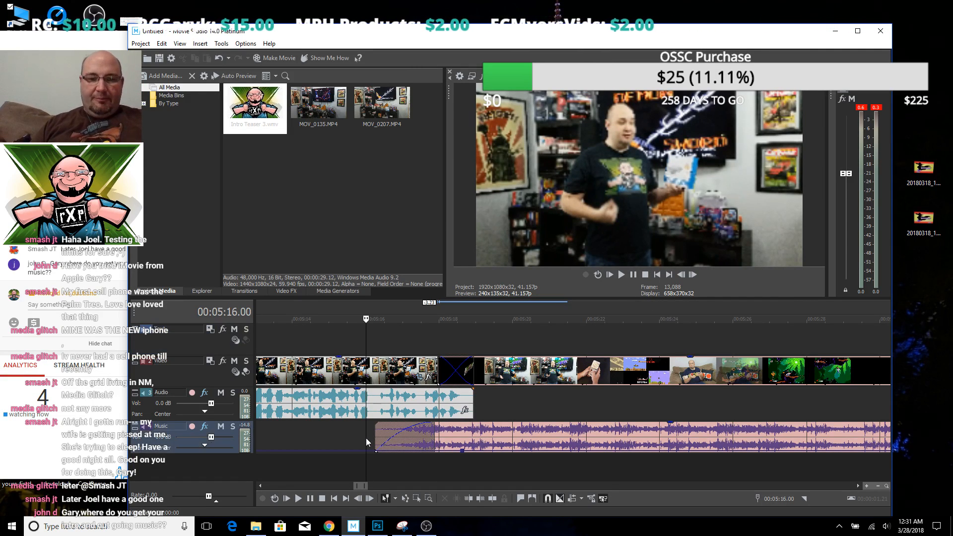
key("space")
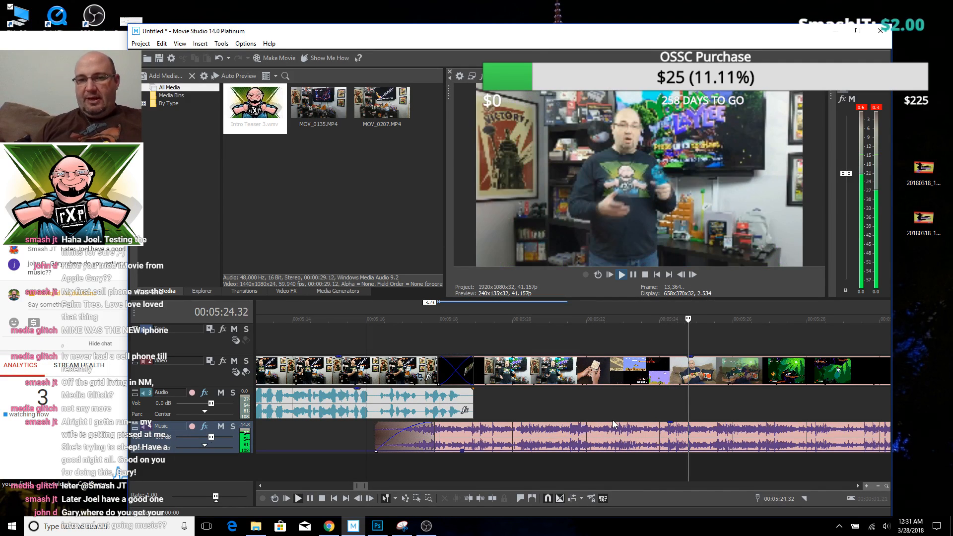
key("Return")
Trim the end of the intro video to about 00:05:29
scroll(788, 402, "down", 3)
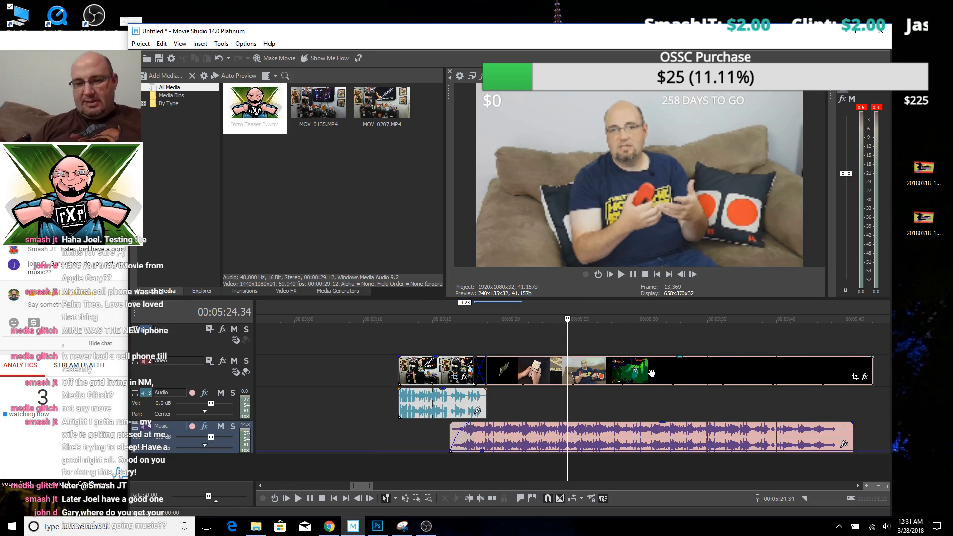
left_click_drag(871, 368, 630, 375)
left_click(576, 393)
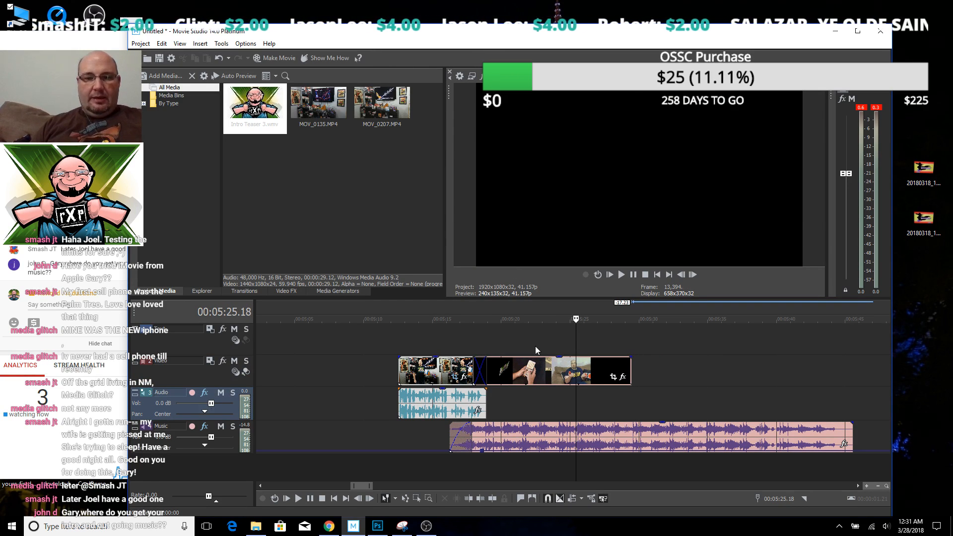
Play the last seconds of the intro video and place the playhead at 00:05:28.26 near its end
left_click(587, 391)
key("space")
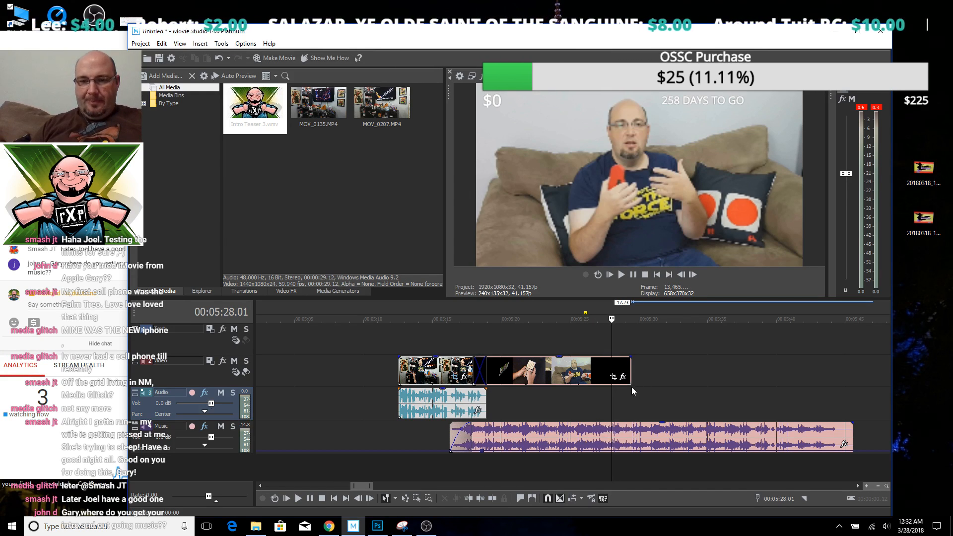
left_click(621, 391)
scroll(624, 390, "up", 3)
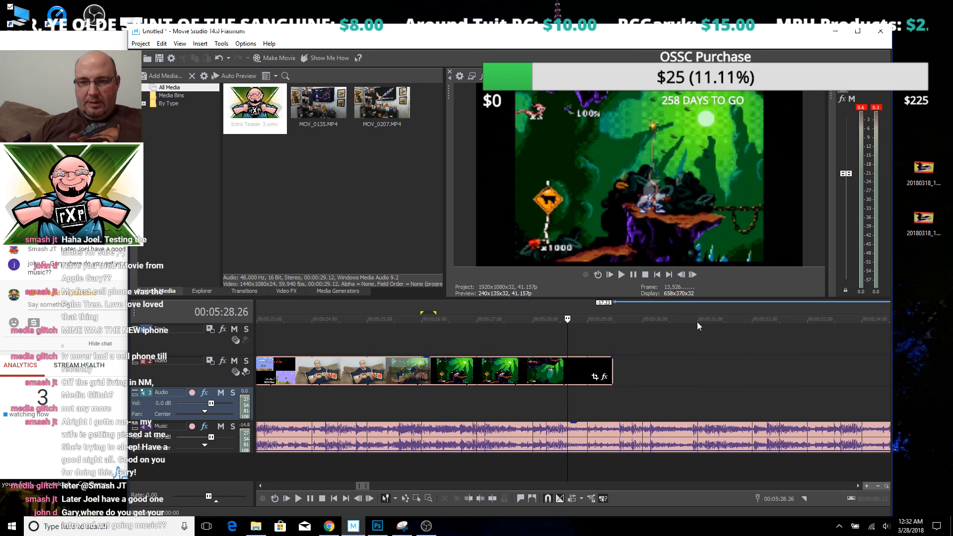
Advance frame by frame to the intro video's last picture at 00:05:29.15 and trim the clip's end there to remove the black tail
key("Right")
key("Right")
key("Right")
key("Right")
key("Right")
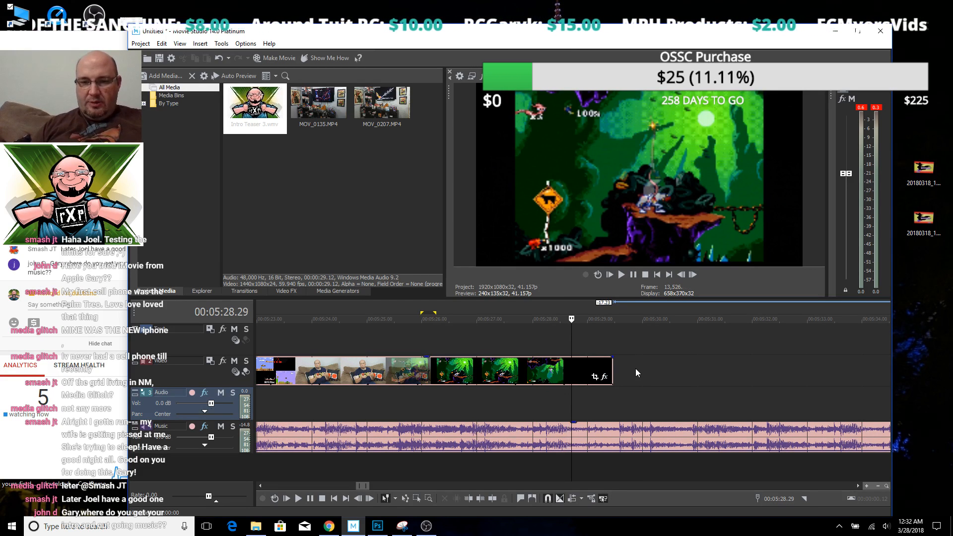
key("Right")
key("Right")
key("Right")
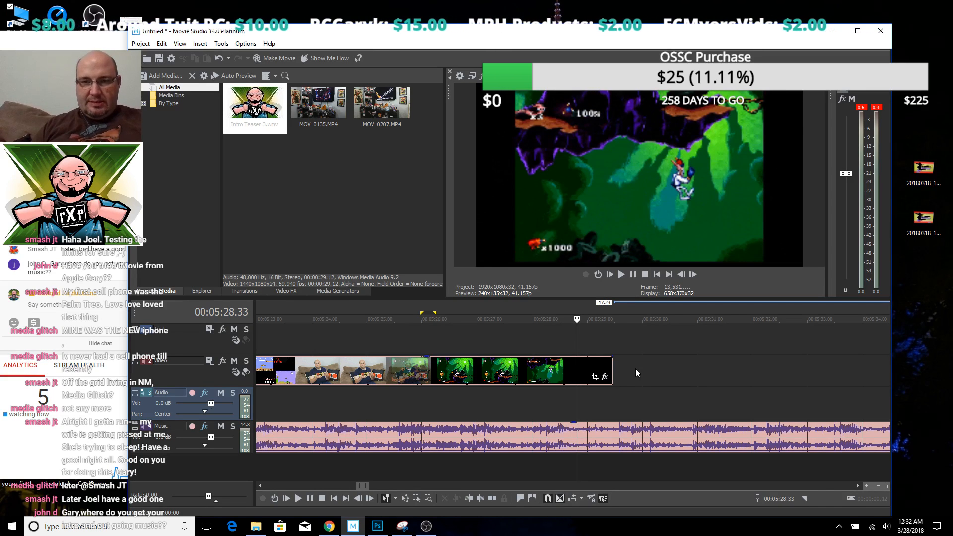
key("Right")
key("Right")
key("Right")
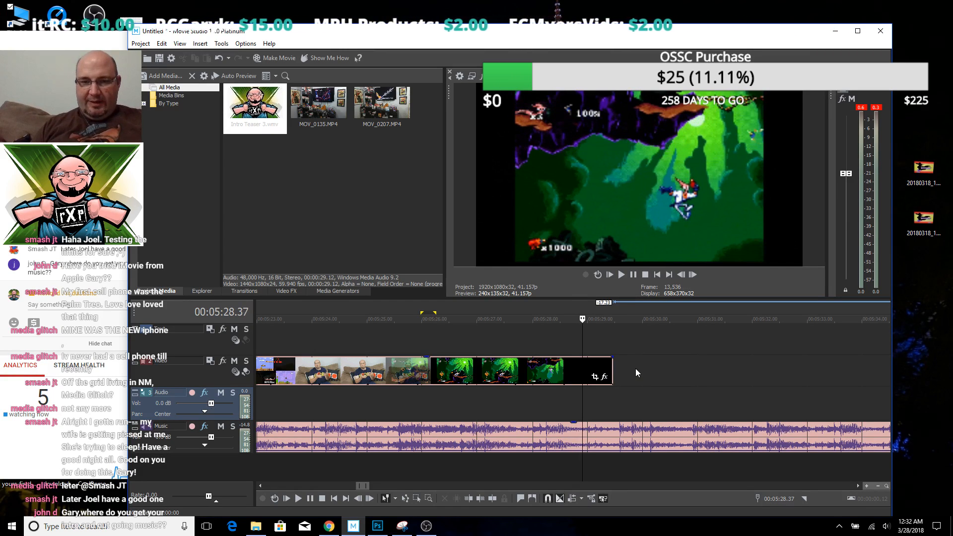
key("Right")
key("Right")
key("Right")
key("Right")
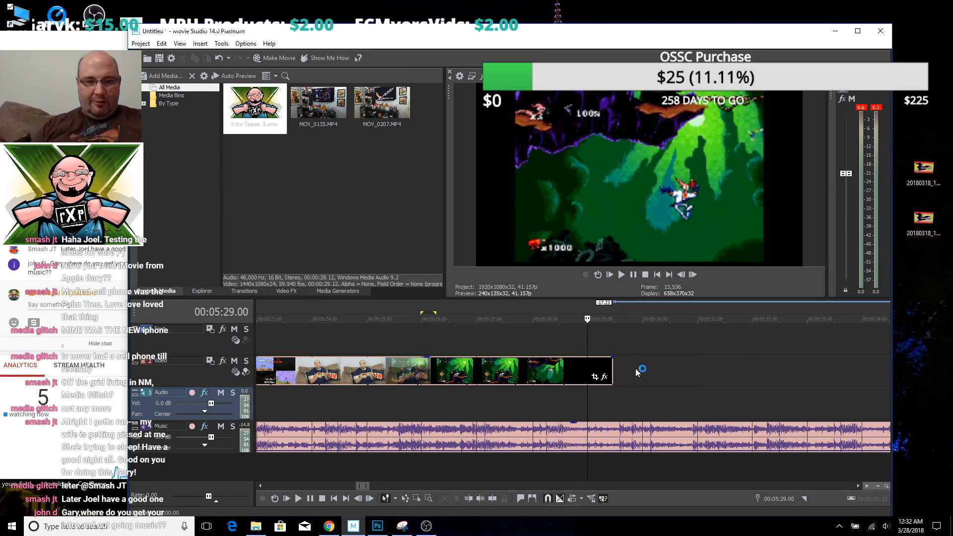
key("Right")
key("Right")
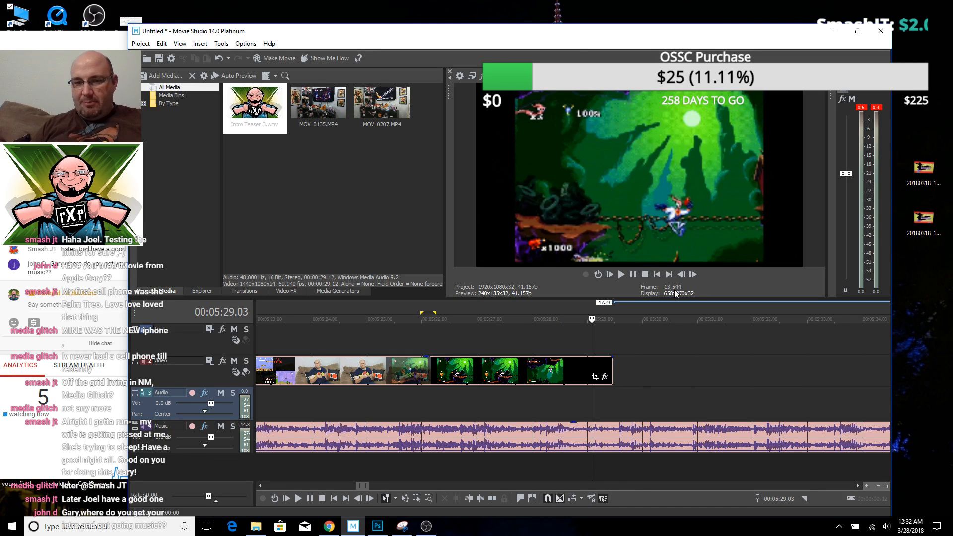
key("Right")
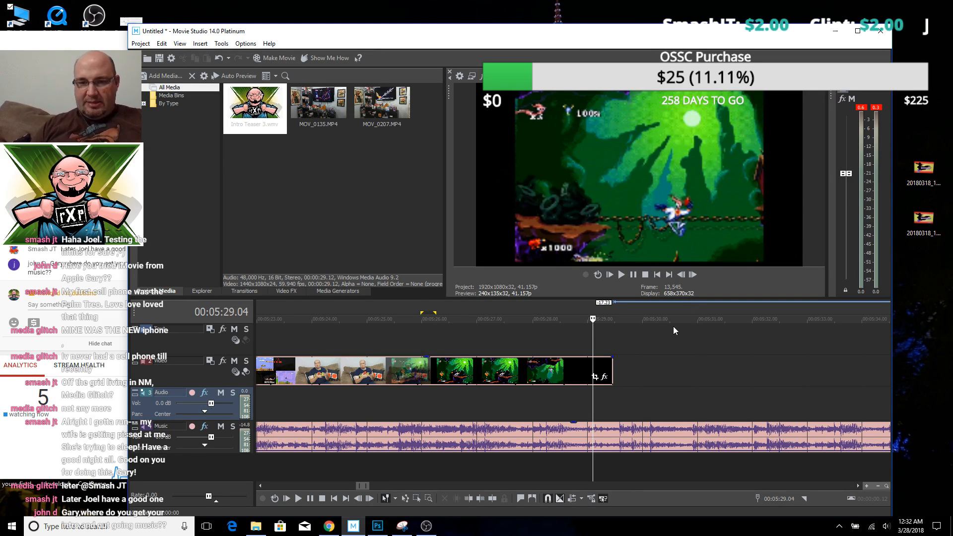
key("Right")
key("Right")
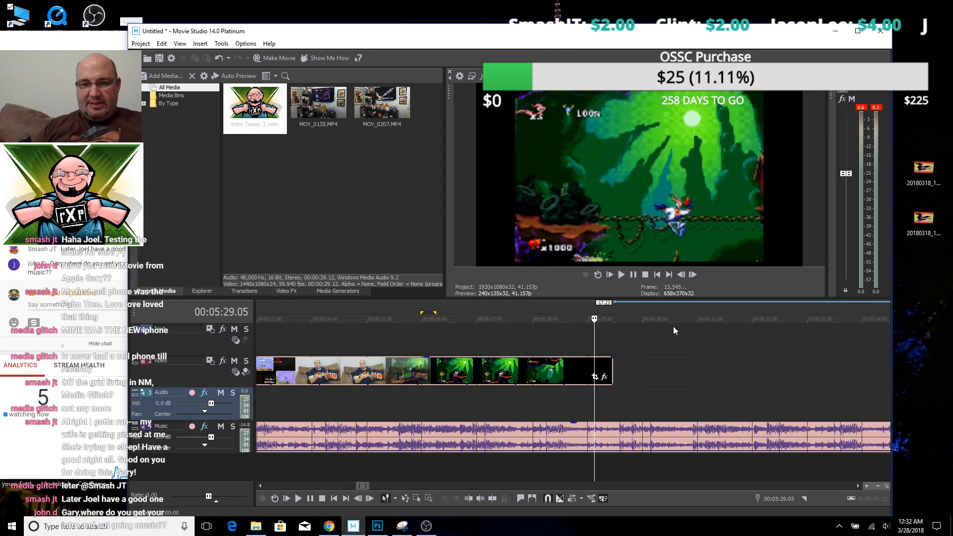
key("Right")
key("Right")
key("Right")
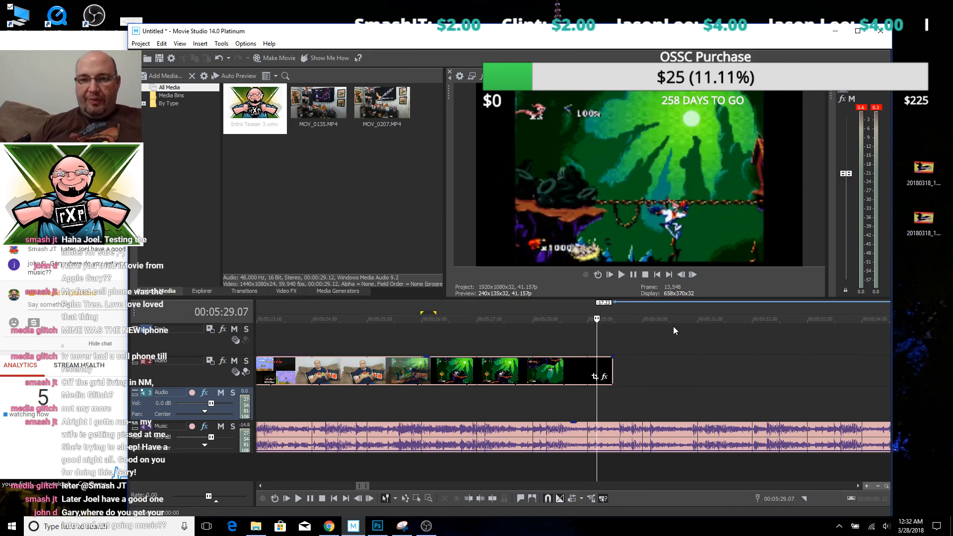
key("Right")
key("Right")
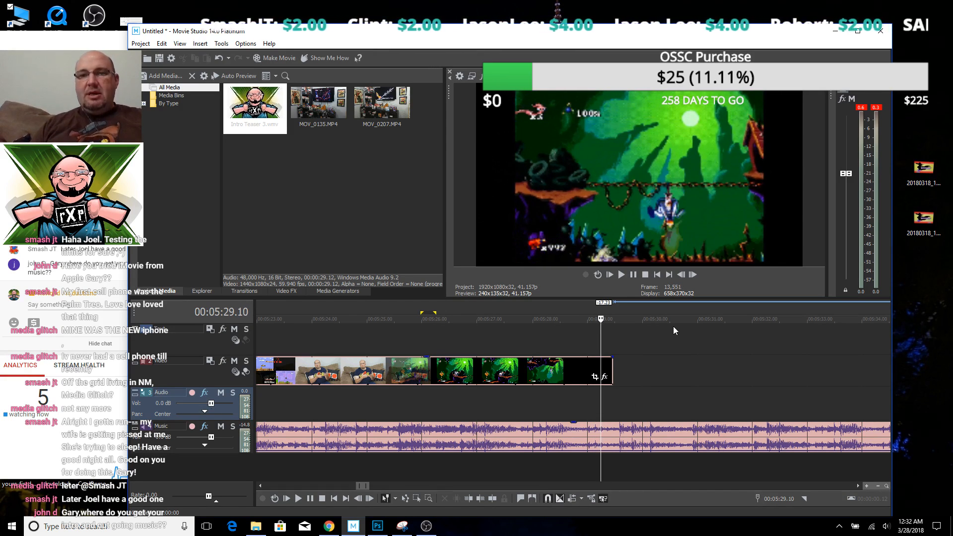
key("Right")
key("Right")
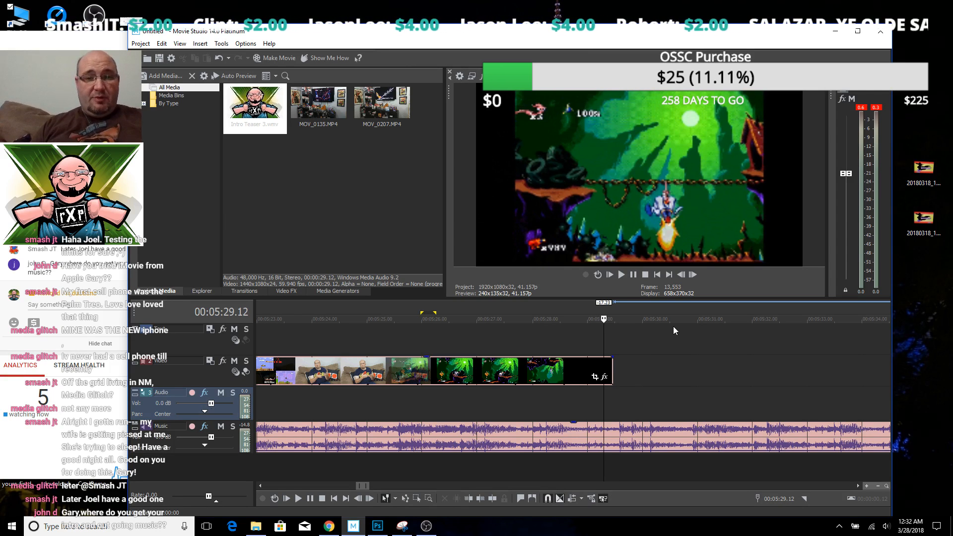
key("Right")
key("Right")
key("Right")
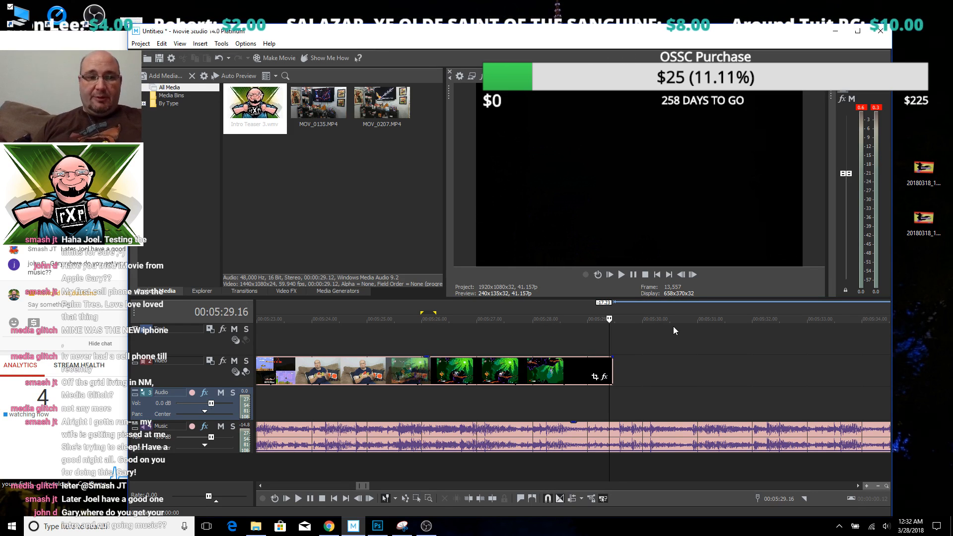
key("Left")
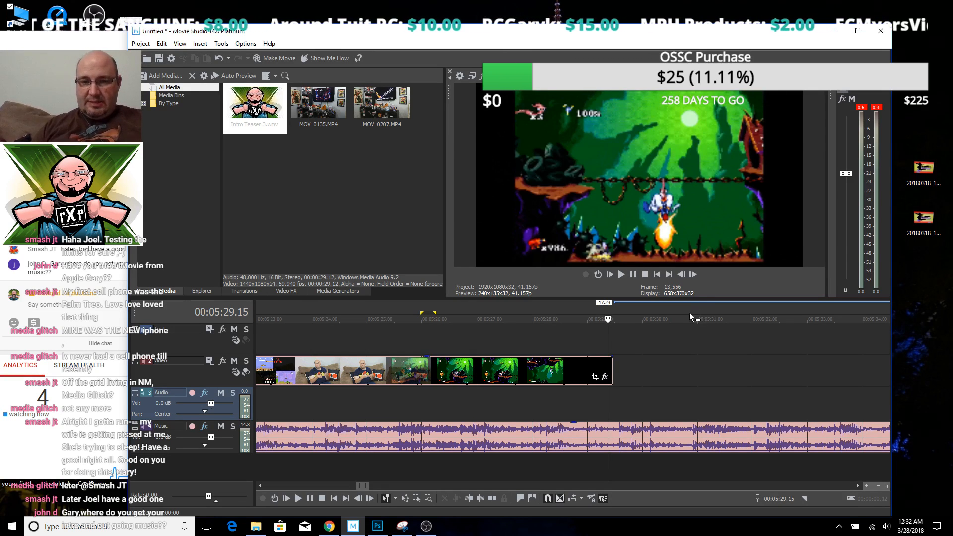
left_click_drag(612, 364, 606, 367)
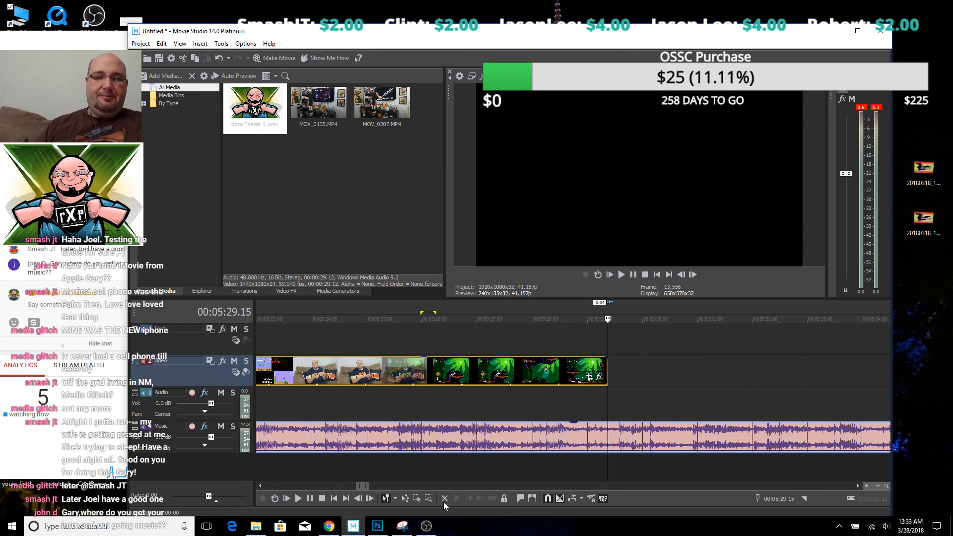
Add the CharJenPro Supercharger splash image from the CHARJENPRO 90W SUPER CHARGER folder to the video track, a few seconds after the intro
scroll(621, 395, "down", 3)
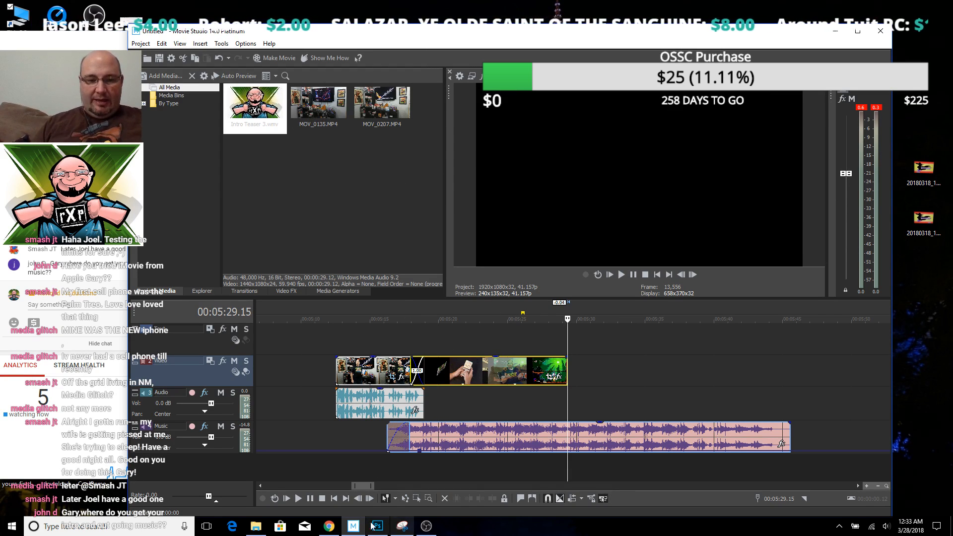
left_click(258, 526)
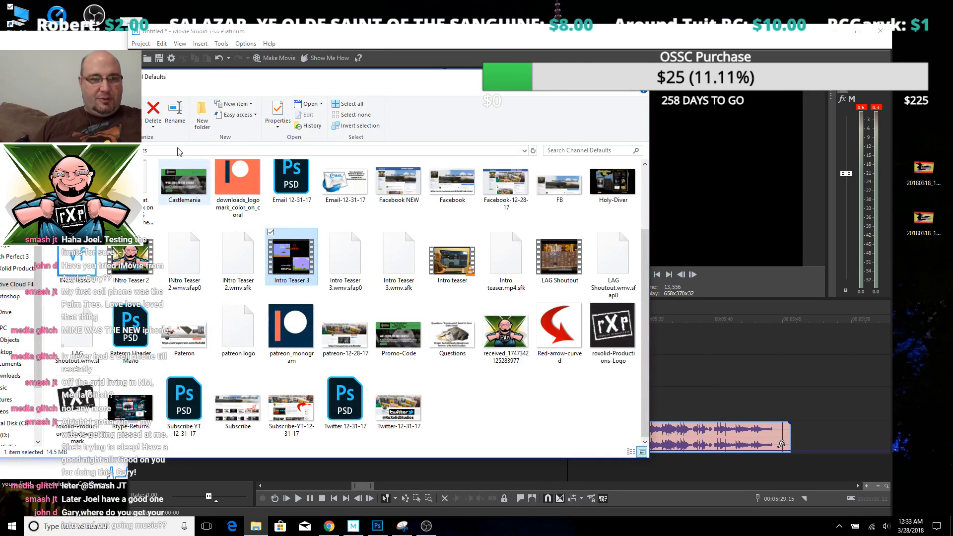
left_click(72, 151)
double_click(177, 210)
left_click(83, 258)
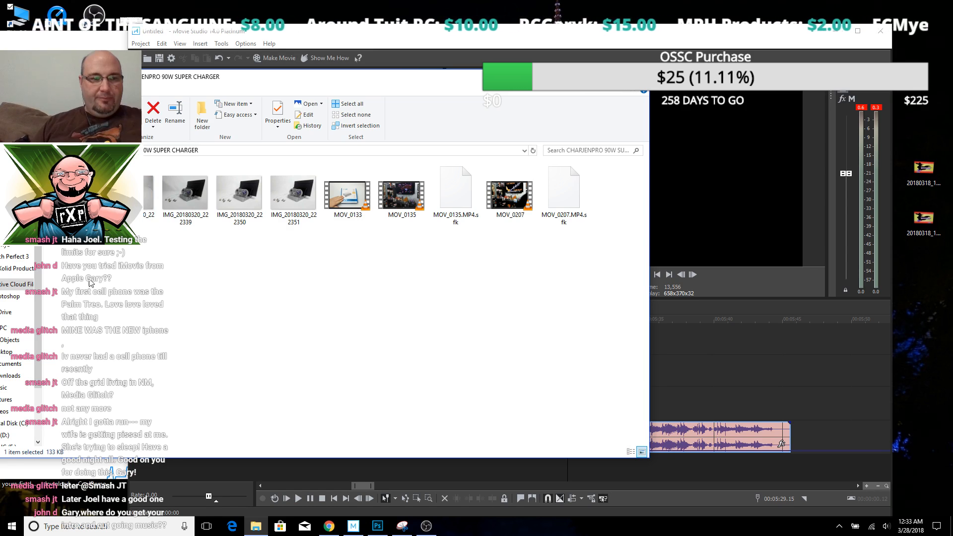
left_click_drag(83, 258, 667, 392)
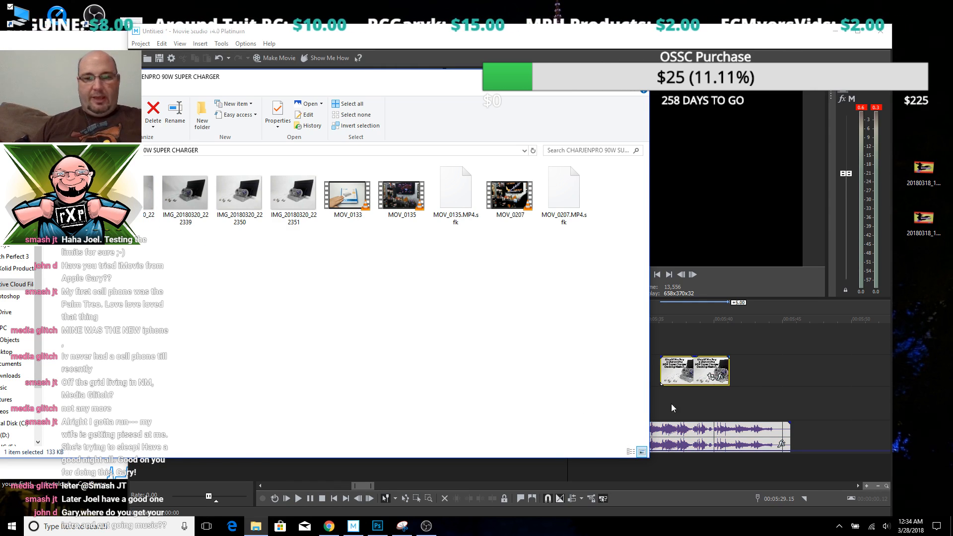
Move the splash image earlier on the video track so it overlaps the end of the intro with a 1-second crossfade
left_click(700, 406)
left_click_drag(664, 350, 727, 351)
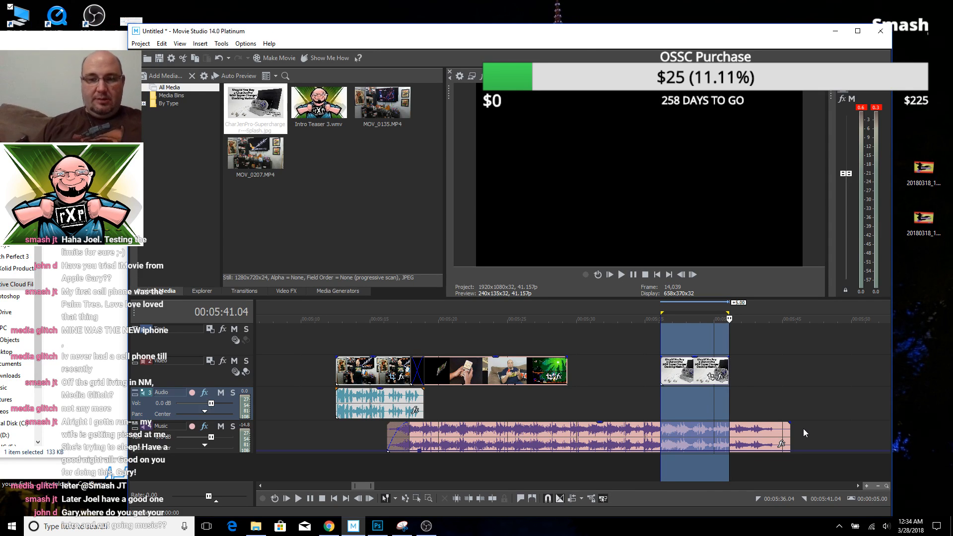
left_click_drag(688, 371, 587, 381)
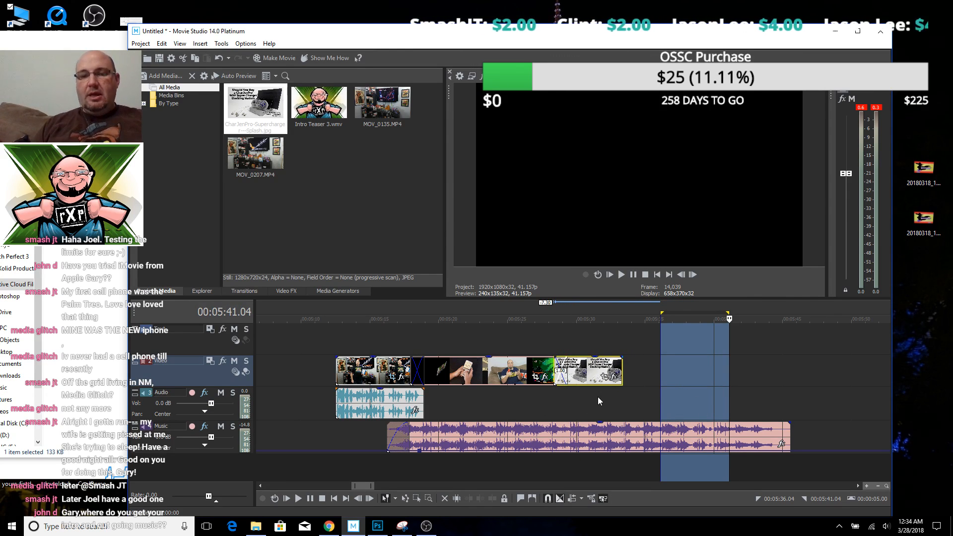
Add volume envelope points to the music near 00:05:19 and the splash image's end, and raise the section between them to 0.0 dB
left_click(621, 392)
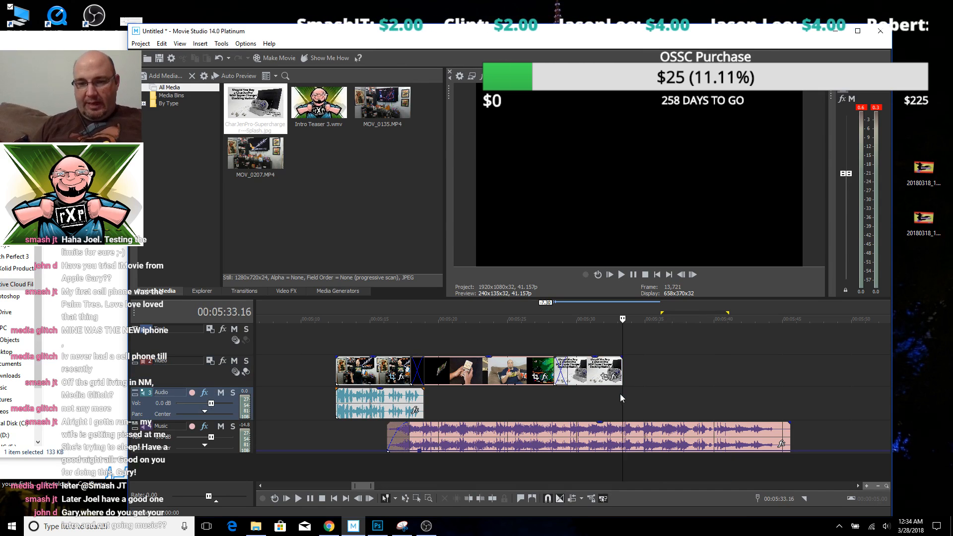
left_click(622, 455)
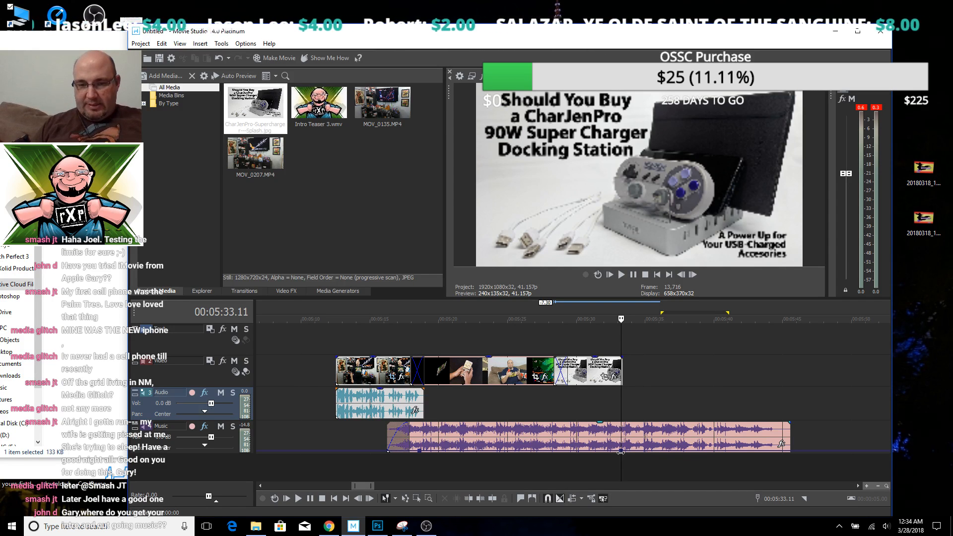
left_click(615, 455)
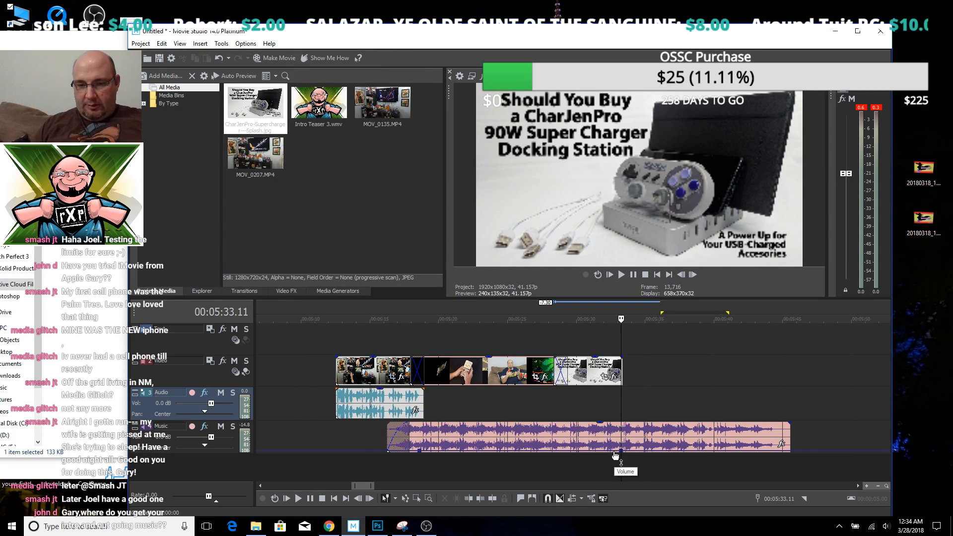
left_click(427, 453)
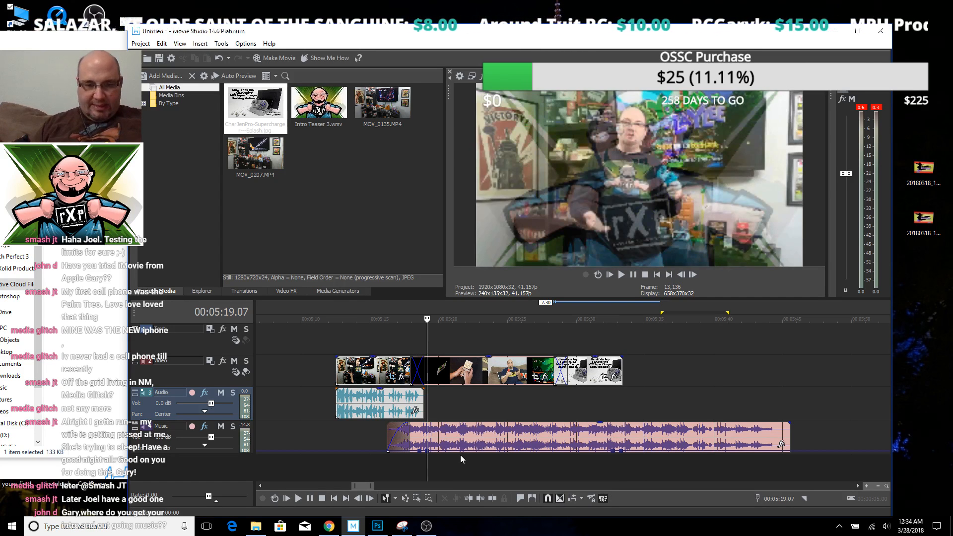
left_click_drag(463, 454, 464, 440)
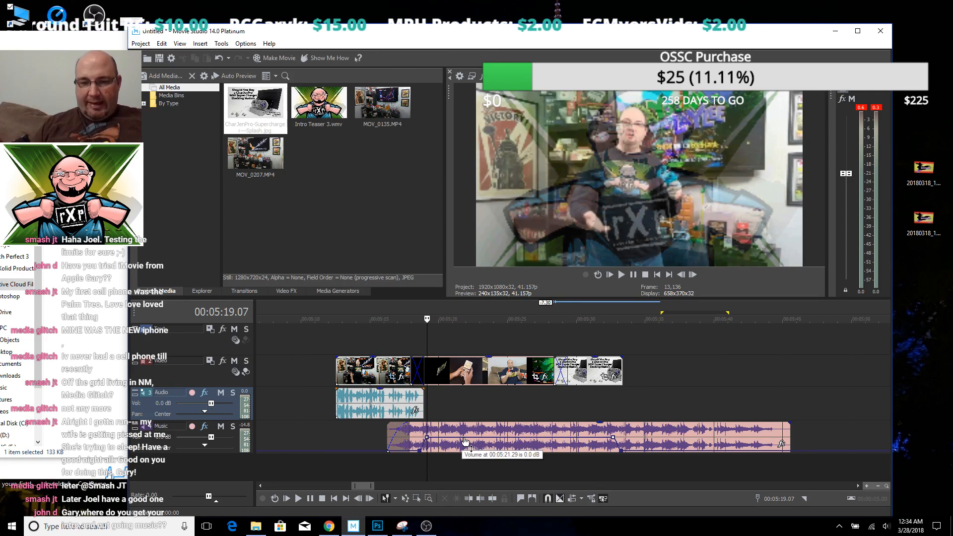
Play from 00:05:15.00 to review the music level through the intro
left_click(368, 434)
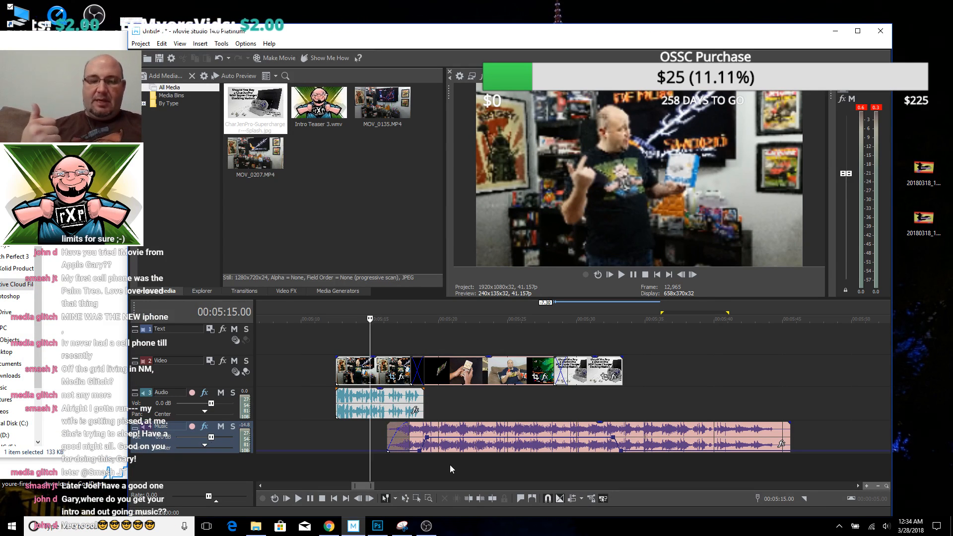
key("space")
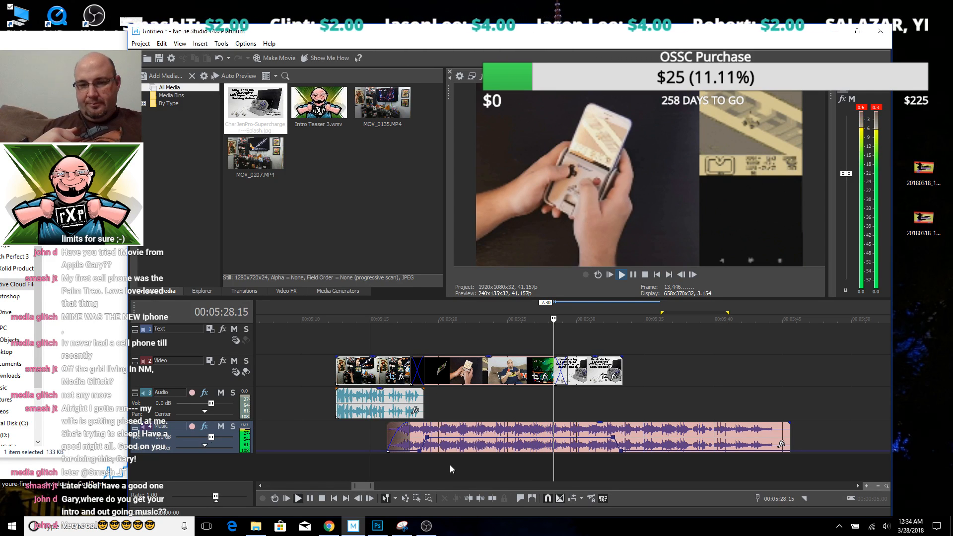
key("space")
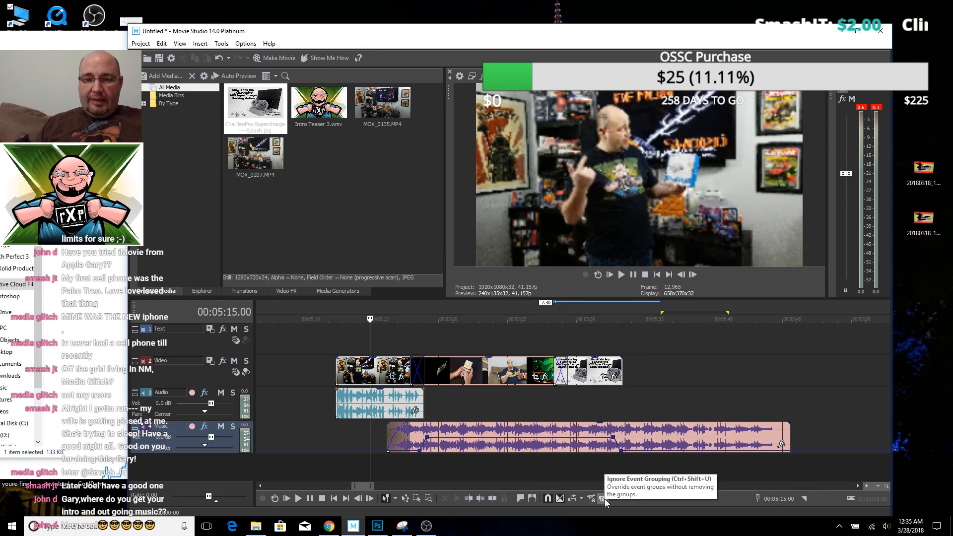
Move the main review clip with its audio earlier so it starts just after the splash image's end at 00:05:33.16
scroll(746, 397, "down", 5)
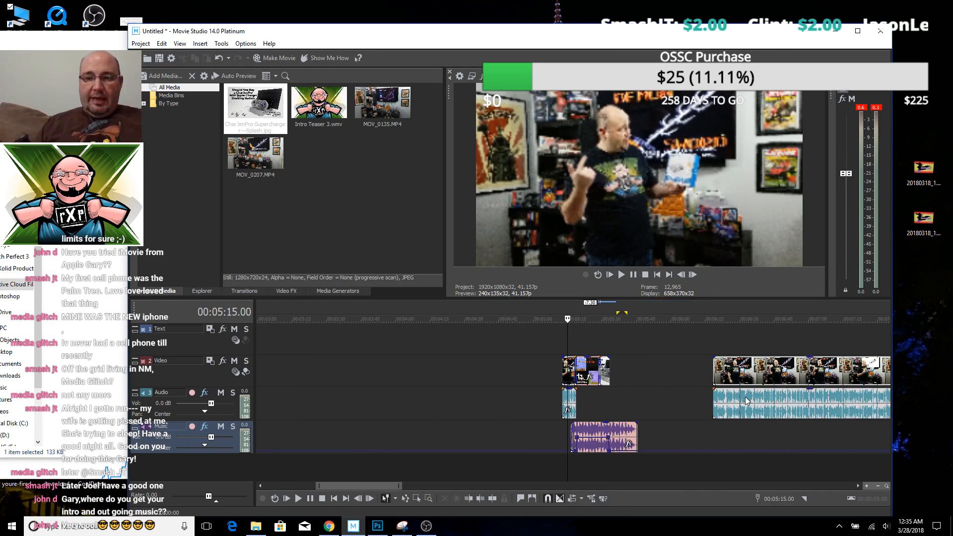
left_click_drag(745, 397, 687, 404)
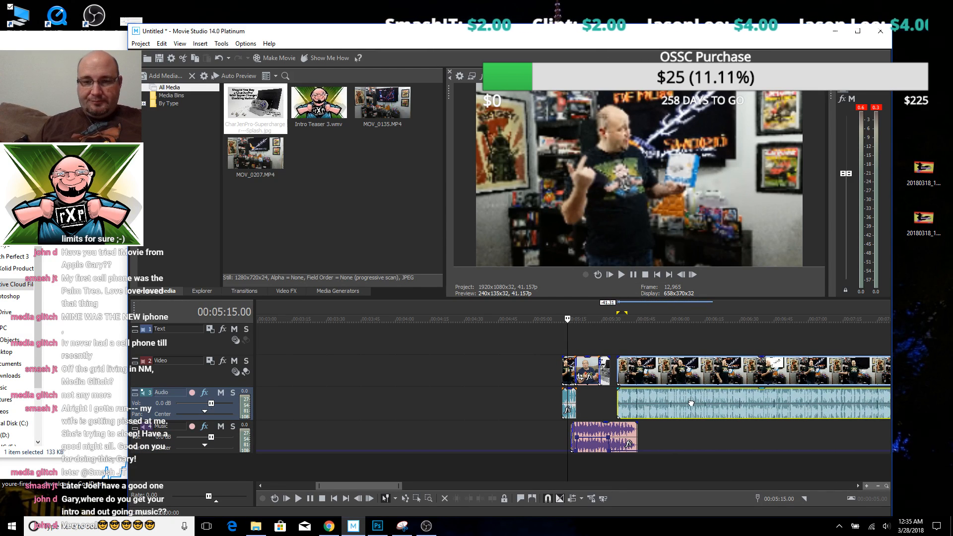
left_click(612, 407)
scroll(612, 407, "up", 8)
left_click_drag(771, 407, 639, 410)
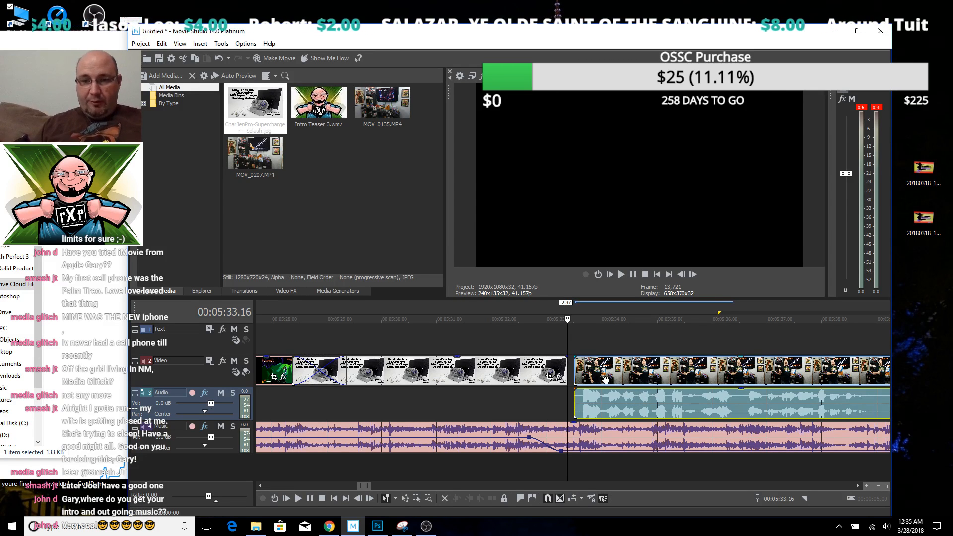
Trim 4 seconds off the start of the review clip's video only, and move the clip so its audio starts with the splash image
left_click_drag(576, 374, 797, 386)
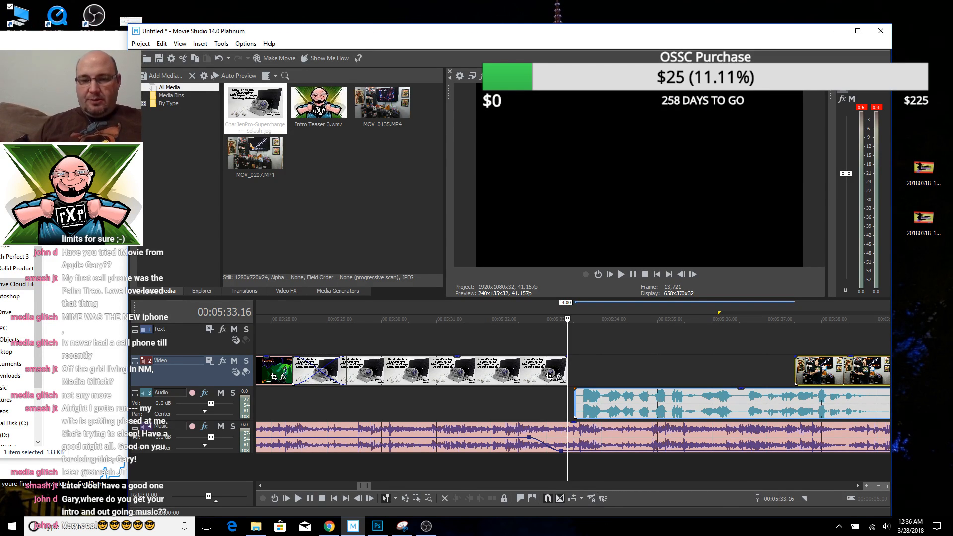
scroll(688, 460, "down", 3)
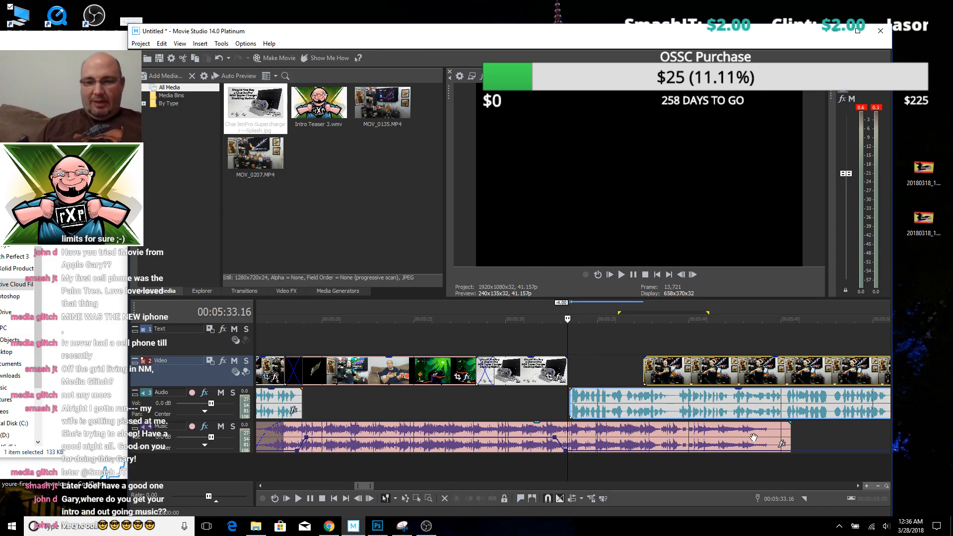
left_click_drag(773, 414, 683, 420)
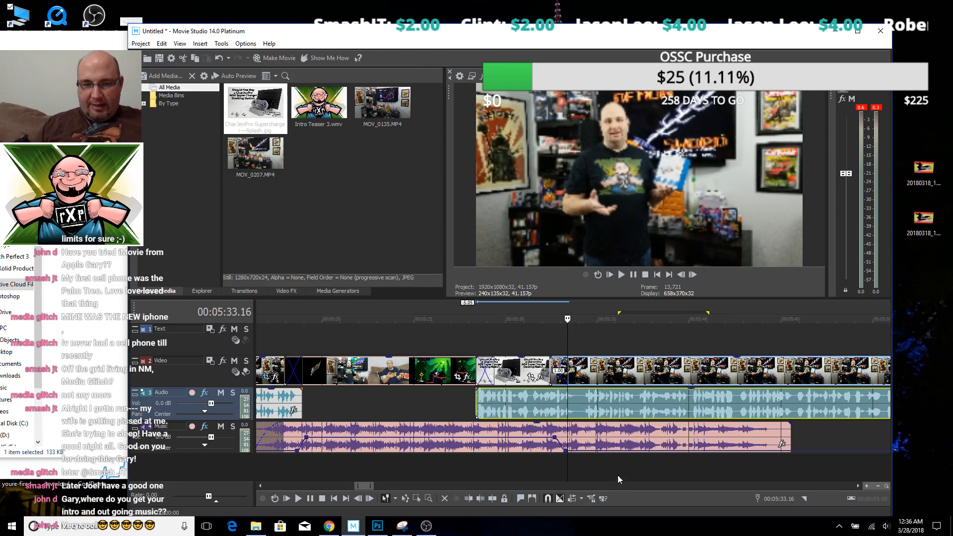
left_click(478, 400)
scroll(478, 400, "up", 5)
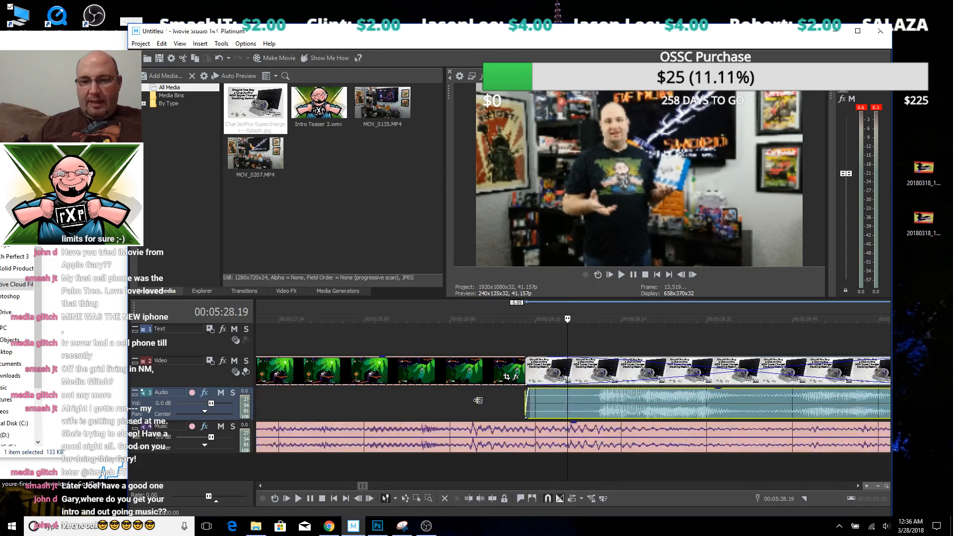
scroll(511, 443, "down", 4)
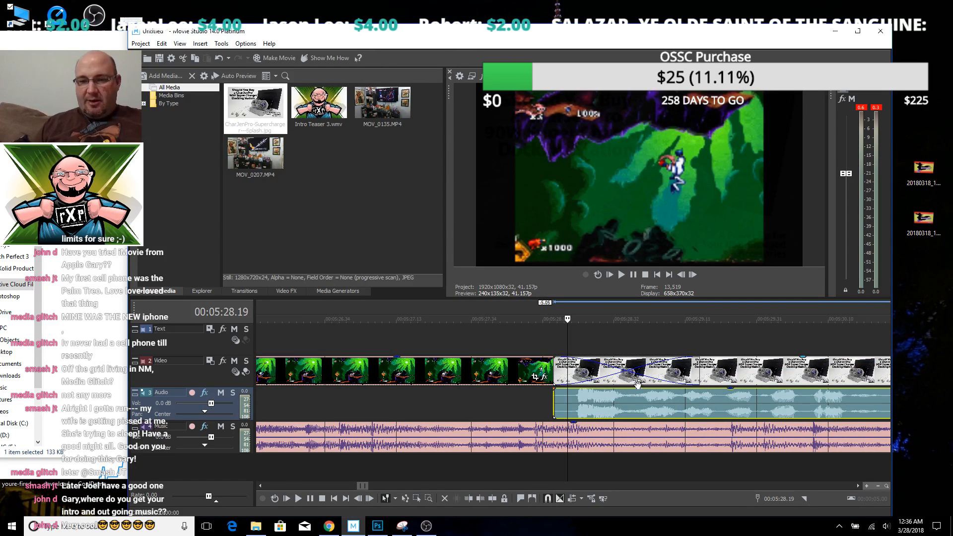
Play from 00:05:27.41 to review the music level against the narration across the splash image
left_click(495, 406)
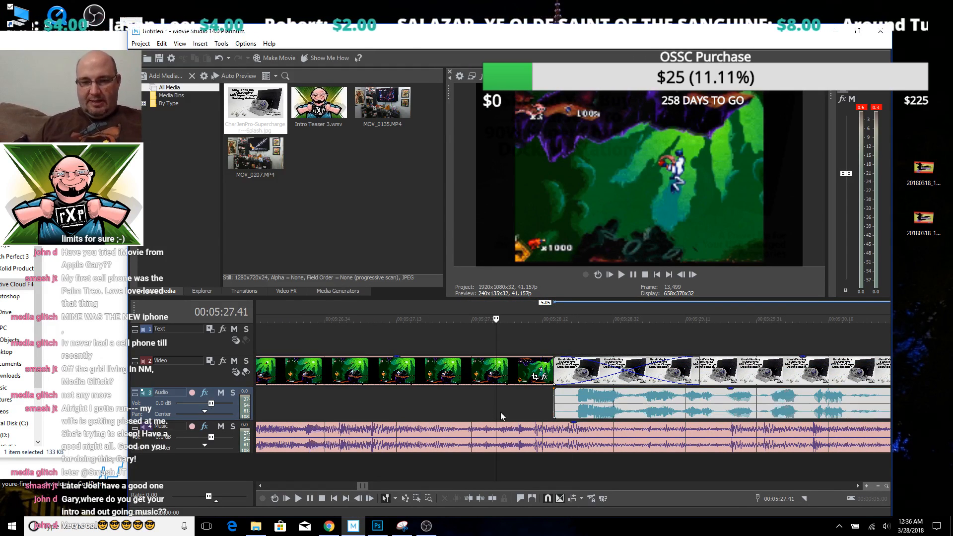
key("space")
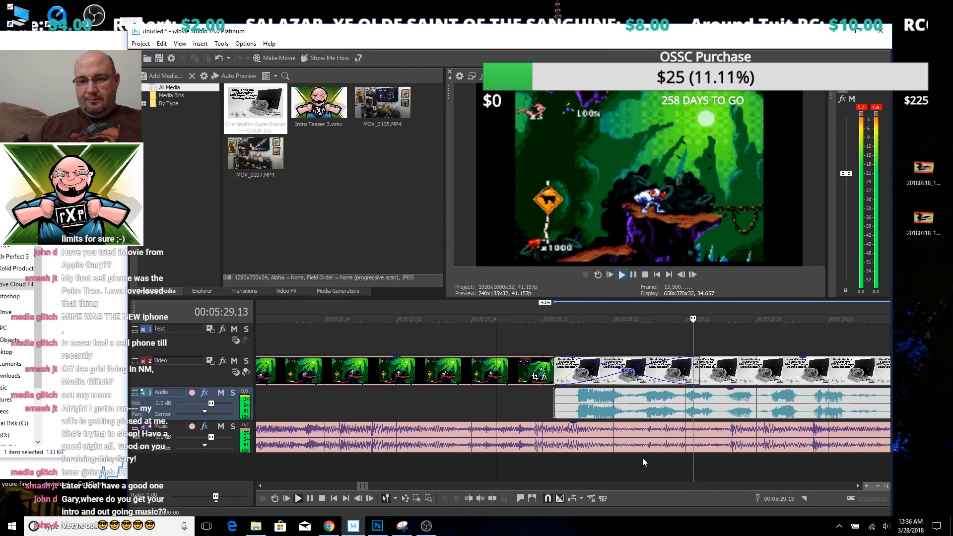
scroll(642, 457, "down", 3)
scroll(651, 456, "down", 2)
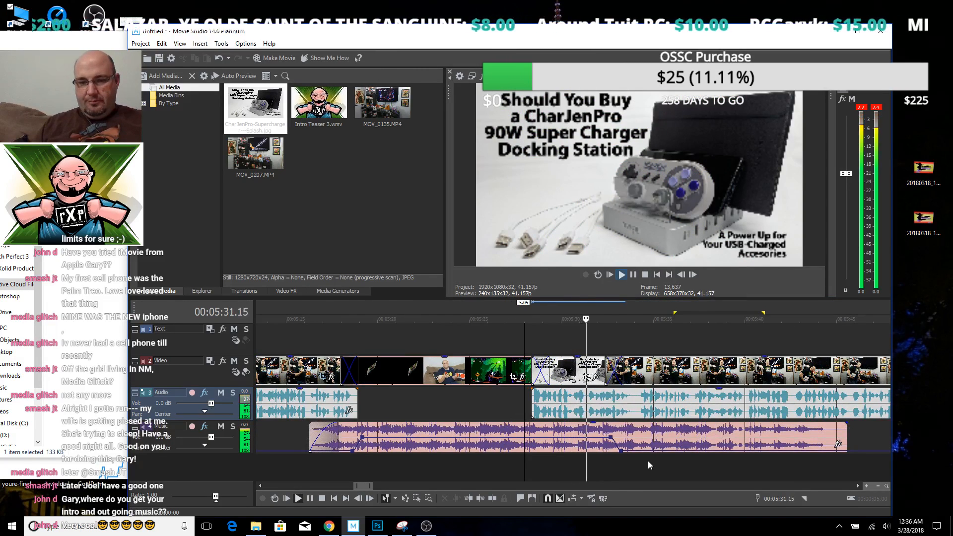
scroll(605, 464, "down", 2)
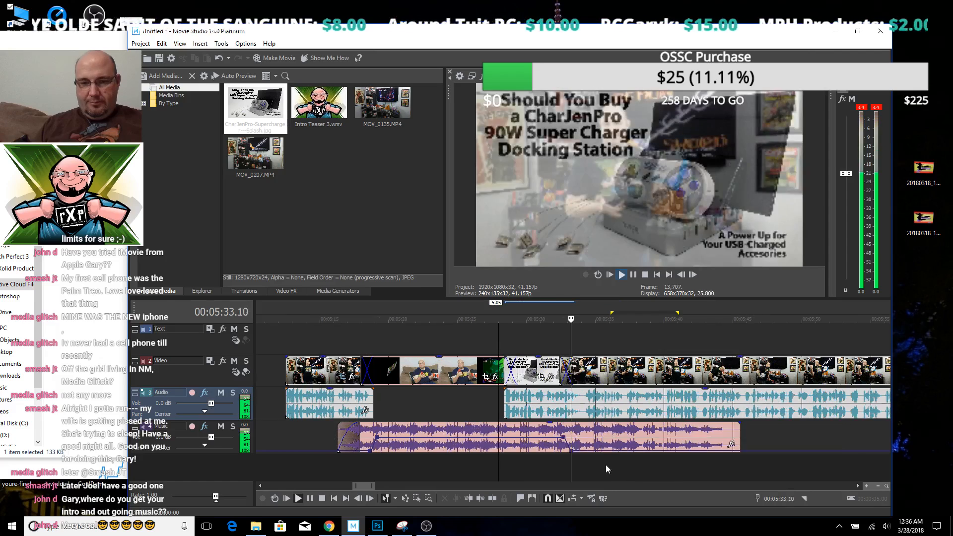
key("space")
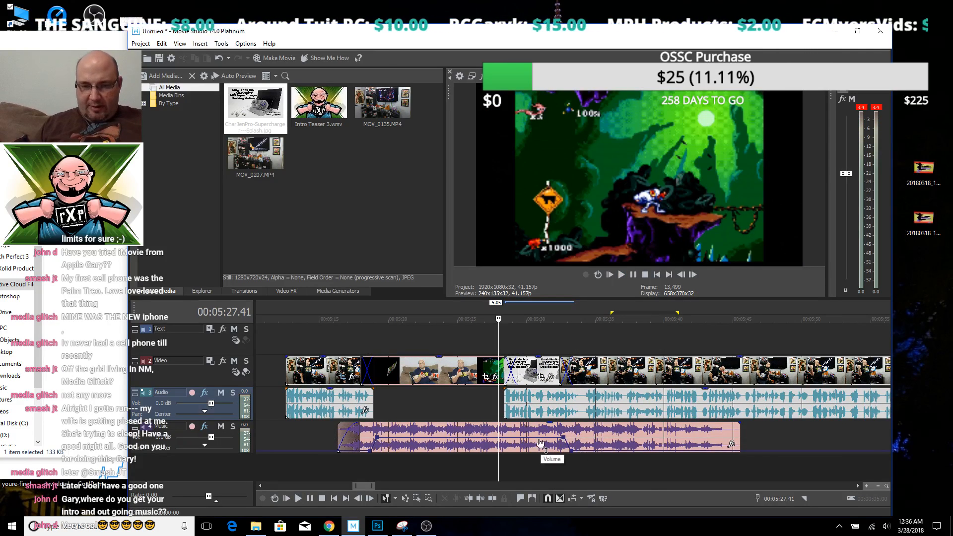
Delete the music's two raised volume envelope points, near the splash image's end and near 00:05:19
right_click(564, 438)
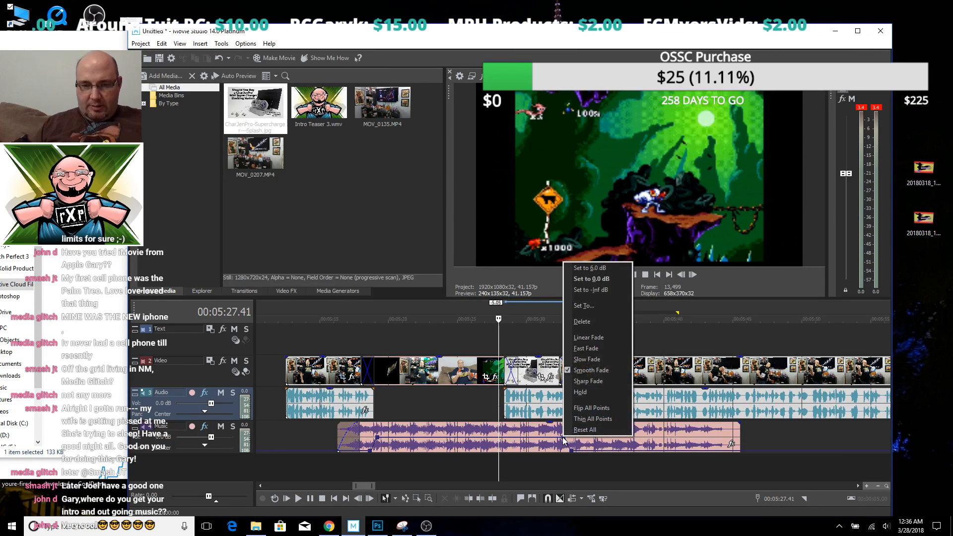
left_click(594, 322)
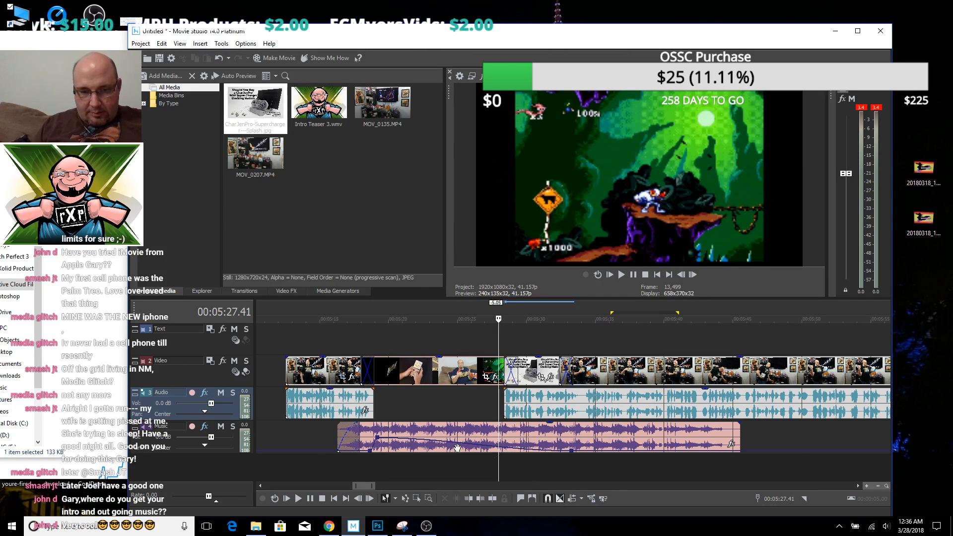
right_click(383, 439)
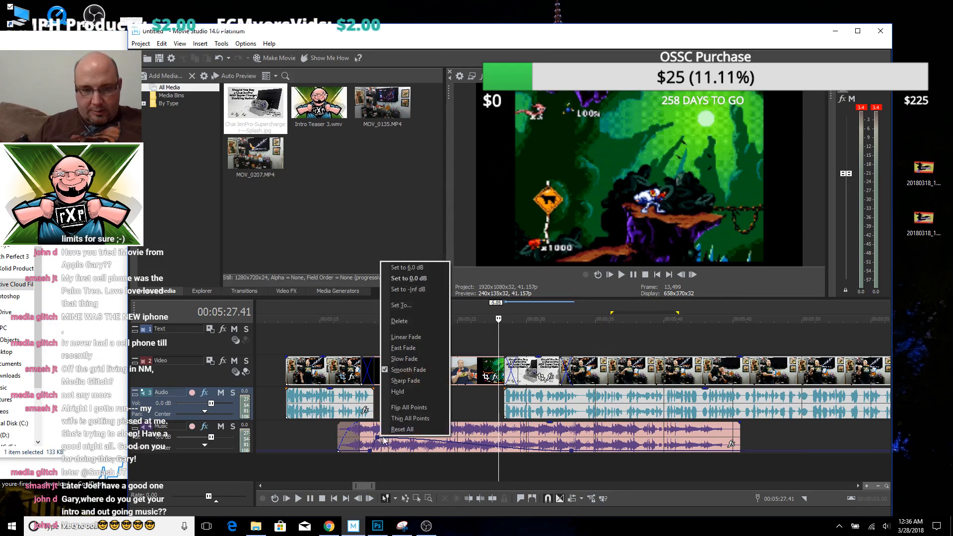
left_click(415, 322)
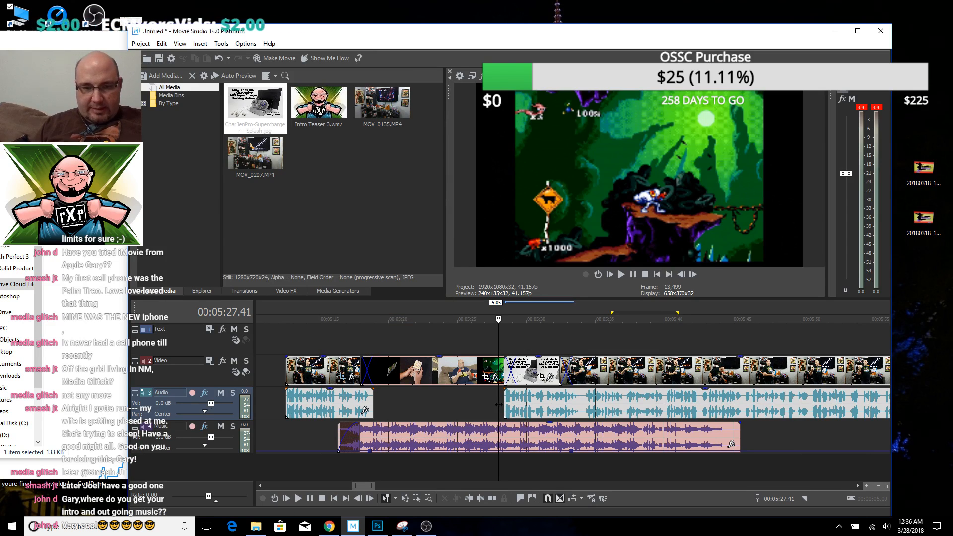
Add a music volume point at 00:05:28.29 and another at 00:05:19.00, and try raising the section between them
left_click(508, 453)
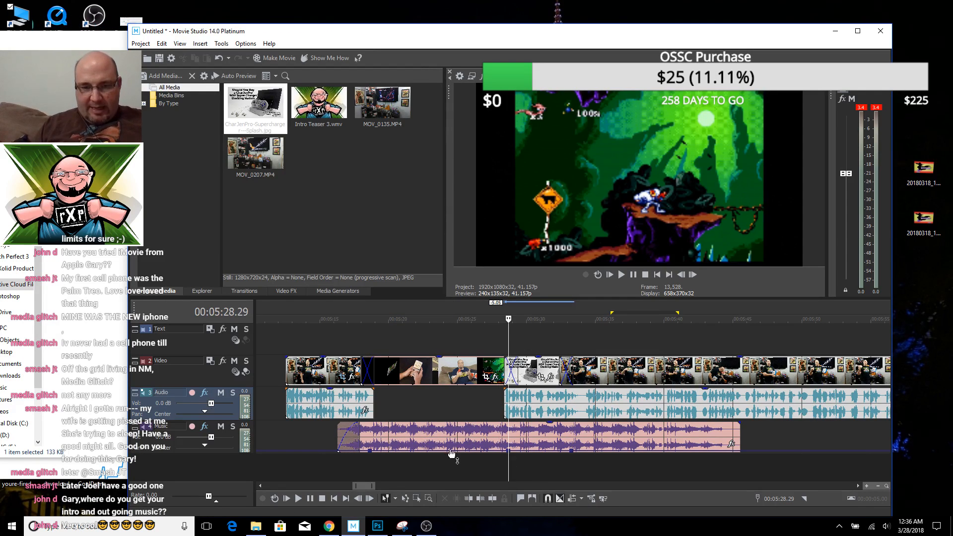
left_click(375, 453)
left_click_drag(397, 455, 399, 440)
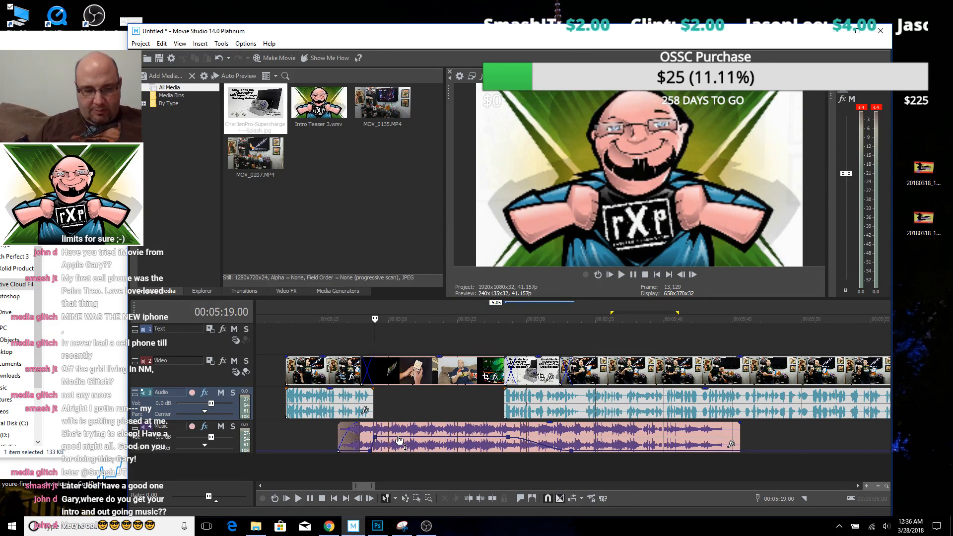
Delete the music's volume point at the splash image's end, add one at 00:05:28.02, and raise the section back to 00:05:19
right_click(572, 452)
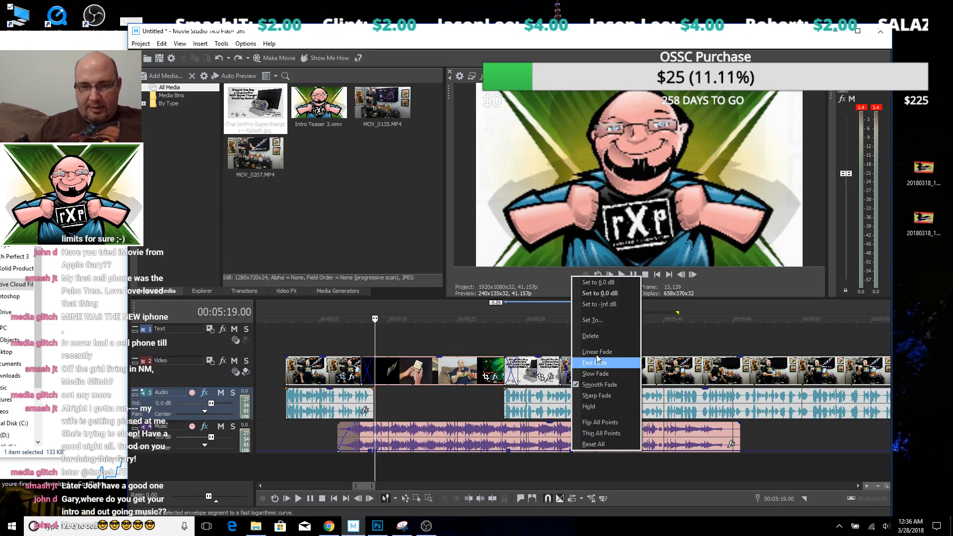
left_click(590, 336)
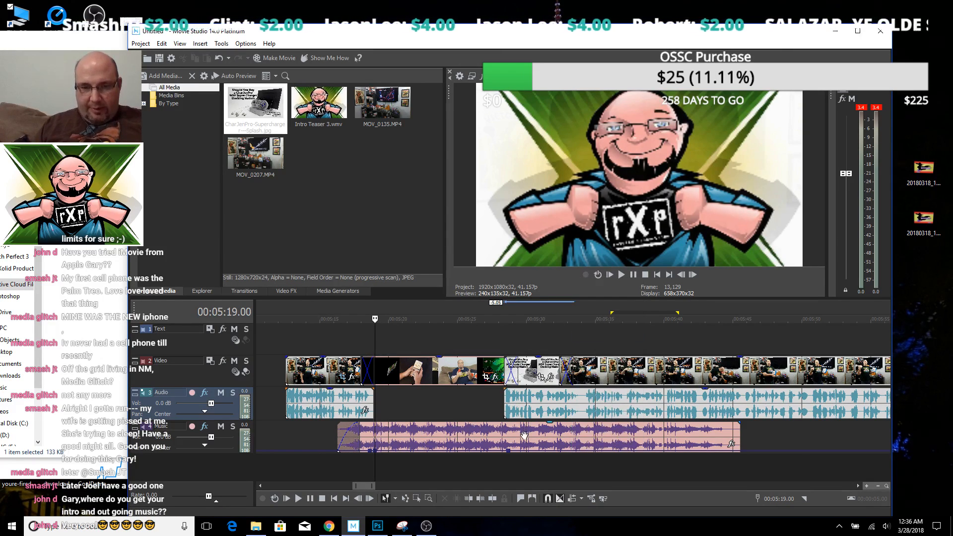
left_click(500, 449)
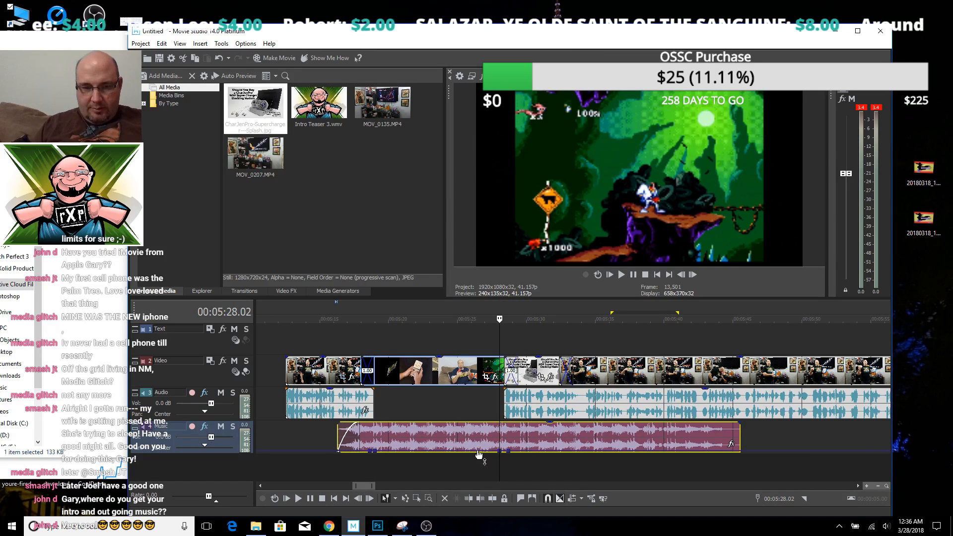
left_click_drag(478, 454, 481, 439)
scroll(481, 439, "up", 5)
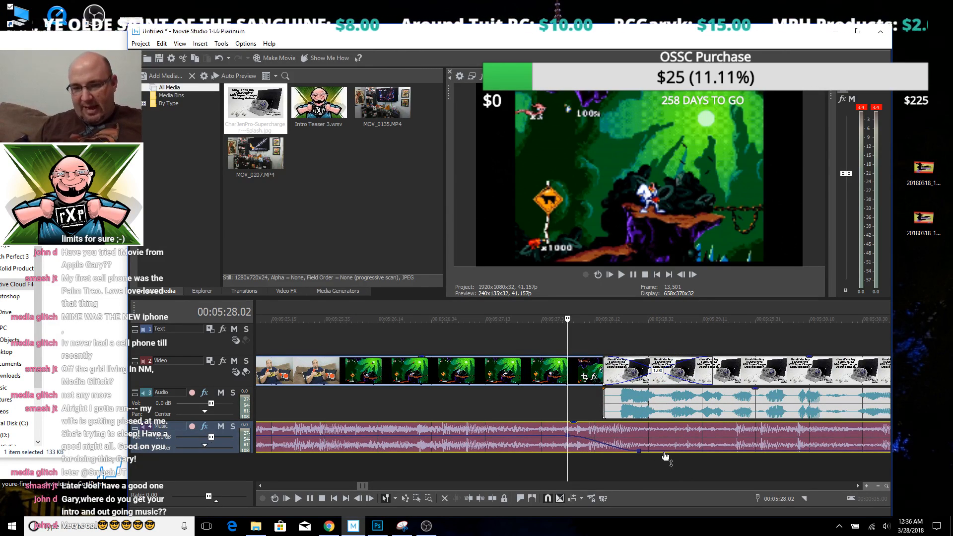
Play from 00:05:27.03 to review the music drop at the splash image, and check the stream chat in Chrome
scroll(458, 407, "down", 5)
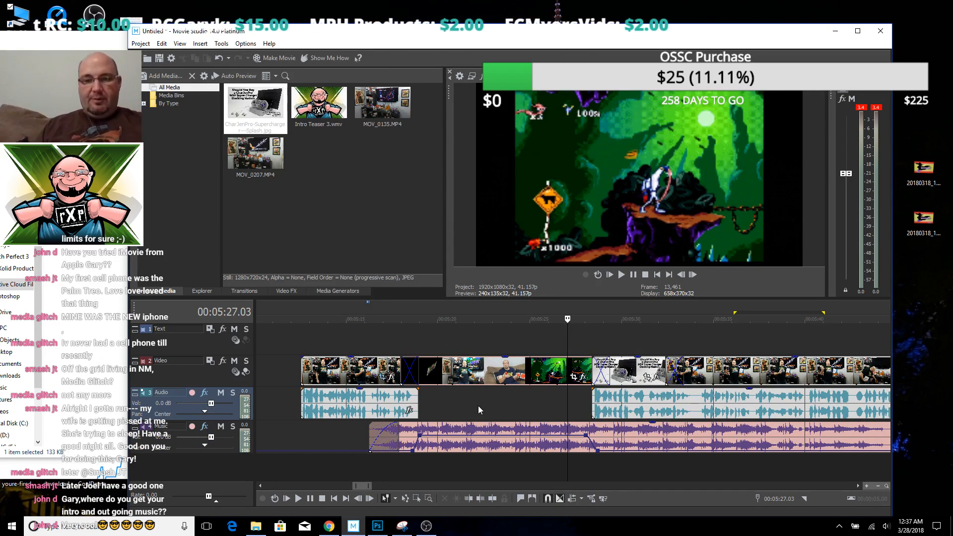
key("space")
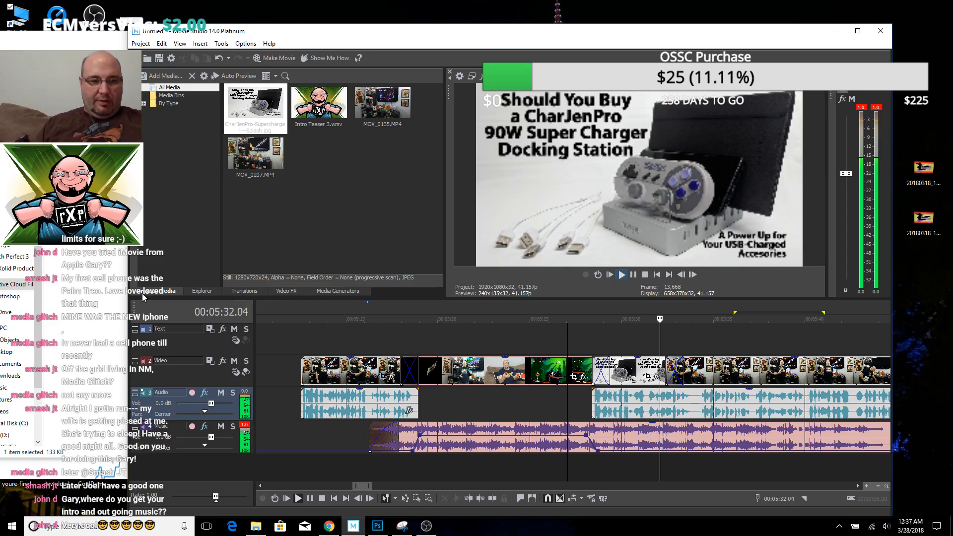
left_click(329, 526)
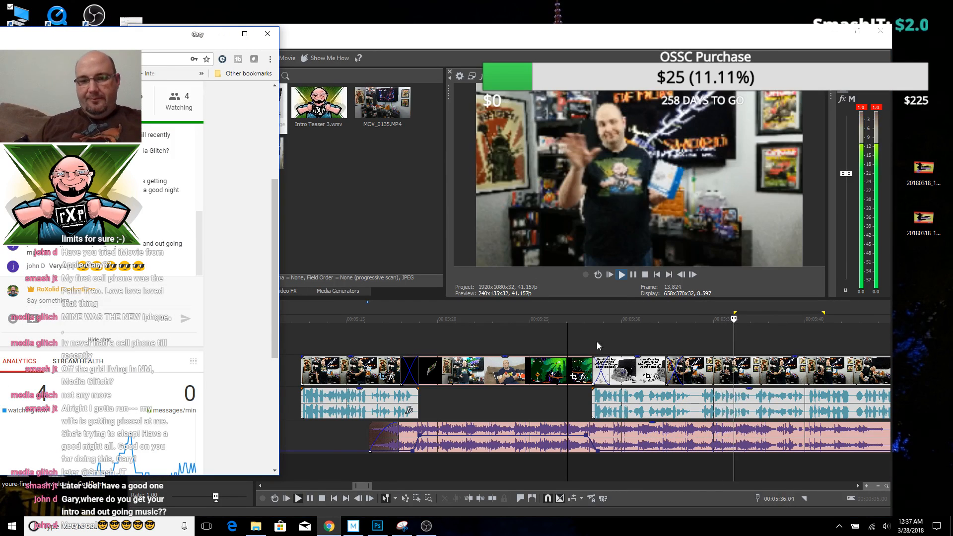
scroll(713, 410, "down", 5)
scroll(706, 425, "up", 5)
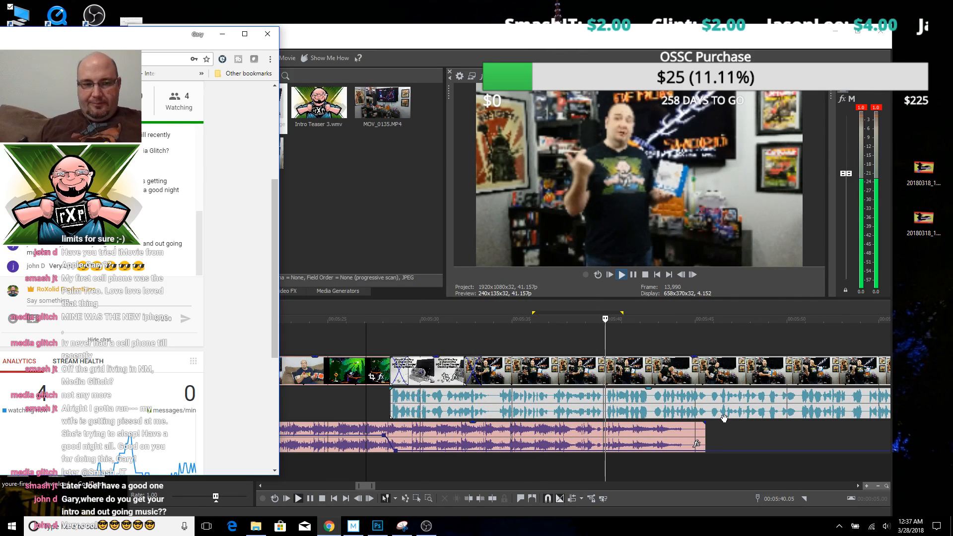
key("alt+Tab")
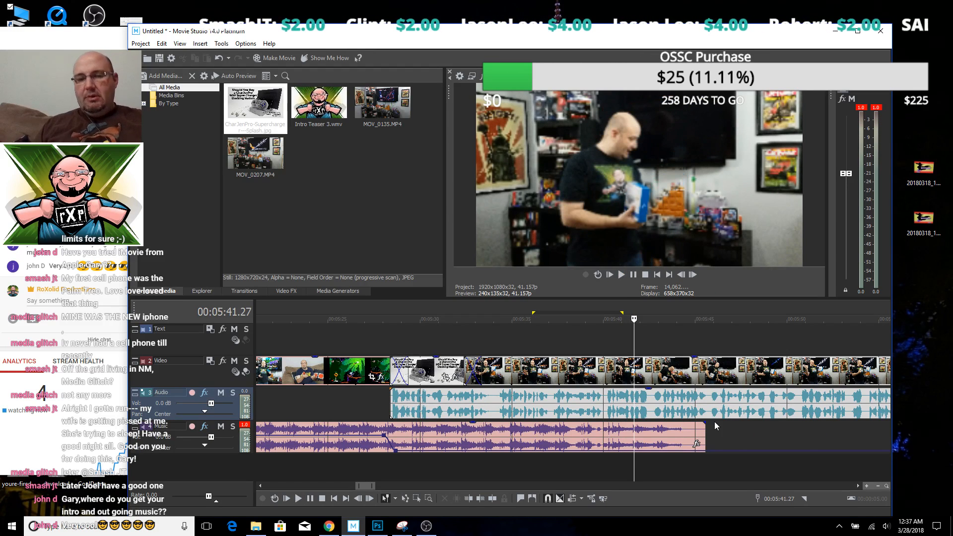
Mute the main audio track and play from 00:05:42.21 to hear the music's ending on its own
left_click(674, 440)
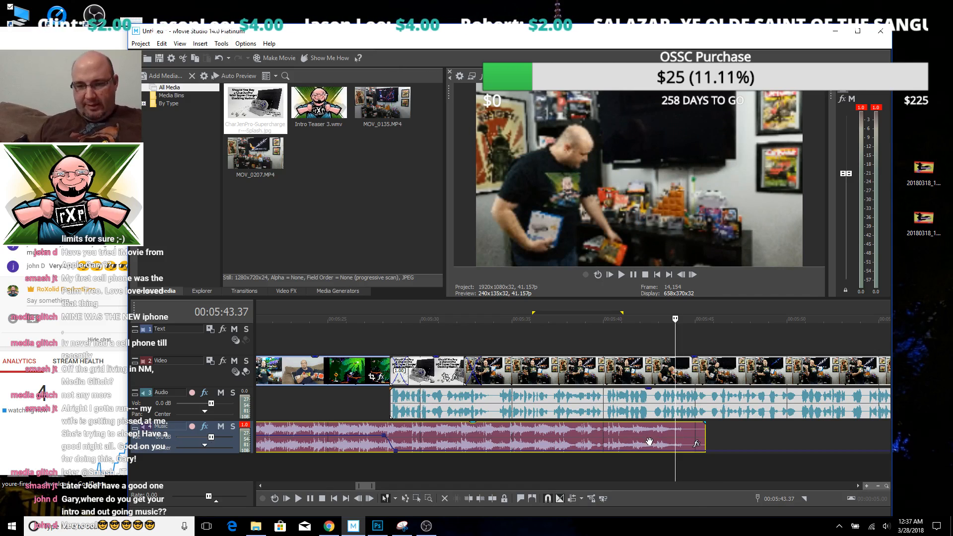
left_click(221, 392)
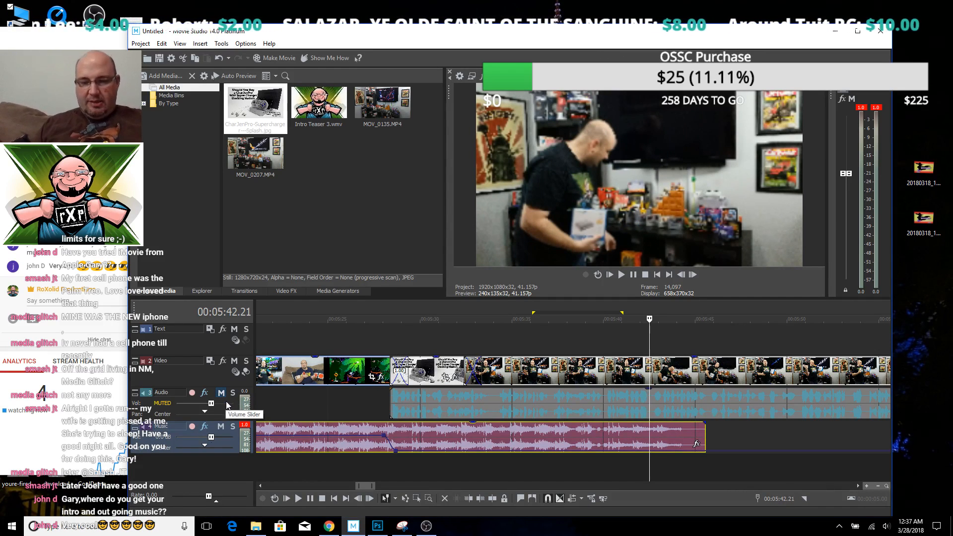
key("space")
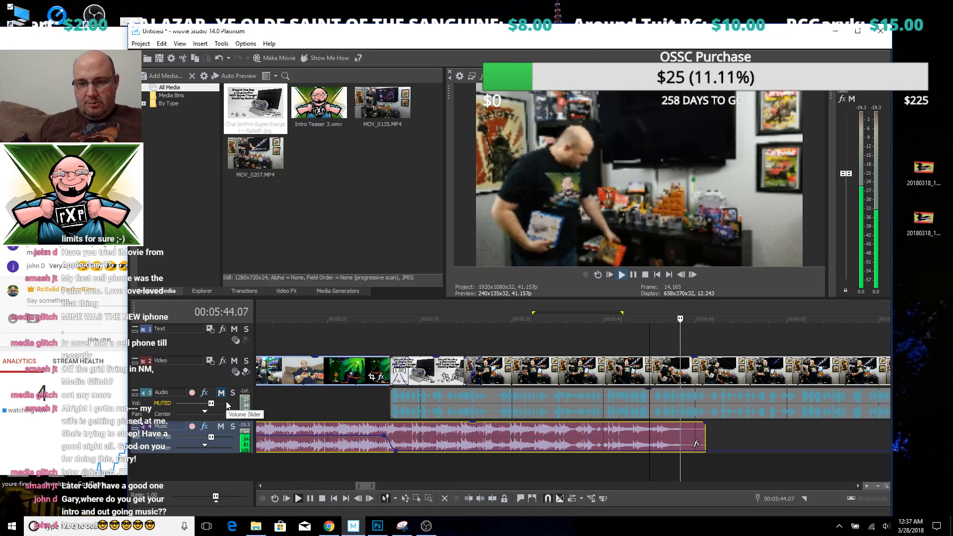
key("space")
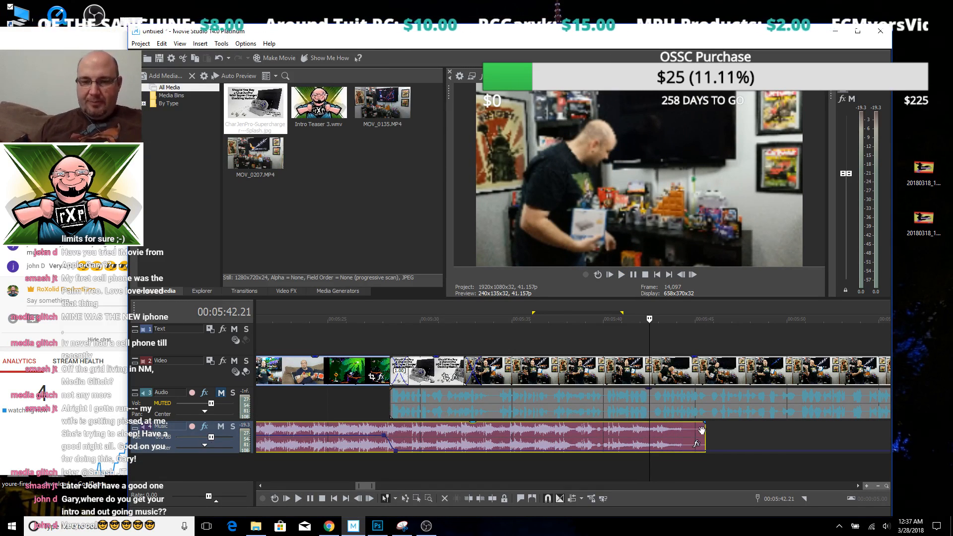
Trim the music's end to about 00:05:44, add a fade-out of about 4 seconds, and play it from 00:05:39.07
left_click_drag(703, 432, 608, 432)
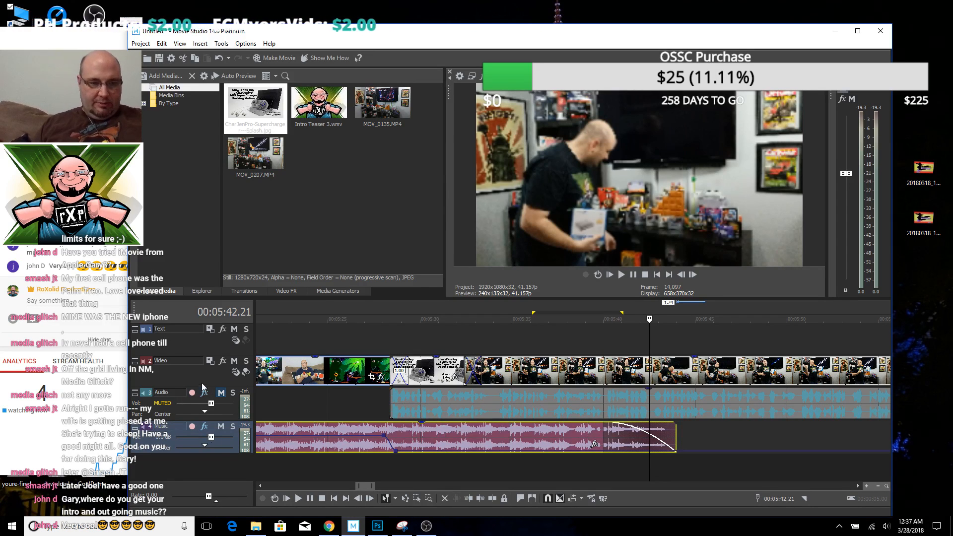
left_click(587, 436)
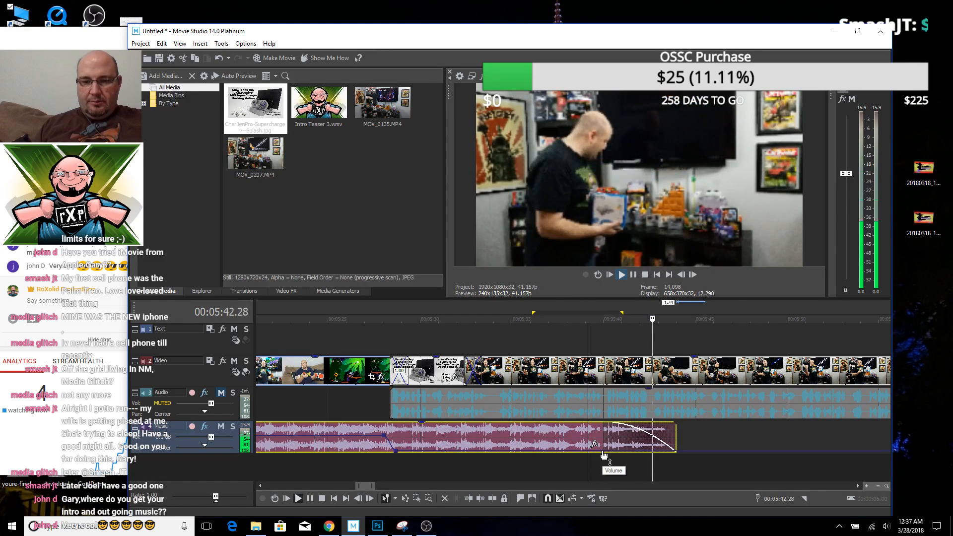
key("space")
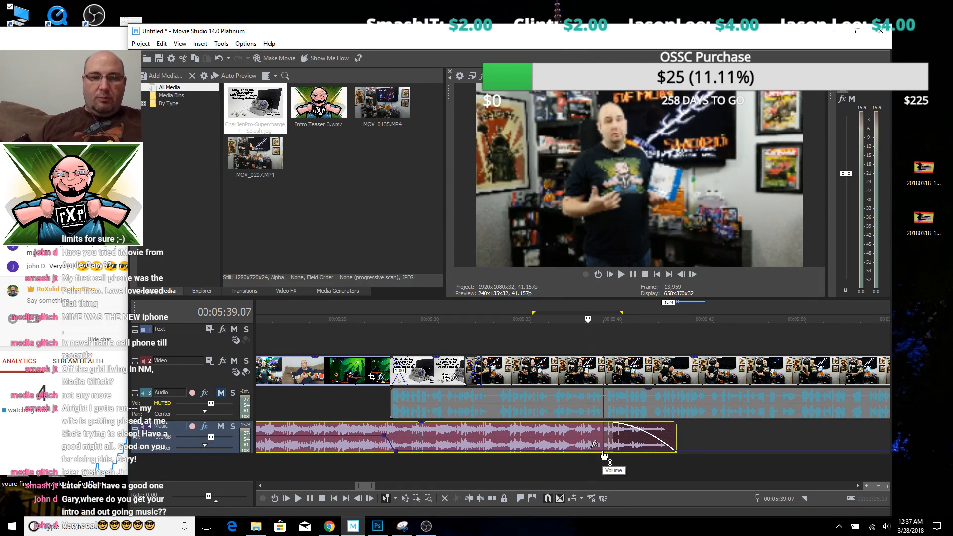
Unmute the main audio track and play from 00:05:34.19 to review the music fading out under the narration
left_click(220, 393)
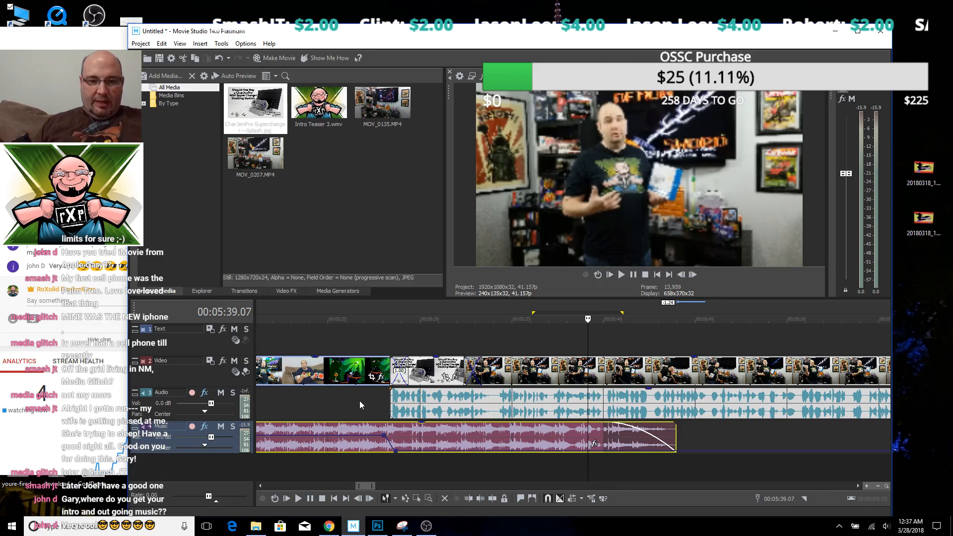
left_click(501, 353)
key("space")
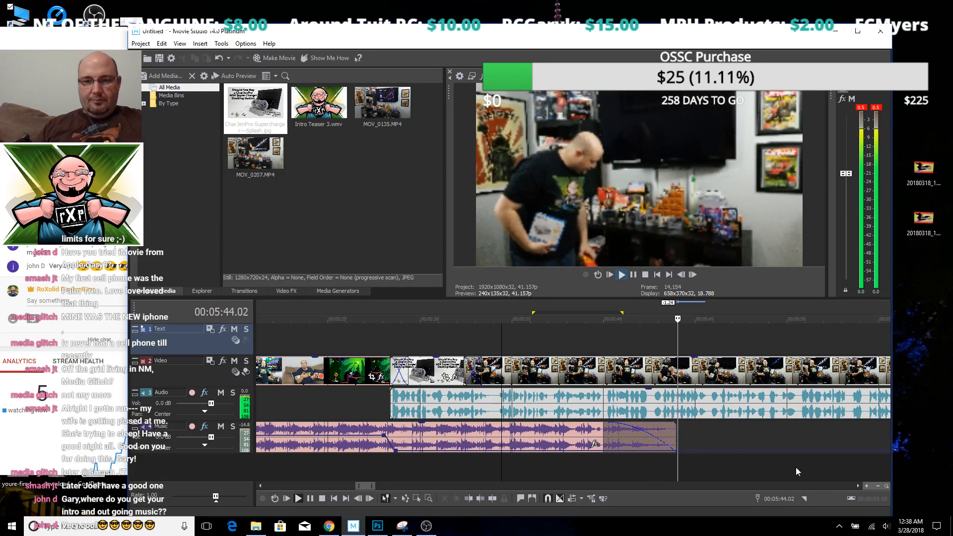
key("space")
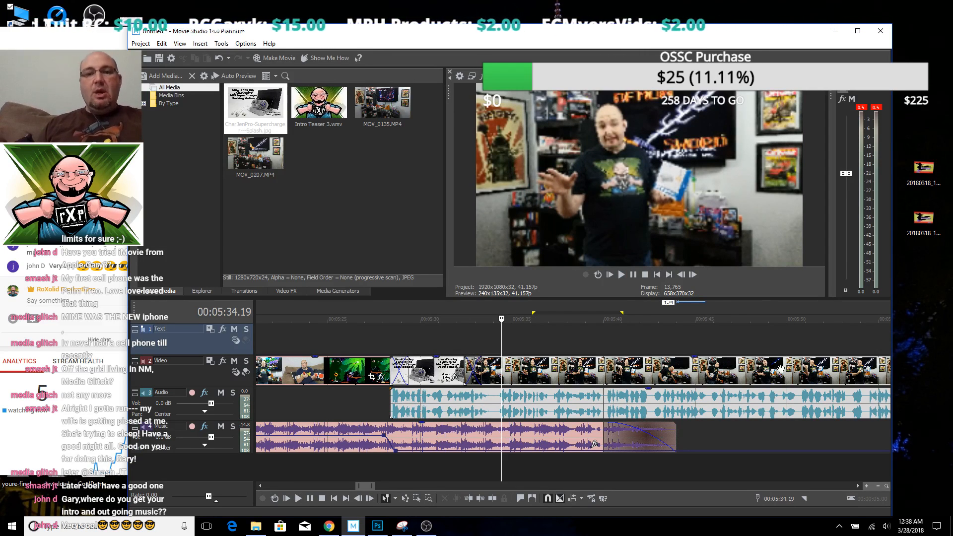
Start saving the project in Desktop > RoXolid Productions > CHARJENPRO 90W SUPER CHARGER, beginning the file name with "Should Youe Buy a CharJenPro"
scroll(778, 380, "down", 2)
scroll(742, 367, "down", 2)
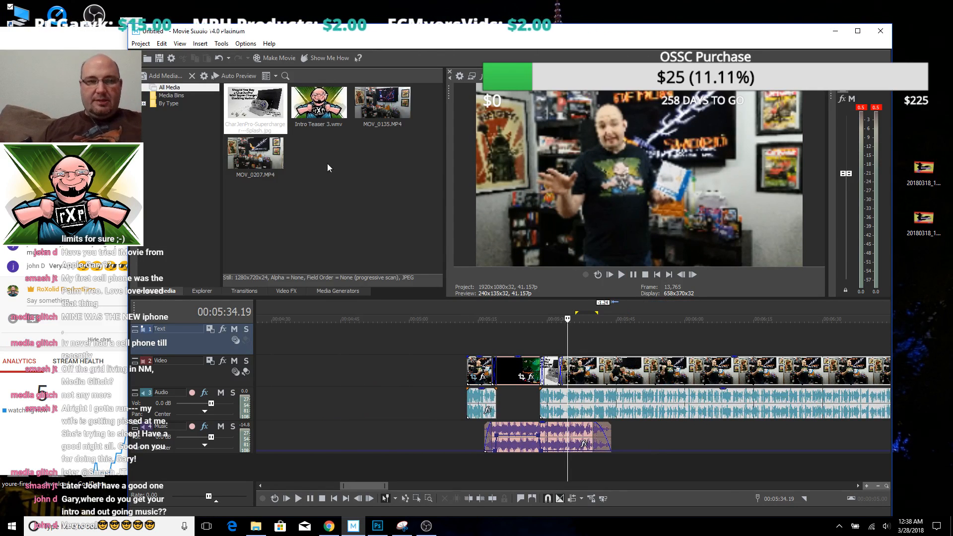
left_click(141, 47)
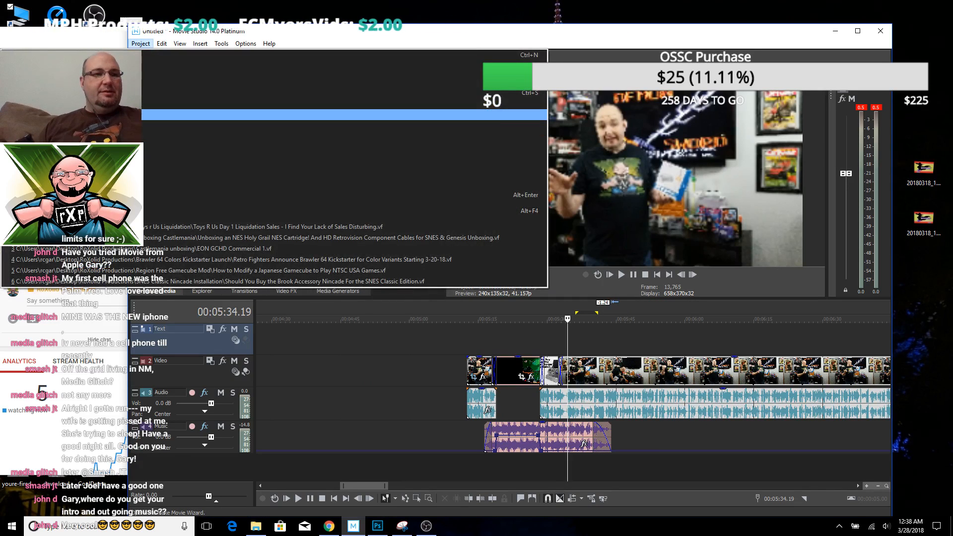
left_click(213, 103)
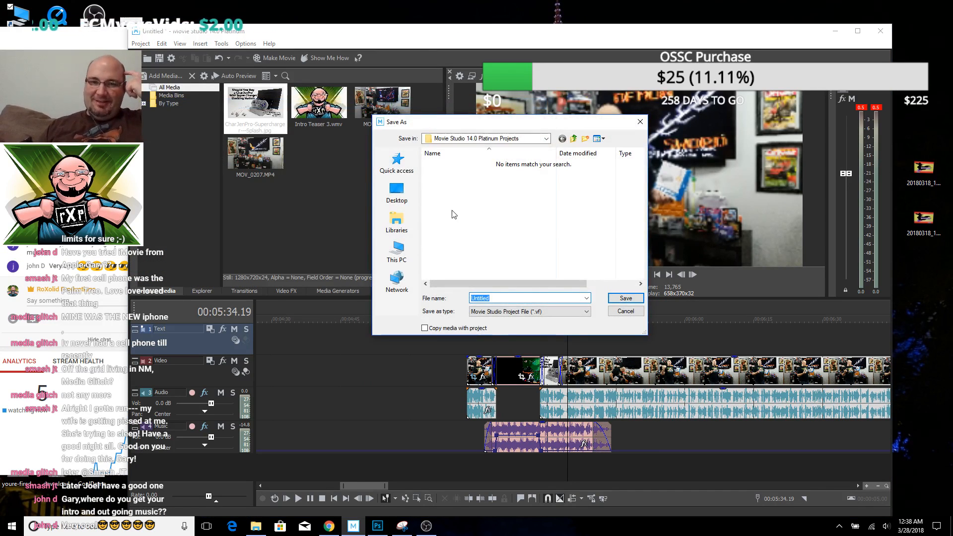
left_click(576, 140)
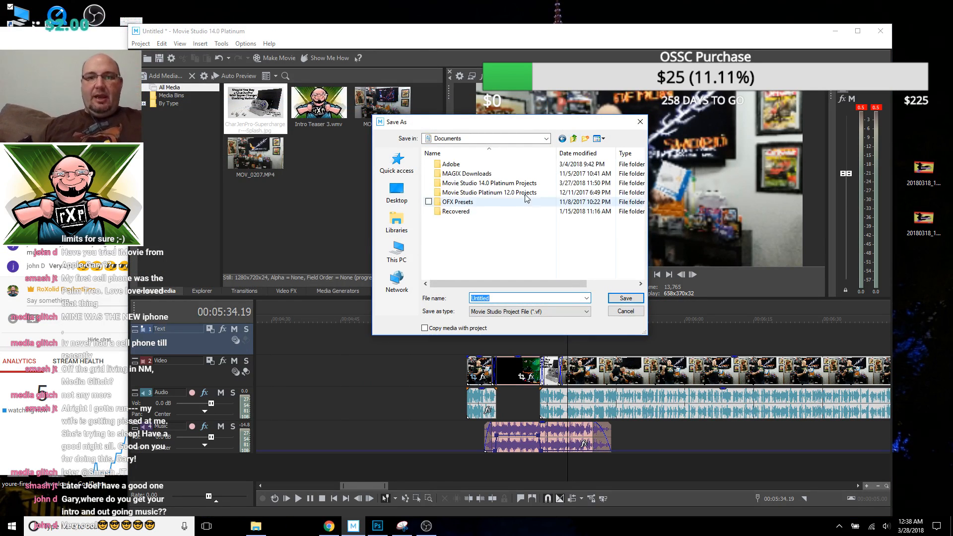
left_click(404, 201)
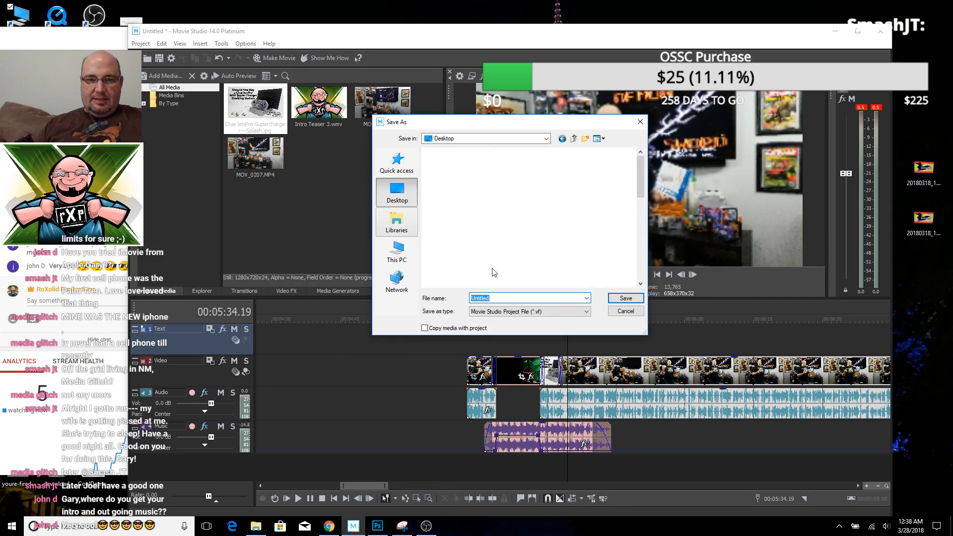
scroll(565, 250, "down", 5)
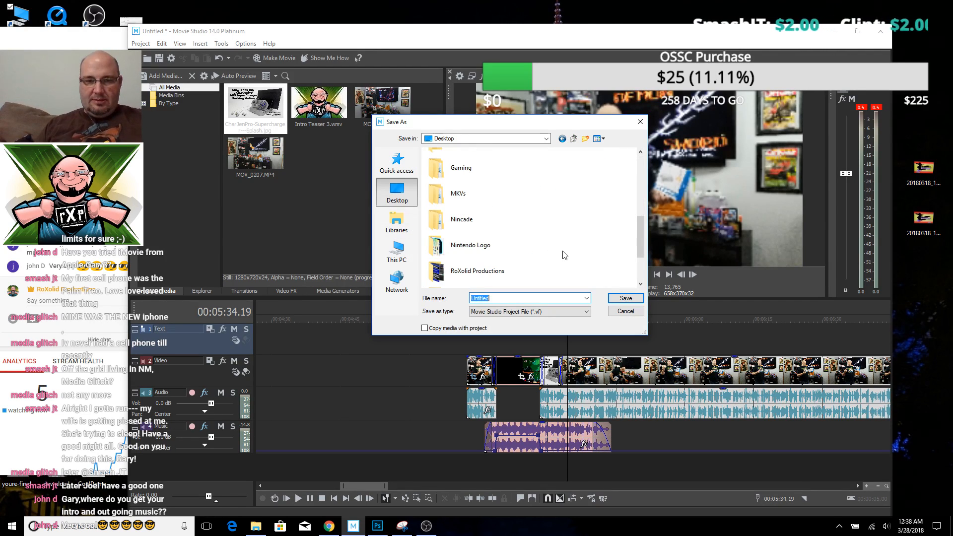
double_click(475, 270)
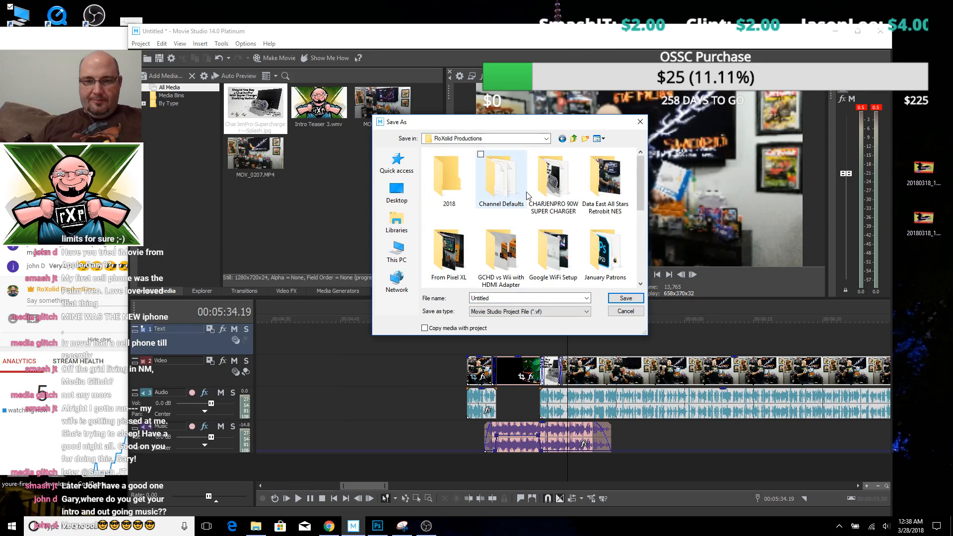
double_click(564, 190)
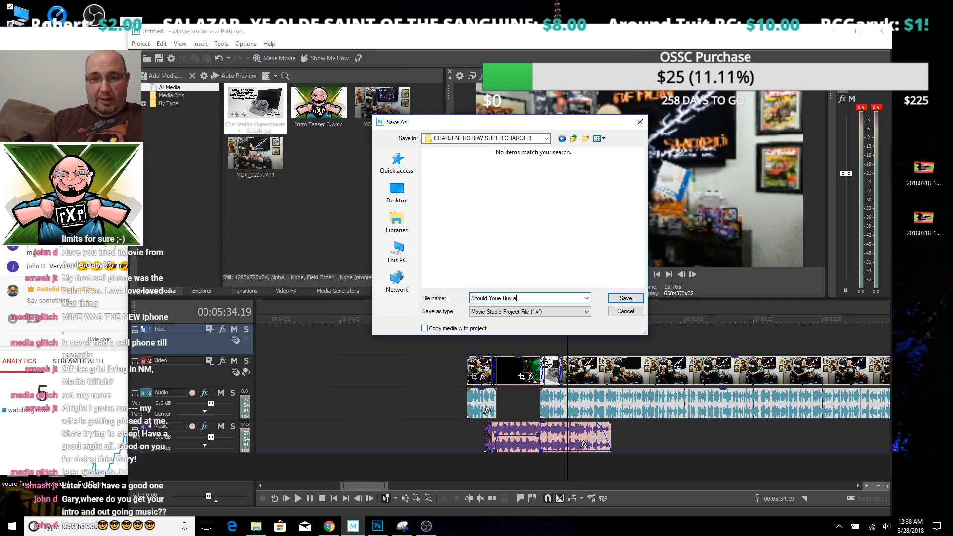
type("arJenPro")
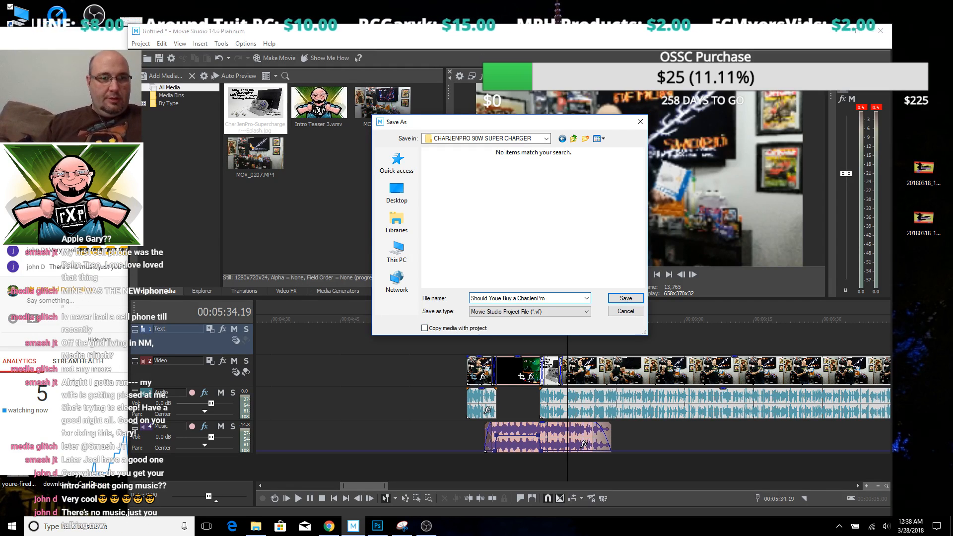
Check the stream chat in Chrome and return to the project's save dialog
left_click(84, 45)
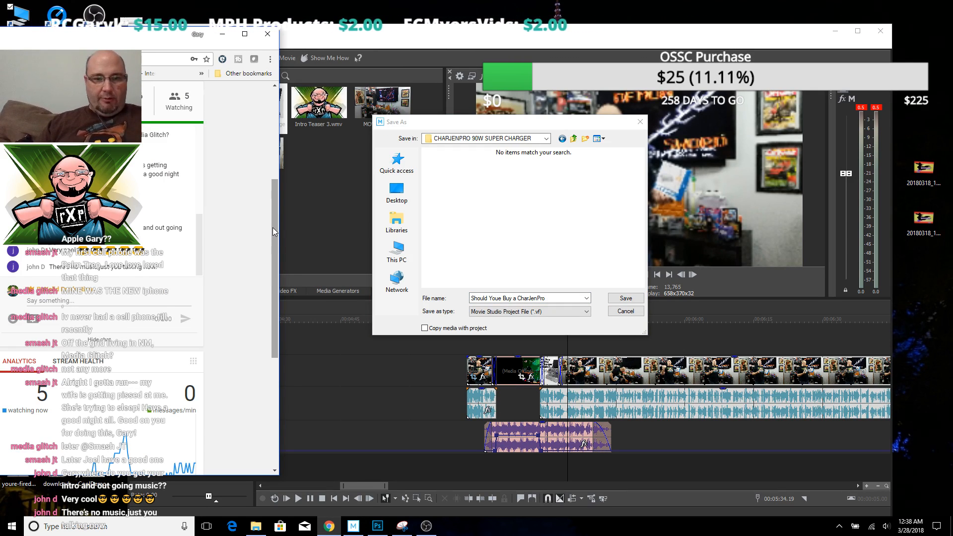
key("alt+Tab")
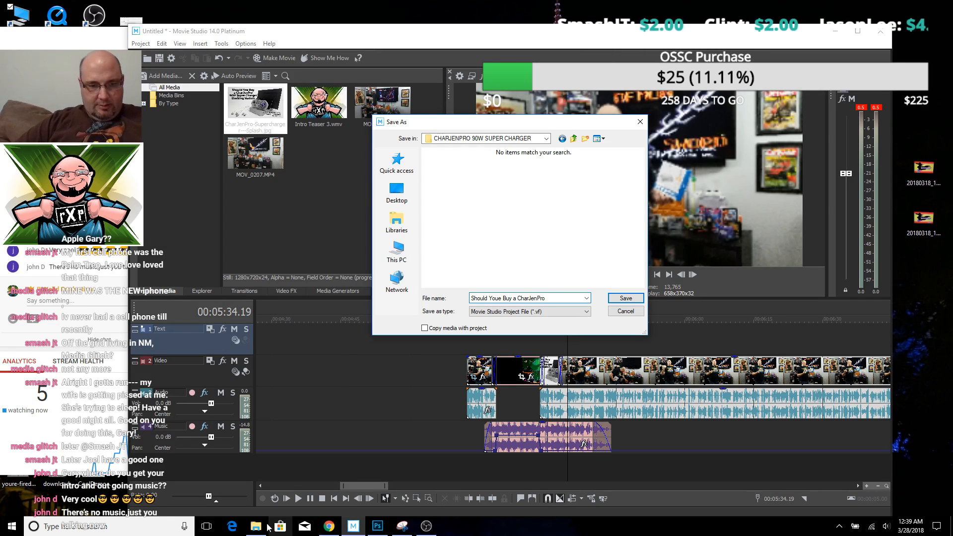
left_click(231, 526)
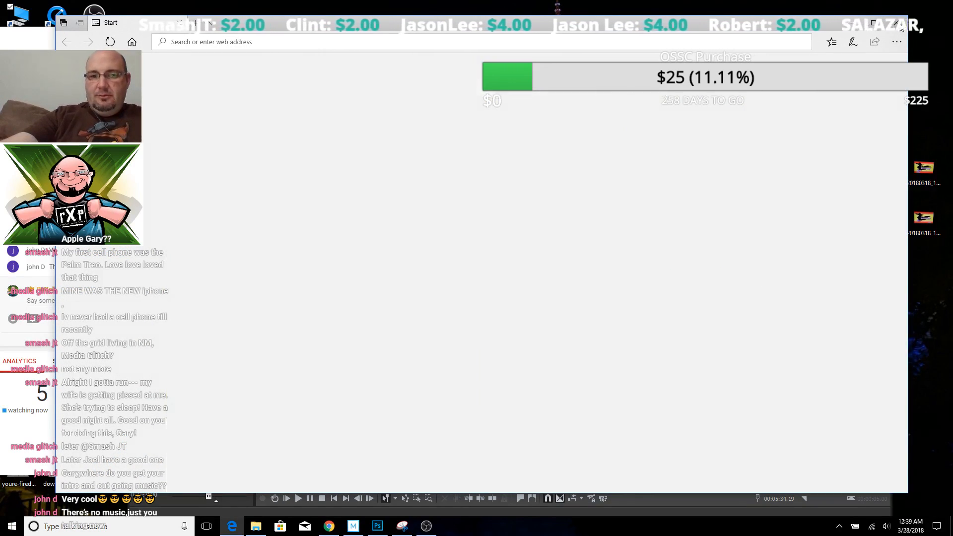
left_click(899, 25)
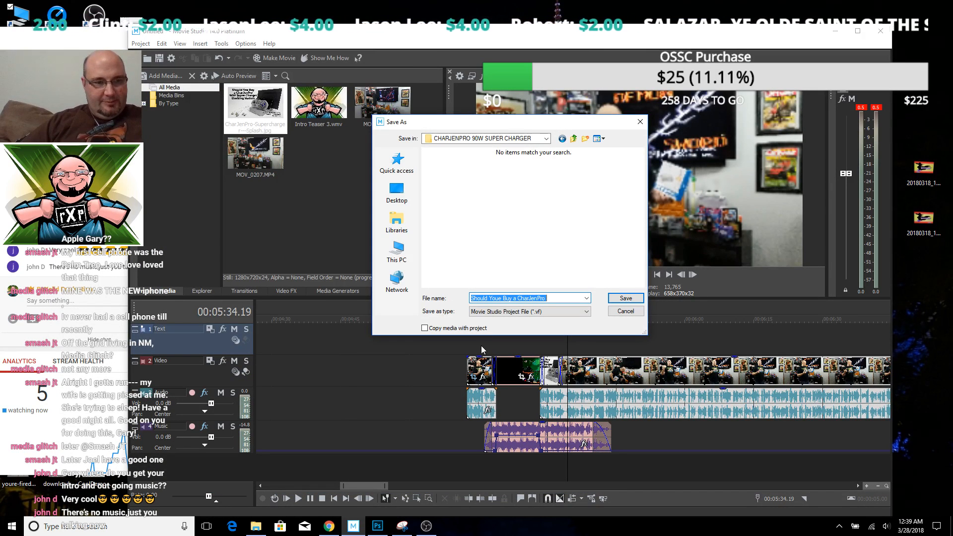
Open CharJenPro-Supercharger---Splash.jpg from the project folder in File Explorer and read the full video title on it
left_click(256, 527)
double_click(78, 195)
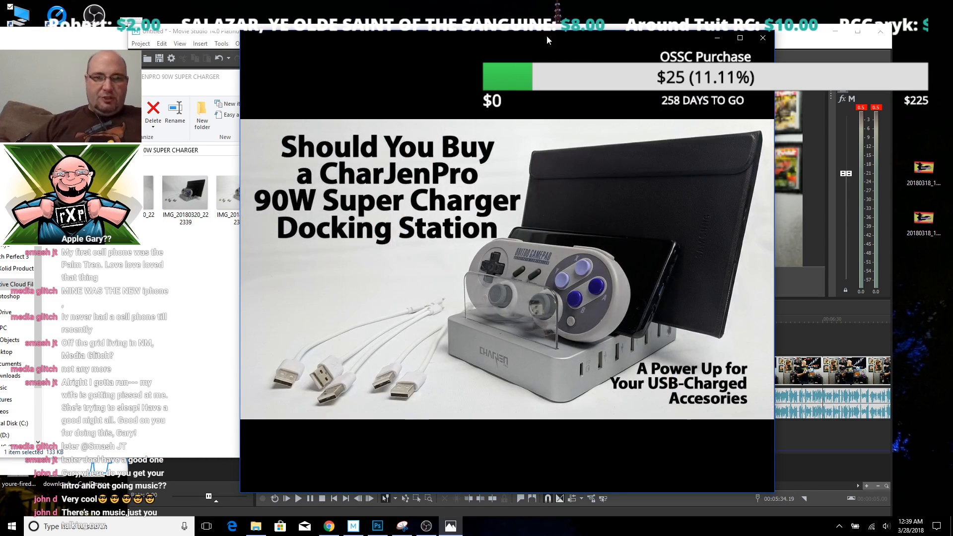
left_click_drag(527, 37, 270, 41)
key("ctrl+r")
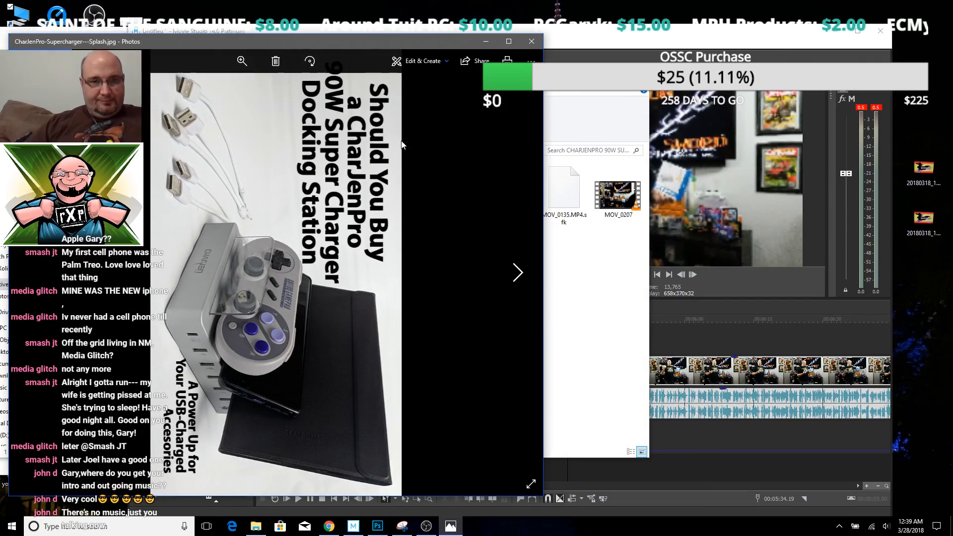
left_click(310, 61)
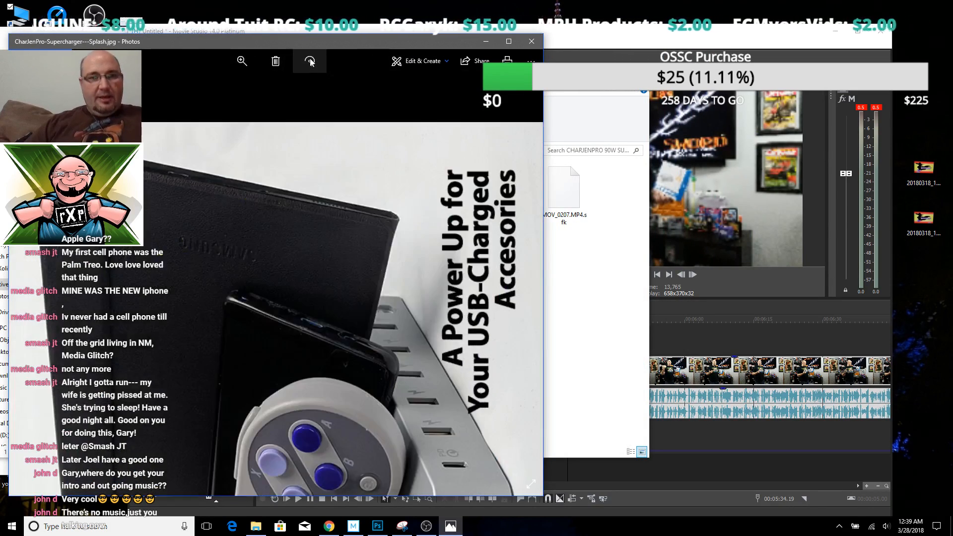
left_click(310, 61)
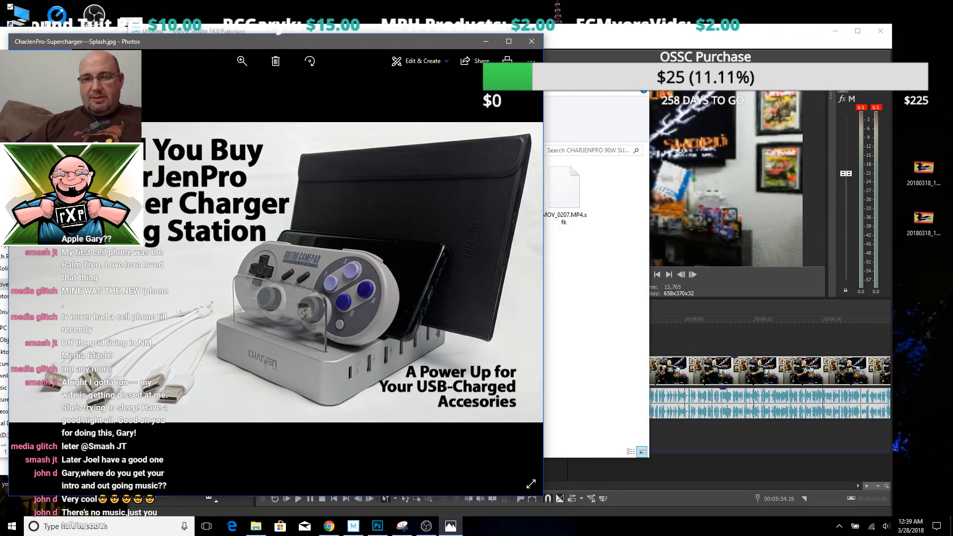
left_click(604, 101)
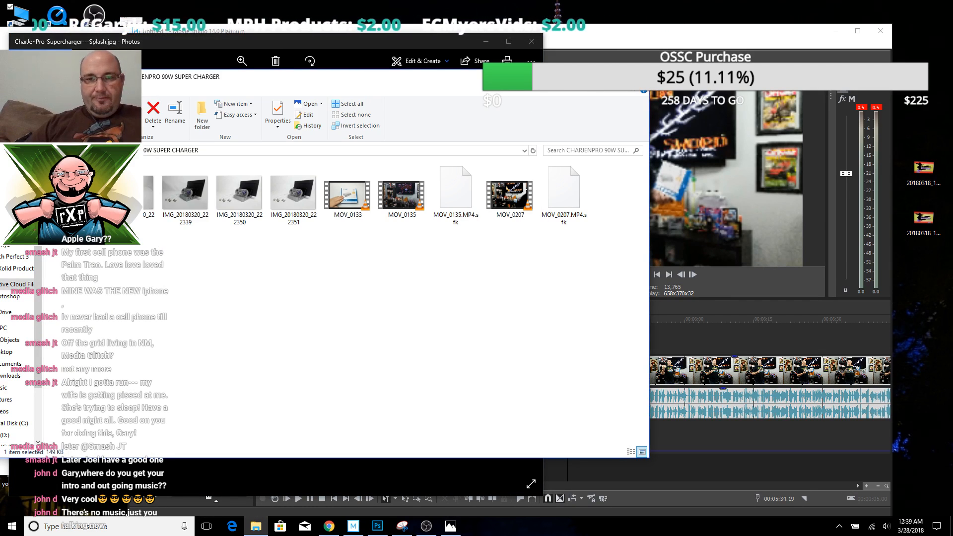
left_click(592, 77)
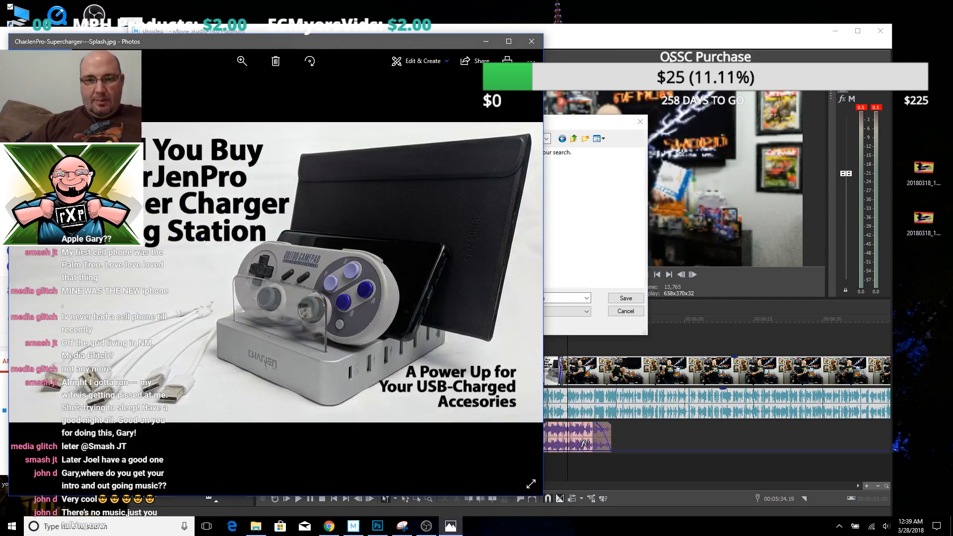
Complete the project's file name by appending "90W Super Charger Docking Station" and save the project
left_click(559, 185)
left_click(560, 299)
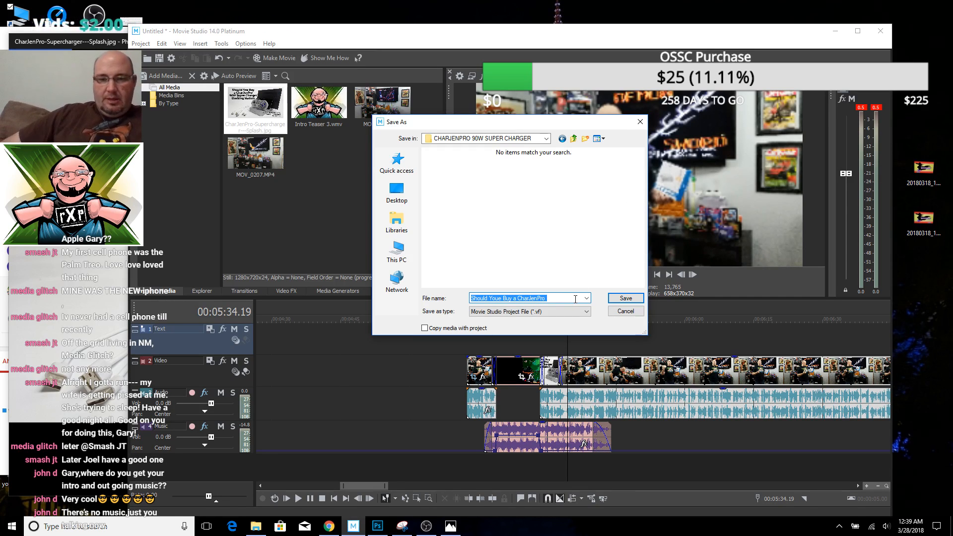
key("End")
type("90W Super Charger Docking Station")
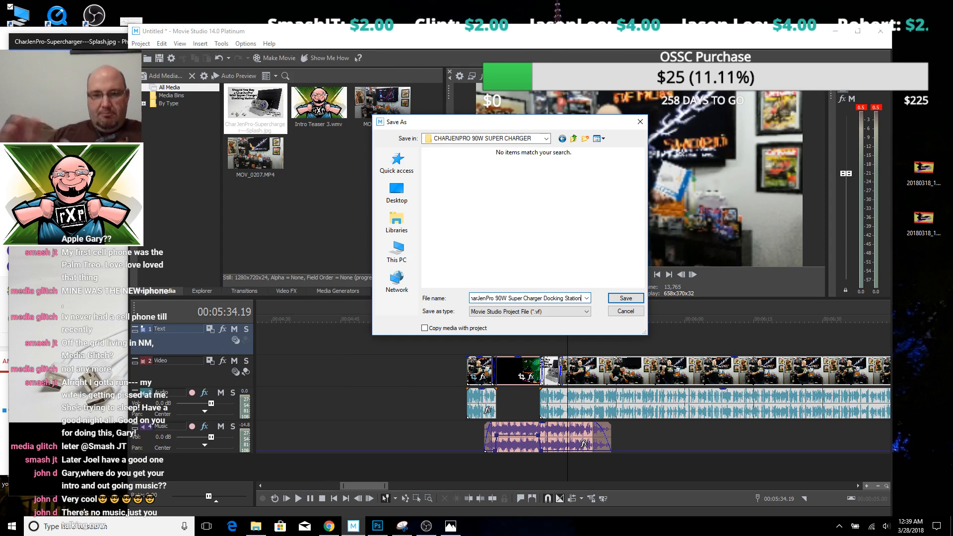
left_click(626, 298)
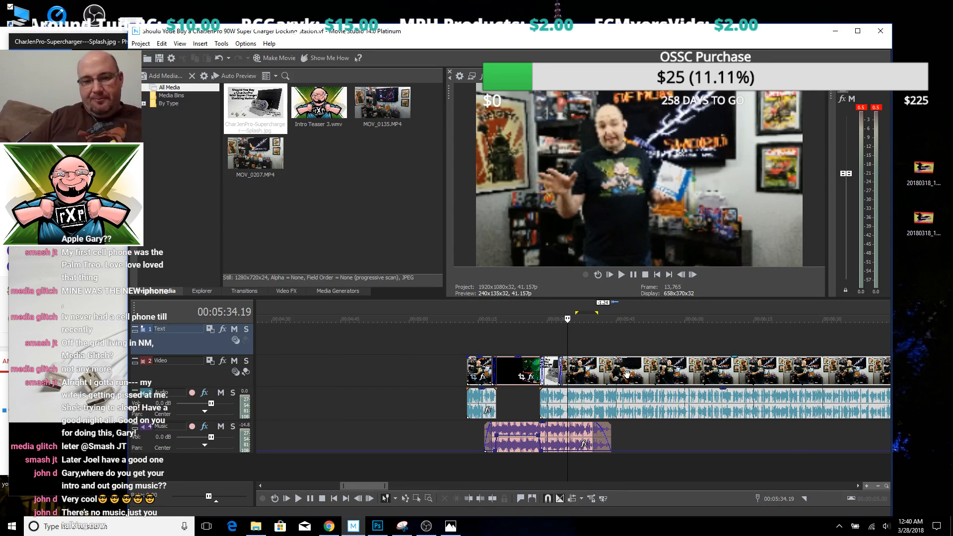
Play the review footage from just after the splash image and look over the second clip around 00:23:57.16 on the timeline
left_click(562, 347)
key("space")
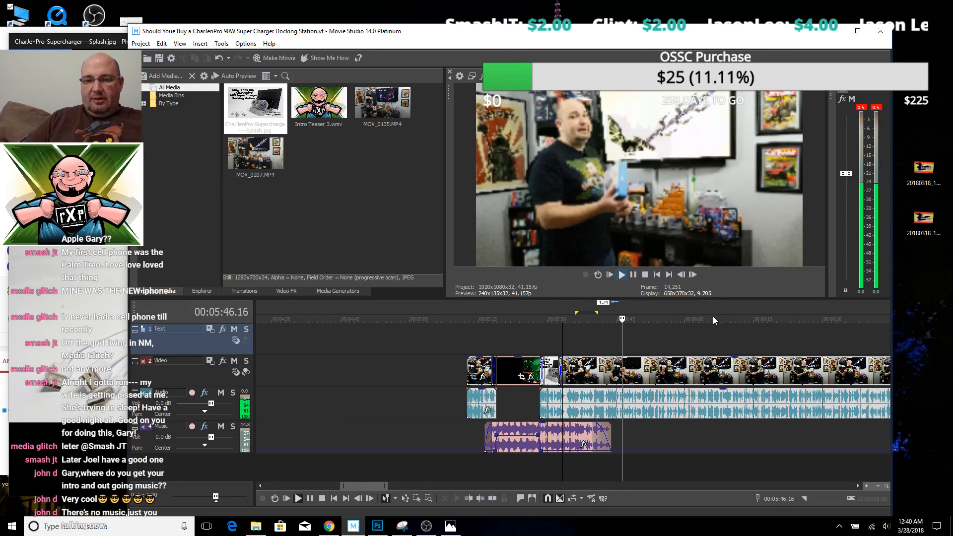
scroll(673, 377, "down", 3)
scroll(705, 438, "up", 5)
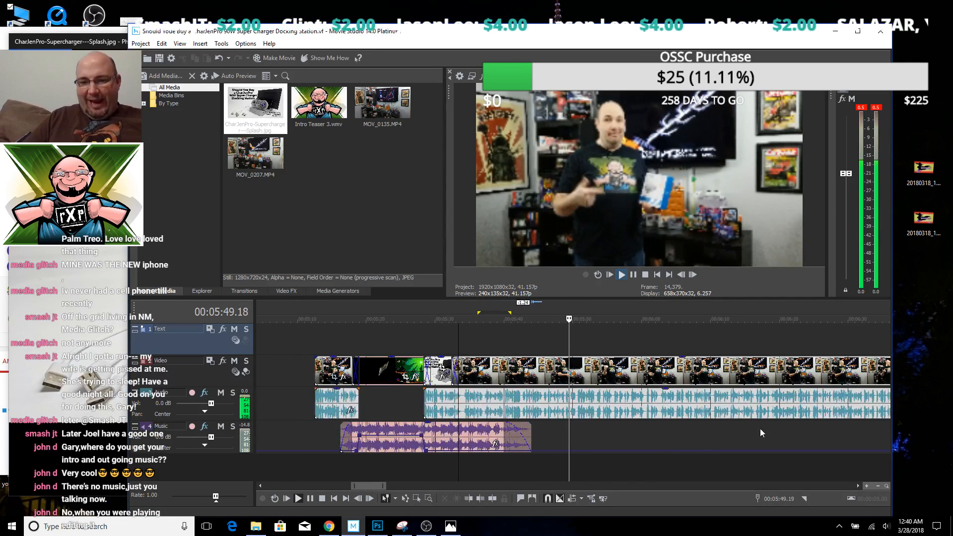
scroll(758, 429, "down", 4)
scroll(805, 437, "down", 5)
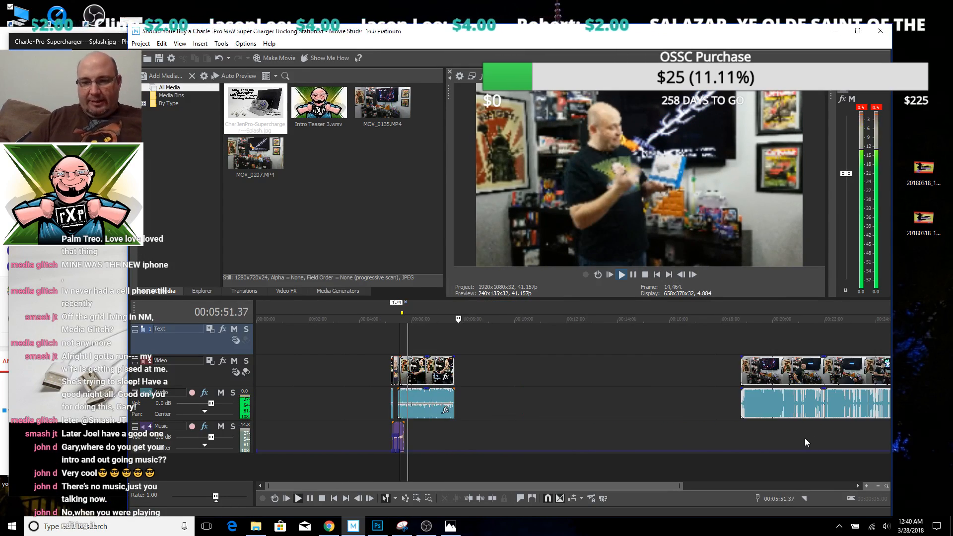
left_click(692, 423)
scroll(693, 426, "up", 5)
scroll(692, 422, "up", 3)
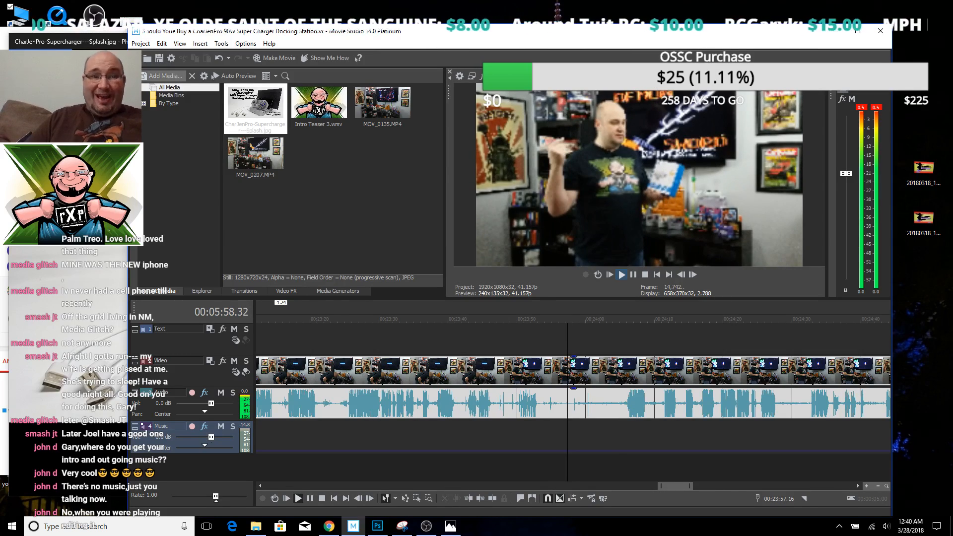
Read the newest stream chat messages in Chrome while the review footage plays, and return to Movie Studio's timeline
left_click(112, 42)
left_click(530, 44)
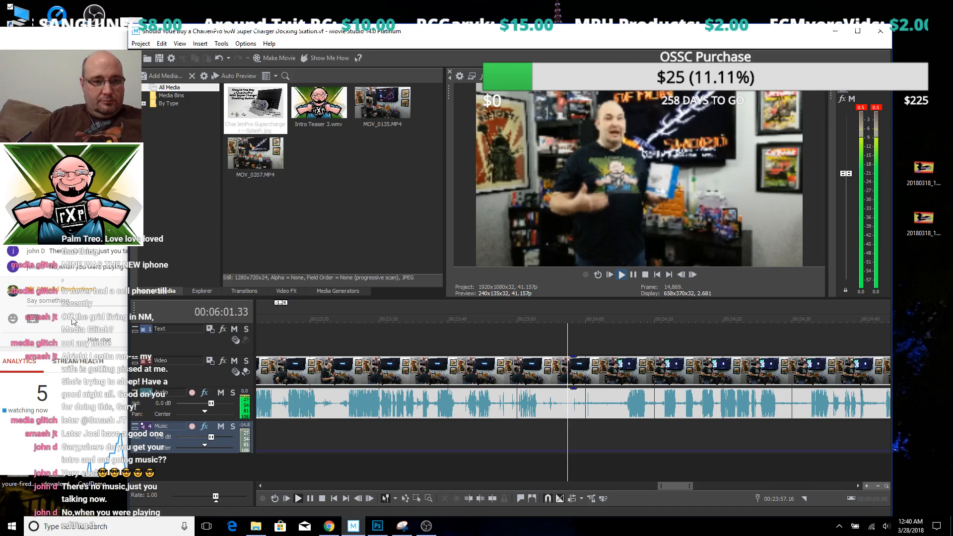
left_click(112, 299)
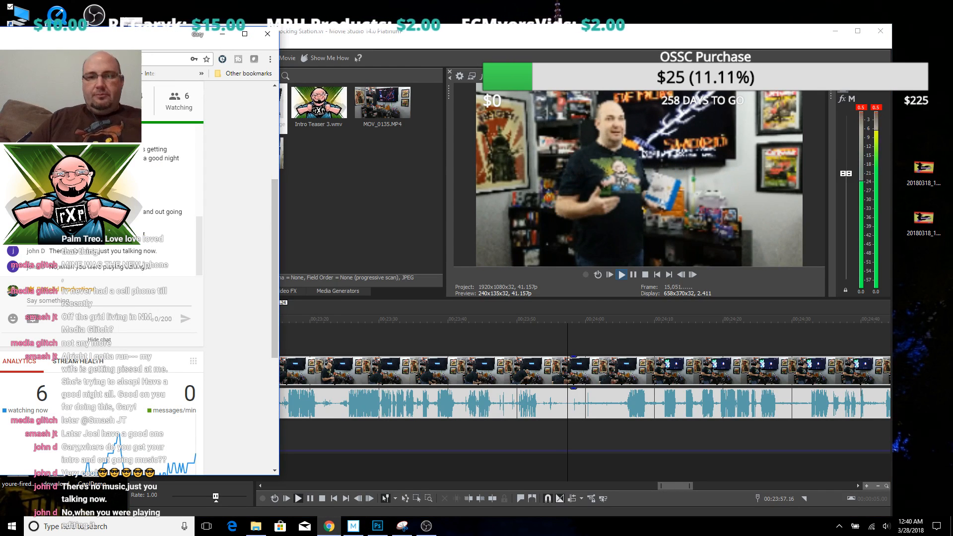
left_click(522, 47)
scroll(403, 379, "down", 5)
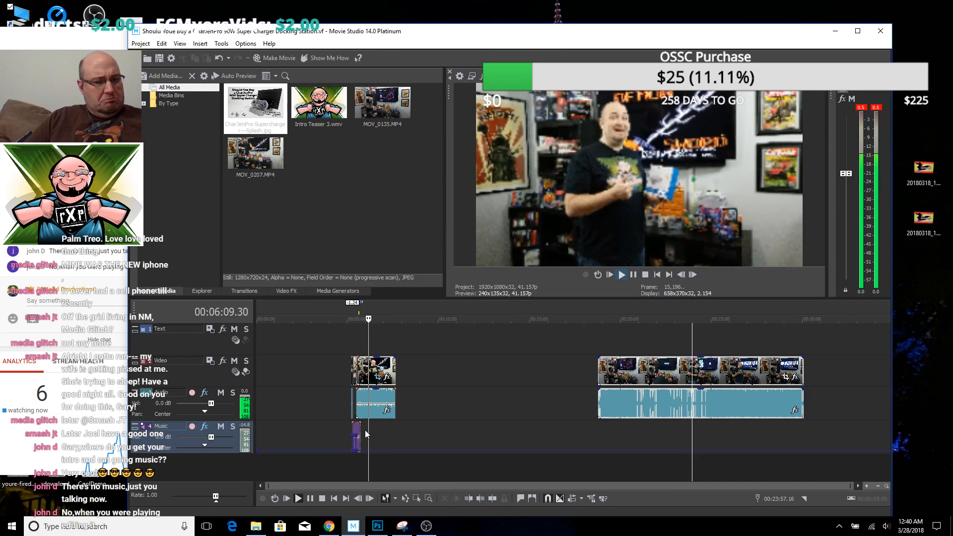
scroll(398, 437, "up", 5)
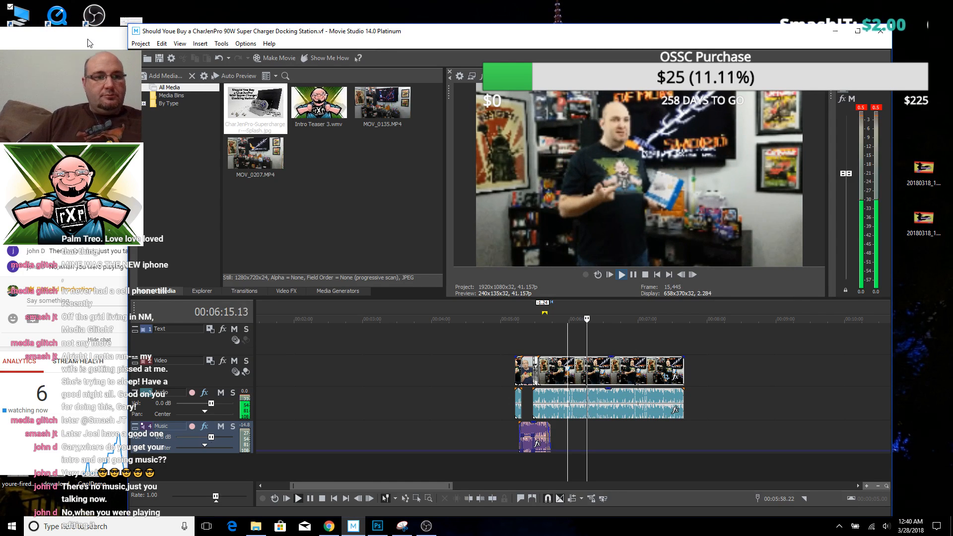
left_click(127, 40)
left_click_drag(127, 39, 152, 27)
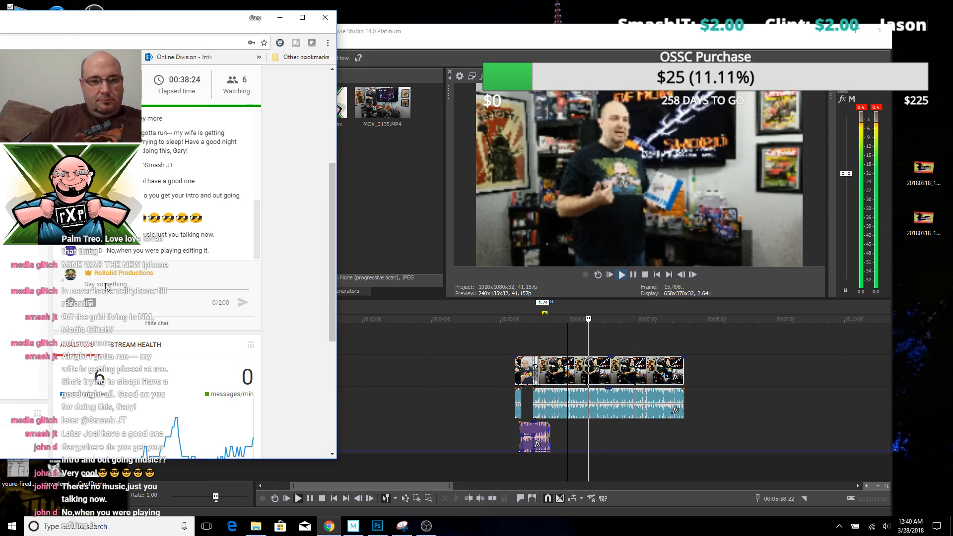
left_click_drag(168, 26, 91, 35)
left_click(558, 33)
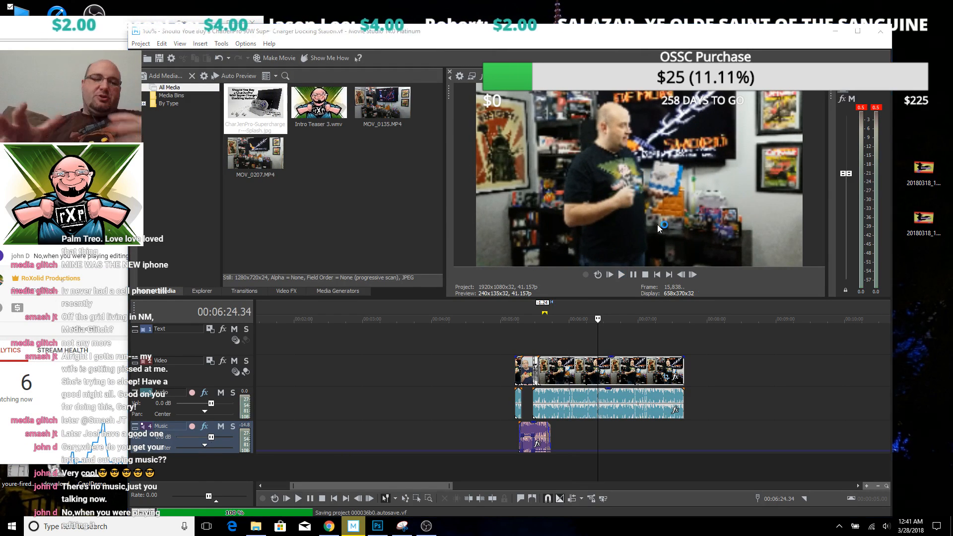
Play the review footage from 00:06:24.34 and pause it at about 00:06:32
key("space")
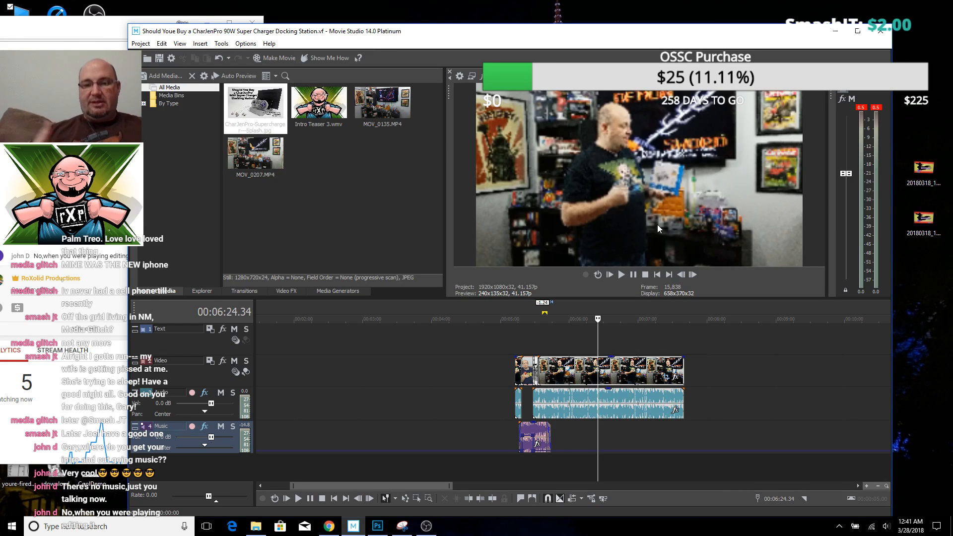
key("space")
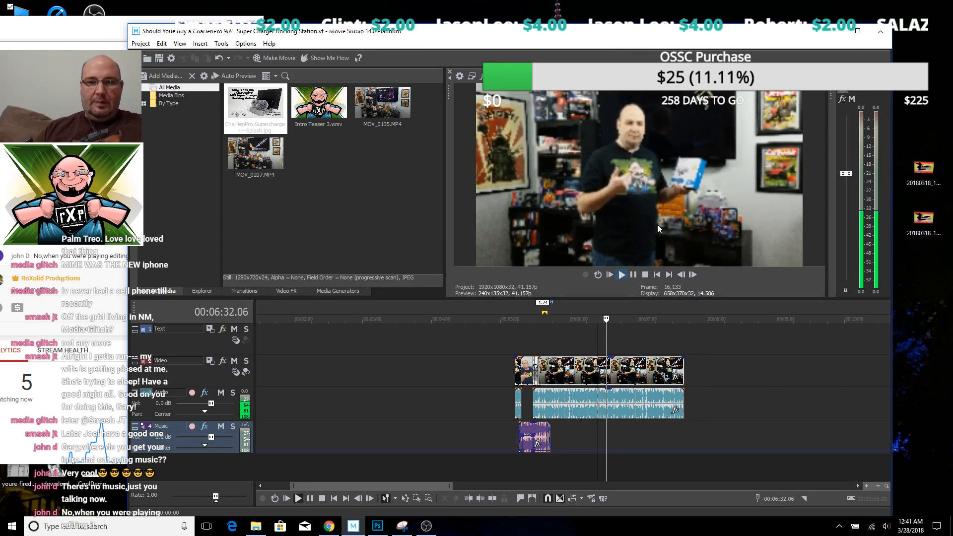
key("space")
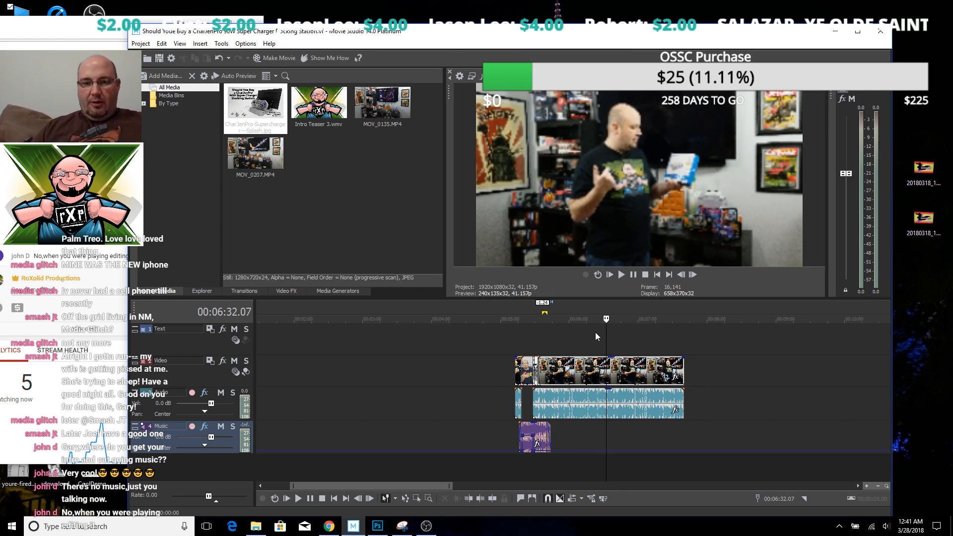
Step the playhead back to 00:06:29.29 and briefly play the review footage from there to find where a product photo fits
key("Left")
key("Left")
key("Left")
key("Left")
key("Left")
key("Left")
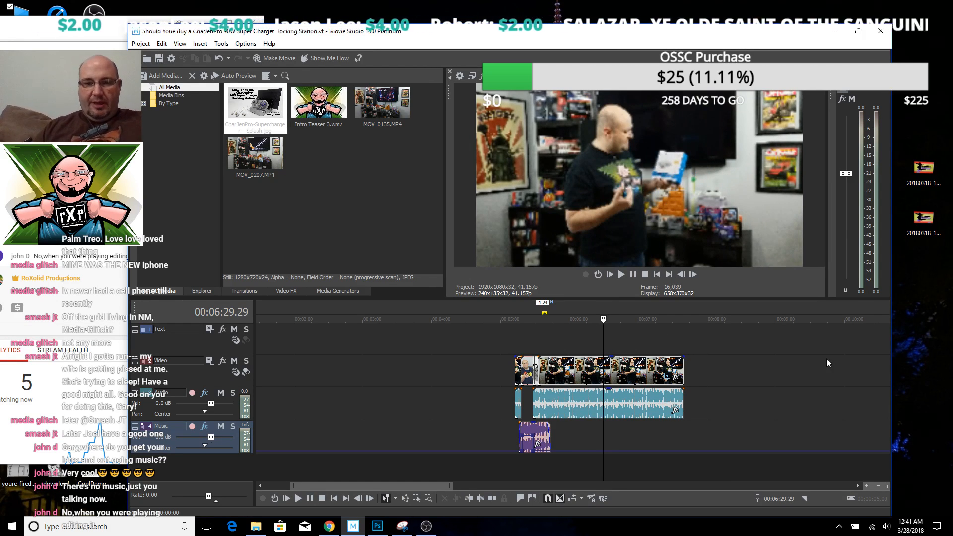
key("space")
key("space")
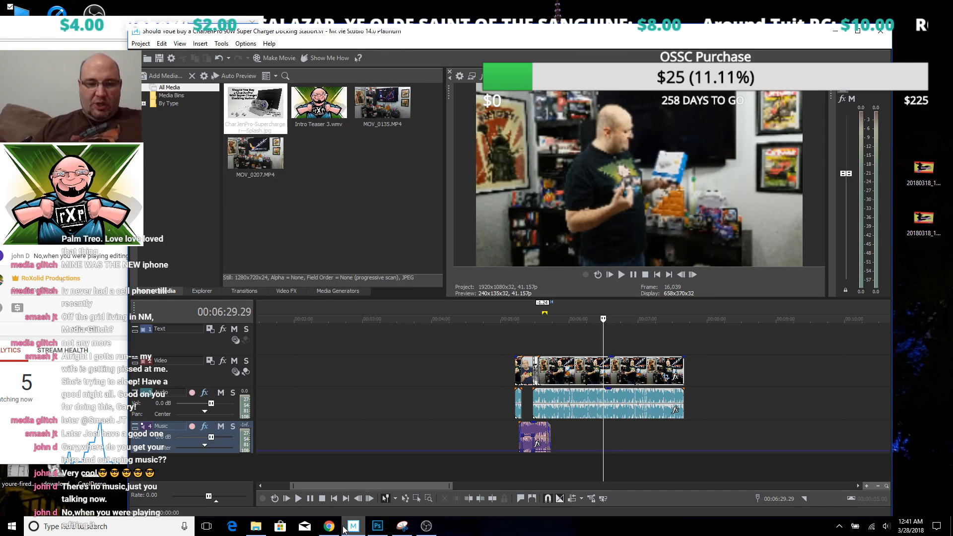
Add the photo IMG_20180320_222339 from the CHARJENPRO 90W SUPER CHARGER folder to the Text track above the second clip, near 00:06:29
left_click(262, 527)
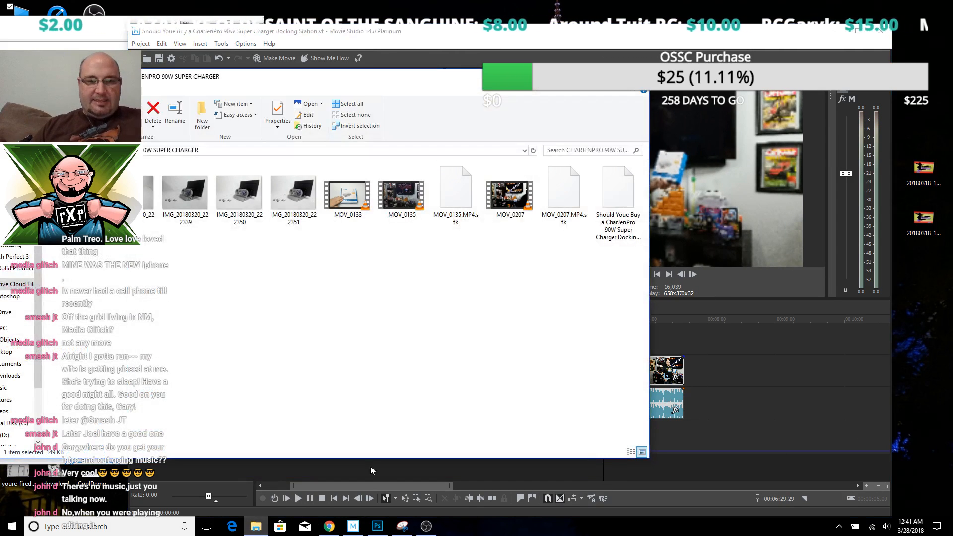
left_click(197, 197)
left_click_drag(664, 336, 609, 337)
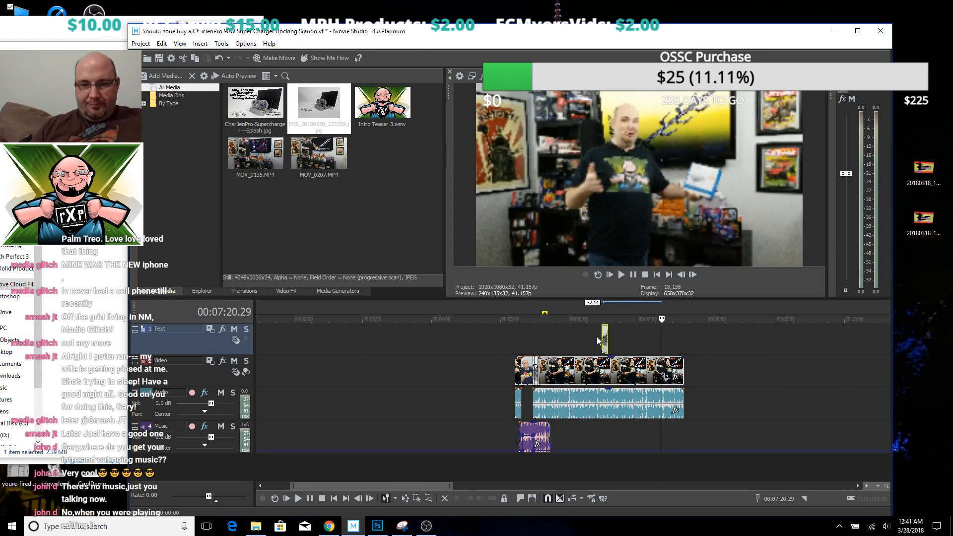
Play the footage leading up to the photo and shift the photo slightly earlier on the Text track, starting at about 00:06:27
left_click(596, 336)
key("space")
scroll(640, 340, "up", 4)
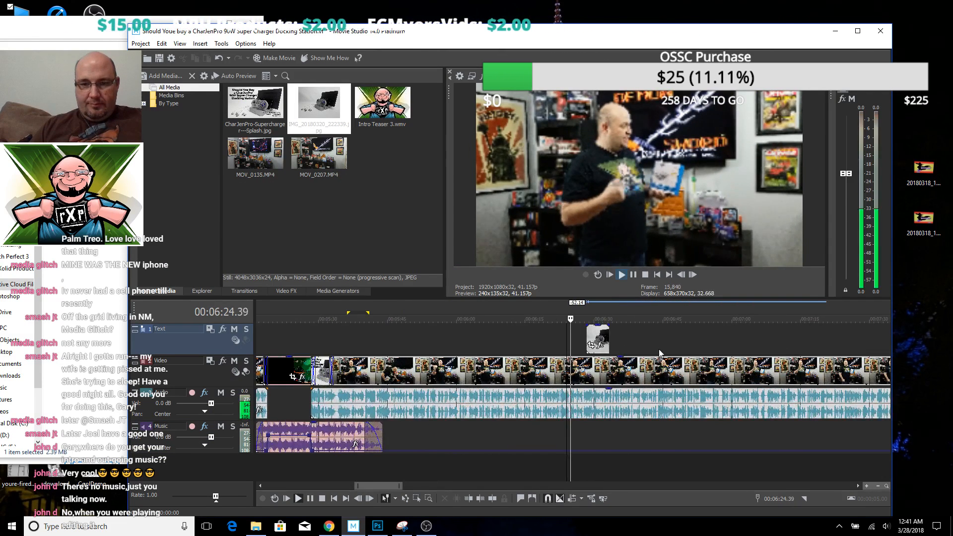
scroll(659, 350, "up", 2)
left_click_drag(622, 341, 610, 342)
key("space")
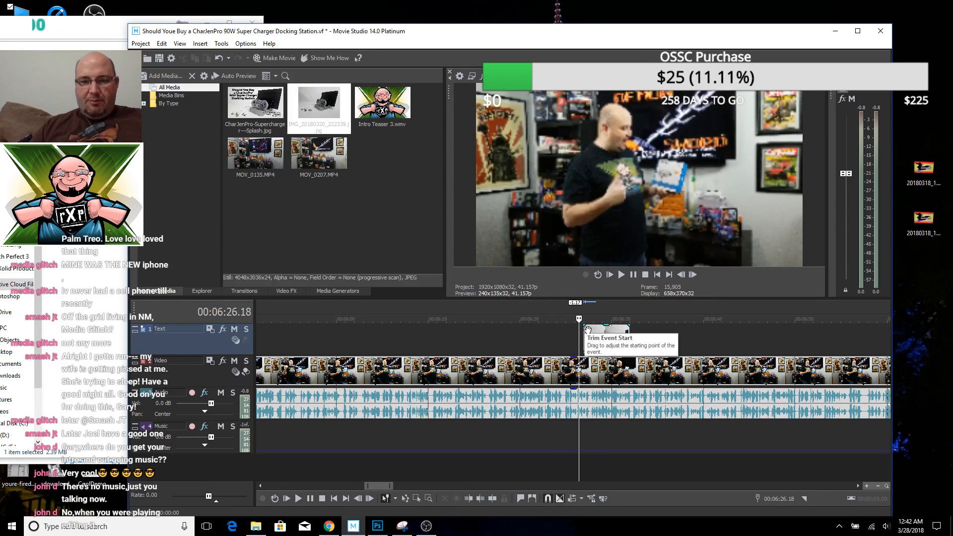
Preview the docking station photo at 00:06:27.28, open its Event Pan/Crop window and bring up the list of presets
left_click(614, 347)
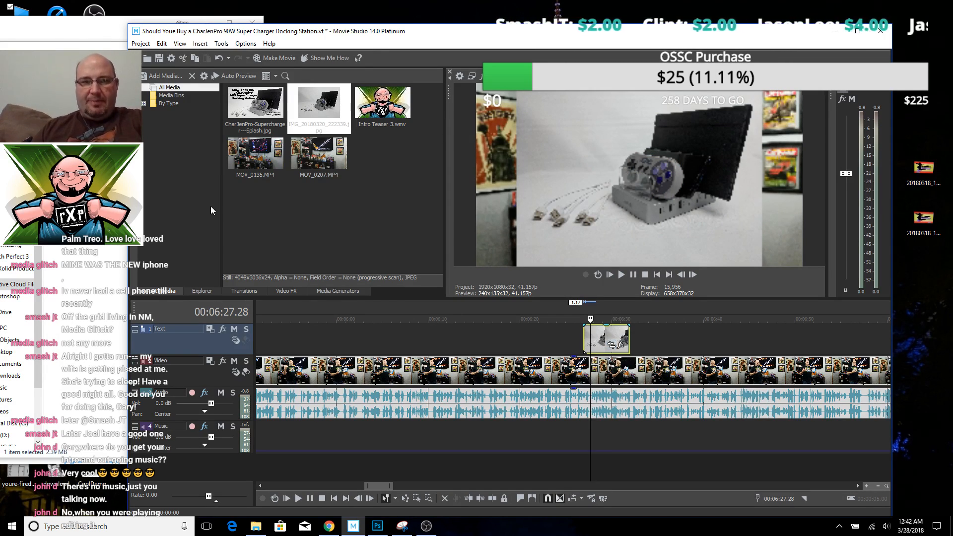
left_click(105, 34)
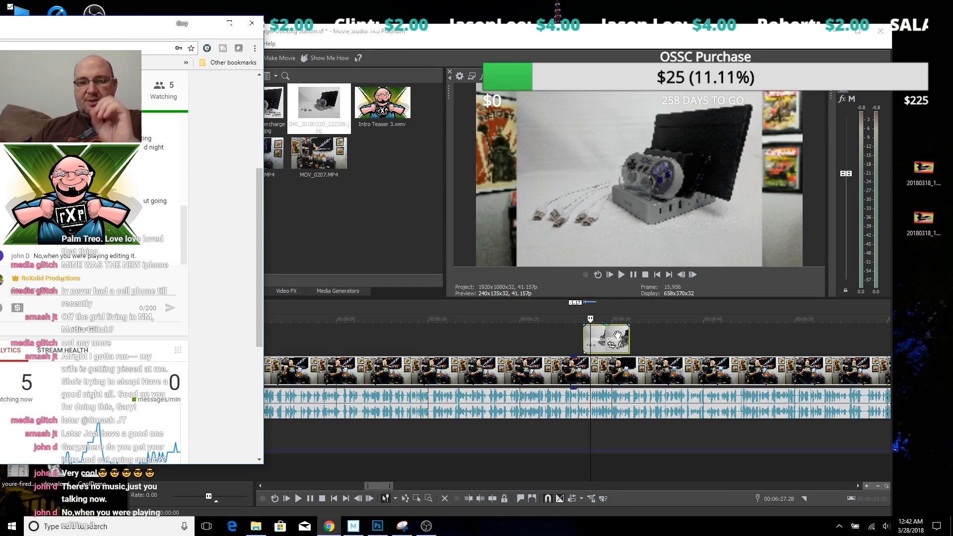
left_click(611, 345)
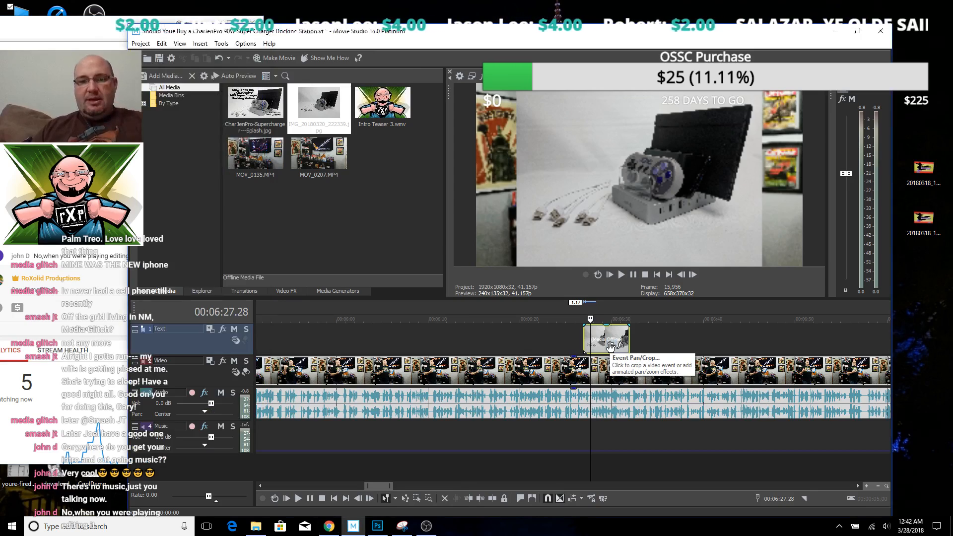
left_click_drag(318, 224, 487, 147)
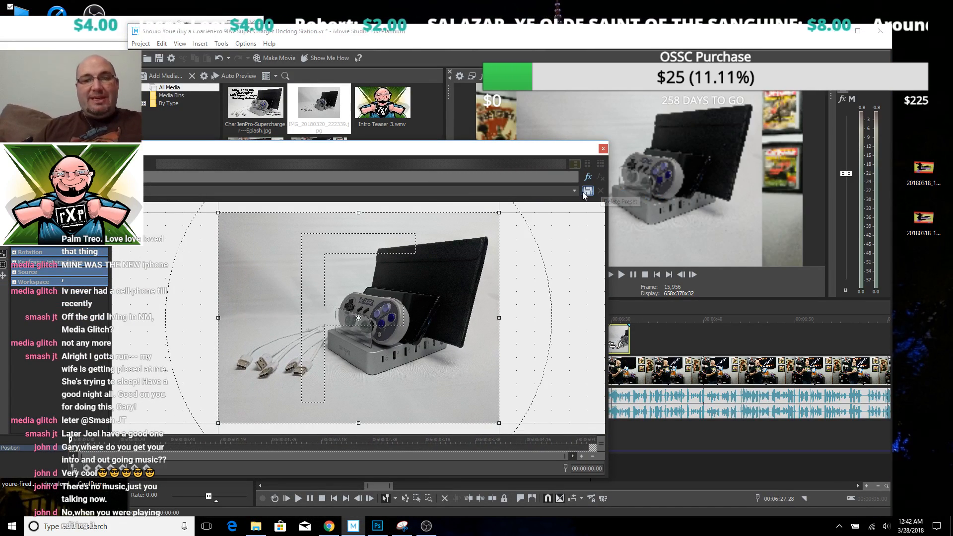
left_click(574, 190)
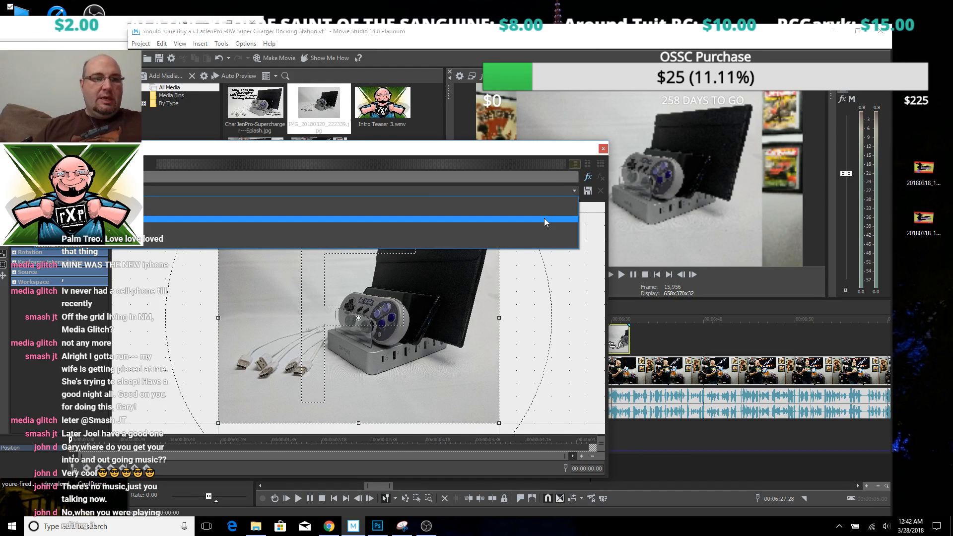
Apply the 16:9 Widescreen TV aspect ratio to the still's crop and shrink the frame to about 787 × 443 around the dock's front ports
left_click(544, 220)
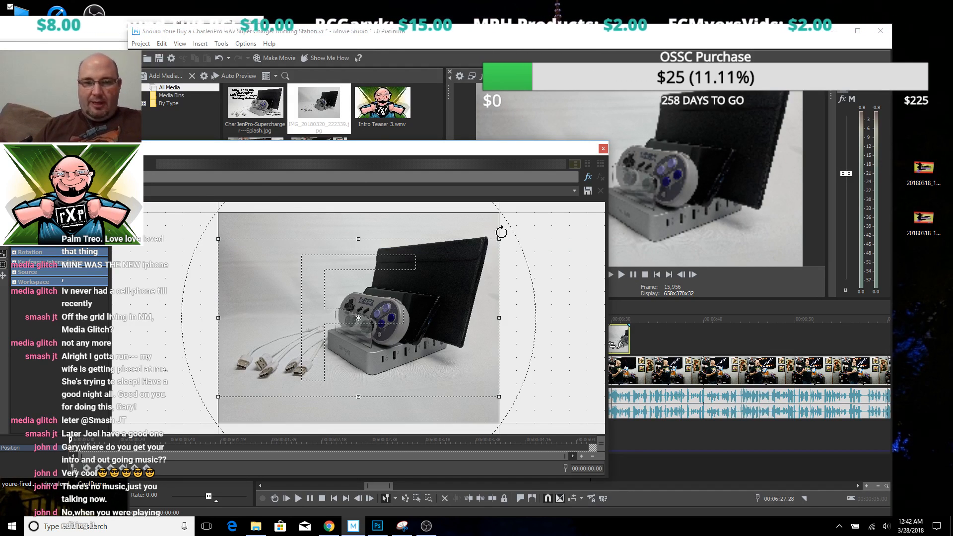
left_click_drag(500, 238, 408, 287)
left_click_drag(358, 310, 408, 340)
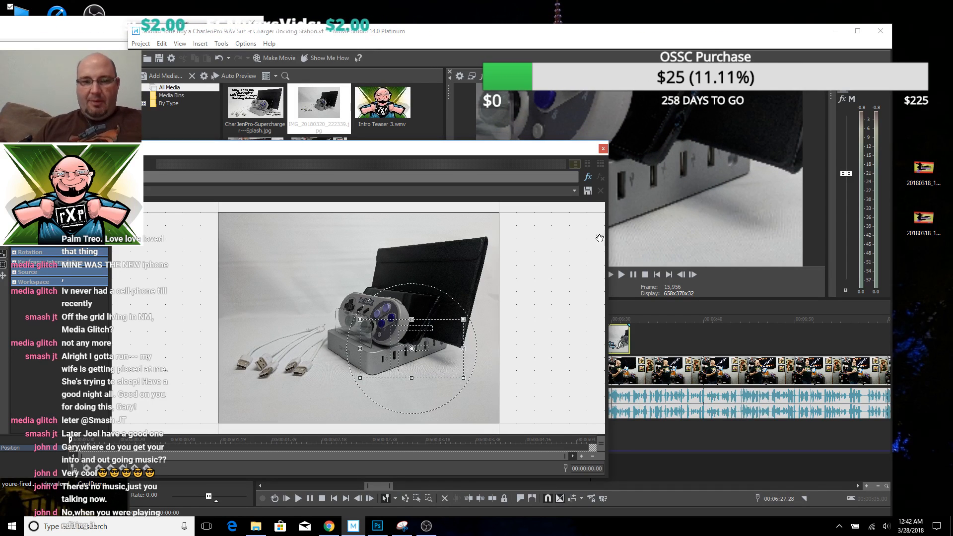
left_click_drag(539, 155, 392, 134)
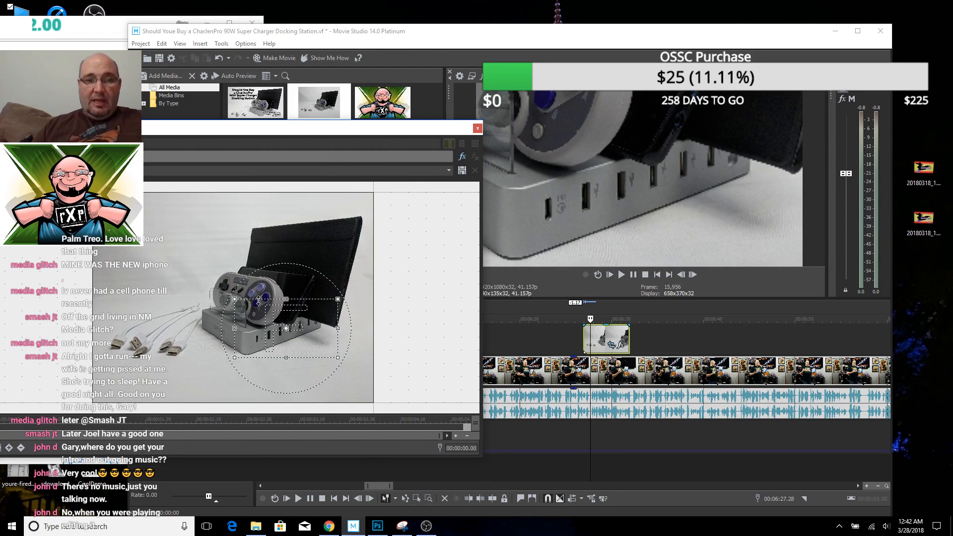
left_click_drag(338, 300, 273, 334)
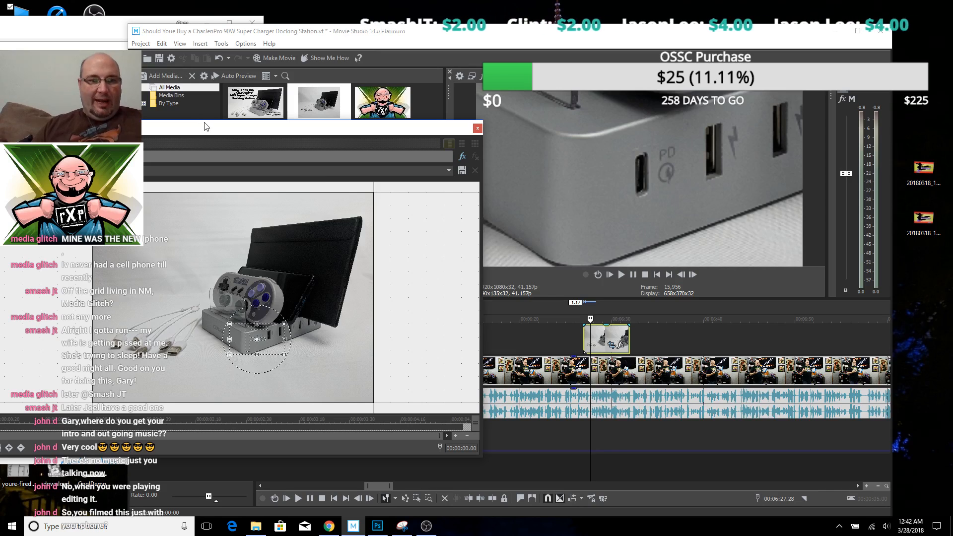
left_click_drag(204, 130, 454, 149)
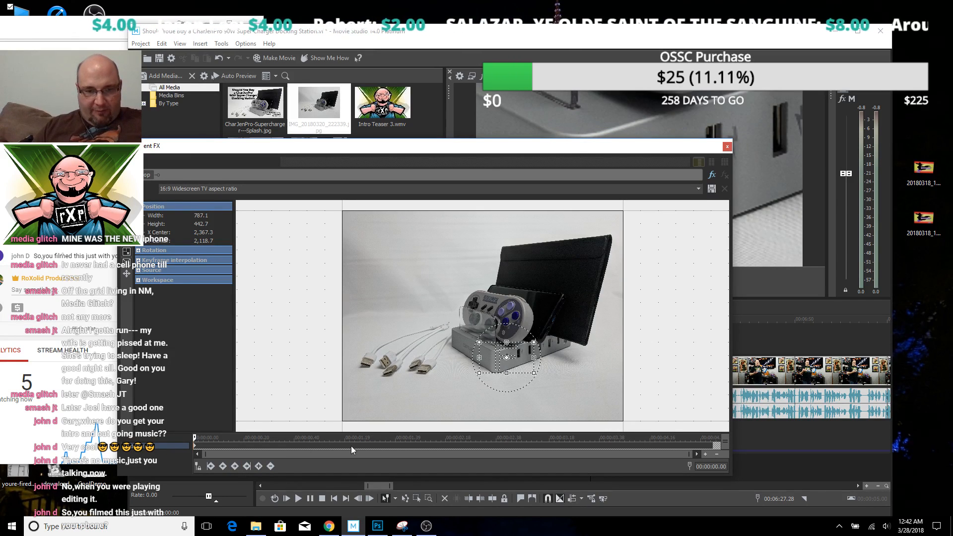
Add two crop keyframes to the still image at 00:00:01.02 and 00:00:02.12
left_click(302, 442)
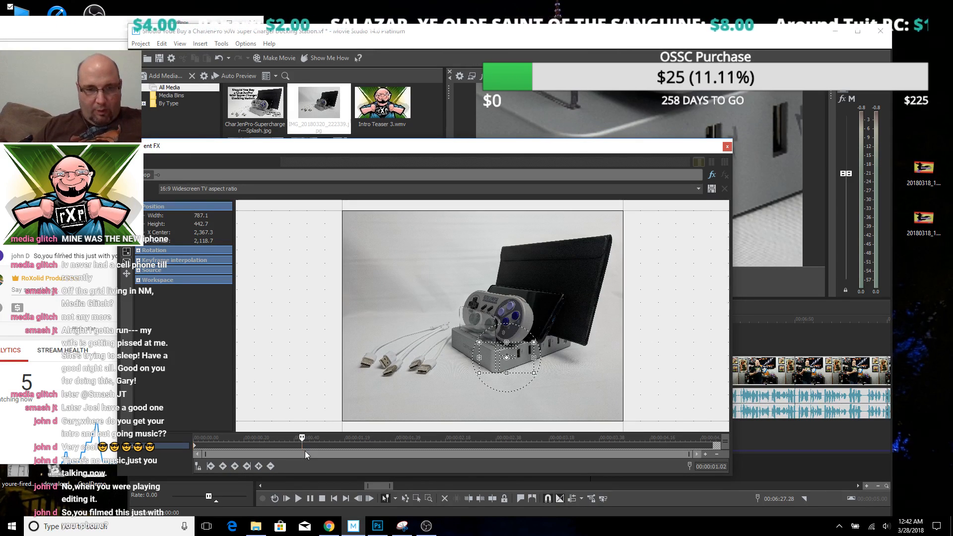
left_click(259, 466)
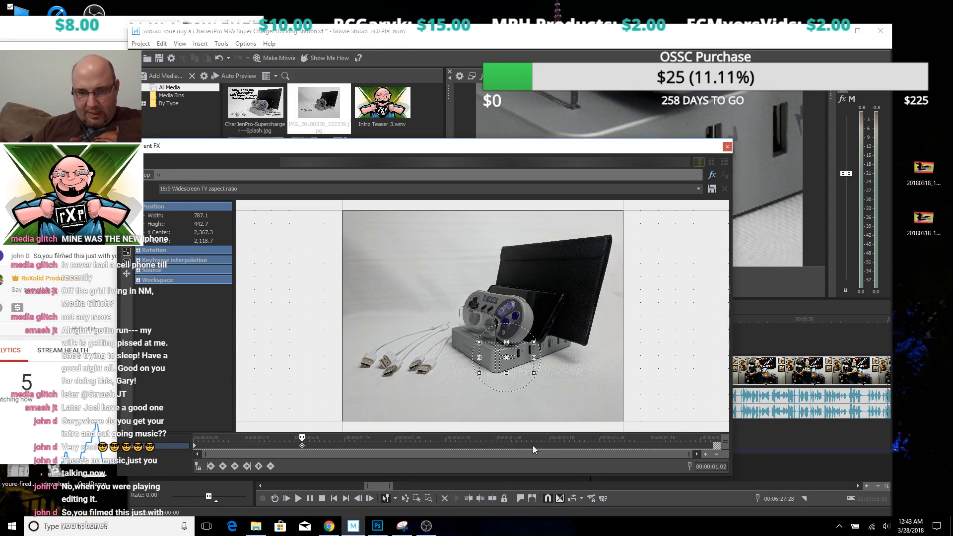
left_click(431, 444)
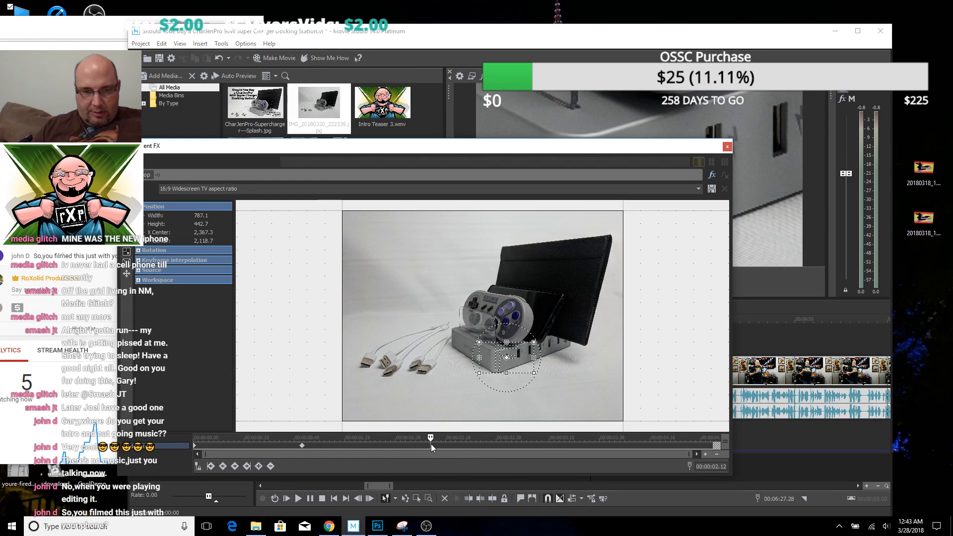
left_click(259, 466)
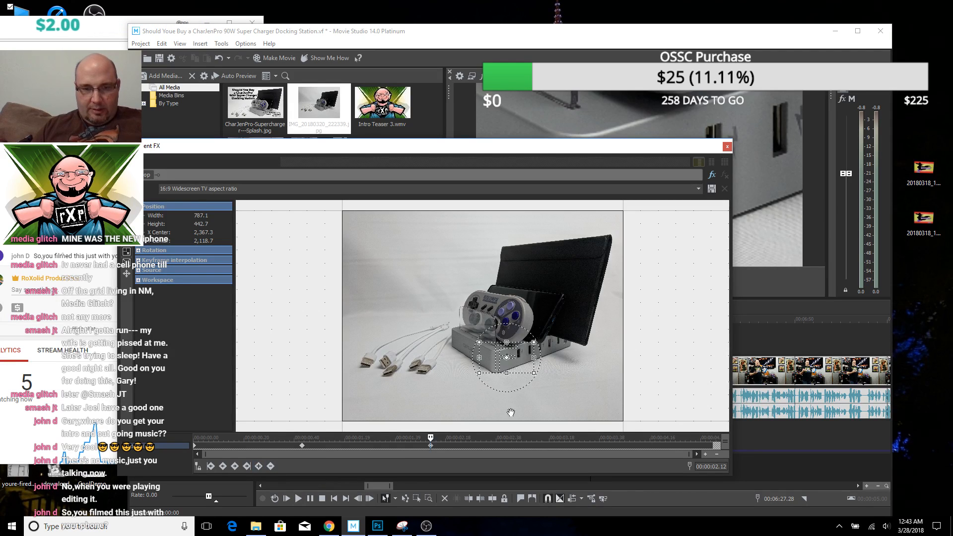
Pan the second keyframe's crop frame along the dock's ports to center 2,968.0, 1,990.0, and shift that keyframe closer to the clip's end
left_click_drag(518, 360, 557, 351)
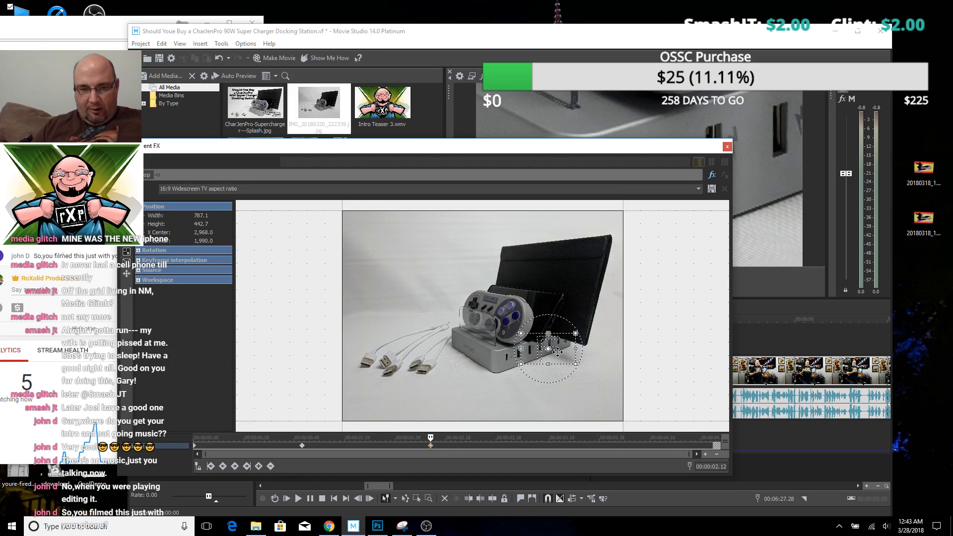
left_click_drag(466, 448, 588, 453)
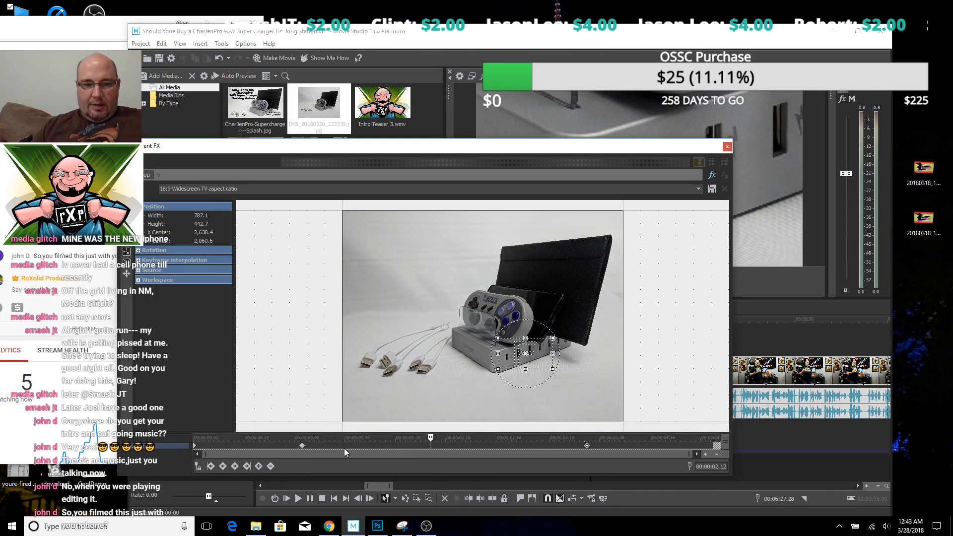
Set the interpolation of both added crop keyframes to Smooth
right_click(302, 445)
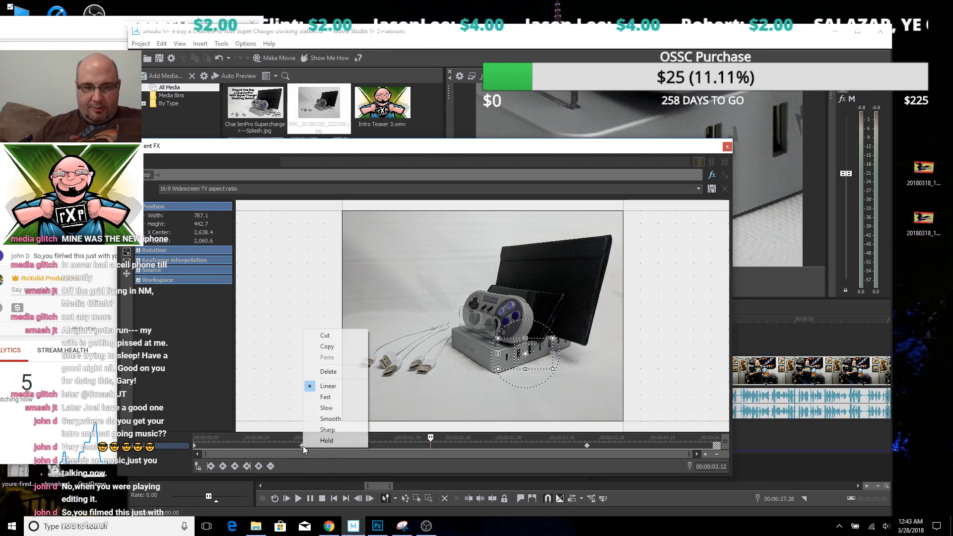
left_click(343, 428)
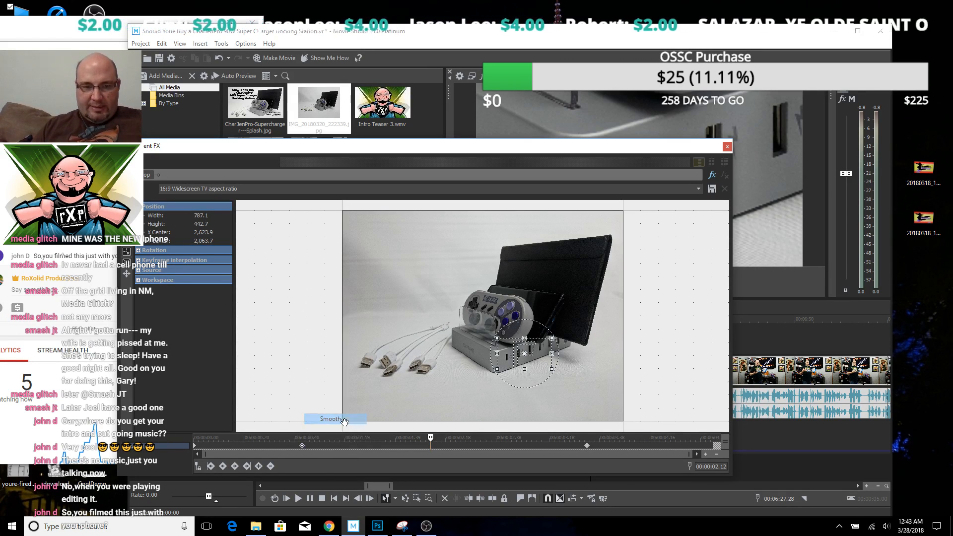
right_click(588, 446)
left_click(629, 418)
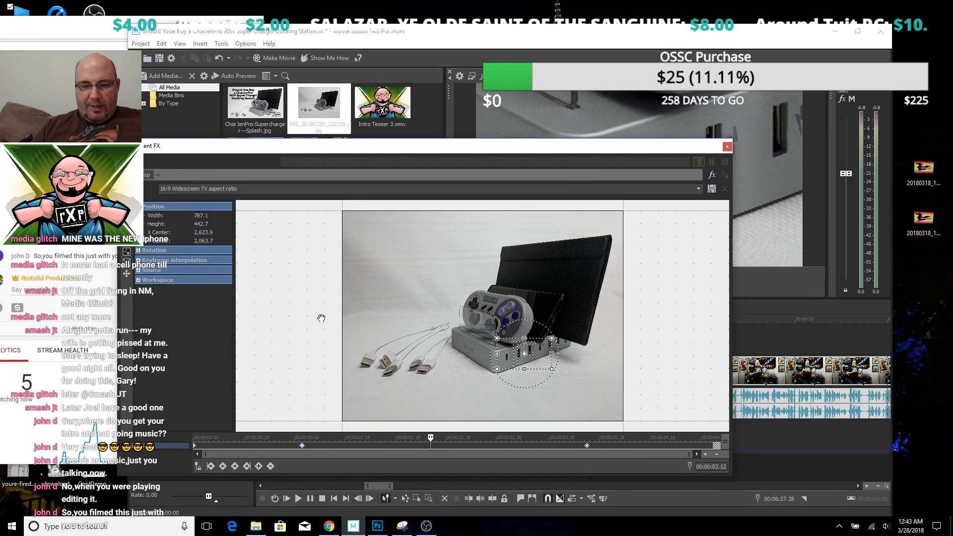
Uncover the preview and play the still image from its start at 00:06:27.02 to check the pan
left_click_drag(531, 151, 102, 179)
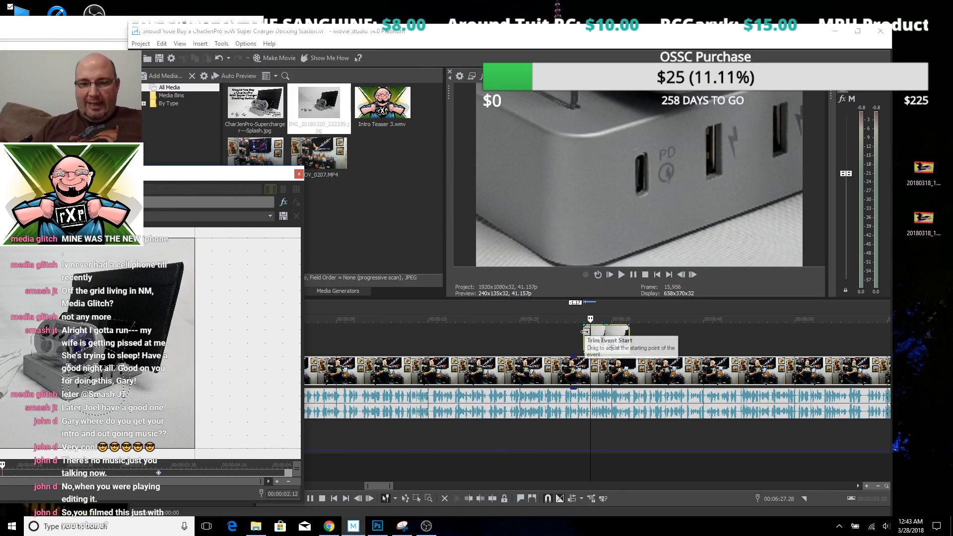
left_click_drag(584, 332, 583, 332)
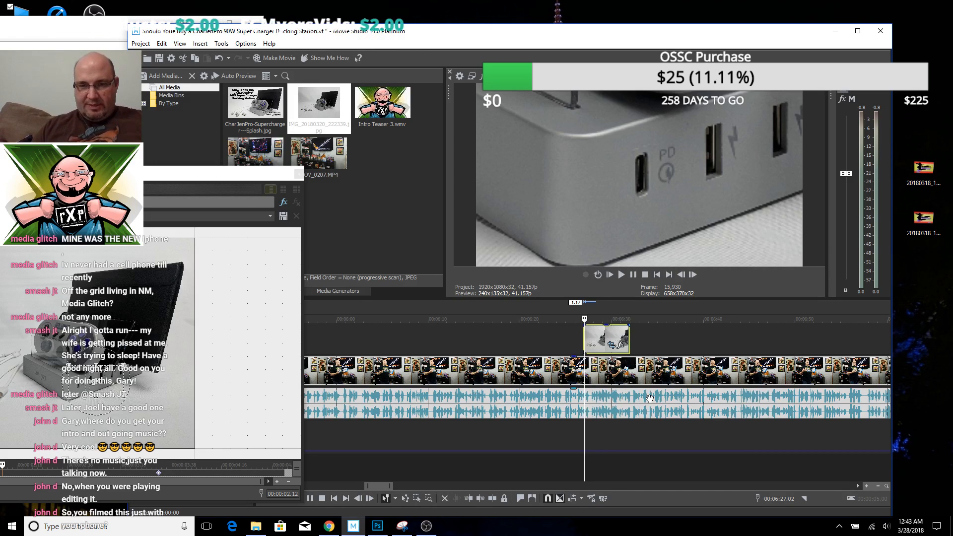
key("space")
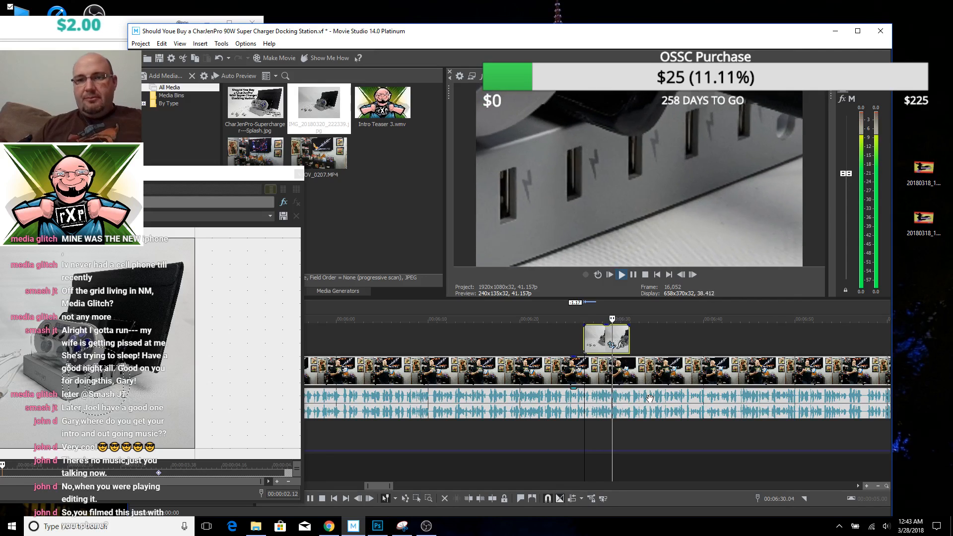
key("space")
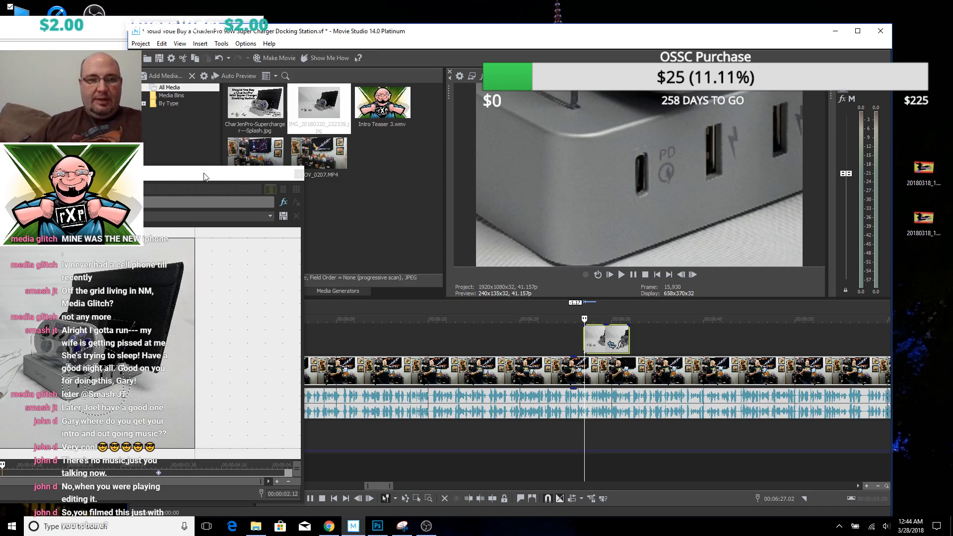
Close the crop settings and add a short fade-in and fade-out to the dock image on the Text track
left_click(300, 173)
scroll(559, 332, "up", 5)
left_click_drag(563, 326, 588, 326)
scroll(731, 340, "down", 3)
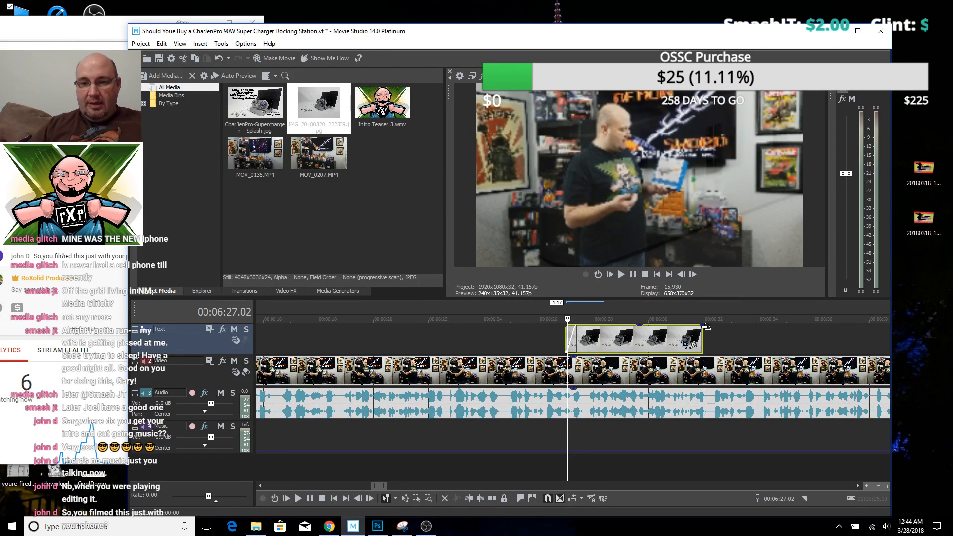
left_click_drag(701, 325, 688, 325)
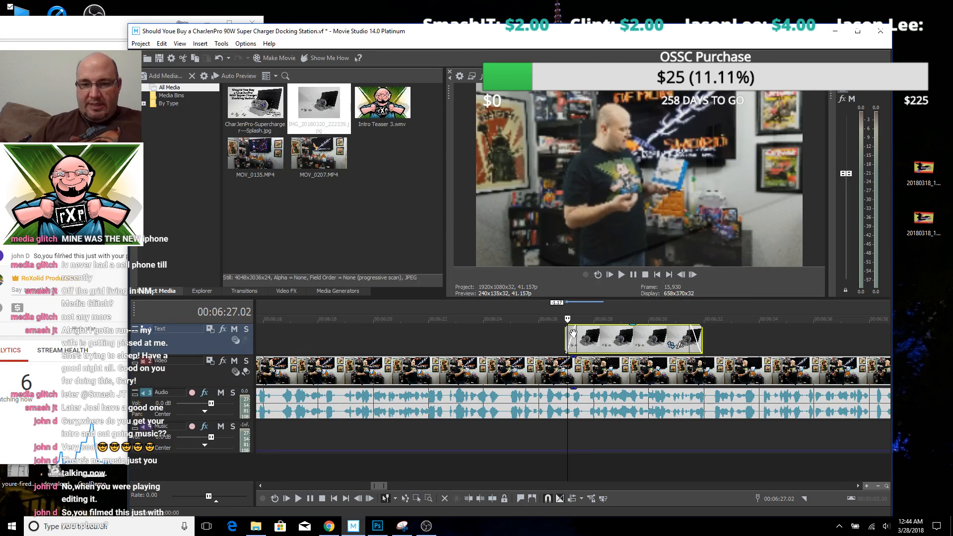
mouse_move(576, 333)
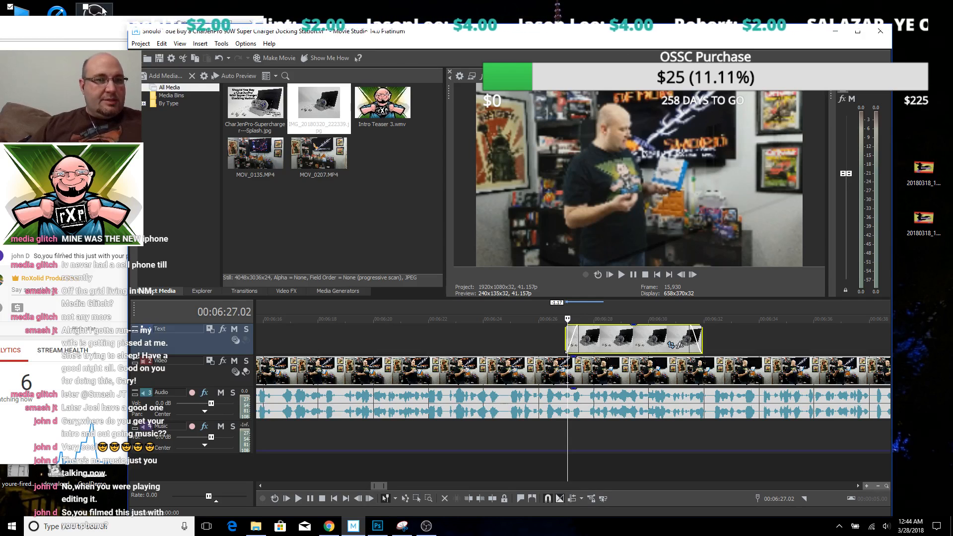
Check the live stream chat in the browser, return to Movie Studio and save the project
left_click(215, 20)
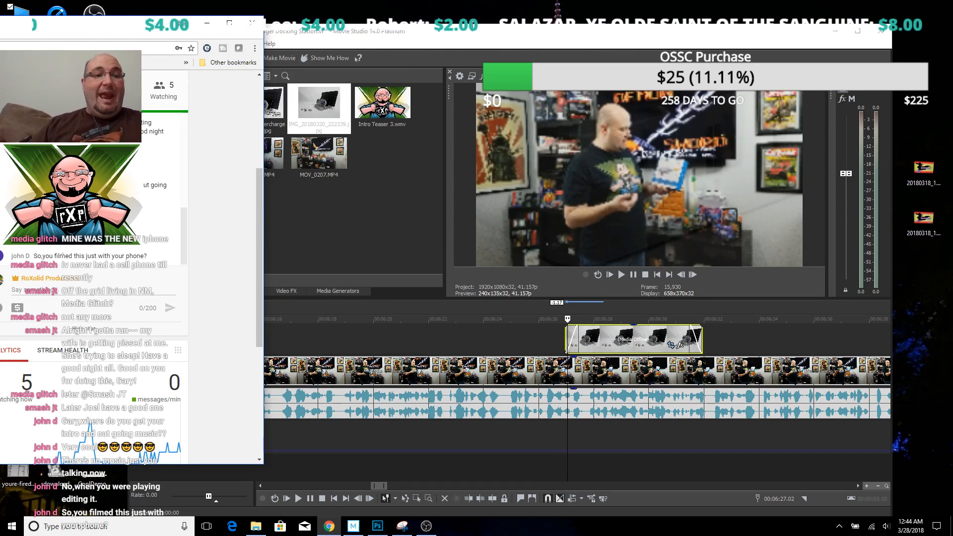
left_click(459, 40)
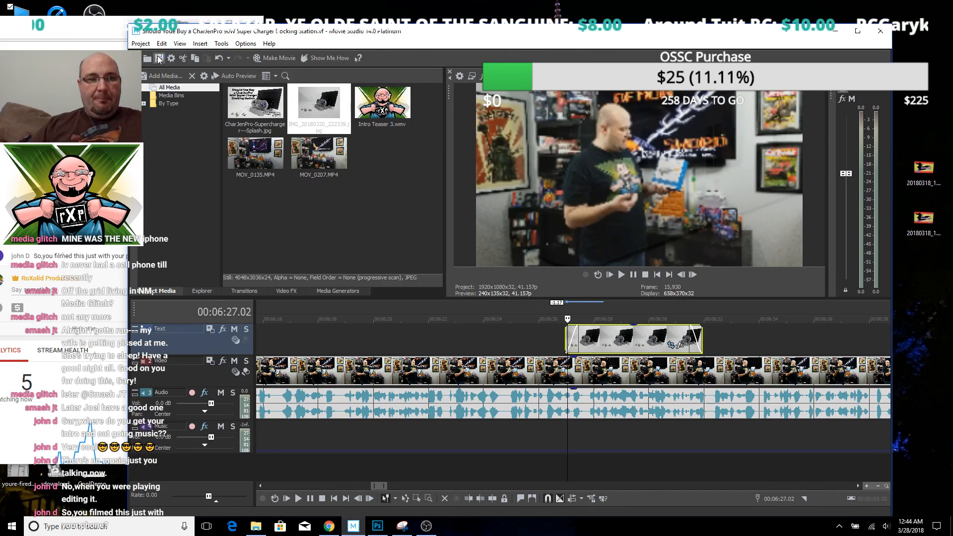
Play the timeline from 00:06:26.27 through the dock image to review its fades and pan
left_click(557, 342)
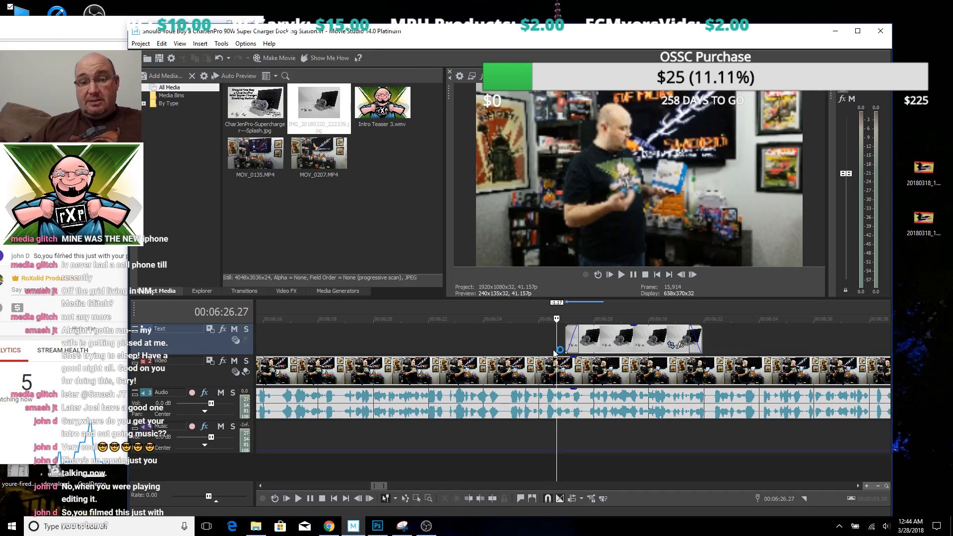
key("space")
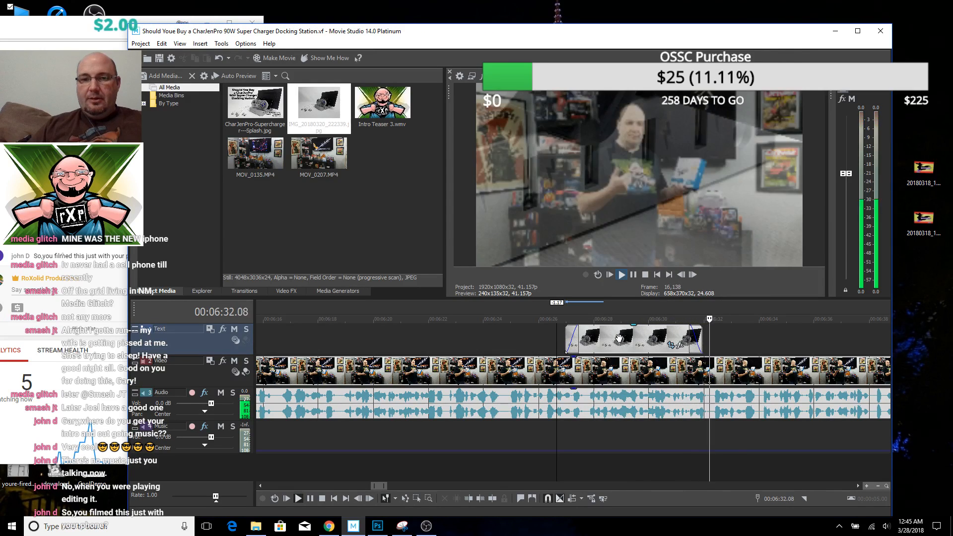
key("space")
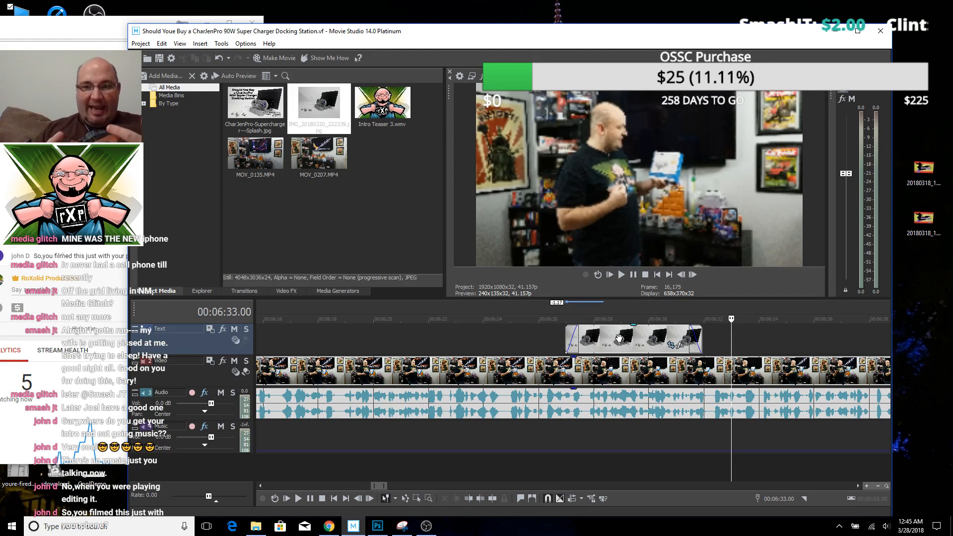
Review the remaining footage after the dock image up to the end of the last clip
key("space")
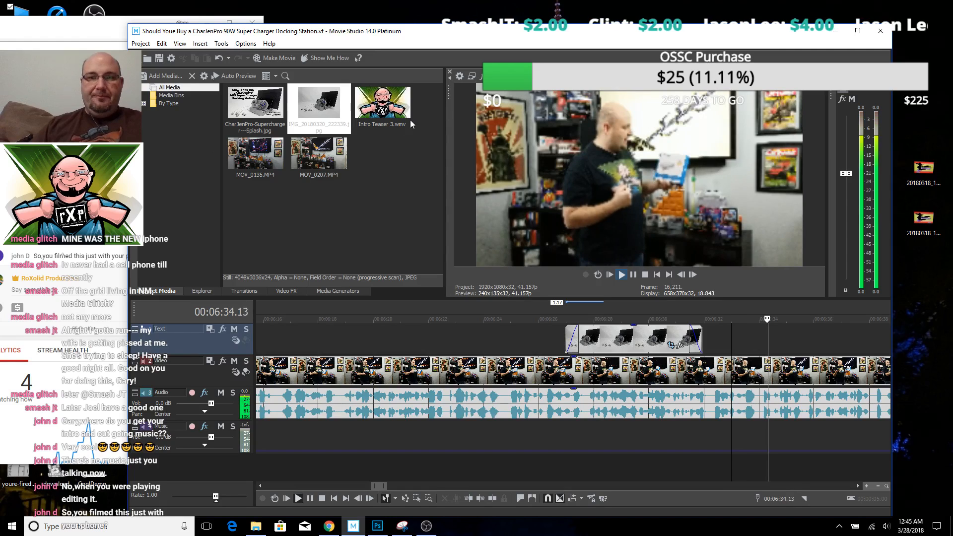
scroll(704, 365, "down", 3)
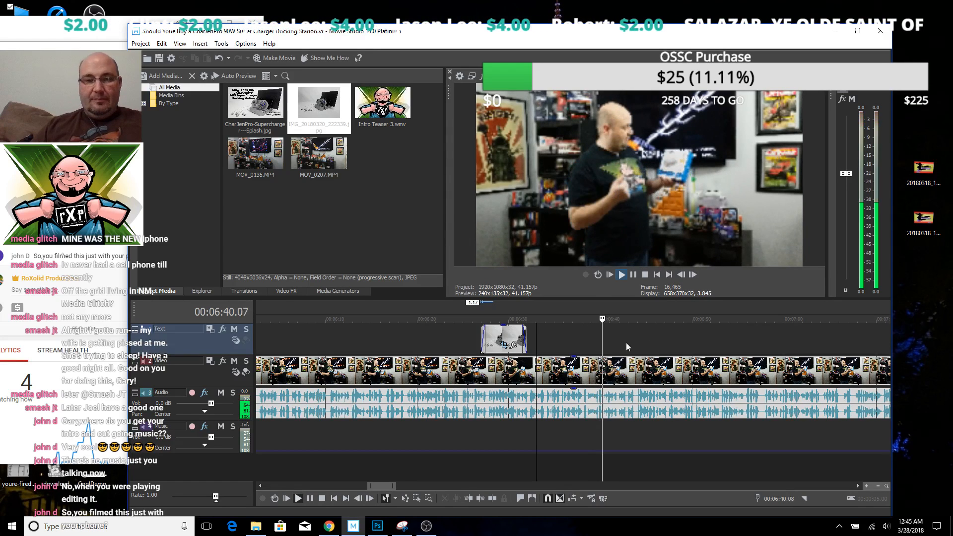
key("space")
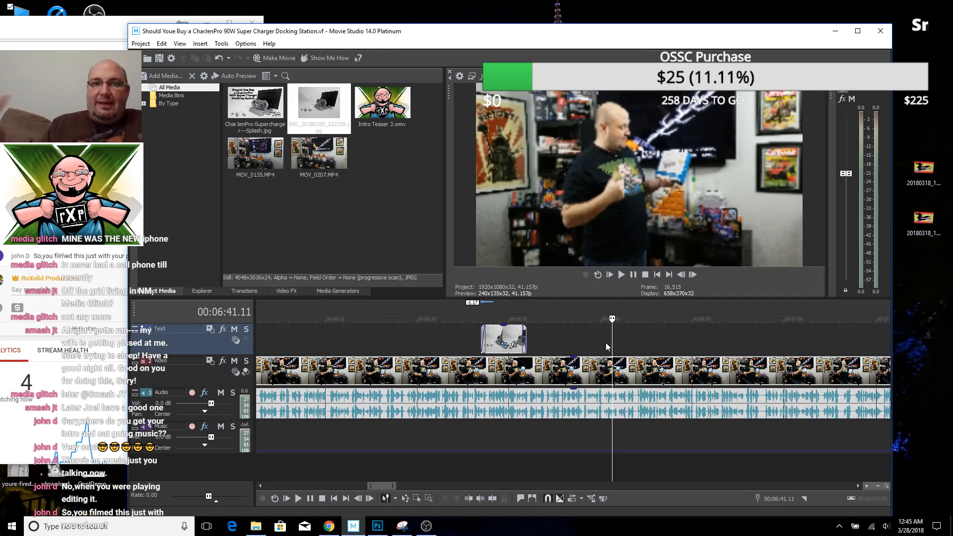
key("space")
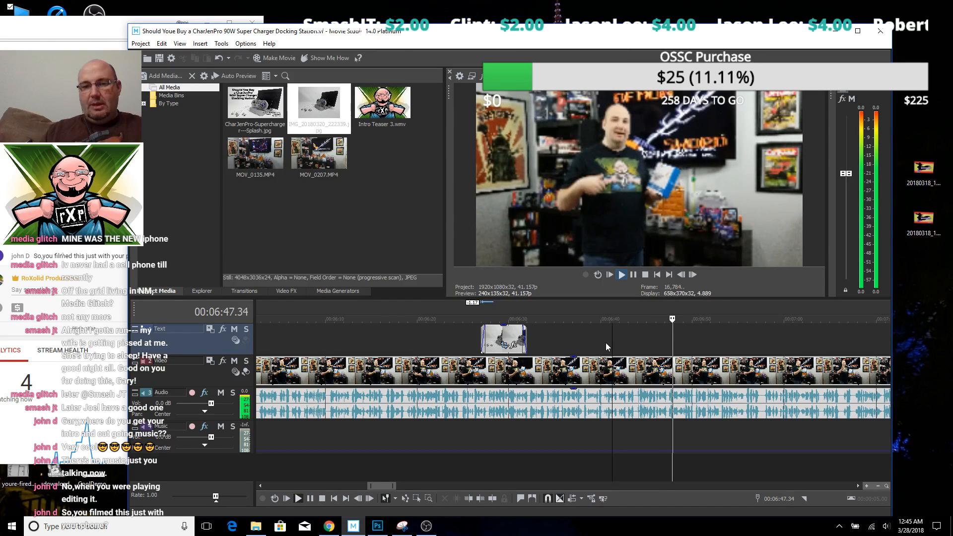
key("space")
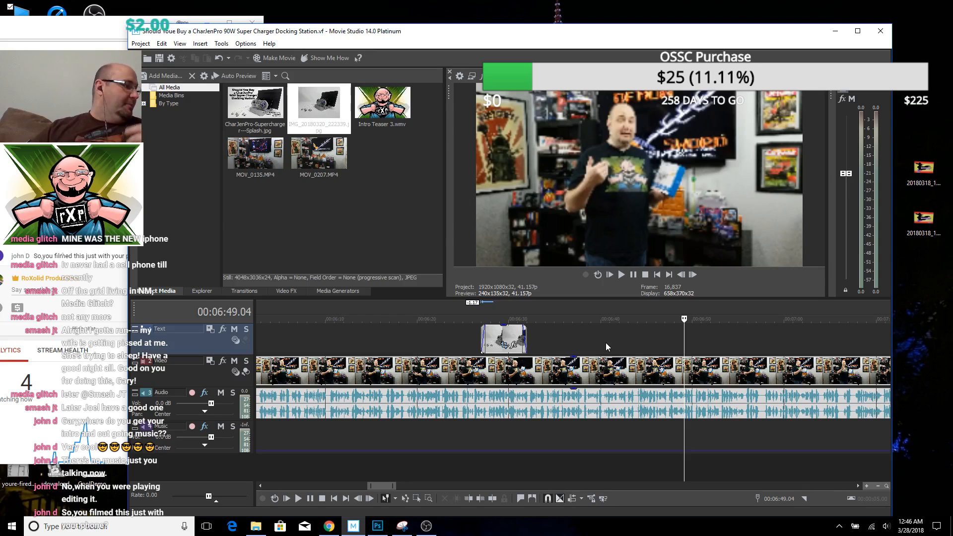
key("space")
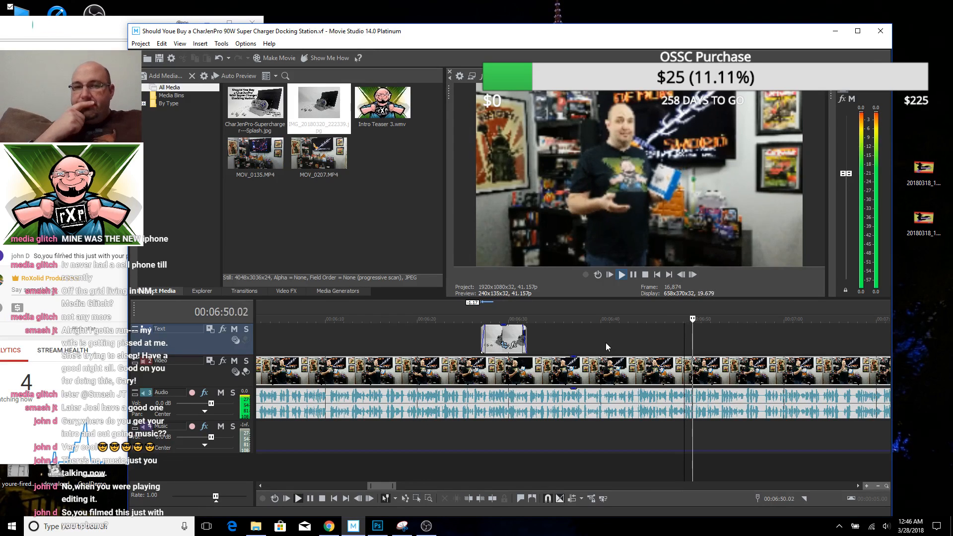
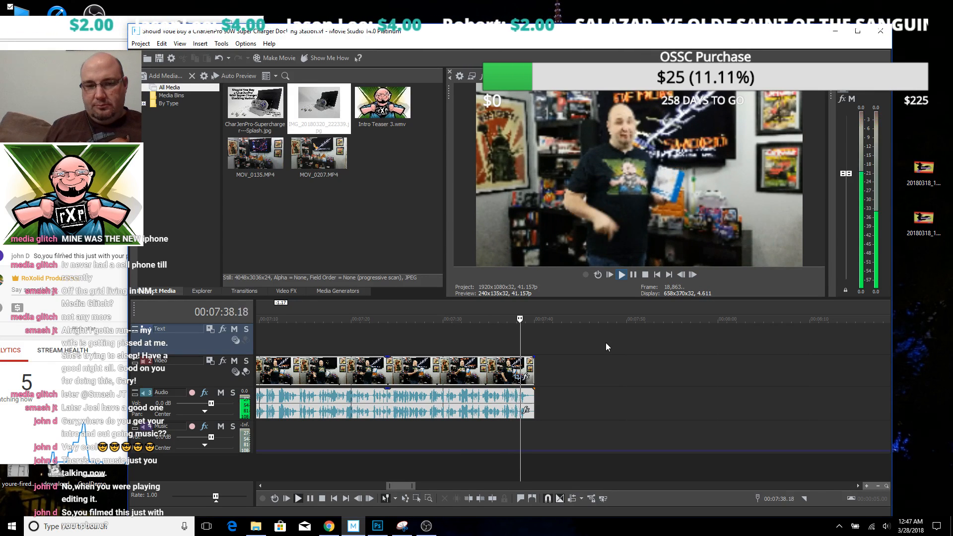
key("space")
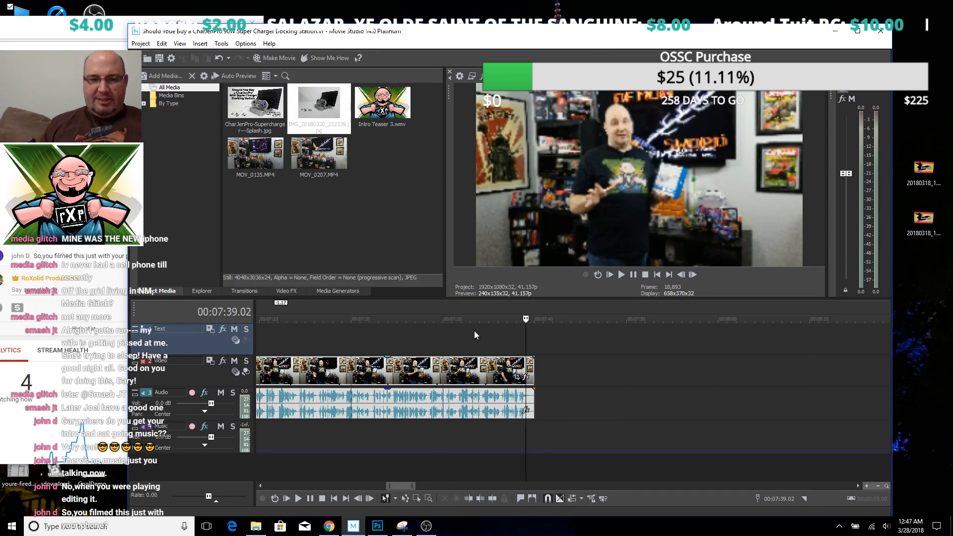
Replay the closing footage to find the cut point and trim the last clip's end back to about 00:07:31.25
left_click(443, 327)
key("space")
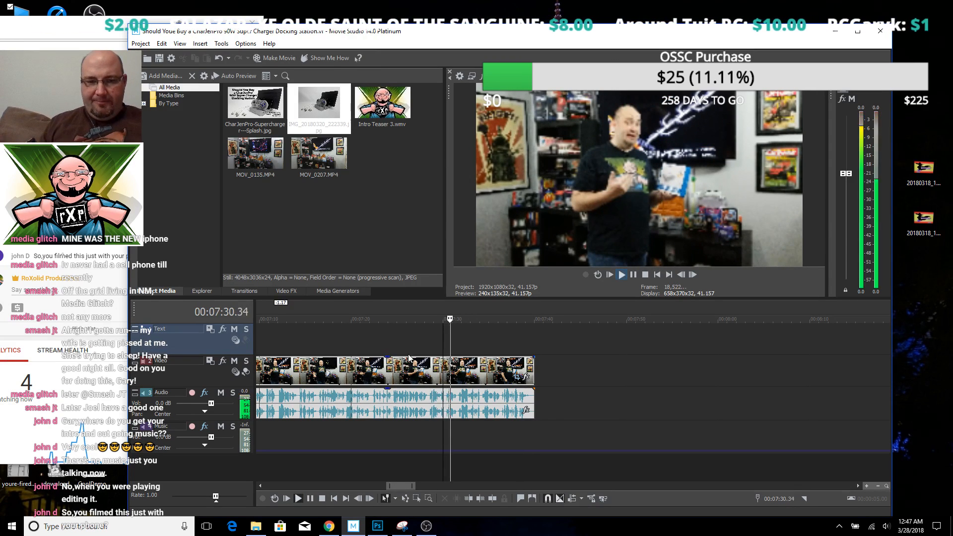
key("space")
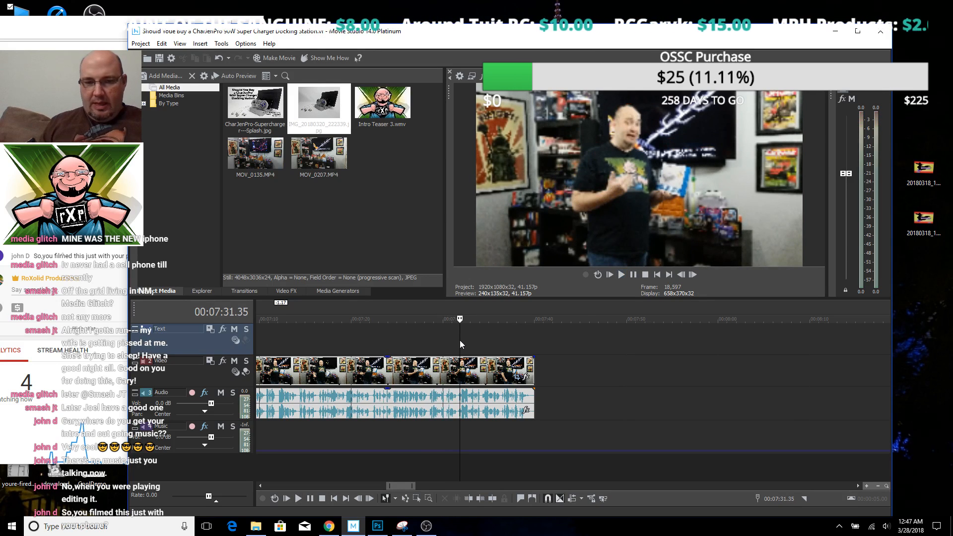
scroll(536, 348, "up", 3)
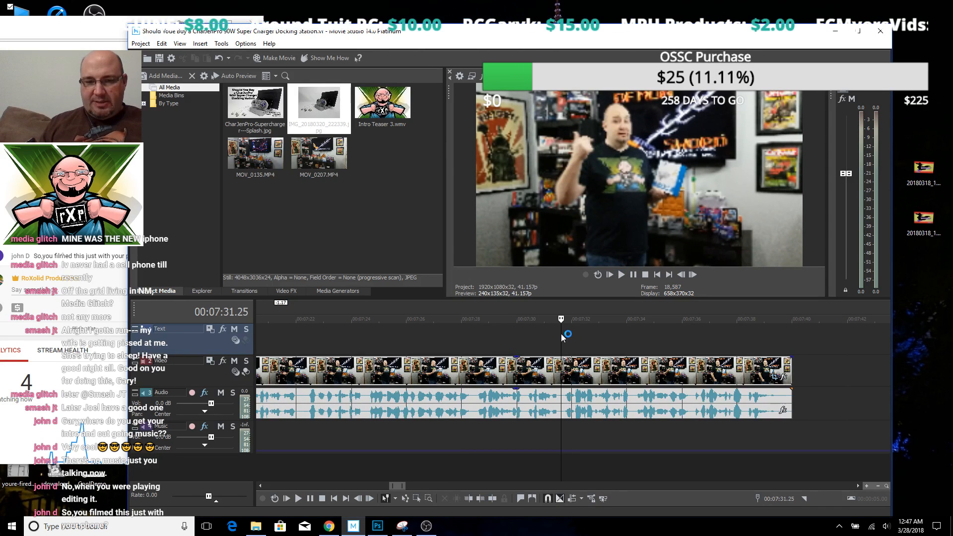
key("space")
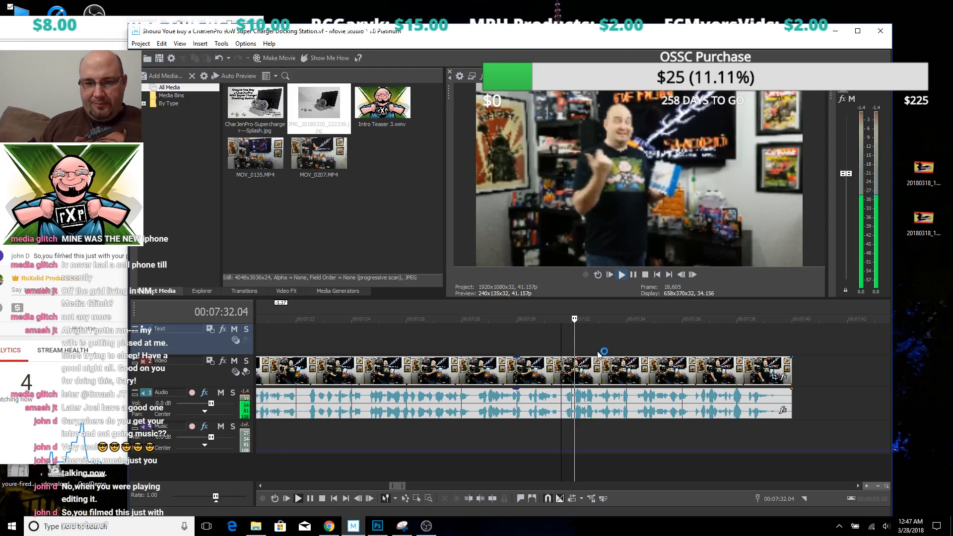
key("space")
key("space")
key("space")
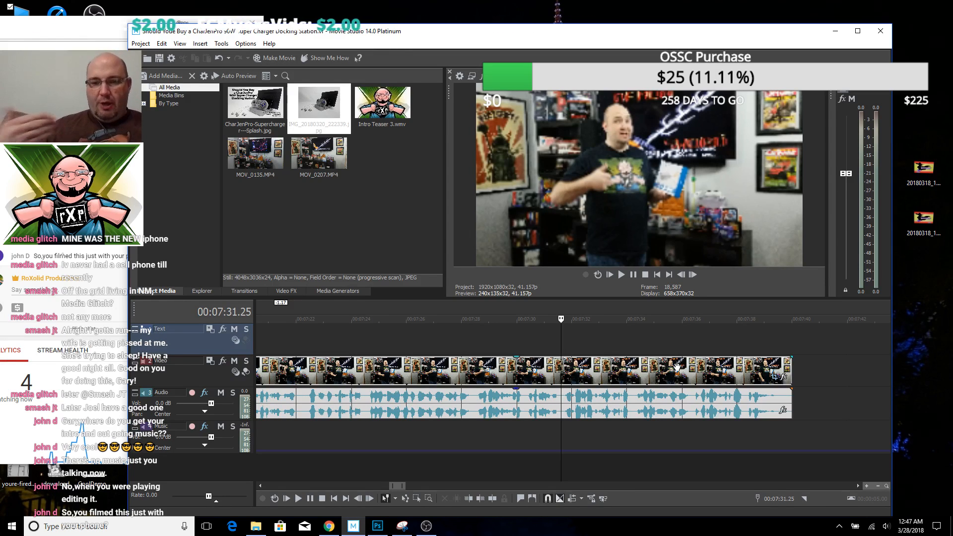
left_click_drag(792, 403, 565, 416)
scroll(690, 403, "down", 2)
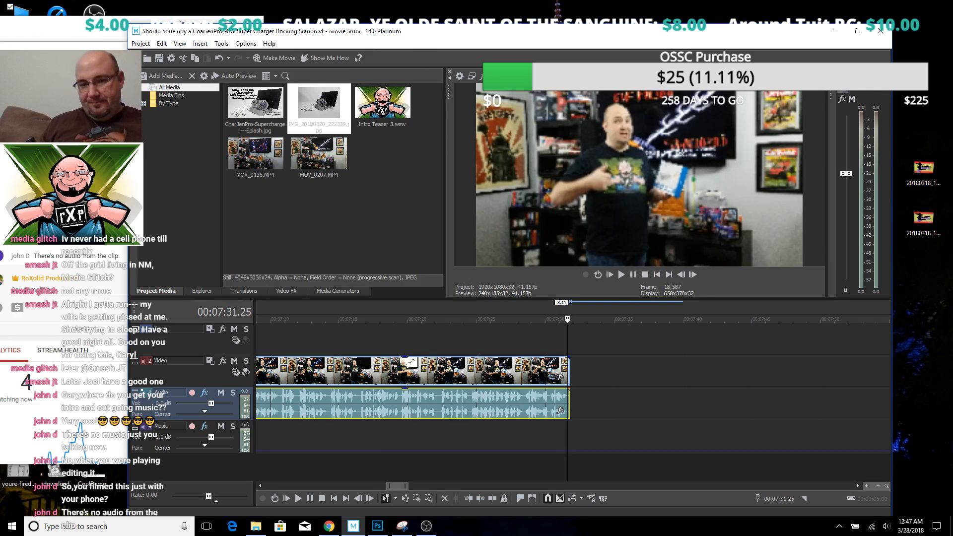
Mark the time range of the main clip from 00:05:29.15 to 00:07:31.31 to check its length
scroll(765, 378, "down", 8)
scroll(735, 386, "down", 3)
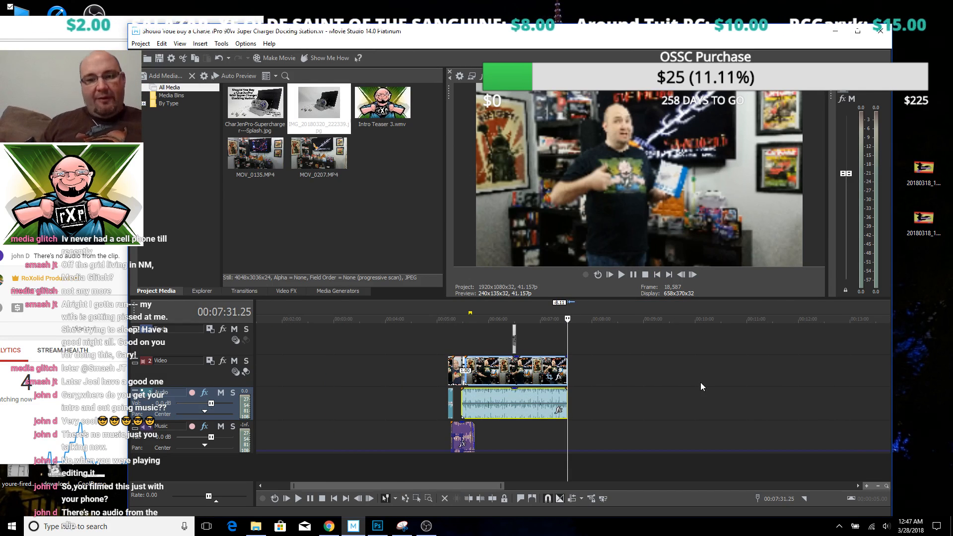
left_click_drag(464, 348, 584, 349)
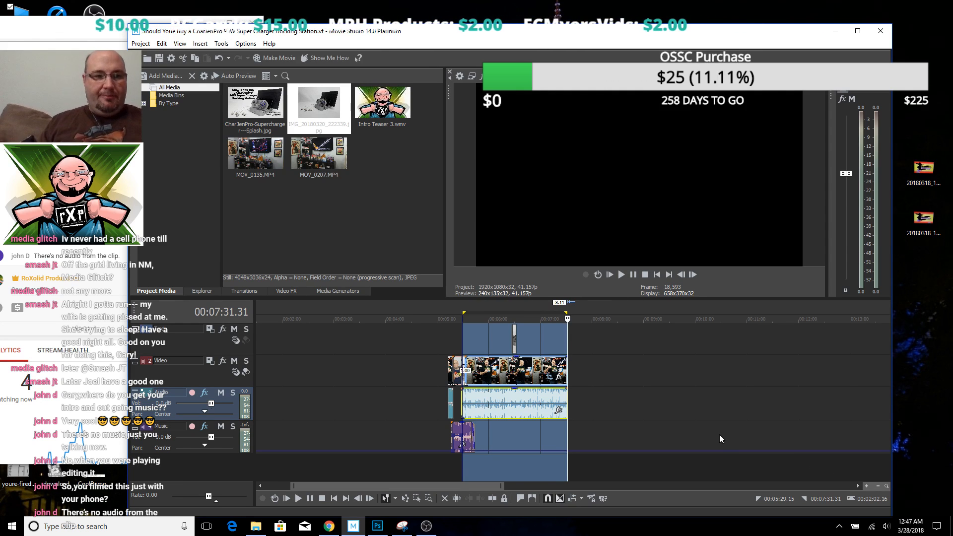
Play the footage briefly from 00:06:54.05, check the stream's audio mixer in OBS and return to Movie Studio
left_click(535, 433)
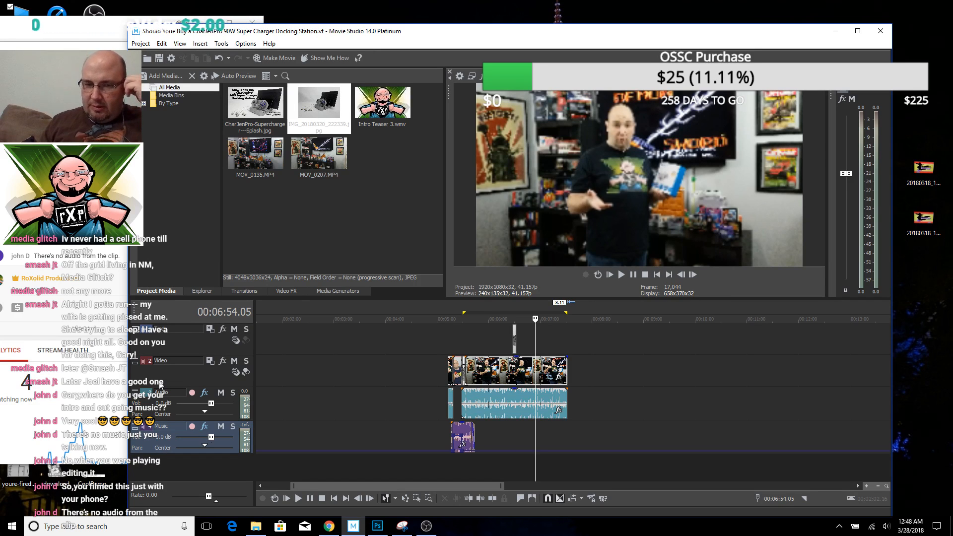
key("space")
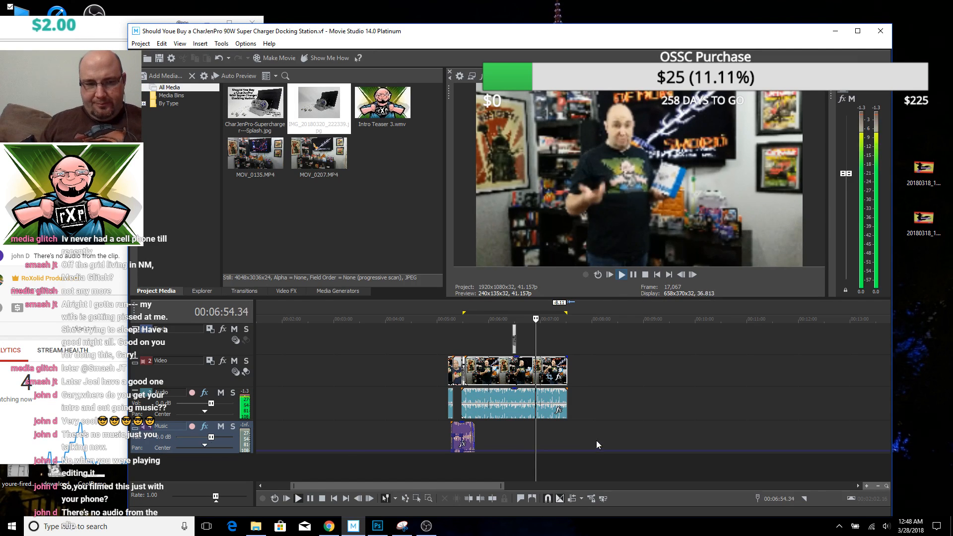
key("space")
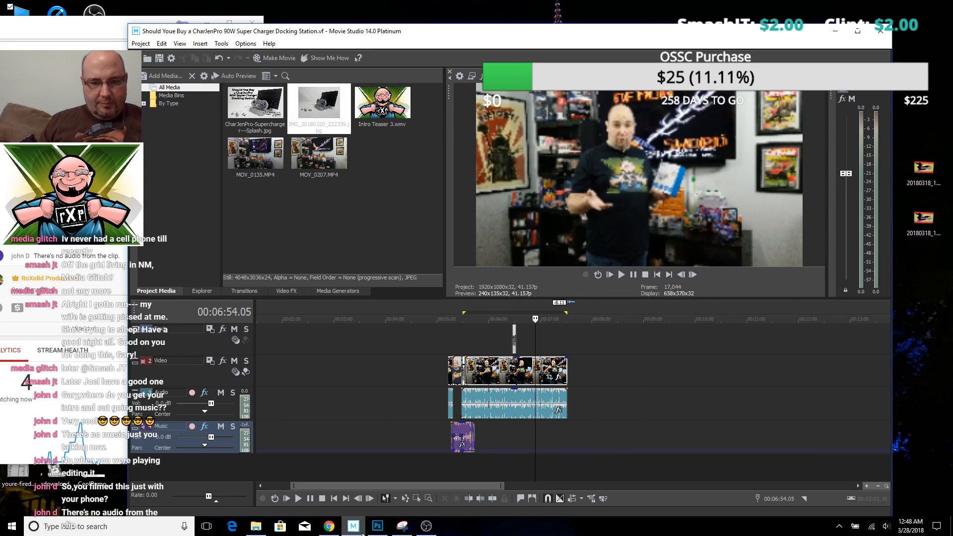
left_click(426, 526)
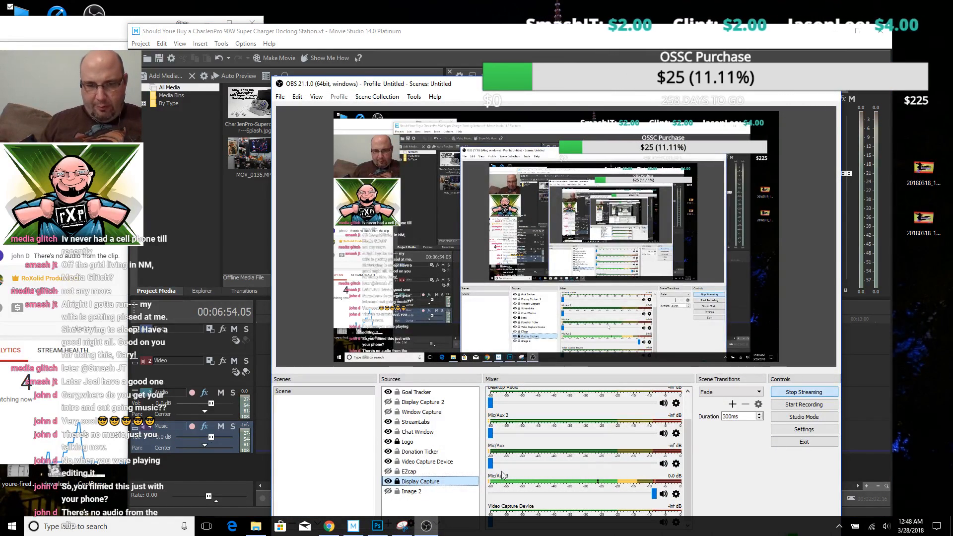
key("alt+Tab")
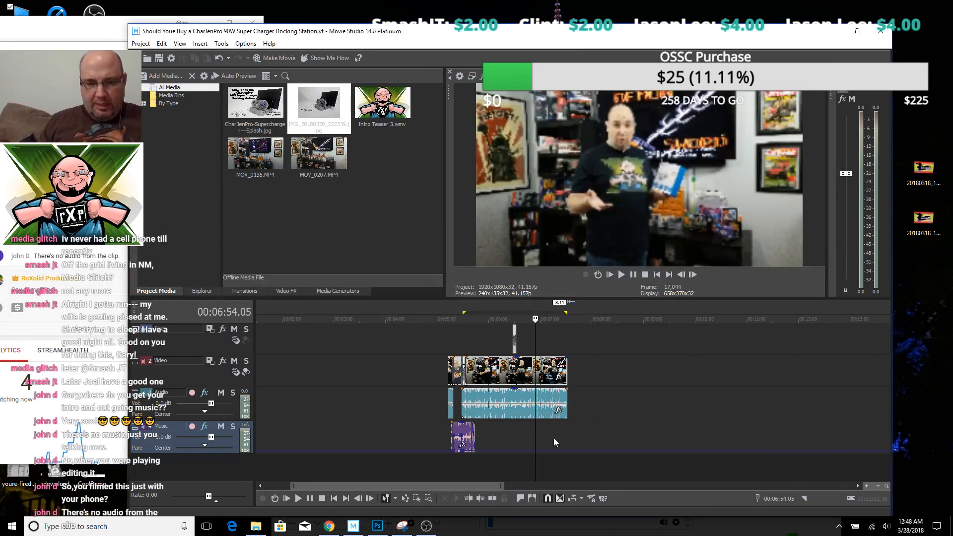
Play the timeline from just before the dock image and raise the Desktop Audio level to 0.0 dB in OBS
left_click(508, 430)
key("space")
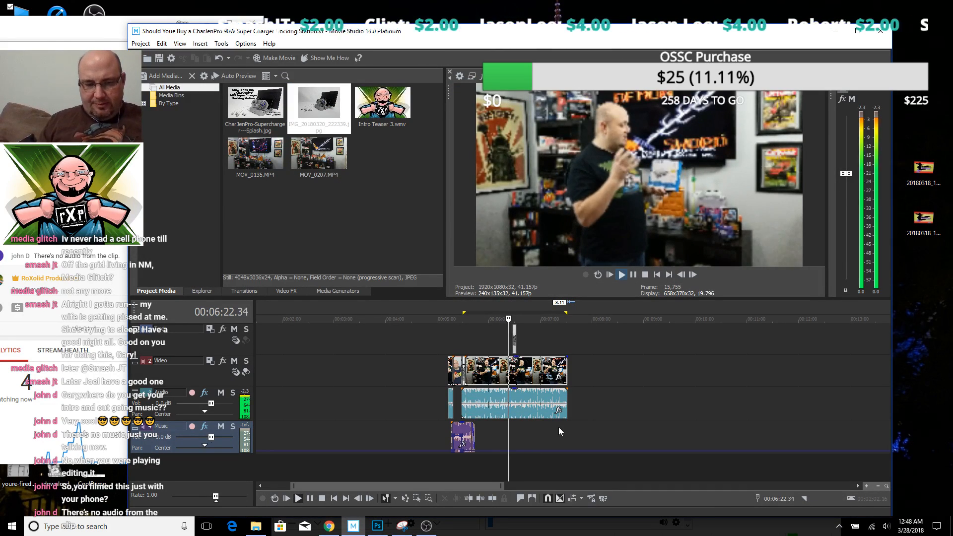
key("alt+Tab")
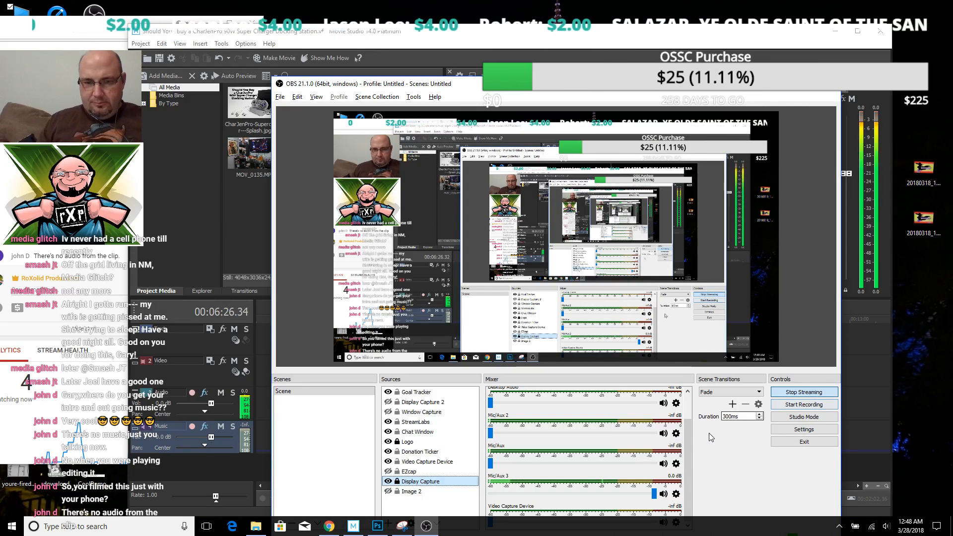
left_click_drag(491, 403, 679, 404)
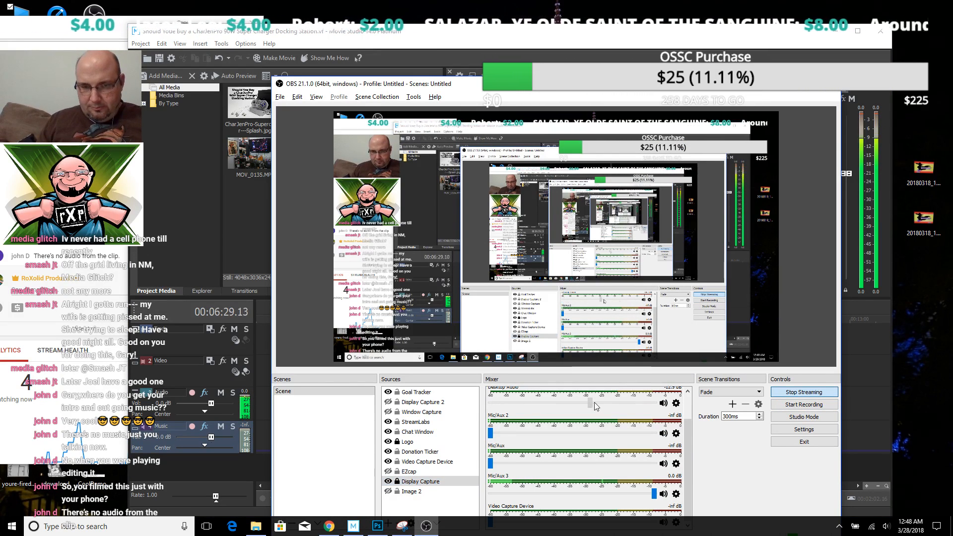
Inspect the Desktop Audio properties and its available device options, closing them without changes
left_click(676, 404)
left_click(712, 464)
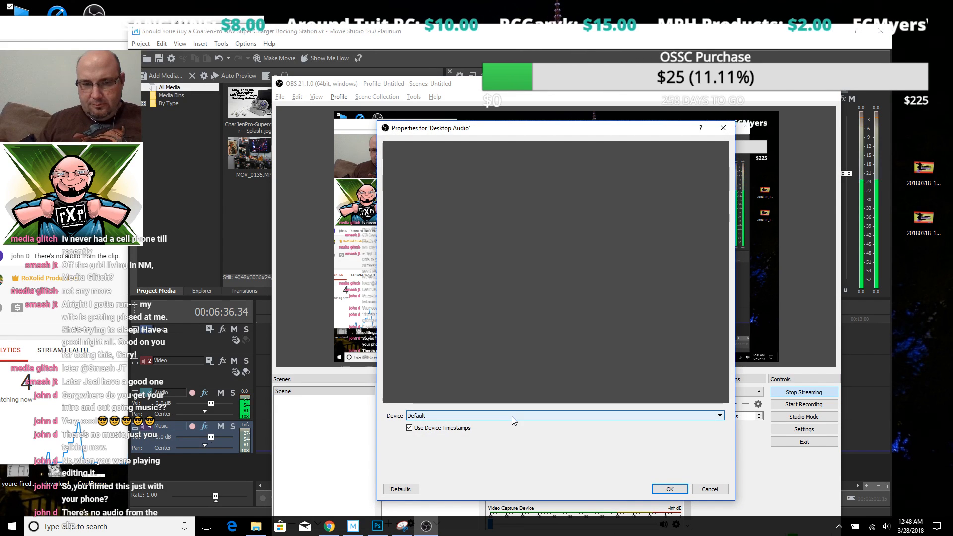
left_click(710, 488)
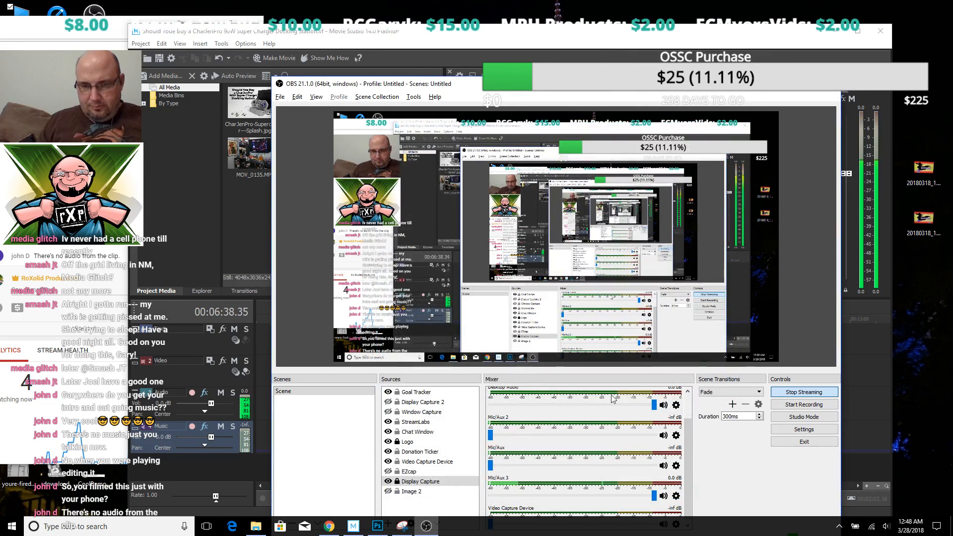
left_click(676, 405)
left_click(721, 459)
left_click(495, 416)
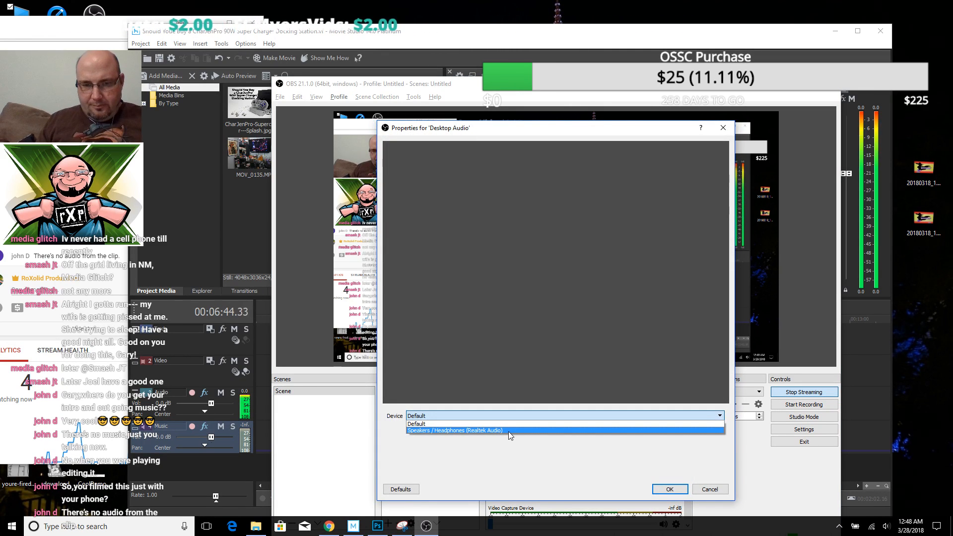
left_click(710, 489)
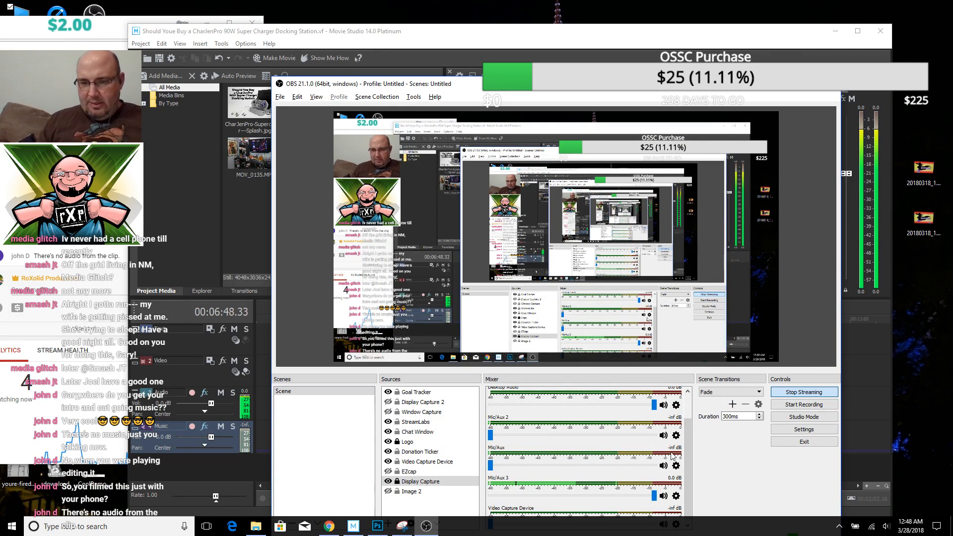
Stop playback in Movie Studio, return to OBS and examine the properties of the Display Capture source
key("alt+Tab")
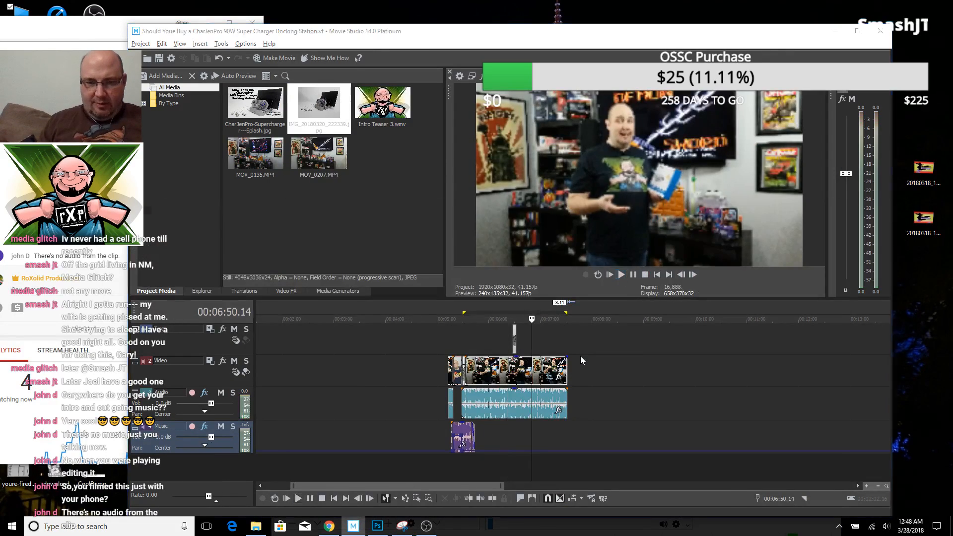
key("alt+Tab")
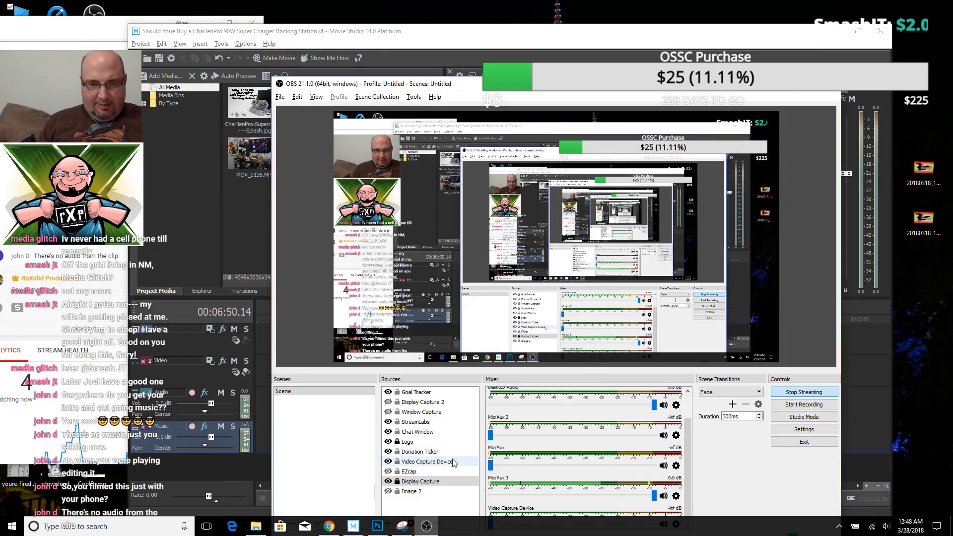
right_click(420, 483)
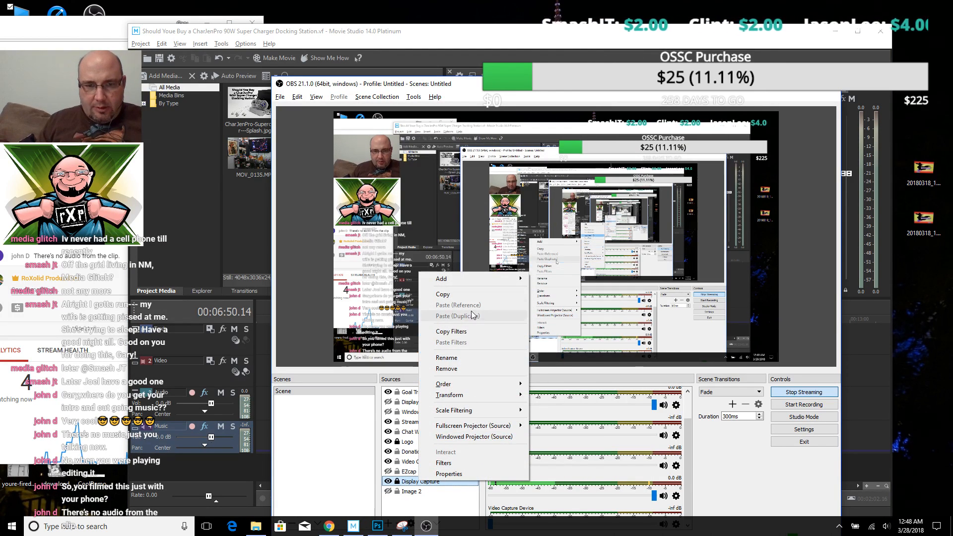
left_click(449, 473)
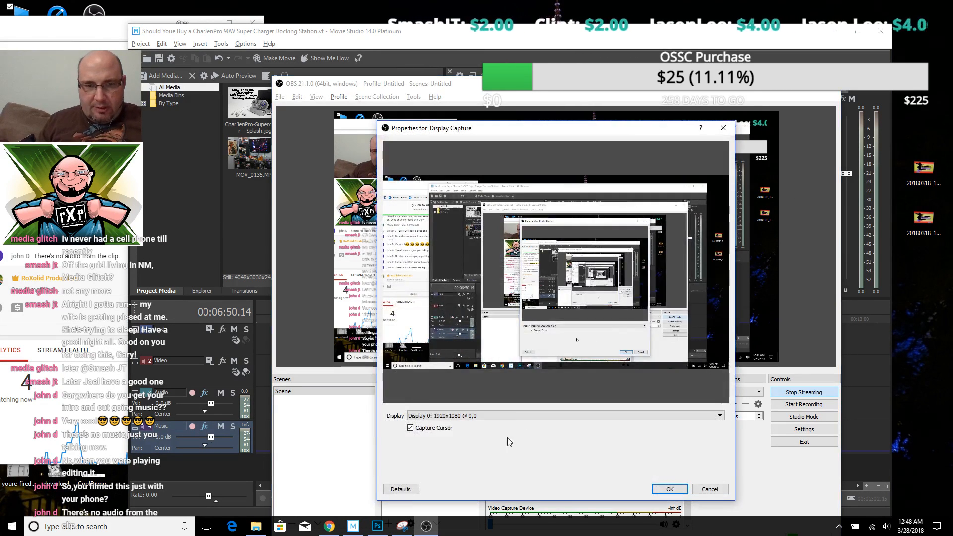
left_click(723, 129)
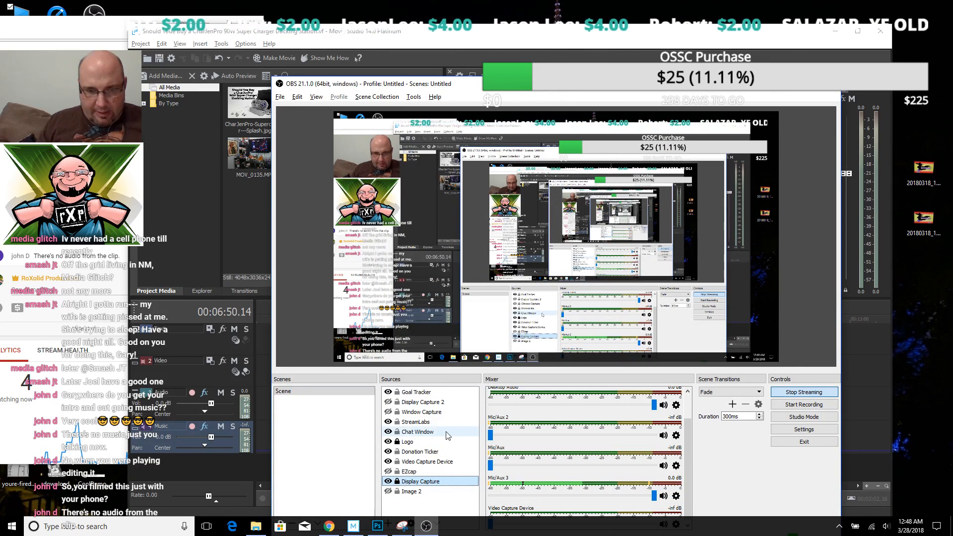
Examine the Video Capture Device source's properties, including its audio output options, and cancel without changes
right_click(435, 465)
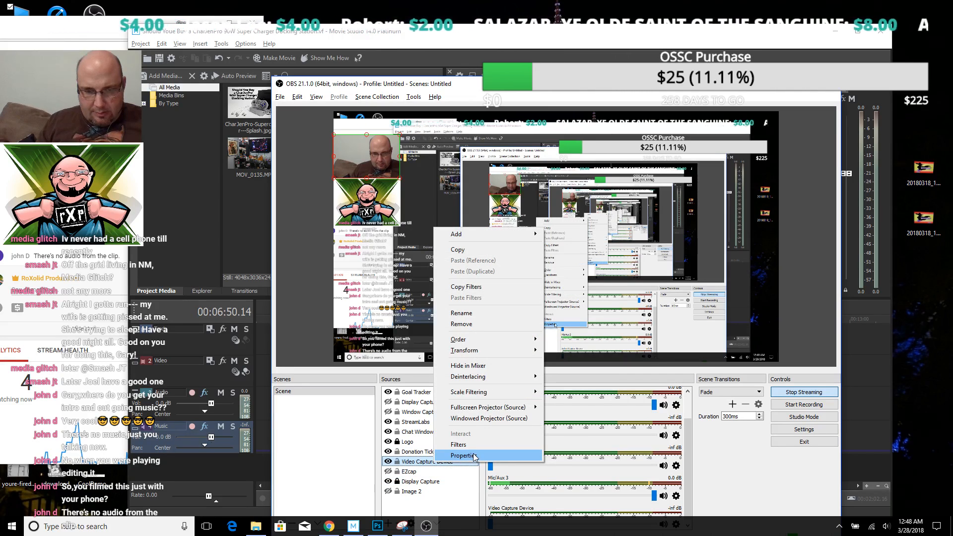
left_click(463, 455)
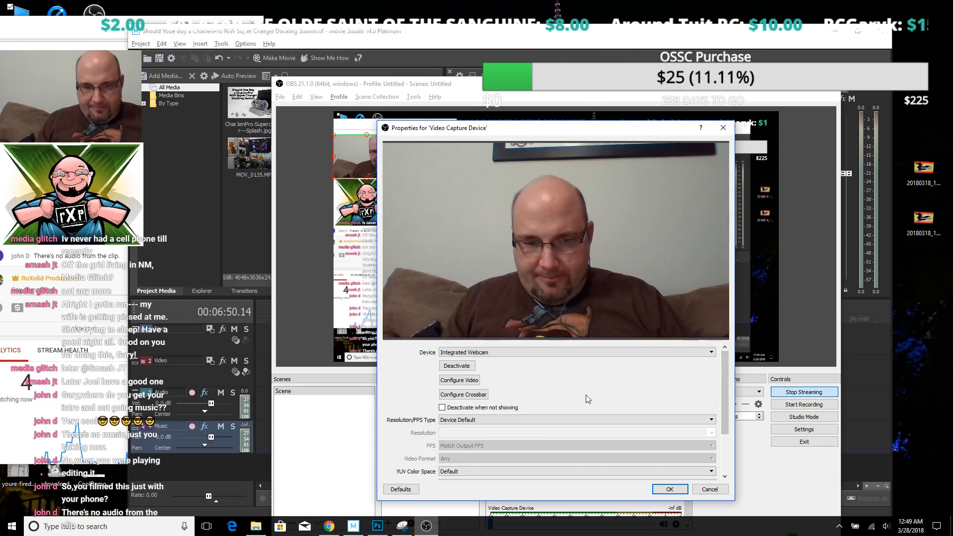
scroll(582, 399, "down", 5)
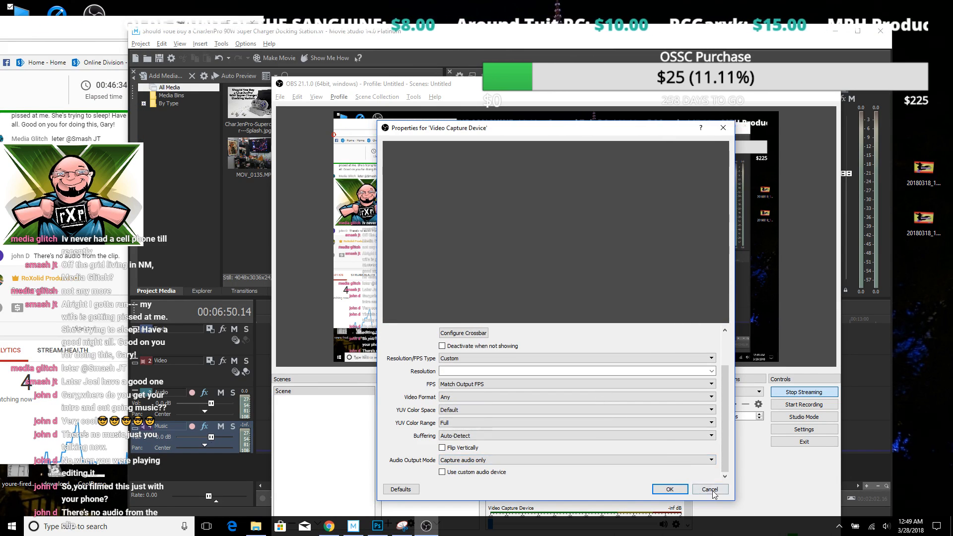
left_click(711, 490)
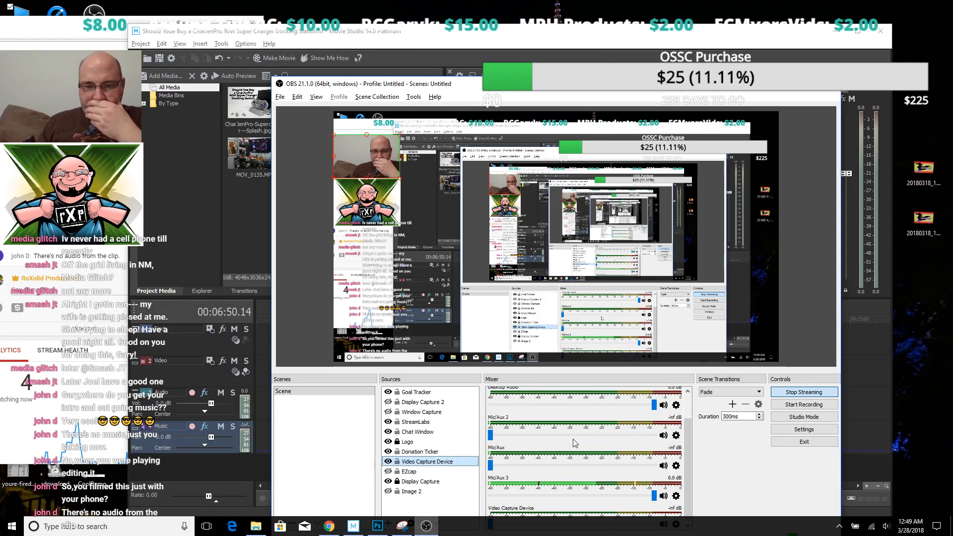
Set audio monitoring for Desktop Audio to Monitor and Output in the advanced audio properties and close them
scroll(616, 437, "down", 3)
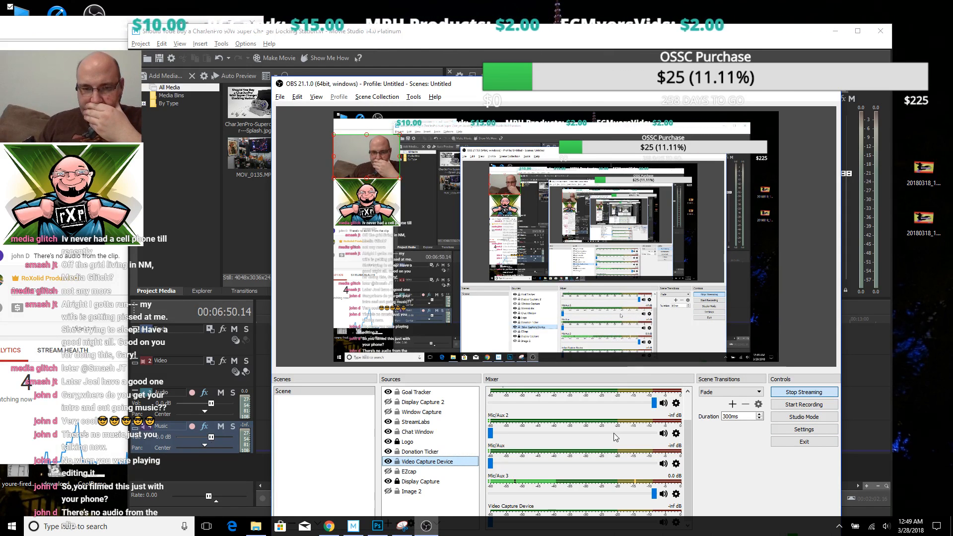
left_click(676, 403)
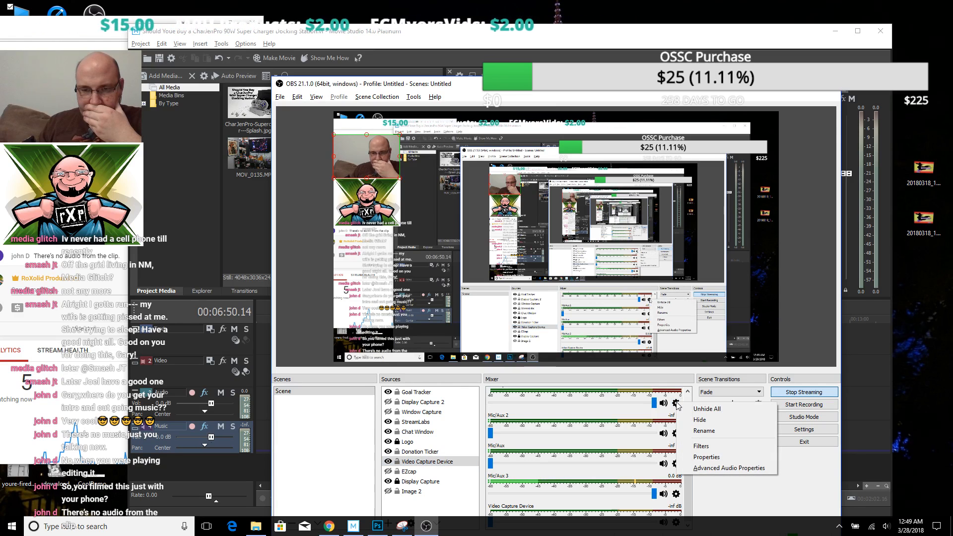
left_click(720, 467)
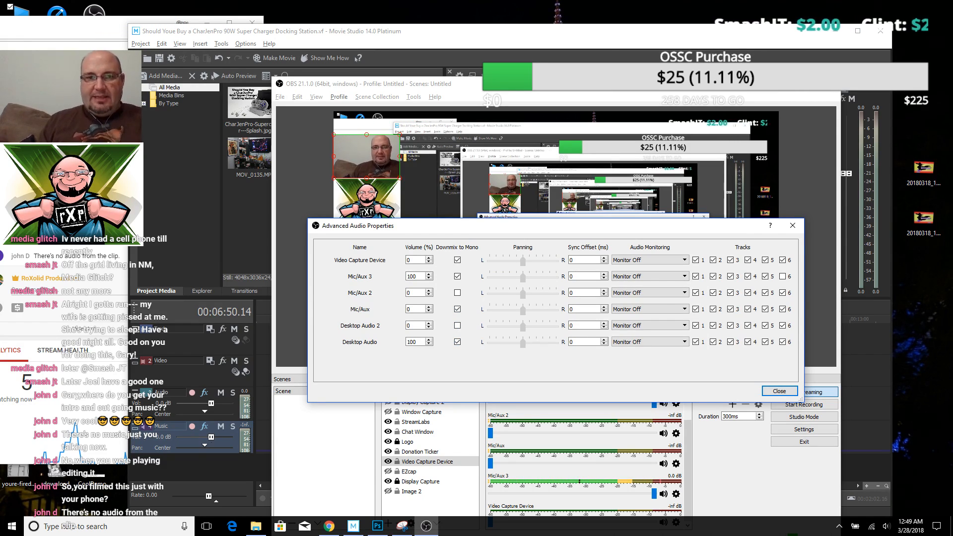
left_click(654, 341)
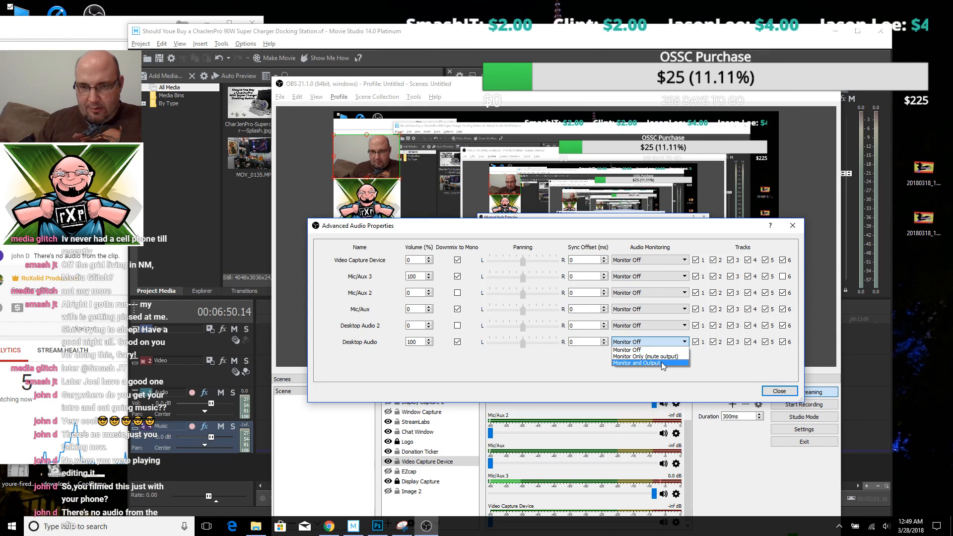
left_click(670, 367)
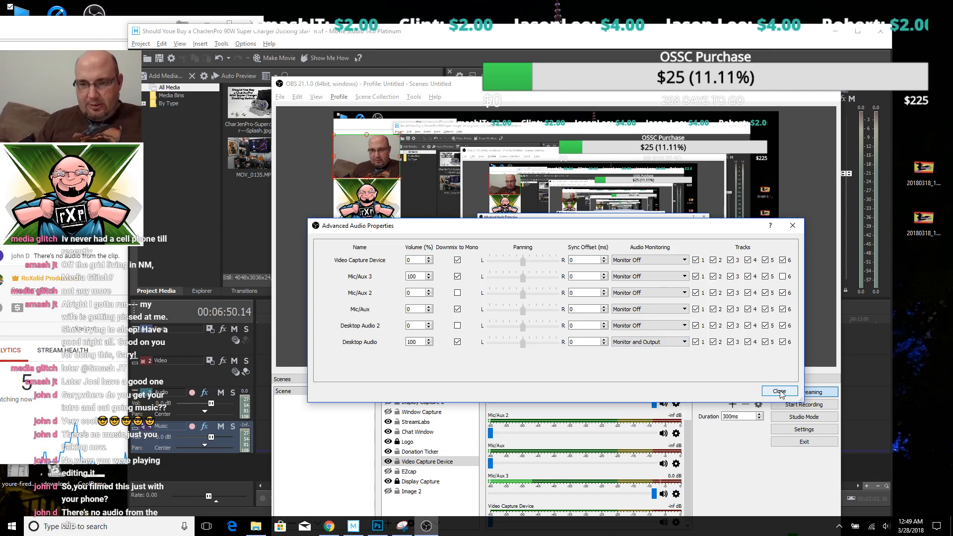
left_click(779, 391)
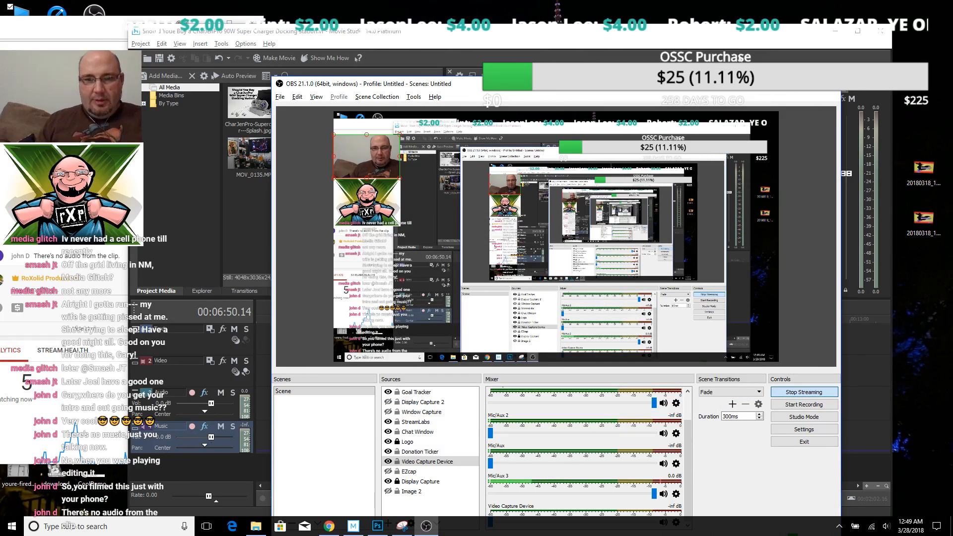
Switch to Movie Studio and play back the final part of the main video clip
left_click(514, 37)
key("space")
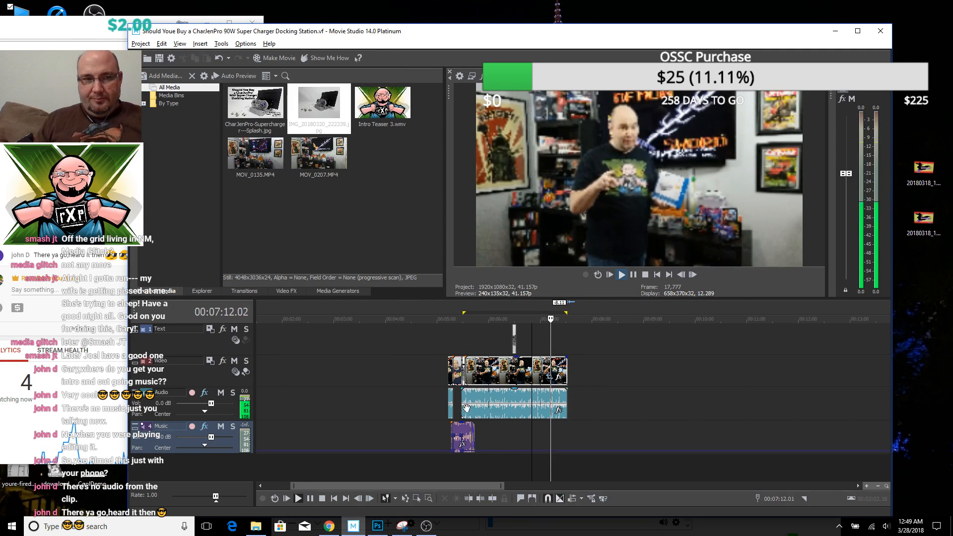
scroll(642, 388, "up", 4)
scroll(642, 388, "up", 6)
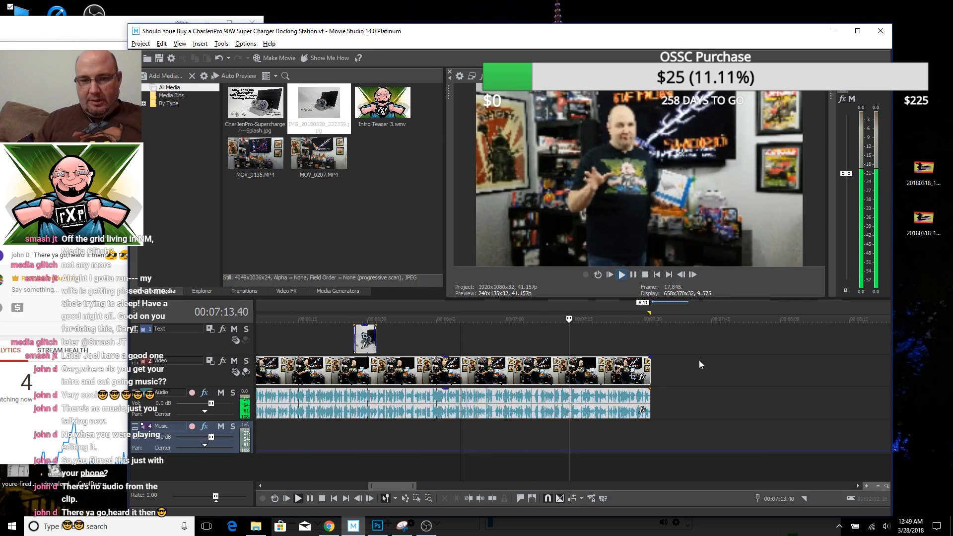
key("space")
scroll(878, 419, "down", 4)
scroll(761, 371, "down", 2)
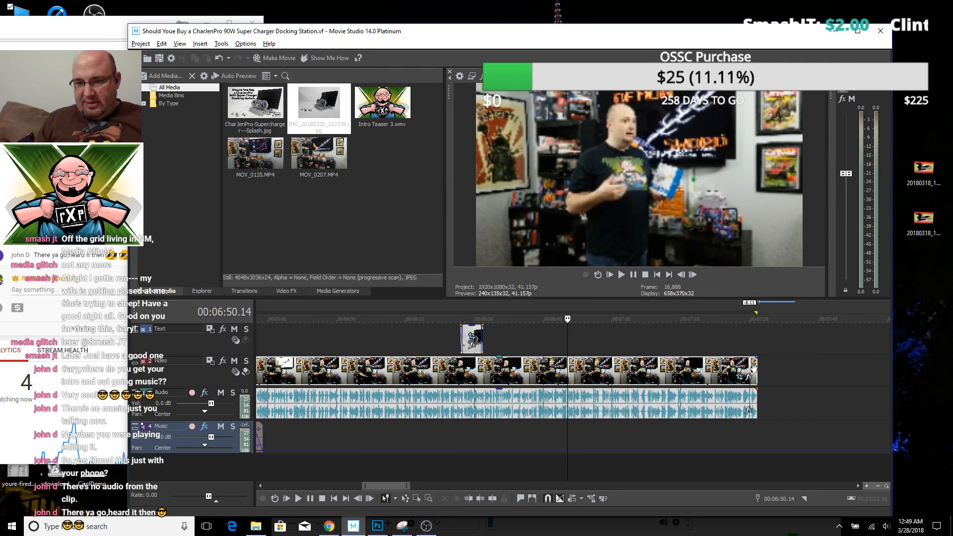
Extend the end of the main clip by about 9 seconds and play back the restored footage
left_click_drag(757, 370, 801, 370)
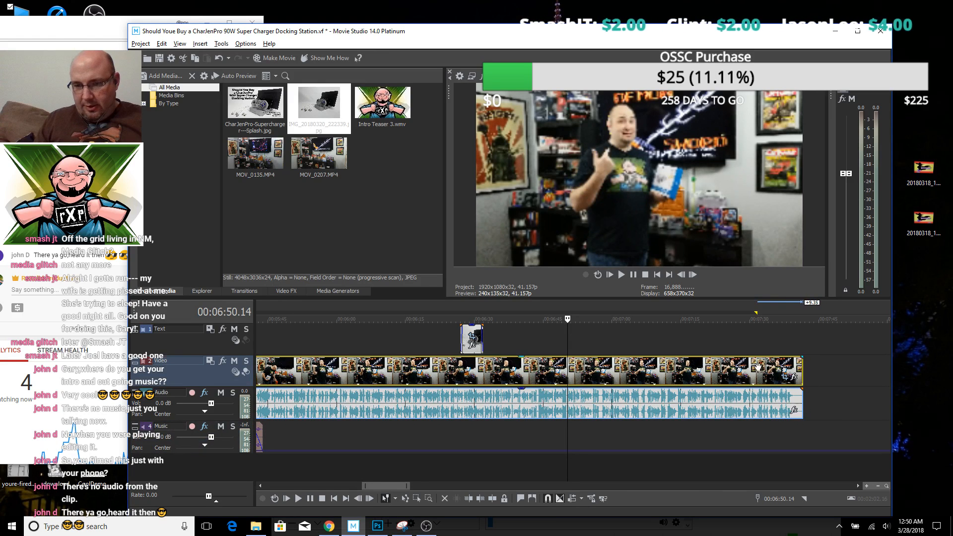
left_click(737, 343)
key("space")
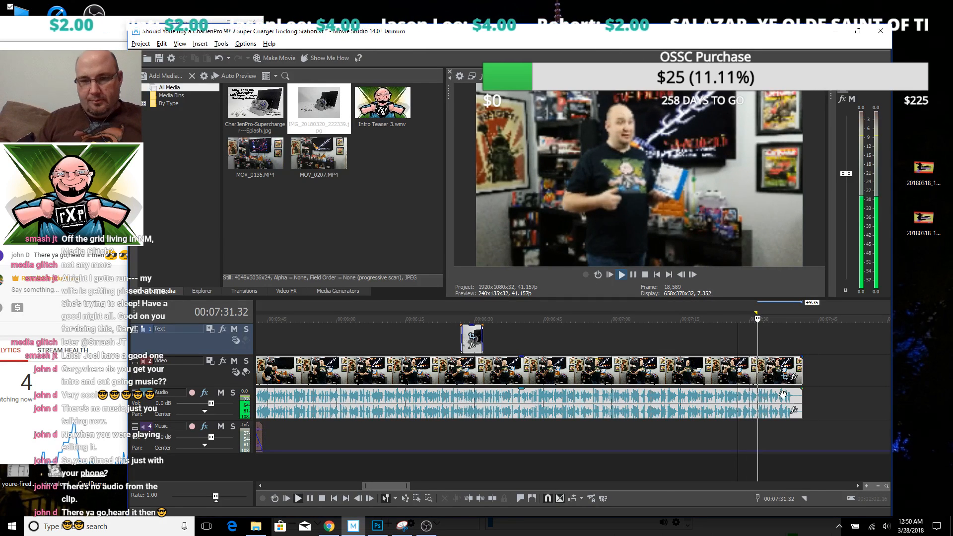
left_click(755, 423)
Replay the main clip's ending from about 00:07:31 and trim the clip's end back to 00:07:31.33
scroll(761, 424, "up", 3)
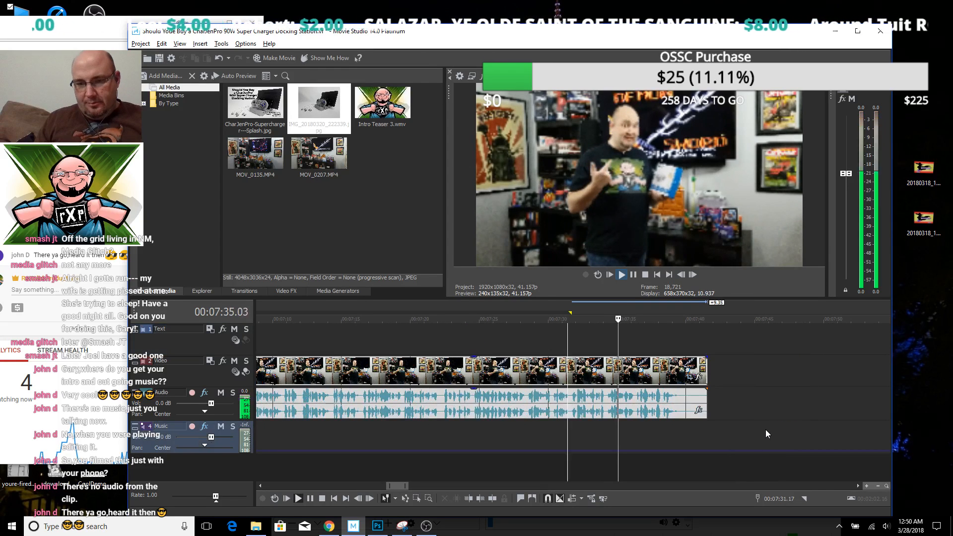
scroll(695, 438, "up", 3)
left_click(578, 430)
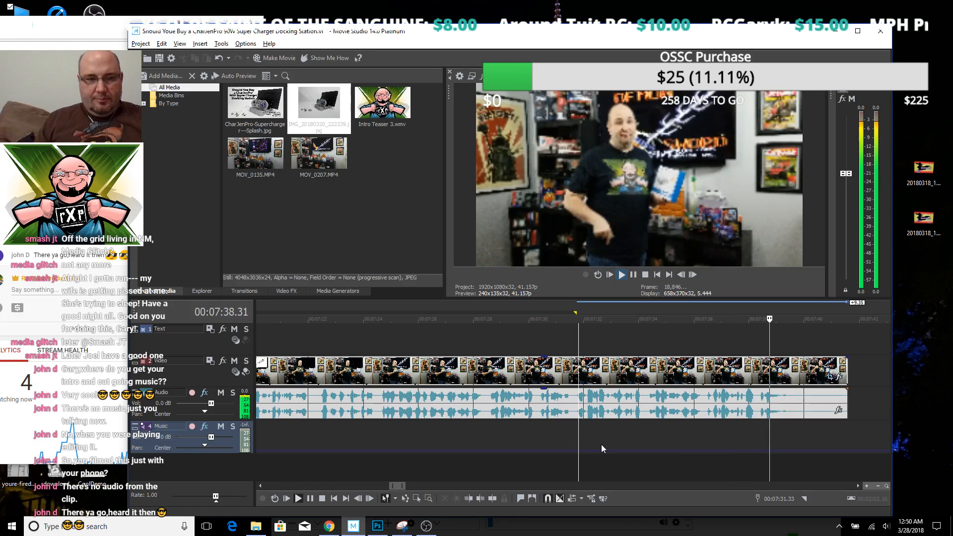
key("space")
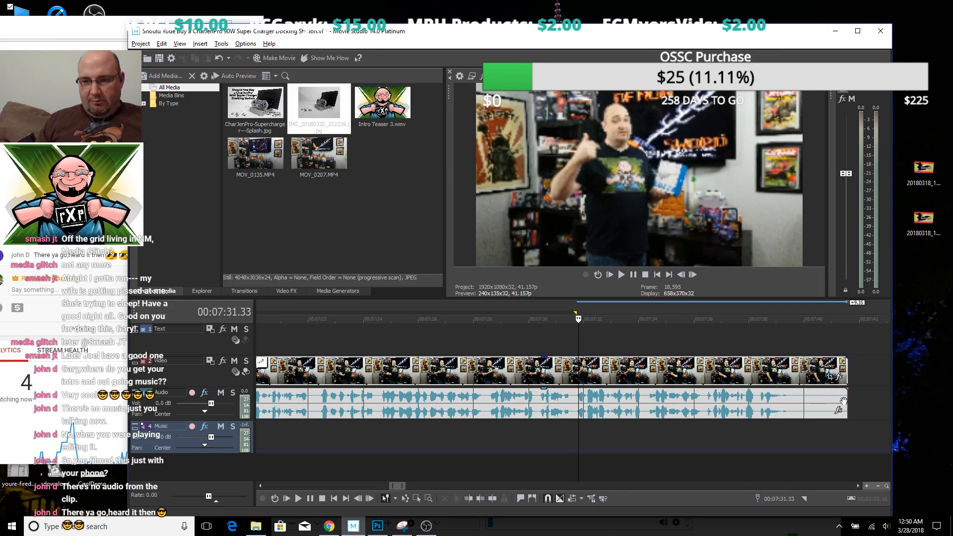
left_click_drag(845, 400, 578, 419)
scroll(656, 415, "down", 10)
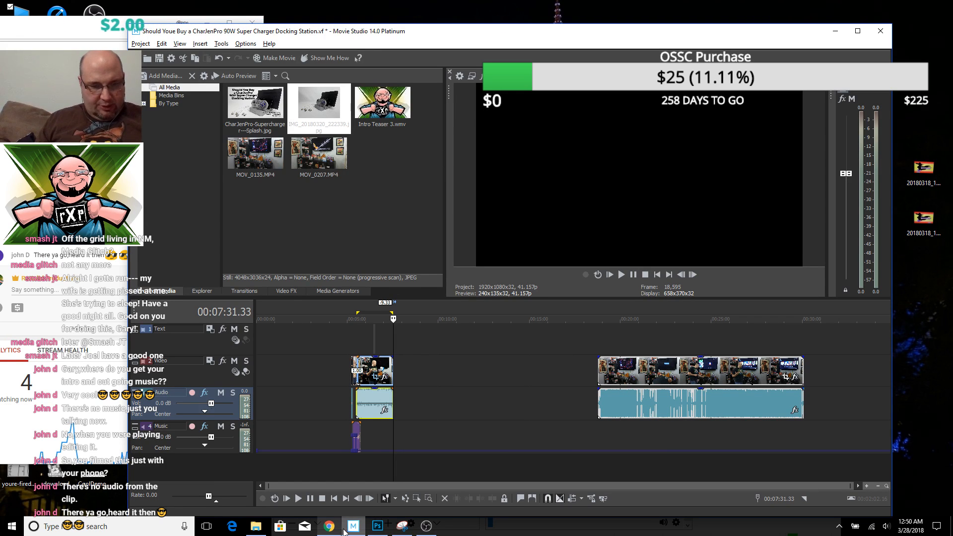
Add MOV_0133 from the project's file folder to the timeline after the last clip
left_click(255, 526)
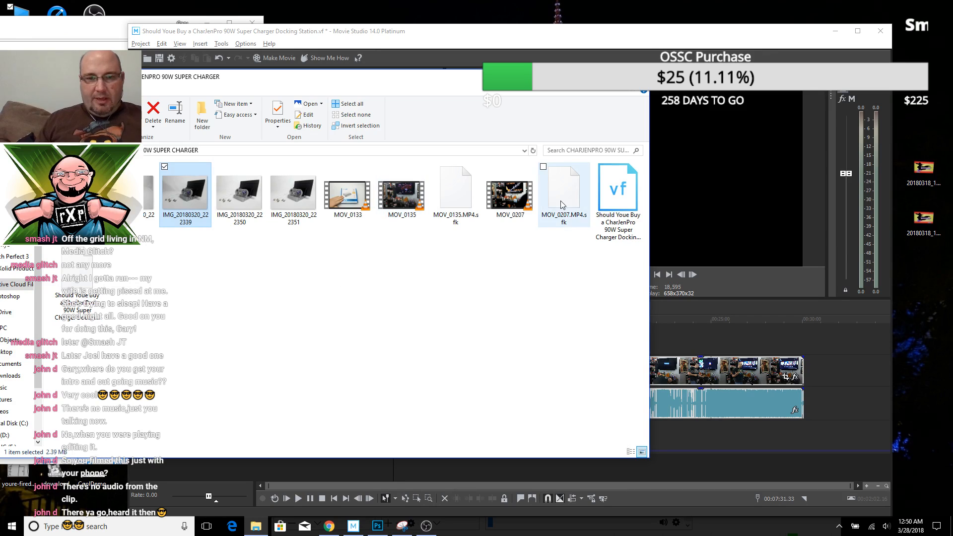
left_click_drag(347, 196, 831, 394)
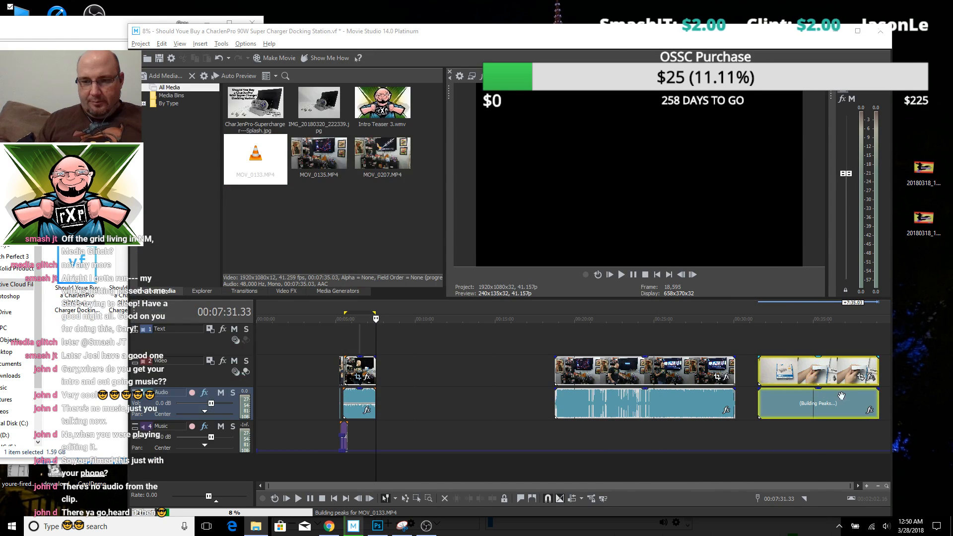
left_click(817, 374)
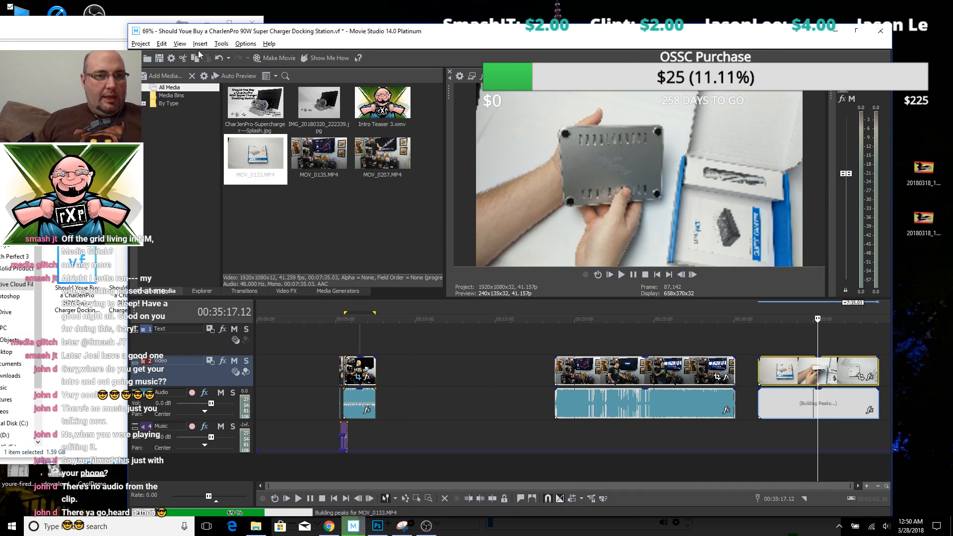
Check the stream chat window and move the MOV_0133 clip into the timeline gap, starting at about 00:08:45
left_click(103, 35)
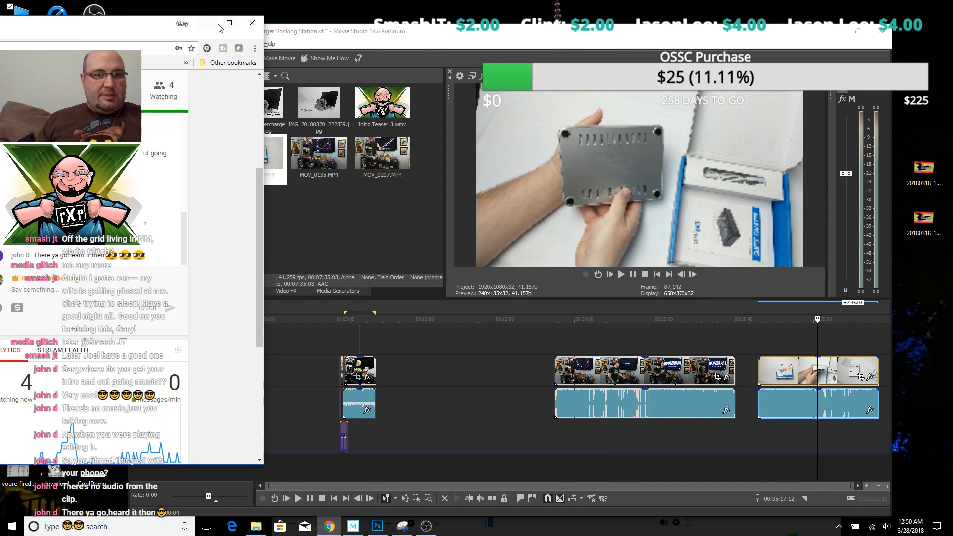
left_click(534, 309)
left_click_drag(792, 370, 454, 358)
left_click(394, 346)
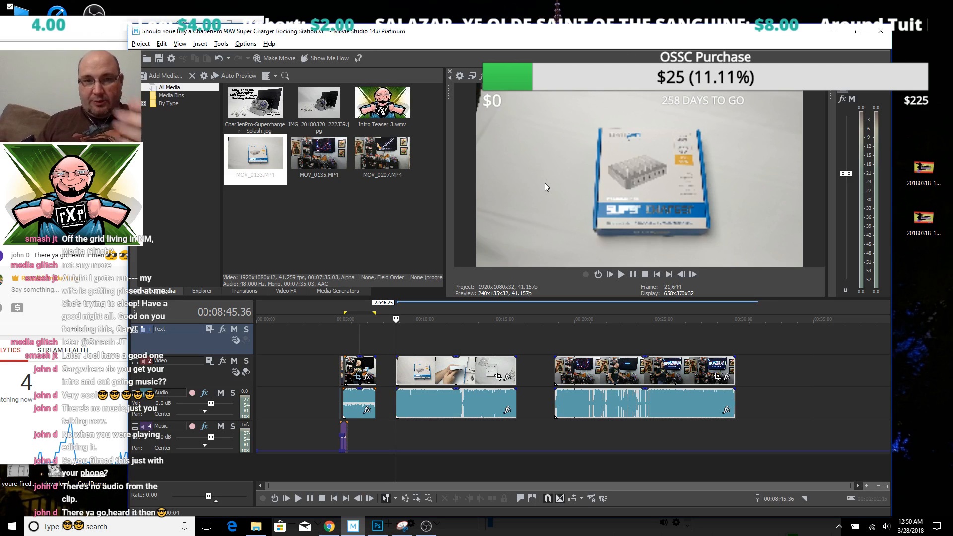
Shrink the Pan/Crop frame of the MOV_0133 clip to zoom in slightly on the product box
left_click(498, 376)
left_click_drag(238, 180, 467, 185)
left_click_drag(467, 243, 453, 251)
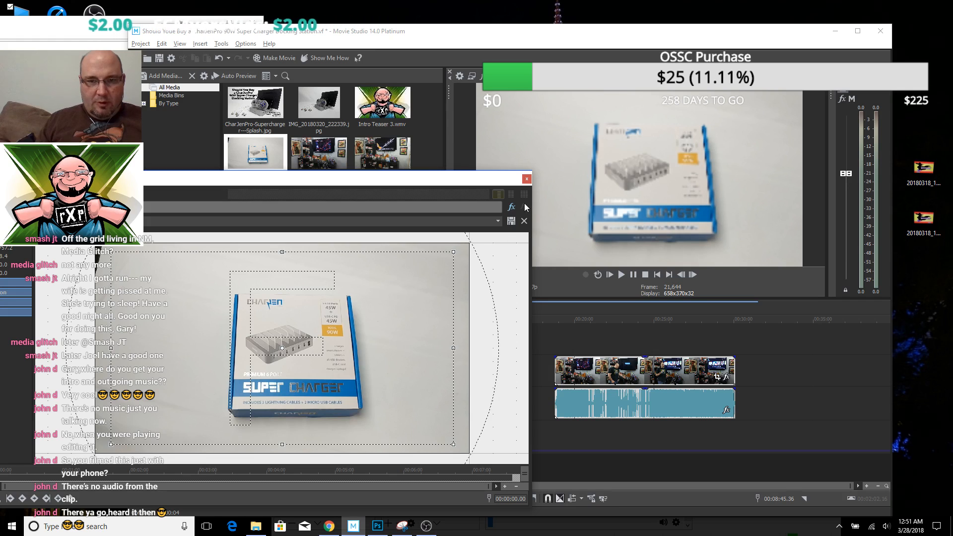
left_click(527, 179)
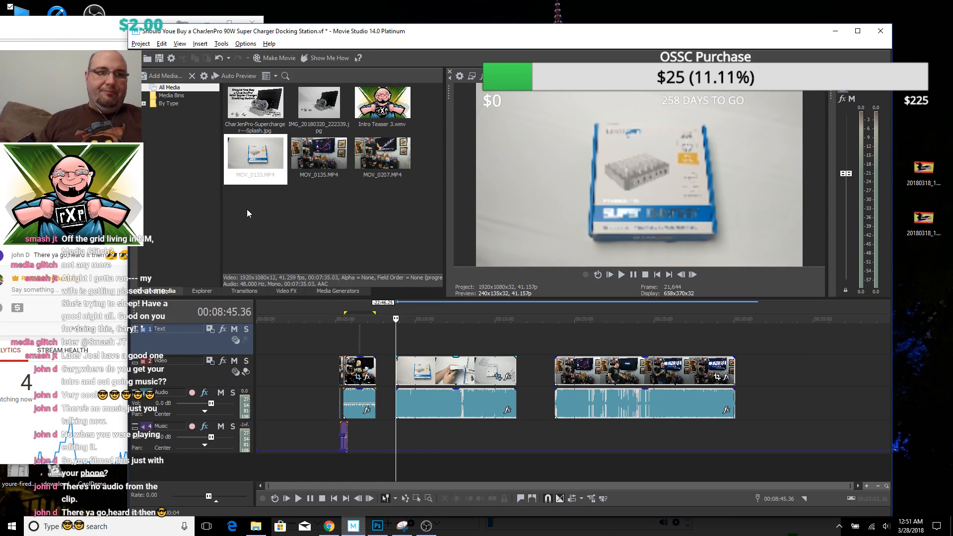
Apply the default White Balance video effect to the MOV_0133 clip and bring its settings into view
left_click(286, 292)
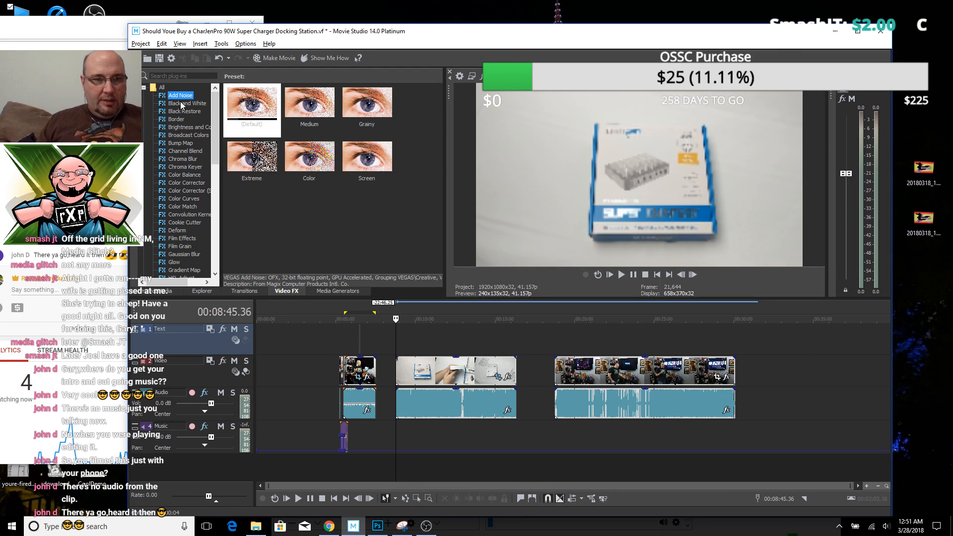
scroll(186, 180, "down", 10)
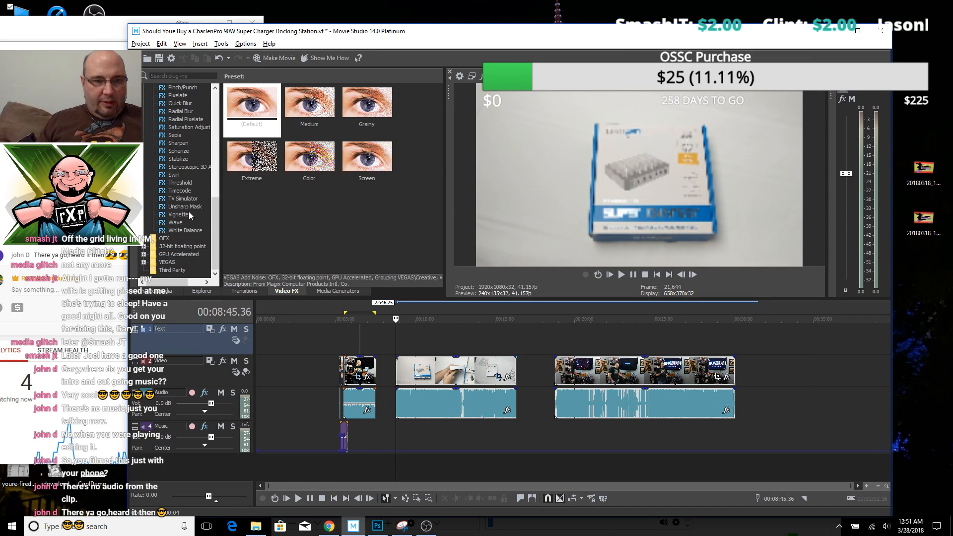
left_click(183, 230)
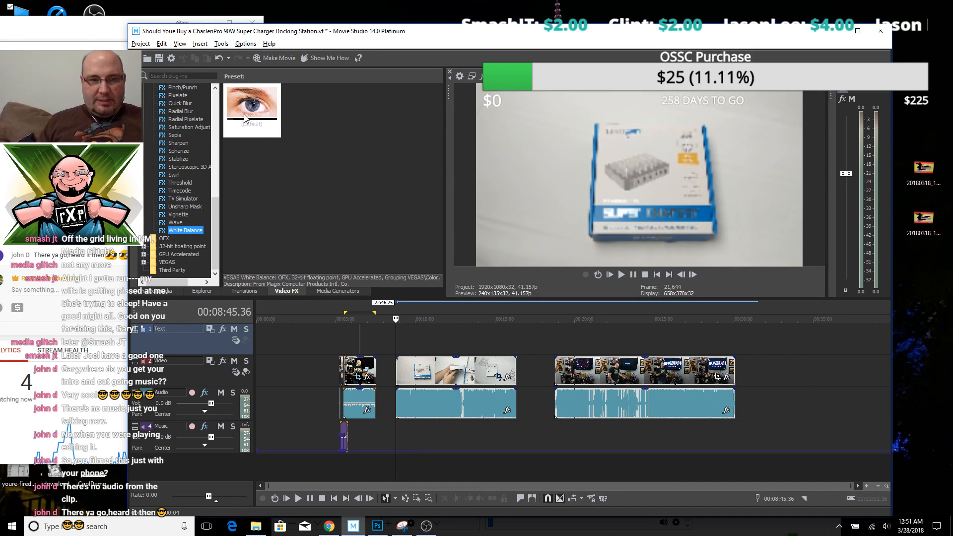
left_click_drag(249, 113, 492, 328)
left_click_drag(461, 378, 461, 379)
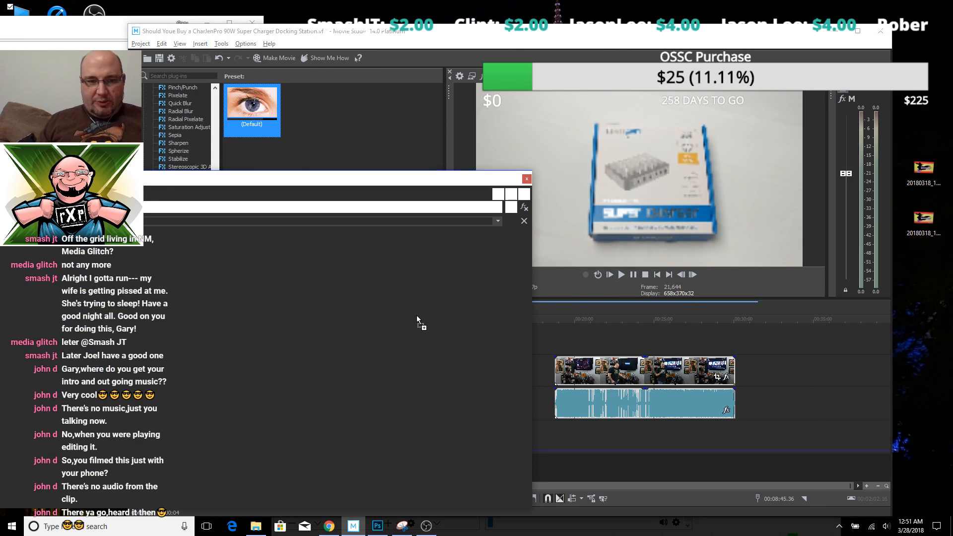
left_click_drag(71, 179, 337, 317)
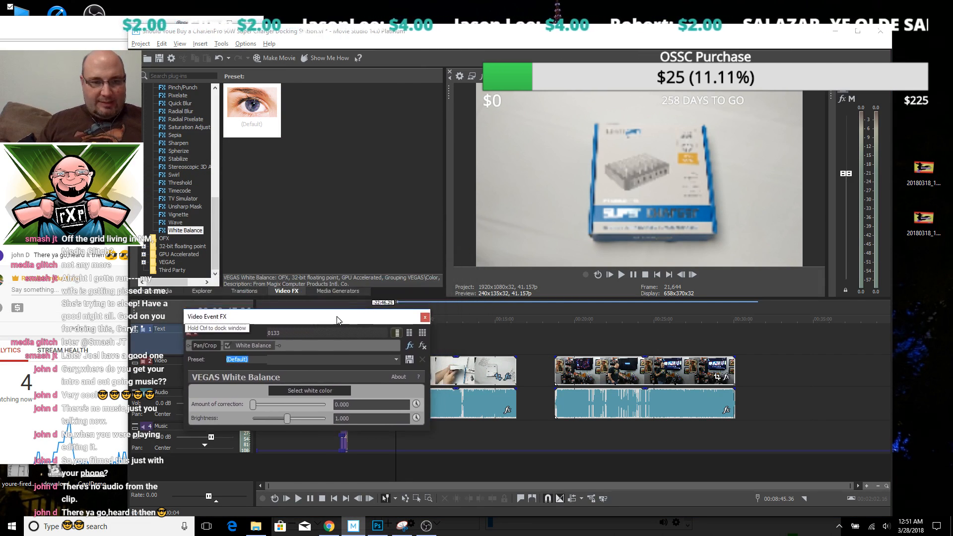
Sample the white of the product box in the preview as the White Balance reference color and close the effect settings
left_click(340, 390)
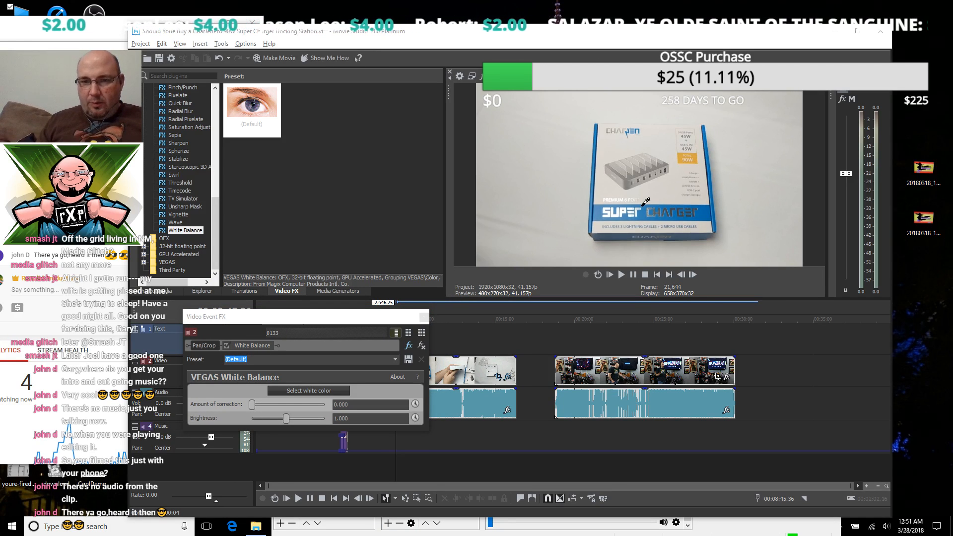
left_click(640, 144)
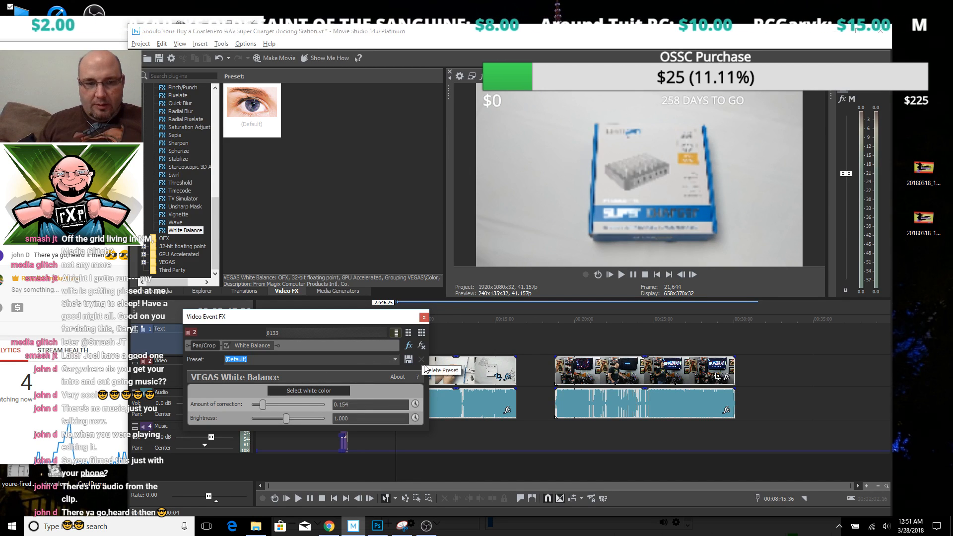
left_click(423, 317)
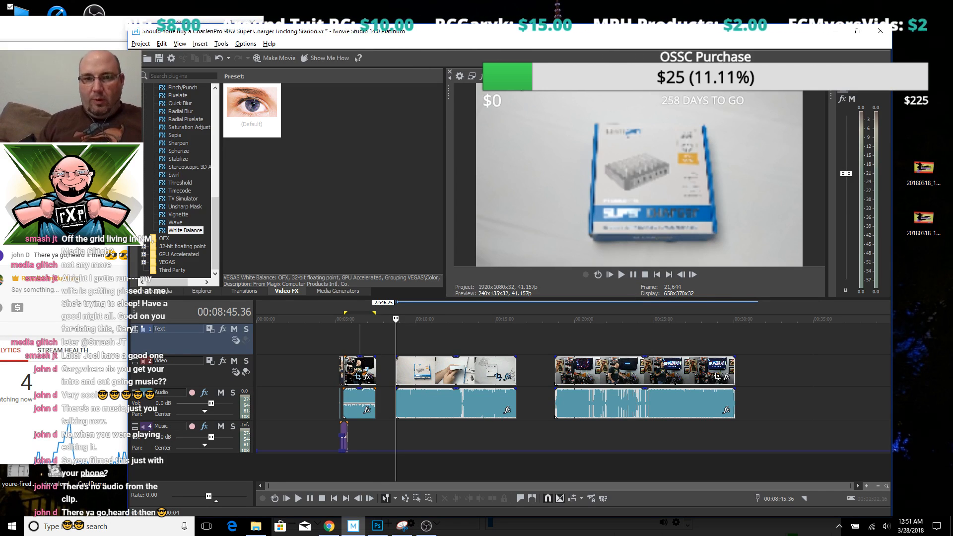
Set the video preview quality to Preview (Quarter)
left_click(516, 77)
mouse_move(525, 92)
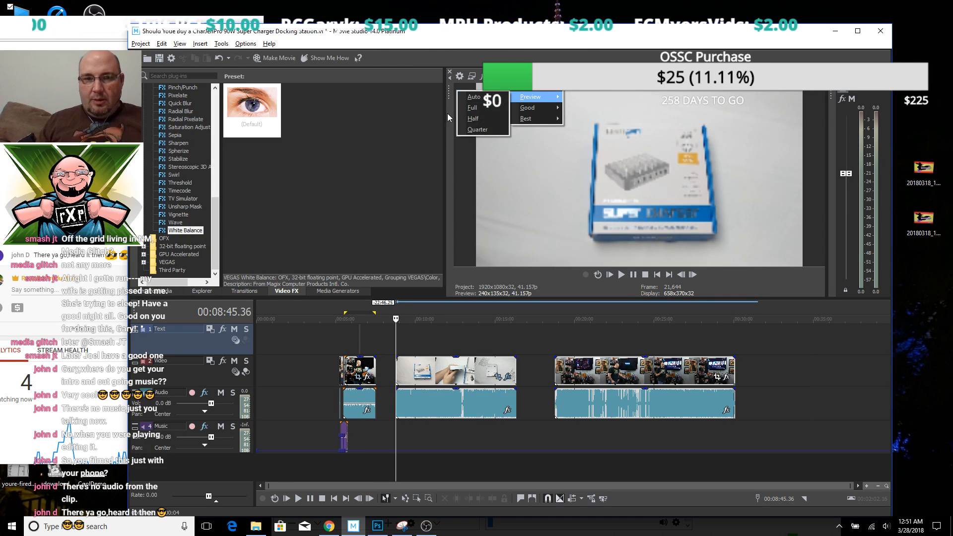
left_click(476, 129)
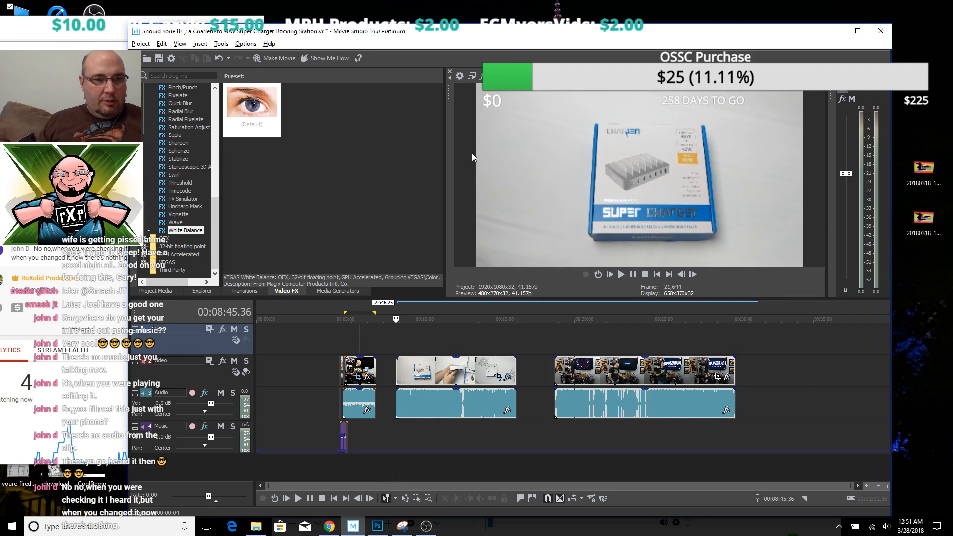
Check the stream chat, switch to OBS and examine Desktop Audio in the advanced audio properties
left_click(95, 31)
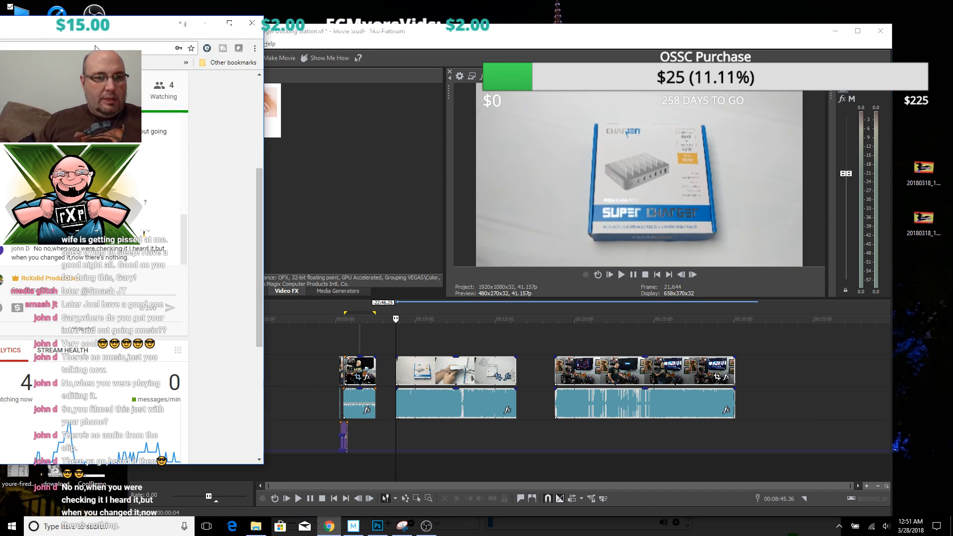
left_click(426, 526)
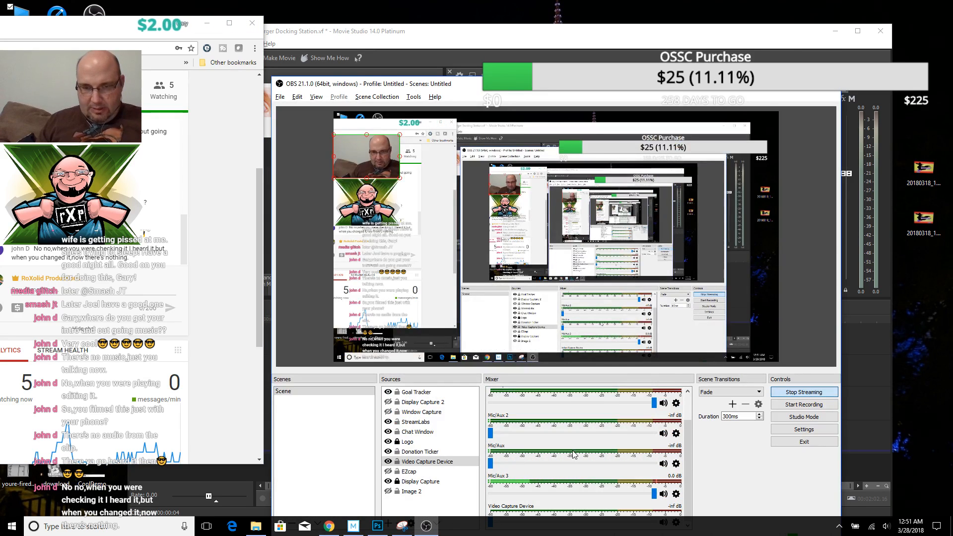
scroll(661, 448, "up", 2)
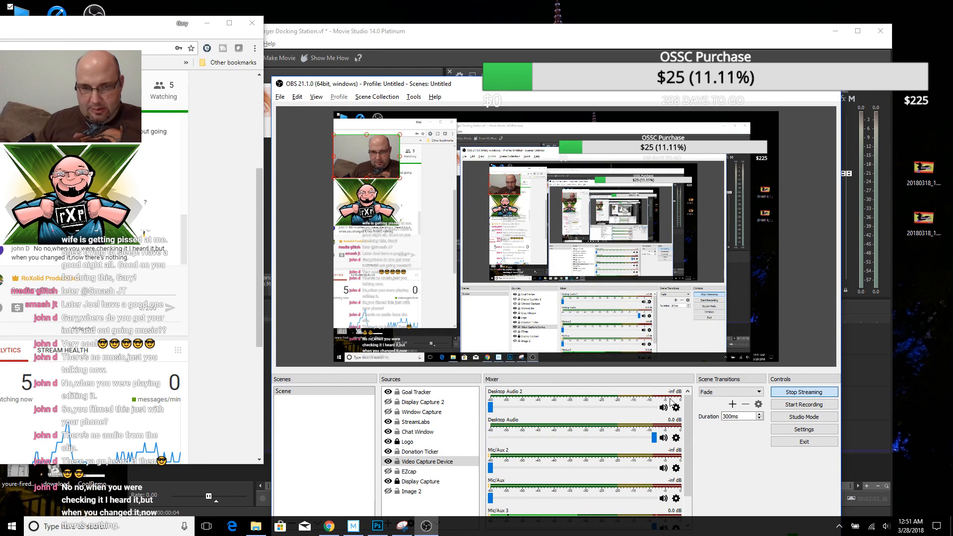
left_click(676, 437)
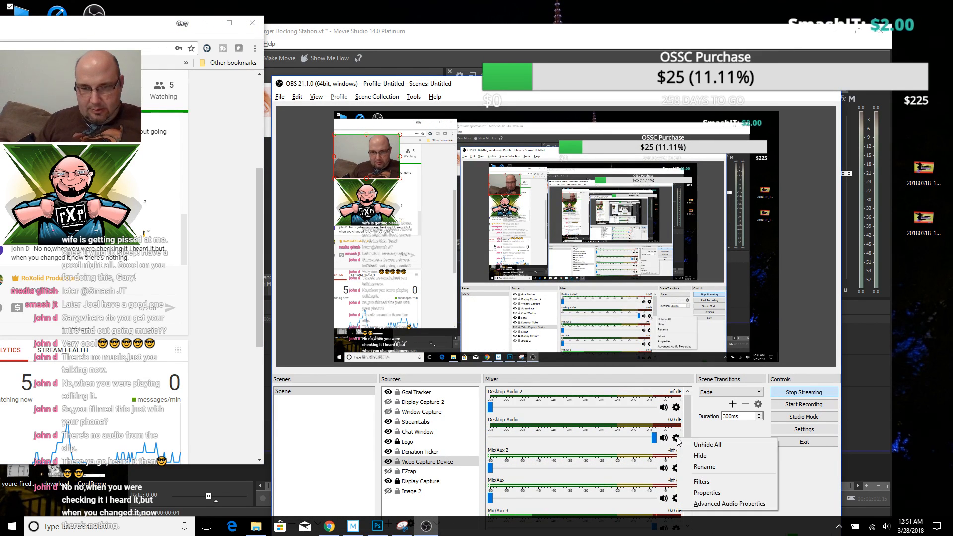
left_click(715, 502)
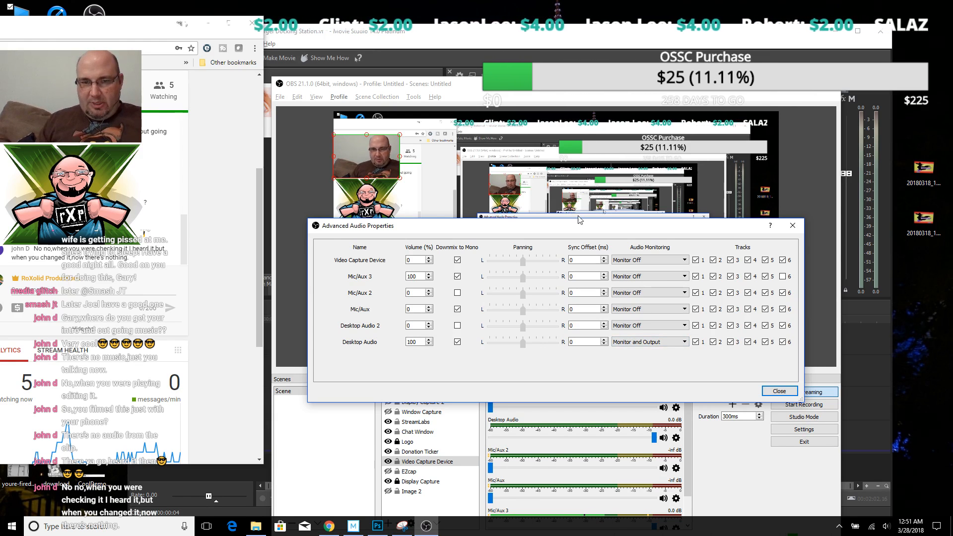
mouse_move(584, 230)
left_mouse_down()
mouse_move(643, 233)
mouse_move(589, 243)
mouse_move(596, 229)
mouse_move(590, 240)
left_mouse_up()
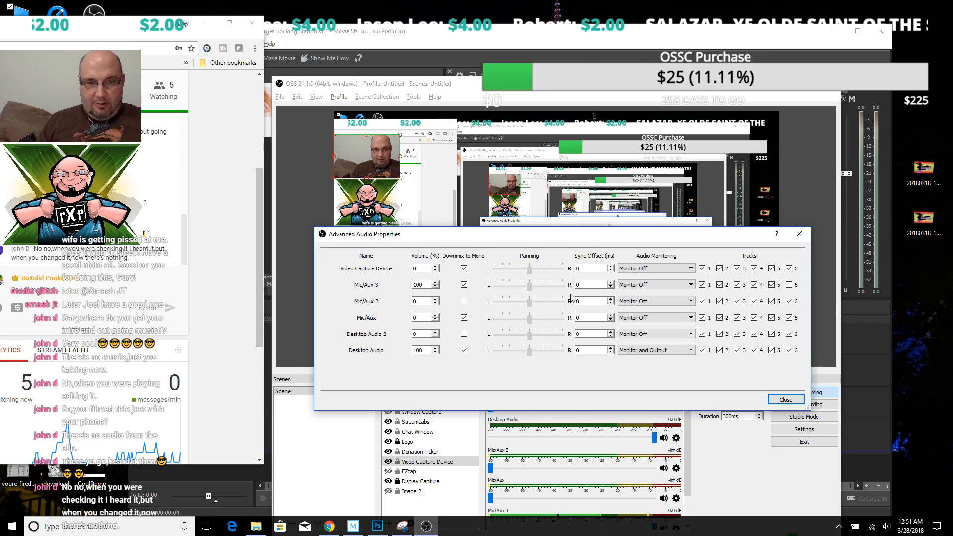
Play the MOV_0133 clip in Movie Studio and return to OBS's advanced audio properties while it plays
left_click(492, 39)
left_click(421, 404)
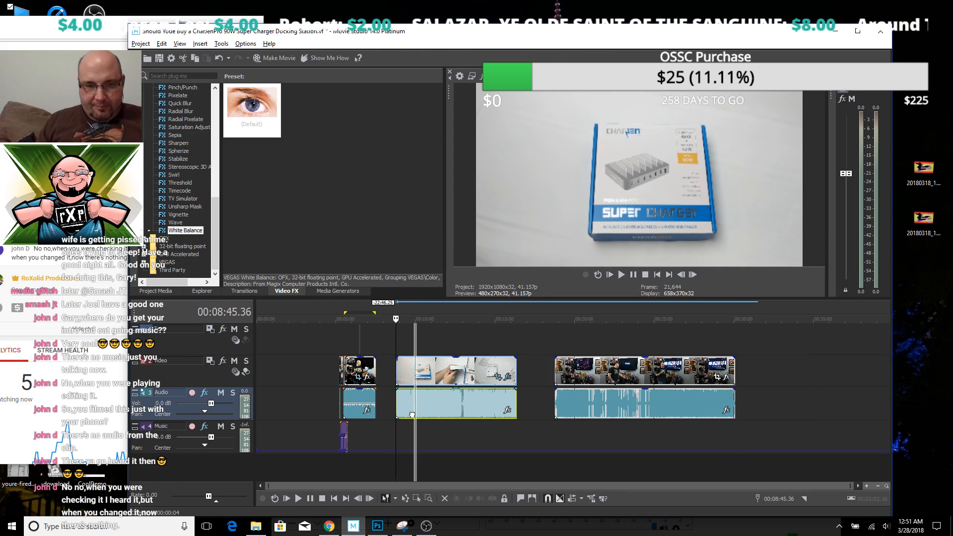
key("space")
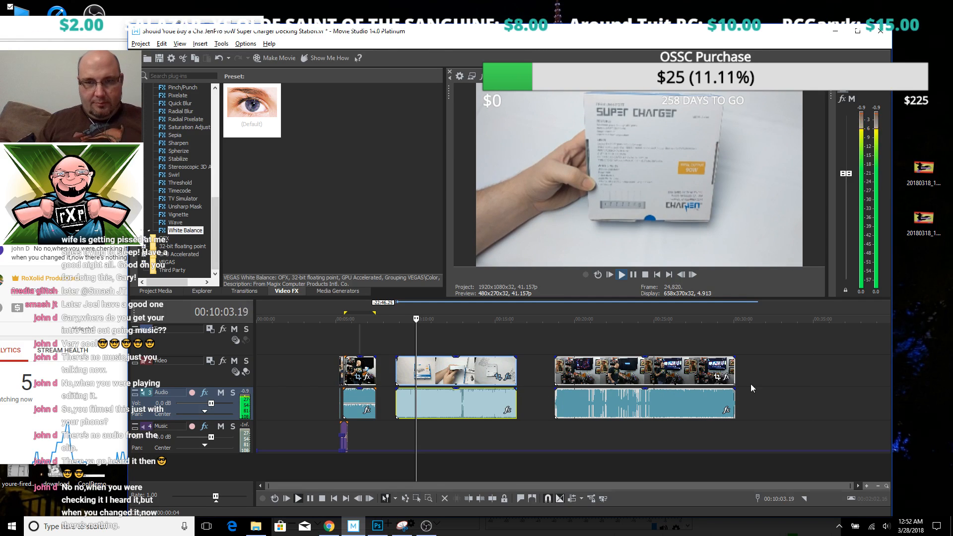
key("alt+Tab")
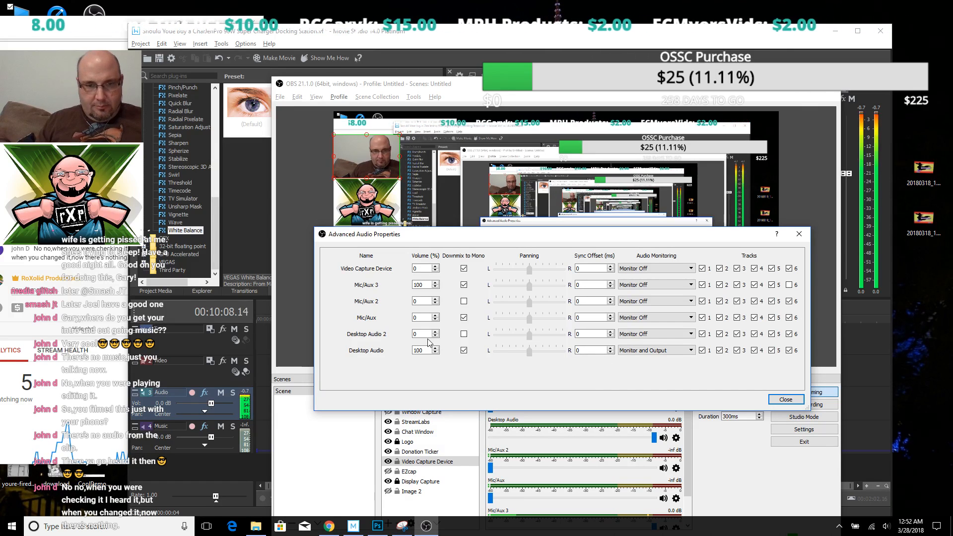
Reselect Monitor and Output as the Desktop Audio monitoring mode and close the advanced audio properties
left_click_drag(573, 234, 582, 177)
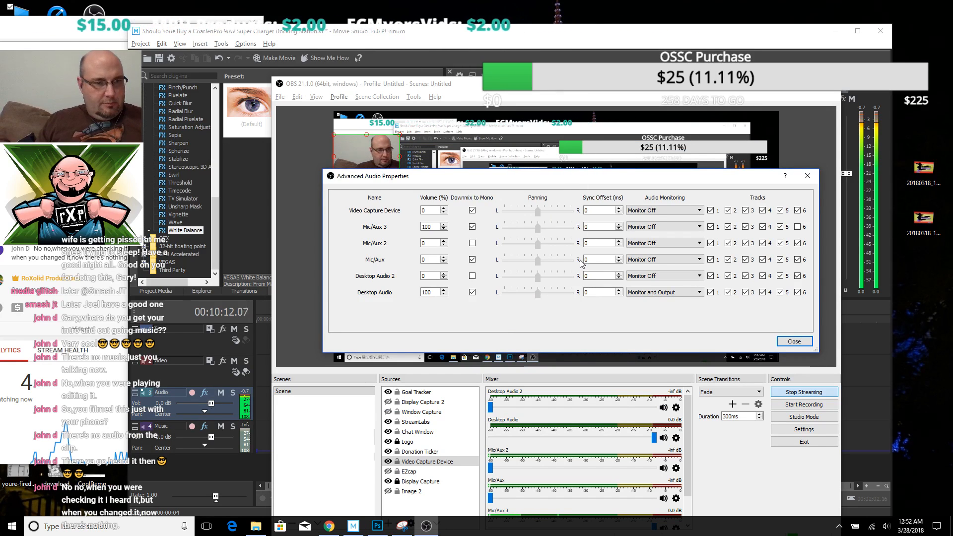
left_click(670, 292)
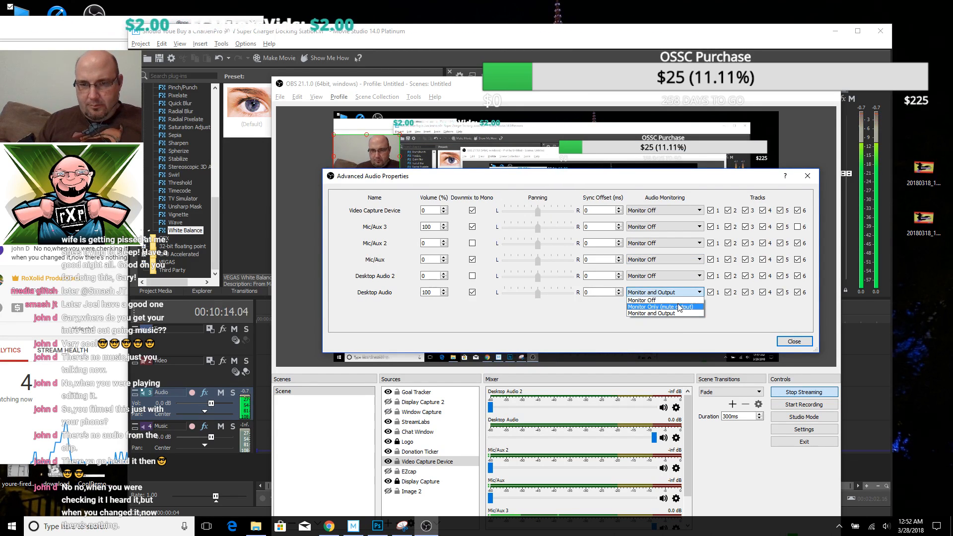
left_click(679, 313)
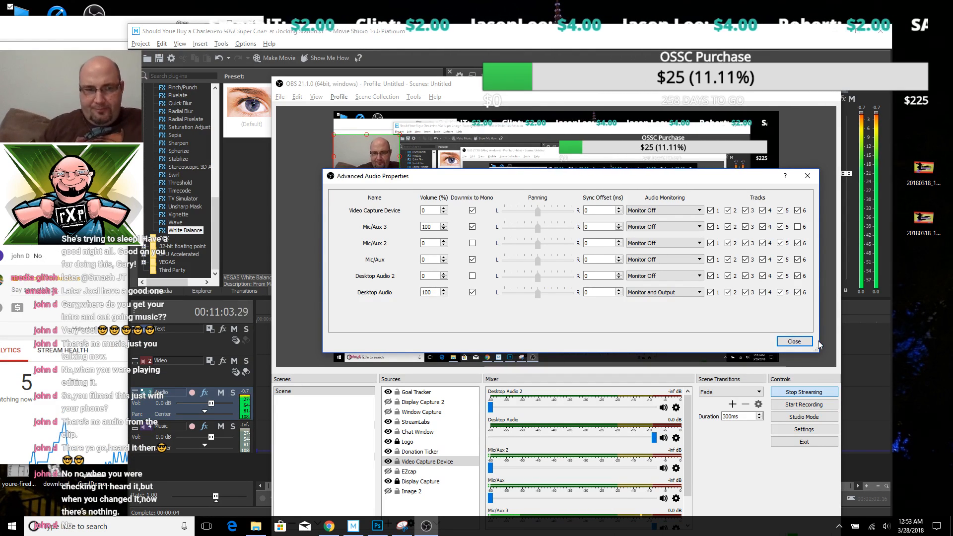
left_click(794, 341)
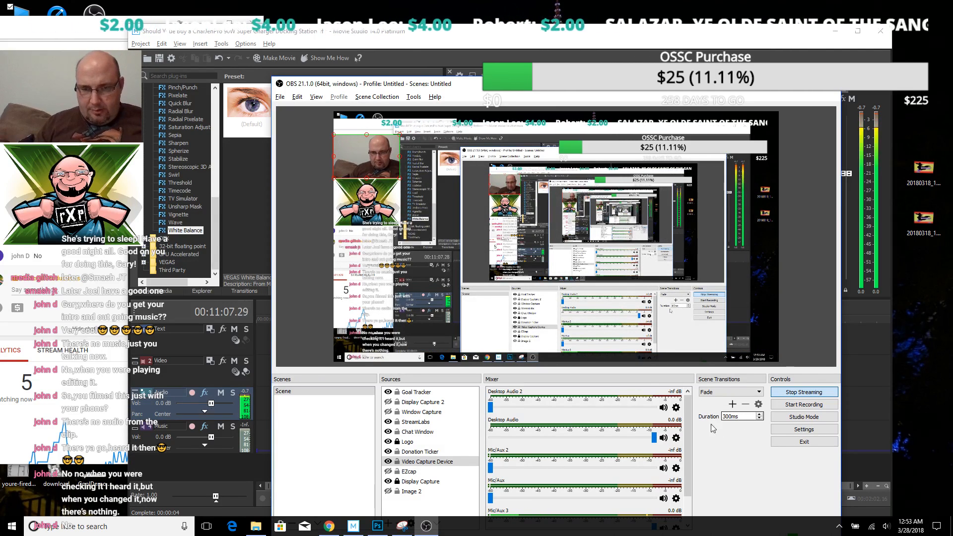
Check the audio sources in the OBS mixer and raise the Desktop Audio 2 volume to 0.0 dB
left_click_drag(533, 81, 527, 55)
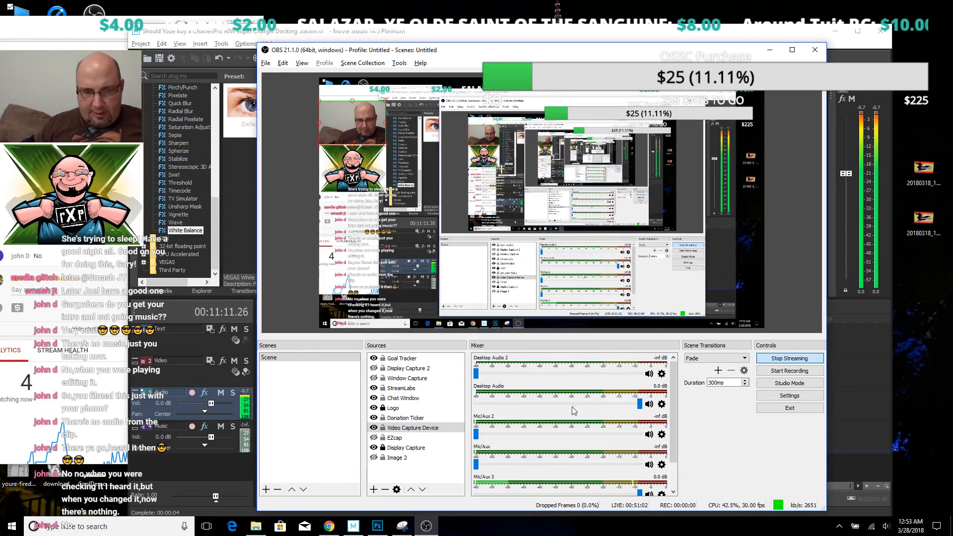
left_click(417, 447)
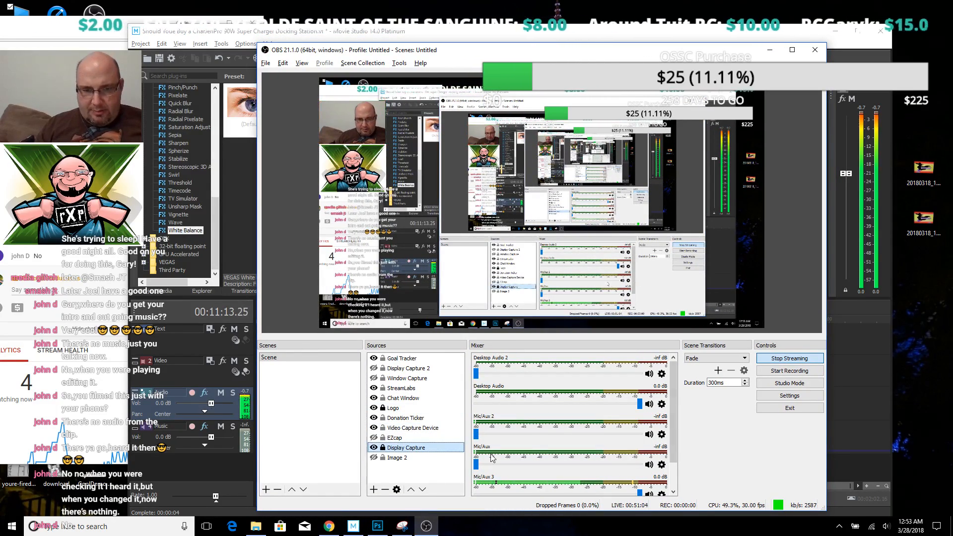
scroll(586, 449, "down", 1)
left_click(476, 489)
scroll(644, 446, "up", 1)
scroll(643, 446, "up", 1)
left_click_drag(476, 373, 687, 373)
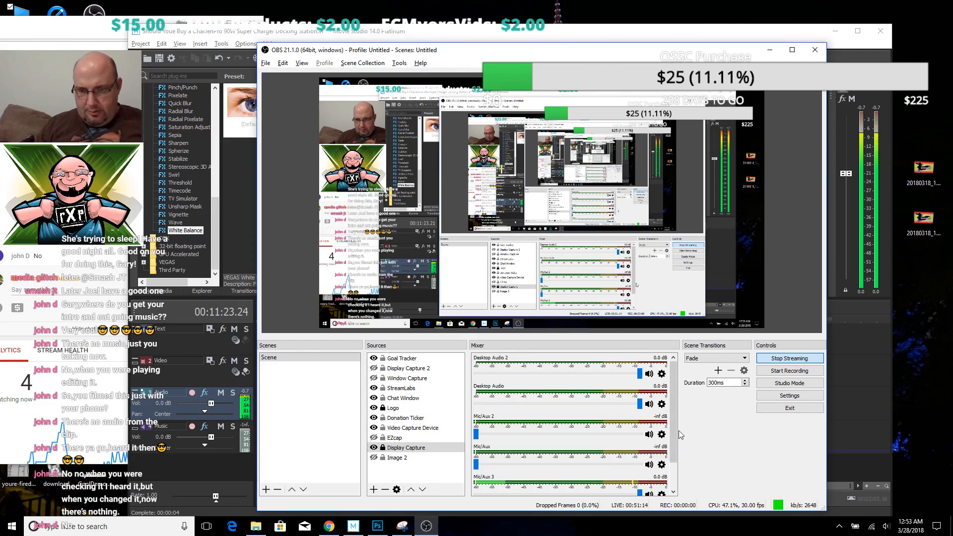
Downmix Desktop Audio 2 to mono, set its monitoring to Monitor and Output, and recheck the mixer levels
left_click(662, 375)
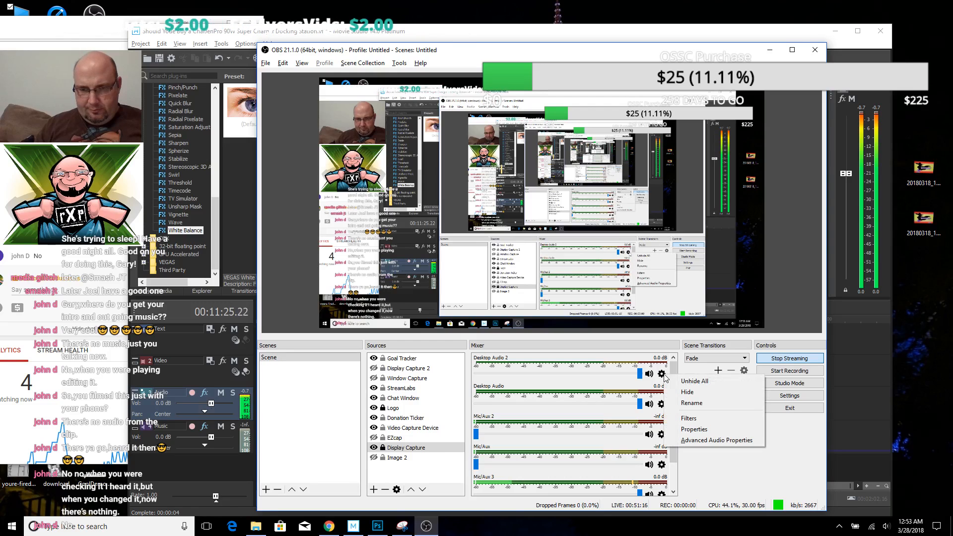
left_click(716, 440)
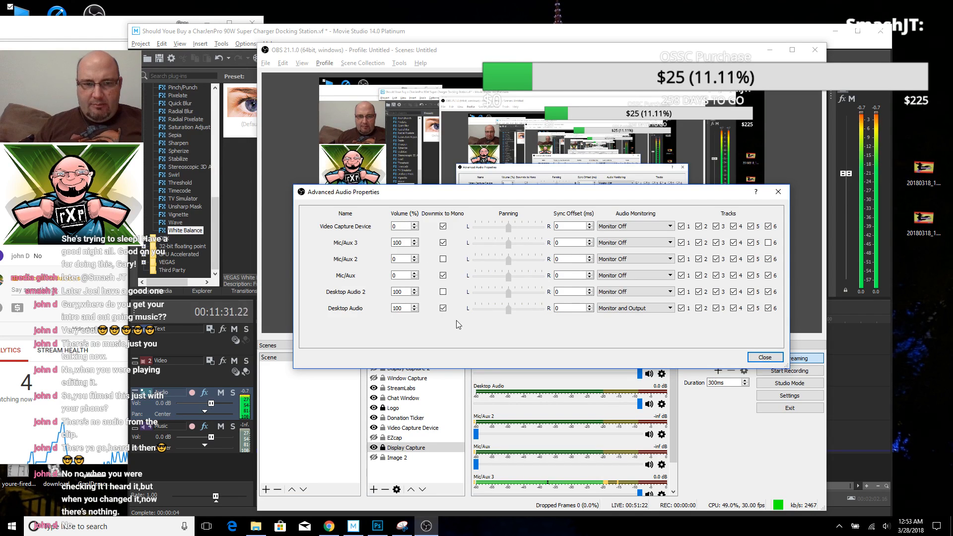
left_click(633, 293)
left_click(632, 314)
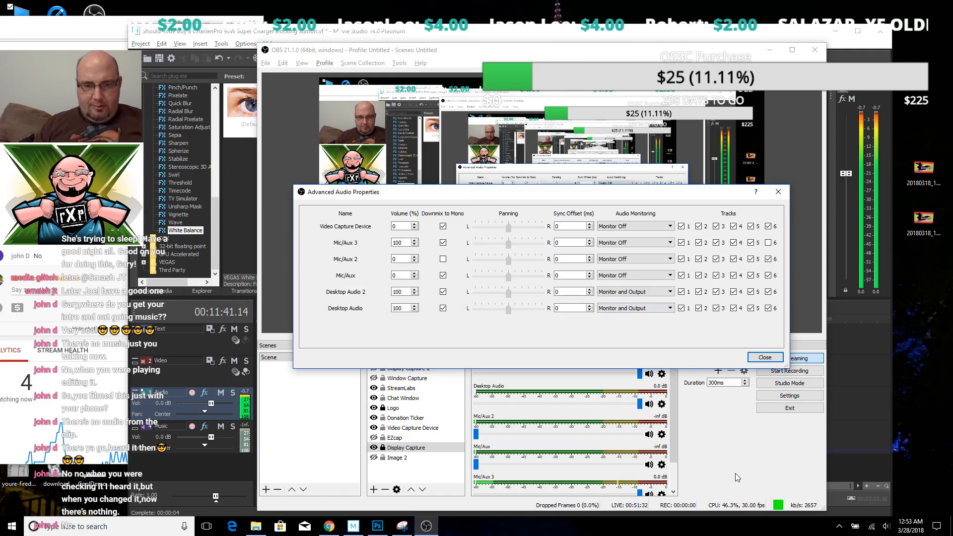
left_click(765, 357)
left_click_drag(673, 445, 675, 474)
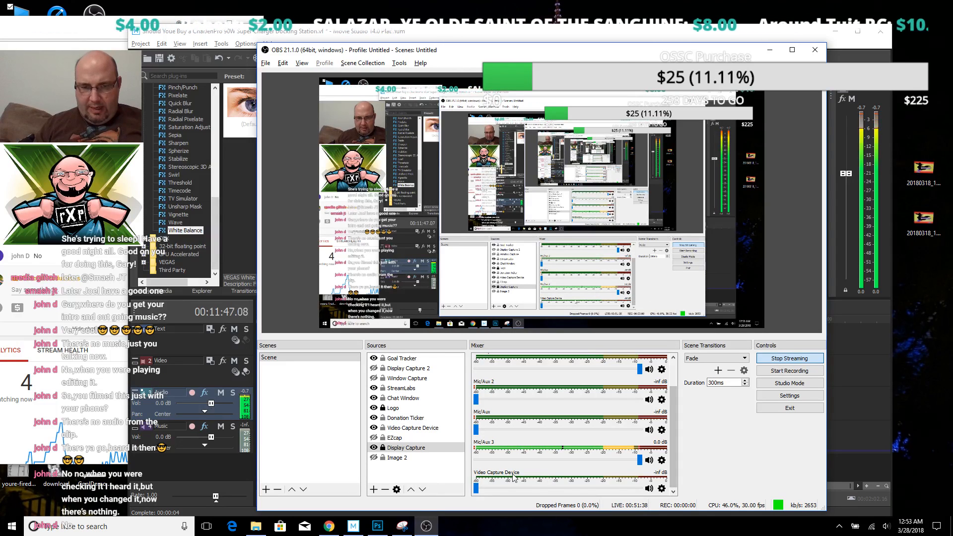
scroll(518, 425, "up", 3)
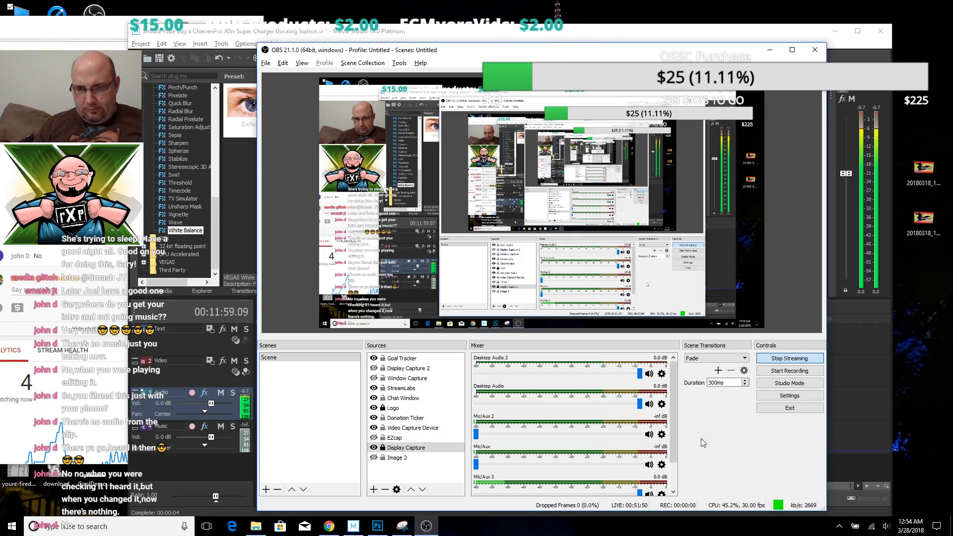
Set the OBS Desktop Audio Device to Speakers / Headphones (Realtek Audio) and apply the audio settings
left_click(788, 396)
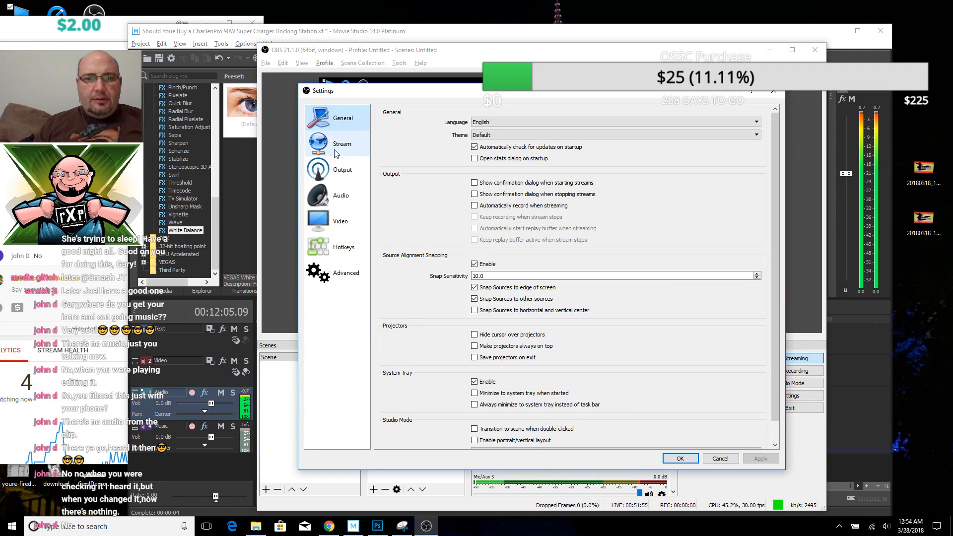
left_click(337, 198)
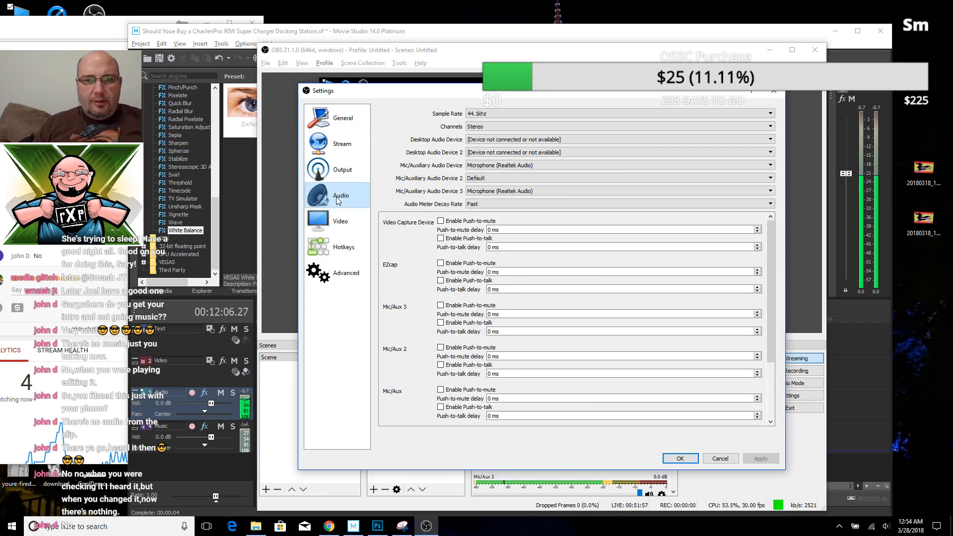
left_click(579, 141)
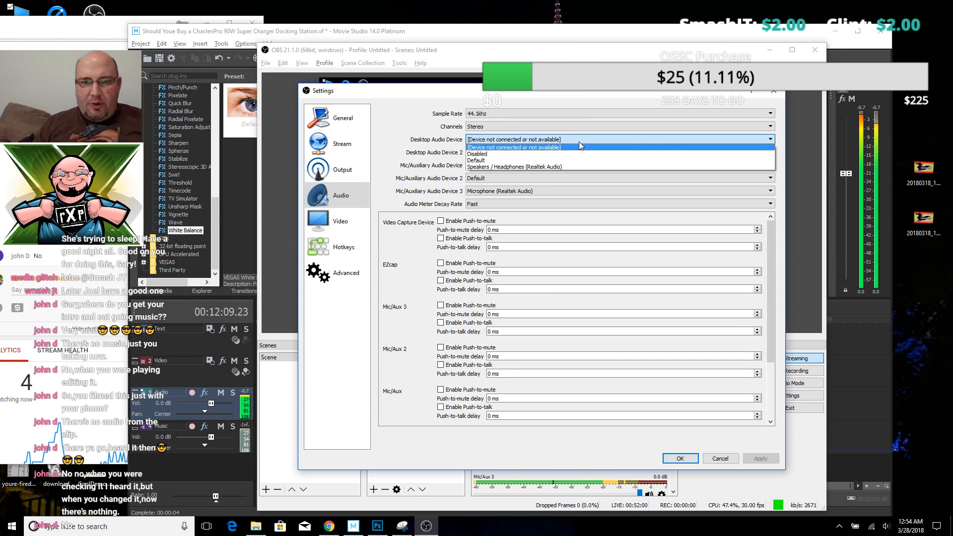
left_click(580, 168)
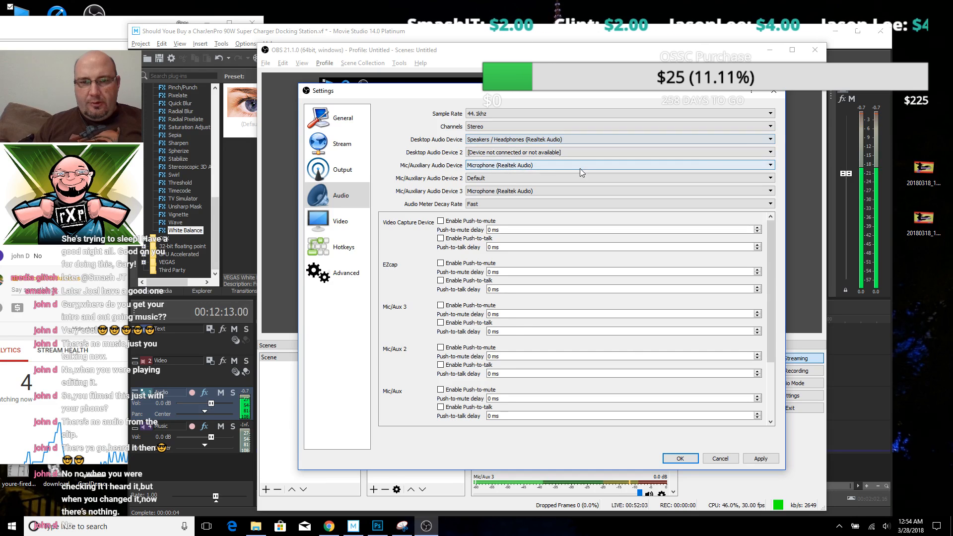
left_click(767, 458)
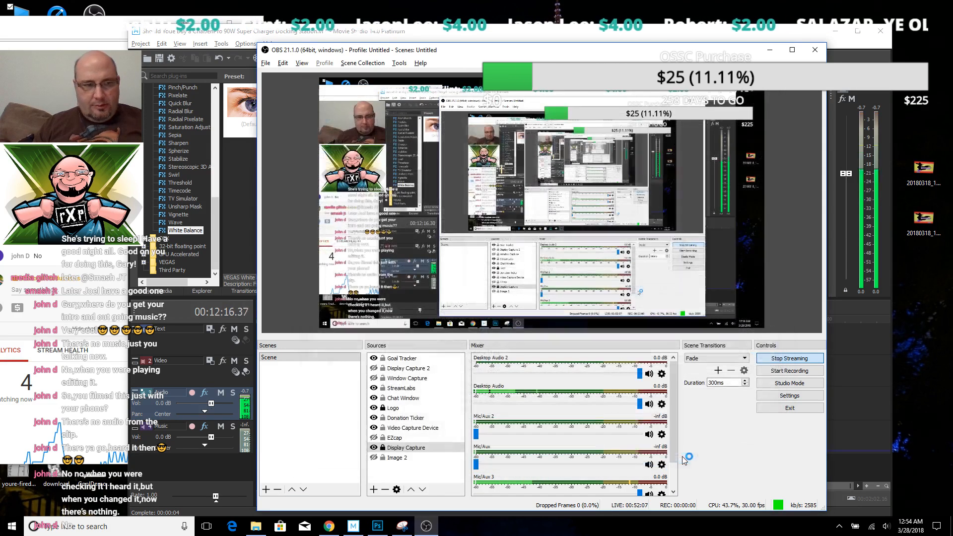
left_click(680, 458)
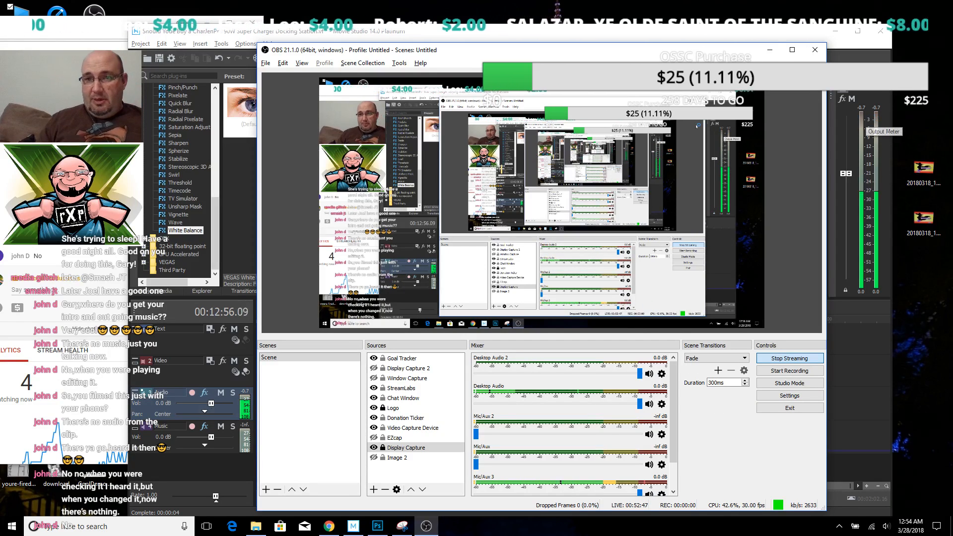
Switch to Movie Studio, stop playback and place the cursor at the end of the presenter clip preceding the unboxing footage
left_click(841, 284)
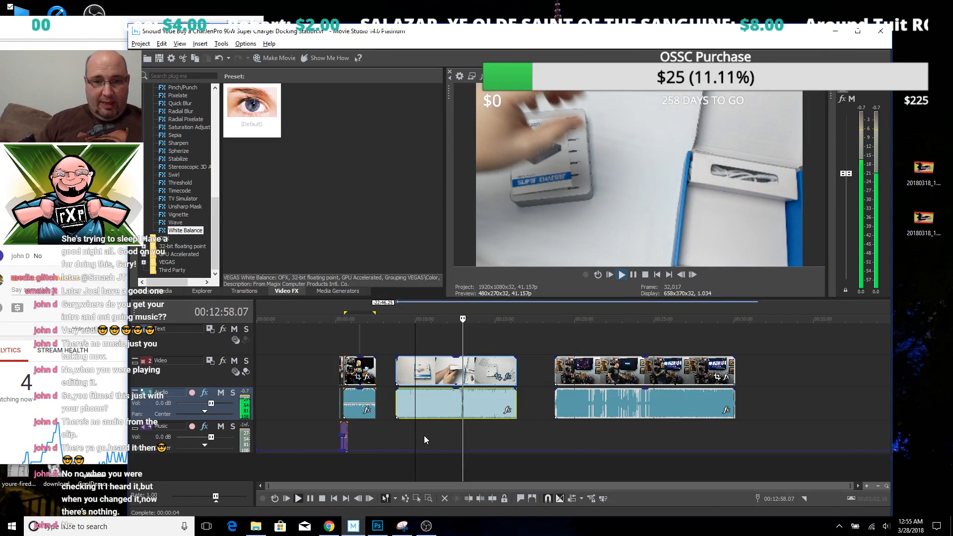
left_click(410, 433)
scroll(493, 441, "up", 4)
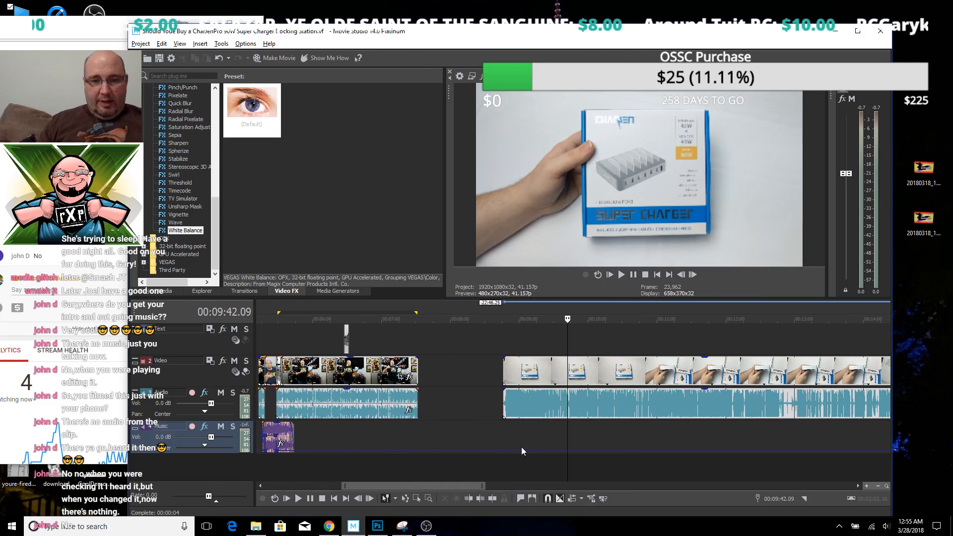
left_click(509, 435)
scroll(390, 432, "up", 2)
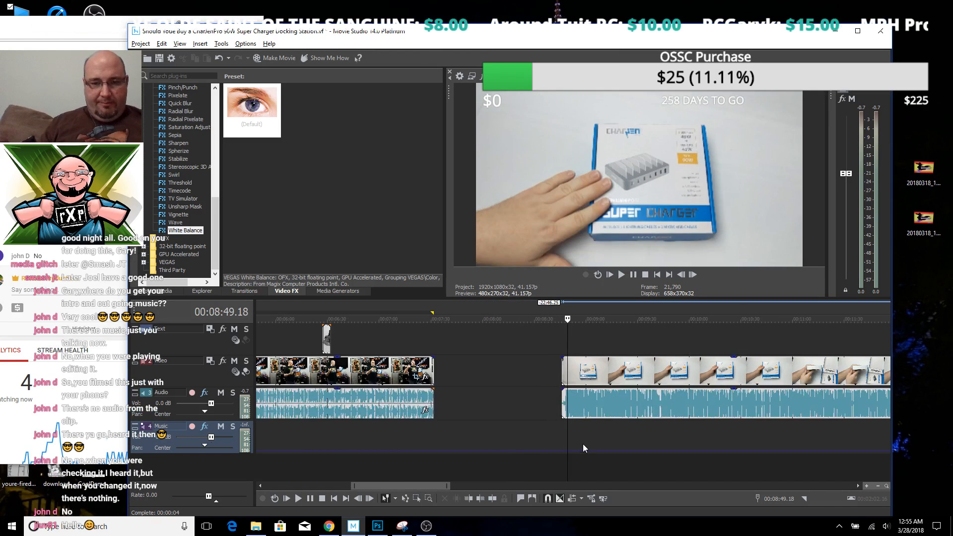
left_click(433, 433)
scroll(431, 432, "up", 3)
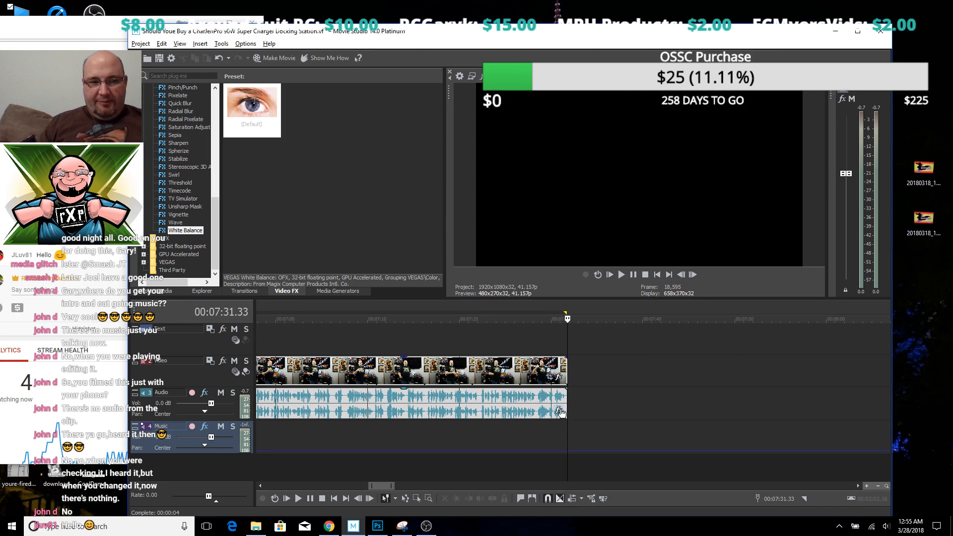
Extend the presenter clip's end to check the hidden footage and trim it back to the cursor at 00:07:31.33
left_click_drag(566, 411, 629, 413)
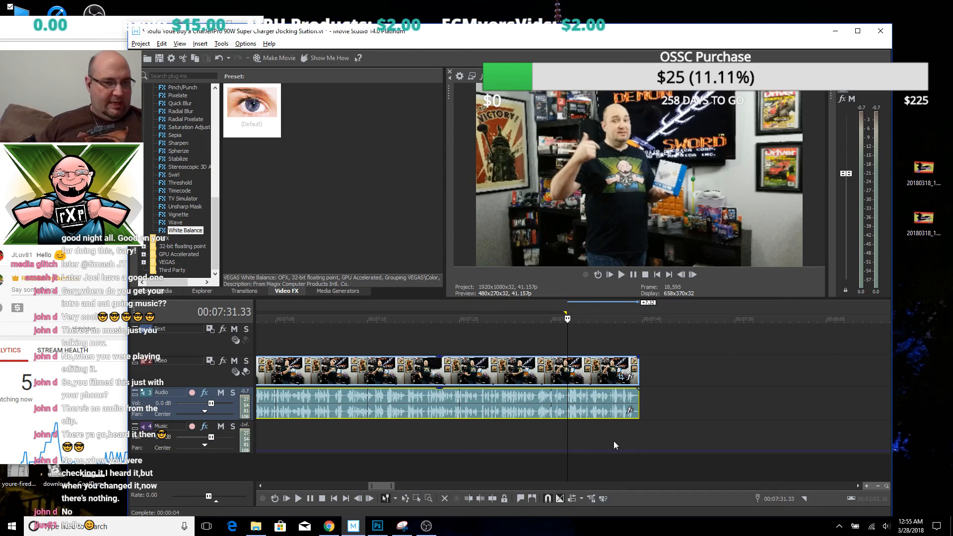
key("space")
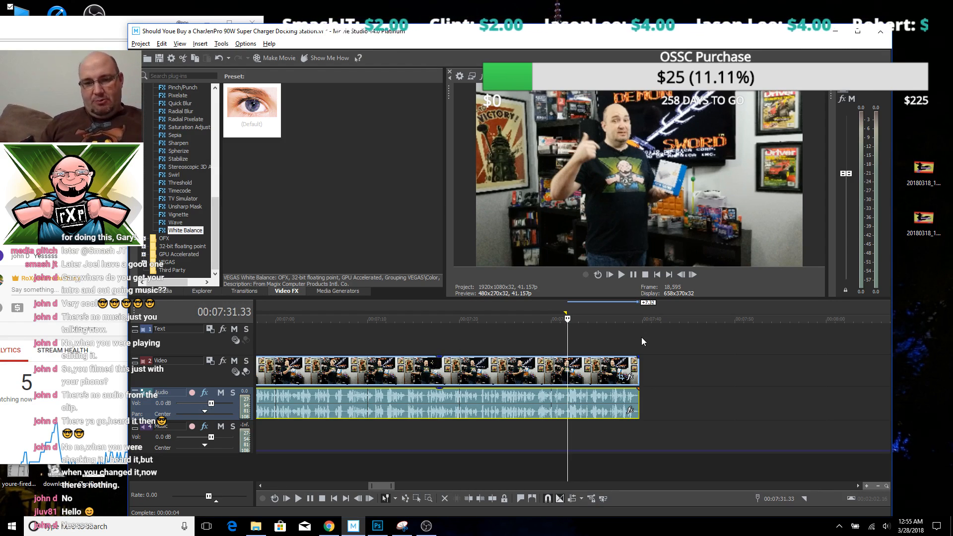
left_click_drag(638, 368, 568, 375)
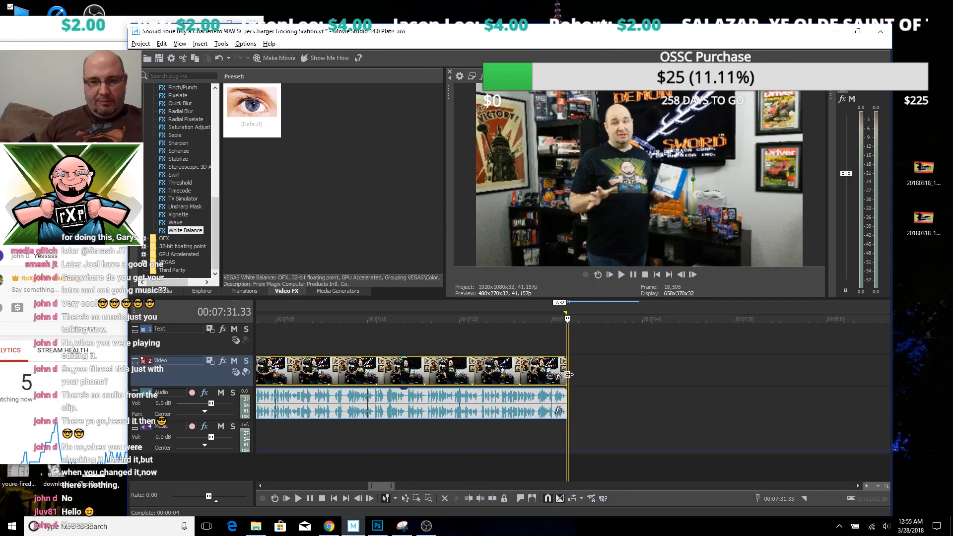
Move the unboxing clip earlier on the timeline so it starts directly at the end of the presenter clip
scroll(647, 383, "down", 3)
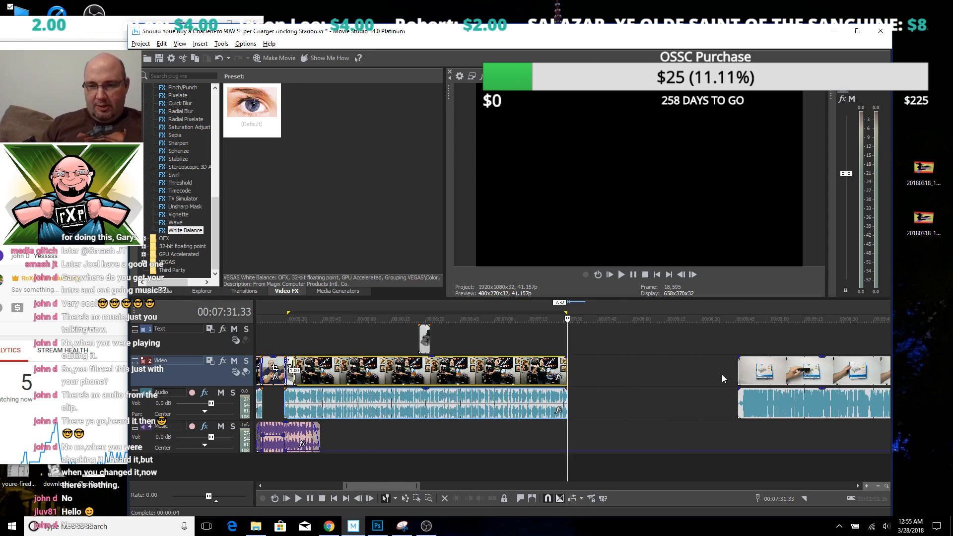
left_click_drag(764, 398, 595, 398)
left_click(576, 346)
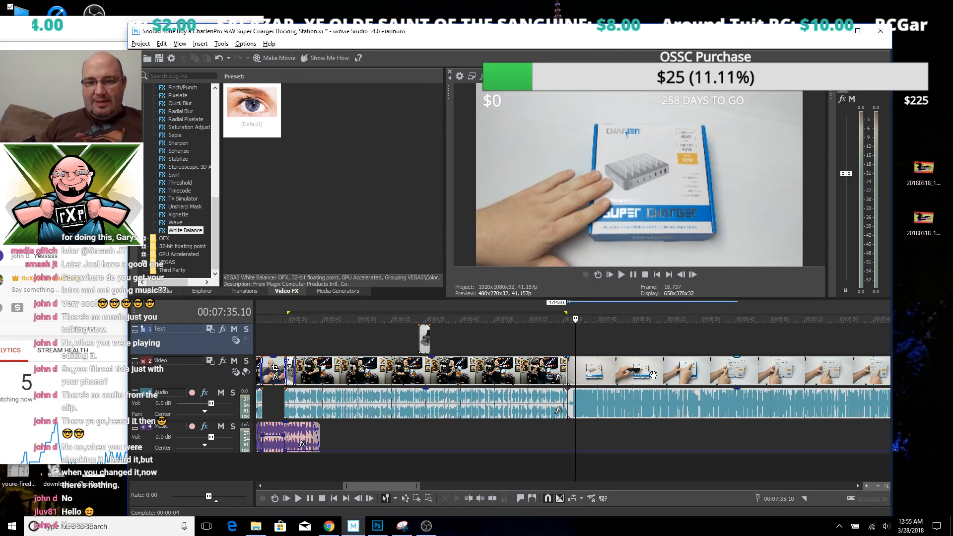
Trim the start of the unboxing clip to 00:07:32.29 and play its opening
scroll(653, 373, "up", 6)
left_click_drag(552, 372, 525, 427)
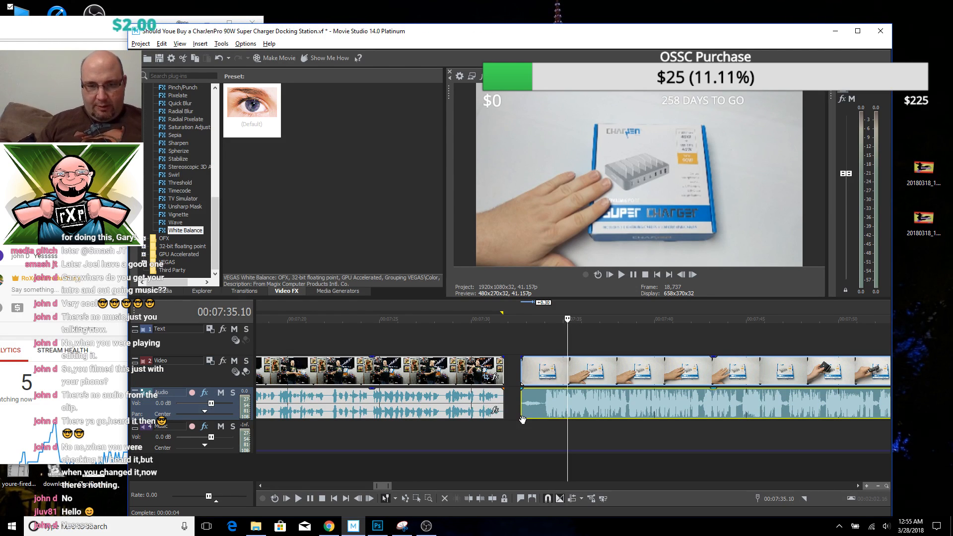
left_click(520, 422)
key("space")
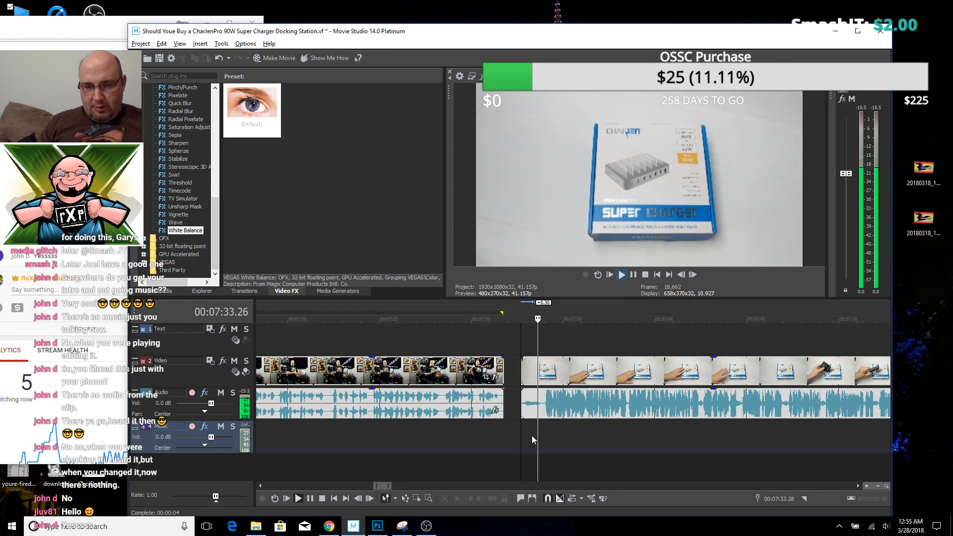
key("space")
Trim only the start of the unboxing clip's audio, and move video and audio earlier to crossfade with the presenter clip
left_click(603, 498)
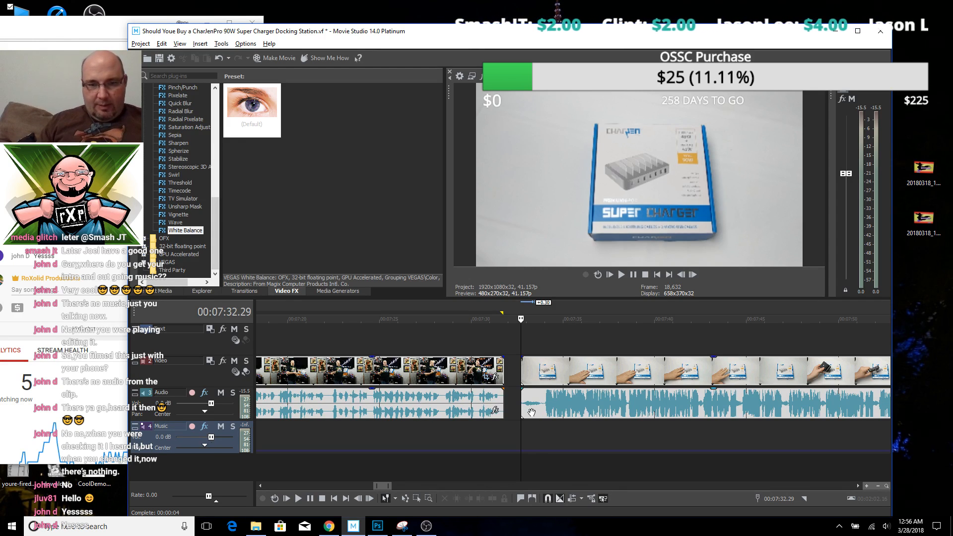
left_click_drag(522, 410, 539, 409)
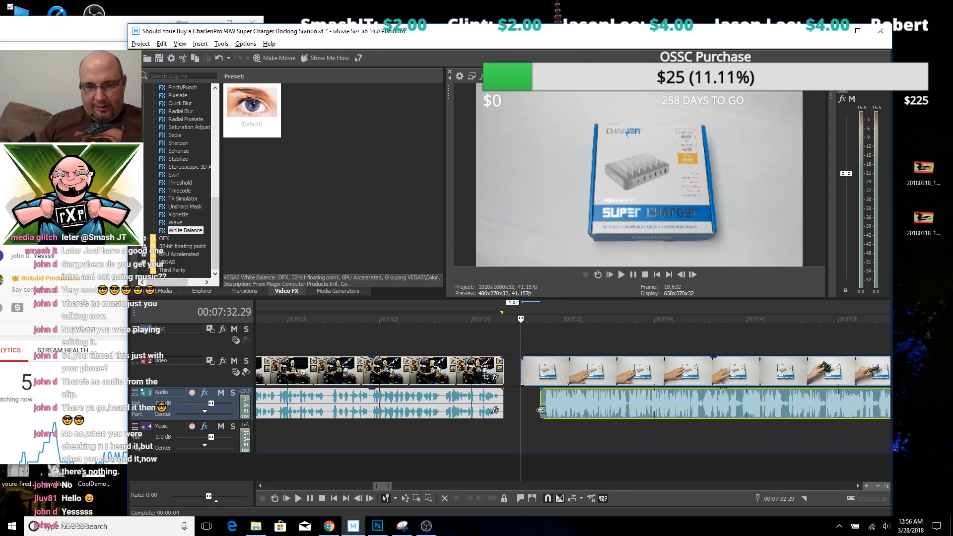
left_click_drag(684, 393, 642, 407)
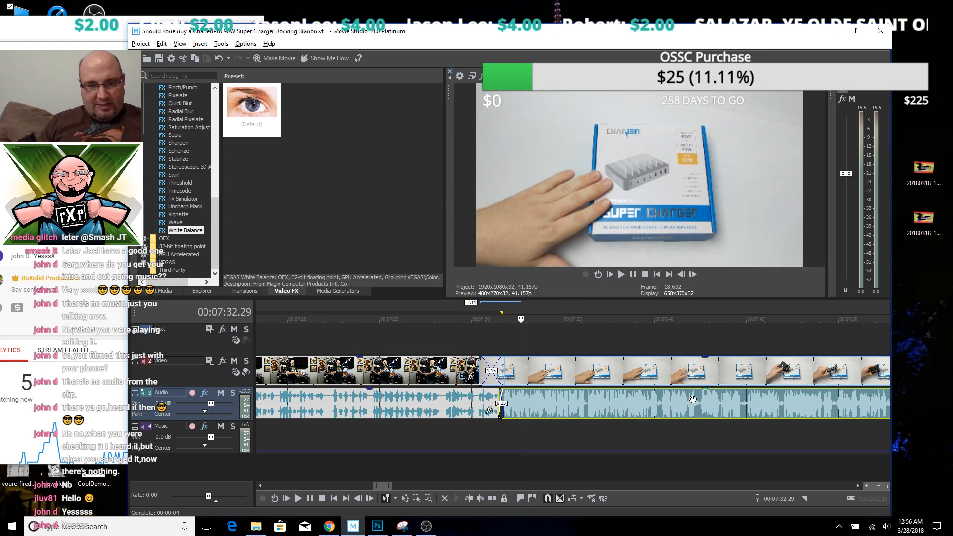
Check the stream chat and play the new transition in Movie Studio from 00:07:30.09
left_click(84, 35)
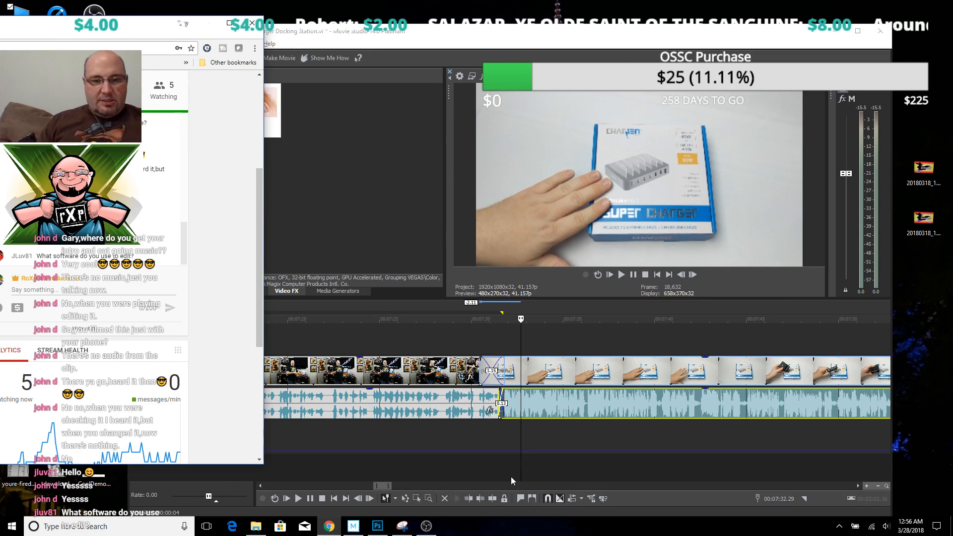
left_click(479, 438)
left_click(475, 436)
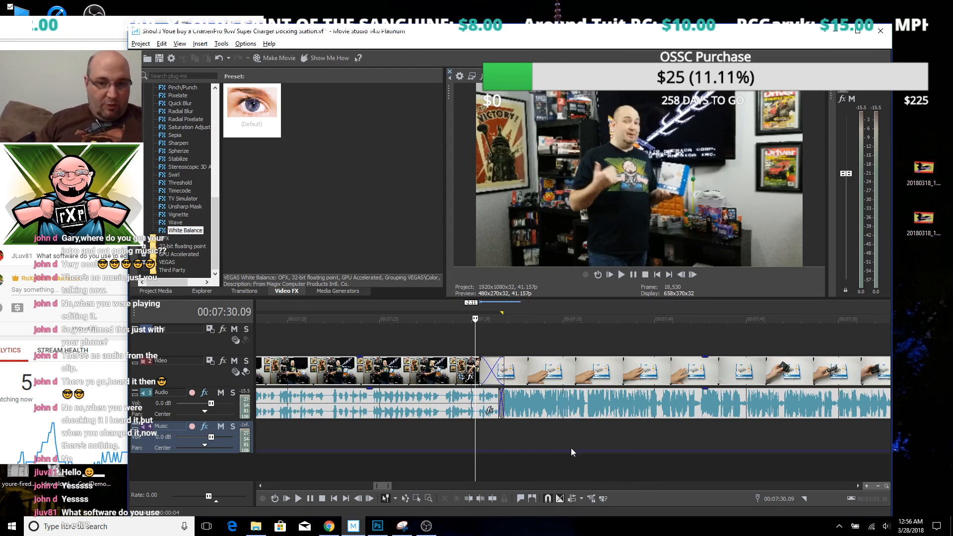
key("space")
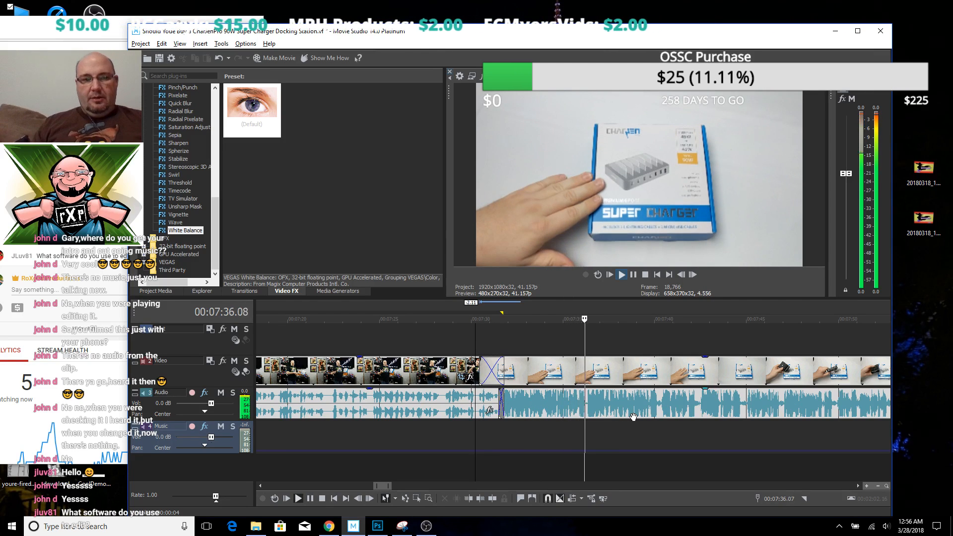
Stop playback, save the video project, and check the stream chat in the browser before returning to Movie Studio
key("space")
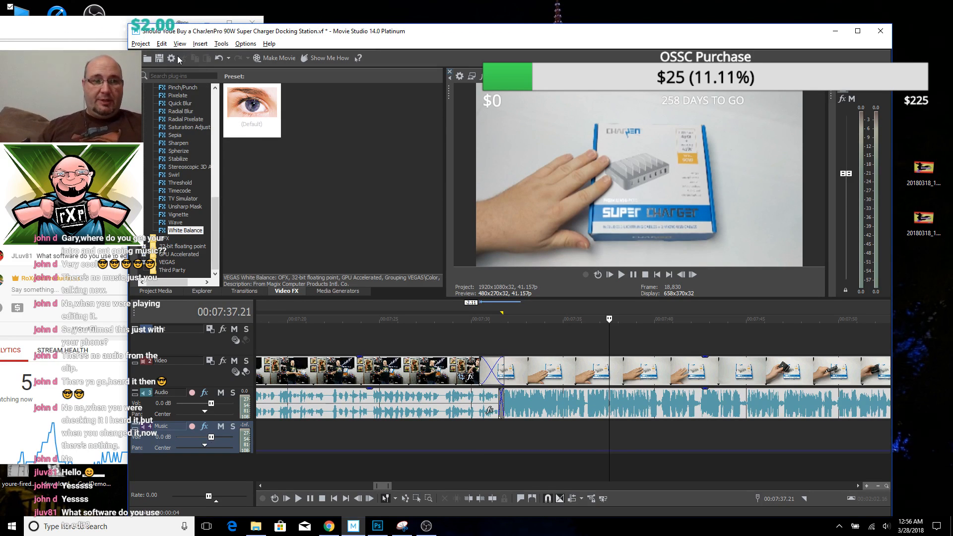
left_click(159, 58)
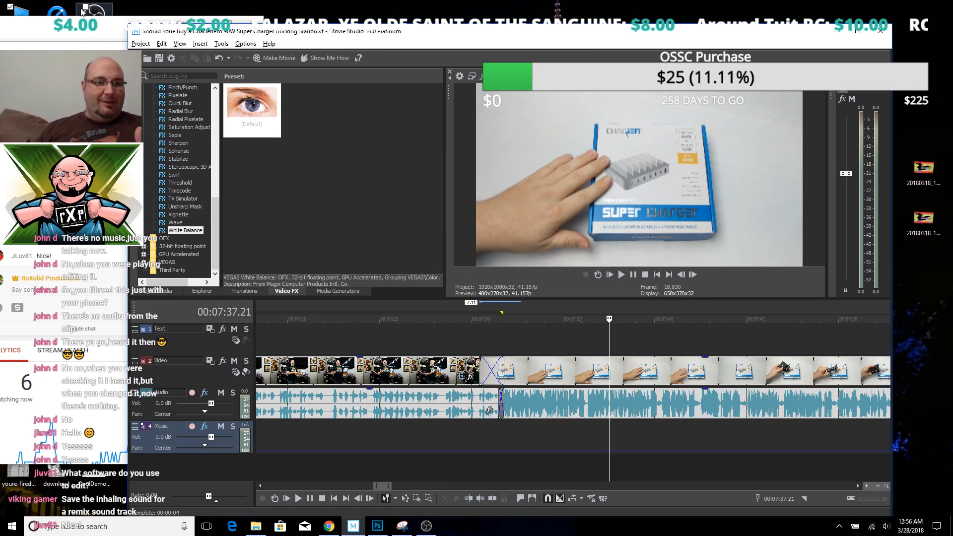
left_click(116, 82)
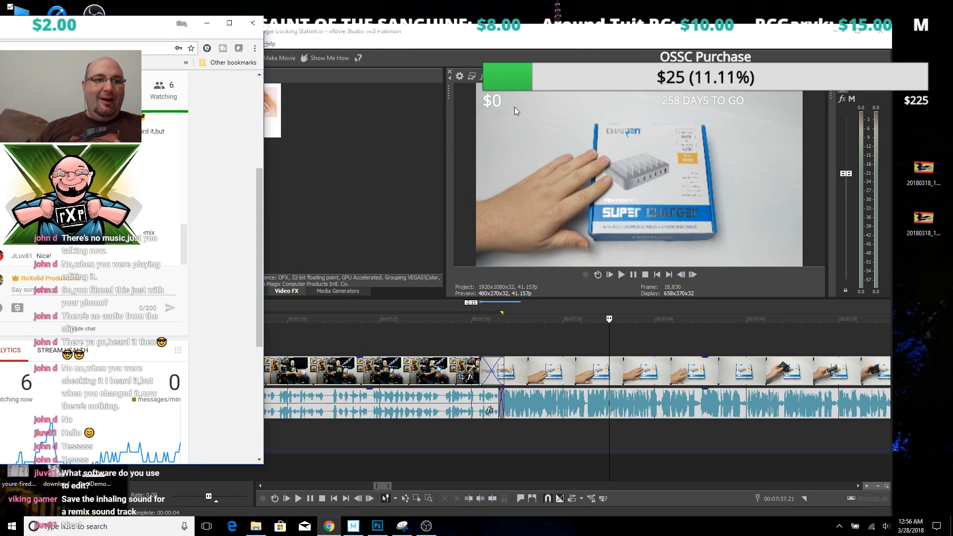
left_click(563, 27)
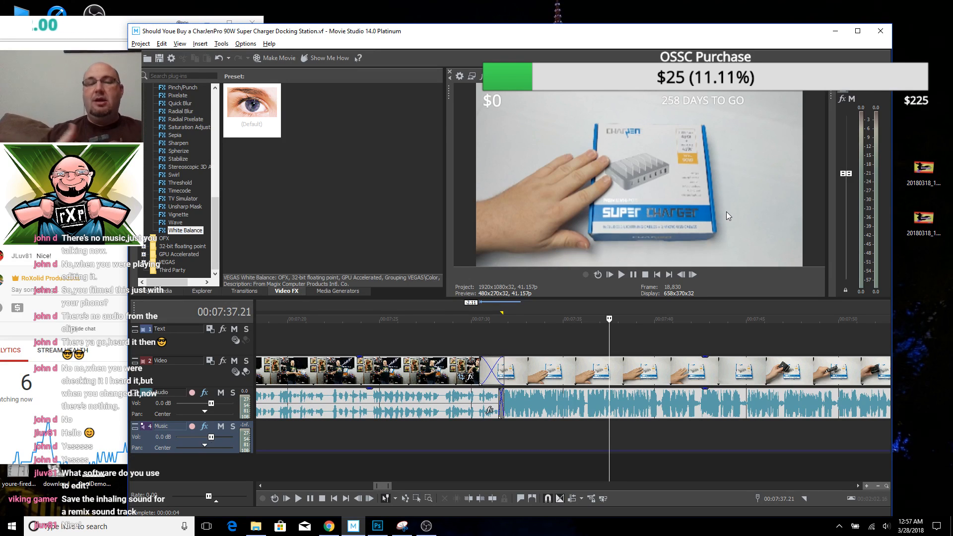
Play the unboxing footage from 00:07:37.21 and pause at 00:08:01.40
key("space")
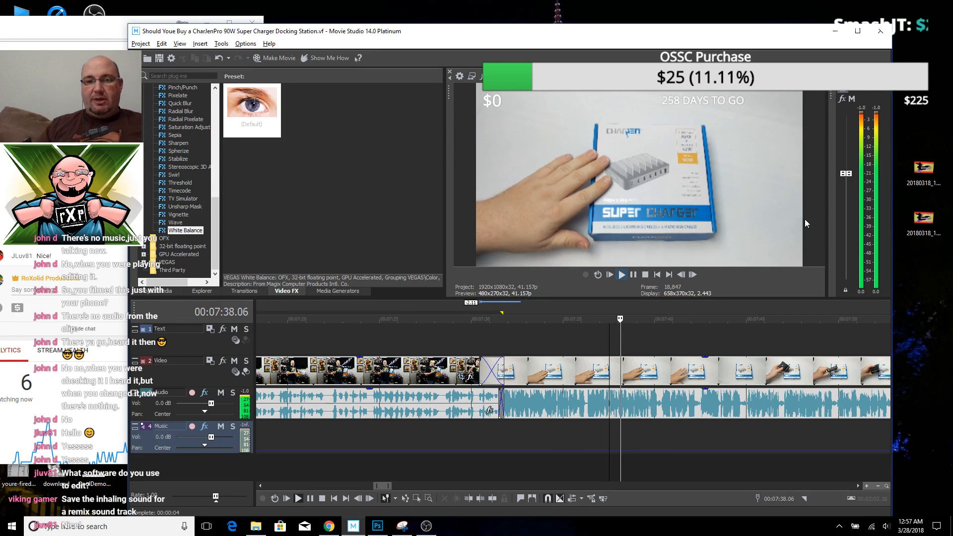
scroll(695, 368, "down", 3)
scroll(673, 377, "down", 3)
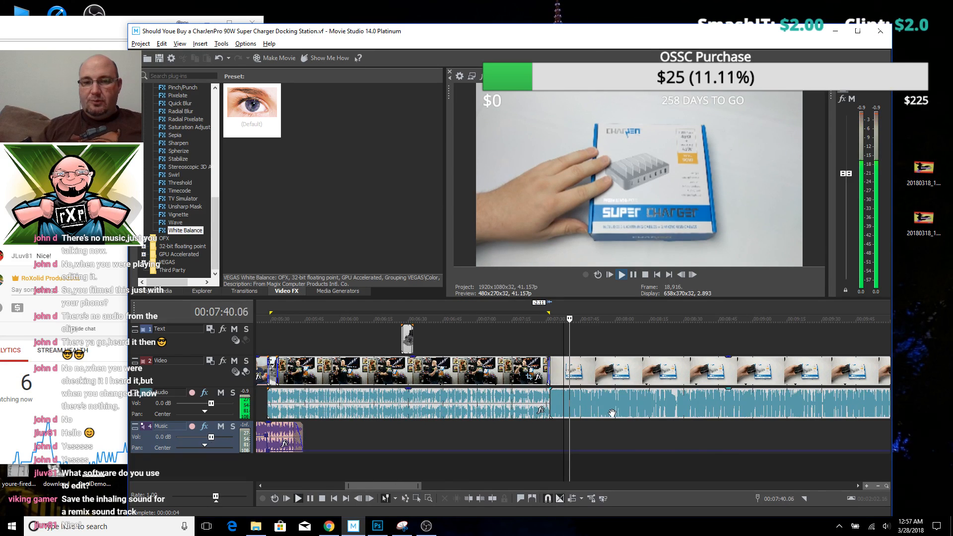
scroll(665, 407, "down", 3)
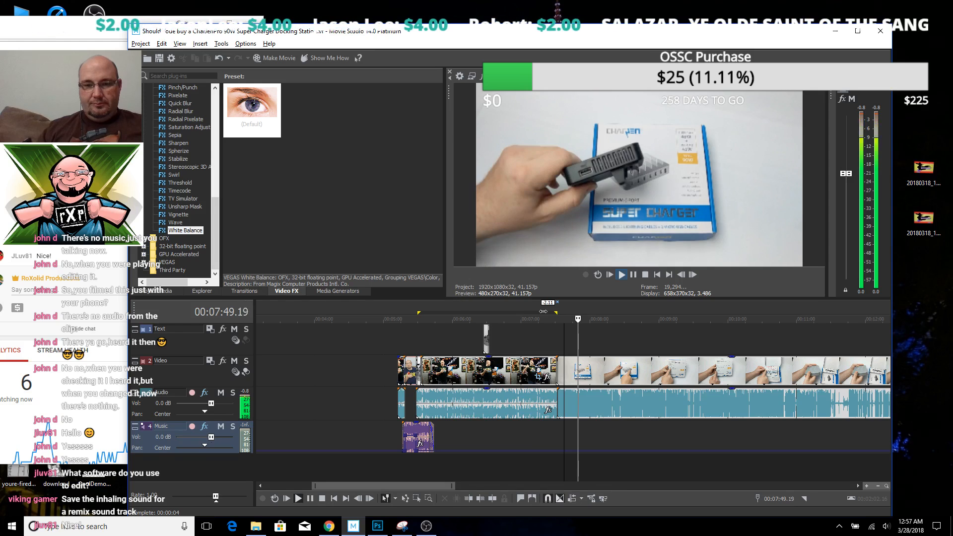
scroll(592, 394, "up", 3)
scroll(592, 394, "up", 3)
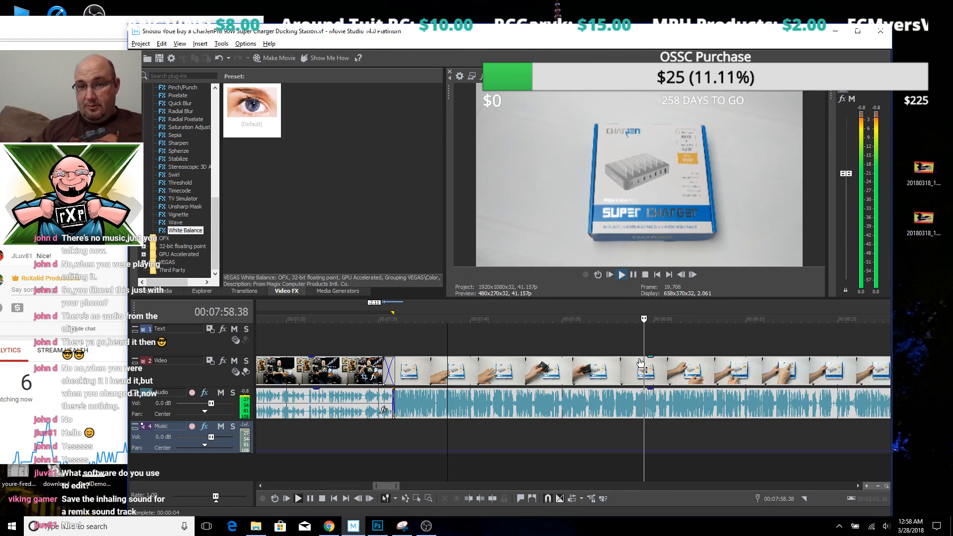
scroll(660, 365, "down", 2)
scroll(661, 364, "down", 1)
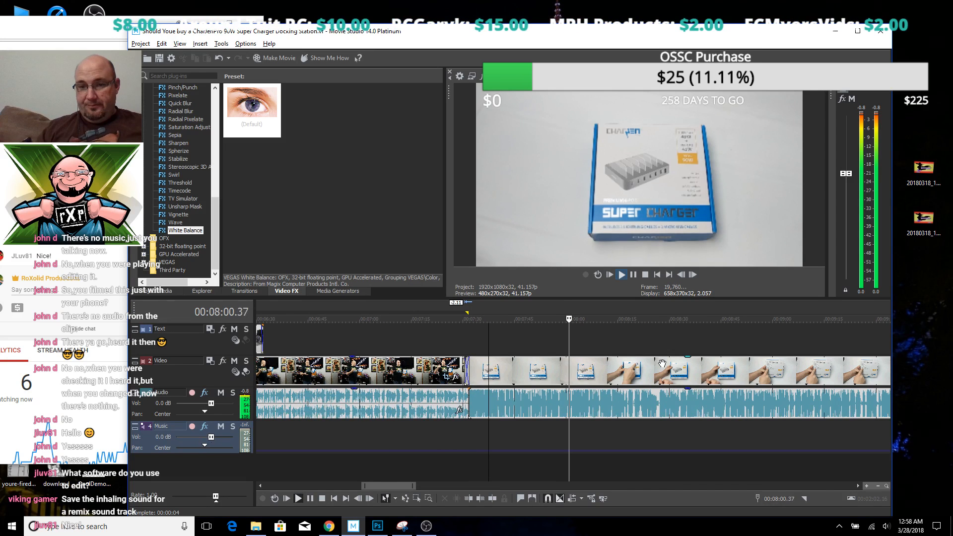
key("Return")
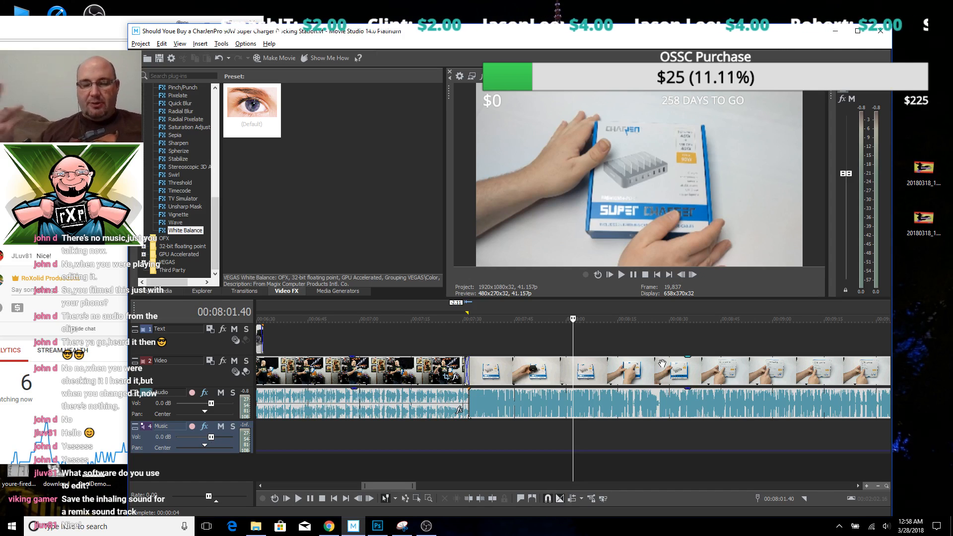
Resume playback of the unboxing footage, set the video preview quality to Quarter, and pause at 00:08:11.33
key("space")
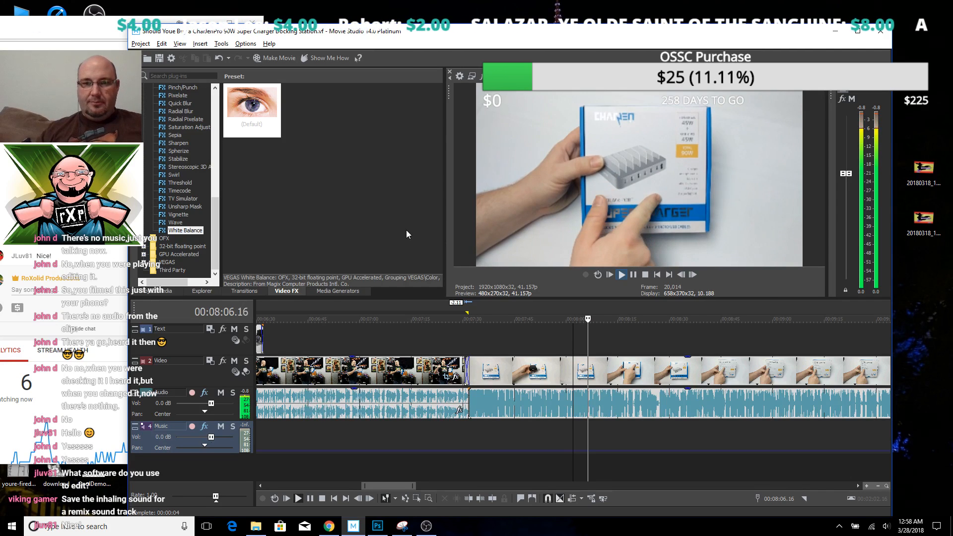
left_click(531, 77)
mouse_move(533, 88)
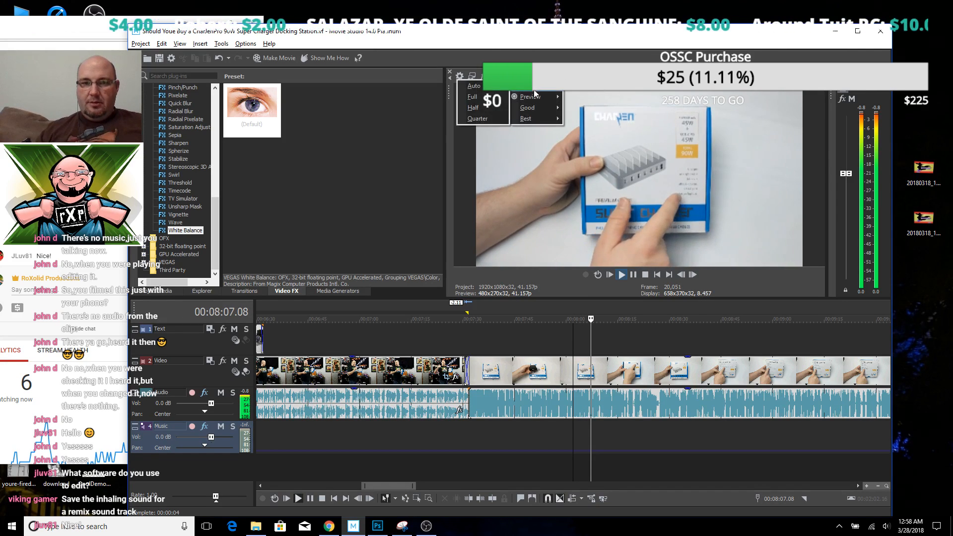
left_click(477, 118)
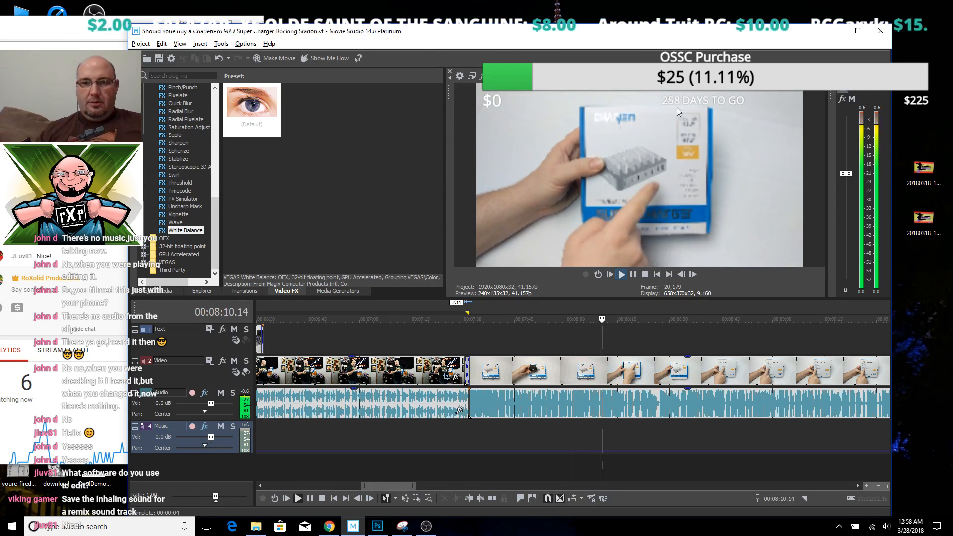
key("Return")
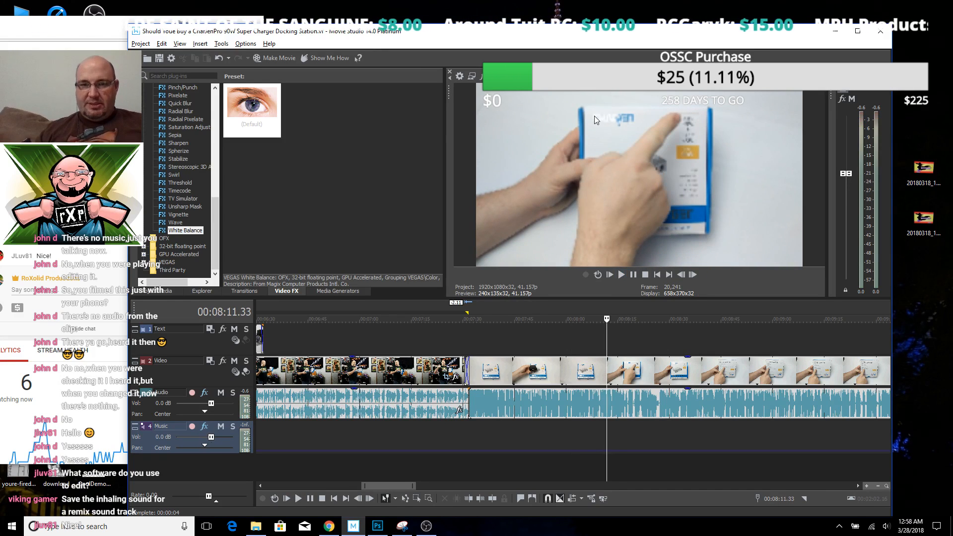
Review the video preview's quality and resolution options
left_click(531, 76)
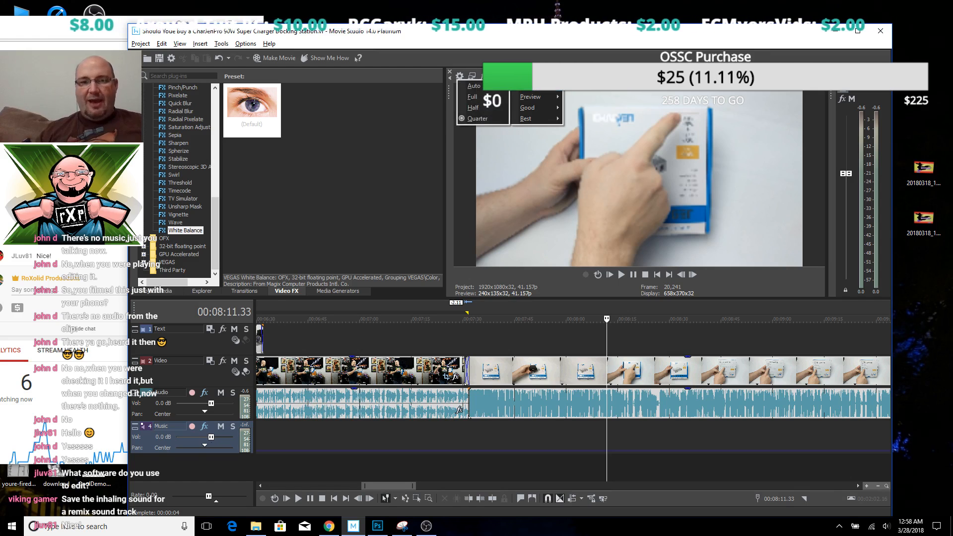
left_click(656, 58)
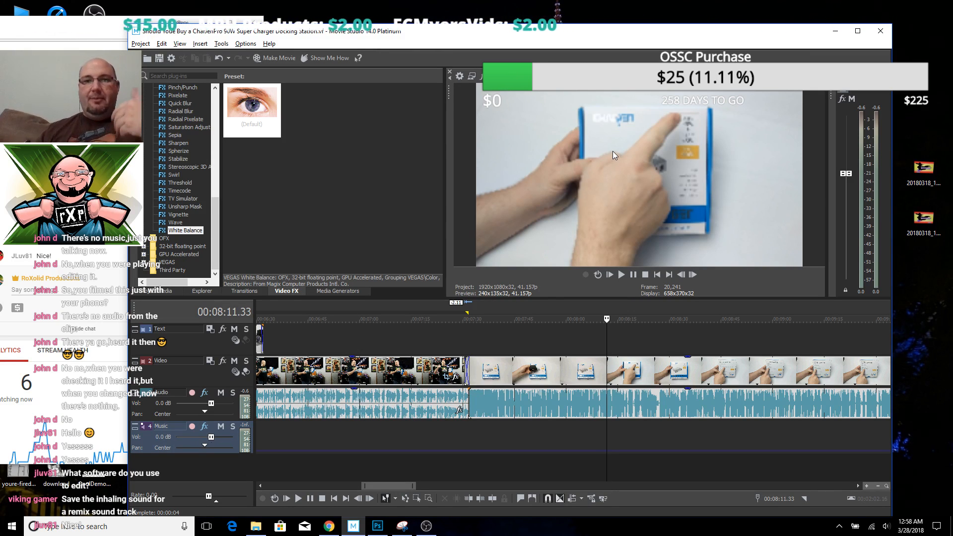
left_click(514, 75)
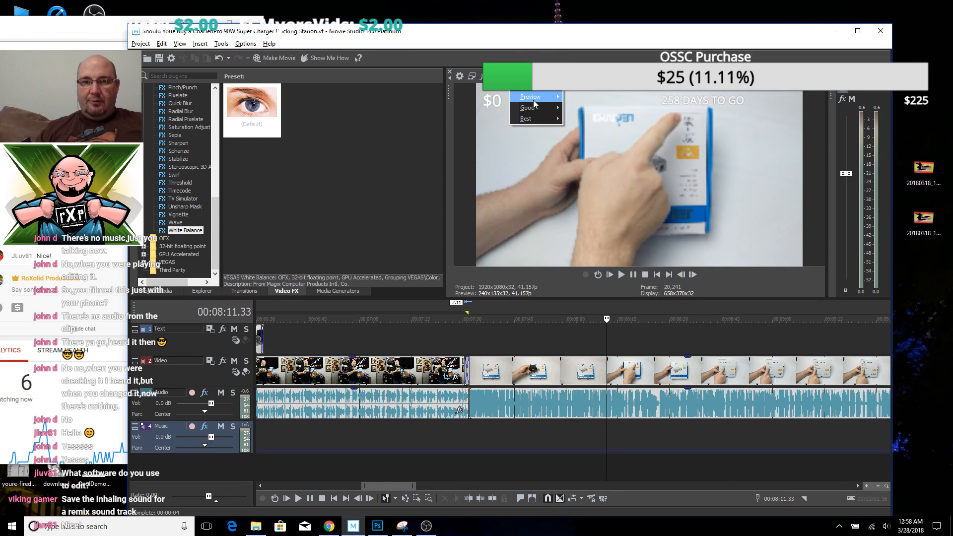
left_click(532, 110)
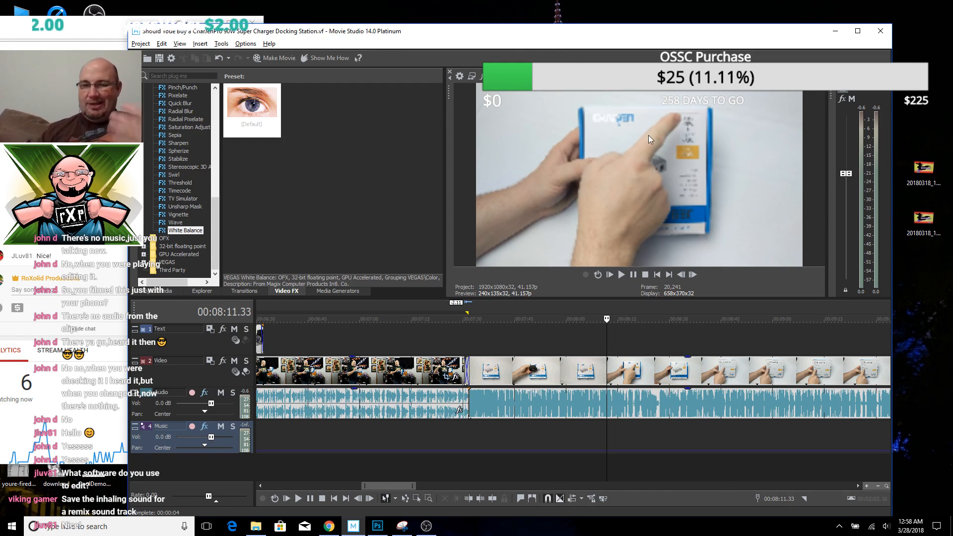
Play the unboxing footage from 00:08:11.33 and pause at 00:08:30.17
left_click(620, 275)
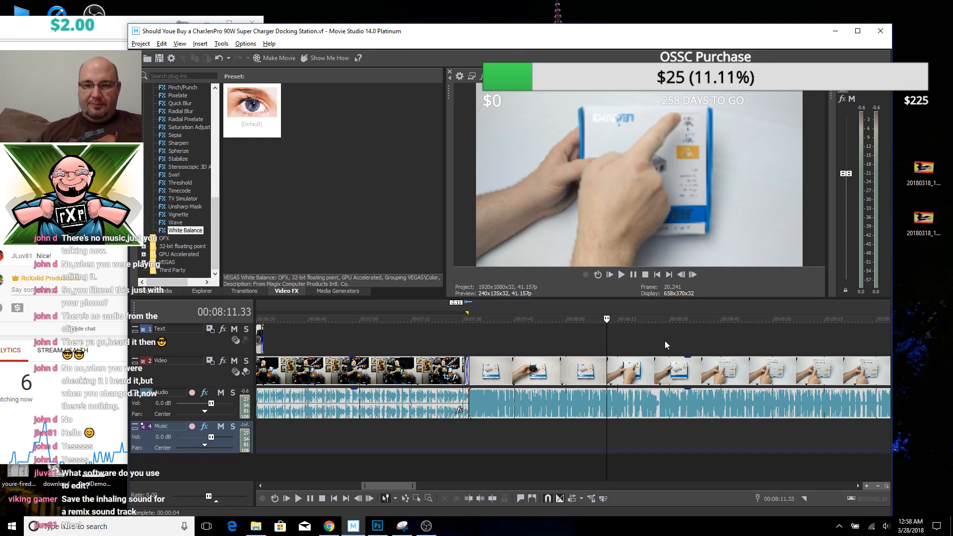
scroll(648, 368, "down", 2)
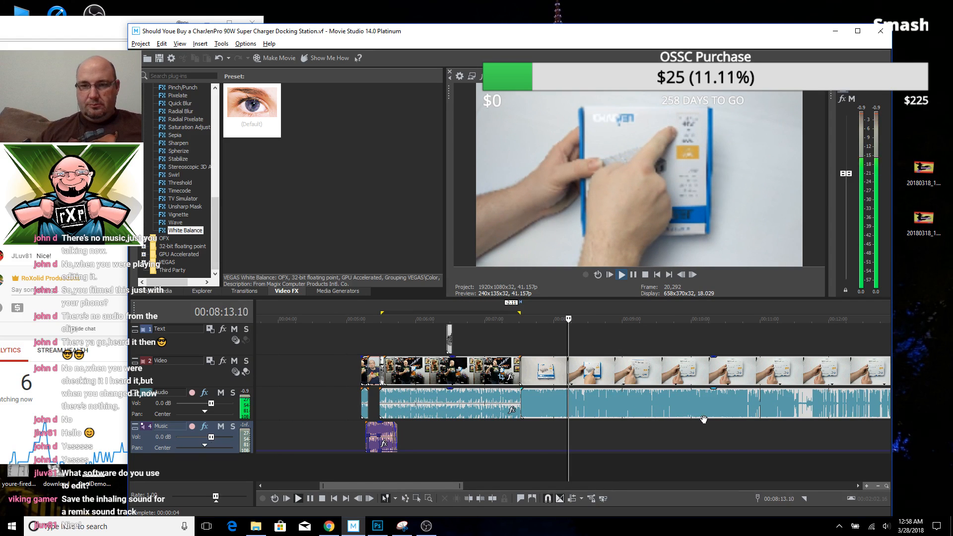
scroll(701, 418, "down", 4)
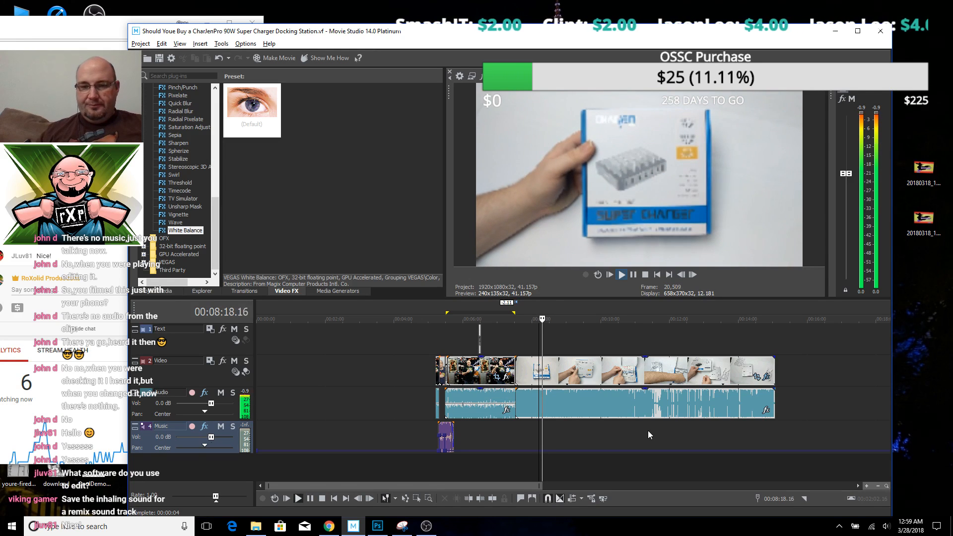
scroll(648, 430, "up", 5)
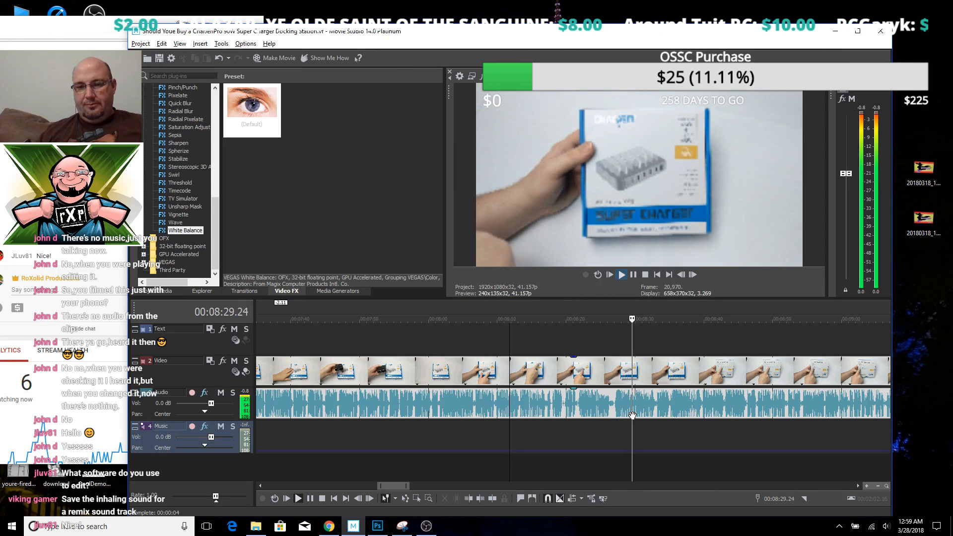
key("space")
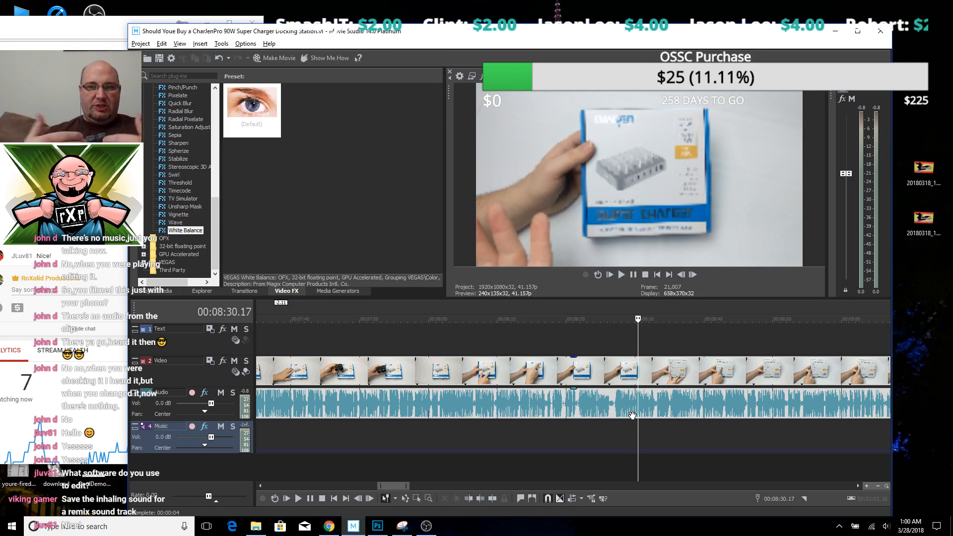
Locate the part where the charger is taken out of its box and play it from 00:10:49.40 to 00:10:54.13
scroll(752, 447, "down", 5)
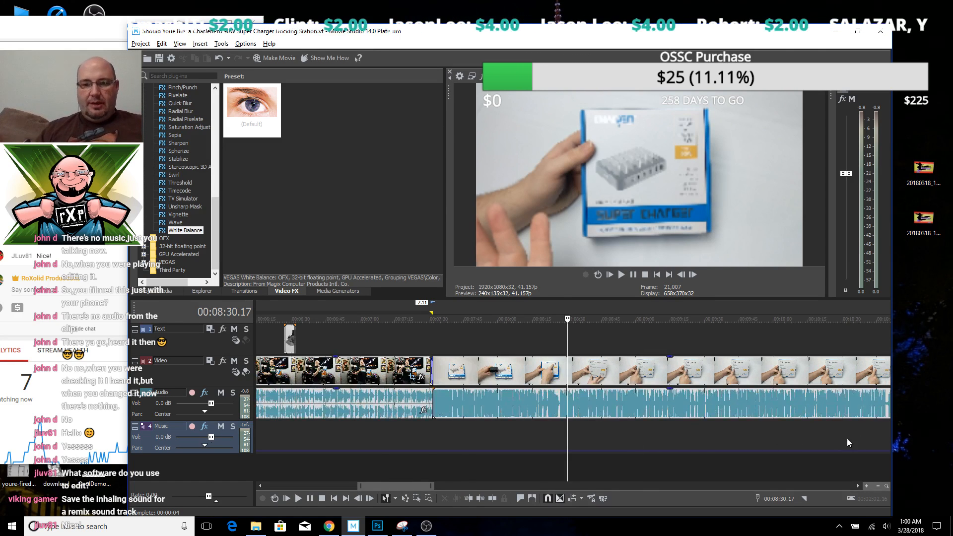
left_click(728, 426)
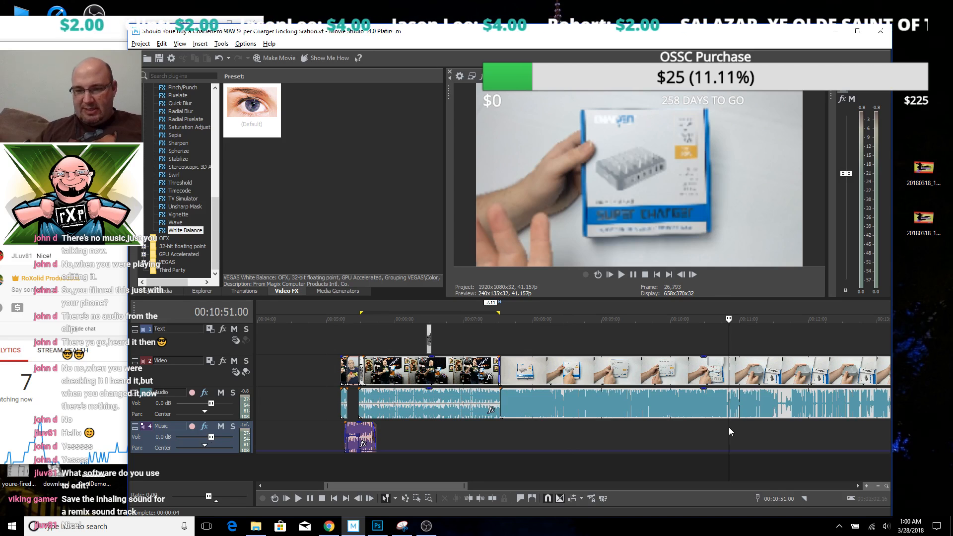
scroll(732, 432, "up", 3)
left_click(599, 425)
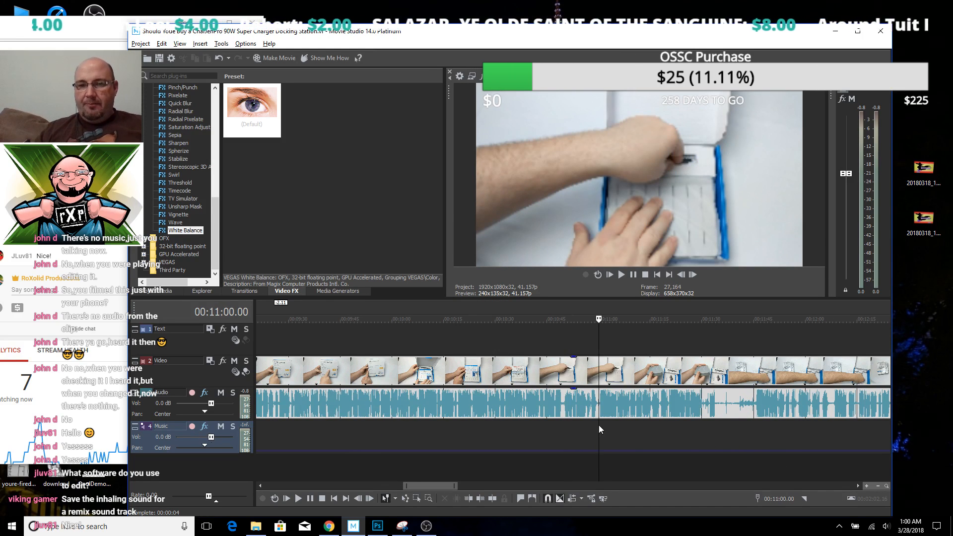
left_click(565, 425)
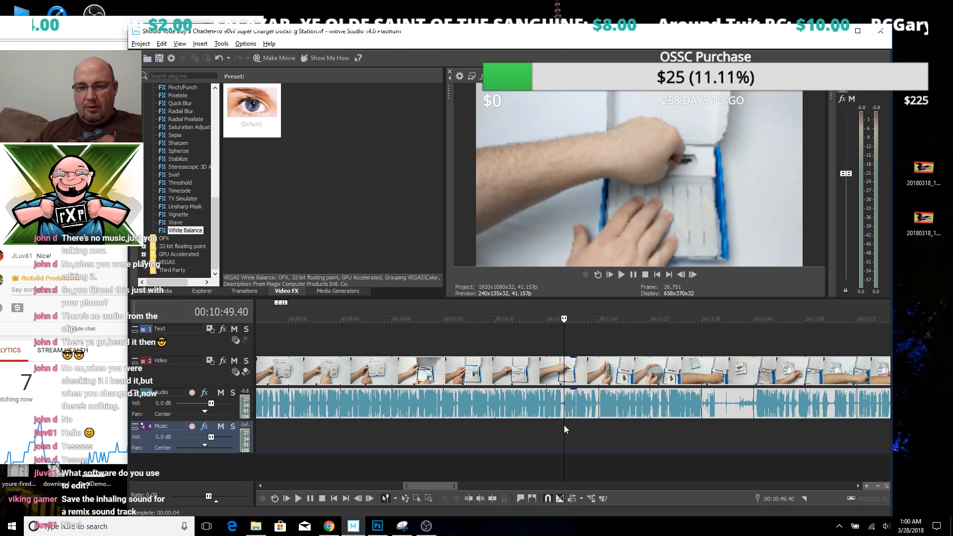
key("space")
scroll(624, 437, "up", 3)
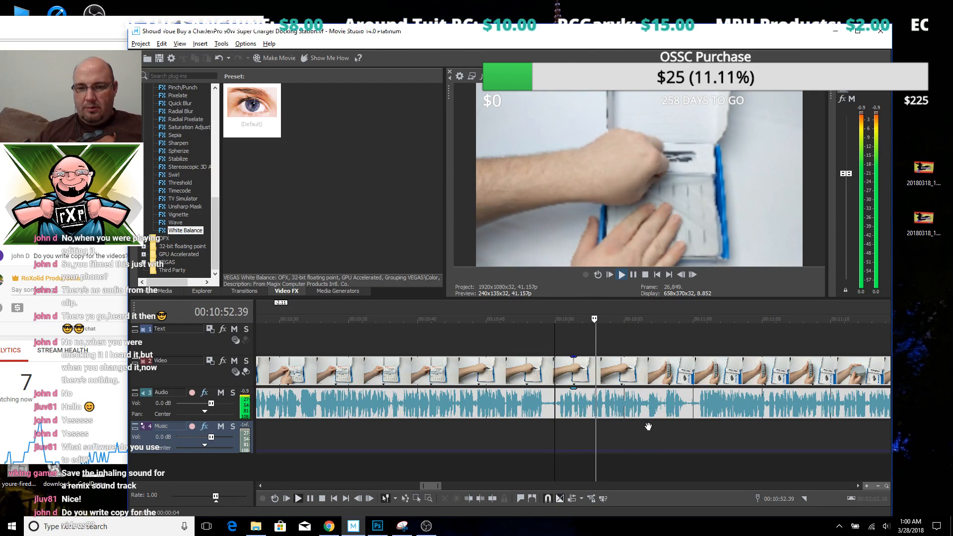
key("Return")
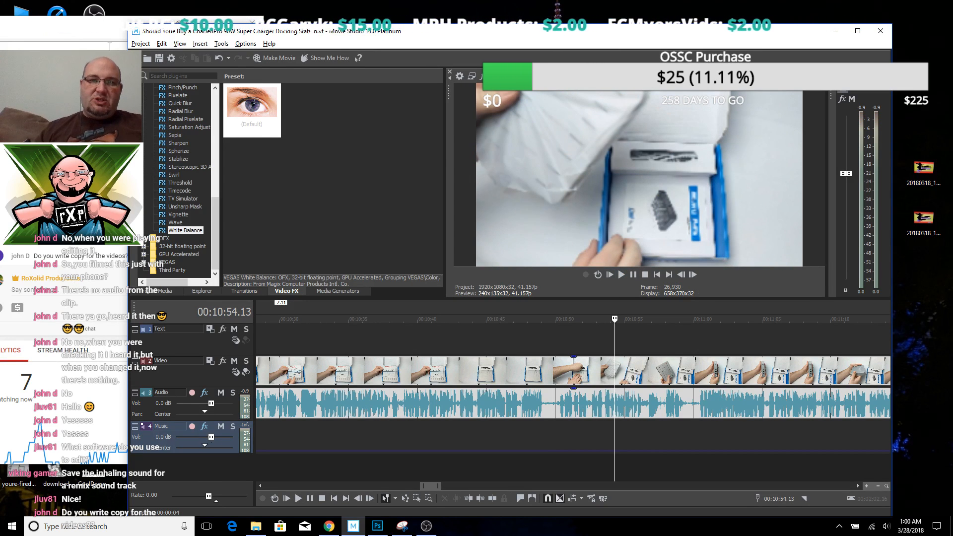
Check the stream chat, return to Movie Studio, and play the unboxing footage onward from 00:10:54.13
left_click(112, 29)
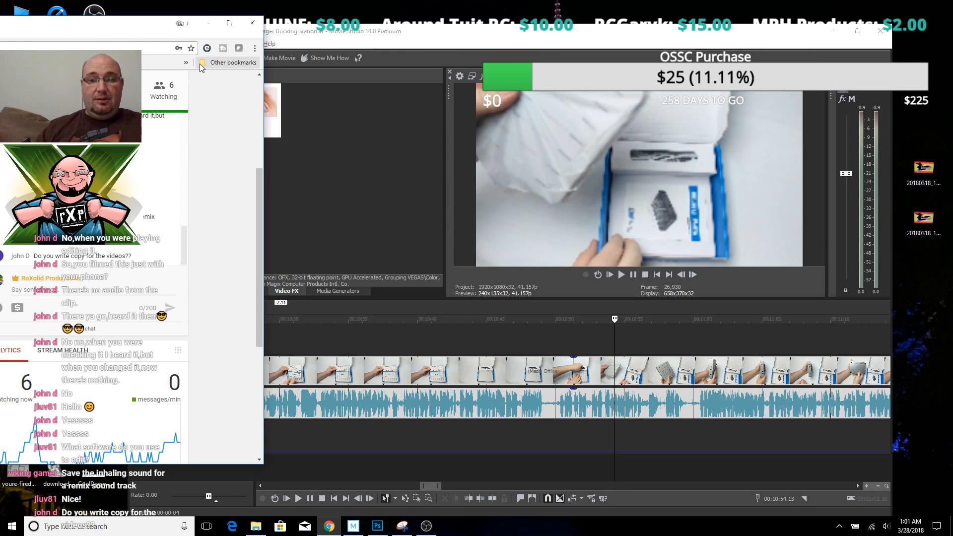
key("alt+Tab")
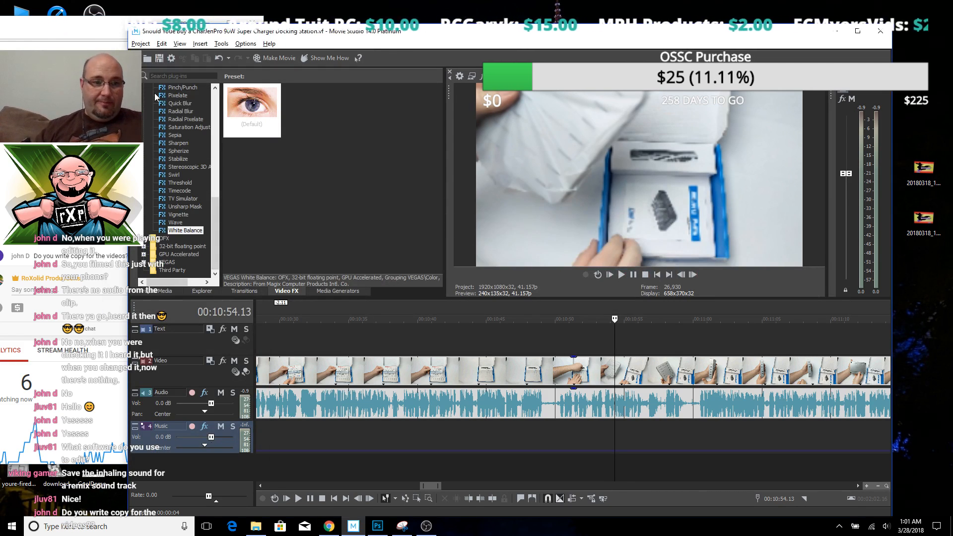
key("space")
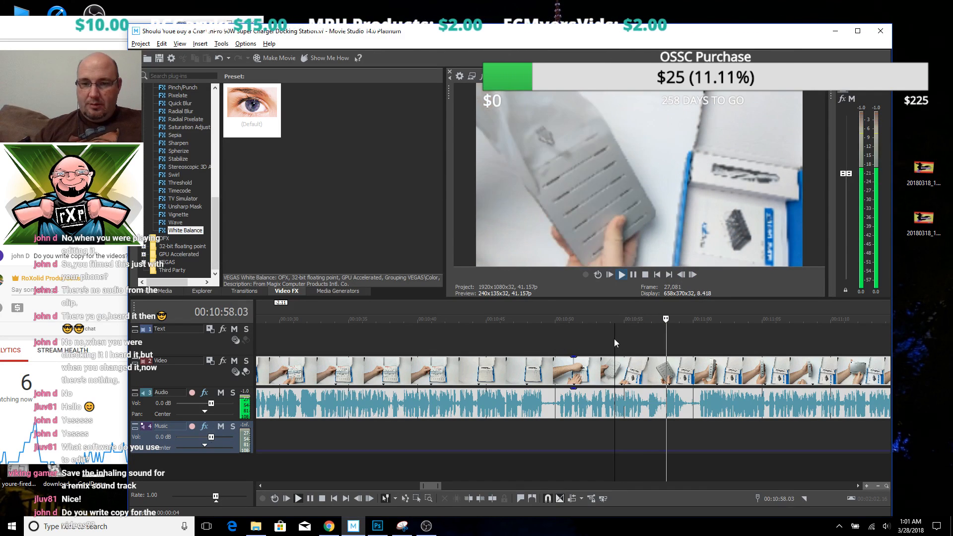
key("space")
Delete the unboxing footage from 00:10:49.22 to 00:10:57.31 and move the remainder earlier to overlap the preceding clip in a short crossfade
left_click_drag(550, 338, 661, 340)
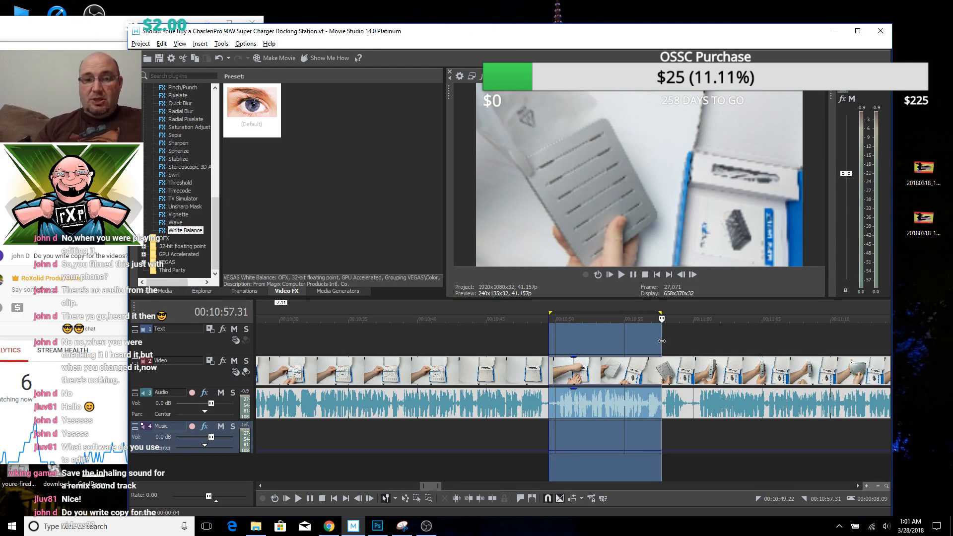
key("Delete")
left_click(605, 436)
left_click_drag(681, 415, 563, 415)
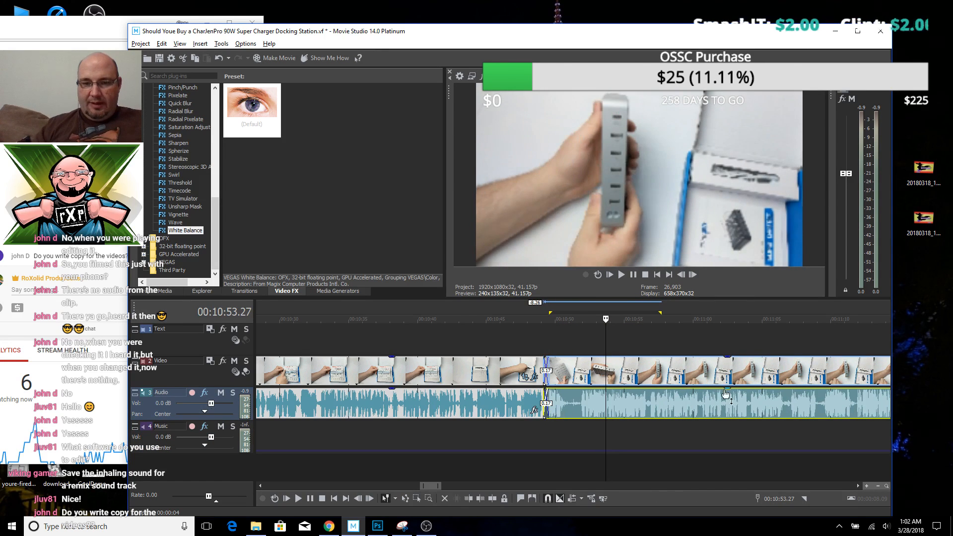
left_click_drag(546, 373, 577, 375)
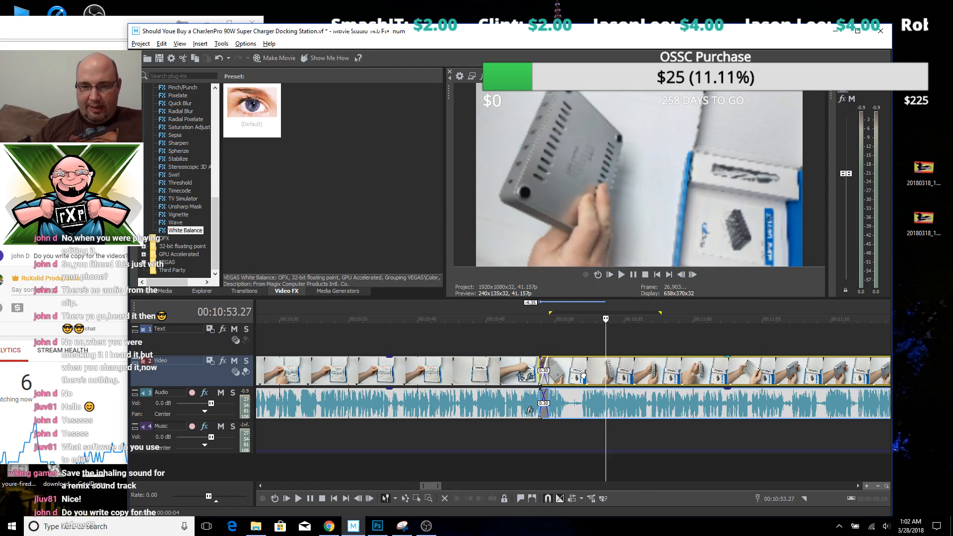
Play the new join from 00:10:48.20 to 00:11:00.06 and save the project
left_click(534, 337)
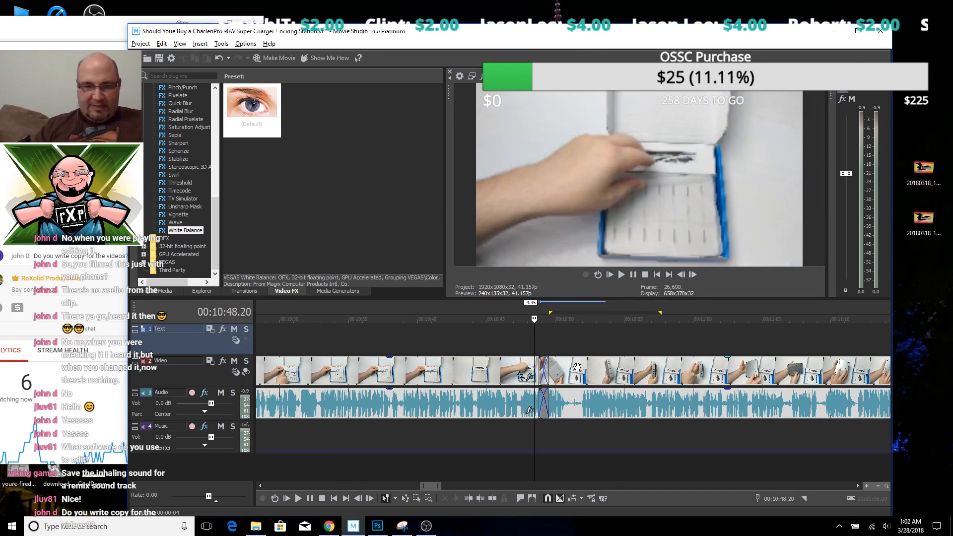
key("space")
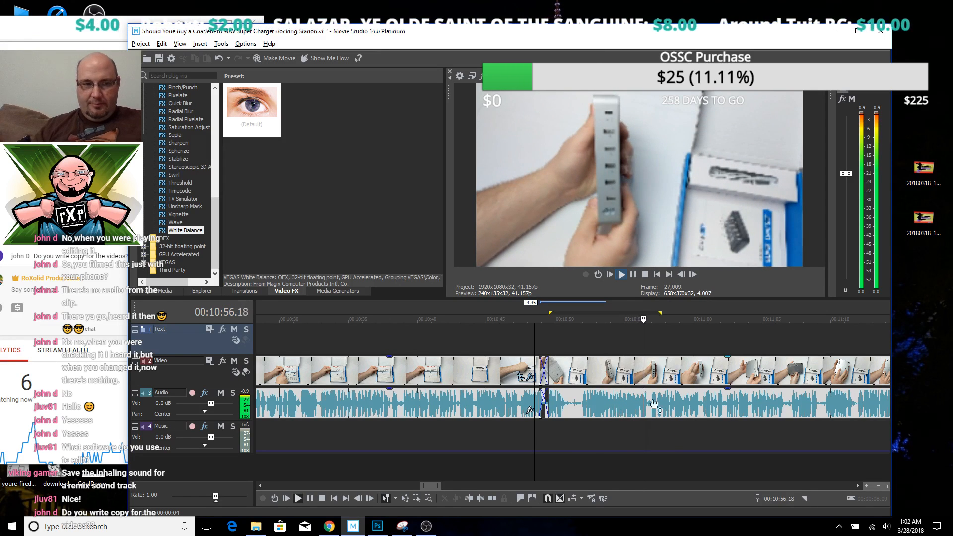
scroll(645, 419, "down", 2)
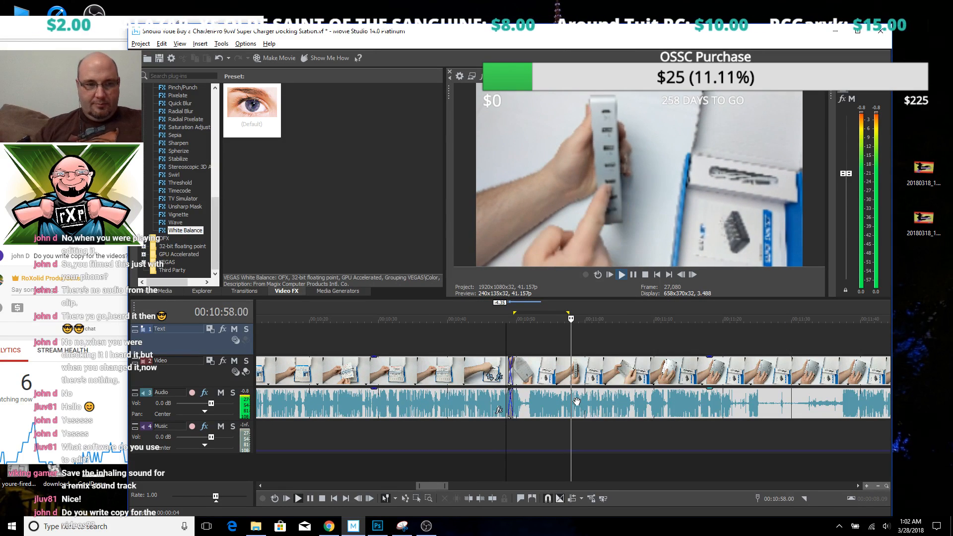
key("space")
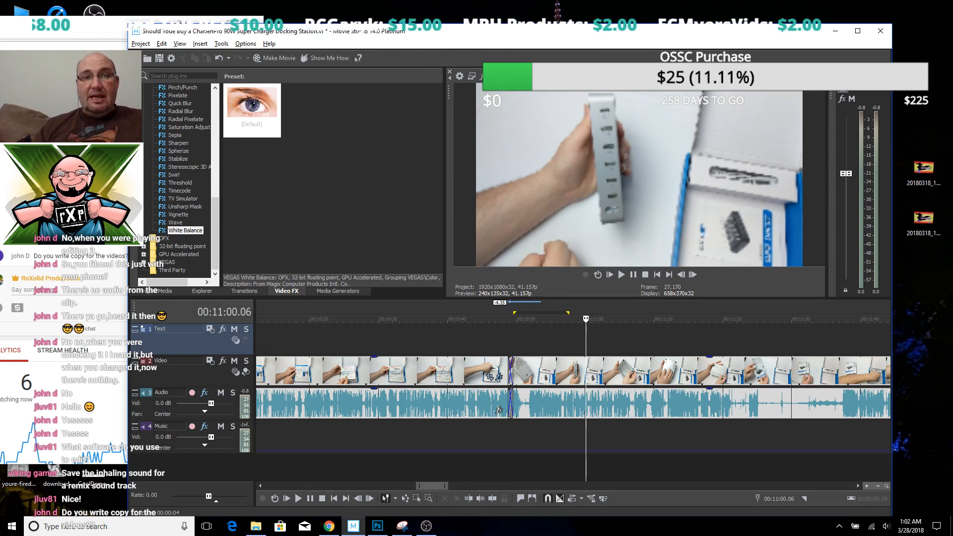
left_click(160, 58)
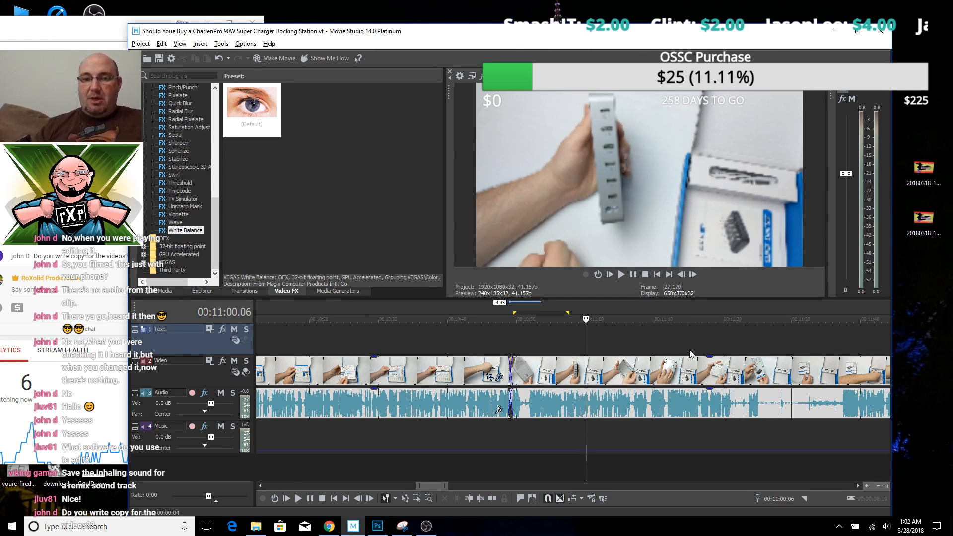
Play the unboxing footage onward from 00:11:00.06, pausing at 00:11:12.00 before resuming playback
key("space")
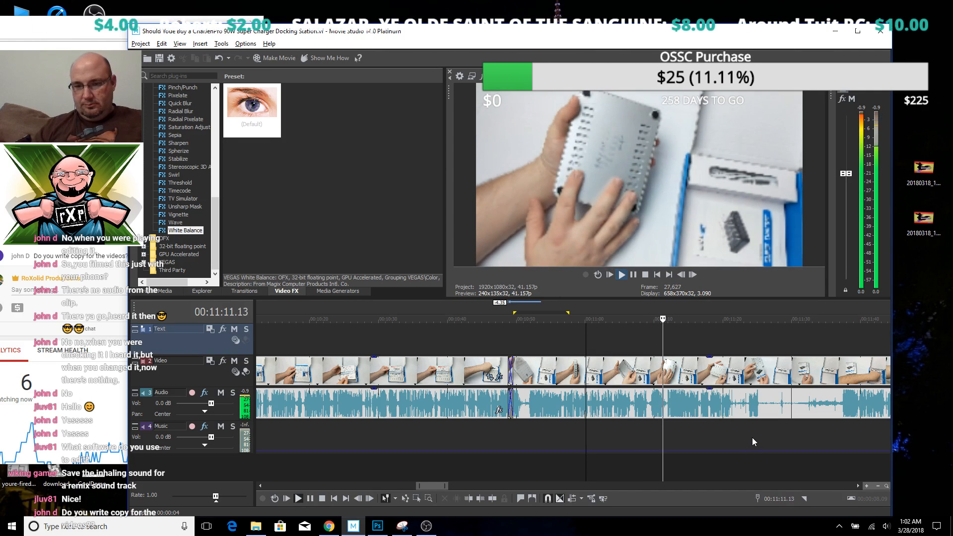
key("Return")
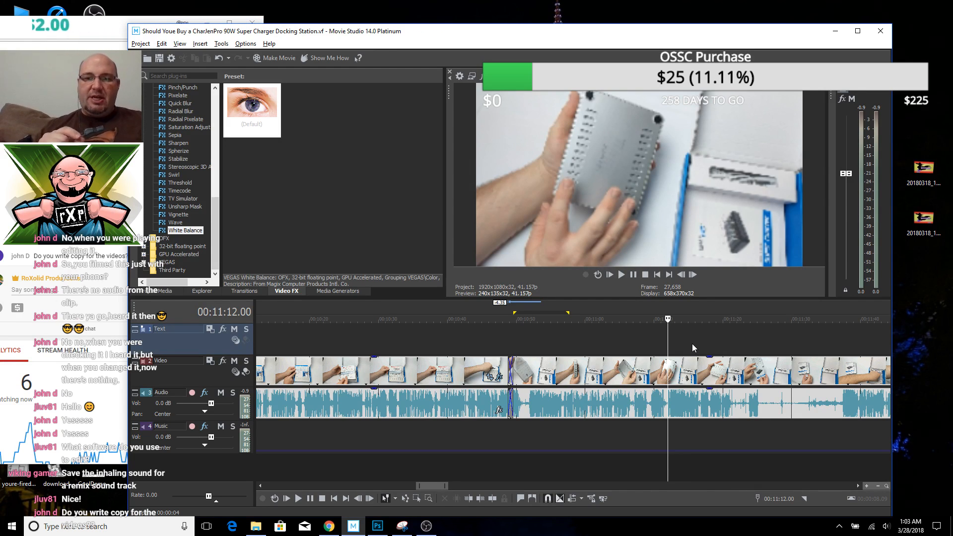
key("space")
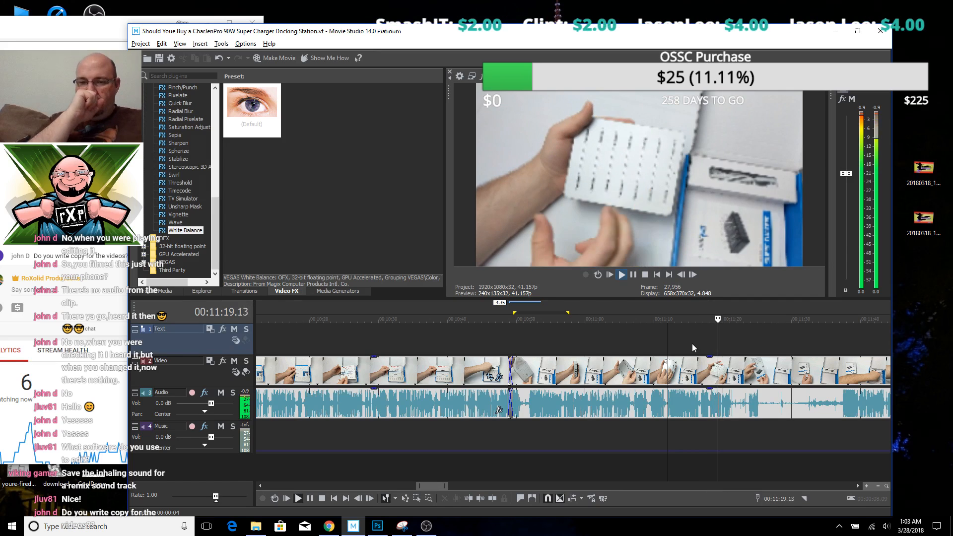
Delete the unboxing footage from 00:11:21.34 to 00:11:36.31 and move the remainder earlier to overlap the preceding clip by about one second
left_click(734, 425)
left_click_drag(734, 426, 838, 430)
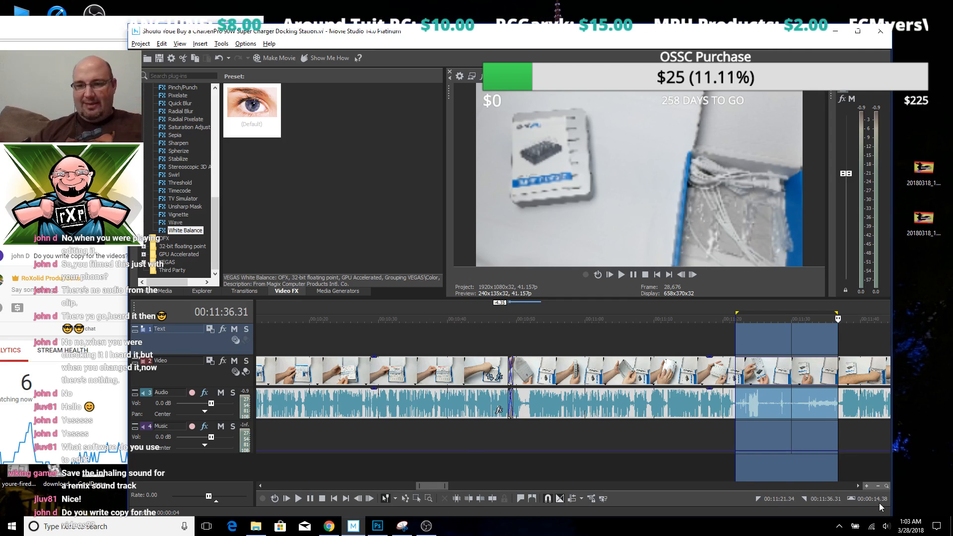
key("Delete")
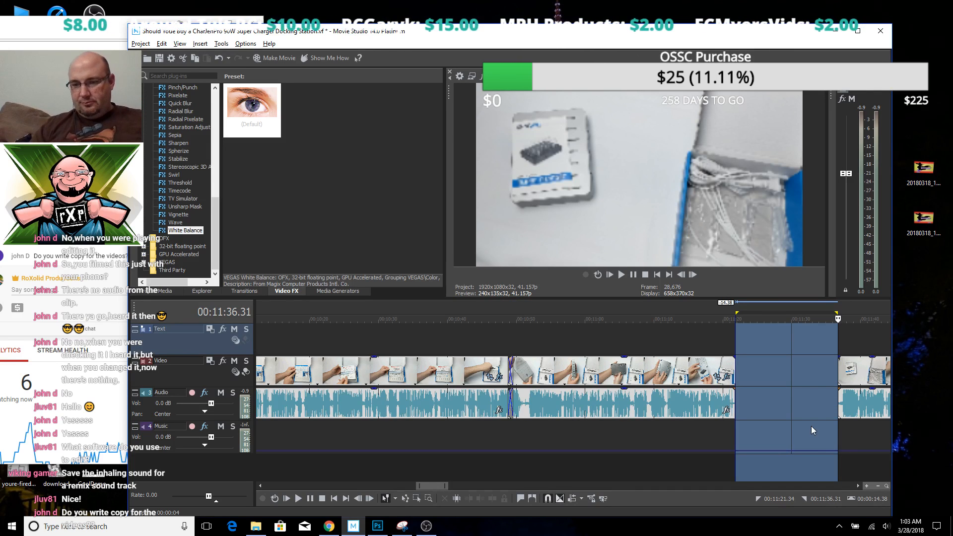
left_click(812, 430)
left_click_drag(851, 408, 729, 414)
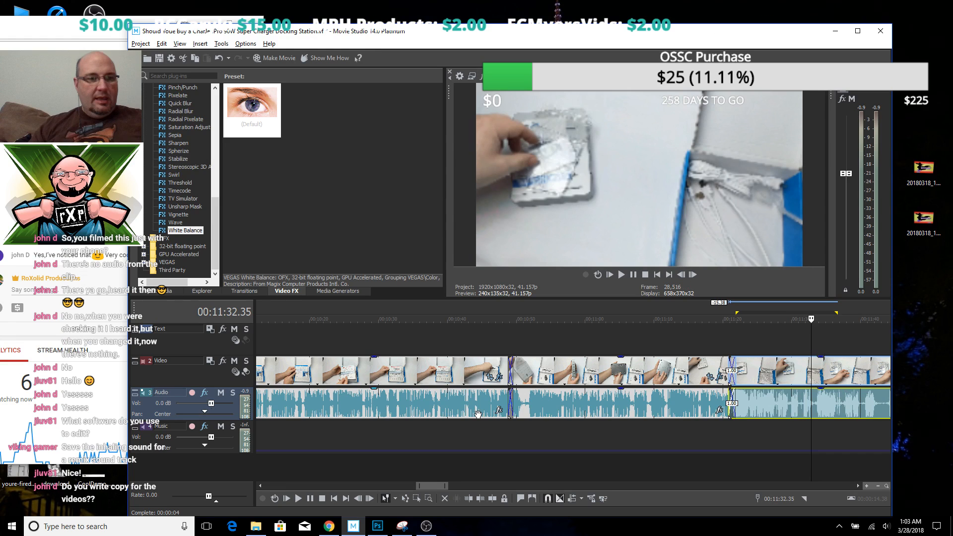
Check the stream chat, return to Movie Studio, and play the newest crossfade from 00:11:20.00
left_click(329, 526)
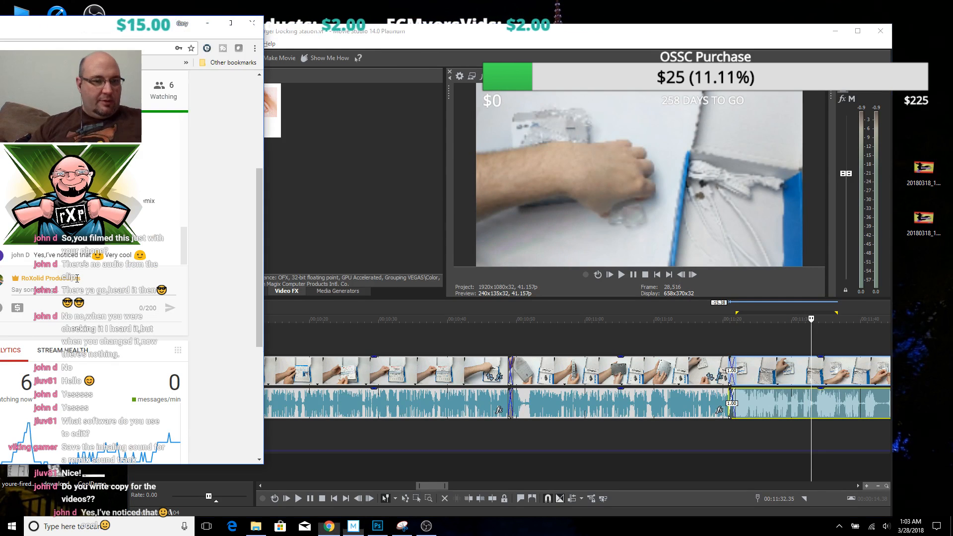
left_click(722, 445)
scroll(728, 446, "up", 4)
key("space")
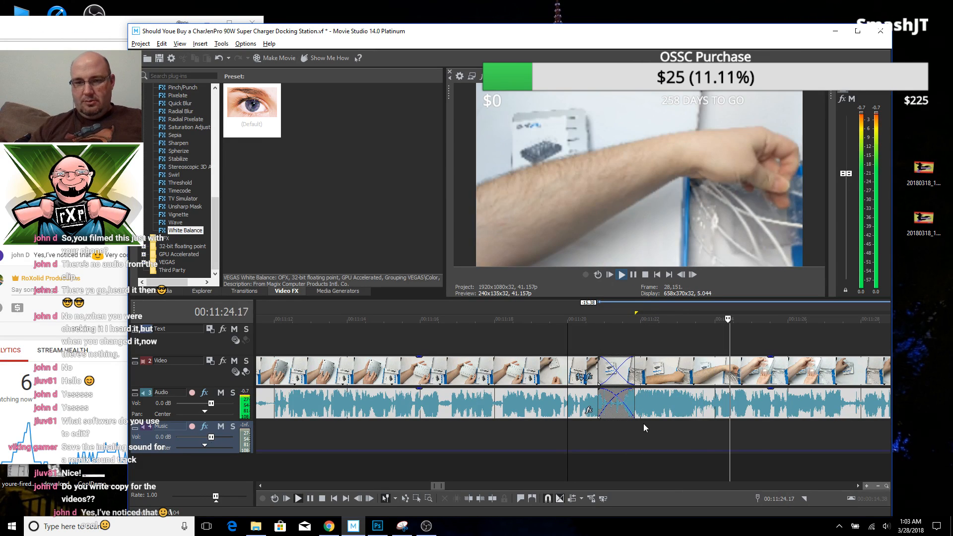
key("space")
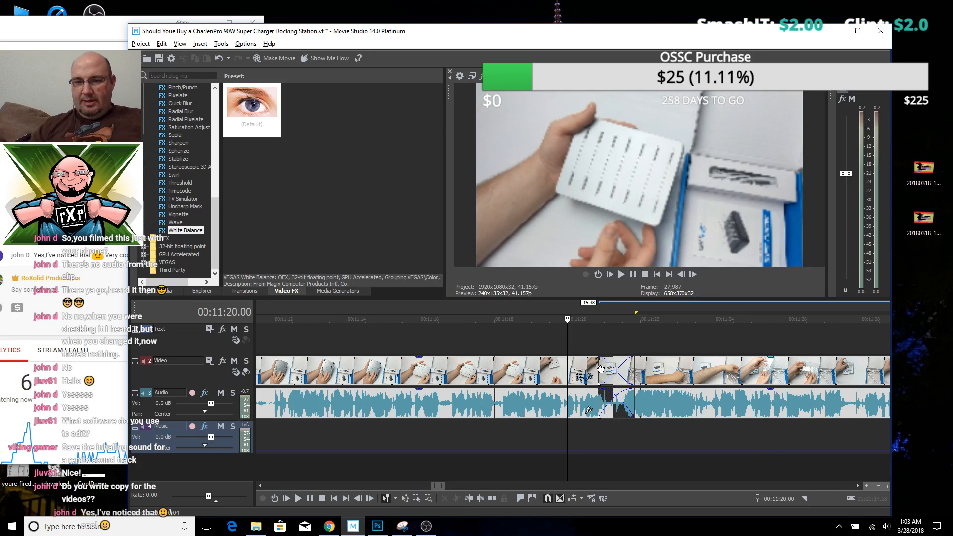
Trim the start of the clip after the newest crossfade to 00:11:26.00, playing the footage to check the cut point
left_click_drag(601, 371, 673, 374)
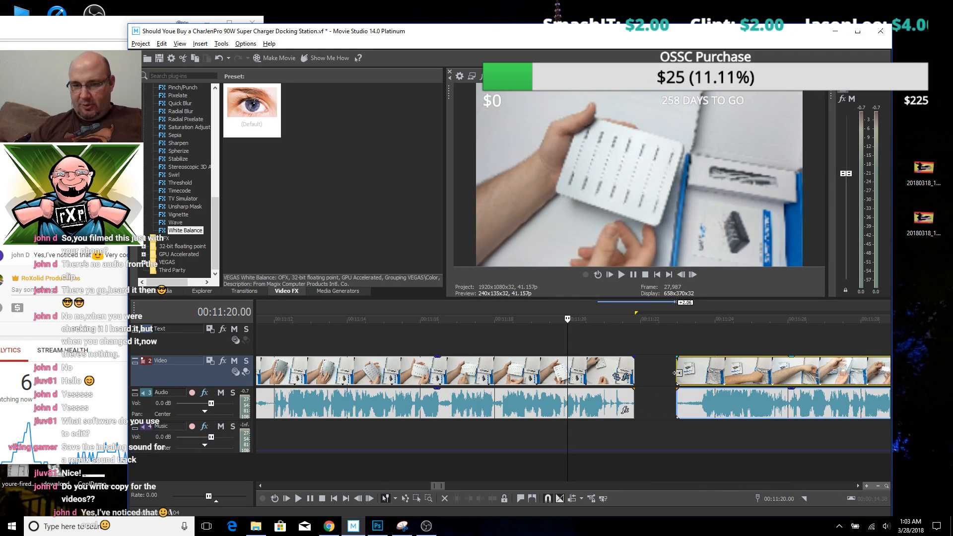
left_click(794, 343)
key("space")
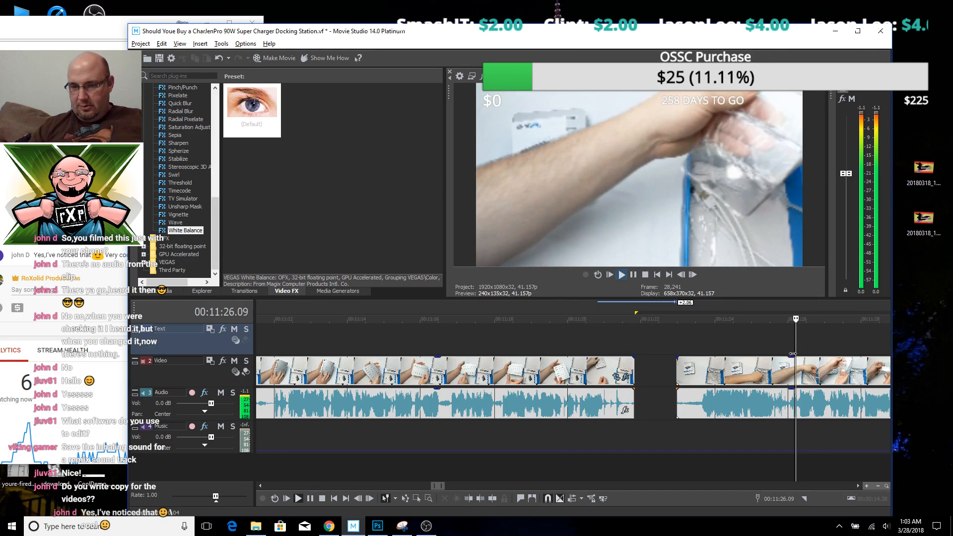
key("space")
left_click_drag(675, 373, 784, 373)
left_click(788, 347)
key("space")
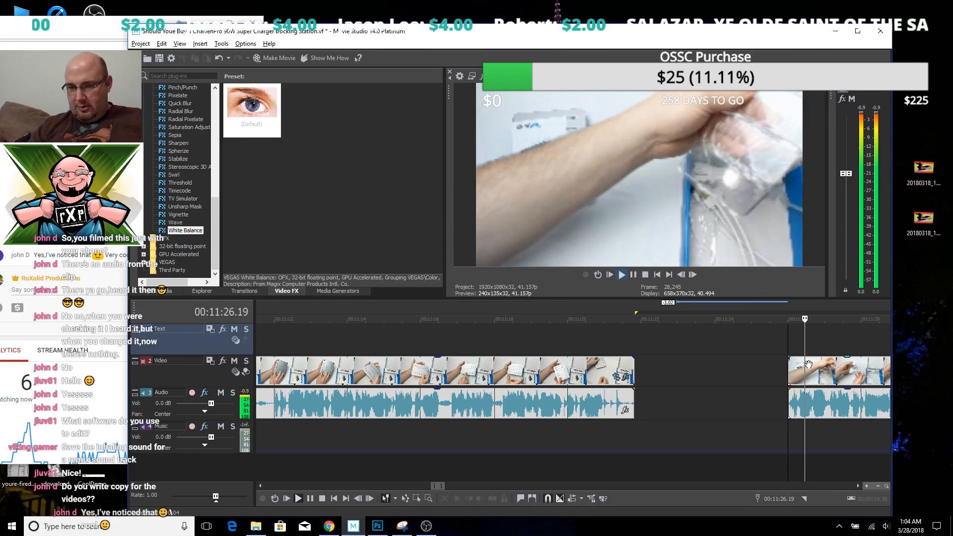
key("space")
Move the trimmed clip earlier to overlap the preceding clip in a 0.17 crossfade, and play the join
left_click_drag(841, 392, 672, 390)
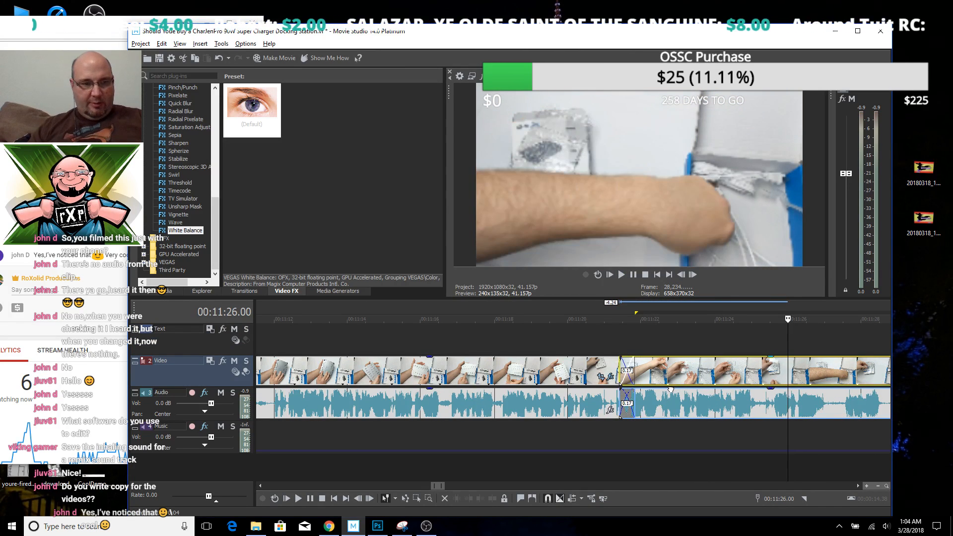
left_click(605, 338)
key("space")
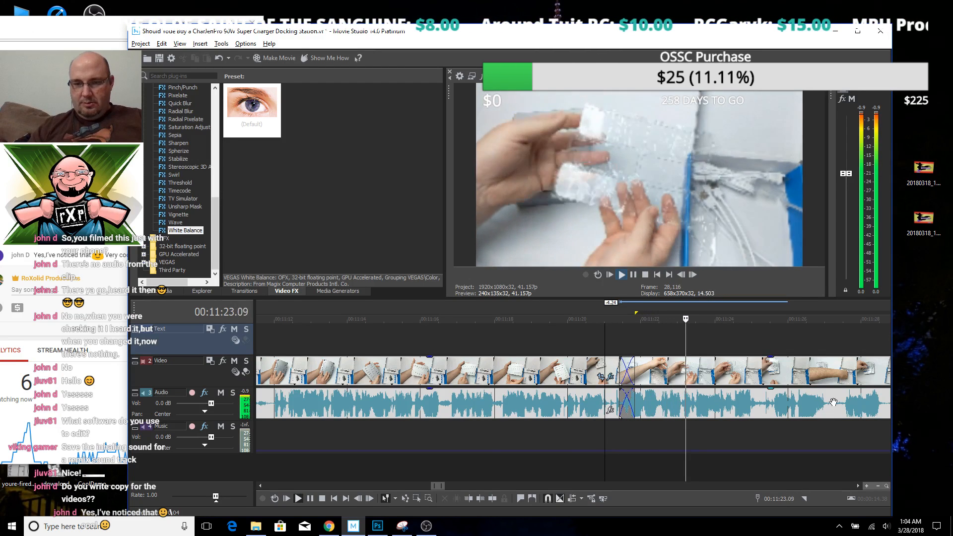
scroll(765, 410, "down", 2)
scroll(765, 410, "down", 2)
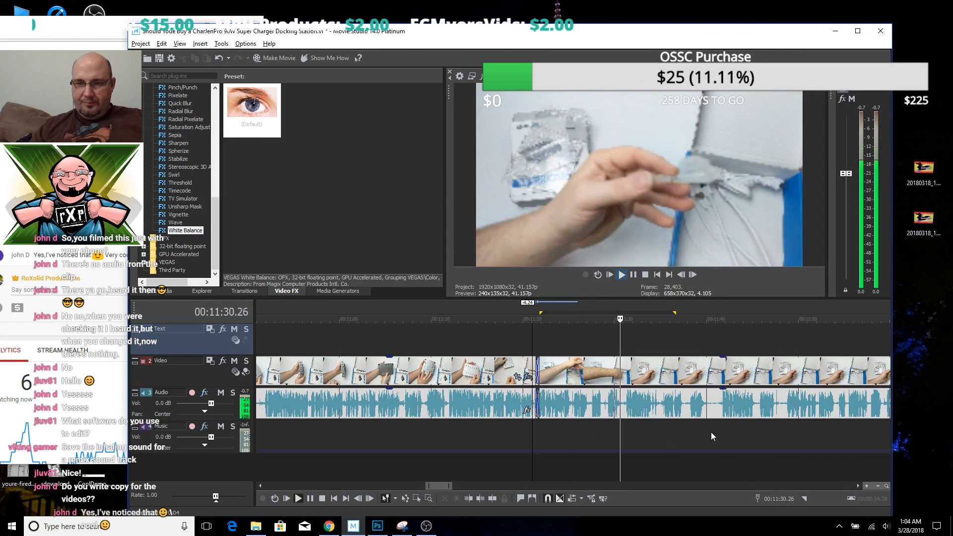
Delete the short utterance from about 00:11:29 to 00:11:30.34 and move the remaining footage earlier into a 0.24 crossfade
left_click(606, 423)
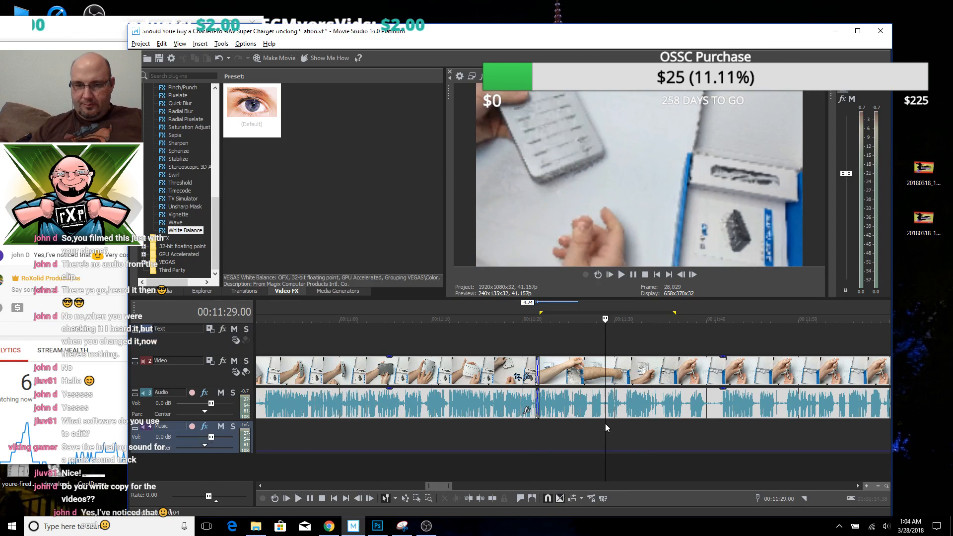
left_click_drag(598, 428, 623, 431)
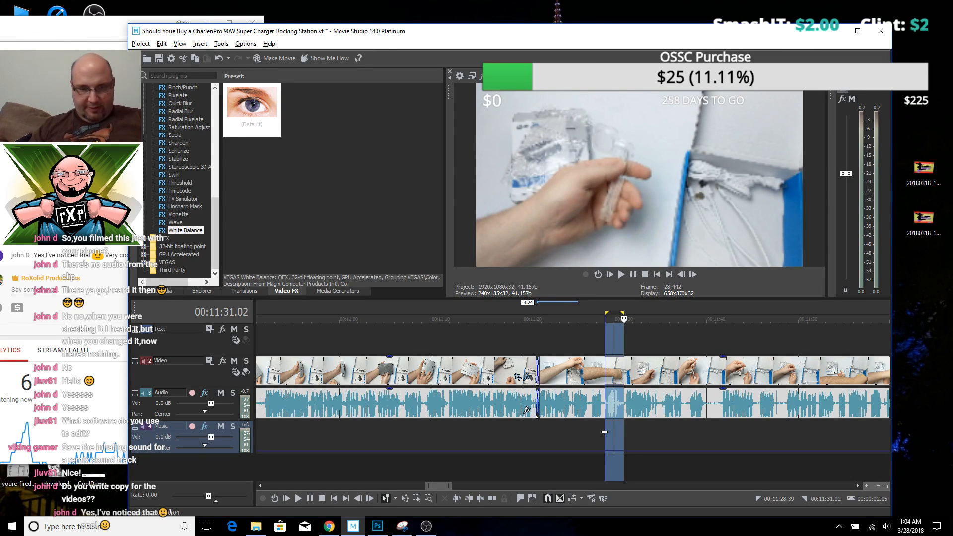
scroll(611, 430, "up", 6)
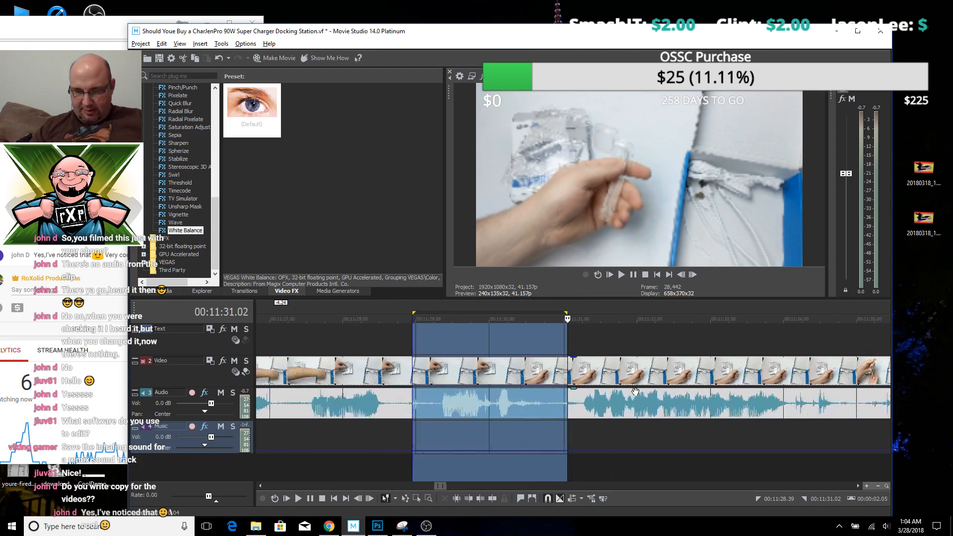
left_click_drag(568, 434, 541, 434)
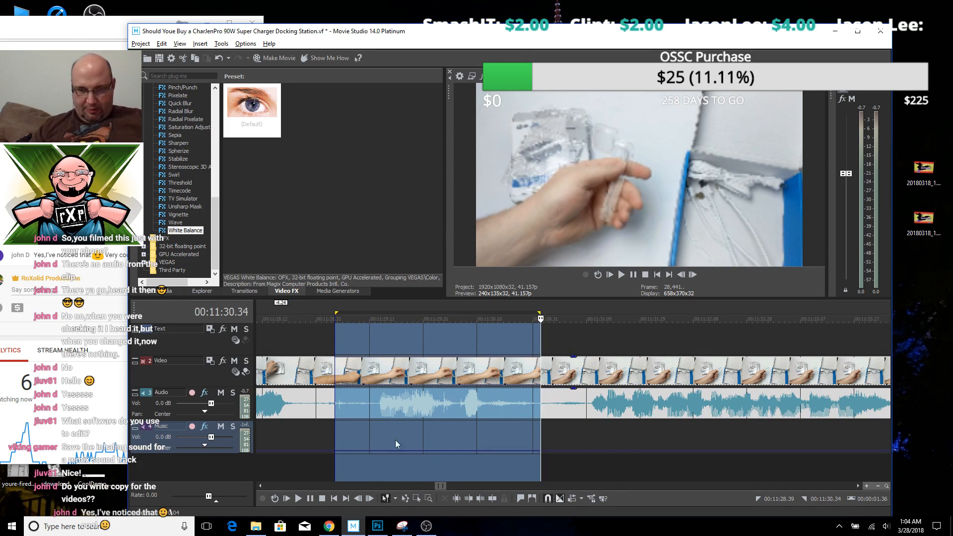
left_click_drag(335, 432, 353, 430)
key("Delete")
left_click(472, 391)
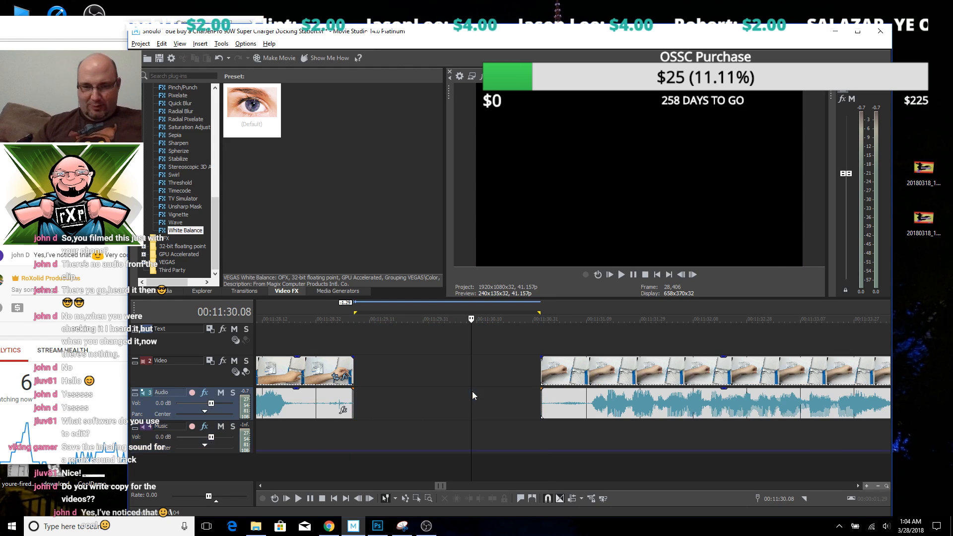
left_click_drag(643, 415, 392, 415)
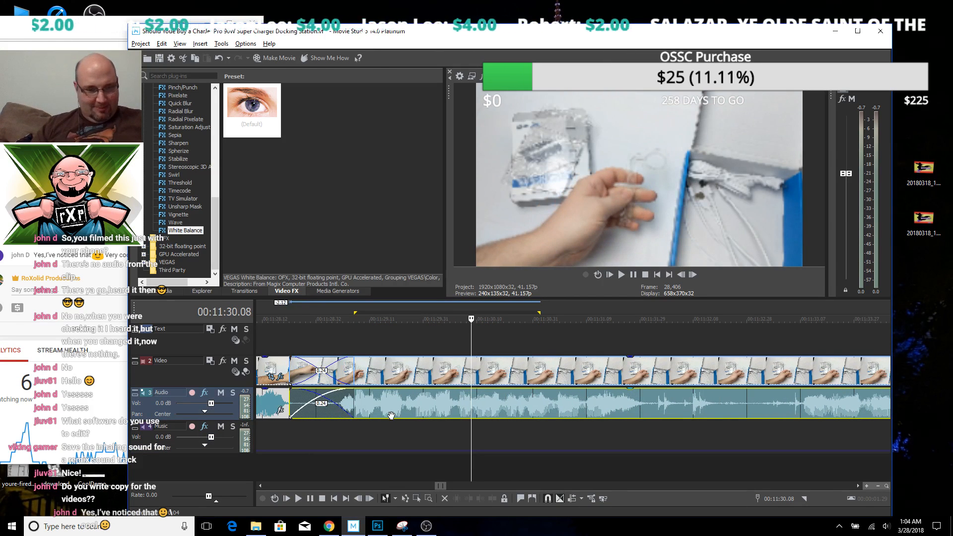
Play the footage from the new 0.24 crossfade onward and stop playback to check the cut
left_click(308, 433)
key("space")
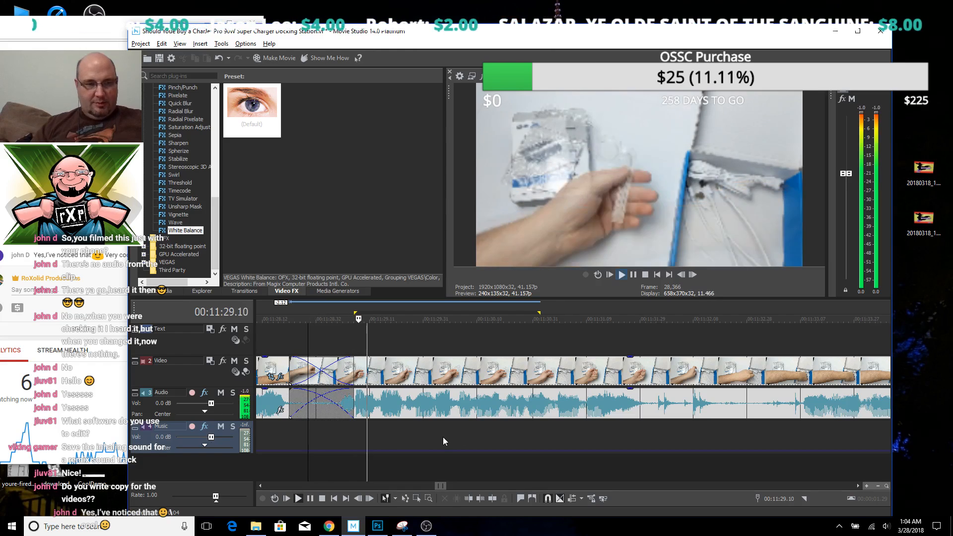
scroll(449, 433, "down", 4)
scroll(504, 426, "up", 2)
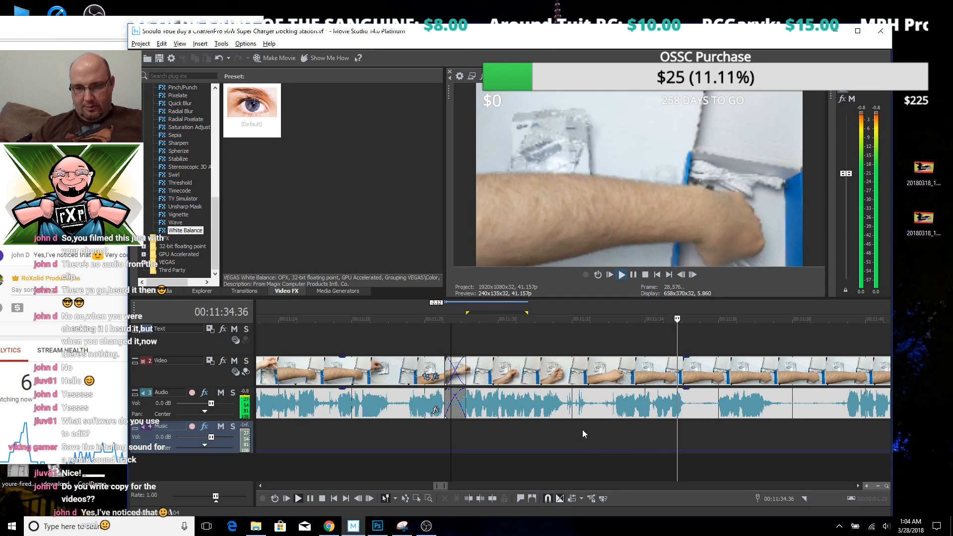
key("space")
Delete the unboxing footage from 00:11:31.34 to 00:11:33.29
left_click_drag(566, 427, 634, 430)
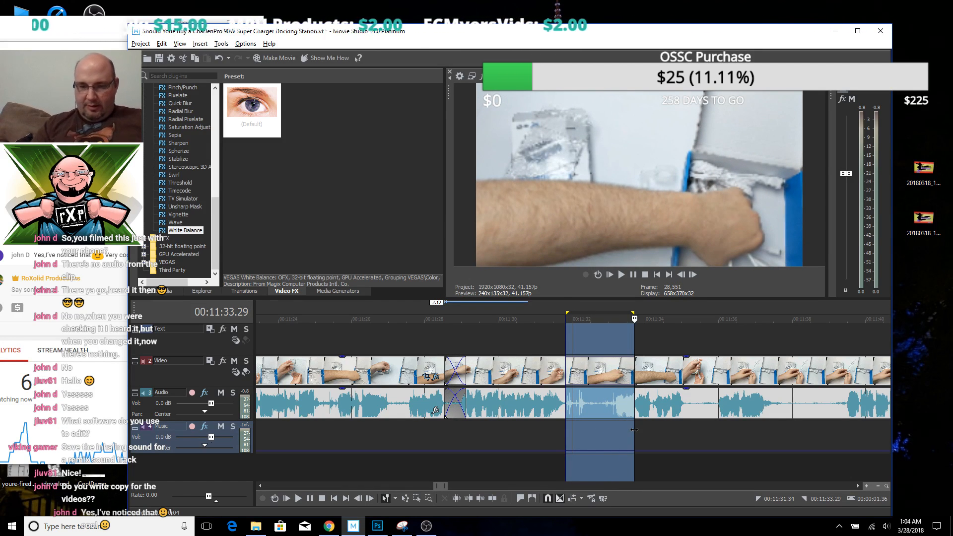
key("Delete")
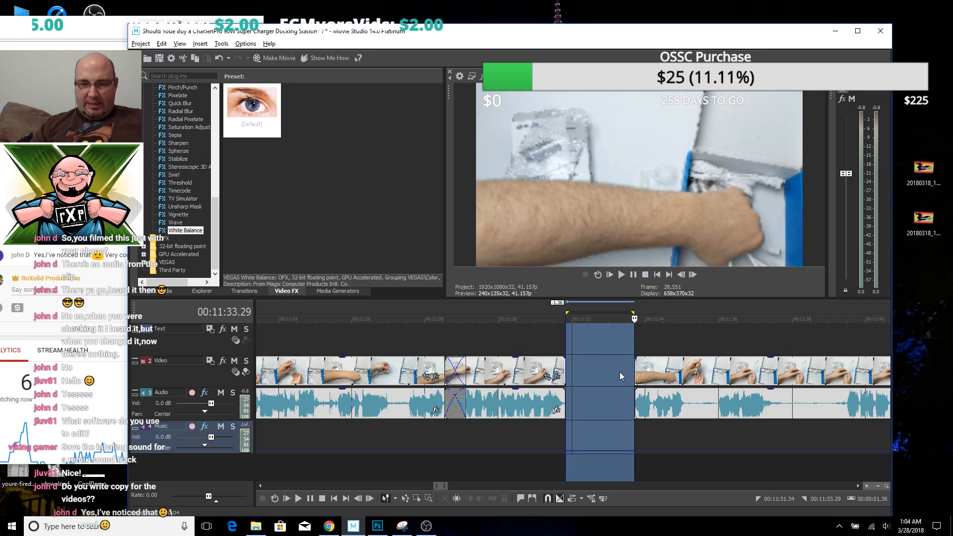
left_click(631, 406)
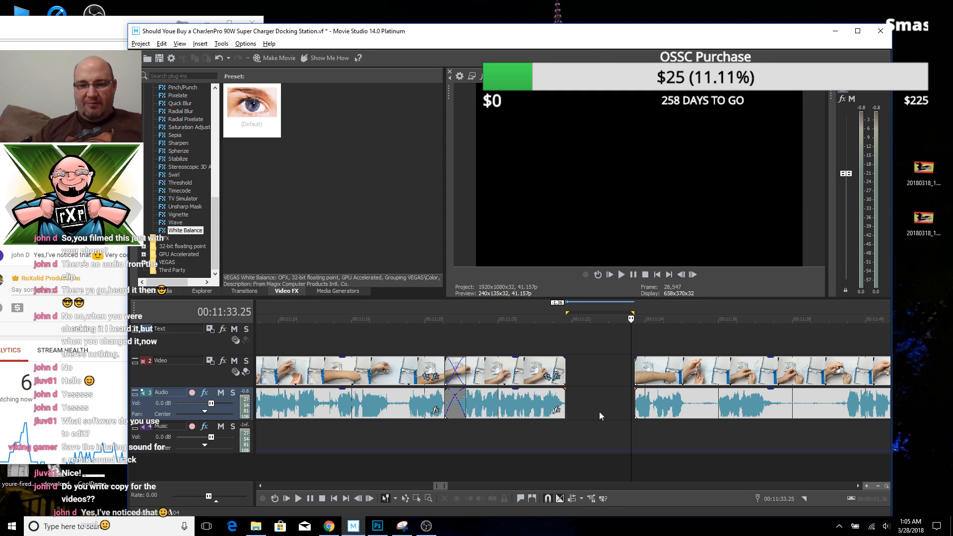
Move the footage after the gap 2.00 seconds earlier to overlap the preceding clip, and lengthen only the video crossfade to about one second
left_click_drag(566, 392, 566, 393)
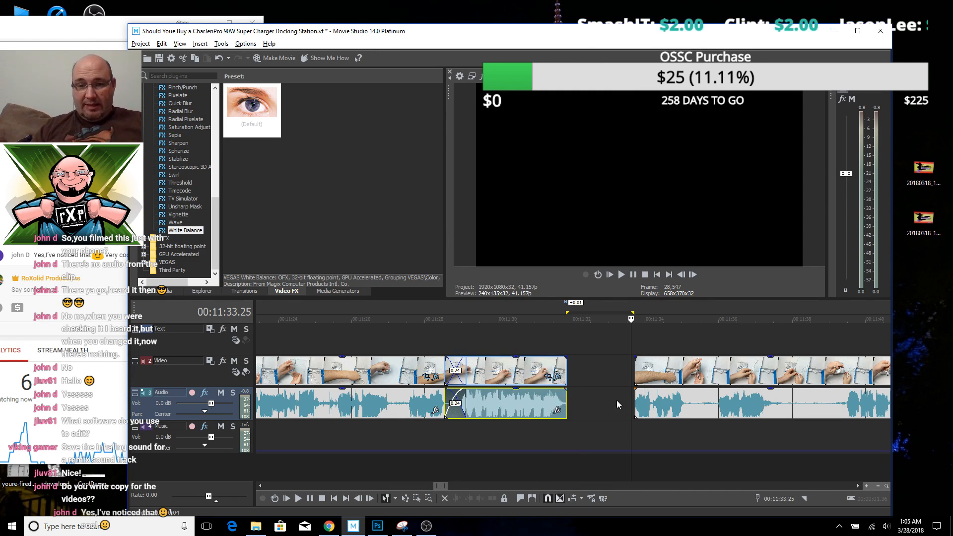
left_click(634, 425)
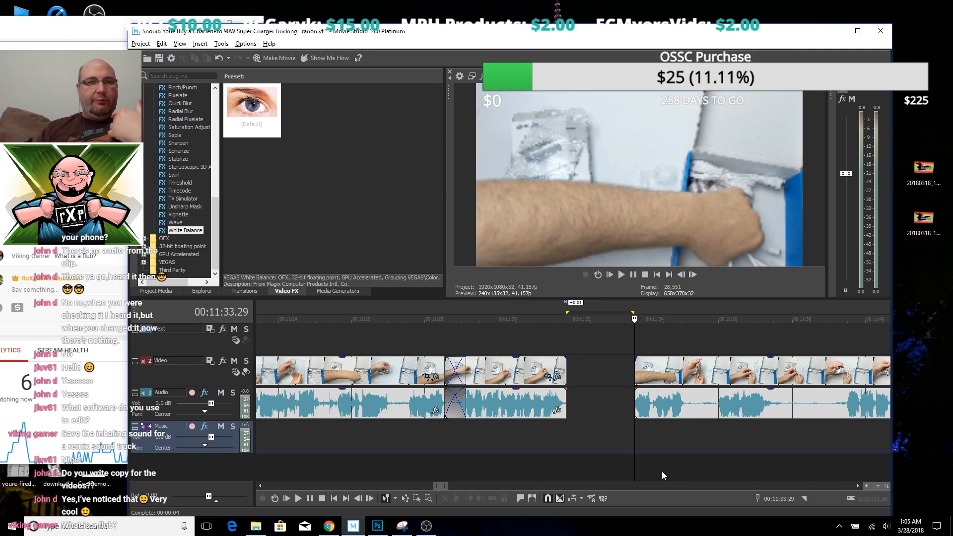
left_click_drag(671, 374, 598, 380)
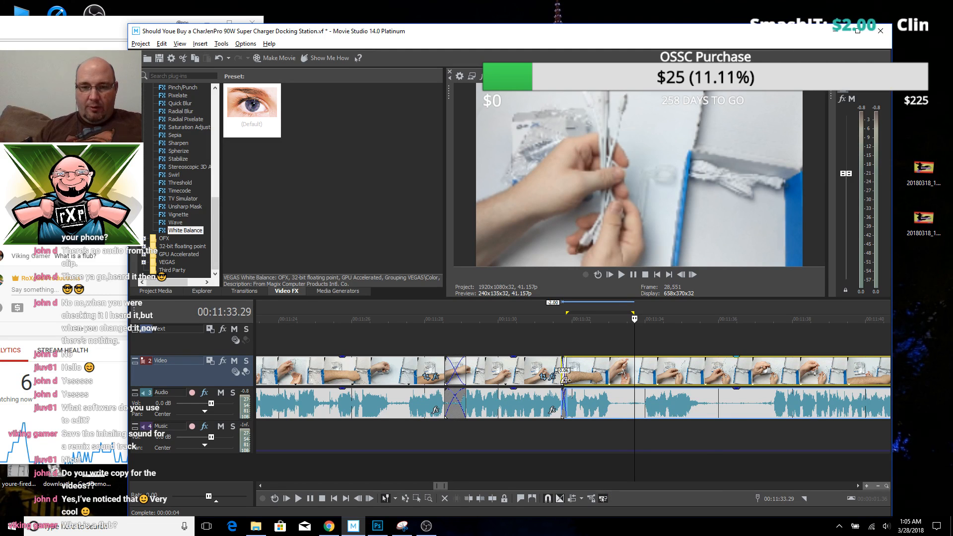
left_click_drag(561, 371, 584, 369)
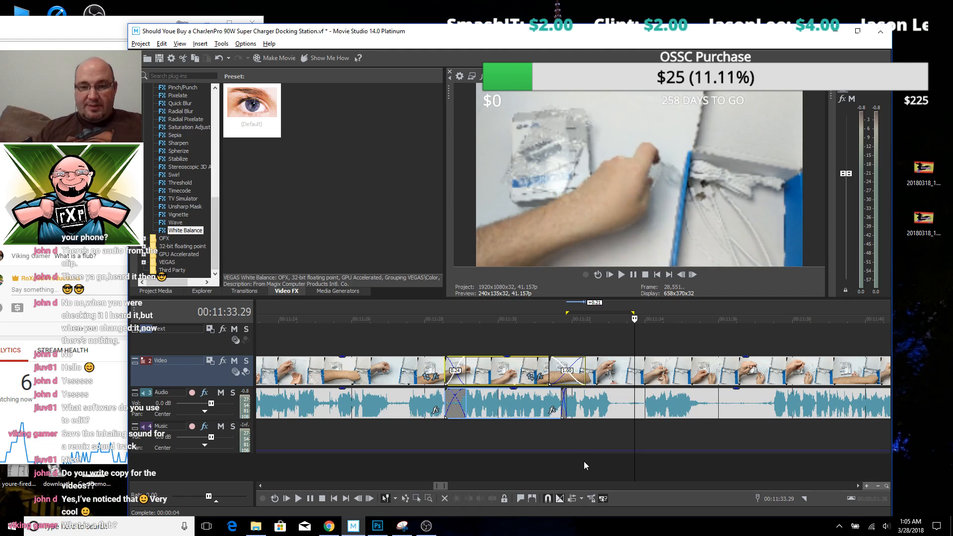
Play the footage across the newest crossfade from 00:11:31.03, and replay from slightly earlier through to 00:11:37.08
left_click(538, 433)
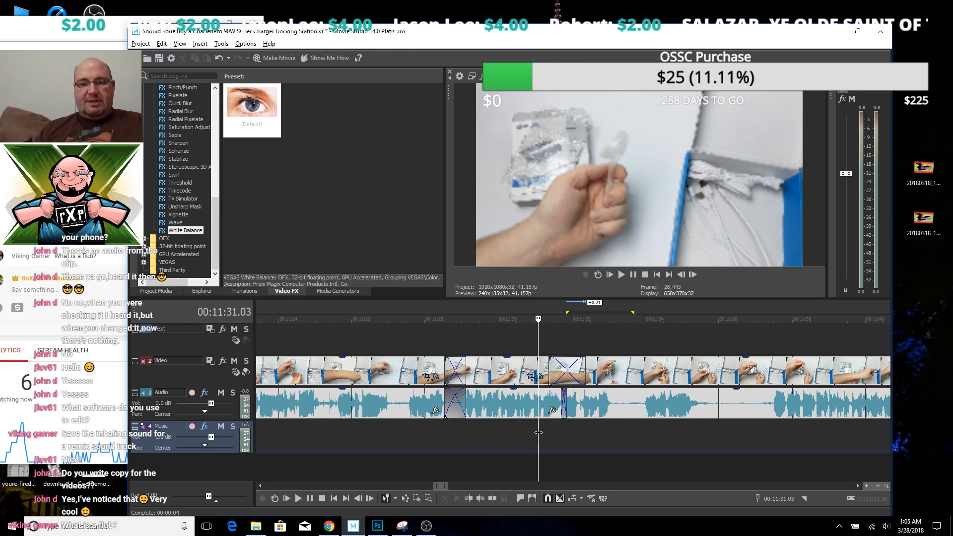
key("space")
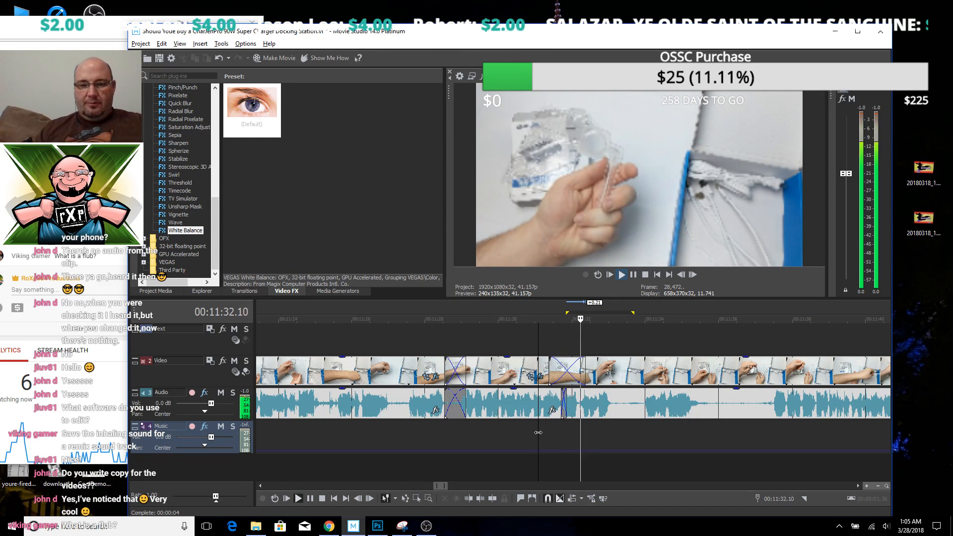
key("space")
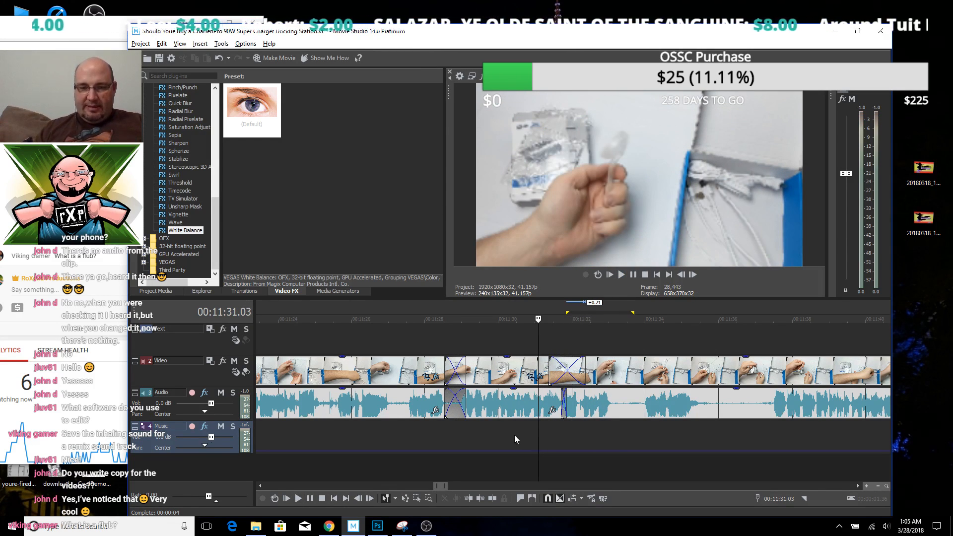
left_click(480, 428)
key("space")
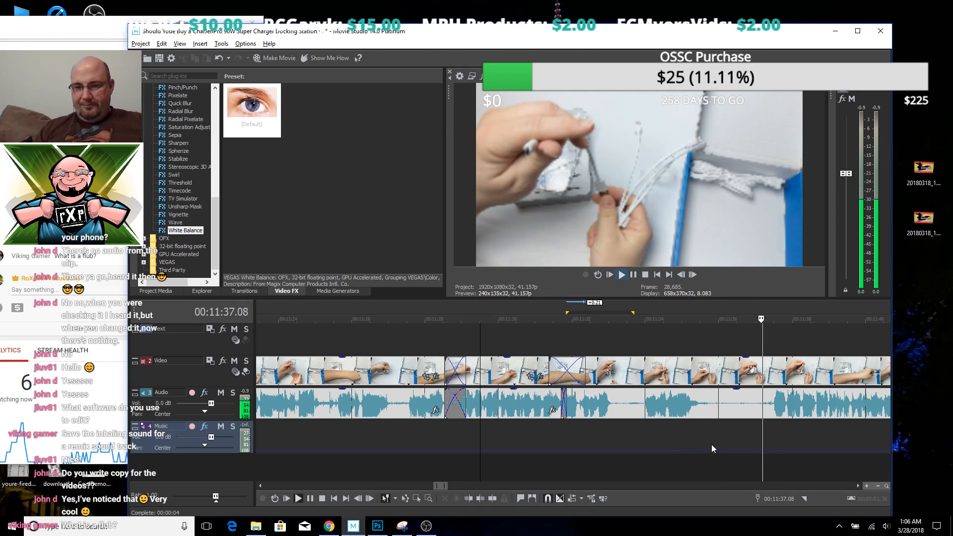
key("space")
Delete the unboxing footage from 00:11:33.13 to 00:11:37.08 and move the remaining footage earlier into a 0.17 crossfade
left_click_drag(620, 429, 763, 436)
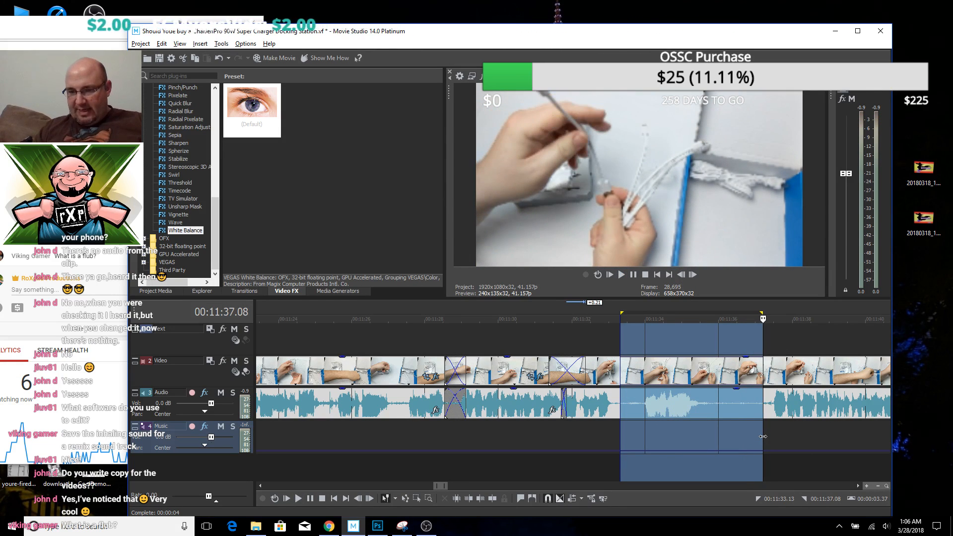
key("Delete")
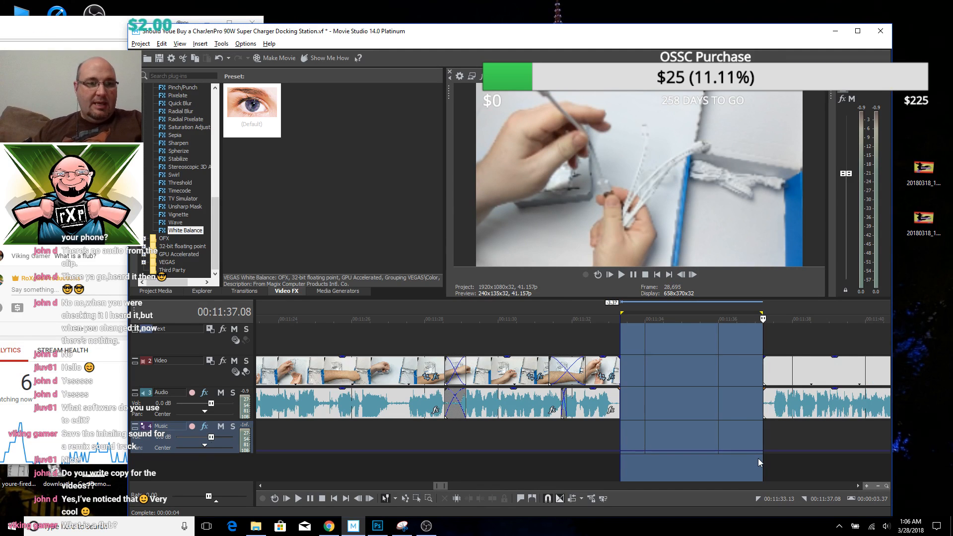
left_click_drag(808, 399, 600, 429)
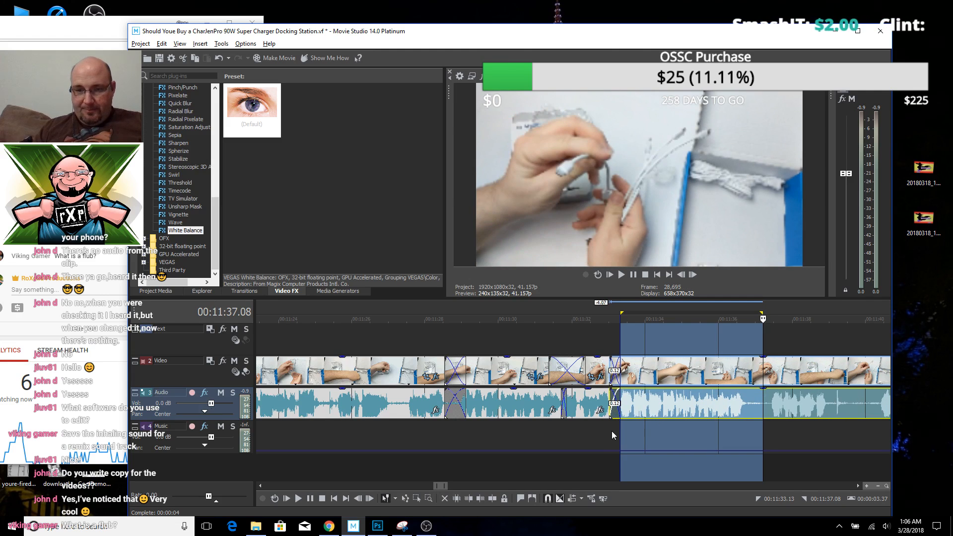
left_click(608, 430)
scroll(655, 427, "up", 2)
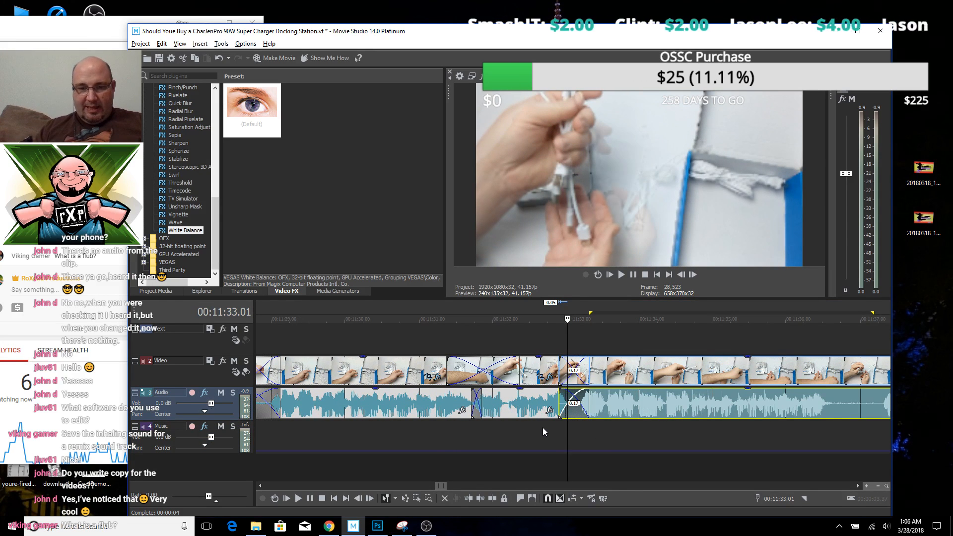
Play the footage across the new 0.17 crossfade and on past 00:11:41 to check the cut and find the next pause
left_click(543, 428)
key("space")
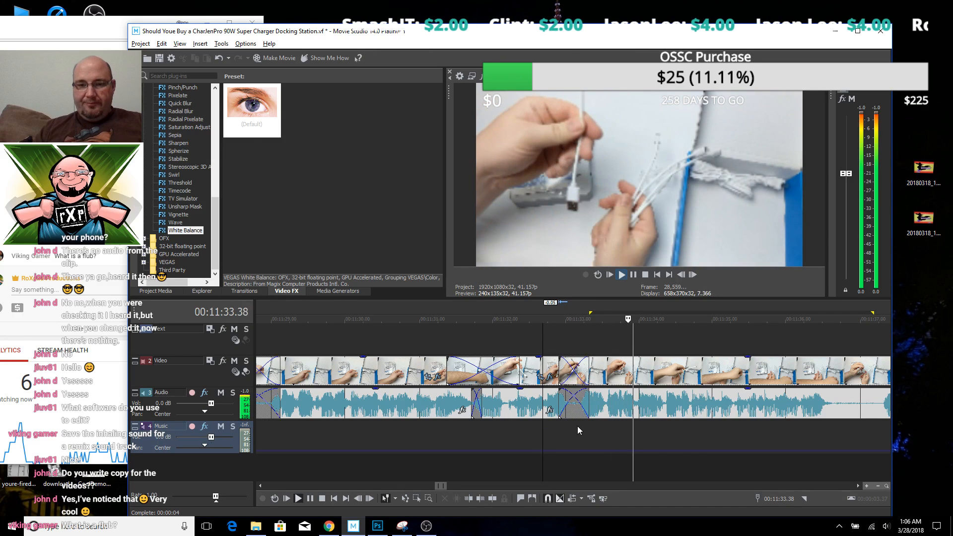
scroll(734, 421, "down", 3)
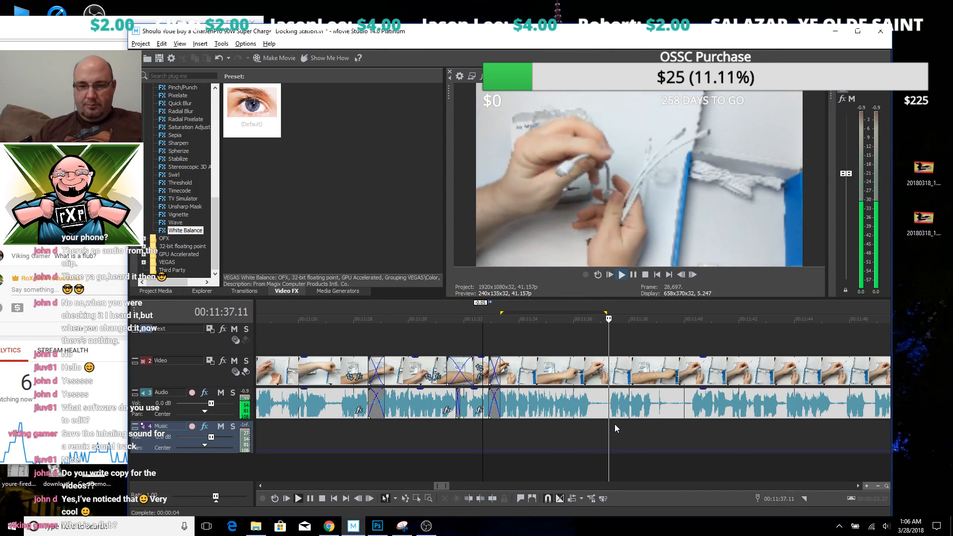
left_click(548, 429)
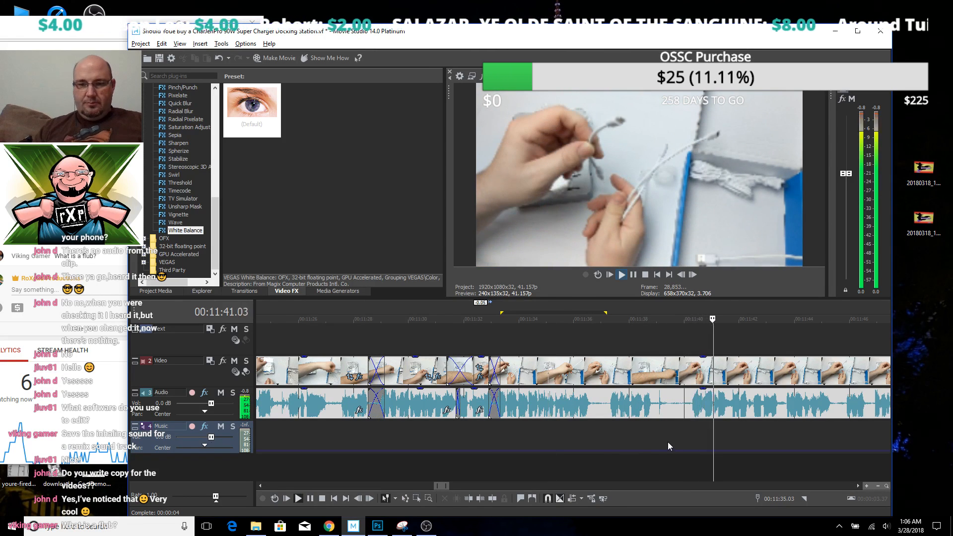
scroll(668, 442, "down", 3)
left_click(620, 434)
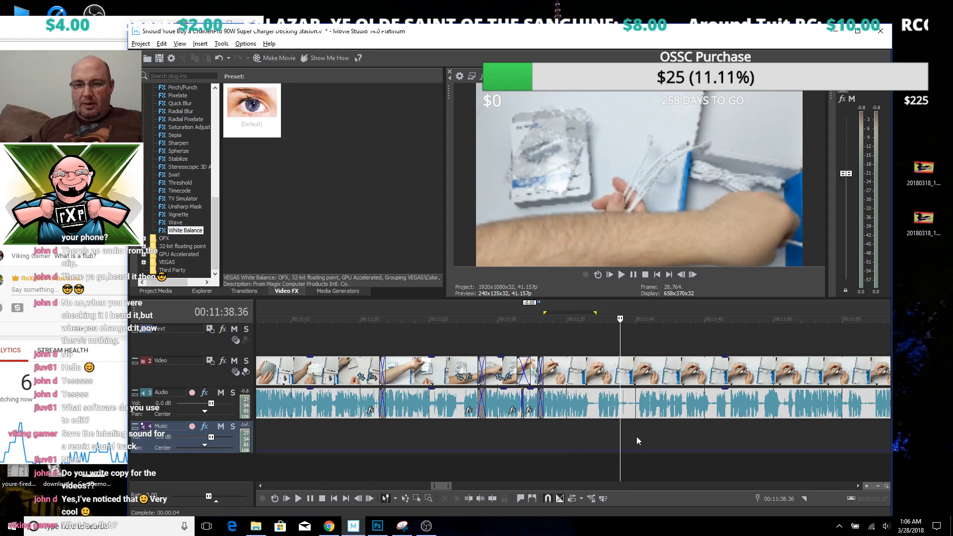
Mark the quiet range from 00:11:38.39 to 00:11:40.06 on the timeline and save the project
scroll(636, 436, "up", 3)
left_click_drag(572, 431, 613, 432)
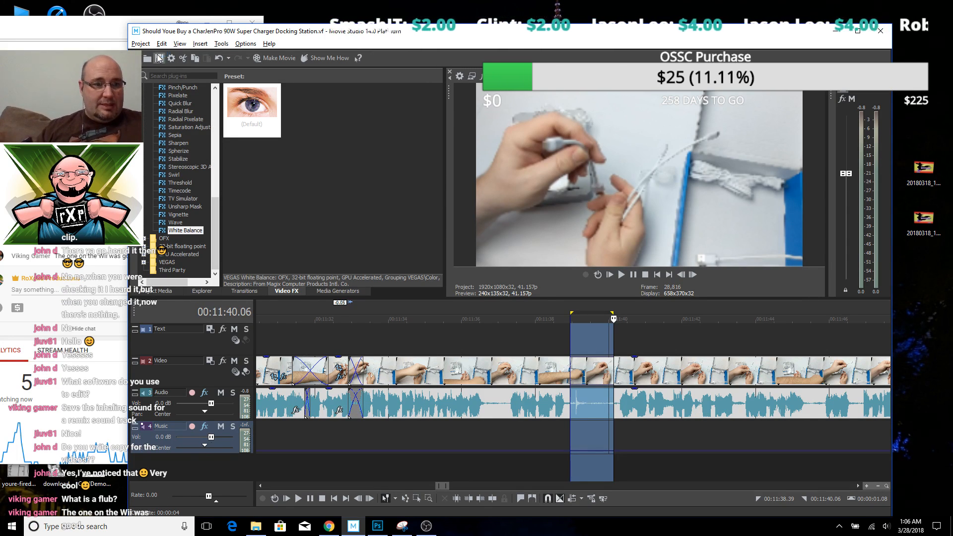
Check the stream chat in Chrome, return to Movie Studio and play the footage from about 00:11:40 to 00:11:56.18
left_click(95, 295)
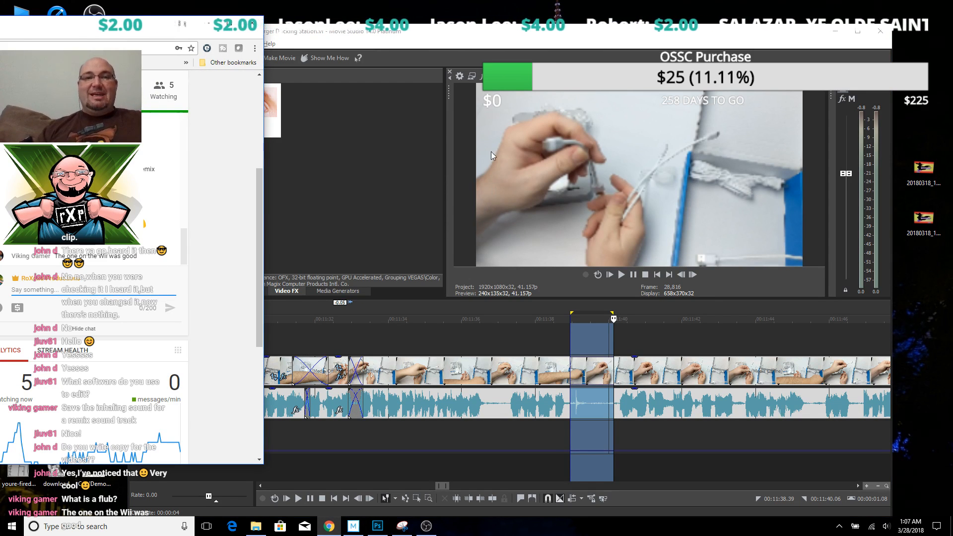
left_click(534, 35)
left_click(575, 448)
key("space")
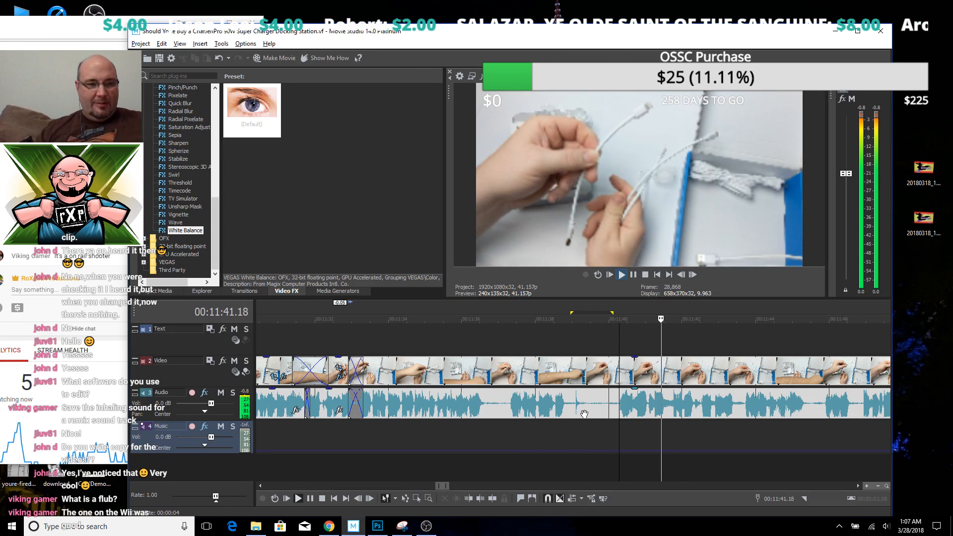
scroll(575, 427, "down", 3)
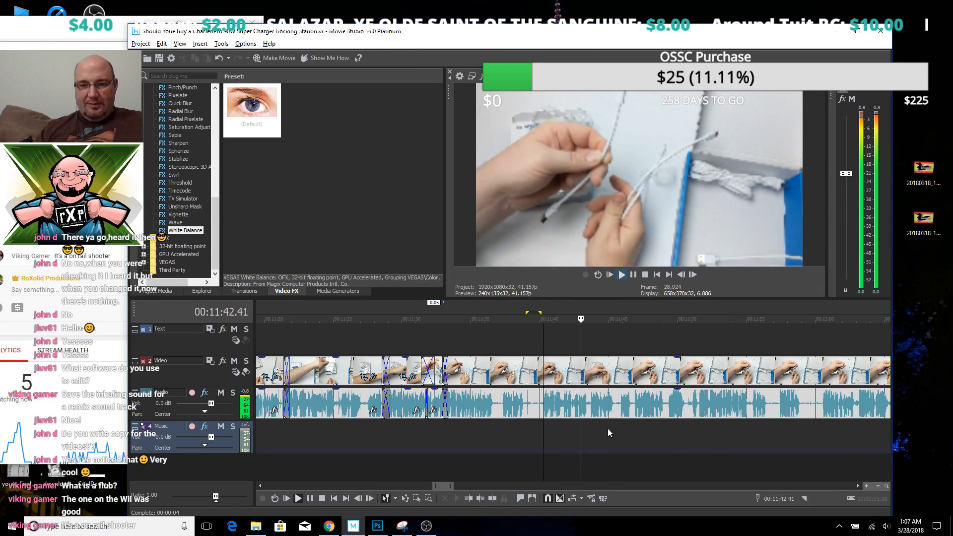
scroll(595, 430, "down", 3)
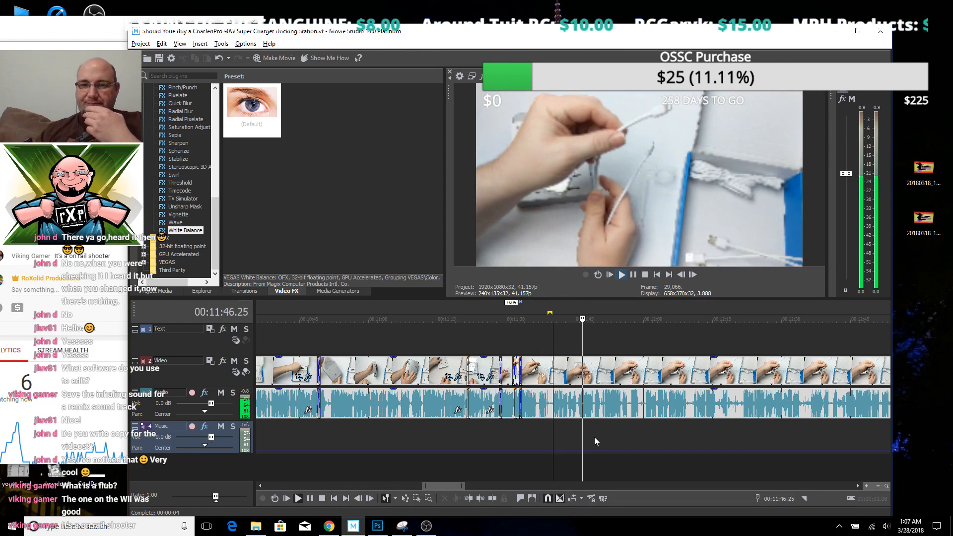
scroll(611, 433, "up", 3)
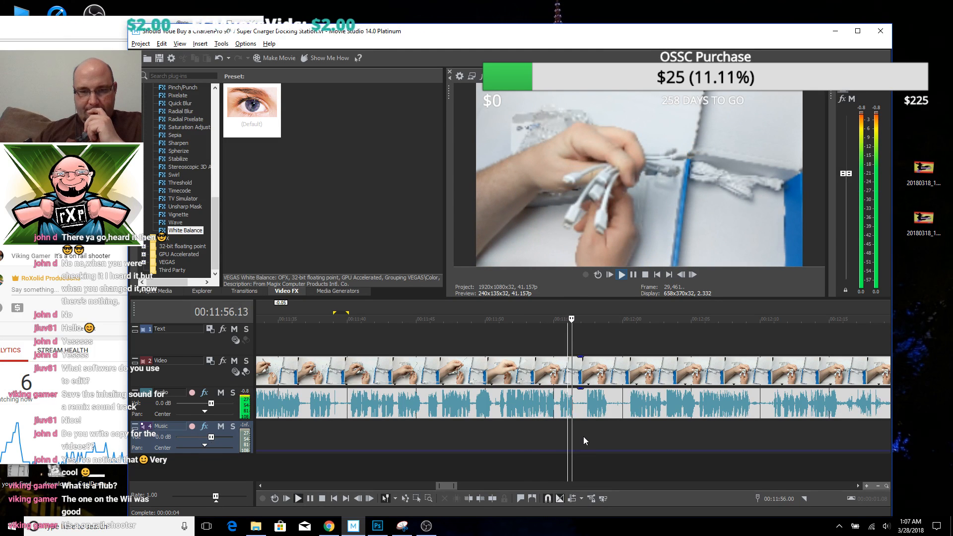
key("space")
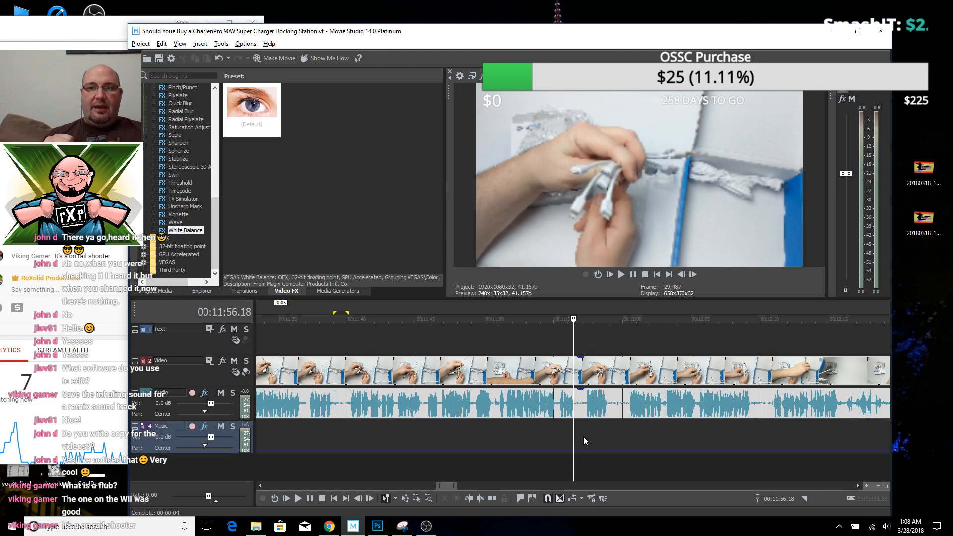
Continue playback from 00:11:56.18, and replay the cable footage from 00:11:58.15 to about 00:12:13 to find the next cut
key("space")
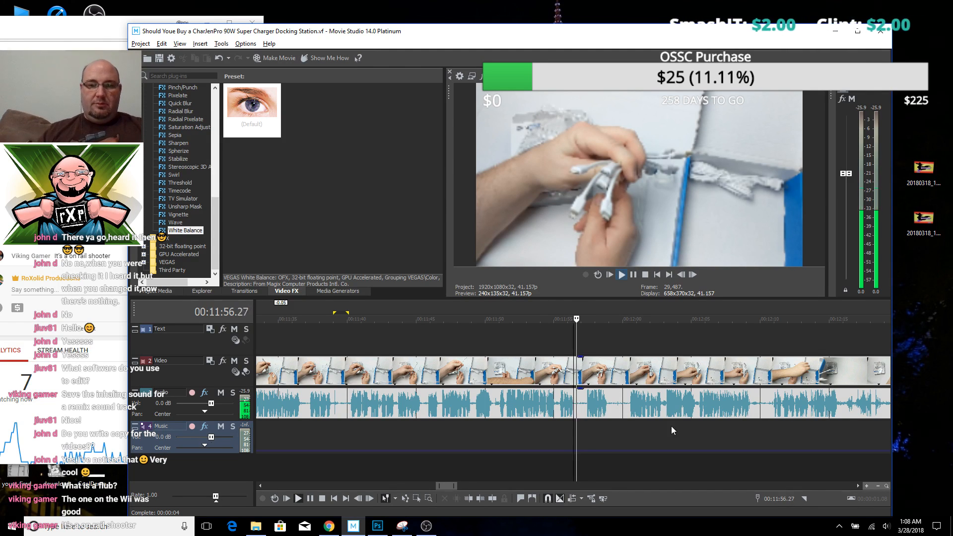
scroll(604, 417, "up", 3)
scroll(623, 428, "down", 2)
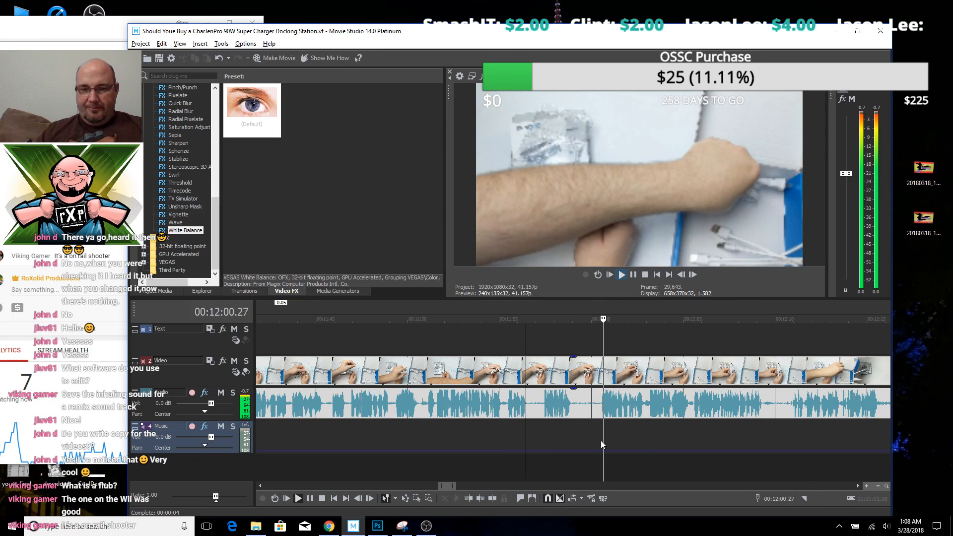
scroll(621, 436, "down", 2)
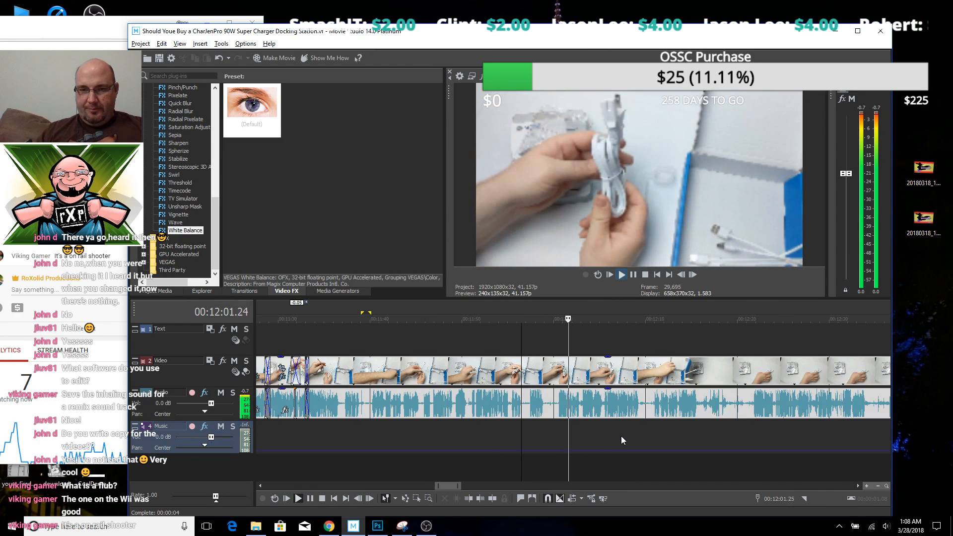
left_click(538, 431)
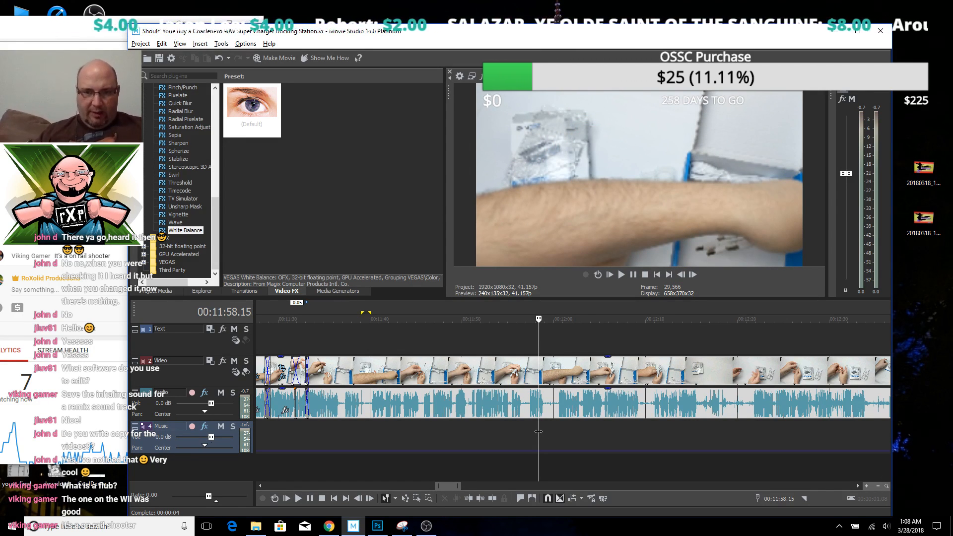
key("space")
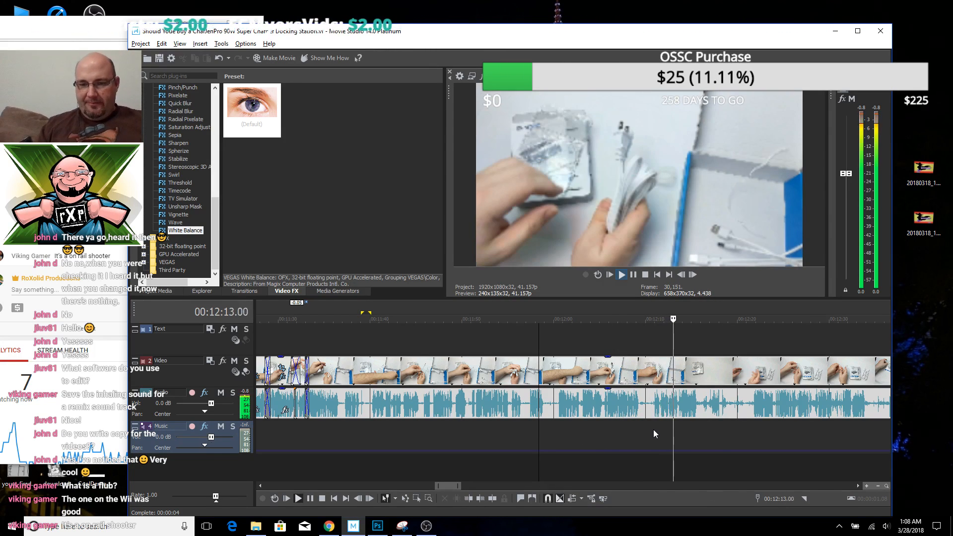
Cut the cable footage at 00:12:10.35 by removing the sliver up to 00:12:10.37
left_click(653, 430)
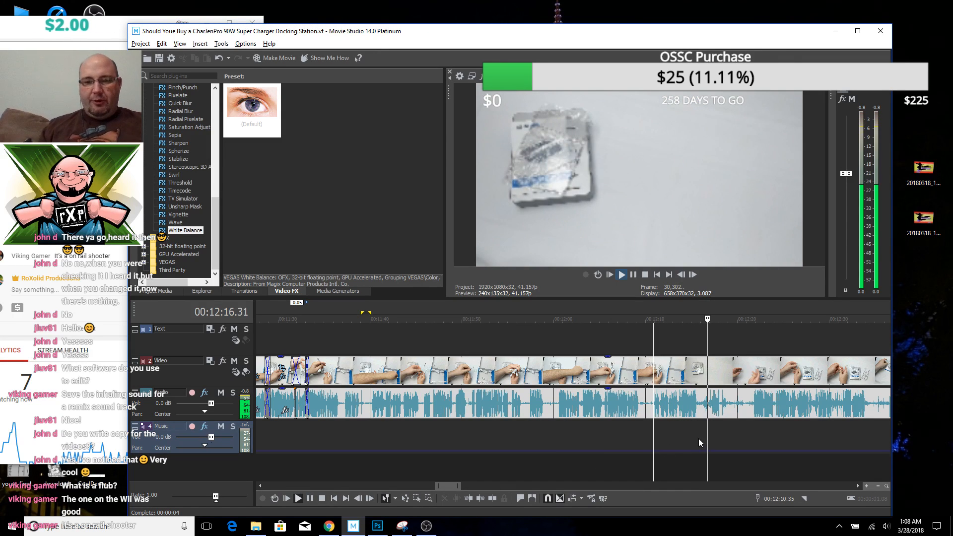
key("space")
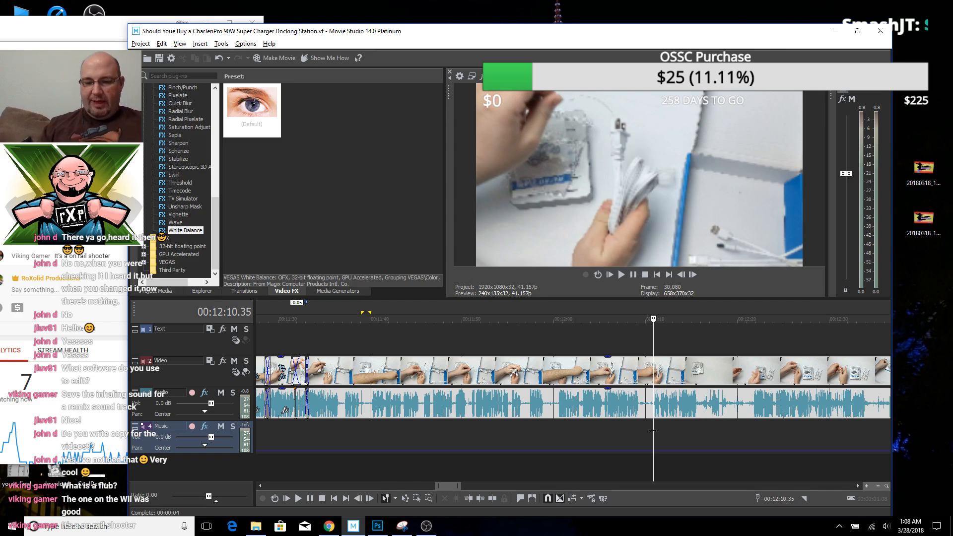
left_click_drag(652, 430, 654, 430)
key("s")
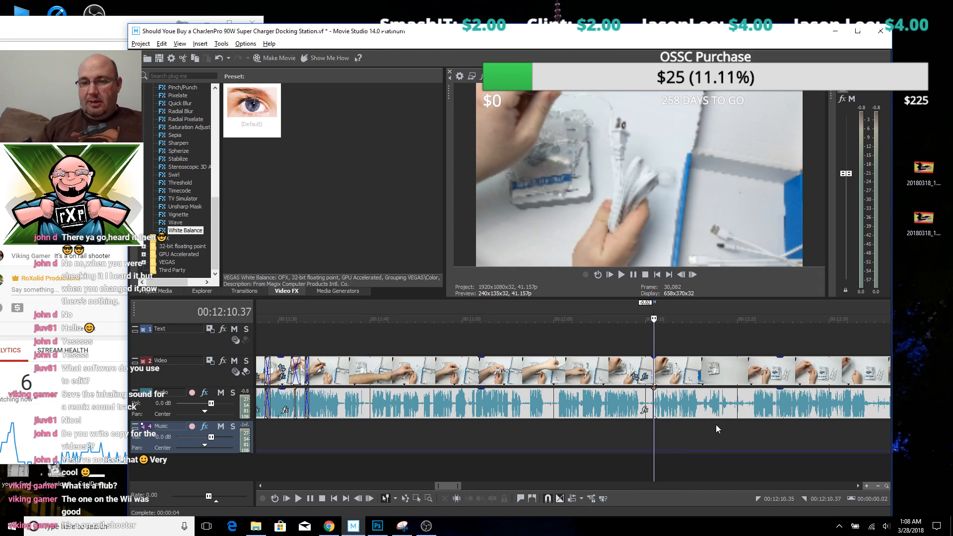
Play from about 00:12:21 to find the restart point and trim the start of the clip after the cut to 00:12:21.19
left_click(755, 421)
left_click(750, 424)
key("space")
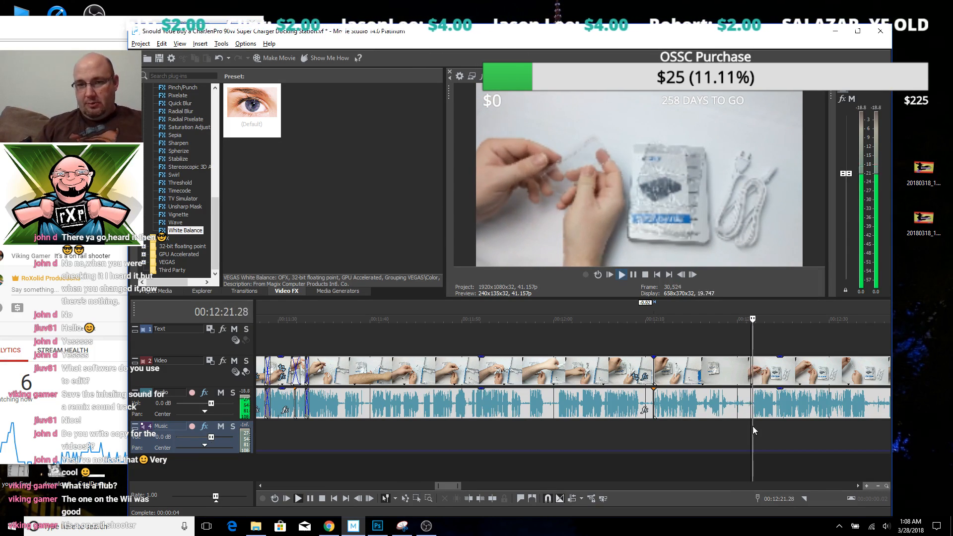
scroll(725, 408, "up", 3)
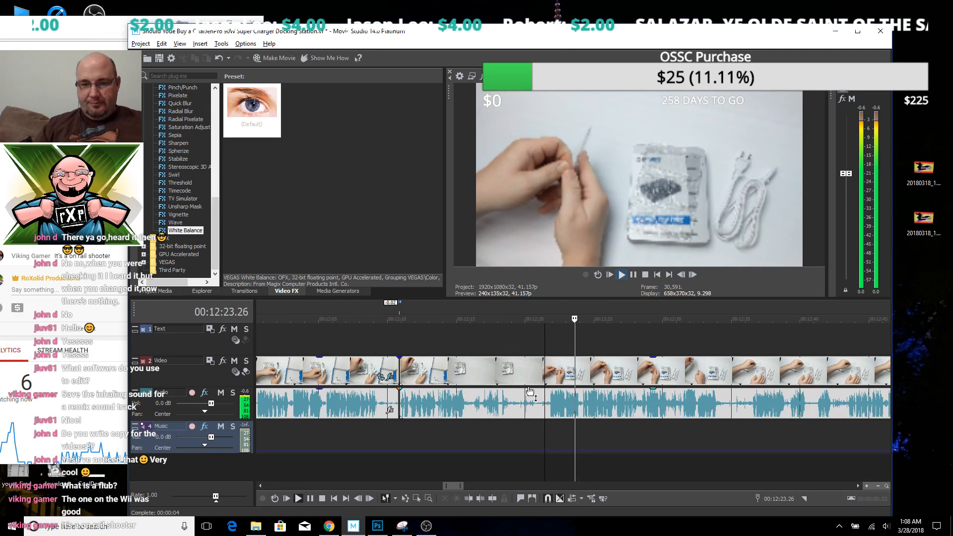
left_click_drag(409, 367, 545, 376)
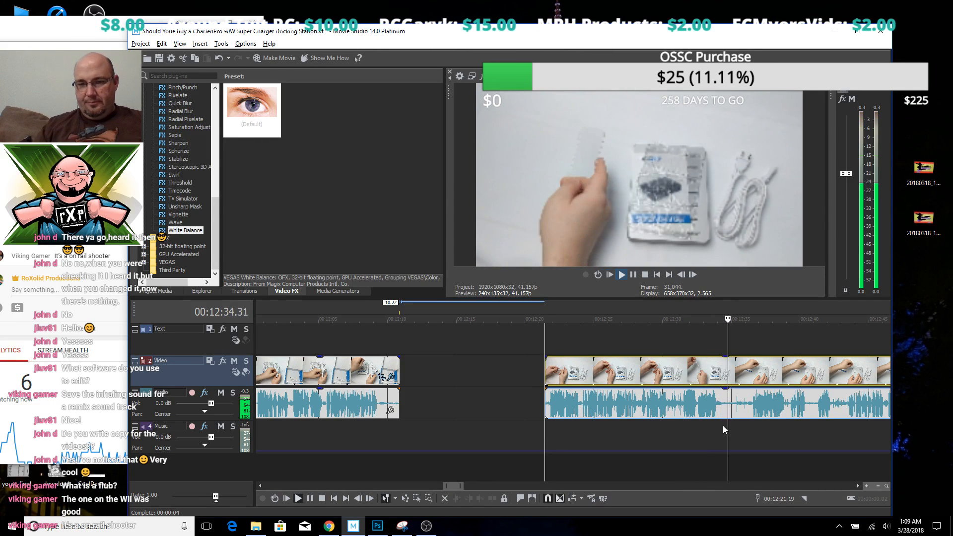
Stop playback and delete the footage from 00:12:34.12 to 00:12:36.12
key("space")
left_click_drag(721, 425, 749, 425)
key("Delete")
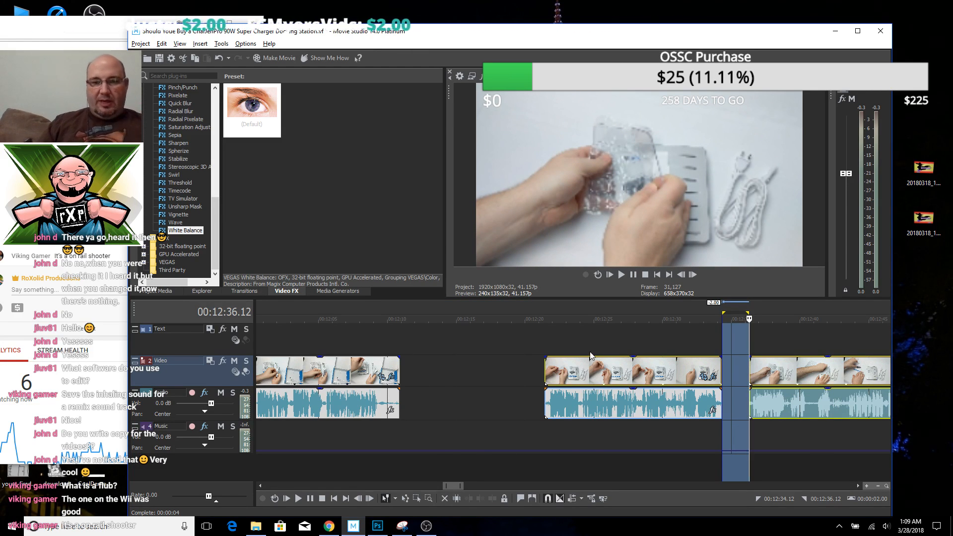
Move the isolated clip between the two gaps earlier into a 0.22 crossfade with the preceding clip, and save the project
left_click_drag(579, 366, 422, 370)
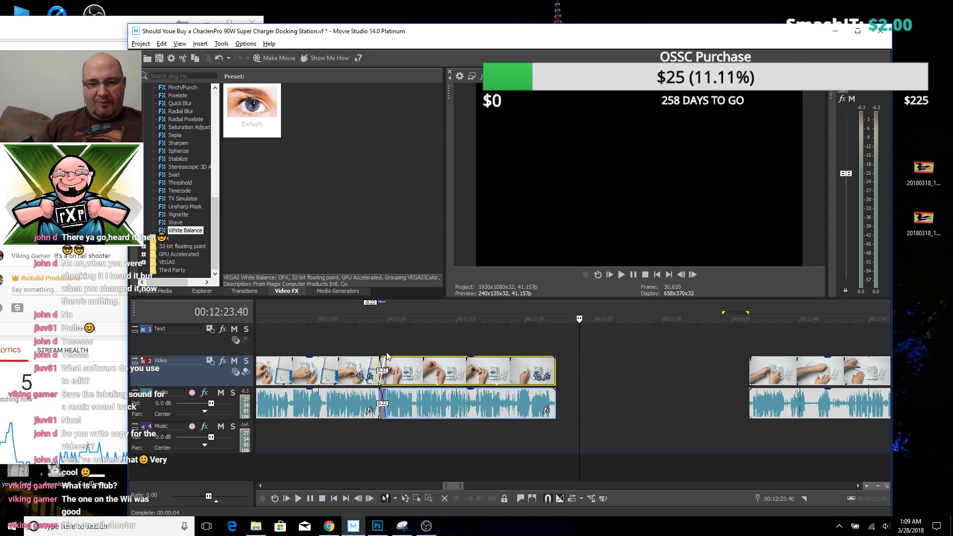
left_click(381, 345)
scroll(385, 349, "up", 4)
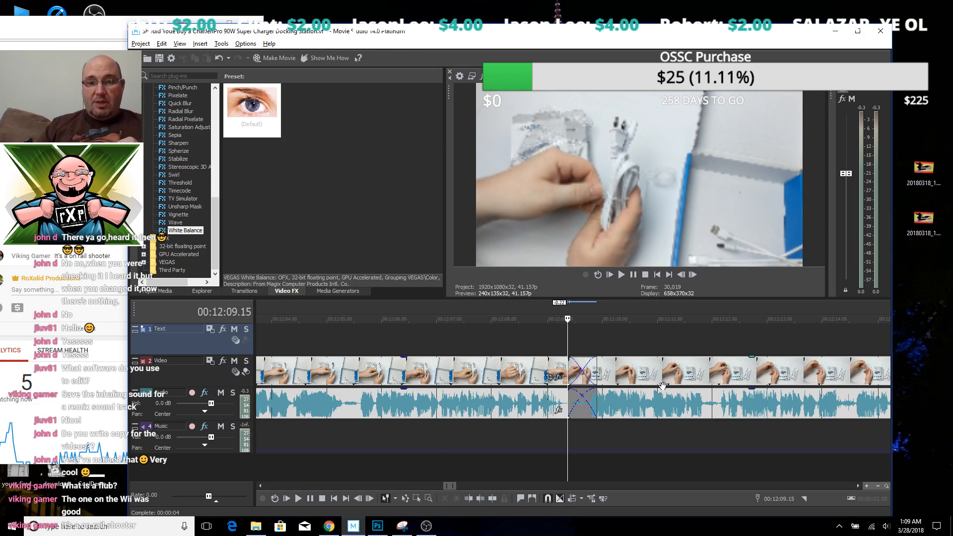
scroll(663, 386, "down", 8)
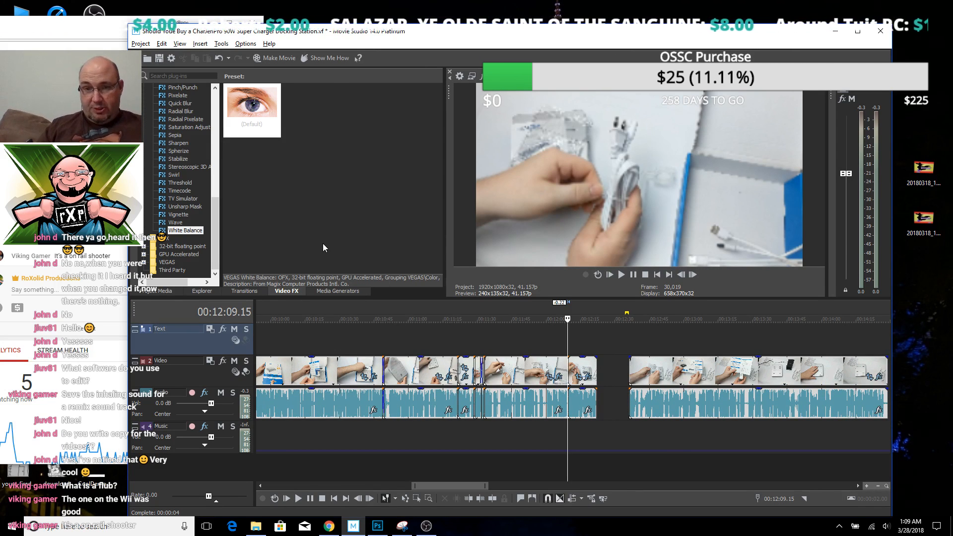
left_click(159, 58)
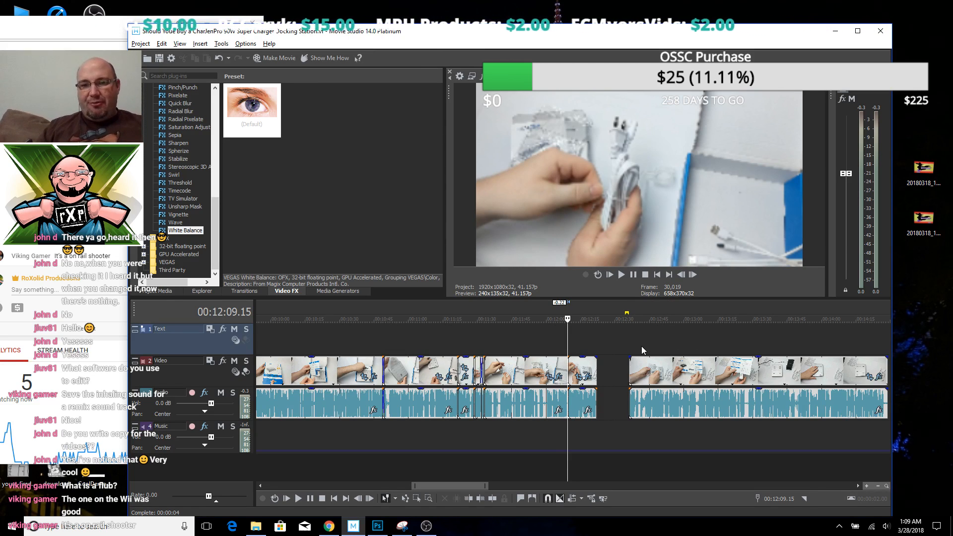
Play the footage from 00:12:36.12 to 00:13:25.18 to find the next cut, and check the stream chat in the browser
left_click(625, 347)
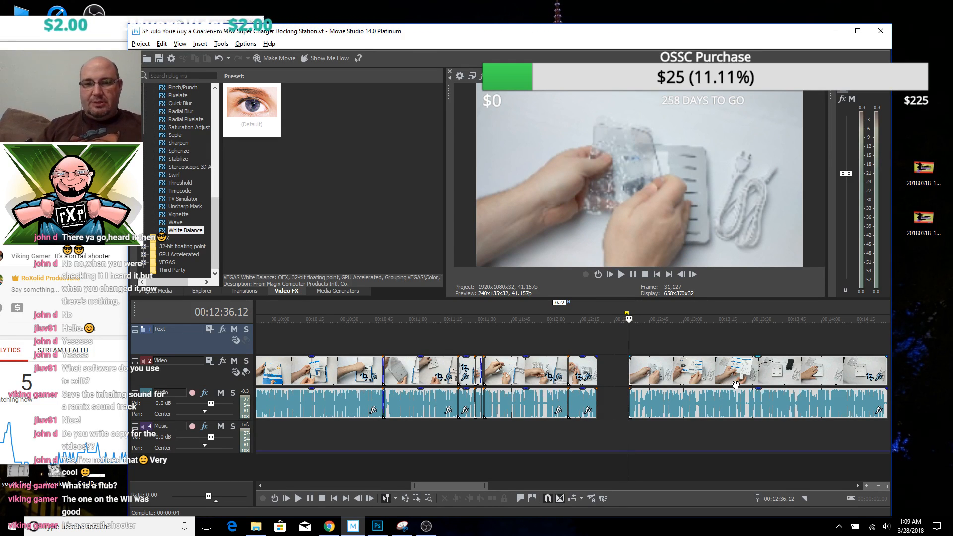
key("space")
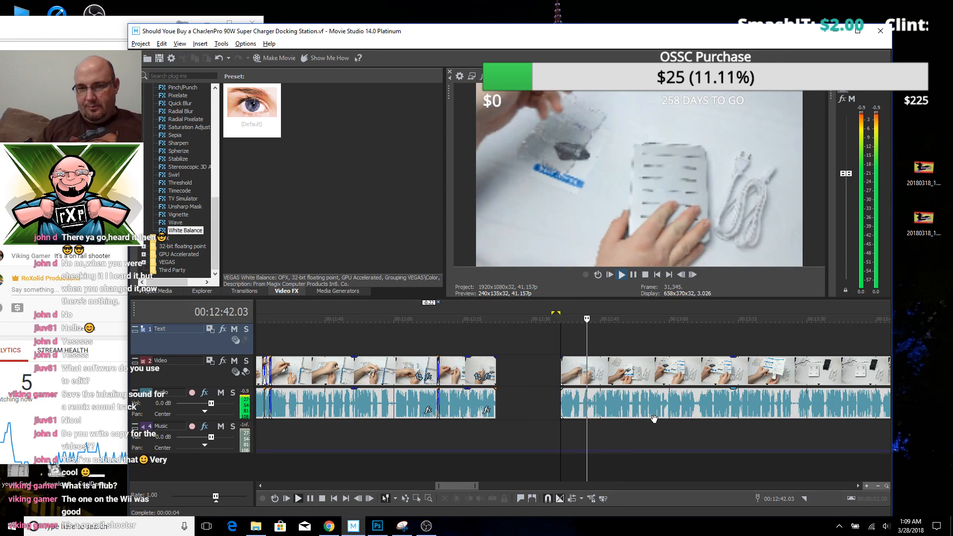
left_click(591, 426)
scroll(594, 426, "up", 3)
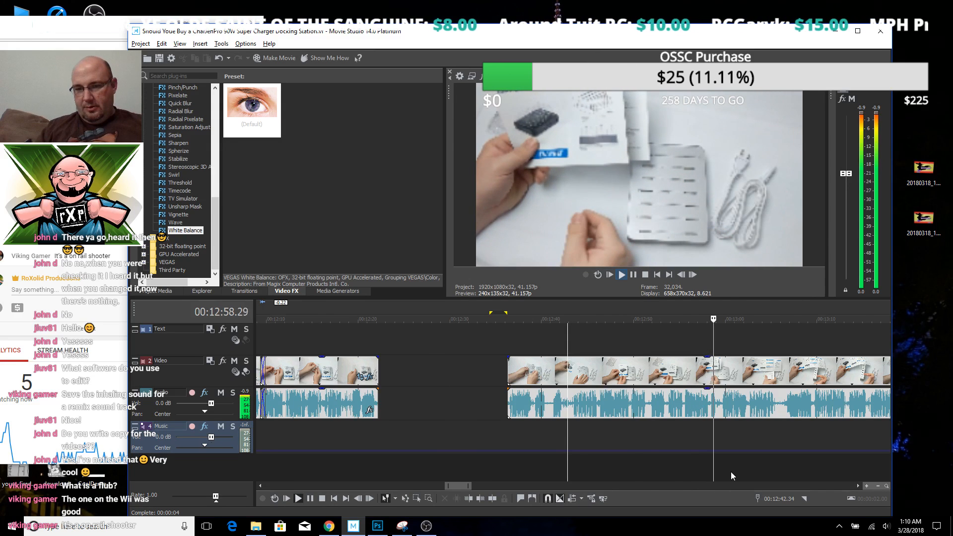
scroll(731, 471, "down", 3)
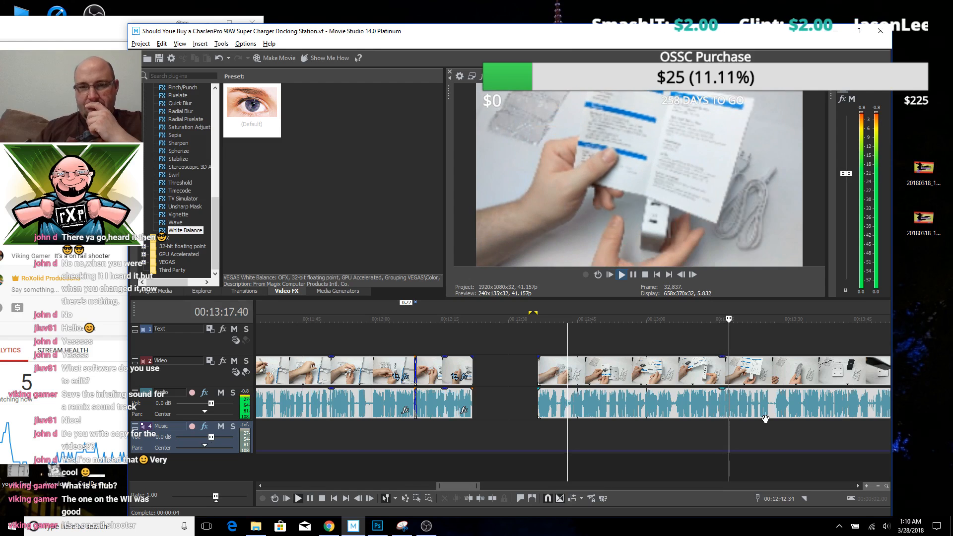
scroll(765, 421, "down", 4)
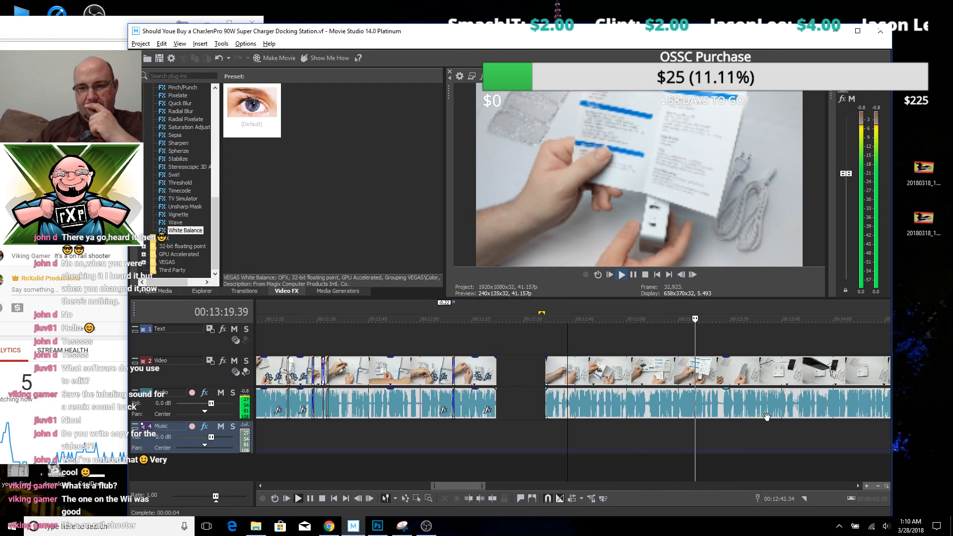
scroll(767, 417, "up", 4)
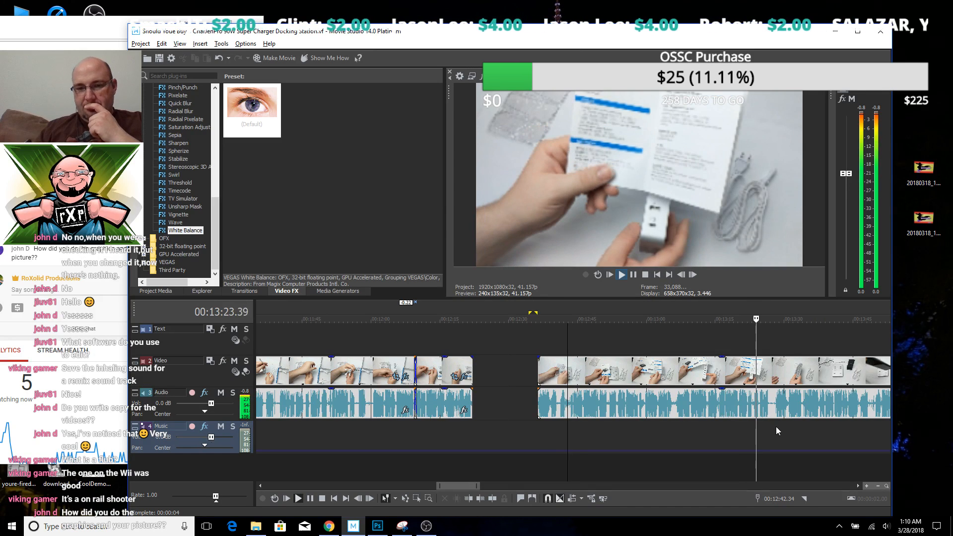
key("Return")
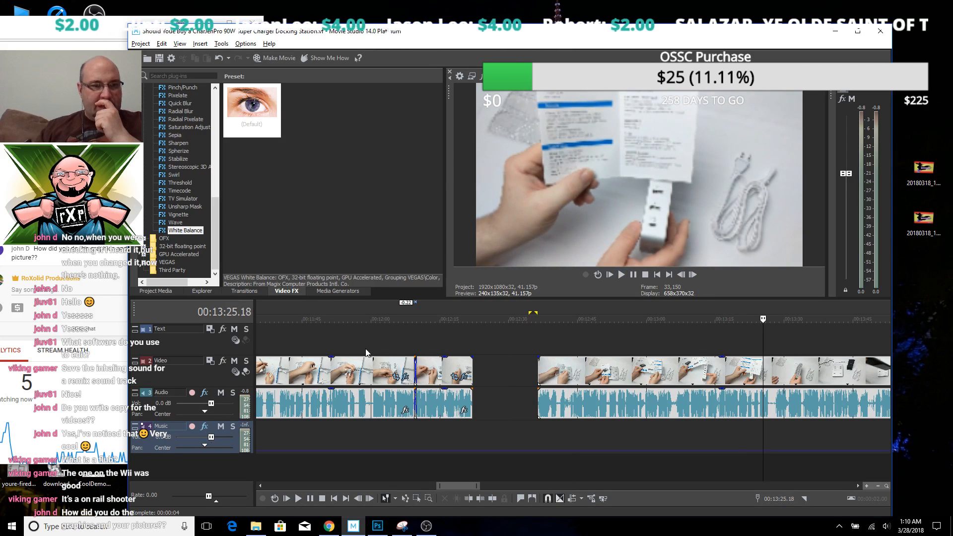
left_click(71, 48)
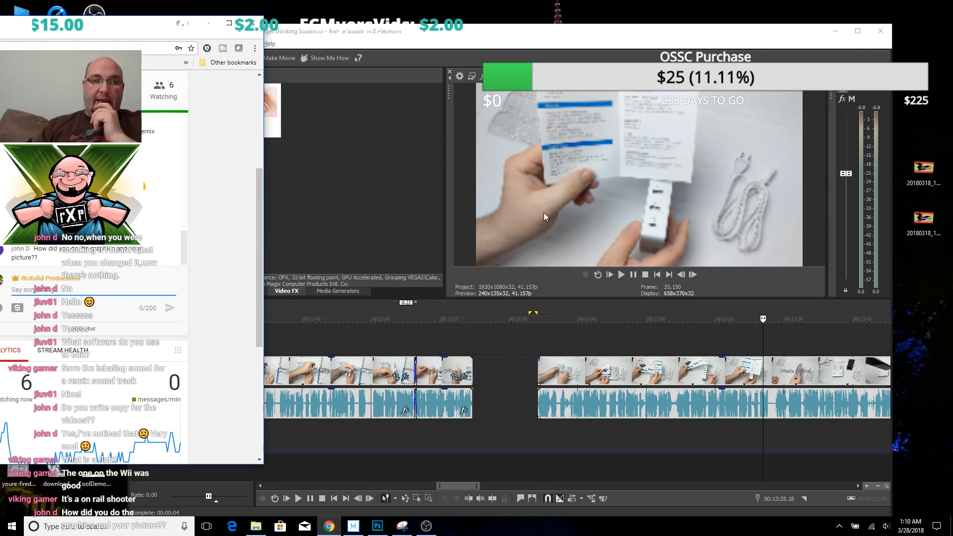
left_click(614, 46)
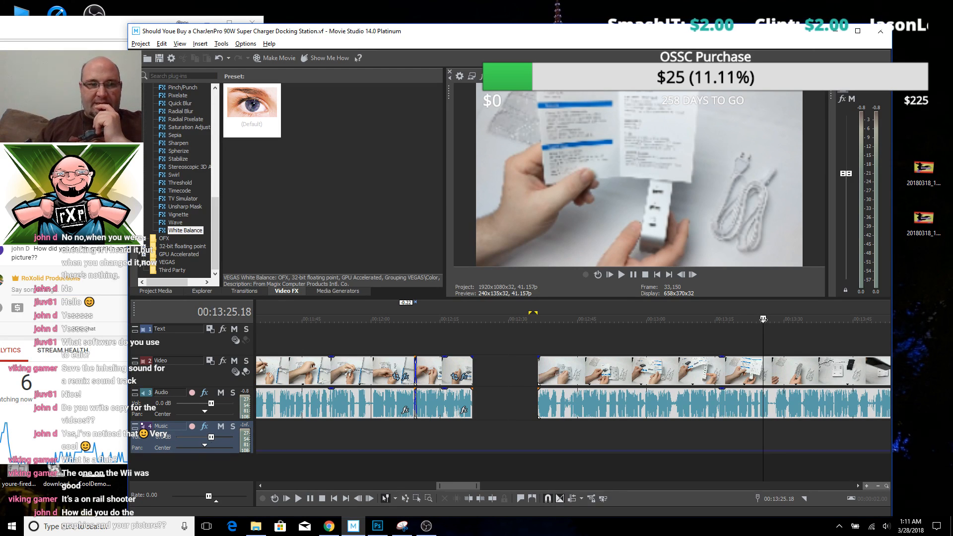
Resume playback from 00:13:25.18 to locate the pause and cut out the footage from 00:13:27.06 to 00:13:28.03
key("space")
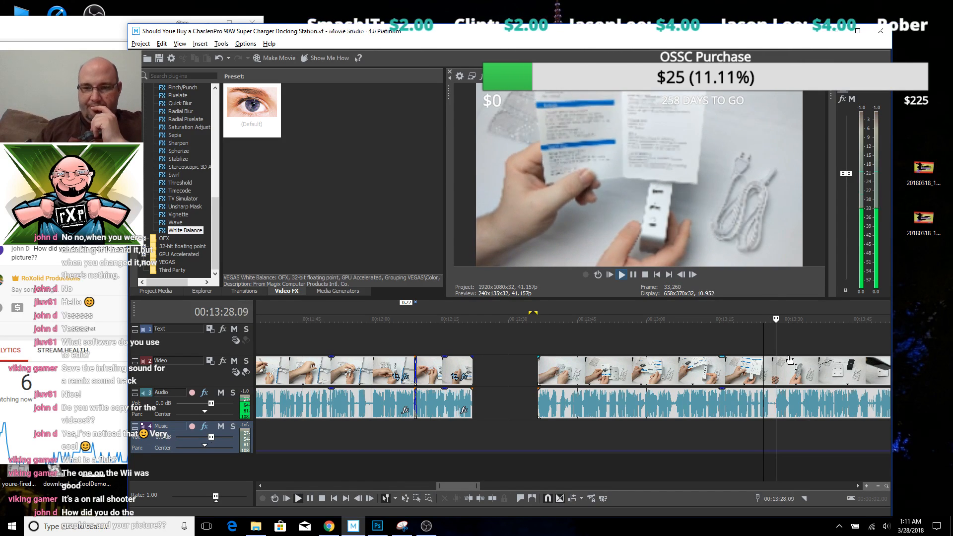
scroll(772, 346, "up", 5)
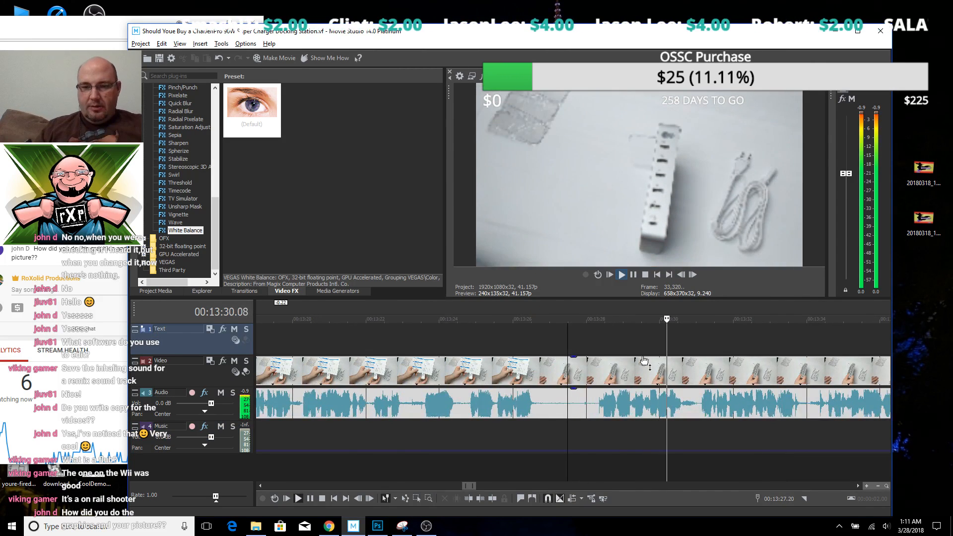
scroll(650, 353, "down", 2)
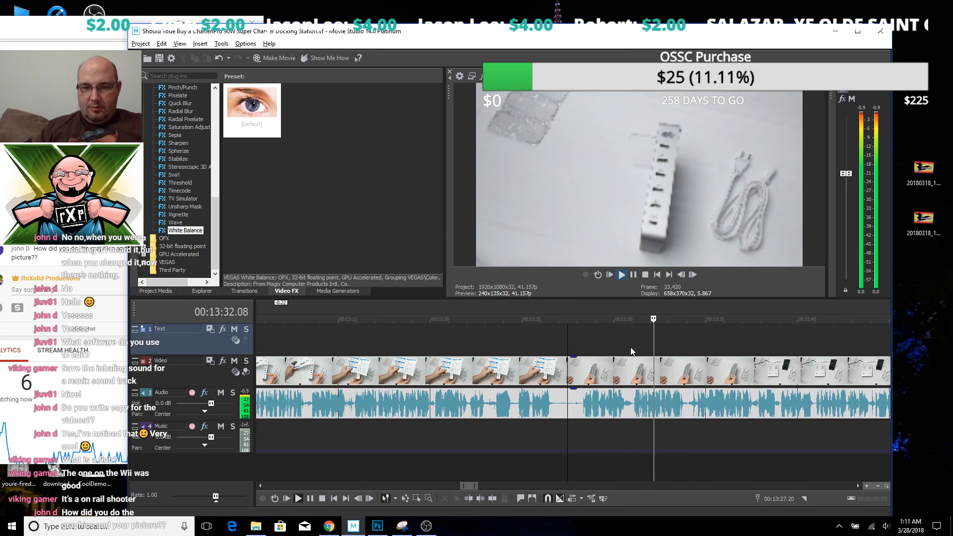
key("space")
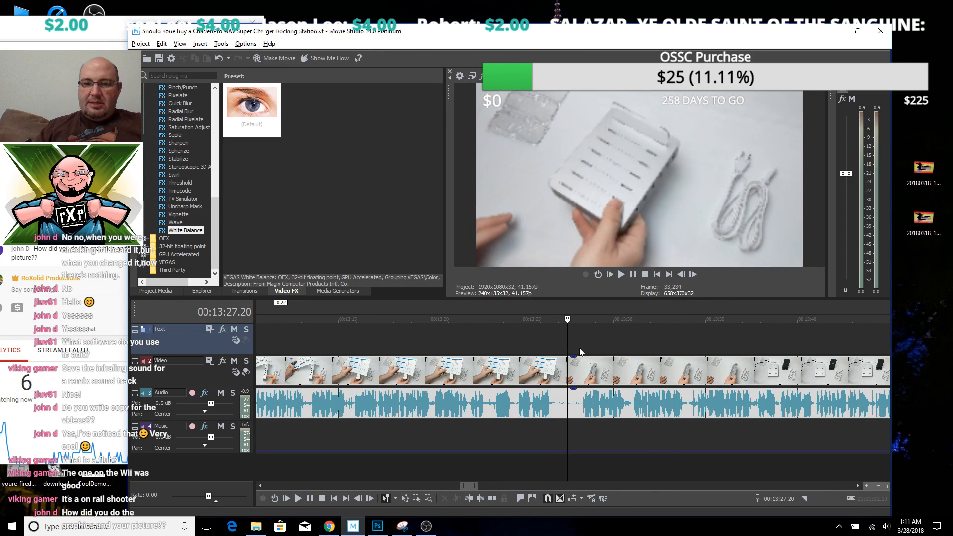
left_click_drag(561, 342, 578, 343)
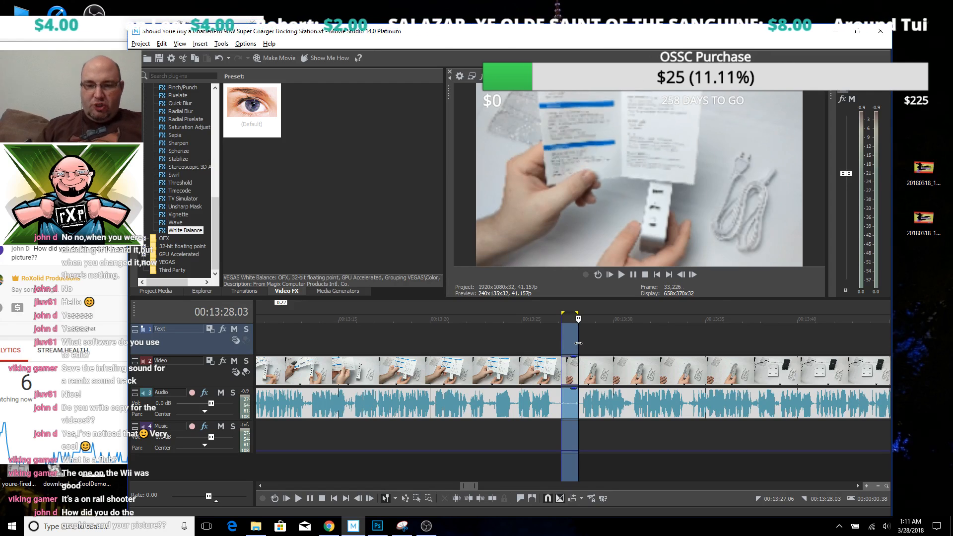
key("s")
Move the isolated clip before the new cut earlier into a 0.18 crossfade with the preceding clip, and play the join
scroll(535, 393, "down", 5)
left_click_drag(407, 371, 366, 369)
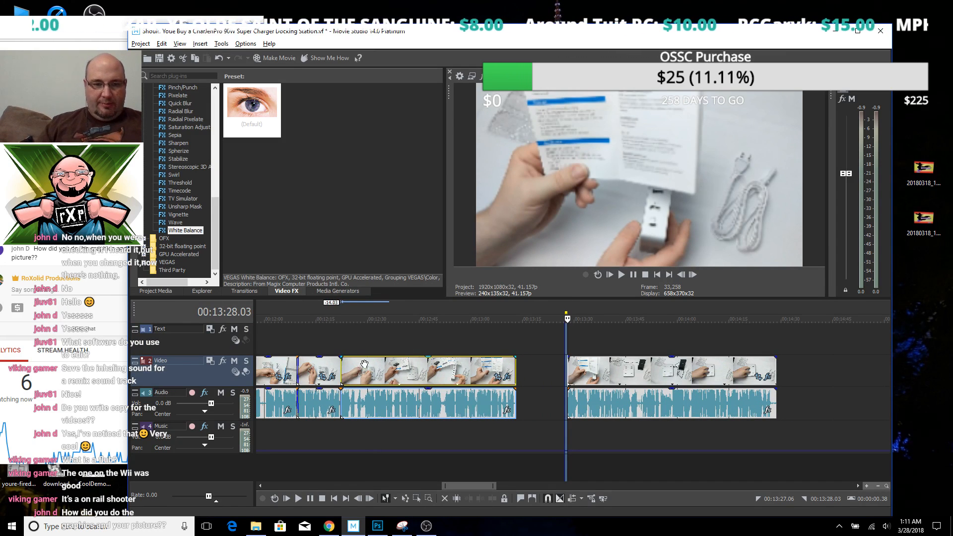
left_click(342, 351)
scroll(358, 351, "up", 8)
left_click_drag(587, 368, 525, 366)
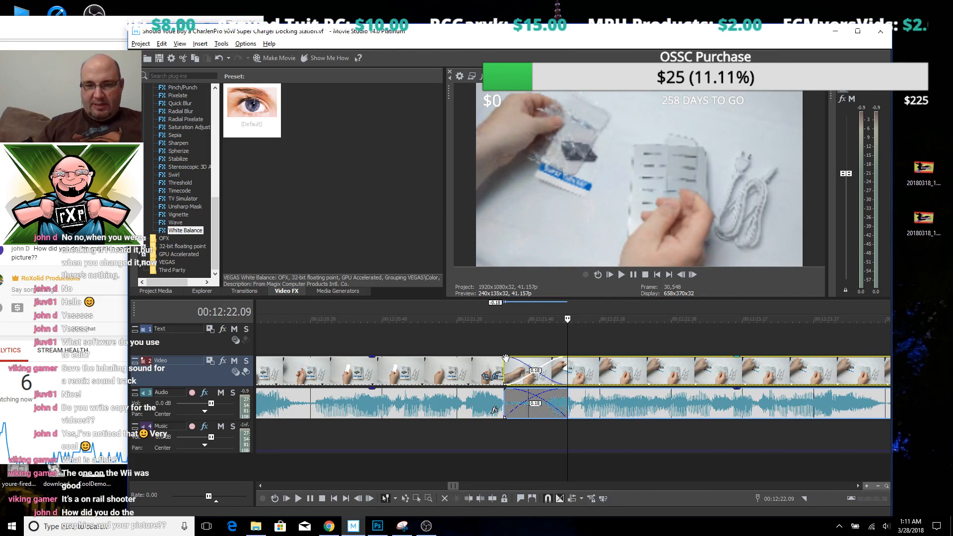
left_click(487, 347)
key("space")
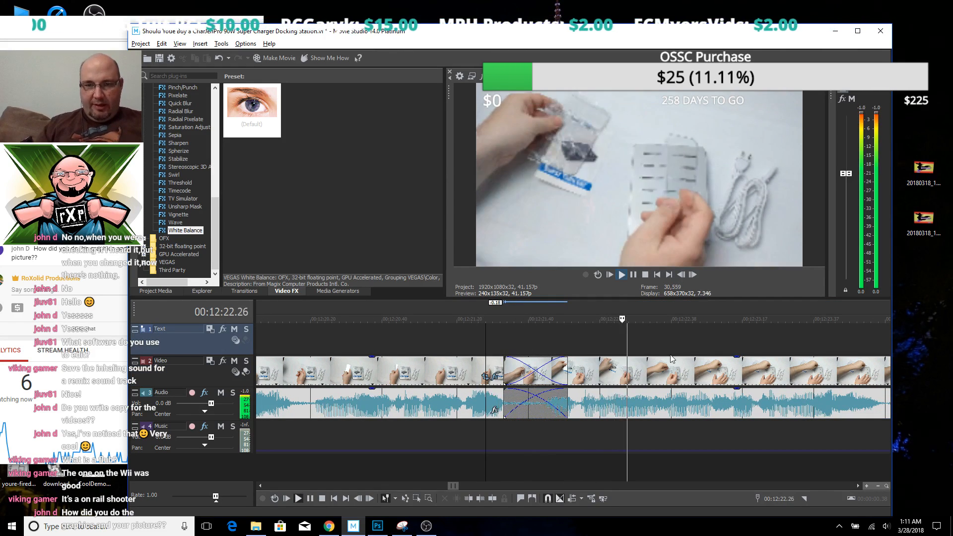
scroll(695, 347, "down", 8)
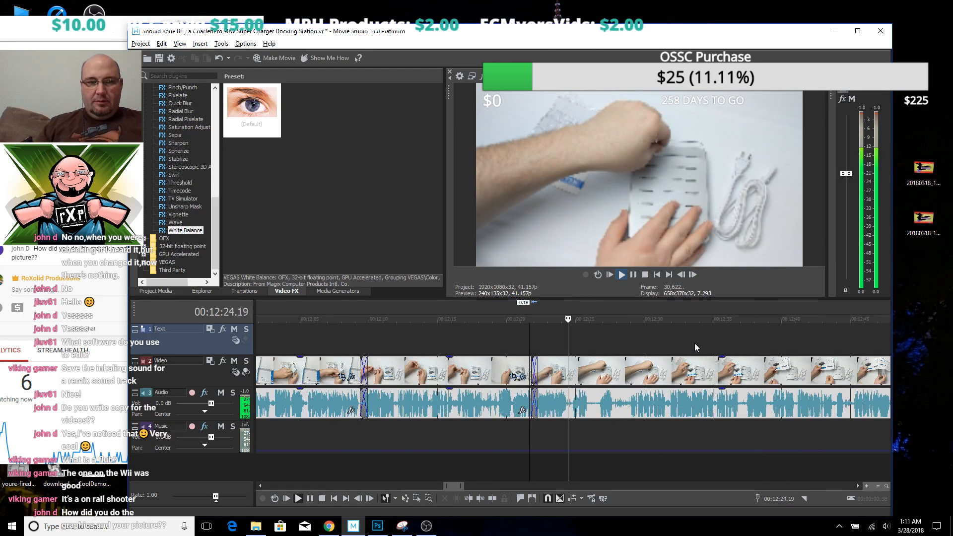
scroll(695, 343, "down", 3)
key("space")
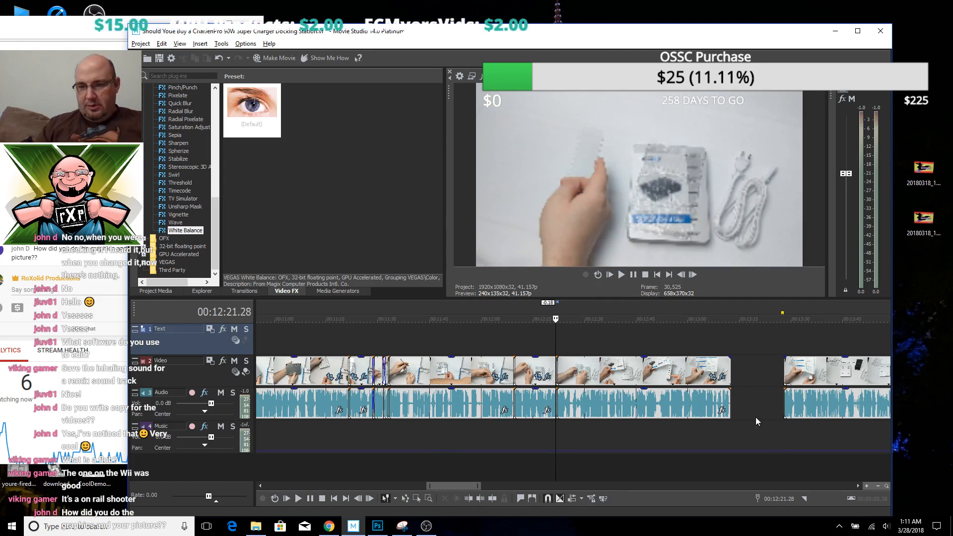
Play the footage after the gap to find the restart point and trim the start of that clip to 00:13:32.01
left_click(785, 421)
key("space")
scroll(817, 439, "up", 8)
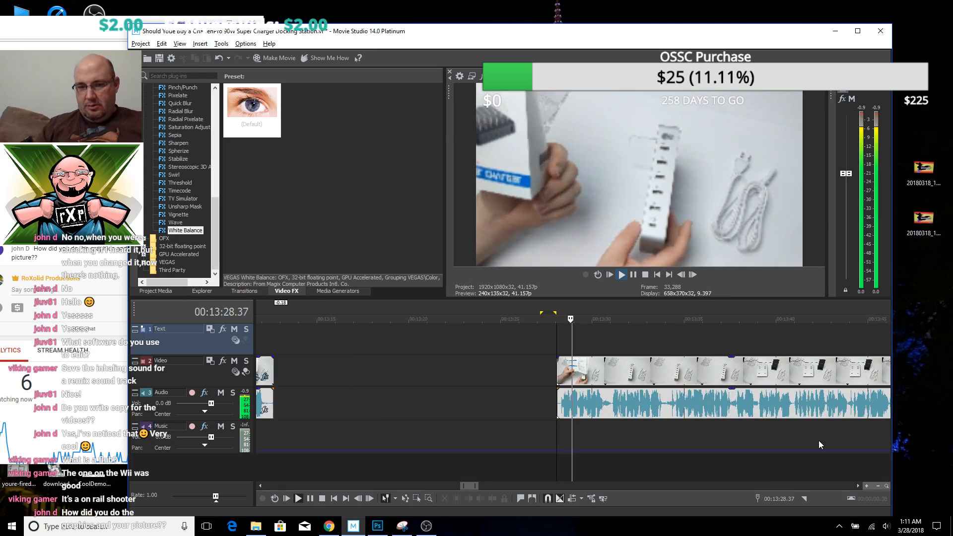
left_click(648, 425)
scroll(653, 428, "up", 4)
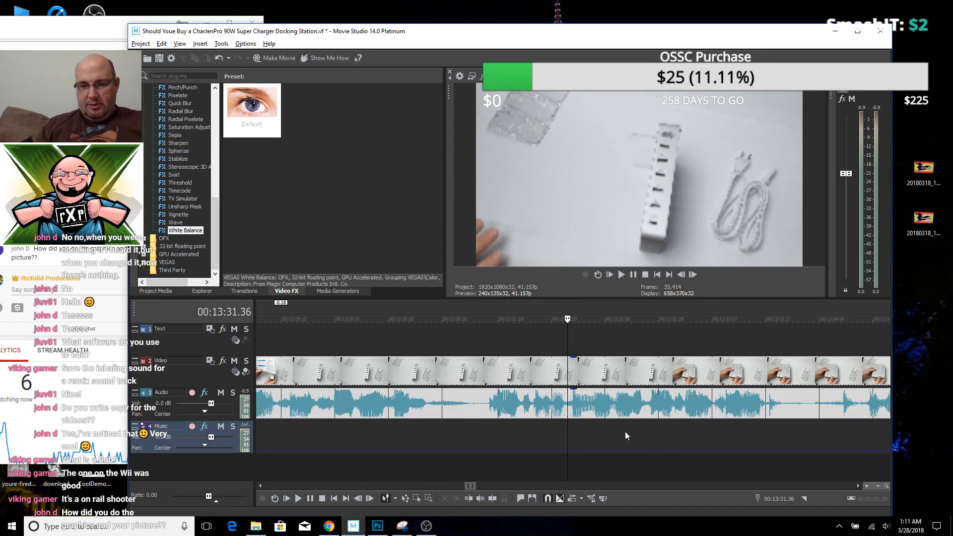
left_click(565, 425)
key("space")
left_click(570, 420)
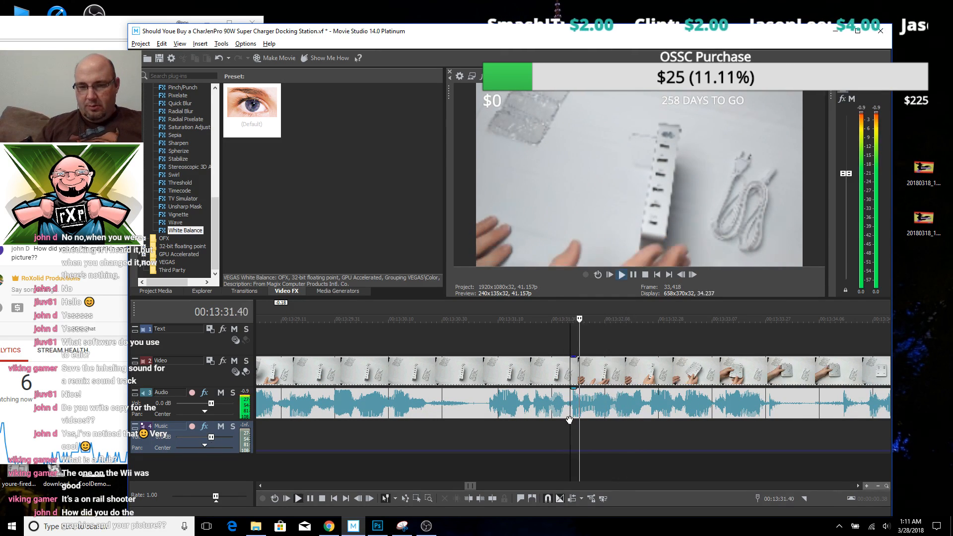
key("space")
left_click(585, 422)
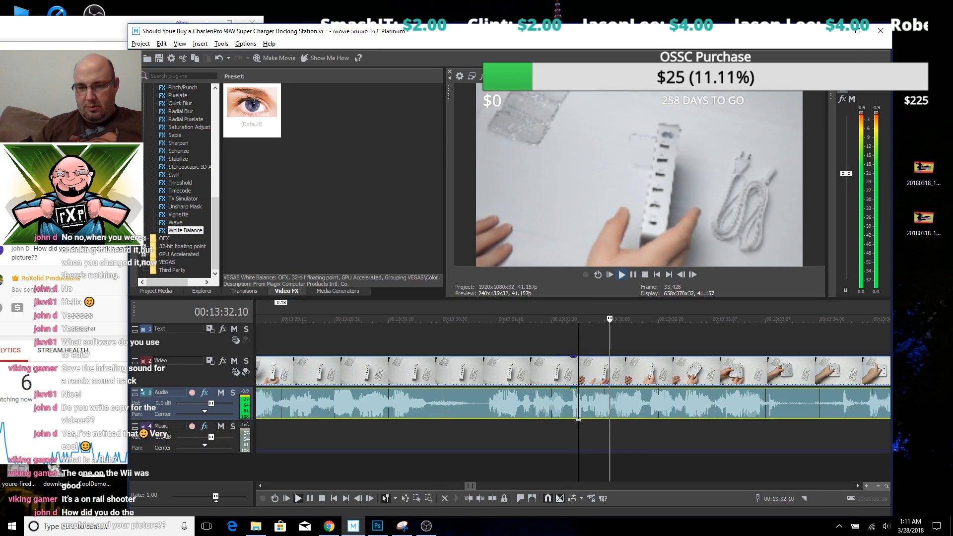
scroll(526, 424, "down", 5)
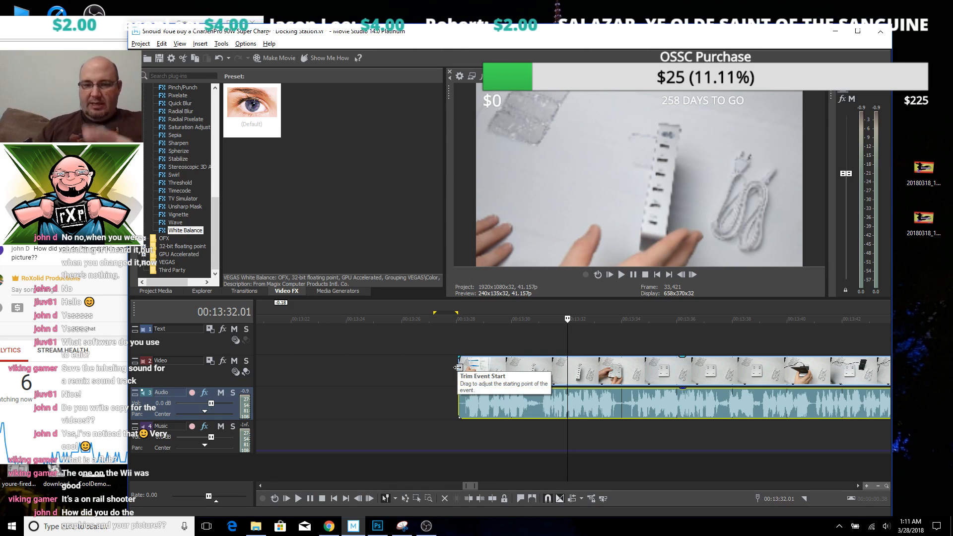
left_click_drag(457, 368, 567, 366)
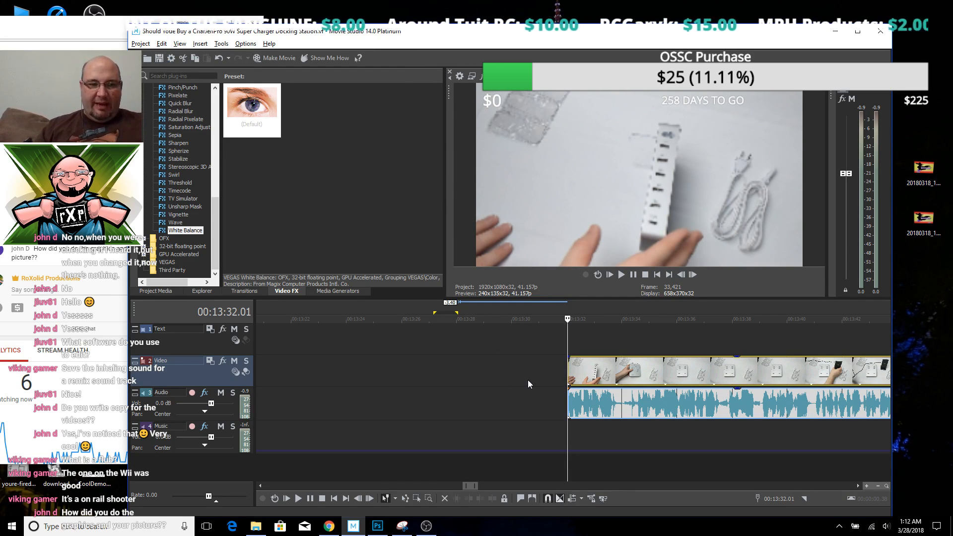
Move the trimmed clip earlier to close the gap, overlapping the preceding clip with a 0.23 crossfade
scroll(528, 380, "down", 3)
left_click_drag(616, 380, 438, 383)
left_click(386, 345)
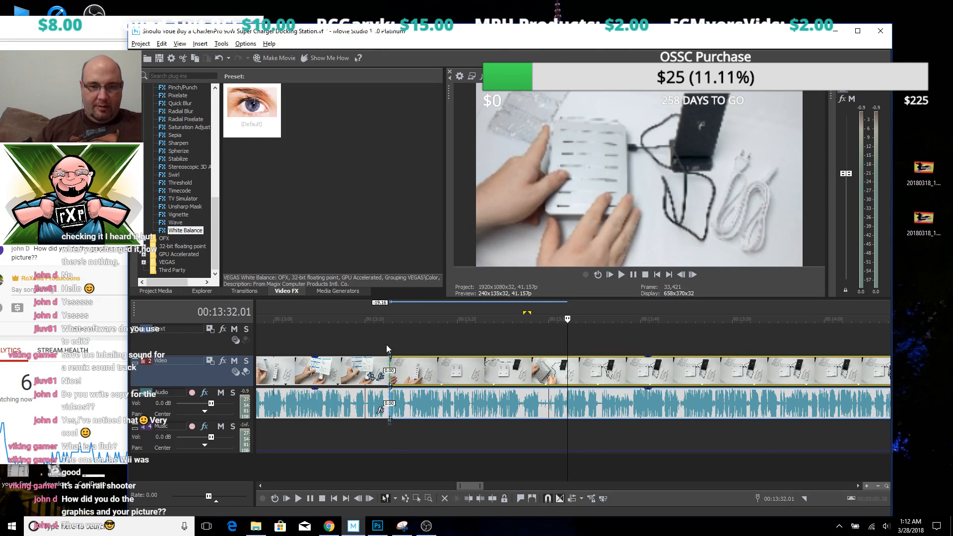
scroll(386, 344, "up", 4)
left_click_drag(628, 379, 545, 381)
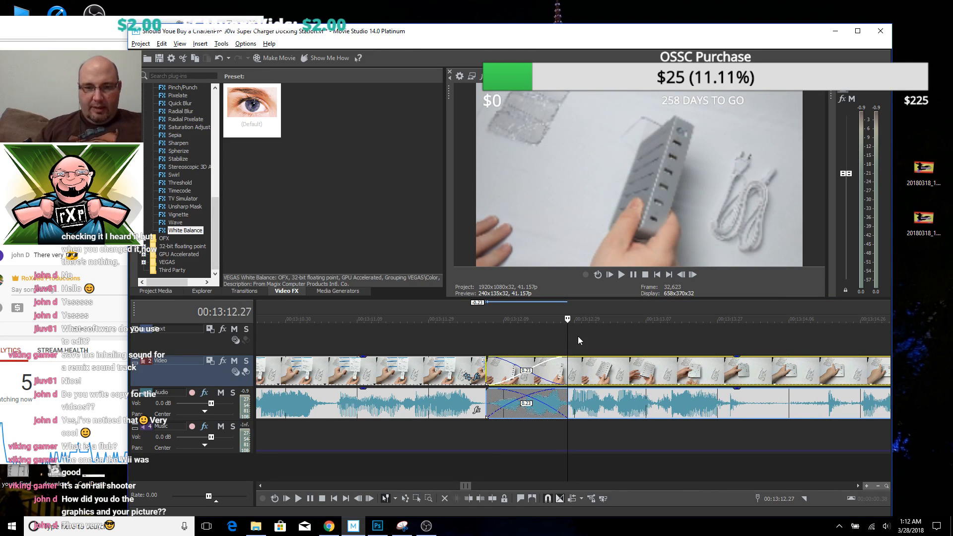
Play across the 0.23 crossfade and on to 00:13:23.36, and save the project
left_click(430, 347)
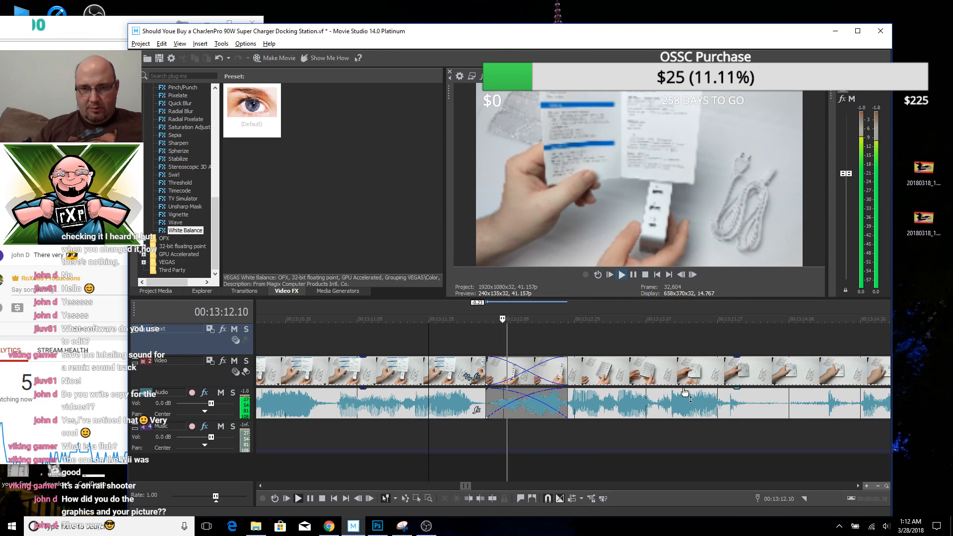
scroll(706, 417, "down", 2)
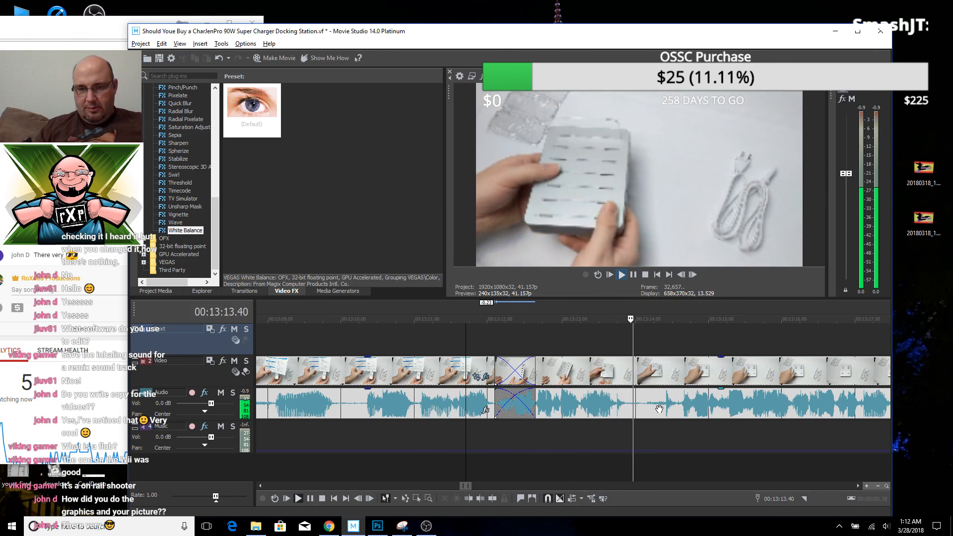
scroll(675, 411, "down", 3)
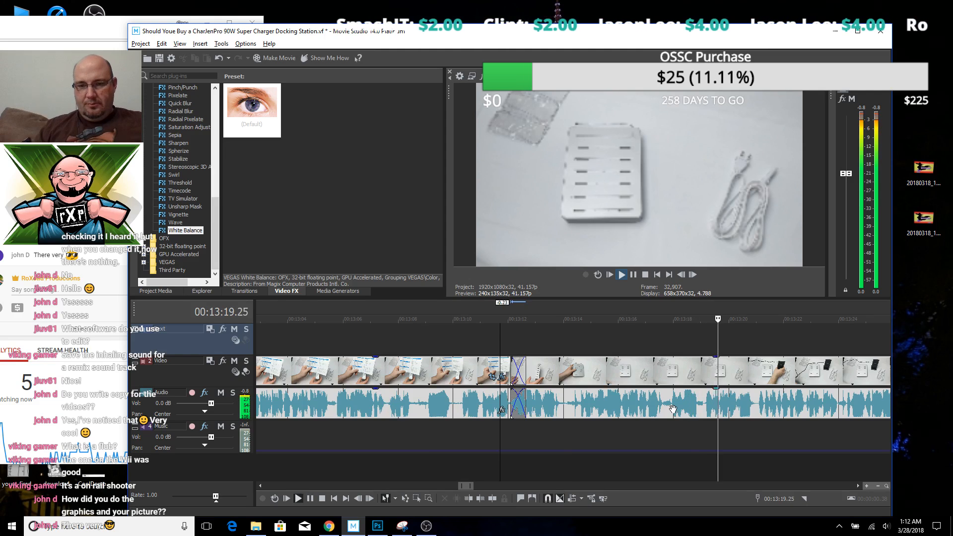
scroll(673, 406, "down", 3)
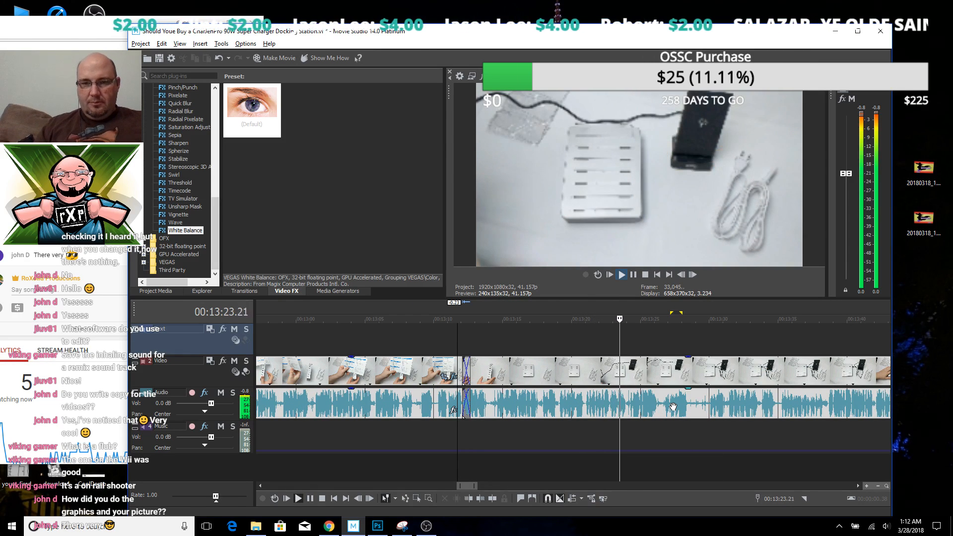
key("space")
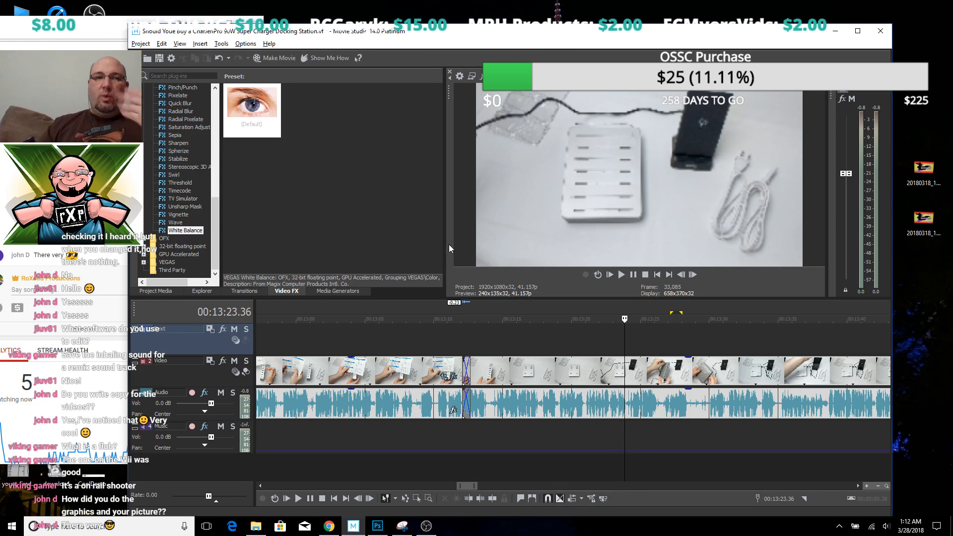
left_click(160, 59)
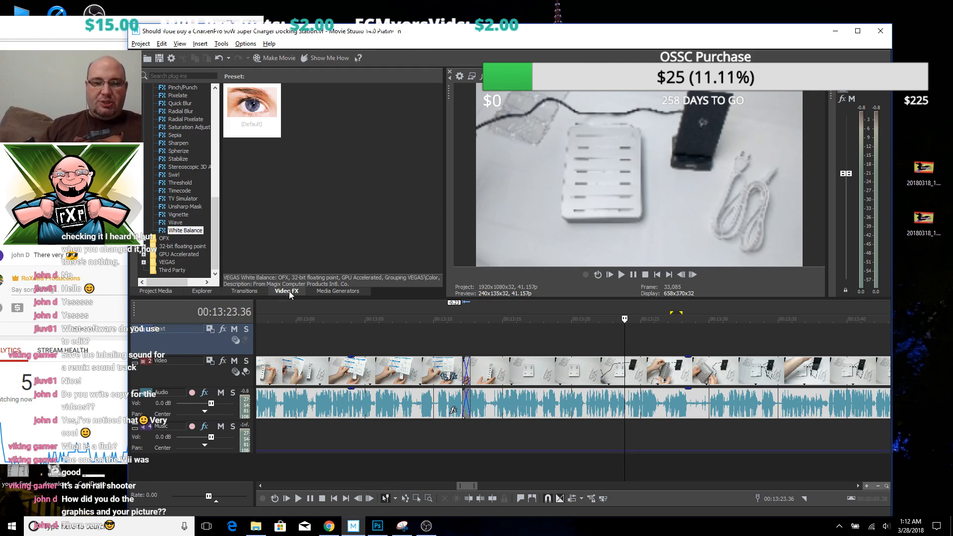
In File Explorer, open the folder "CHARJENPRO Wireless Charger Stand Qi Certified QC3.0" inside RoXolid Productions on drive D
left_click(264, 528)
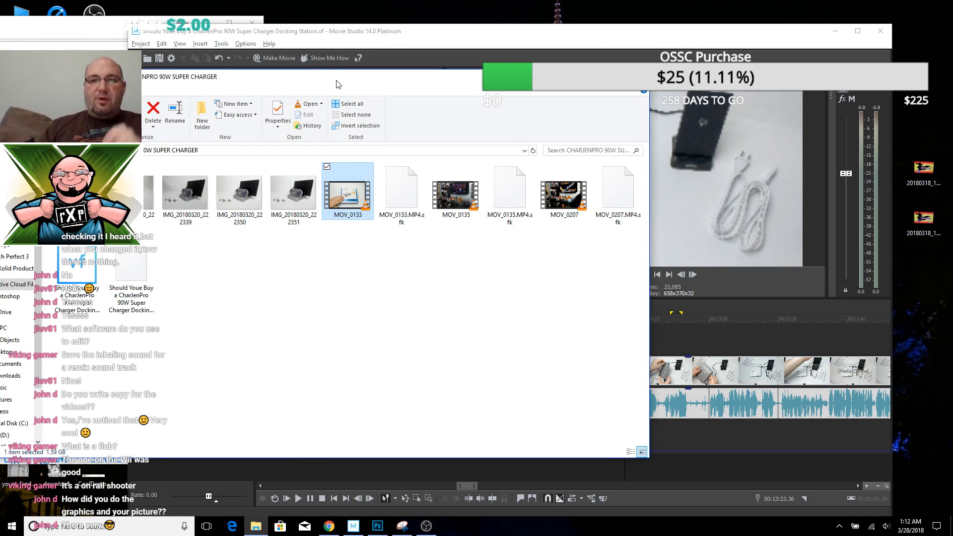
left_click_drag(335, 81, 472, 94)
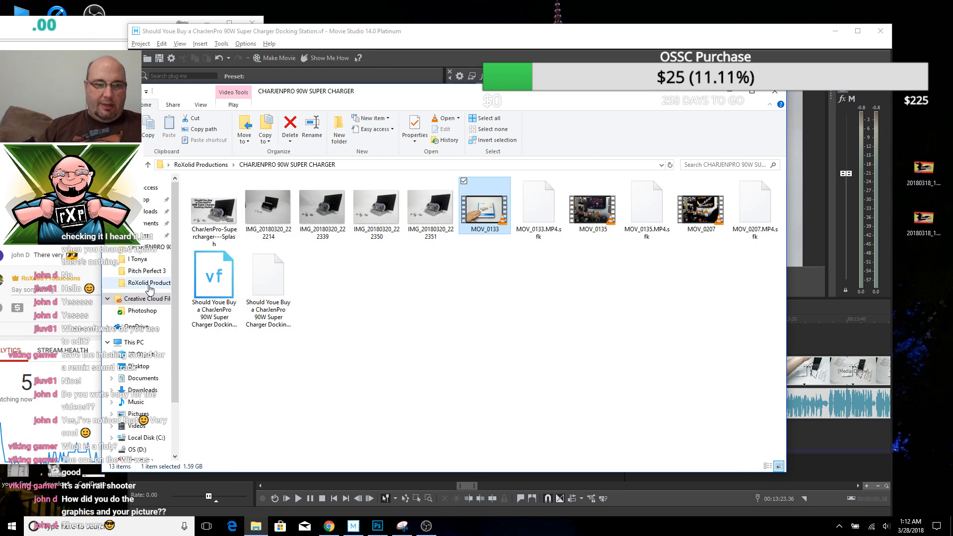
scroll(144, 392, "down", 3)
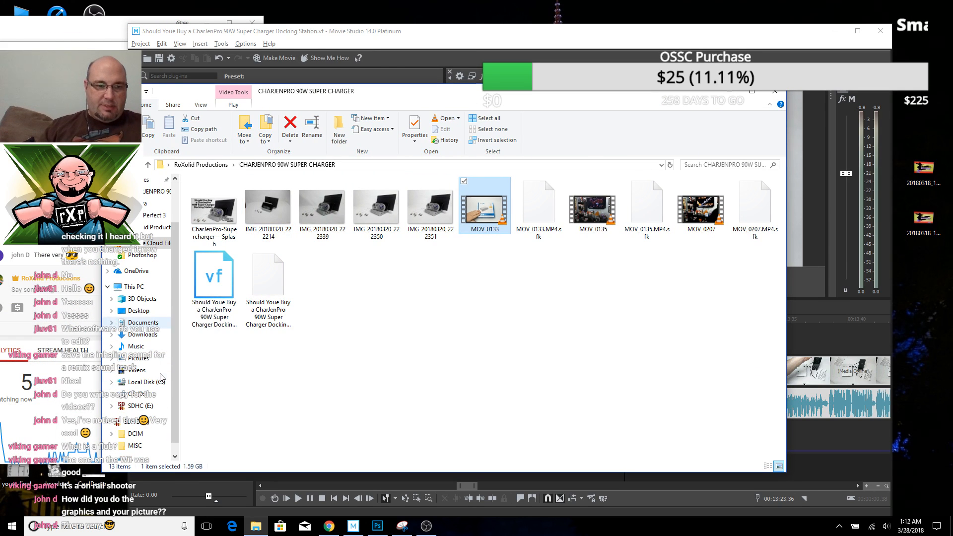
left_click(133, 394)
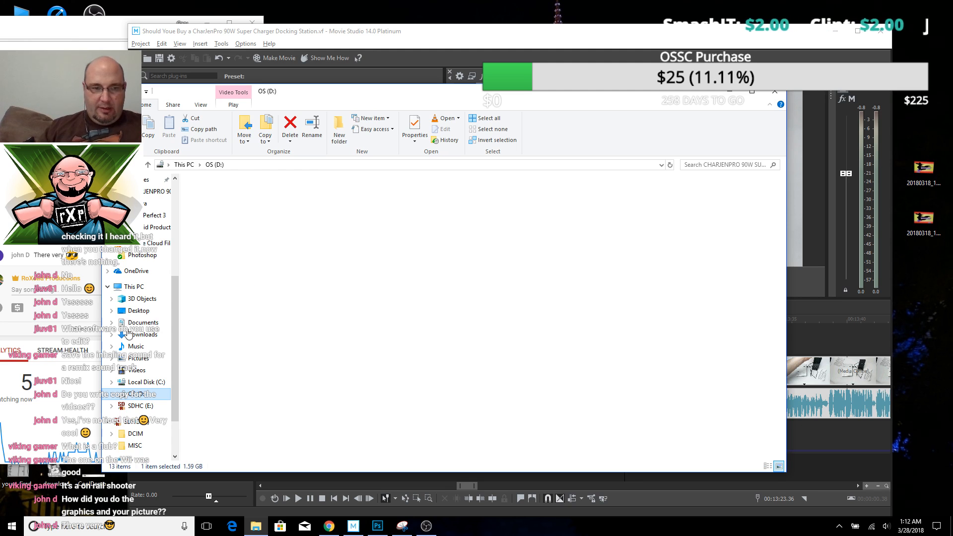
left_click(242, 322)
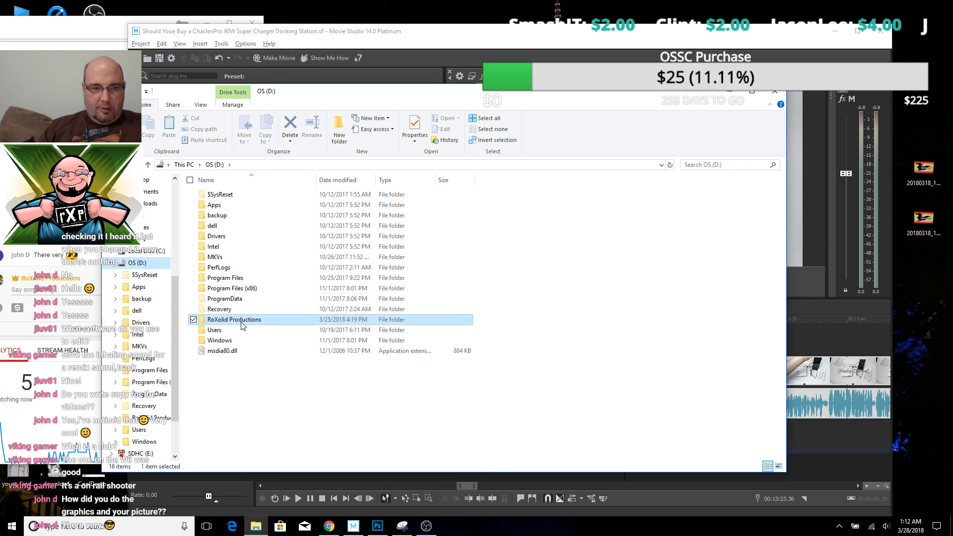
double_click(241, 322)
scroll(298, 300, "down", 14)
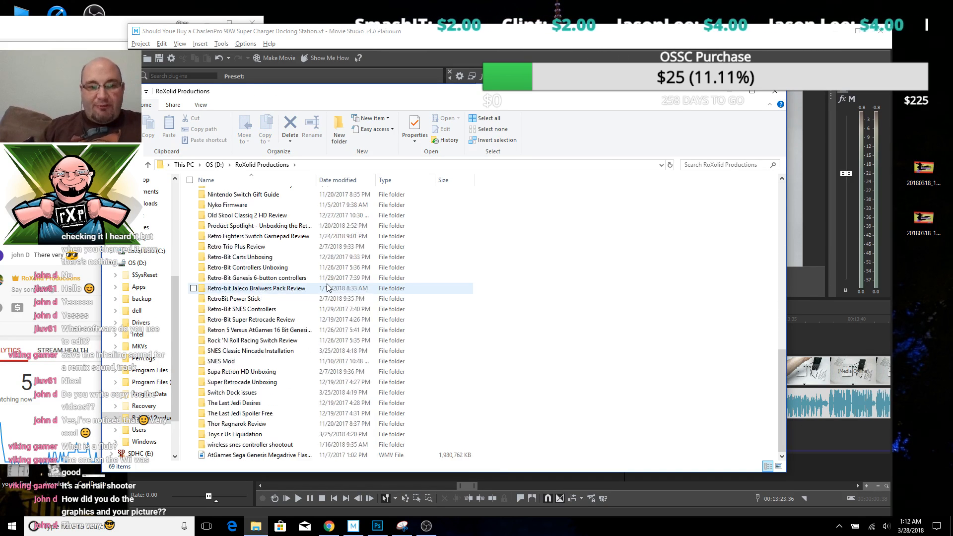
scroll(326, 287, "up", 10)
scroll(337, 292, "up", 3)
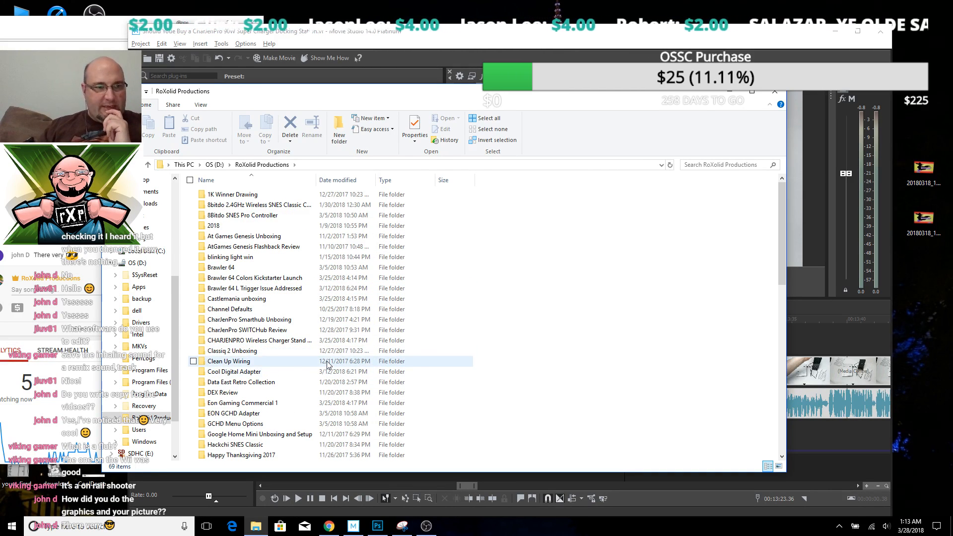
double_click(293, 340)
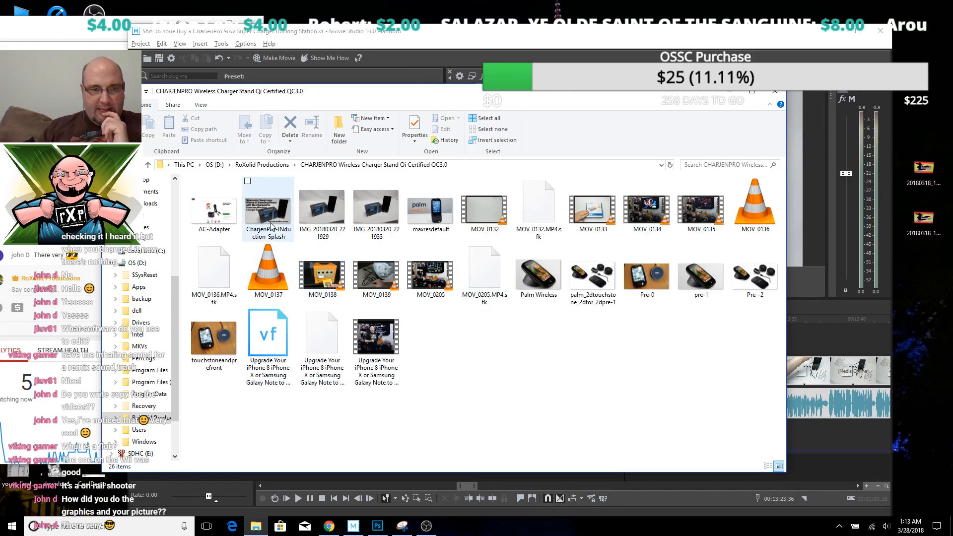
Place the CharjenPro-INduction-Splash image on the Text track at 00:13:23.36 and close the folder window
left_click(271, 226)
left_click_drag(506, 103, 874, 397)
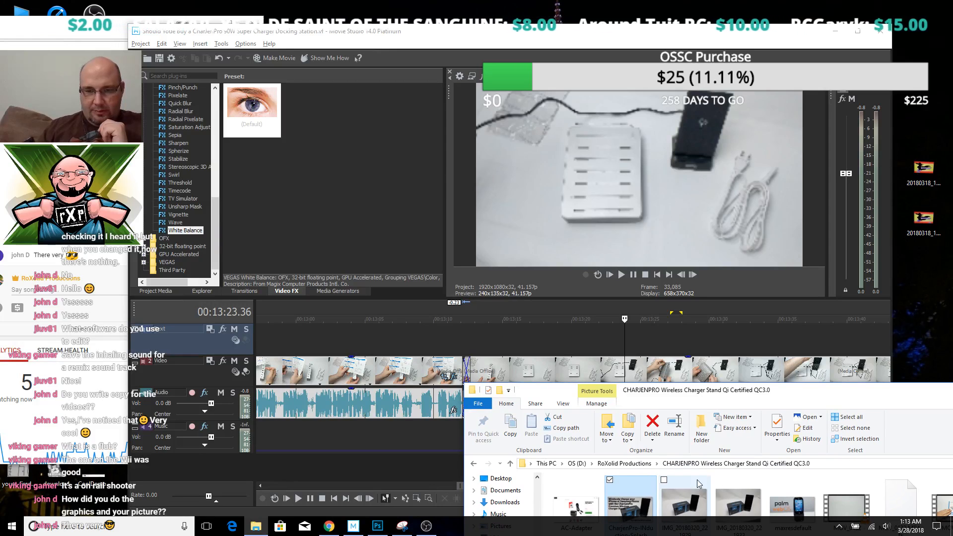
left_click_drag(631, 505, 628, 350)
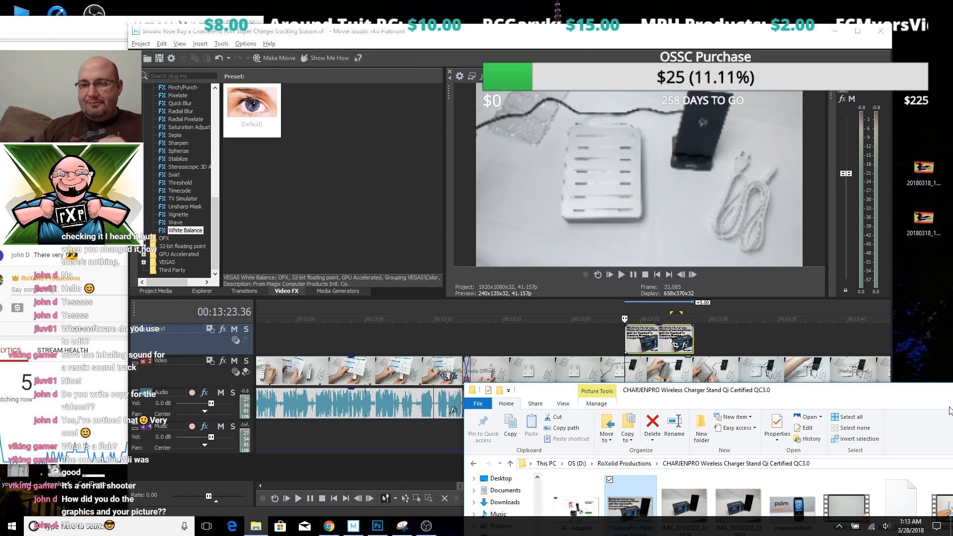
left_click_drag(854, 396, 617, 356)
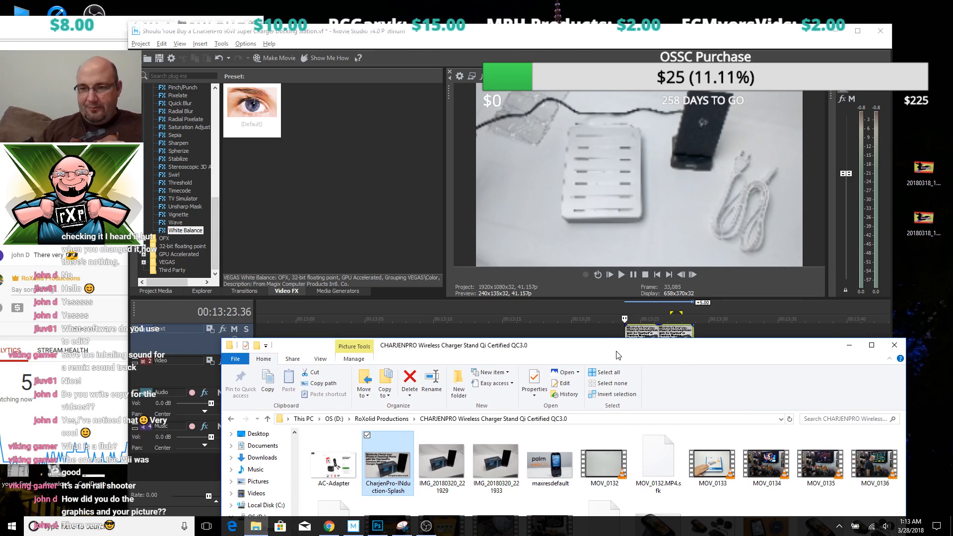
left_click(893, 345)
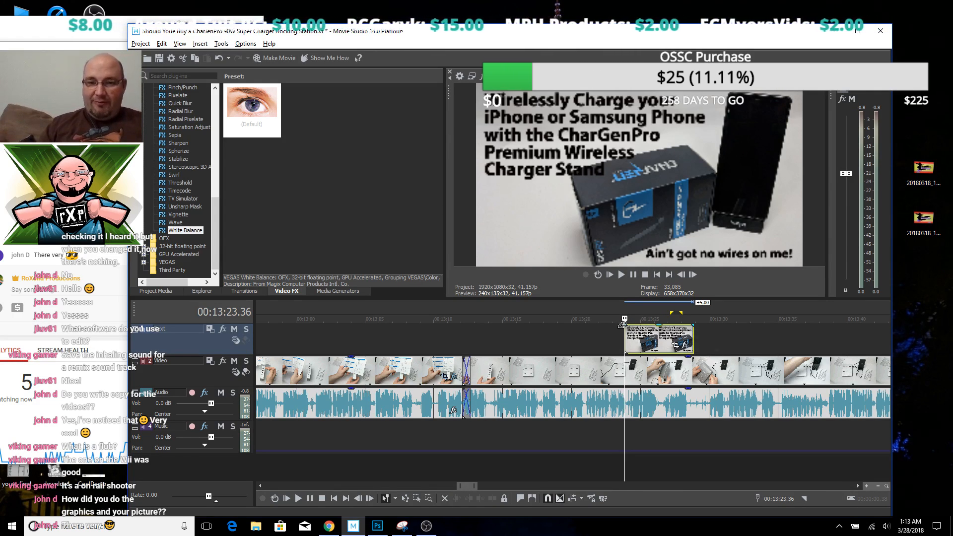
Add a short fade-in and fade-out to the splash image and play across its start
left_click_drag(623, 326, 633, 329)
left_click_drag(697, 323, 684, 325)
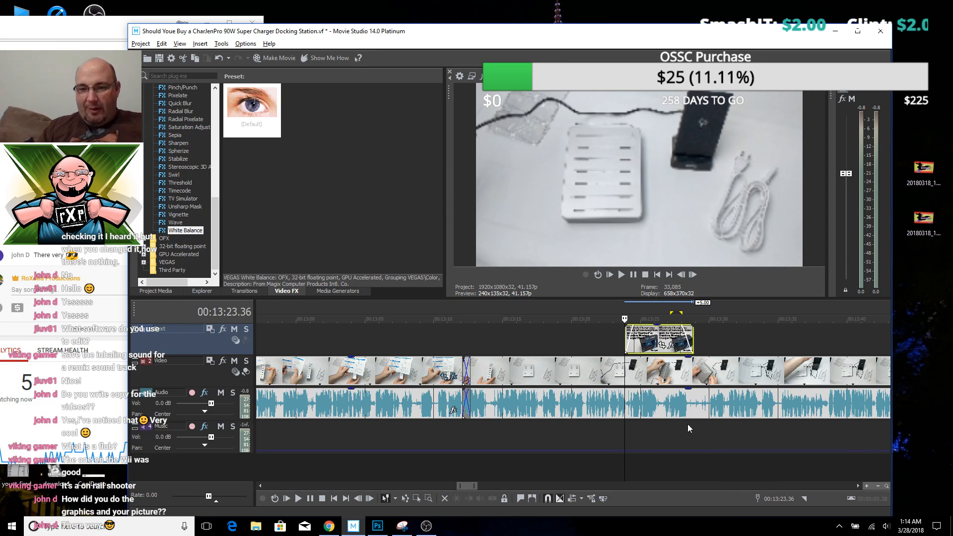
left_click(615, 429)
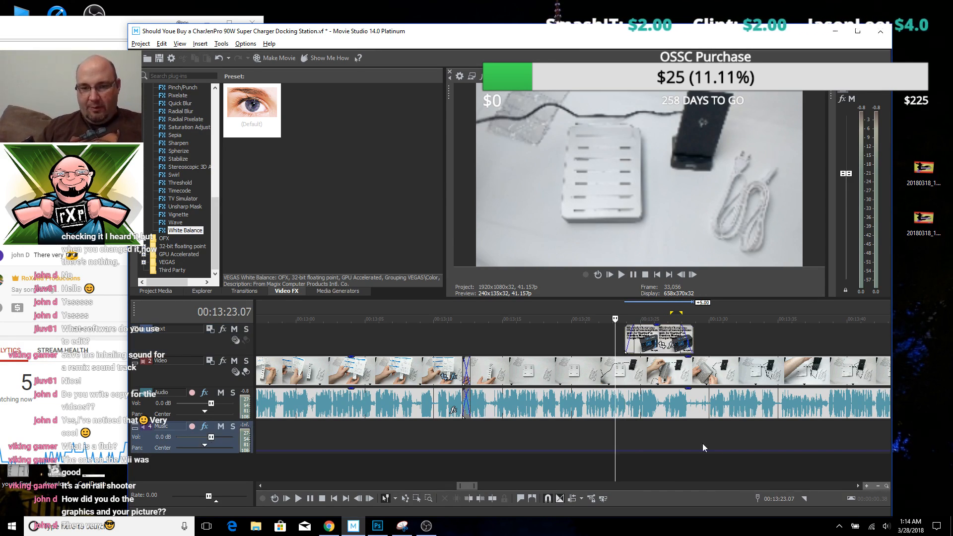
key("space")
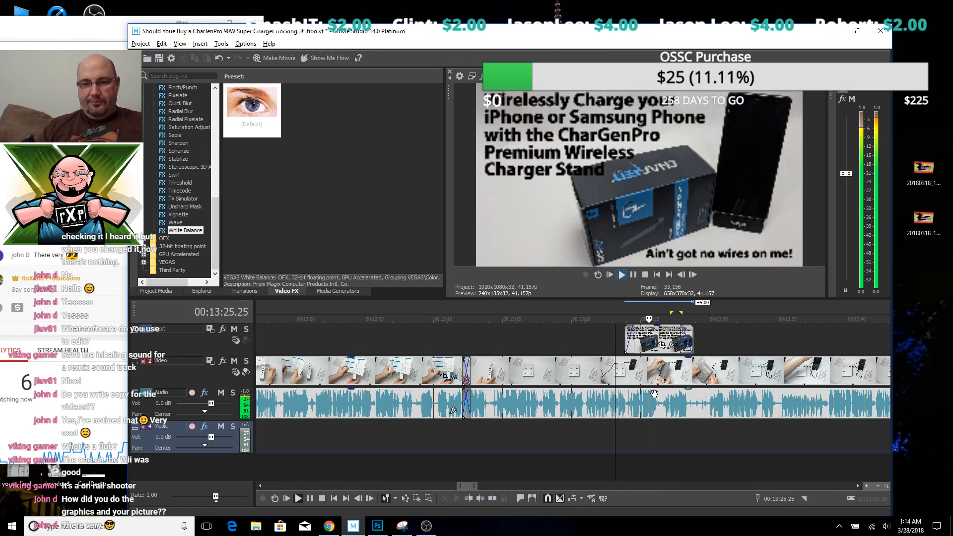
key("space")
Move the splash image earlier on the Text track to start at about 00:13:19, and play it from 00:13:18.21
left_click(577, 338)
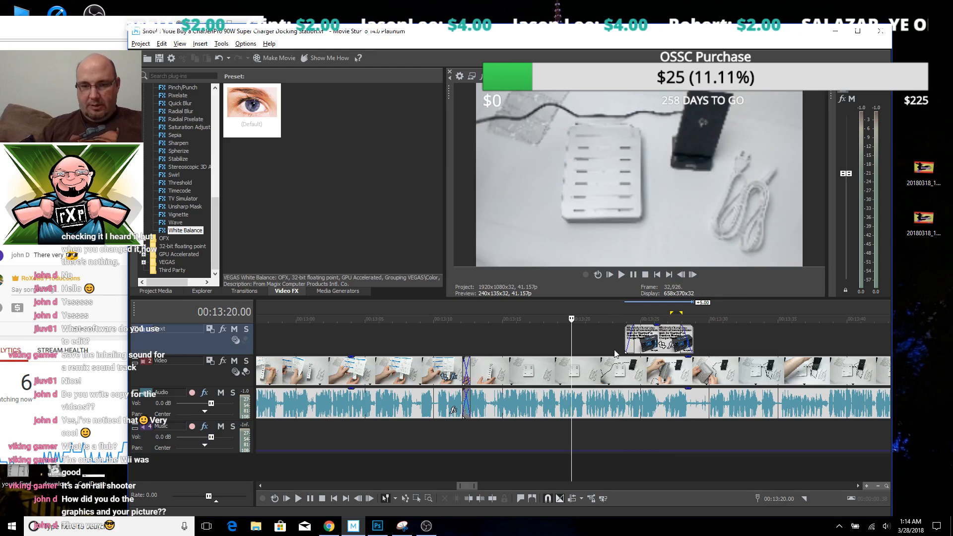
left_click_drag(655, 342, 551, 346)
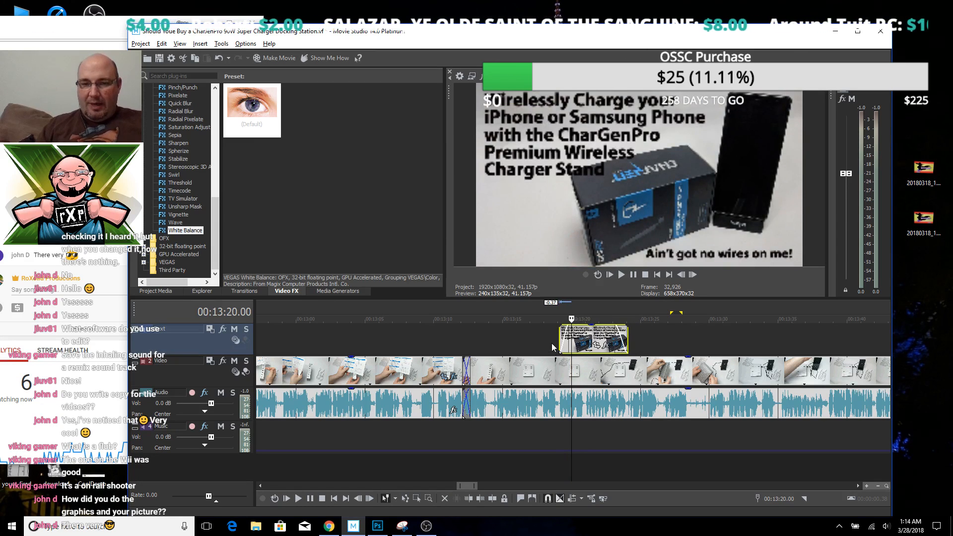
left_click(549, 337)
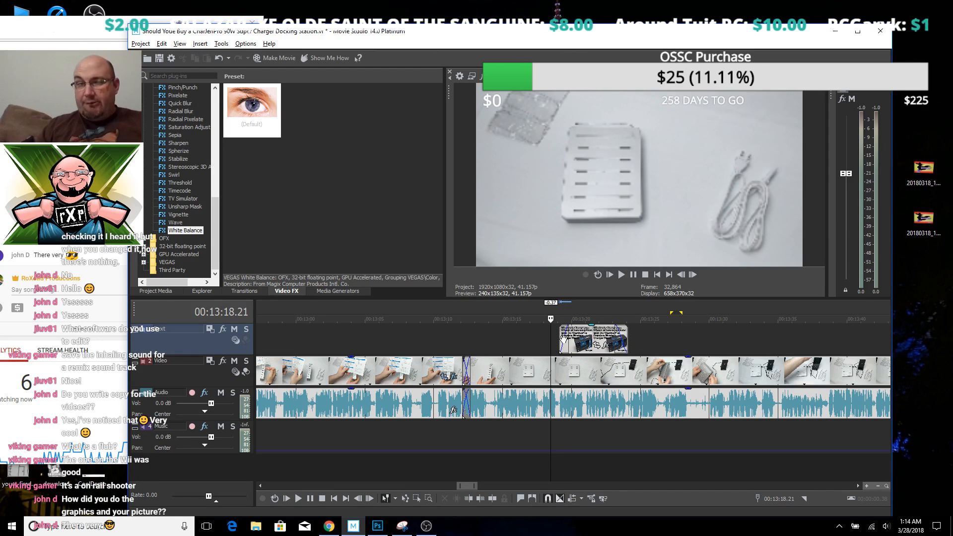
key("space")
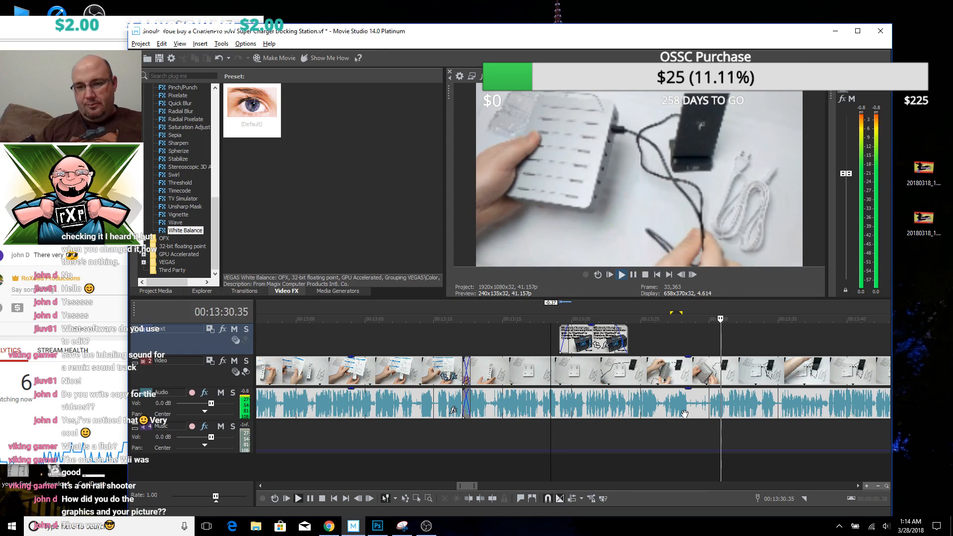
Review the footage after the splash image up to 00:13:49.35, pause there and check the stream chat in the browser
scroll(719, 427, "down", 2)
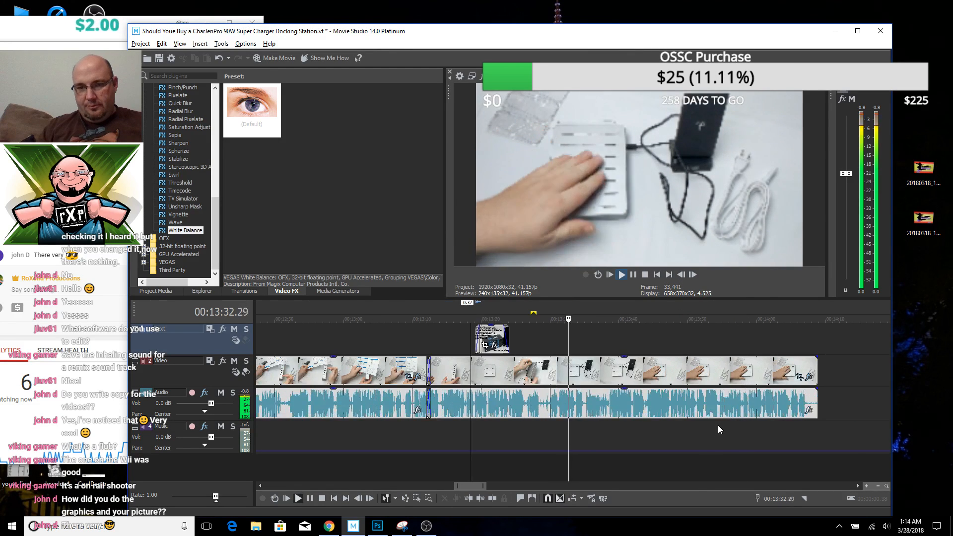
scroll(719, 425, "down", 1)
scroll(626, 429, "up", 2)
scroll(624, 429, "up", 1)
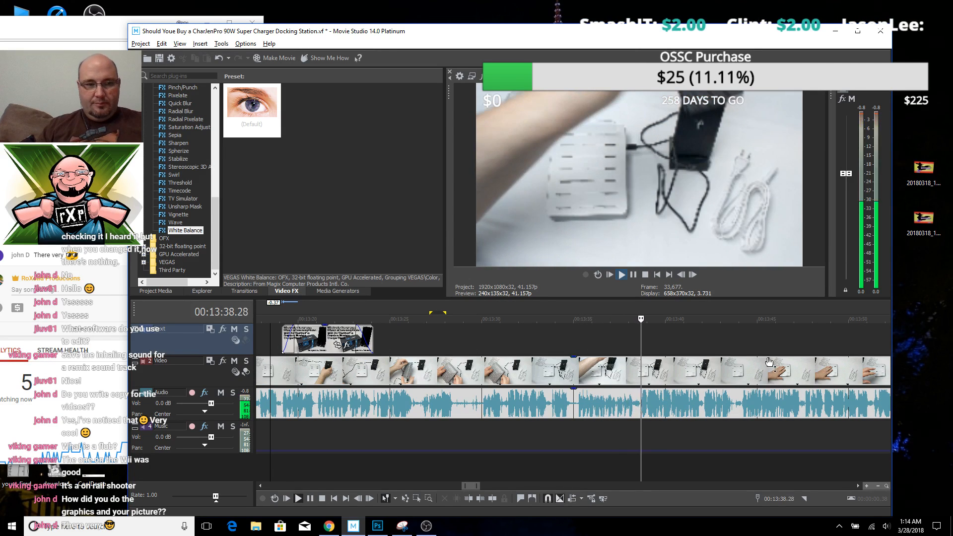
scroll(624, 435, "down", 3)
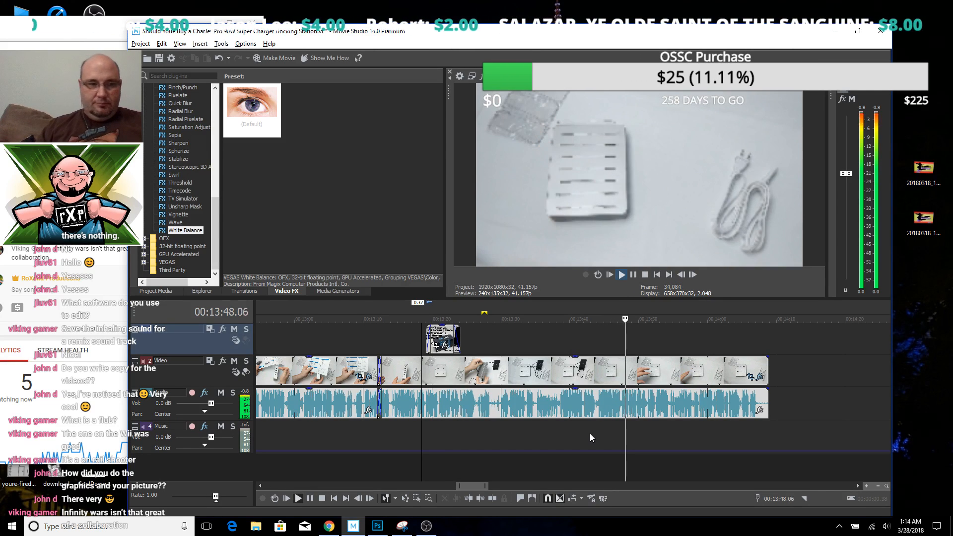
key("Return")
left_click(44, 32)
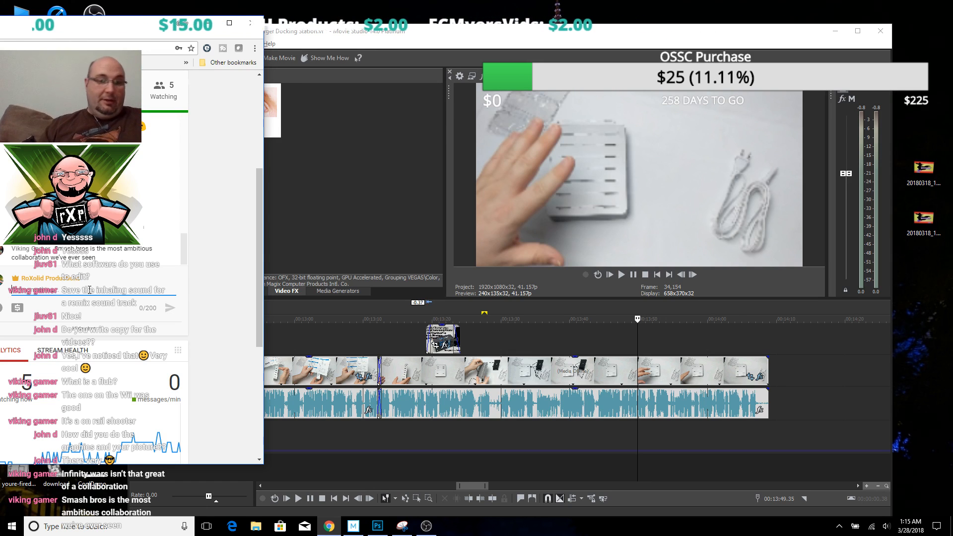
key("alt+Tab")
Play the remaining footage up to 00:14:07.09, stopping at 00:13:59.38 to check the stream chat, and save the project
key("space")
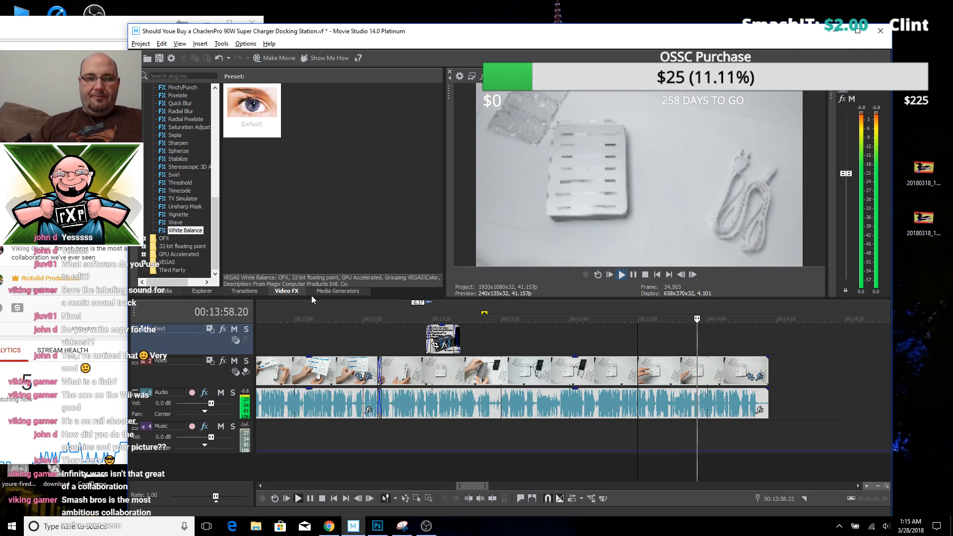
key("Return")
key("alt+Tab")
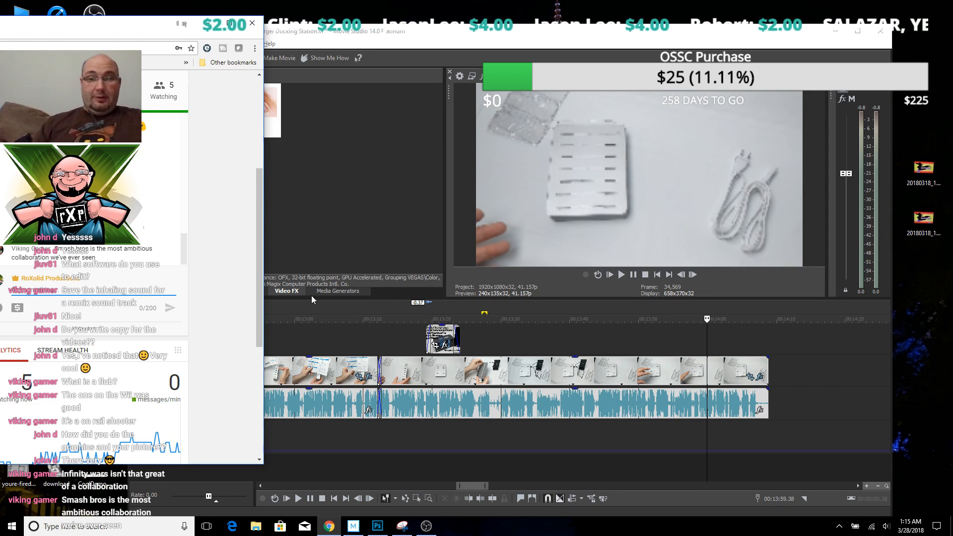
key("alt+Tab")
key("space")
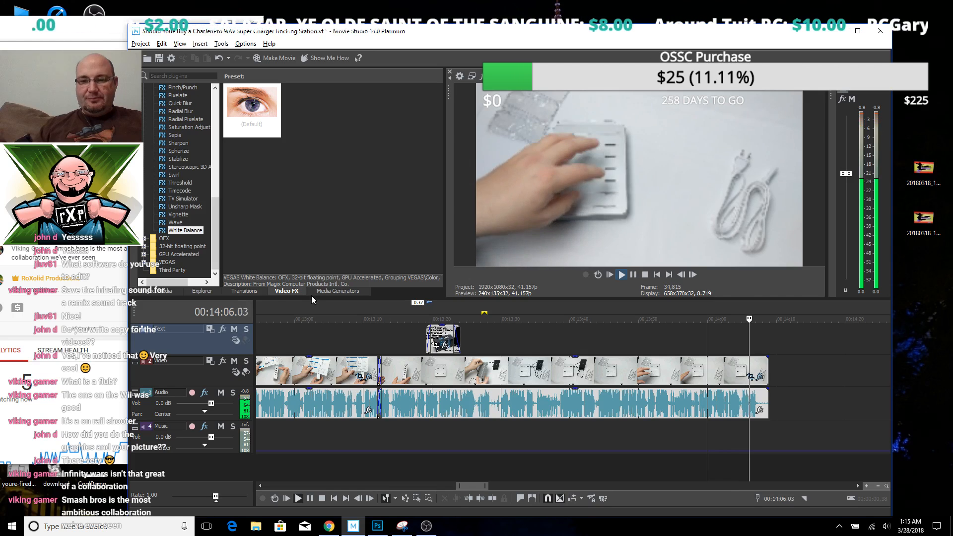
key("Return")
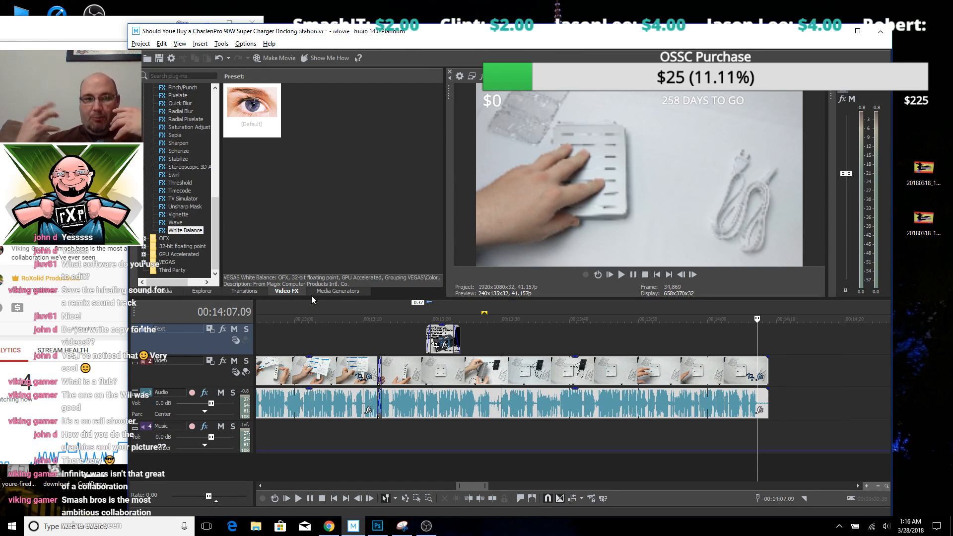
key("ctrl+s")
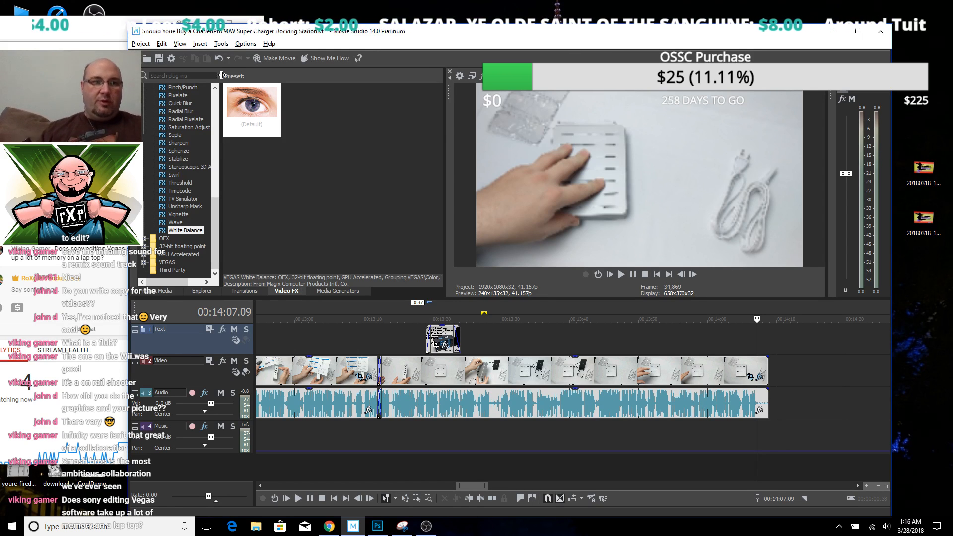
left_click(164, 58)
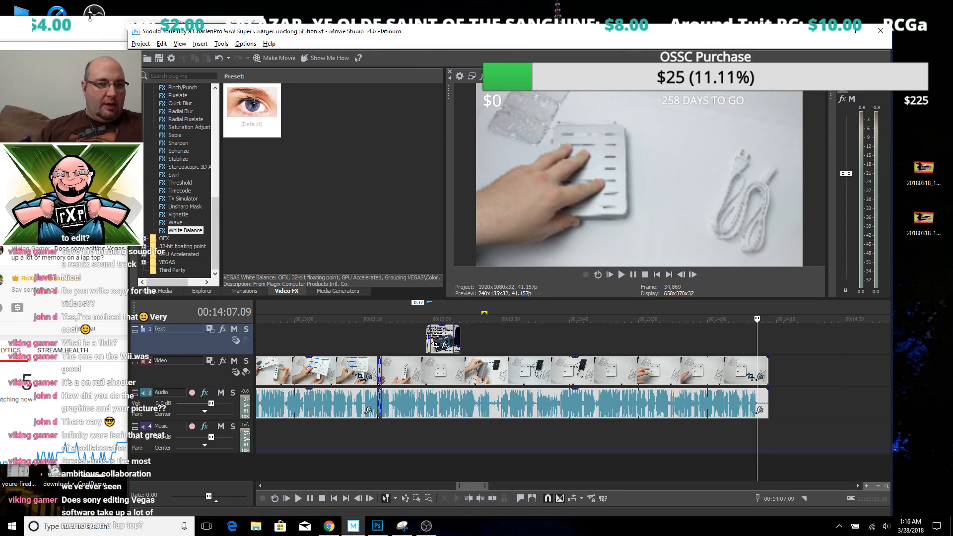
Read the latest viewer messages in the browser's stream chat and return to Movie Studio
left_click(98, 44)
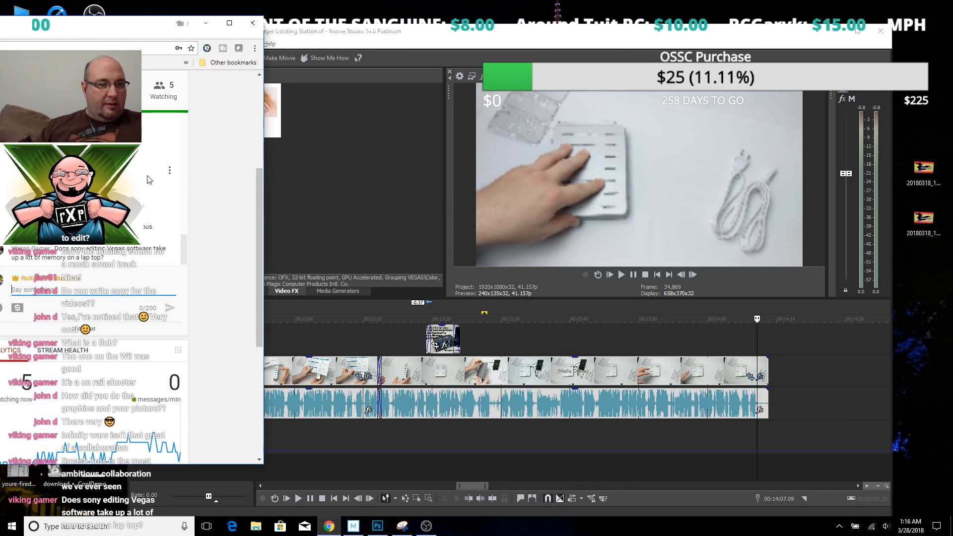
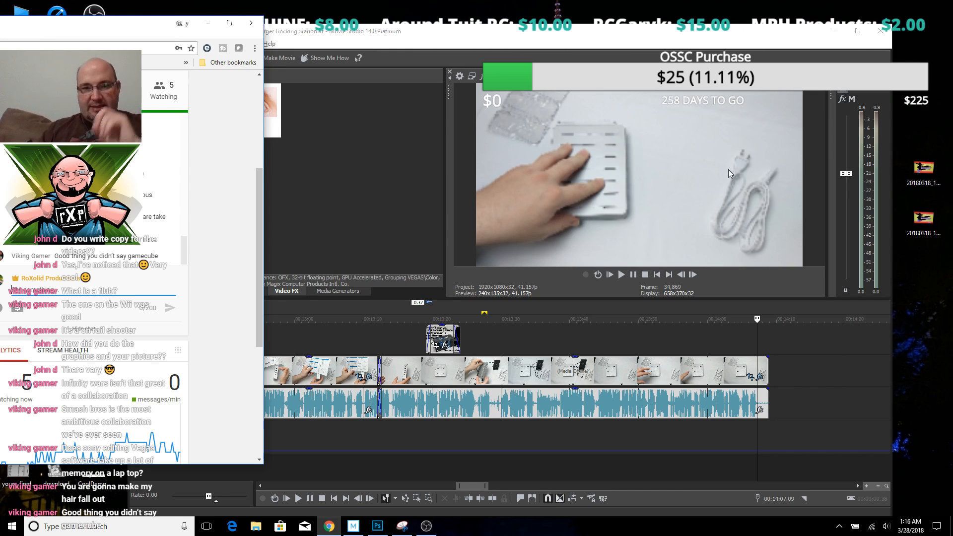
left_click(637, 52)
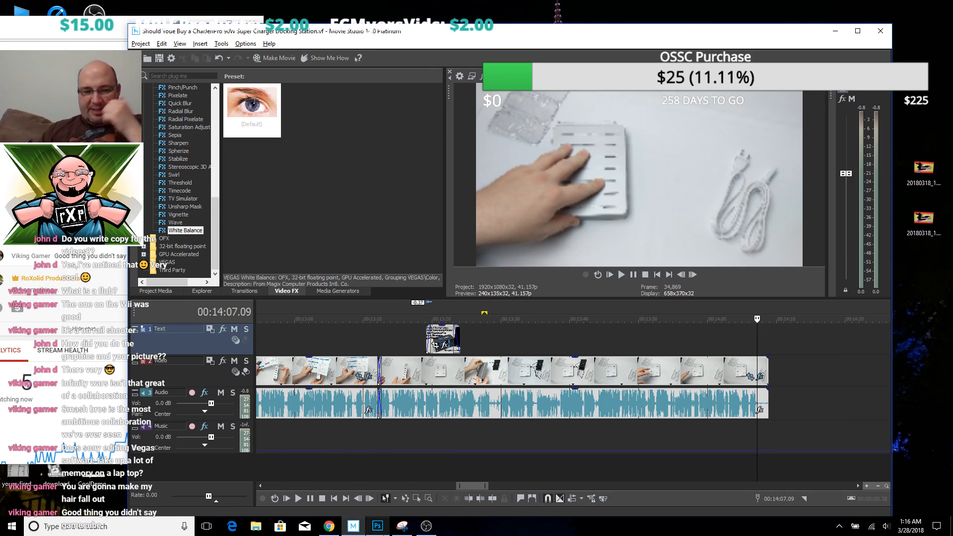
mouse_move(377, 526)
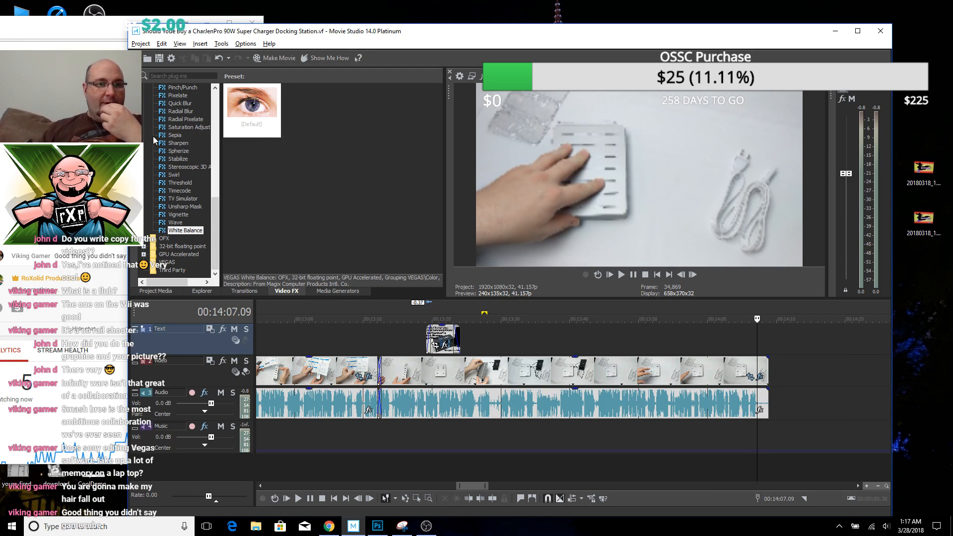
left_click(117, 31)
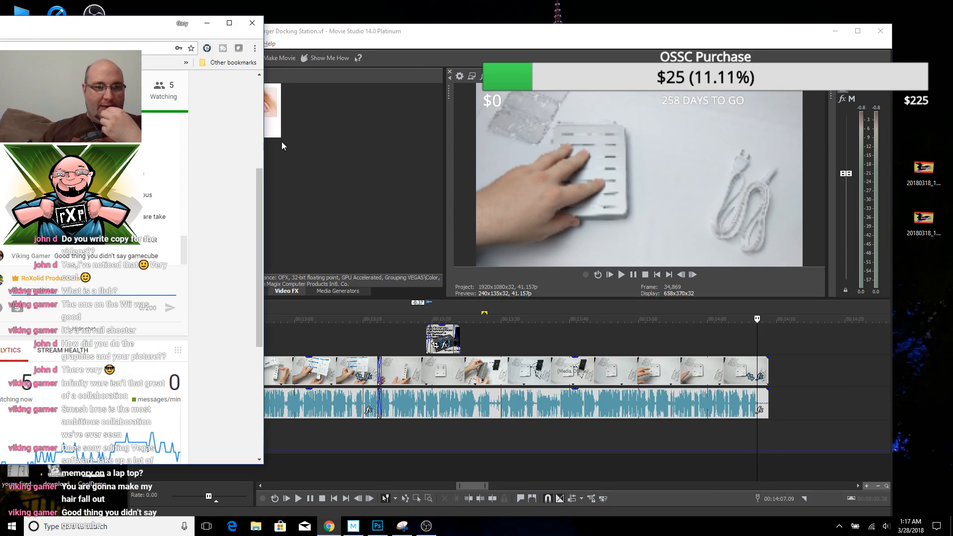
left_click(651, 50)
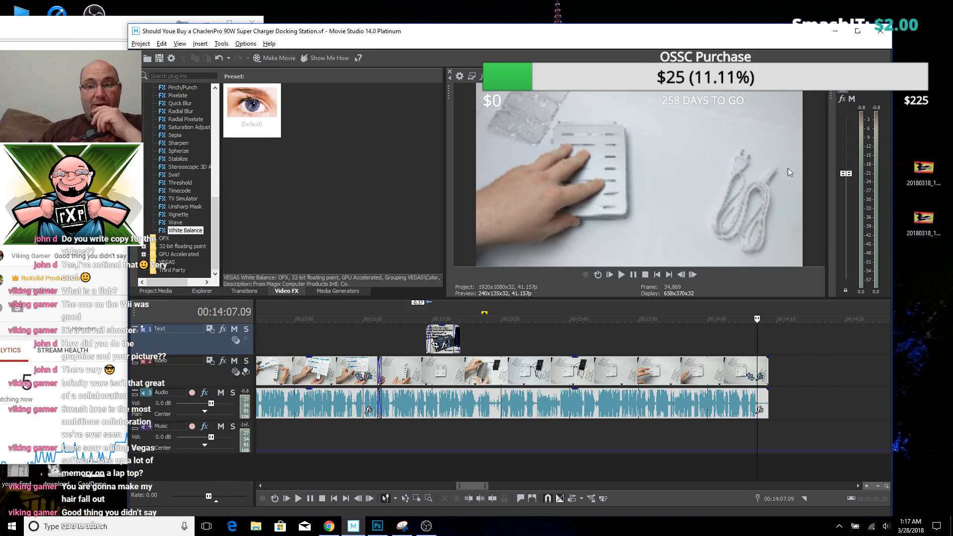
Look over the timeline and briefly play the docking station footage from the cut at 00:10:49.22
scroll(668, 318, "down", 3)
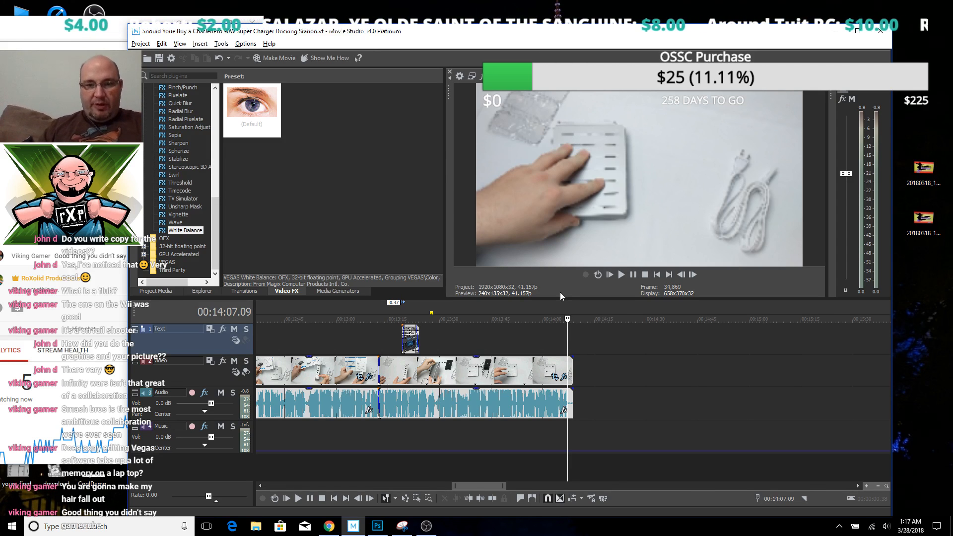
scroll(655, 353, "down", 5)
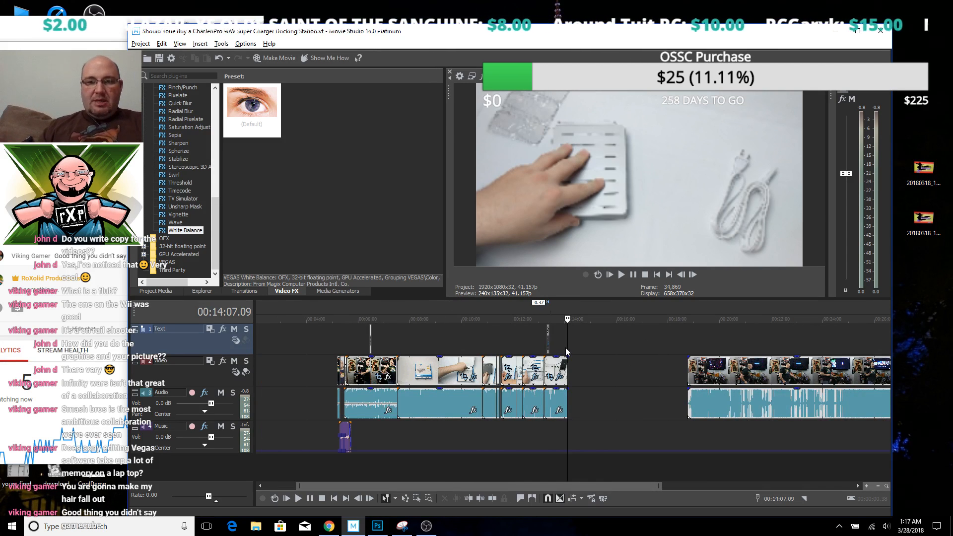
left_click(444, 350)
scroll(667, 395, "up", 3)
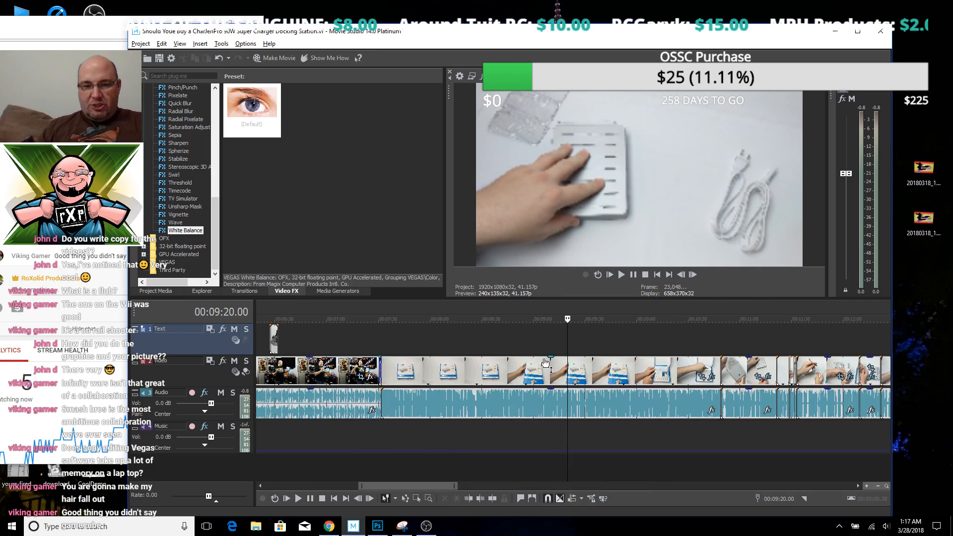
left_click(669, 426)
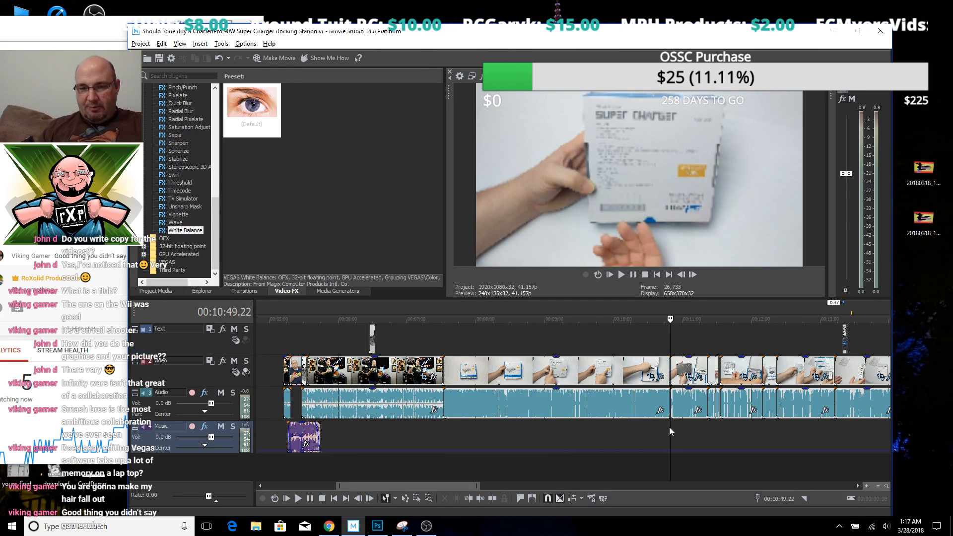
scroll(665, 422, "up", 7)
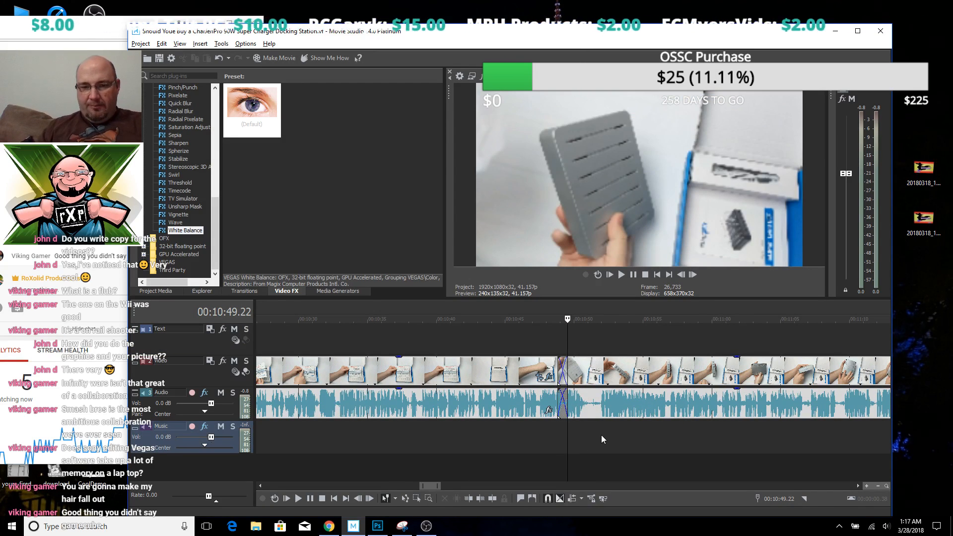
key("space")
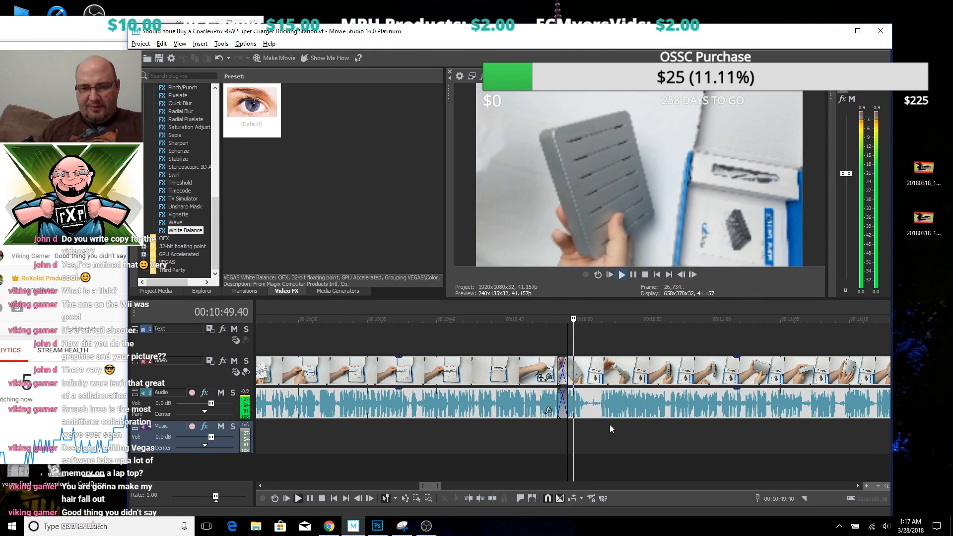
scroll(577, 422, "down", 3)
scroll(583, 419, "down", 3)
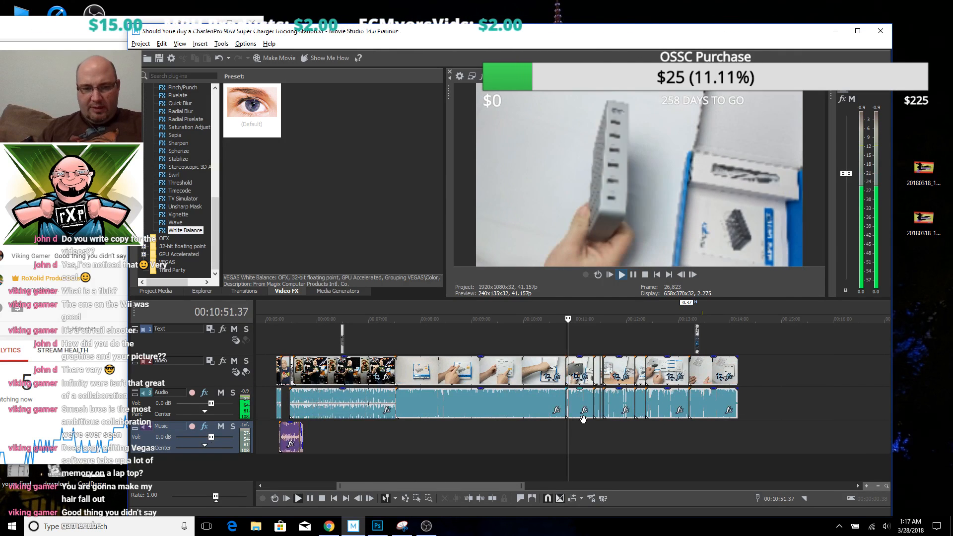
key("space")
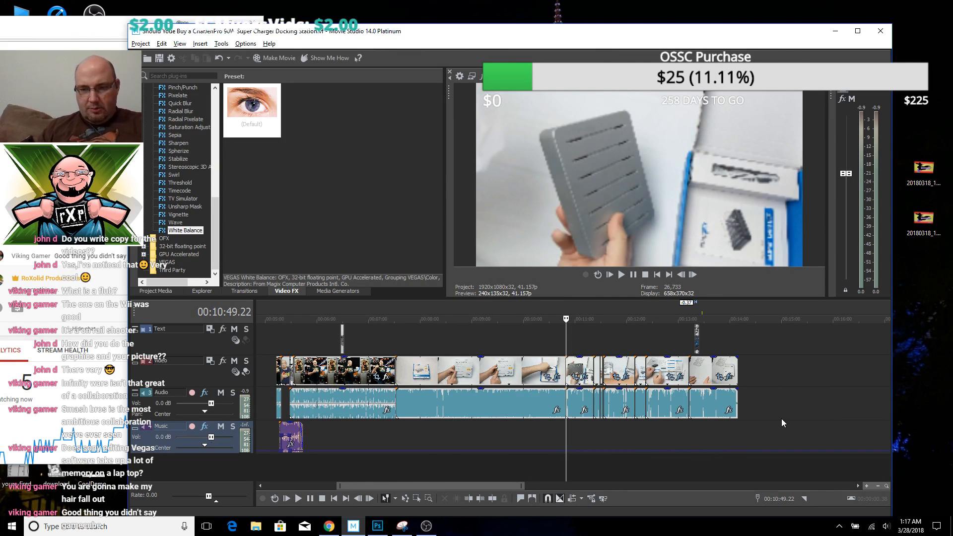
Mark the range 00:21:01.09 to 00:24:37.20 in the separate presenter footage and check the stream chat in the browser
scroll(786, 416, "down", 3)
left_click(558, 425)
scroll(558, 424, "up", 5)
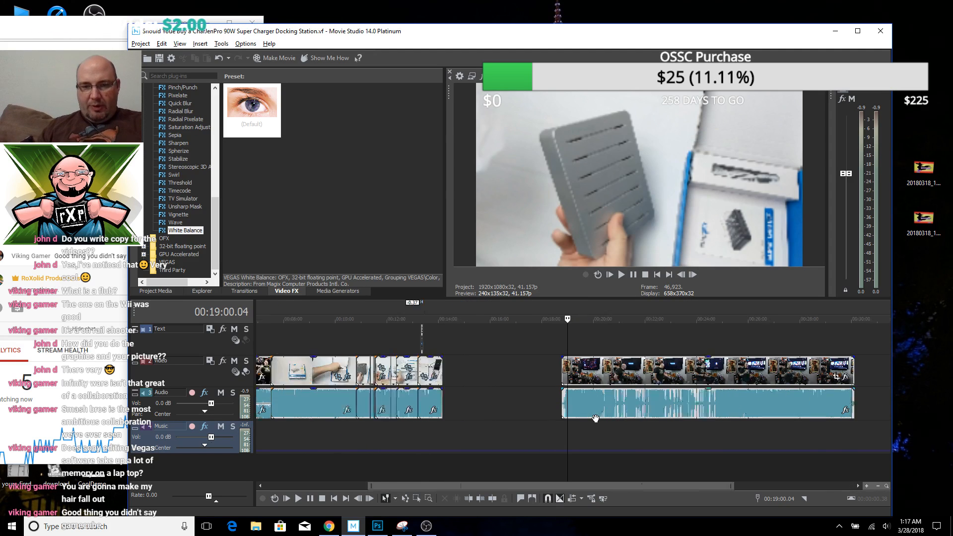
scroll(728, 435, "down", 3)
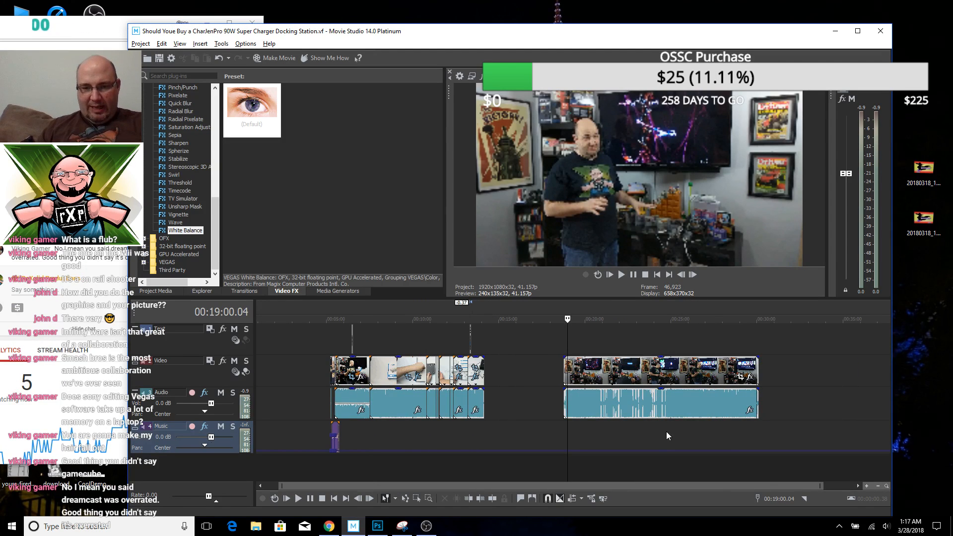
left_click_drag(602, 431, 665, 428)
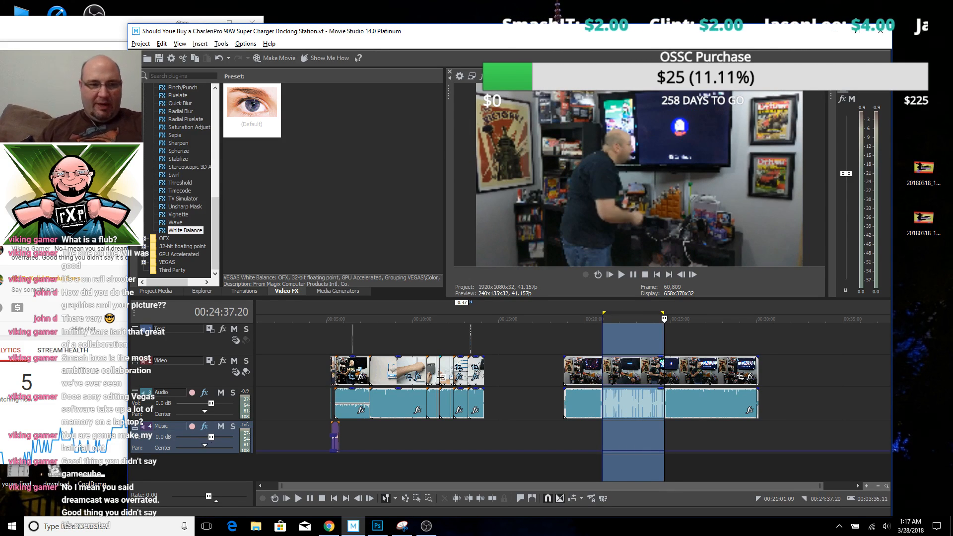
left_click(98, 46)
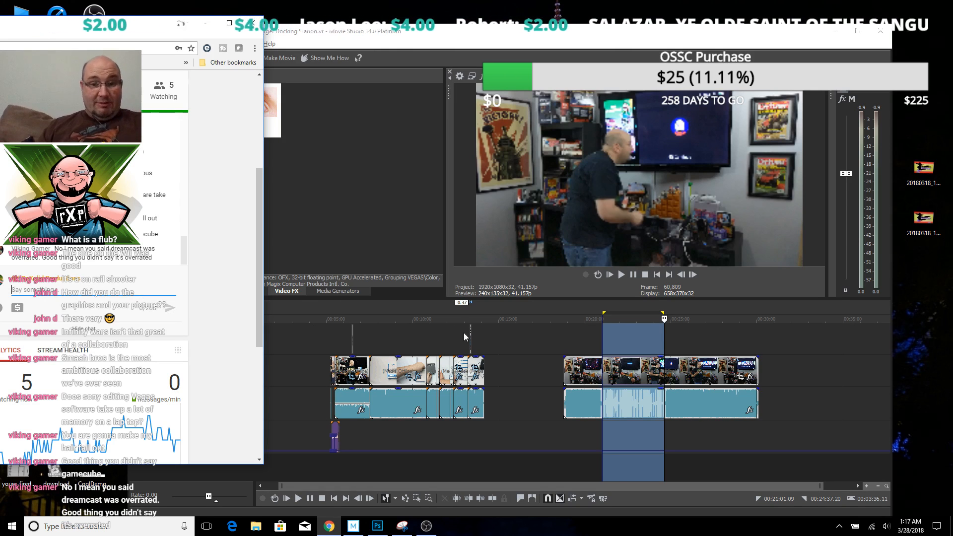
Back in Movie Studio, move the presenter footage earlier to meet the end of the docking station footage at about 00:14:08
left_click(580, 373)
left_click_drag(567, 367, 495, 367)
left_click(485, 347)
scroll(676, 382, "up", 6)
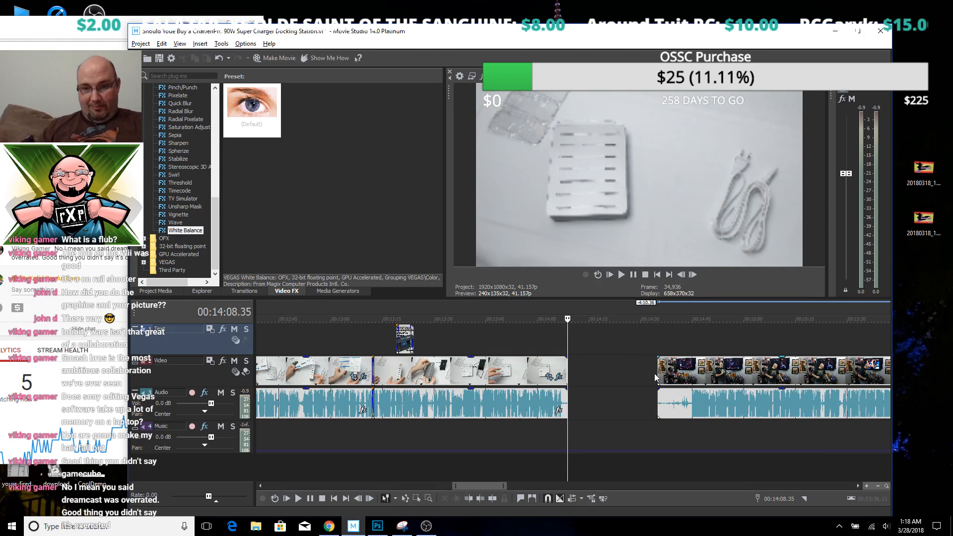
left_click(659, 372)
left_click_drag(659, 373, 585, 378)
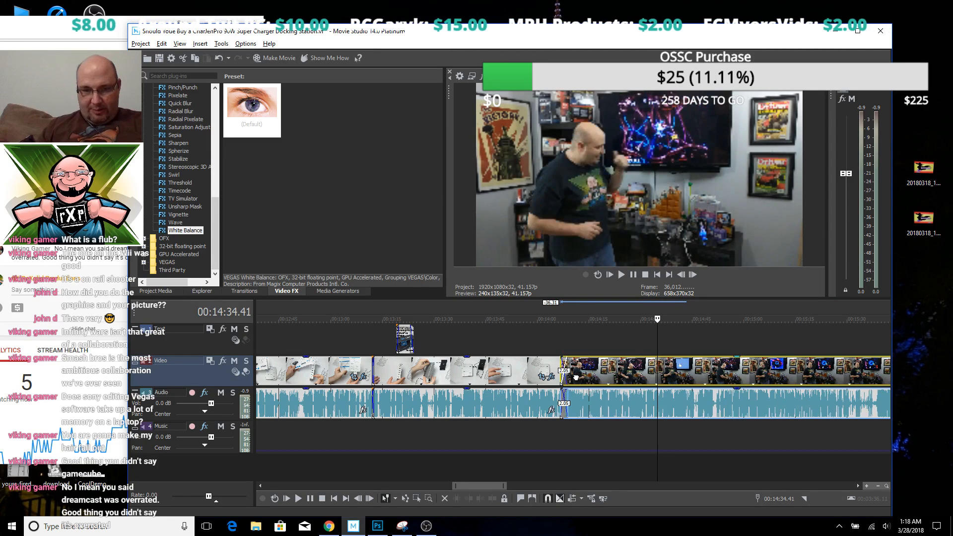
Delete the footage from 00:14:08.00 to 00:14:09.36 and slide the presenter clip earlier to overlap the preceding clip with a 1.00 crossfade
left_click(564, 348)
scroll(564, 347, "up", 5)
left_click_drag(546, 344, 595, 350)
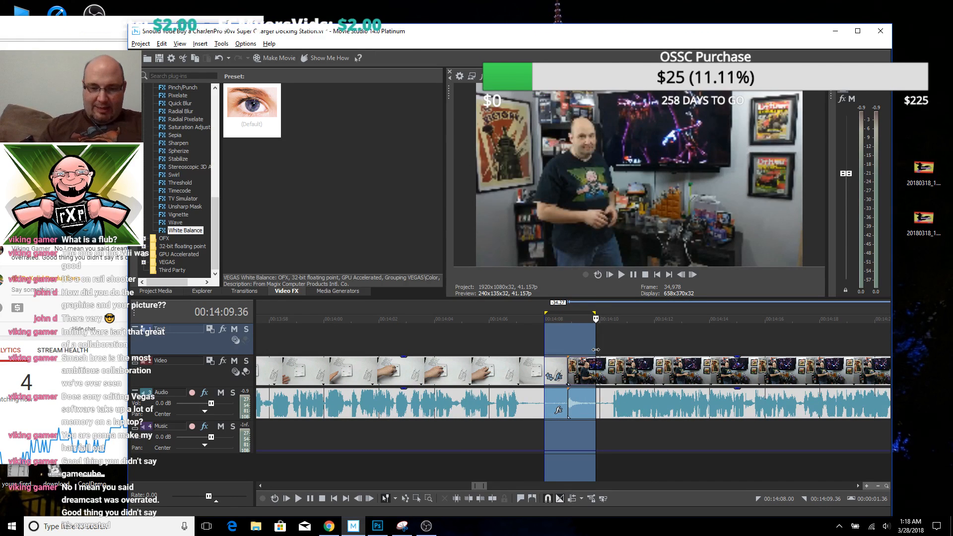
key("Delete")
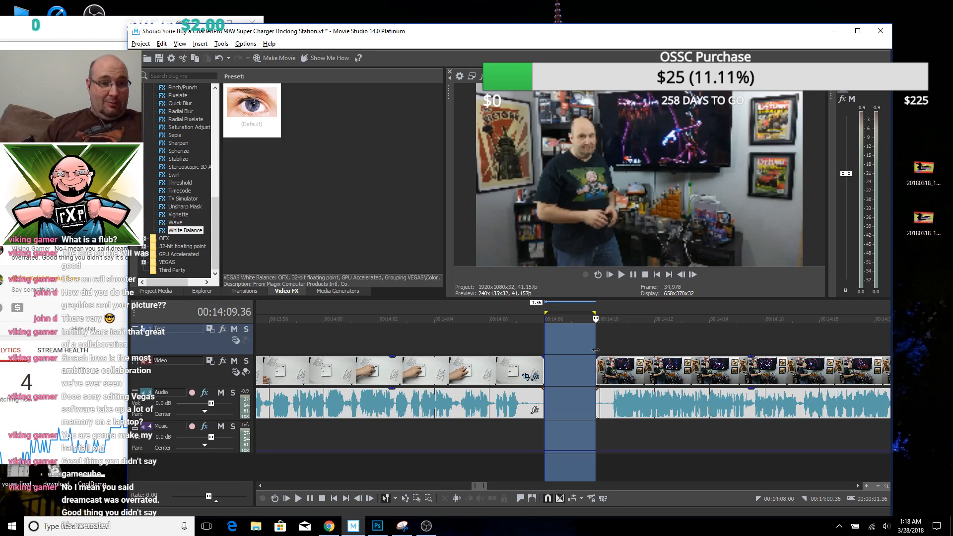
left_click_drag(660, 404, 604, 408)
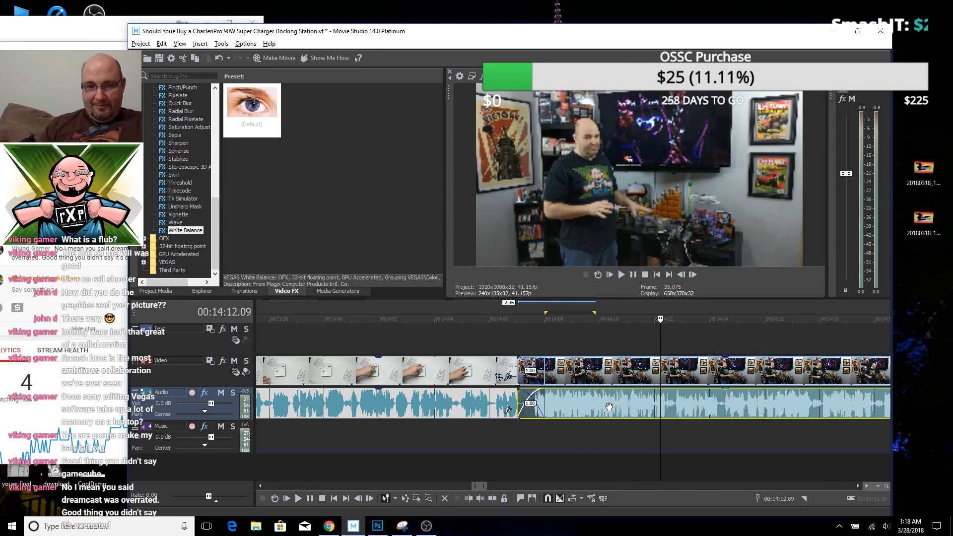
Play the new crossfade from 00:14:06.19 to 00:14:12.28, then read the stream chat in the browser and return to Movie Studio
left_click(501, 338)
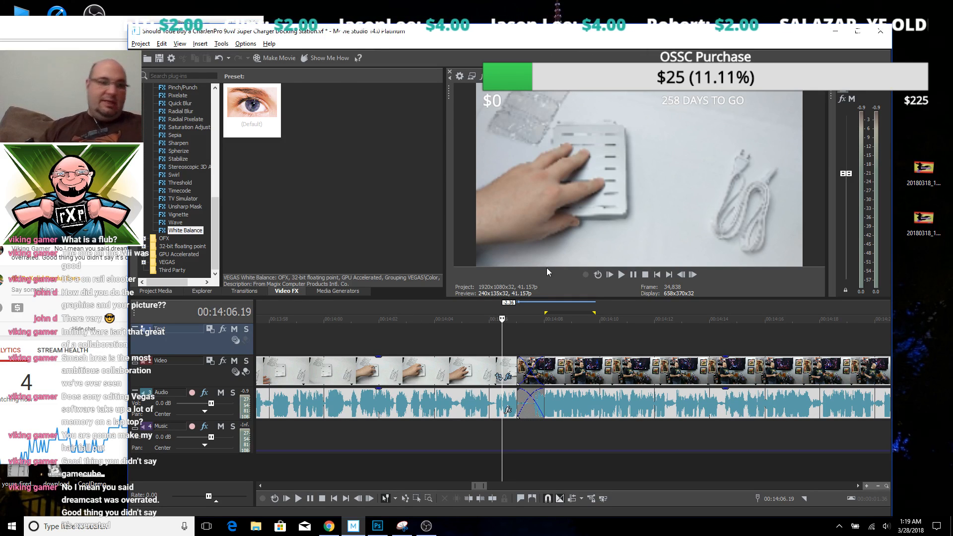
key("space")
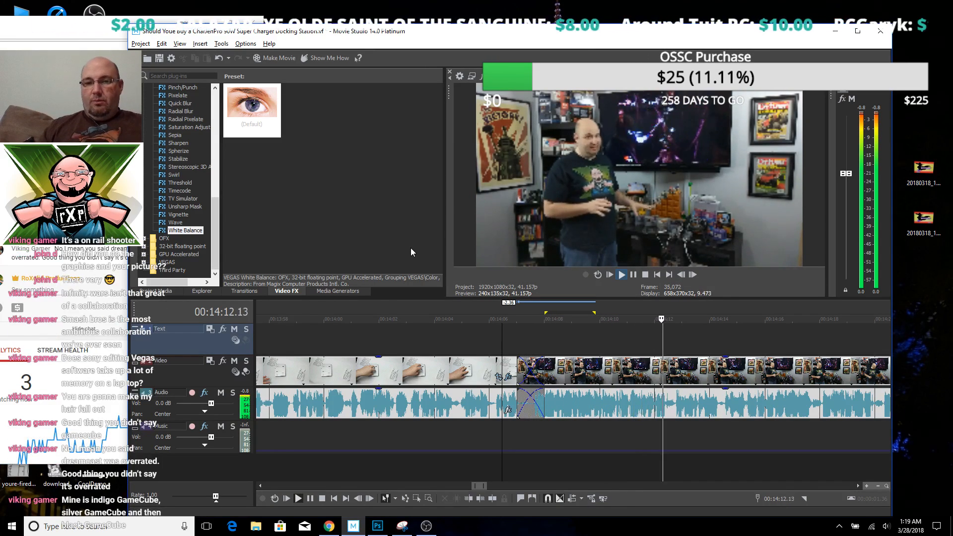
key("Return")
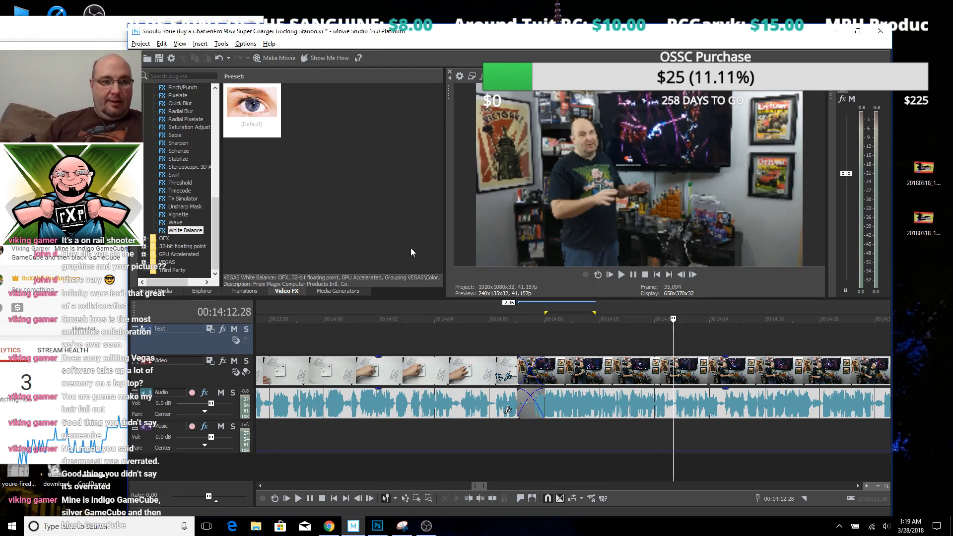
left_click(69, 32)
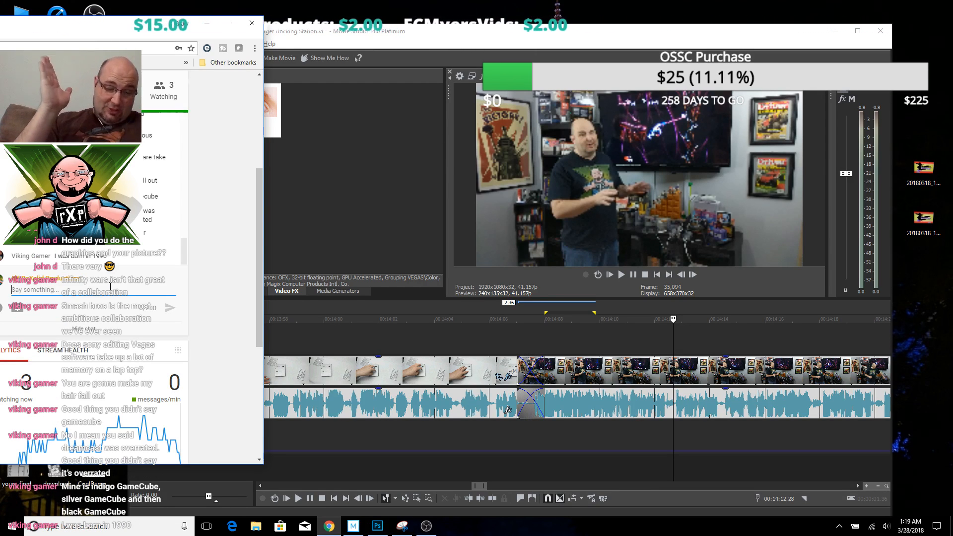
left_click(471, 43)
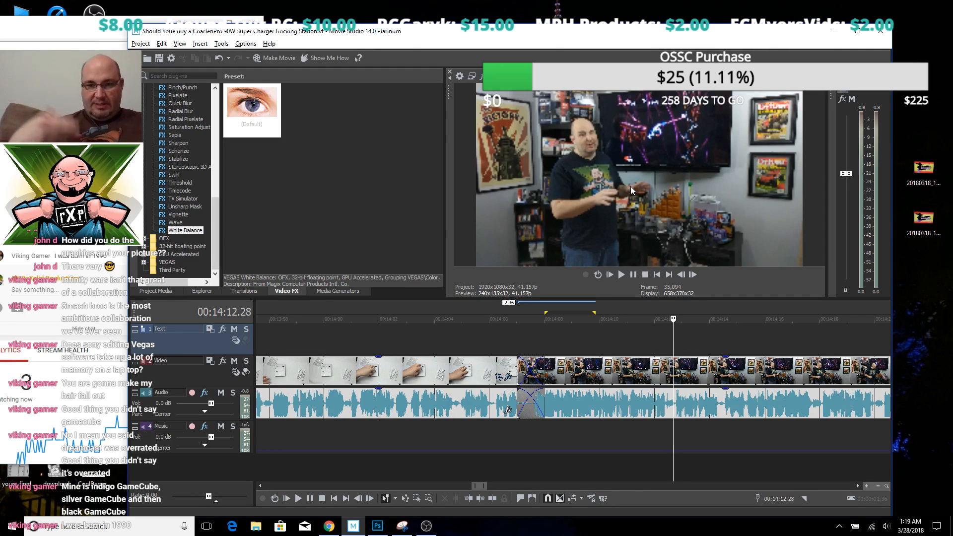
Review the presenter footage from 00:14:12.28 and pause at 00:14:38.23
key("space")
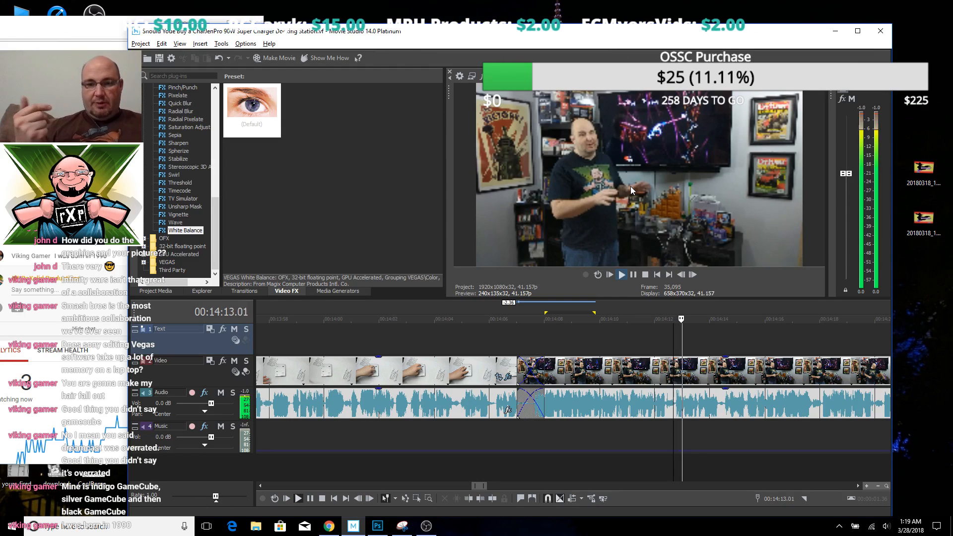
scroll(645, 306, "down", 5)
scroll(663, 350, "down", 3)
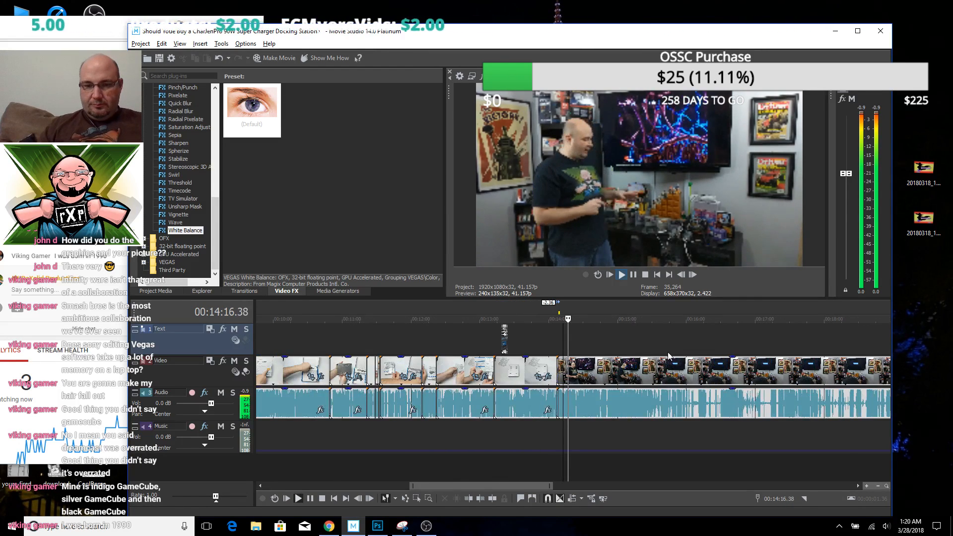
scroll(700, 362, "up", 2)
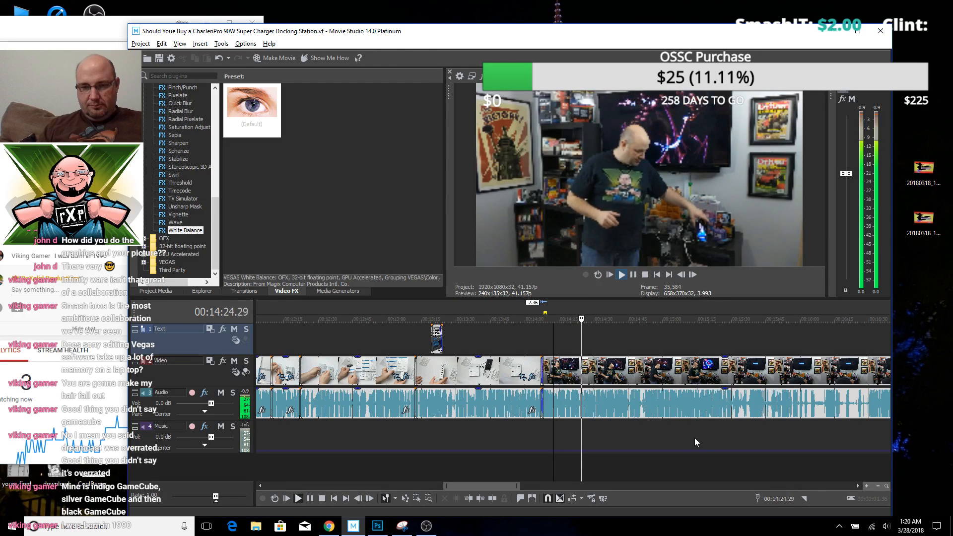
scroll(651, 419, "down", 1)
scroll(652, 416, "down", 1)
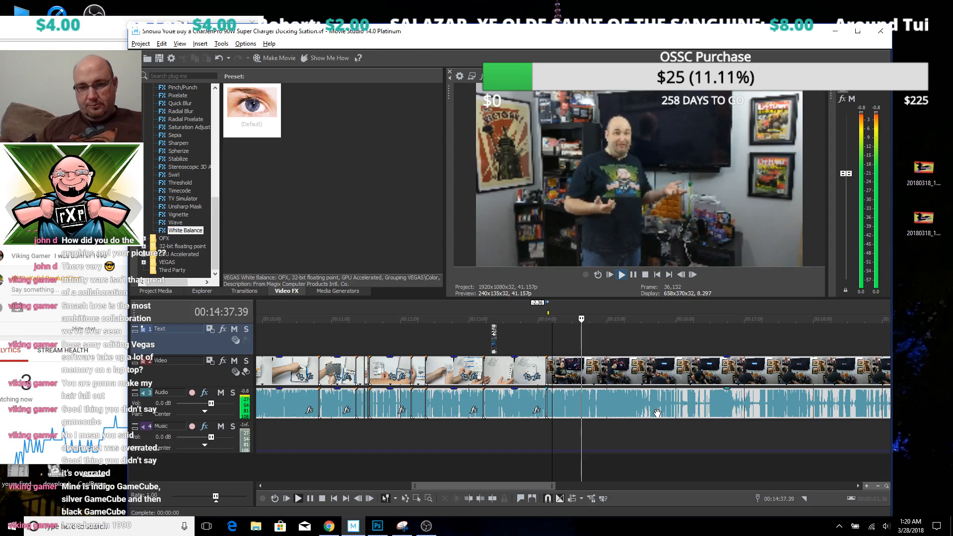
key("Return")
scroll(714, 365, "up", 10)
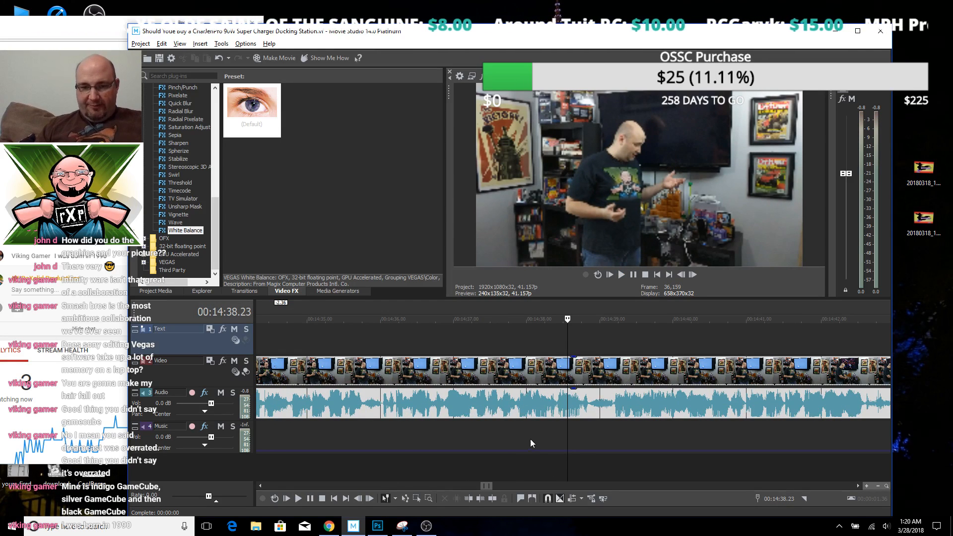
Cut the presenter footage at about 00:14:35.36 and slide the following part earlier into a 0.01 crossfade
left_click(372, 425)
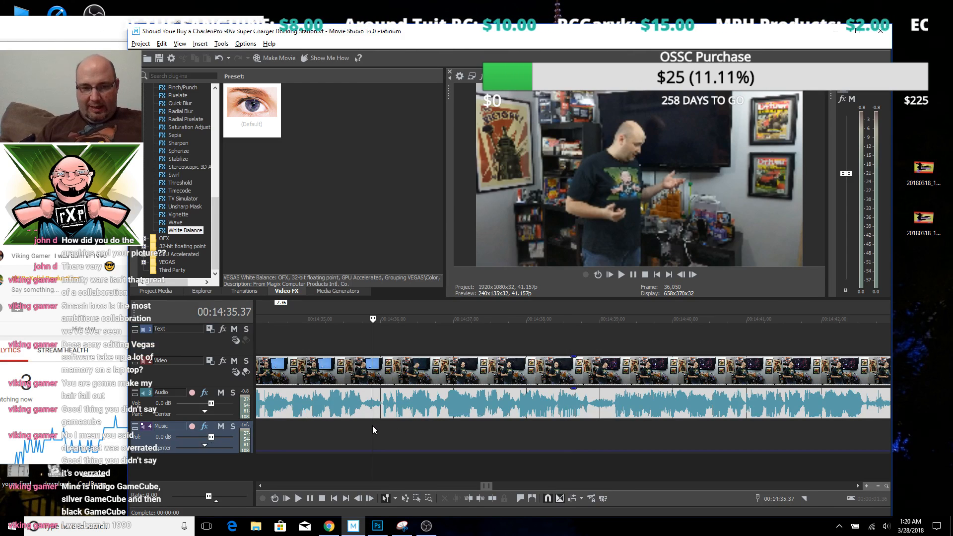
key("shift+Left")
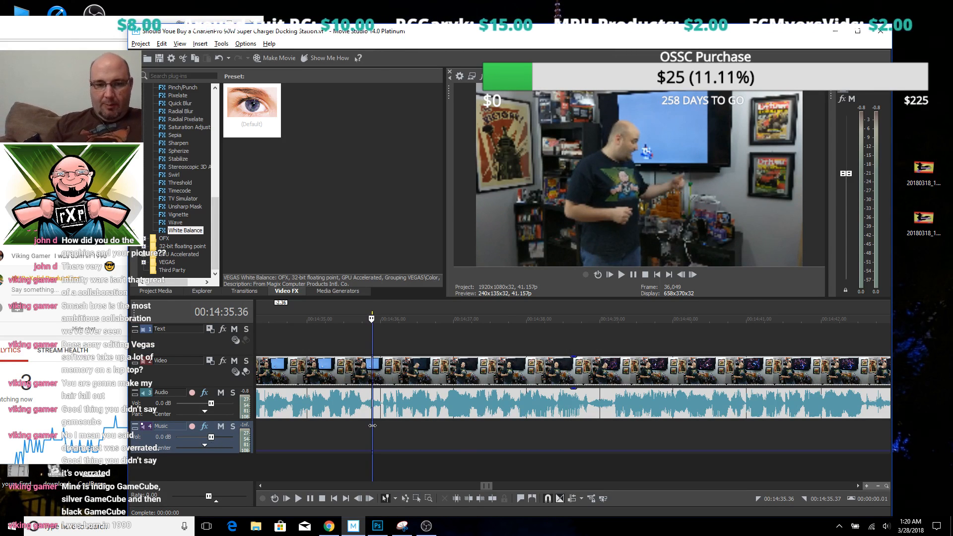
scroll(341, 373, "up", 8)
left_click_drag(746, 325, 576, 366)
left_click(577, 352)
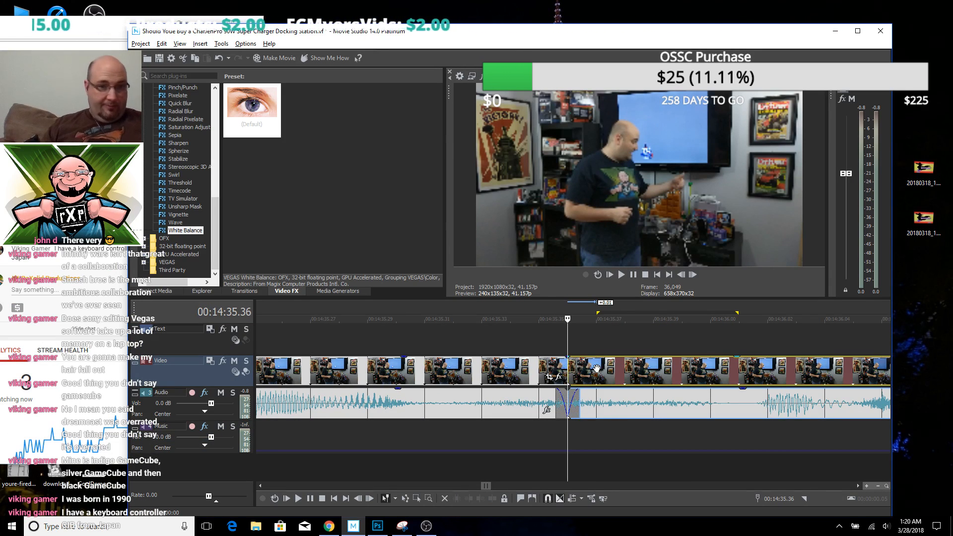
left_click_drag(557, 368, 539, 369)
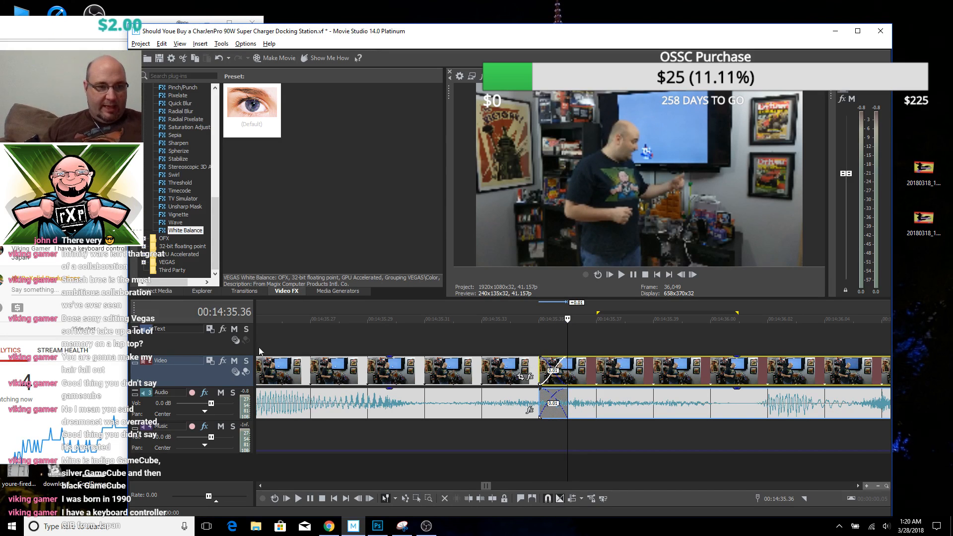
Check the stream chat in the browser, then play the presenter footage after the new cut and pause at 00:14:38.37
left_click(73, 37)
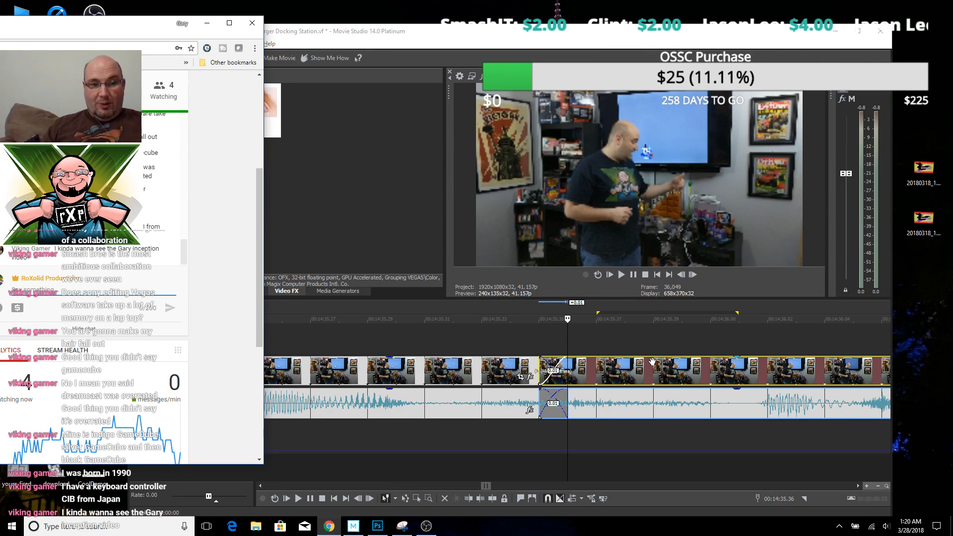
scroll(651, 365, "down", 2)
scroll(640, 445, "down", 4)
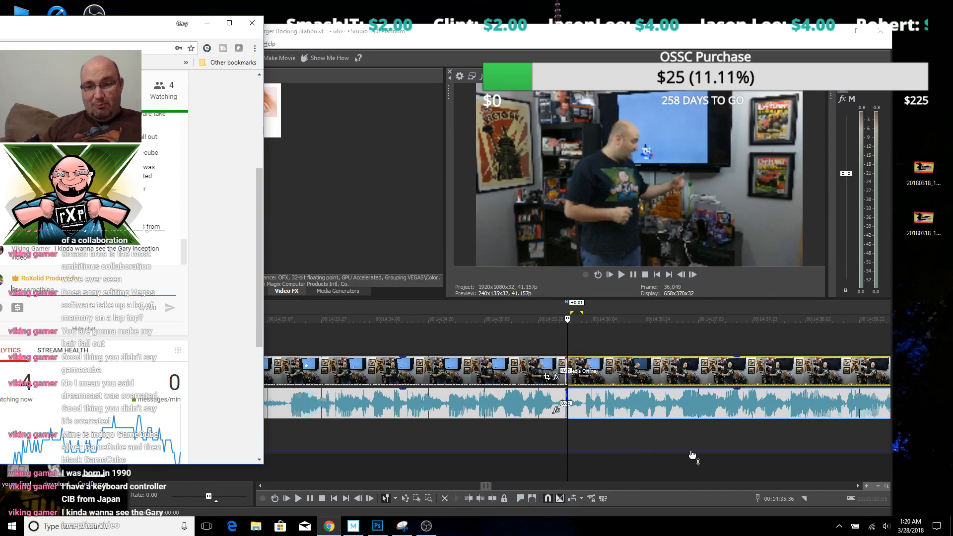
left_click(675, 437)
key("space")
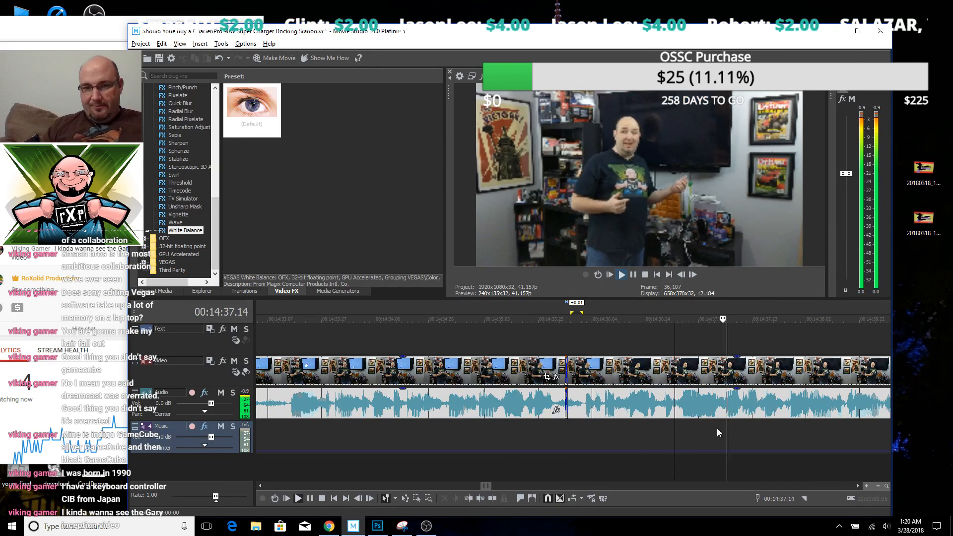
scroll(734, 436, "down", 3)
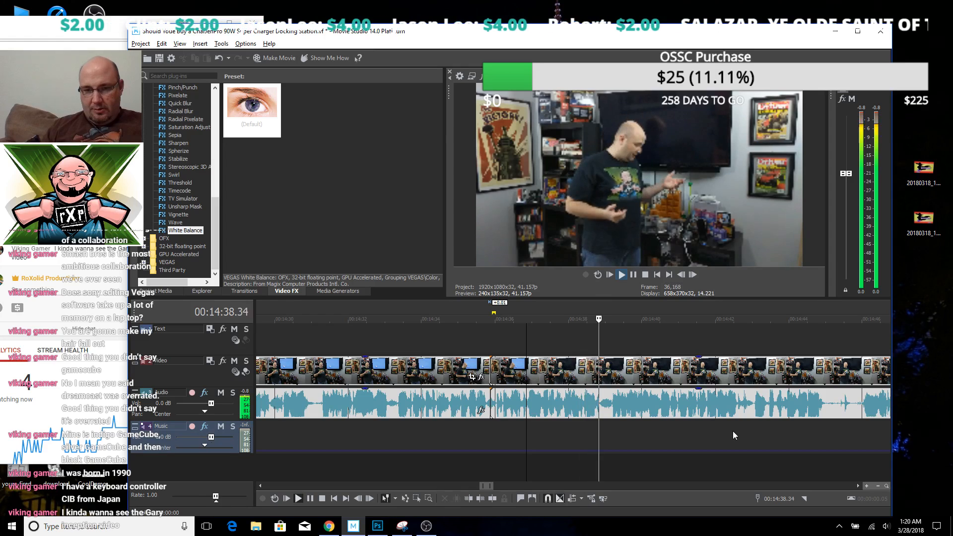
scroll(602, 430, "up", 5)
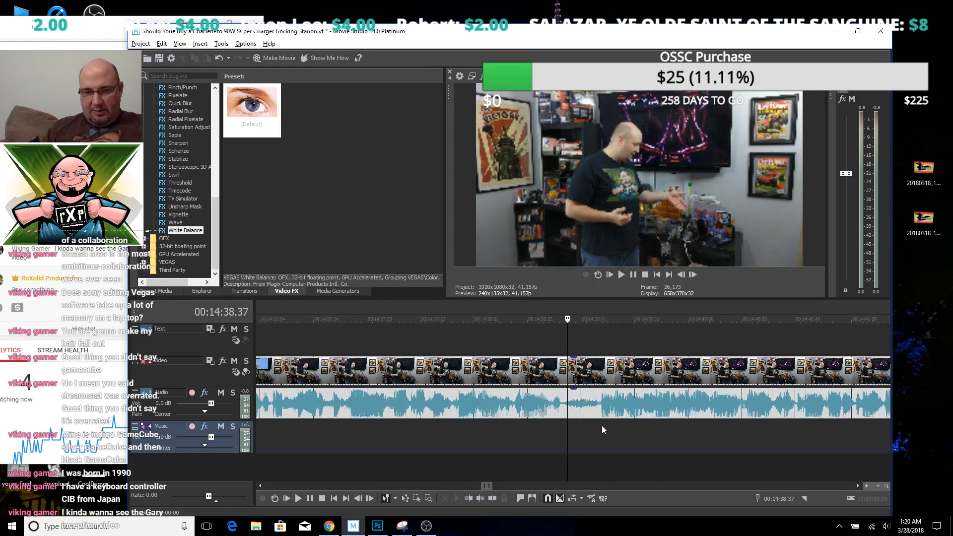
Cut the presenter footage at 00:14:38.38 and extend the preceding part over the following one to make a 0.01 crossfade
key("shift+Right")
key("s")
scroll(601, 429, "up", 5)
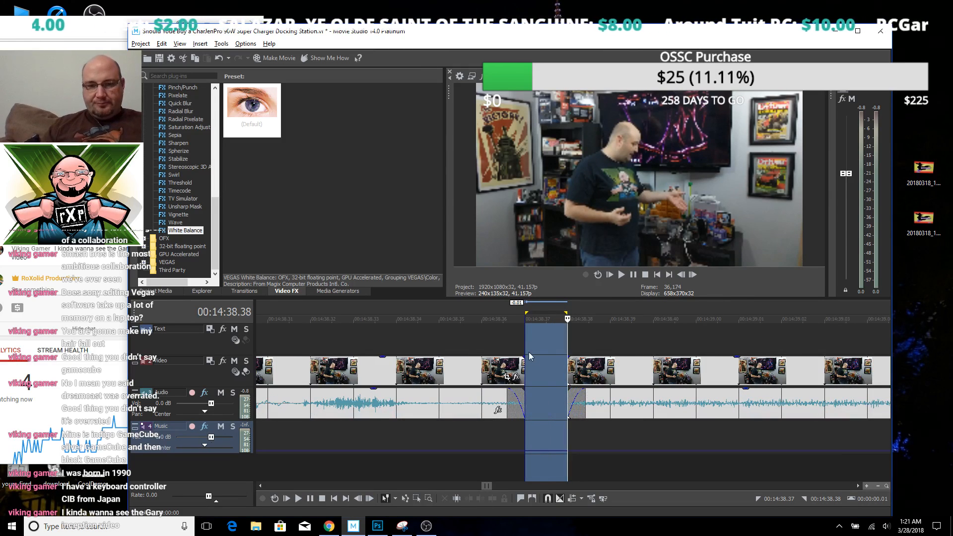
left_click_drag(524, 366, 589, 369)
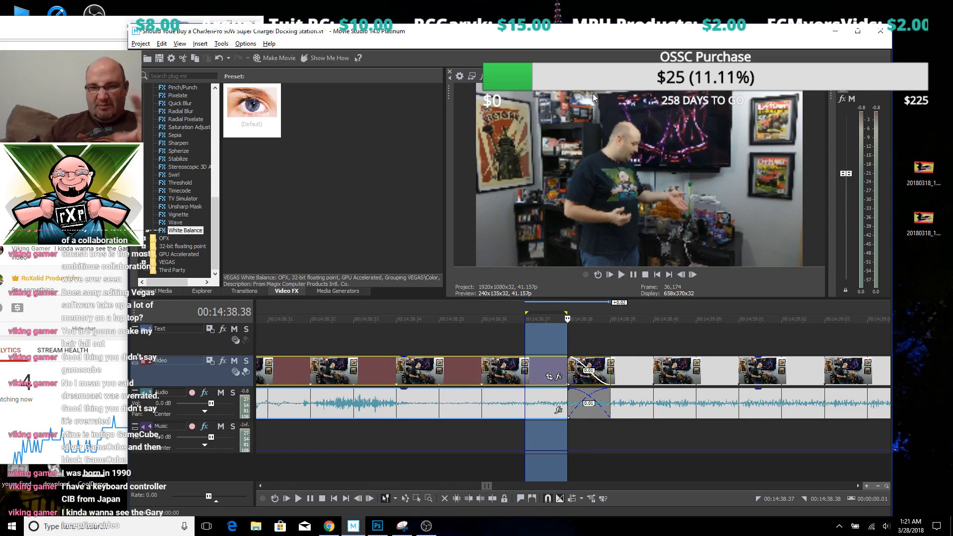
Set the video preview quality to Preview (Quarter)
right_click(511, 91)
mouse_move(537, 103)
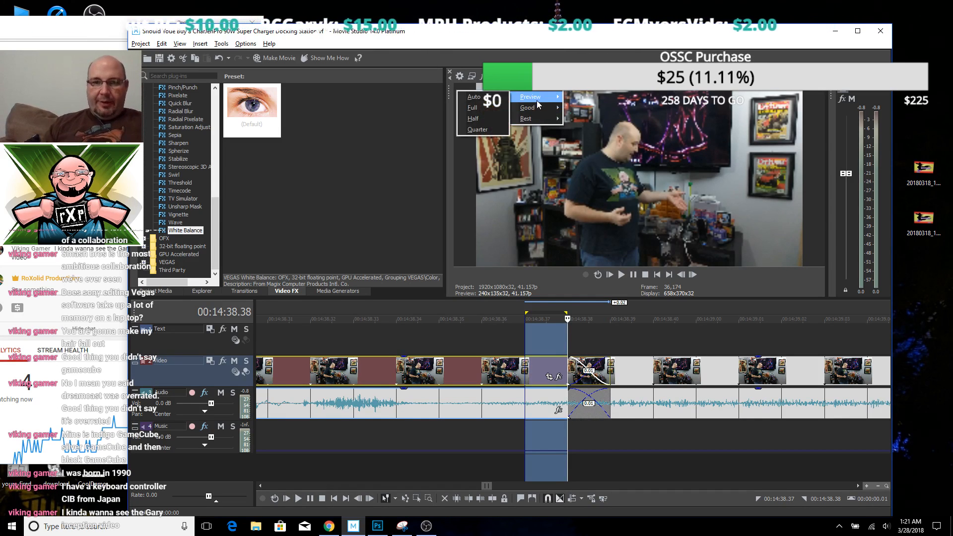
left_click(477, 130)
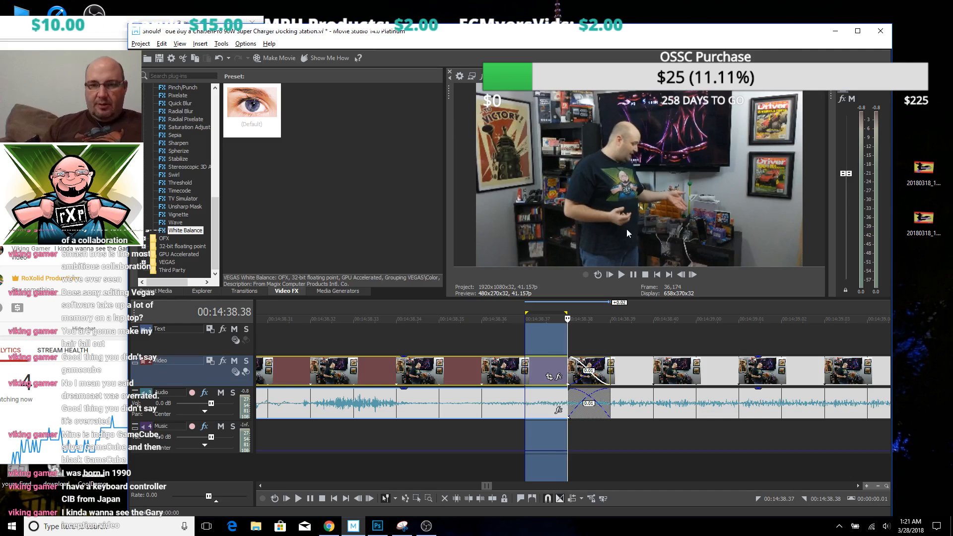
Place the playhead at 00:14:38.36 and open Event Pan/Crop for the presenter clip before the new crossfade, moving its window clear of the timeline
left_click(483, 375)
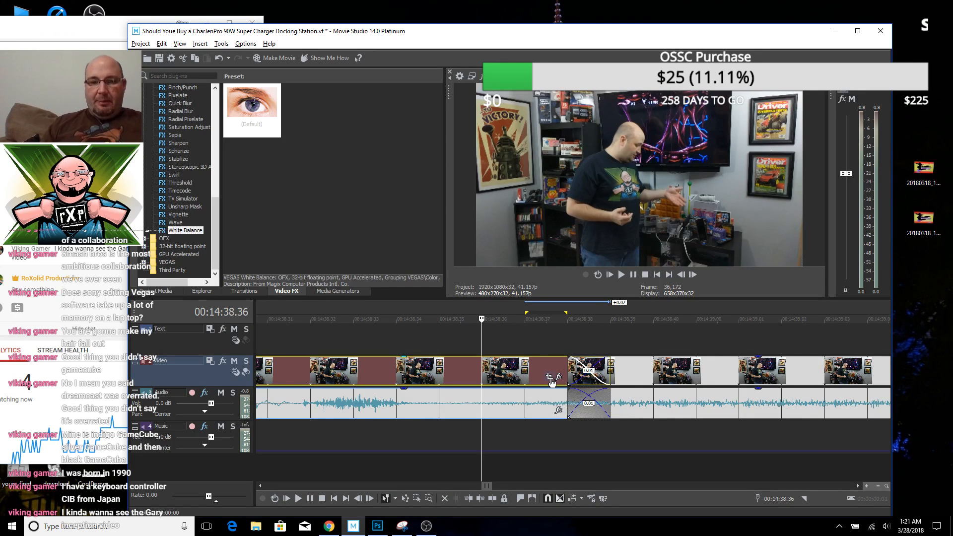
left_click(550, 379)
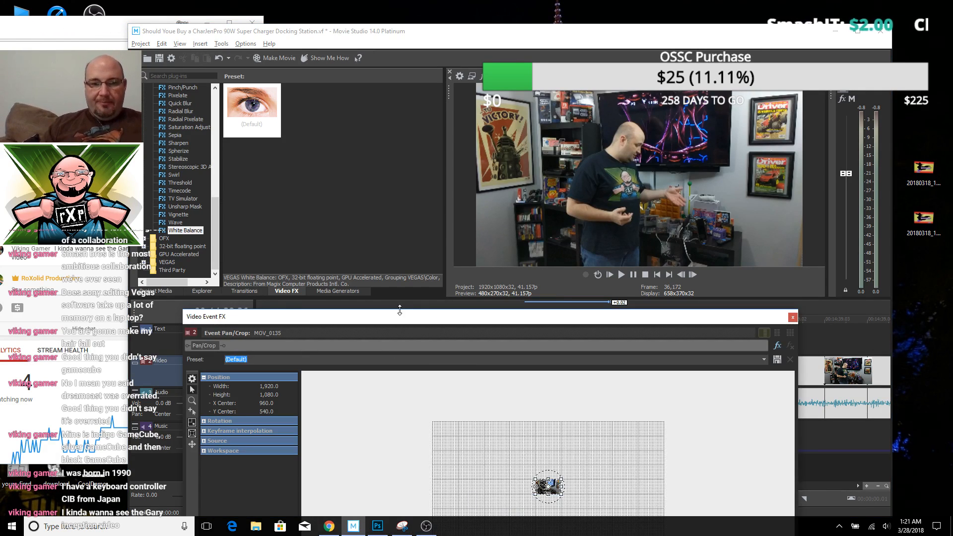
left_click_drag(398, 313, 306, 83)
scroll(536, 231, "up", 5)
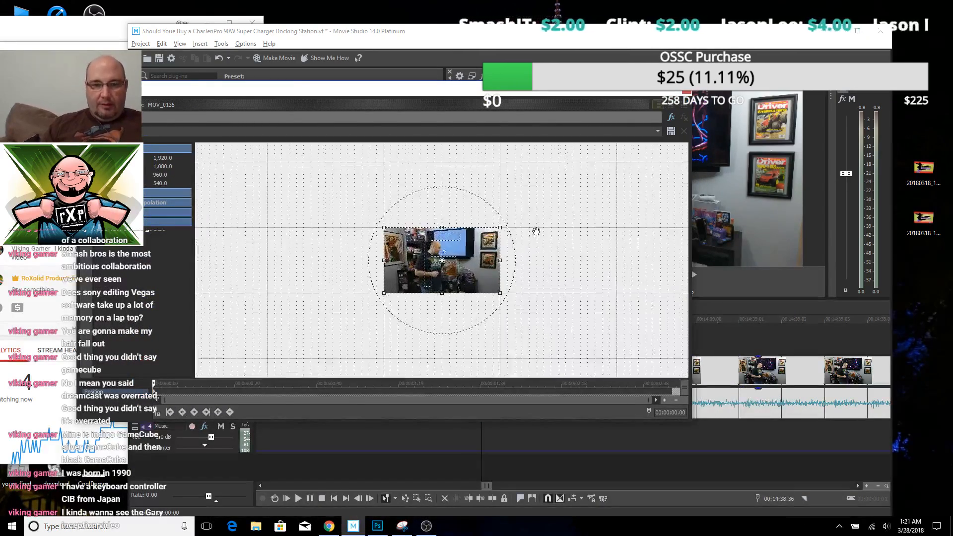
scroll(536, 231, "up", 4)
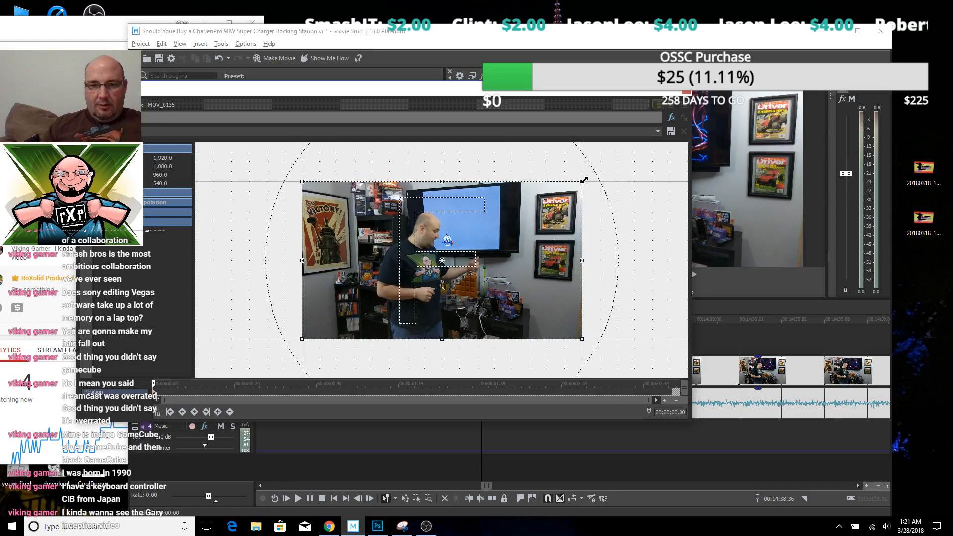
Crop the clip's frame to about 571 × 321 pixels around the docking station on the desk
left_click_drag(584, 180, 515, 287)
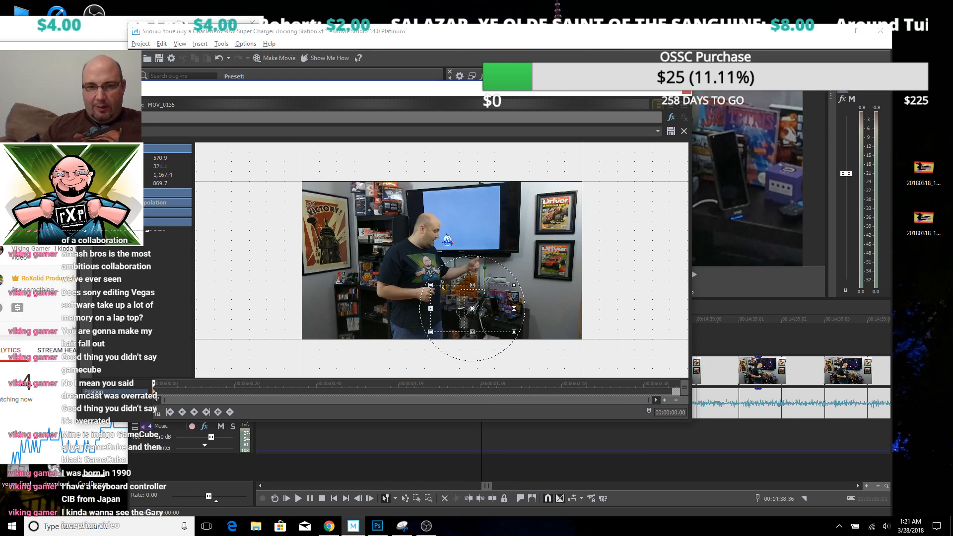
left_click_drag(531, 86, 353, 46)
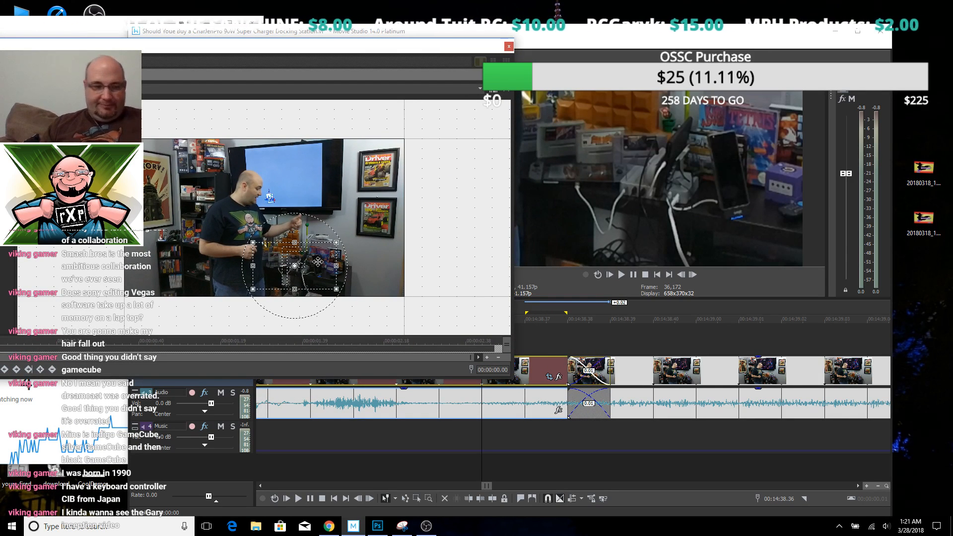
left_click_drag(320, 266, 314, 256)
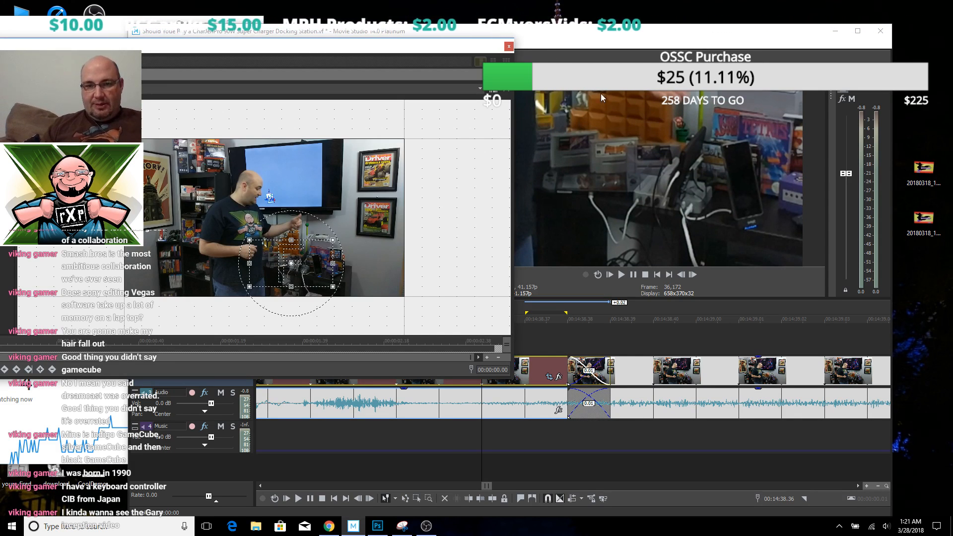
left_click(509, 46)
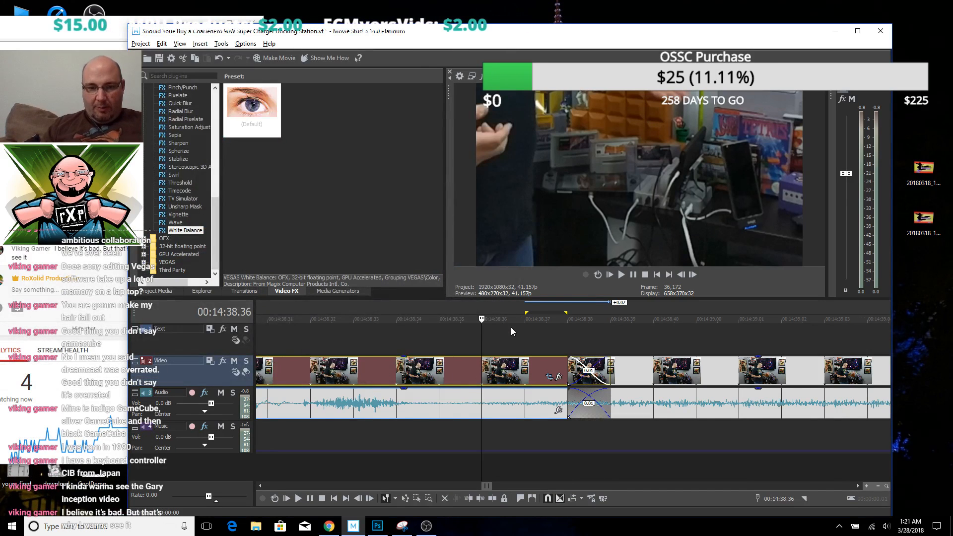
Play back the zoomed-in clip from its start at 00:14:35.36 through the cut that ends it
scroll(497, 342, "down", 10)
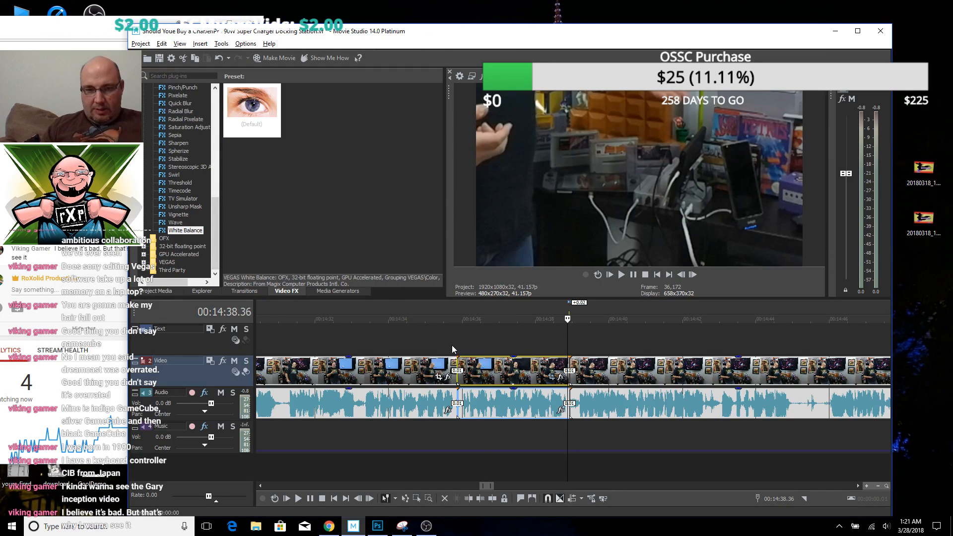
left_click(455, 344)
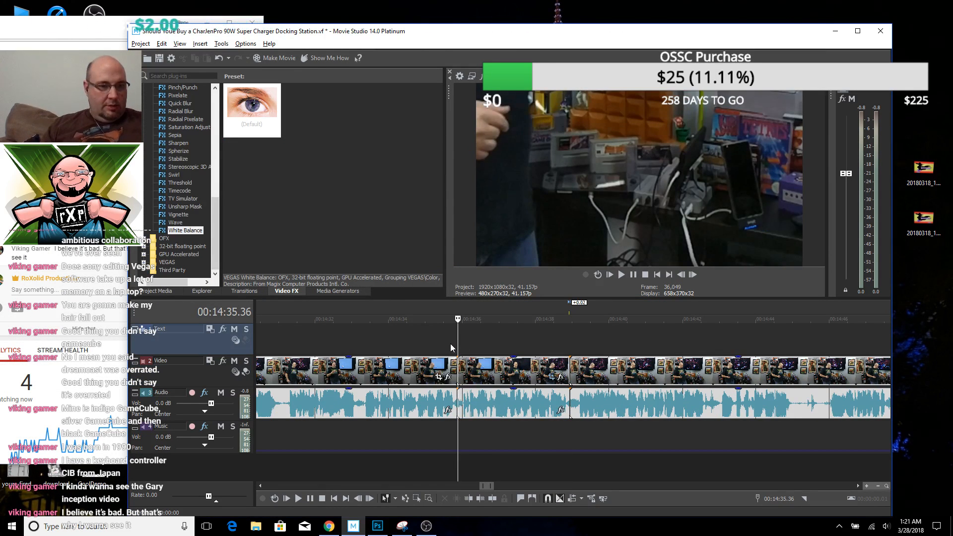
key("space")
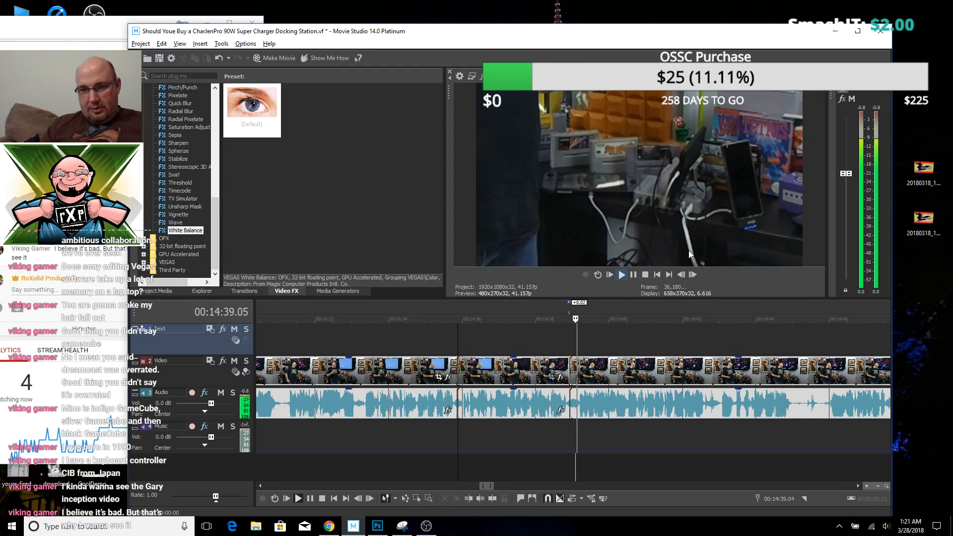
key("space")
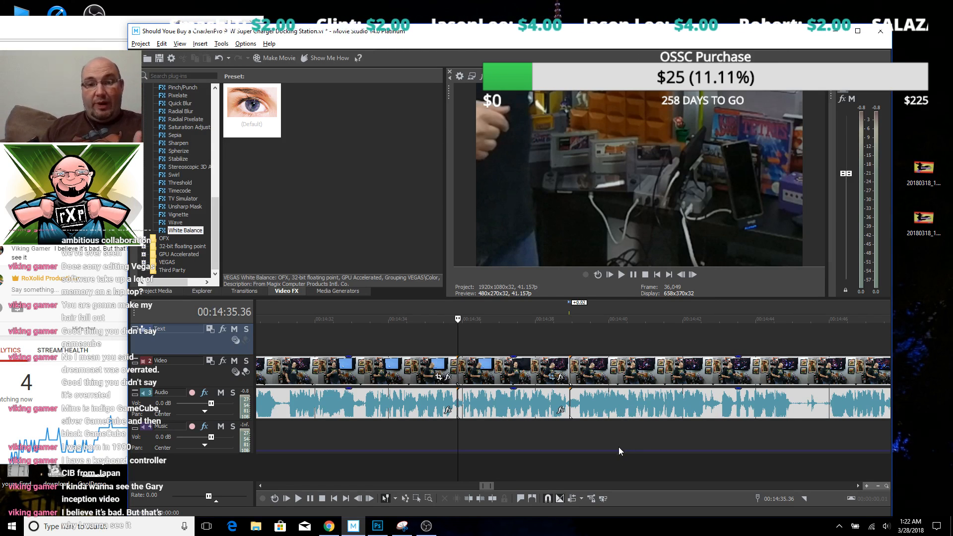
key("space")
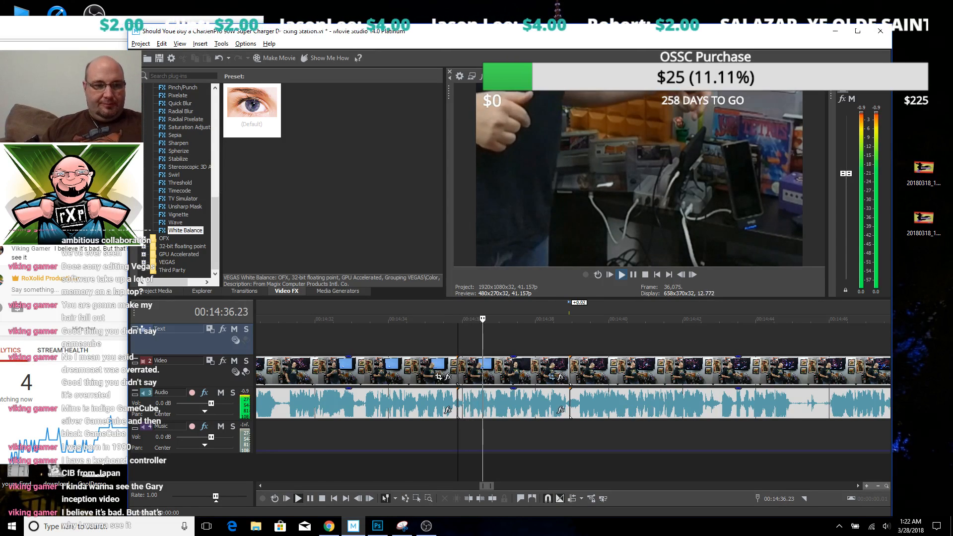
Save the project and stop the playback
left_click(106, 288)
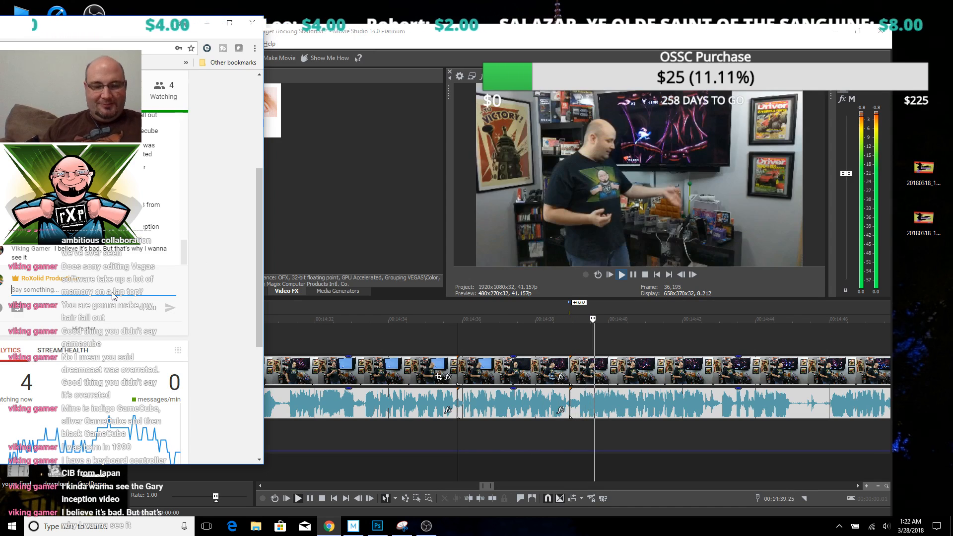
left_click(400, 38)
left_click(159, 58)
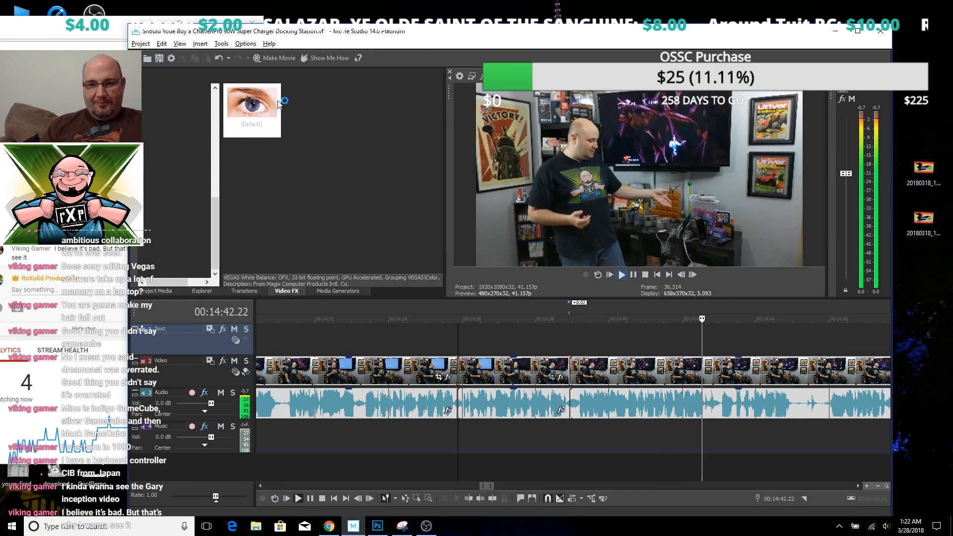
key("Return")
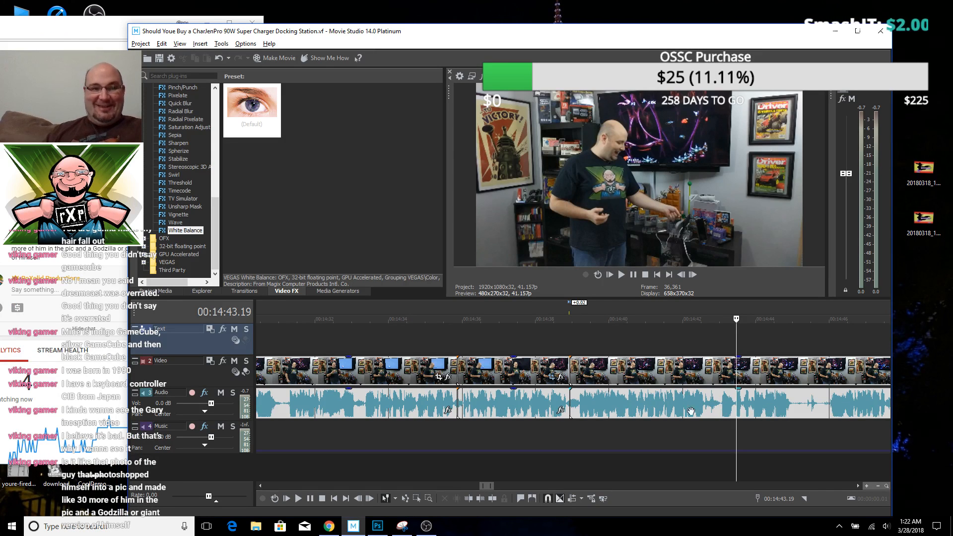
Check the live chat and play the footage onward from 00:14:43.19 to find the next place for a zoom
left_click(108, 289)
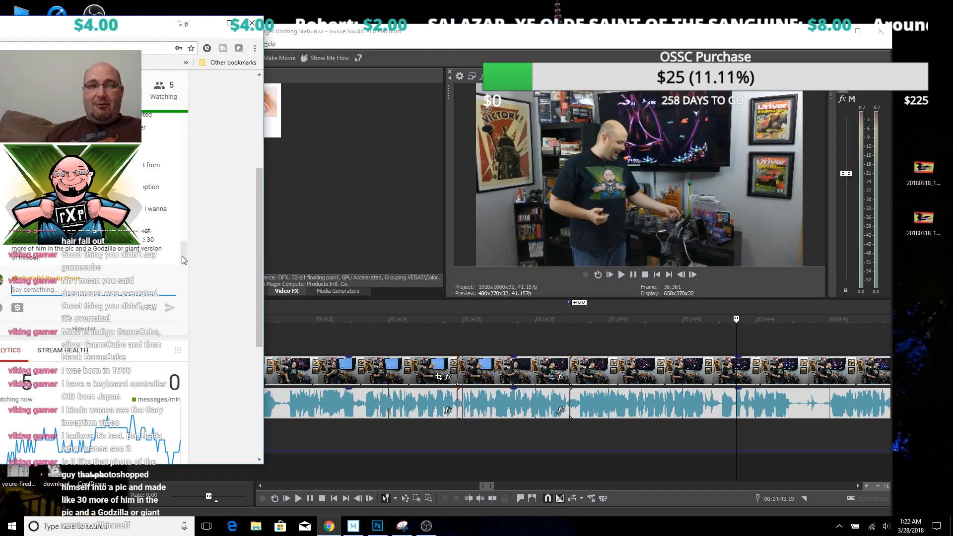
left_click(519, 338)
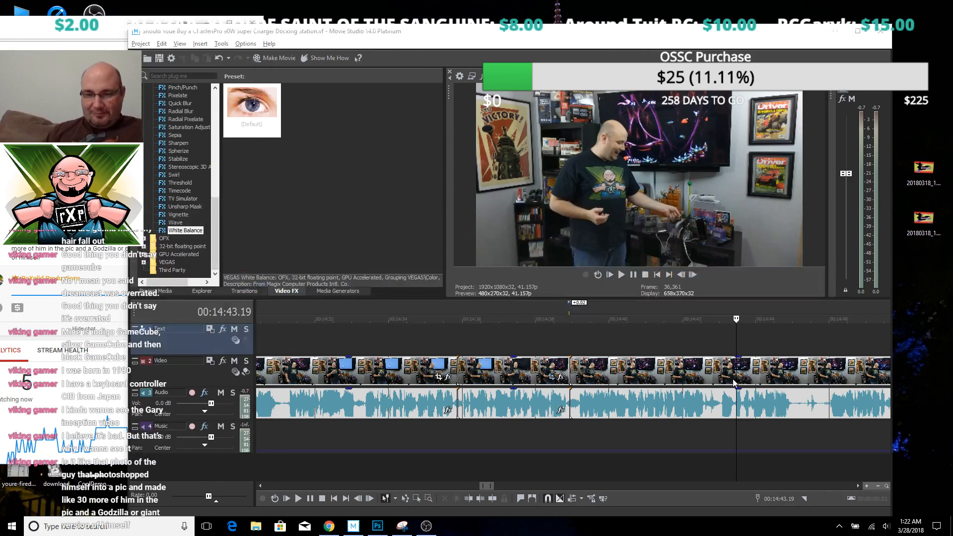
key("space")
scroll(730, 346, "down", 3)
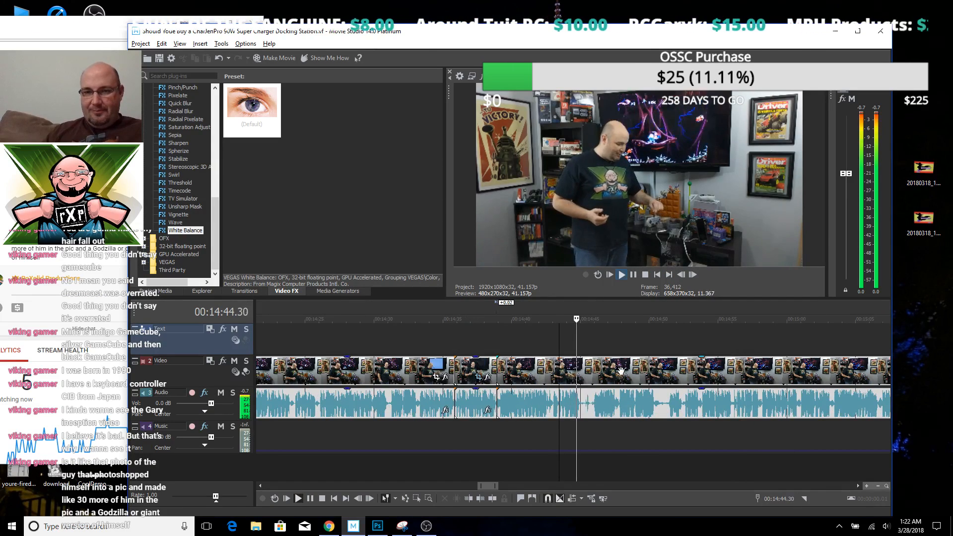
scroll(646, 368, "down", 2)
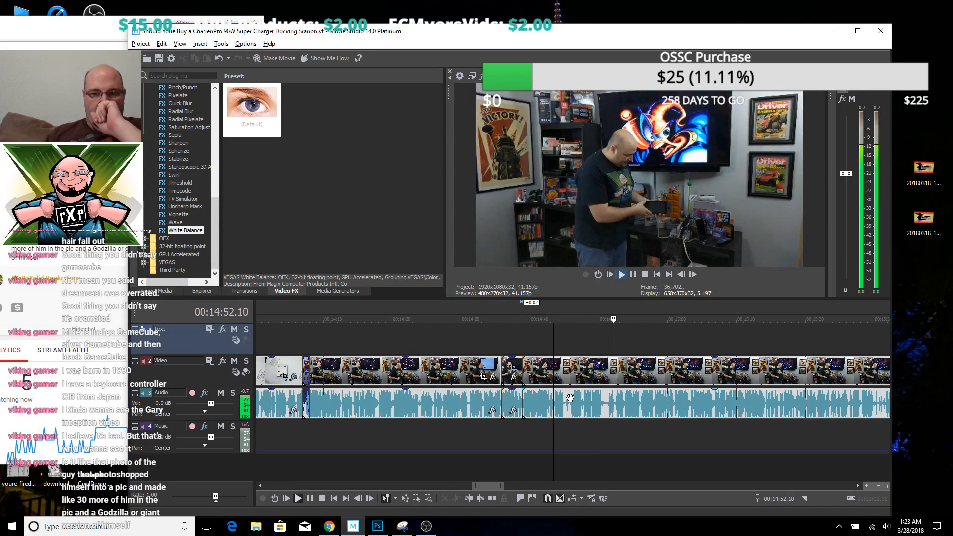
key("space")
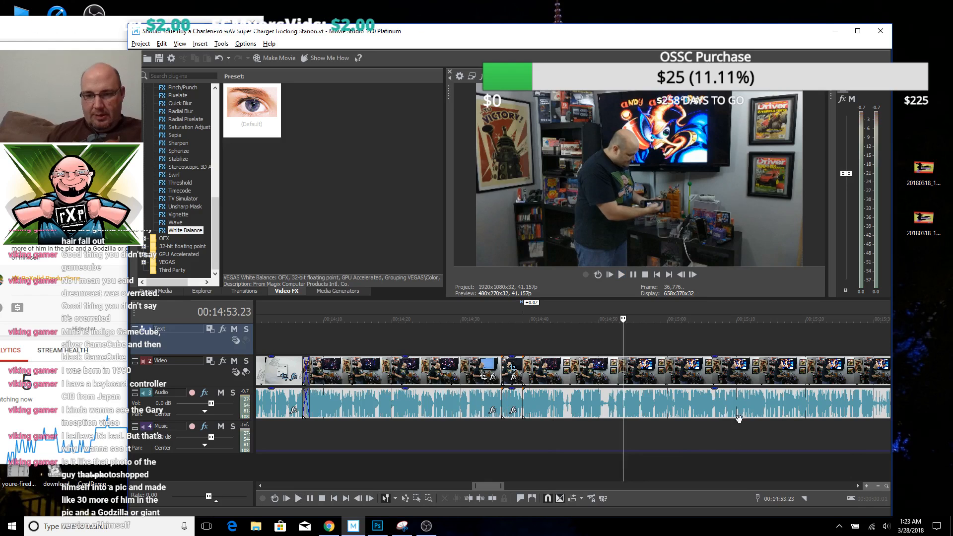
Split the footage at 00:14:51.14 and pull the later part back to make a short crossfade over the cut
left_click(603, 347)
scroll(603, 345, "up", 5)
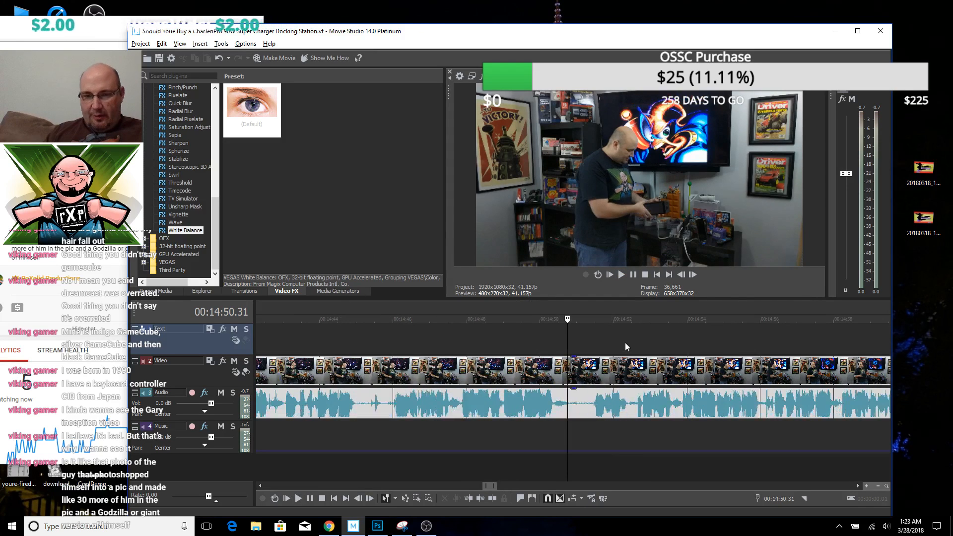
left_click(588, 347)
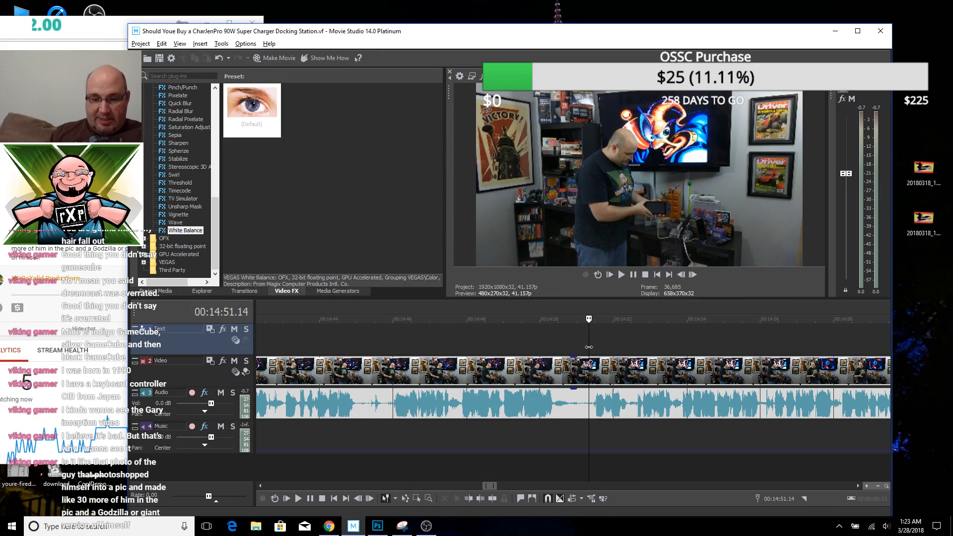
key("s")
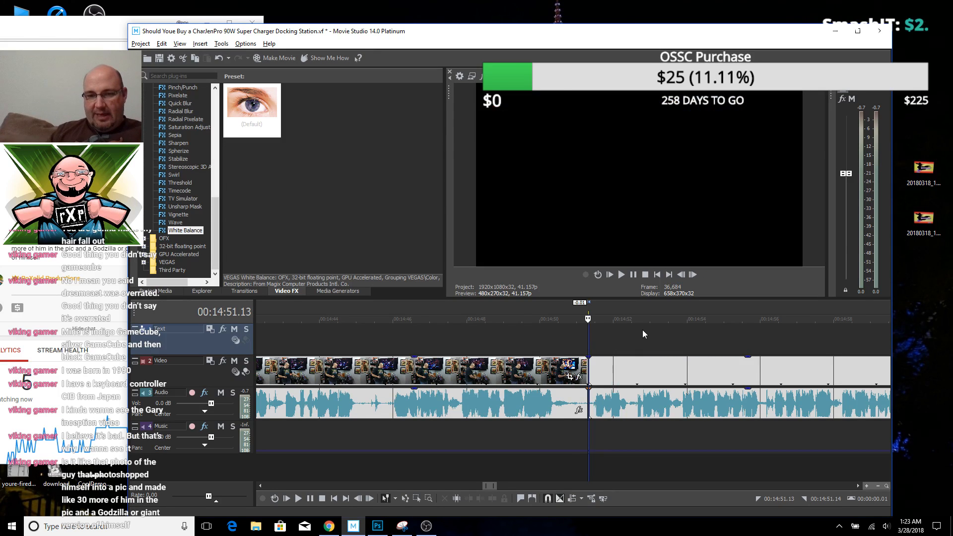
scroll(642, 330, "up", 8)
left_click_drag(589, 373, 568, 373)
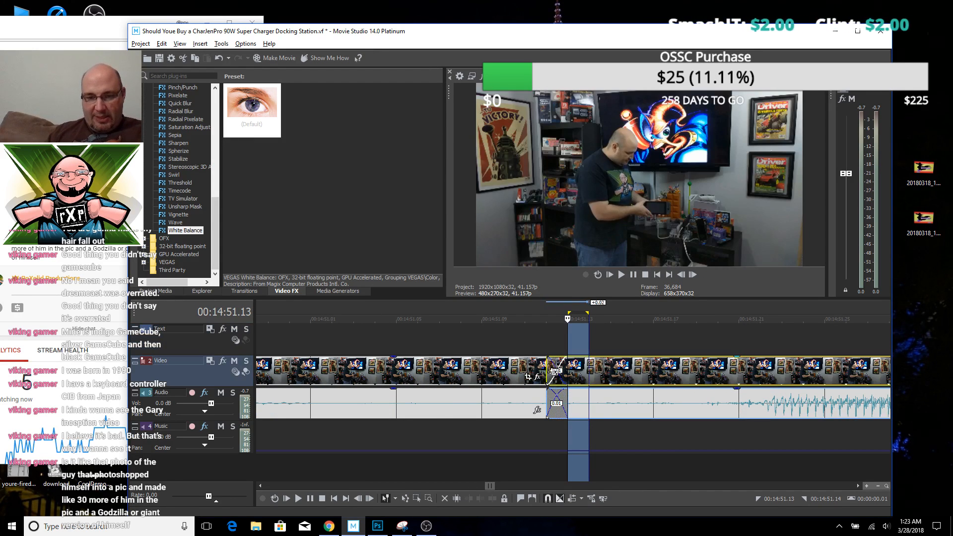
scroll(707, 371, "down", 5)
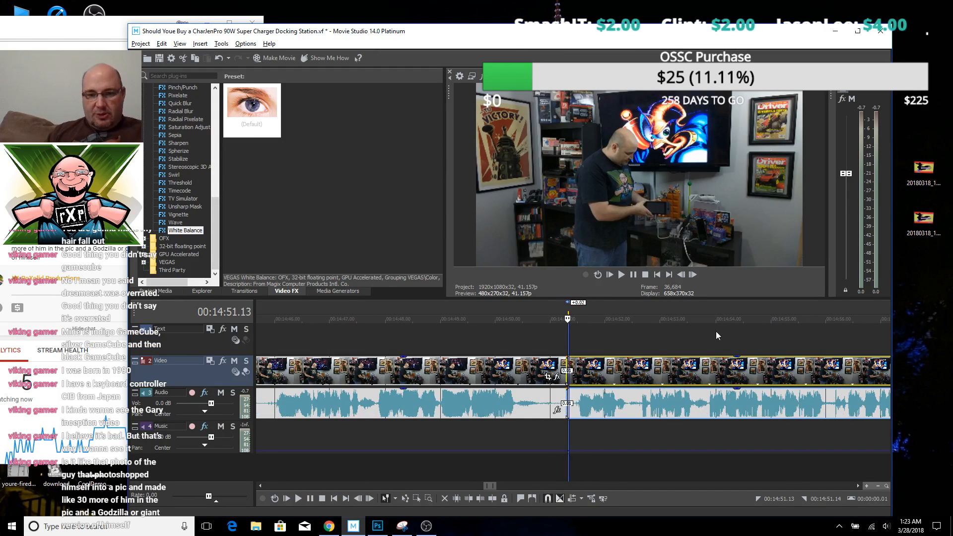
Split the footage shortly after 00:14:55.12, add a short crossfade at the cut and select the part before it
left_click(710, 345)
scroll(710, 344, "down", 3)
left_click(593, 350)
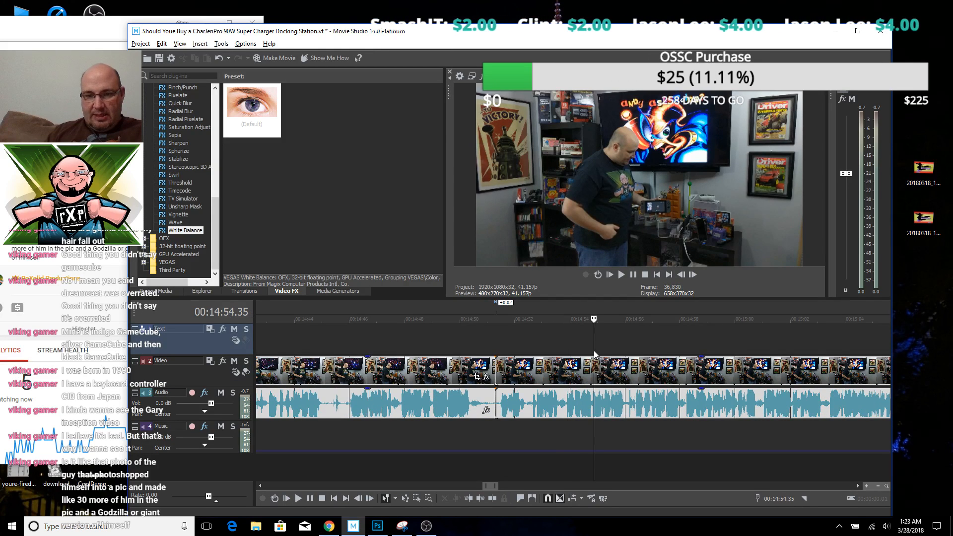
left_click(626, 356)
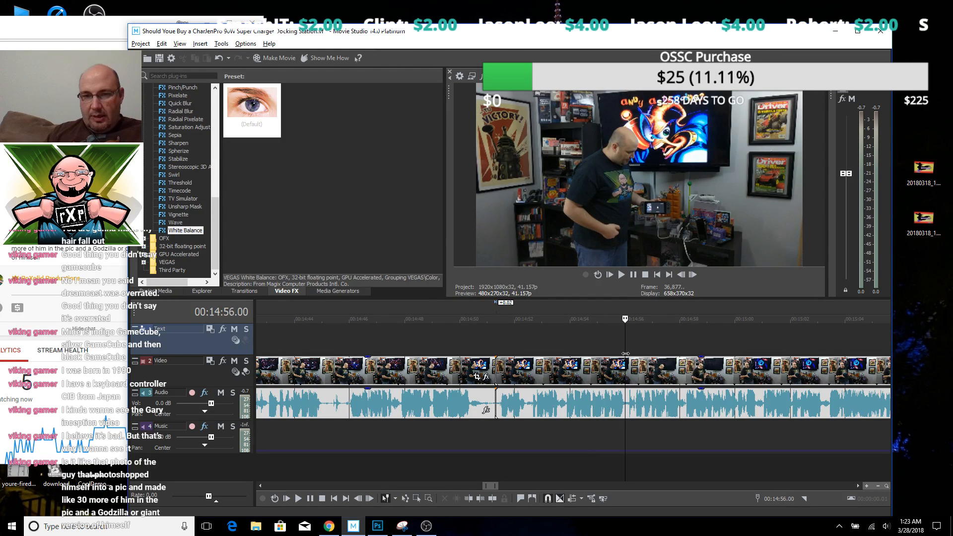
scroll(625, 354, "up", 3)
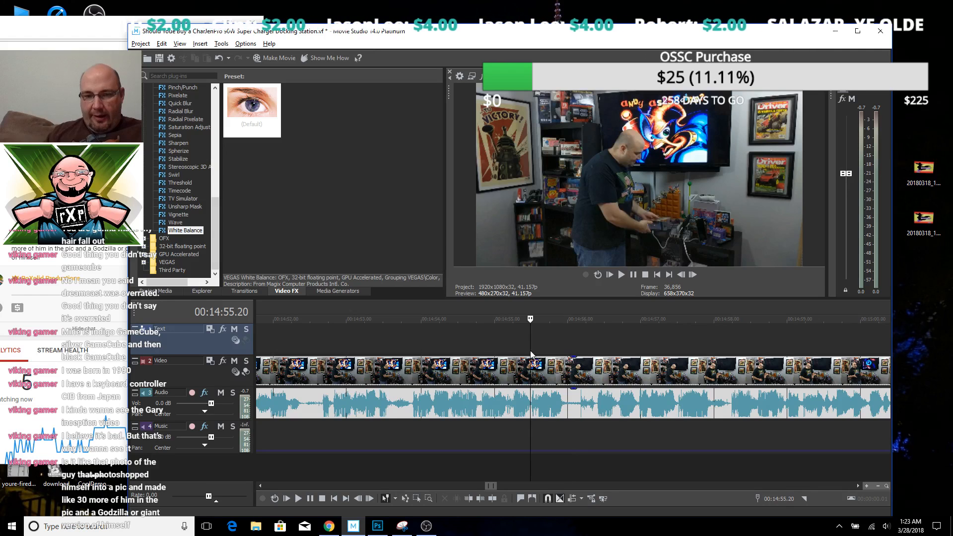
scroll(571, 353, "up", 5)
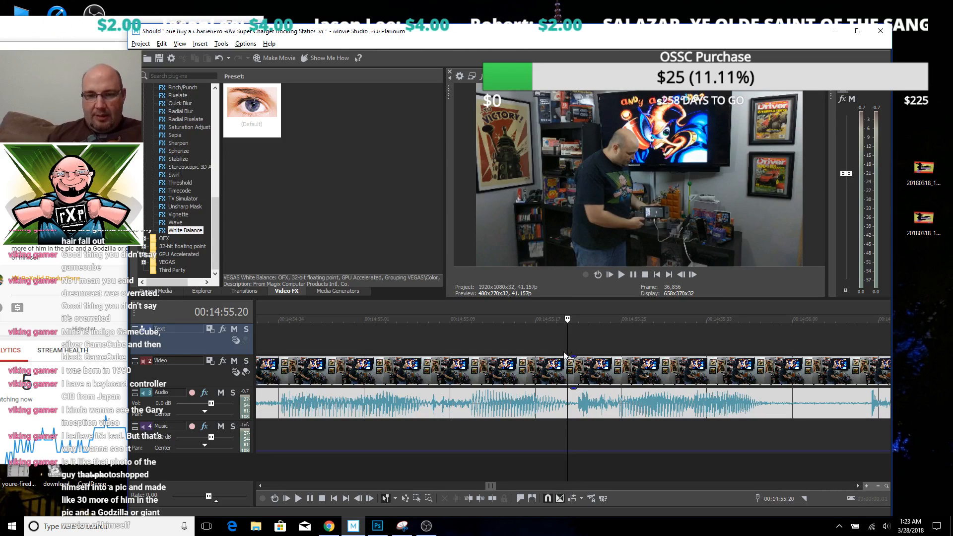
left_click_drag(514, 353, 534, 371)
key("s")
left_click(482, 371)
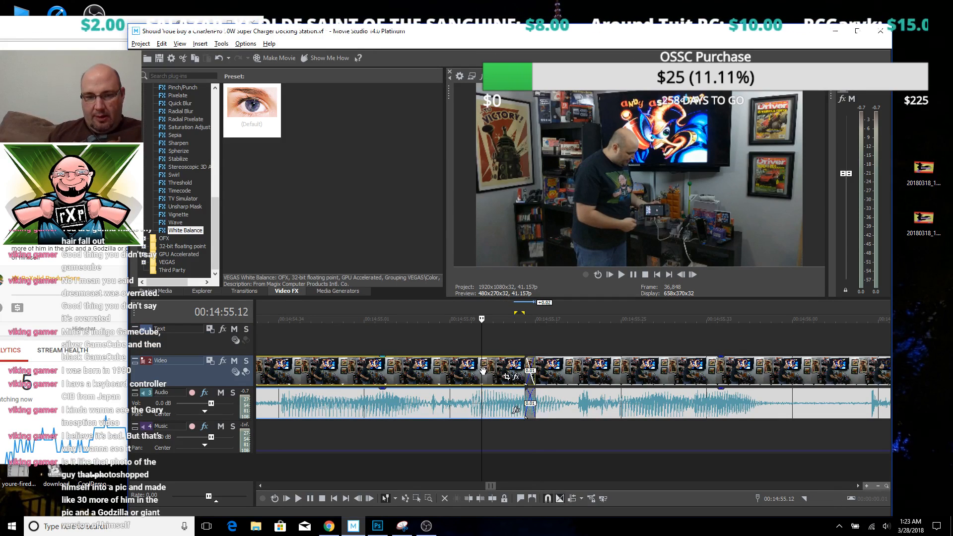
Crop the selected clip's frame around the handheld console and the docking station, leaving the presenter's torso and hands in view
left_click(506, 376)
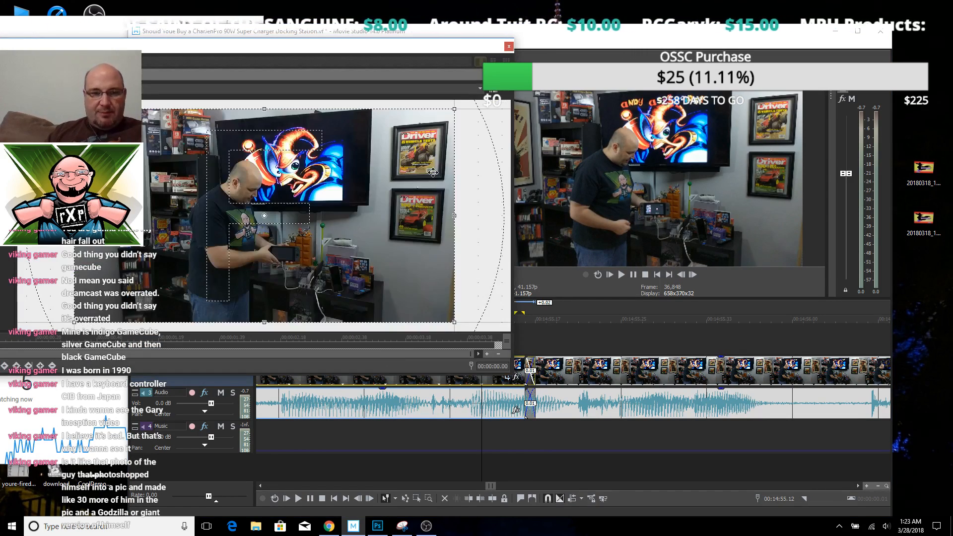
left_click_drag(454, 108, 308, 191)
left_click_drag(267, 219, 285, 253)
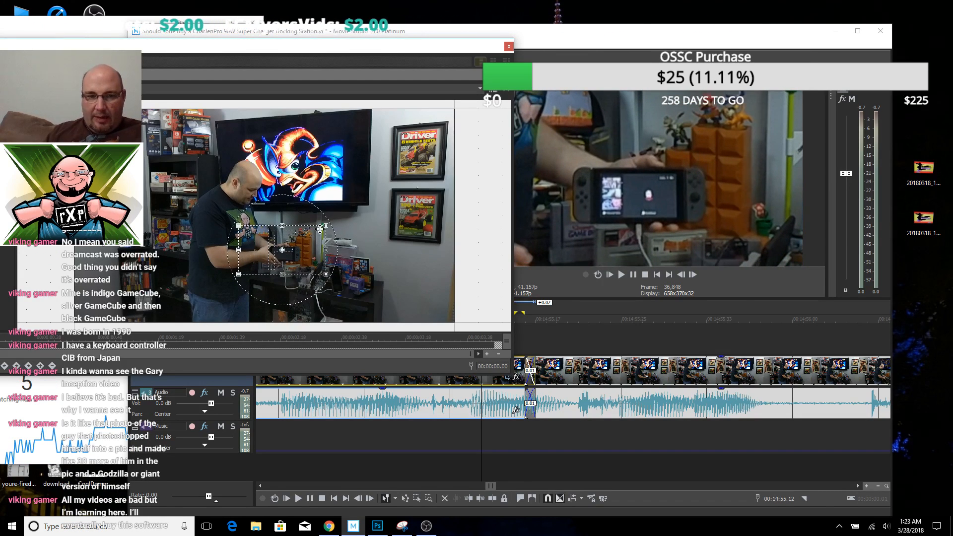
left_click_drag(326, 225, 354, 209)
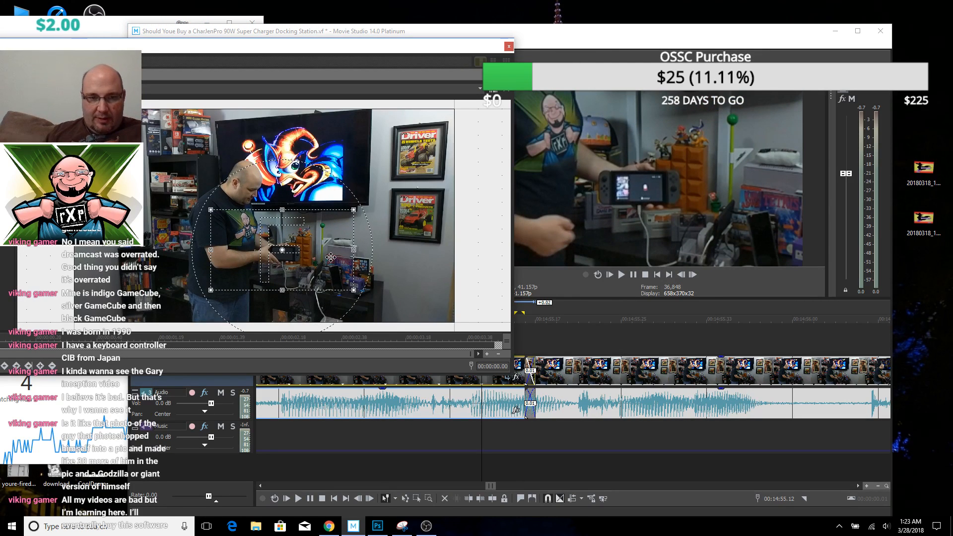
left_click_drag(326, 257, 326, 261)
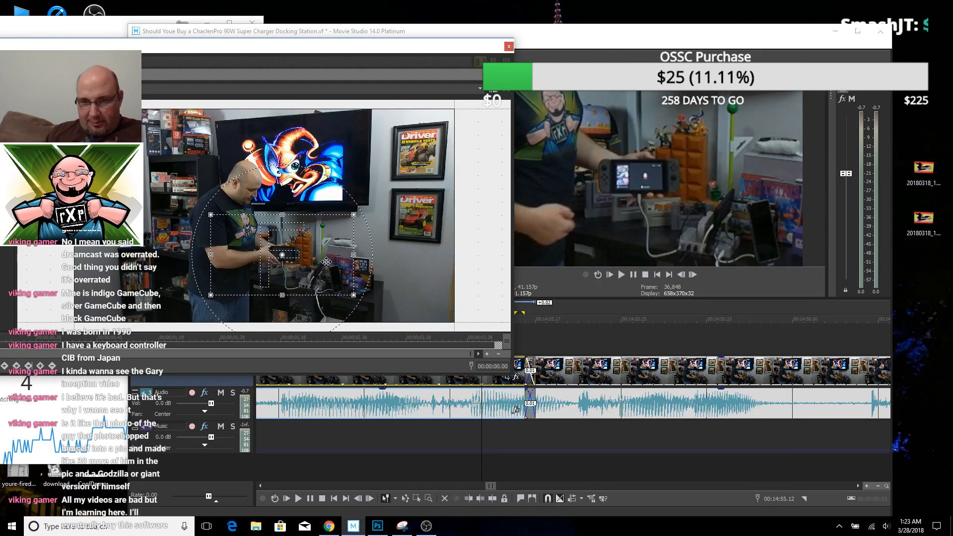
left_click(508, 47)
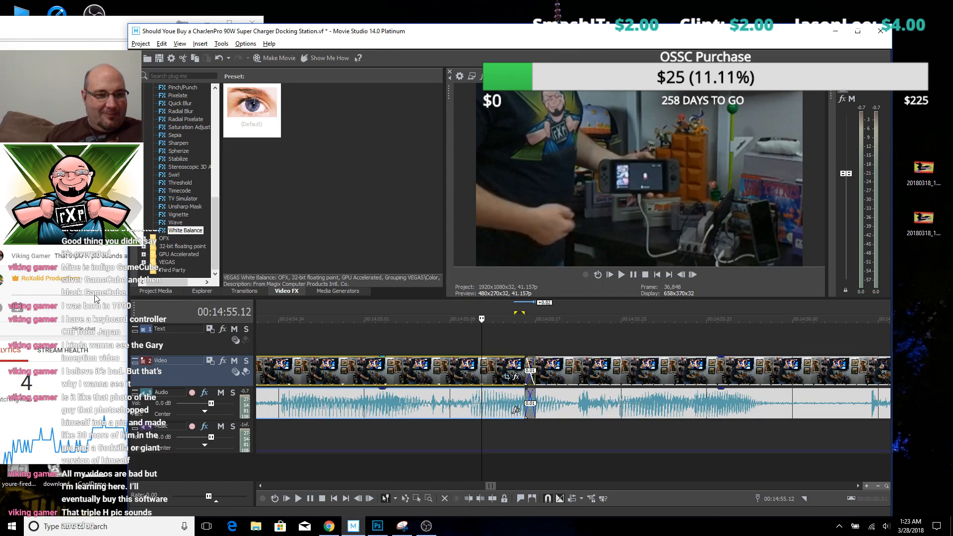
Check the live chat and return to the timeline at 00:14:55.15, just before the new cut
left_click(69, 46)
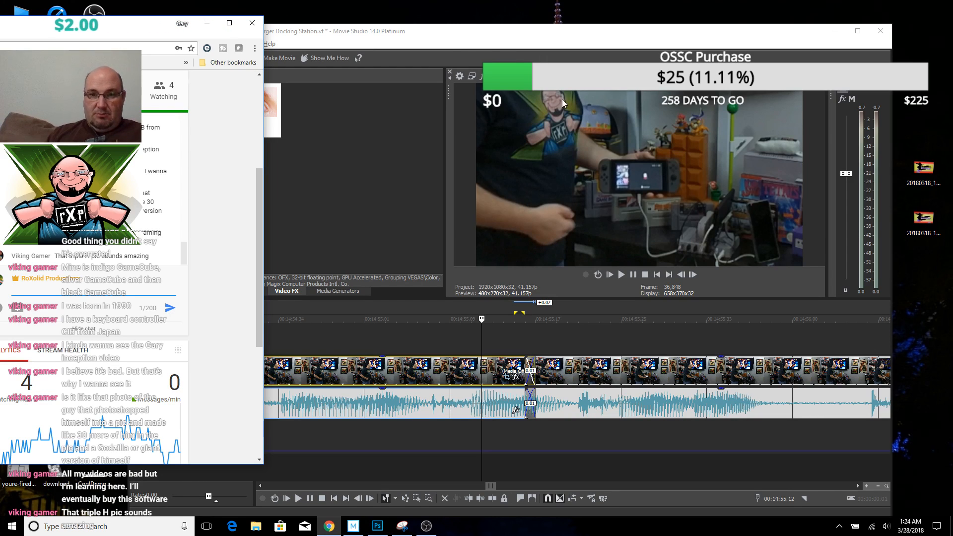
left_click(511, 338)
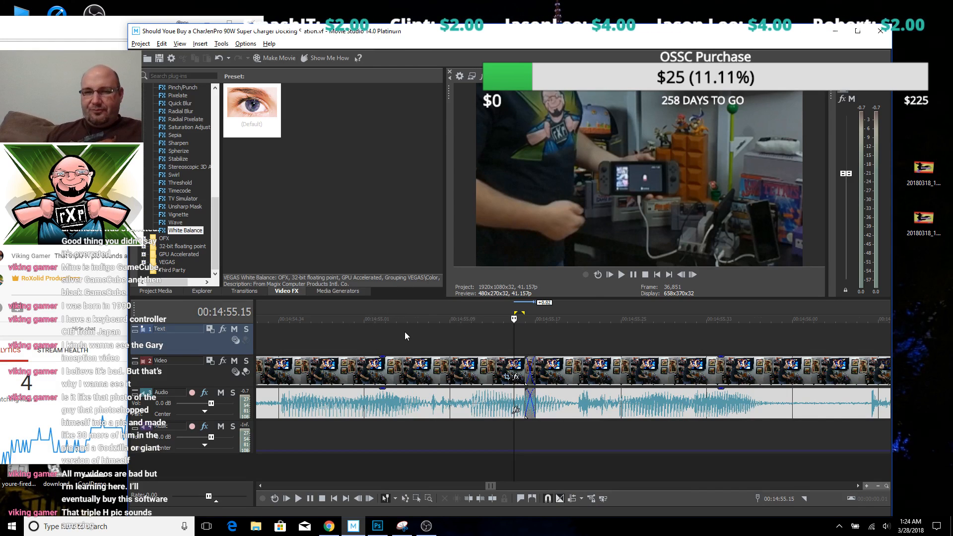
scroll(404, 331, "down", 3)
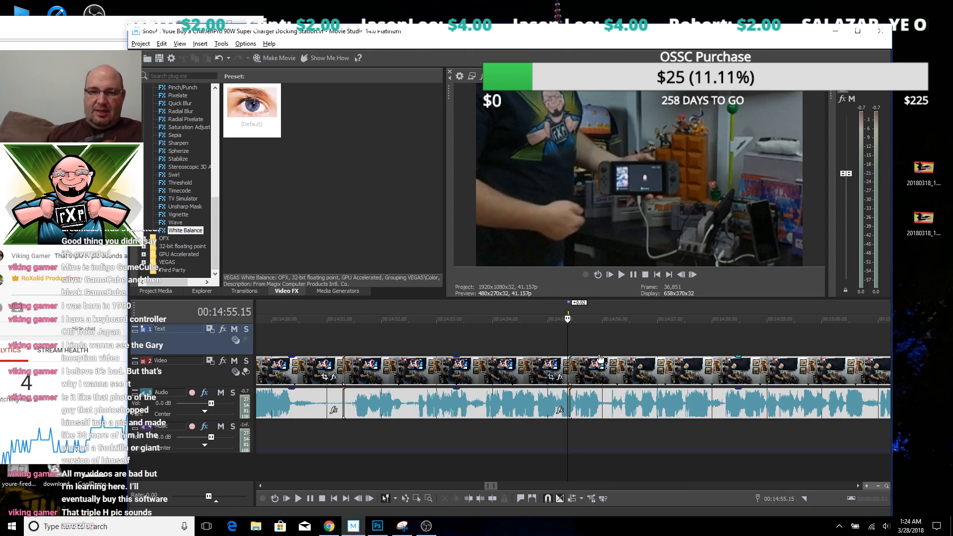
Play the footage following the latest cut from 00:14:55.15 and return the playhead to 00:14:59.14
key("space")
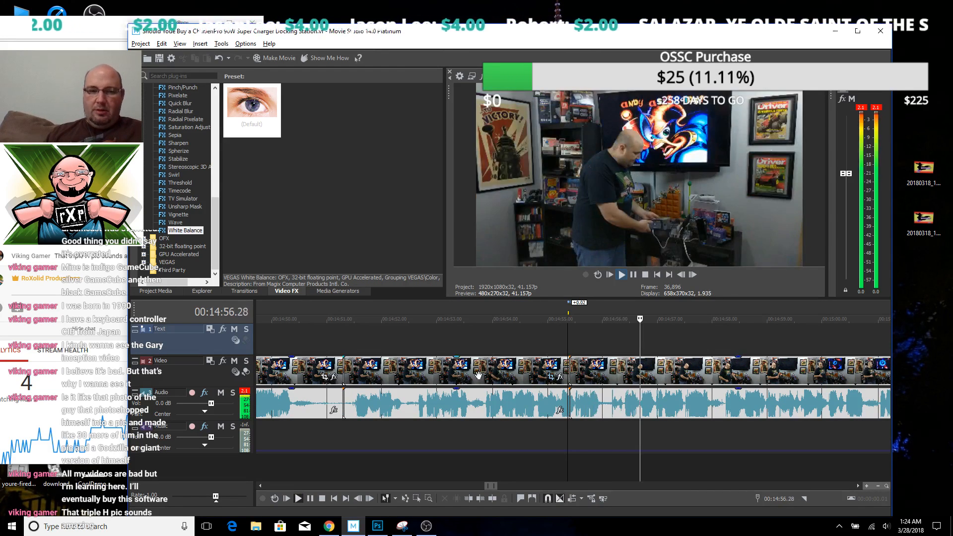
scroll(569, 364, "down", 2)
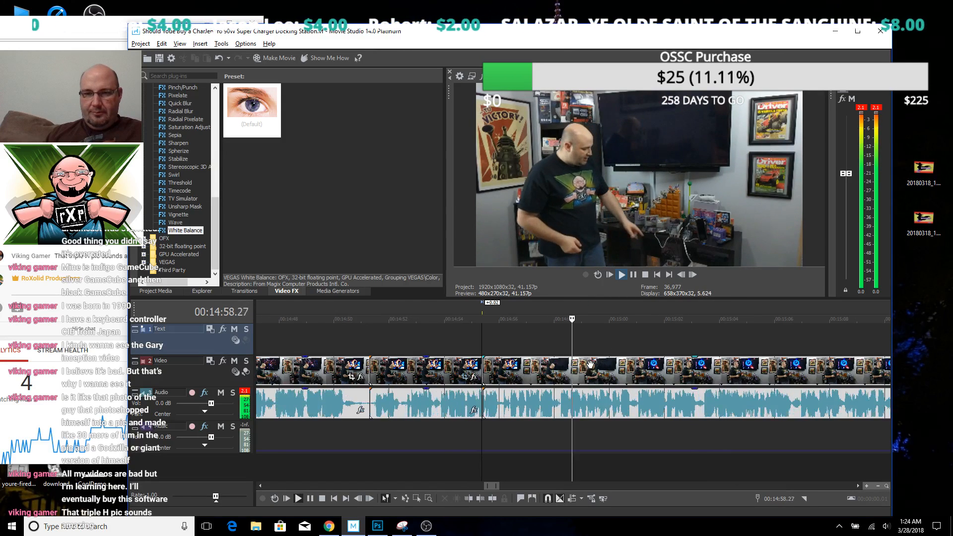
key("Return")
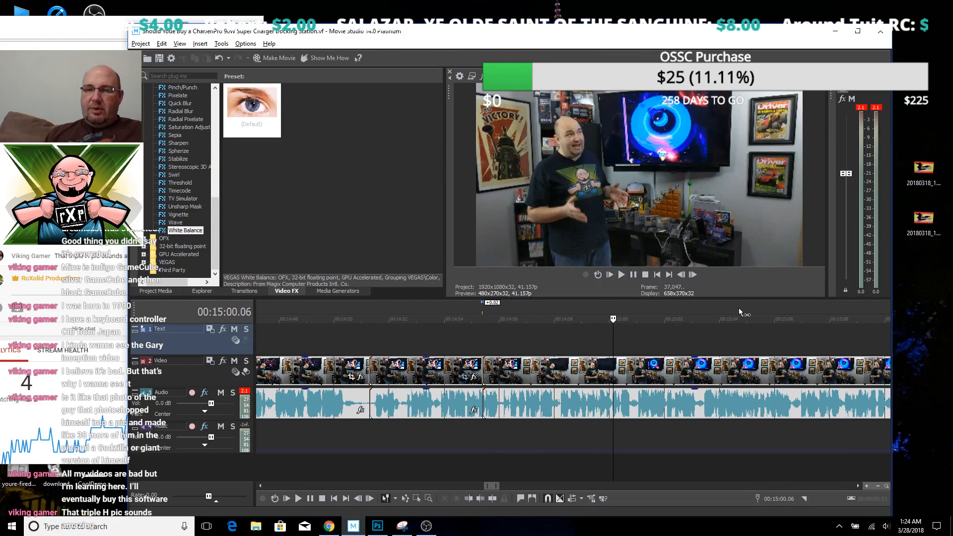
left_click(591, 345)
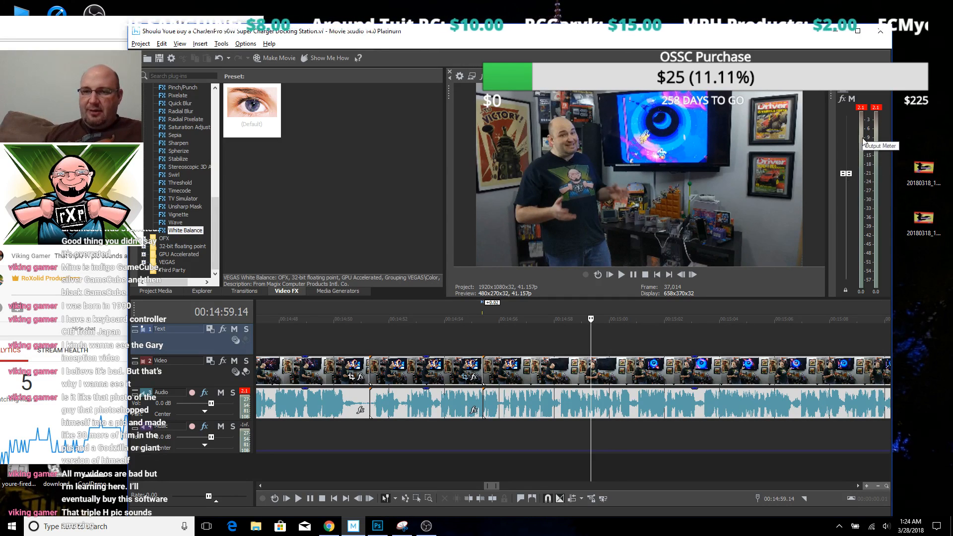
Lower the Audio track's volume to -2.3 dB and check its level by playing the footage around 00:15:03.35
key("space")
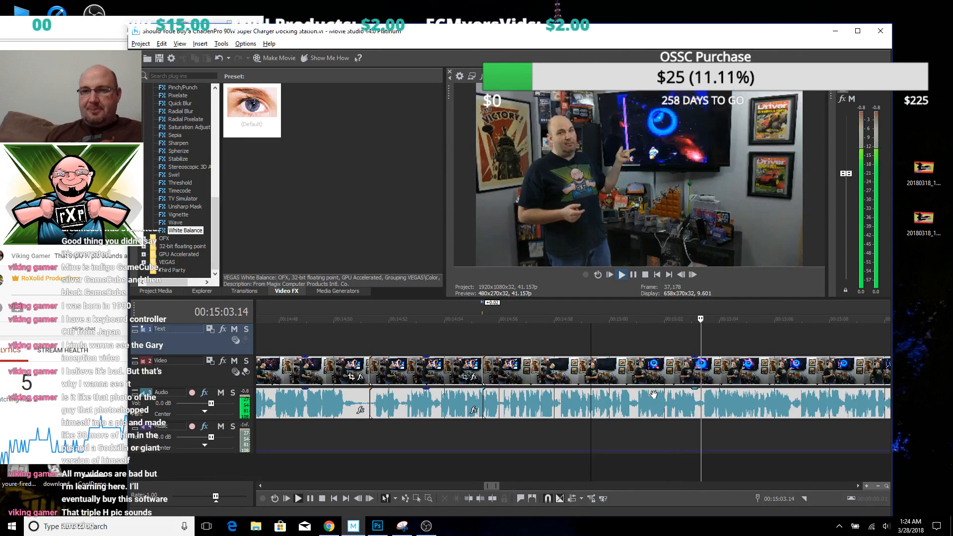
key("space")
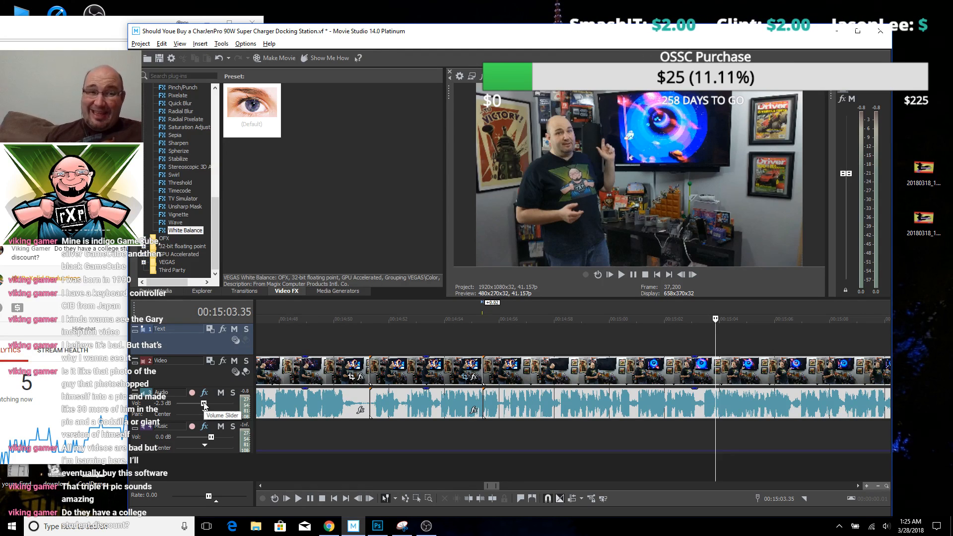
key("space")
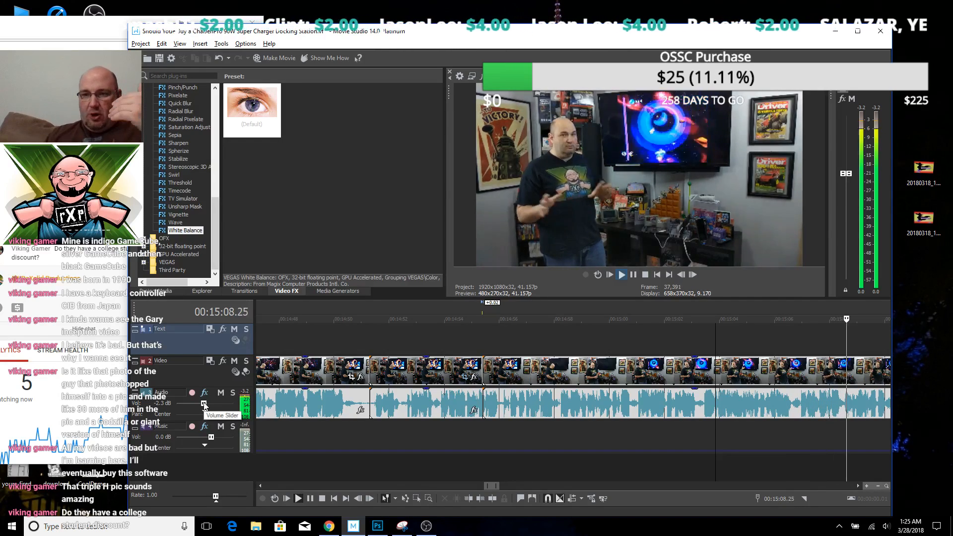
Review the footage up to 00:15:18.28 and save the project
scroll(442, 377, "down", 3)
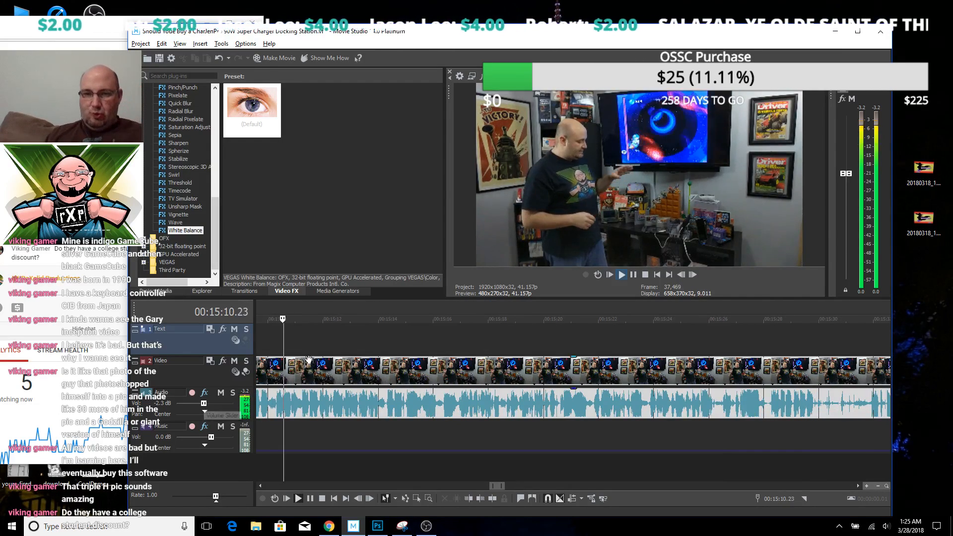
scroll(441, 377, "down", 2)
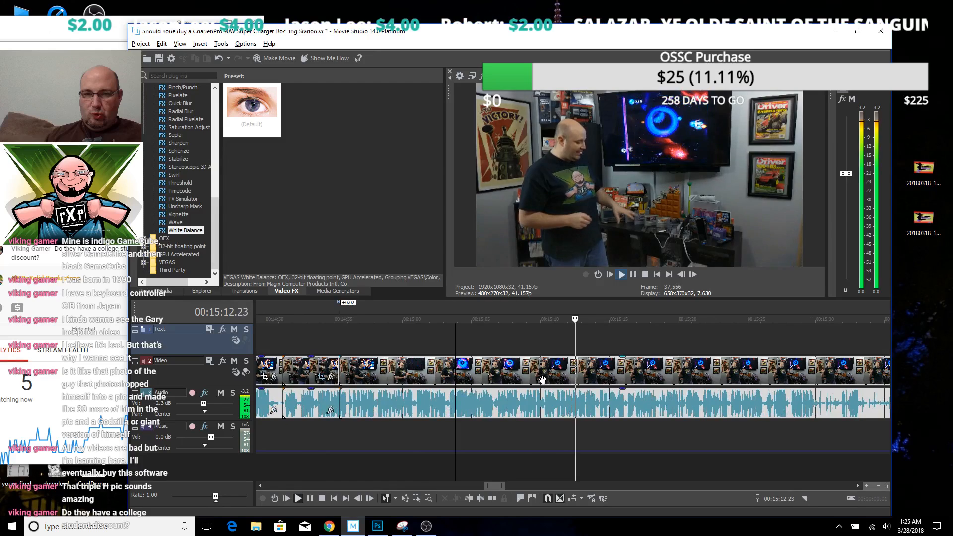
scroll(627, 398, "down", 2)
scroll(668, 411, "down", 2)
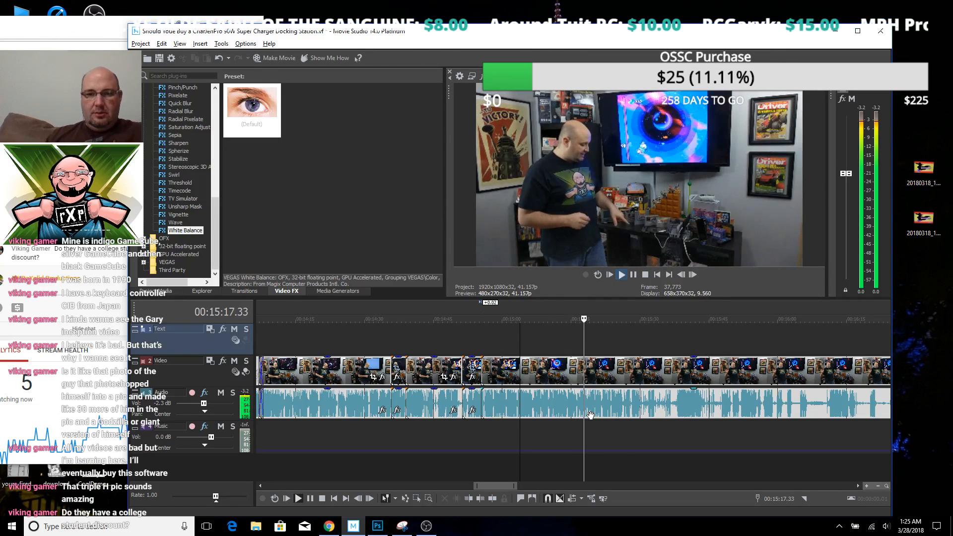
key("Return")
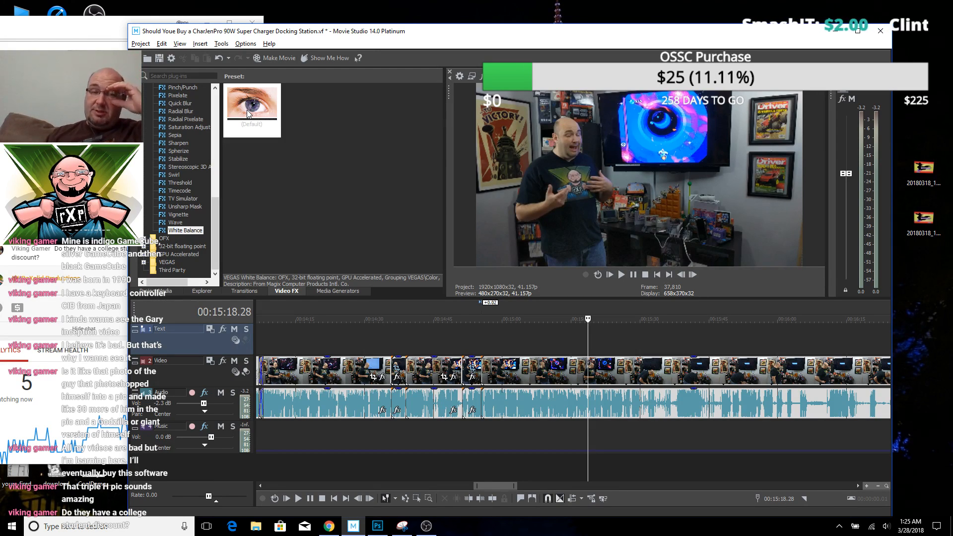
left_click(160, 58)
key("space")
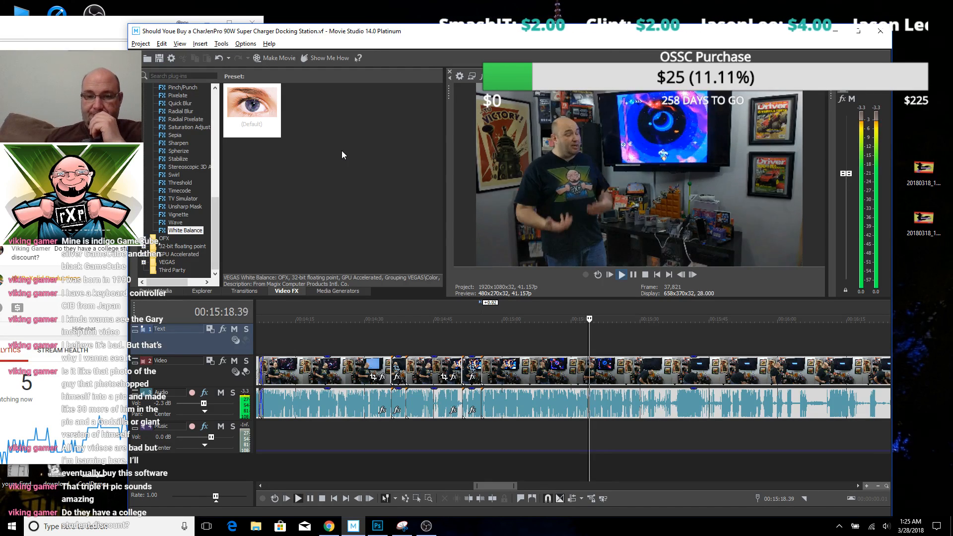
Replay the footage between about 00:15:02 and 00:15:18 to look for the next place to cut
left_click(578, 337)
key("space")
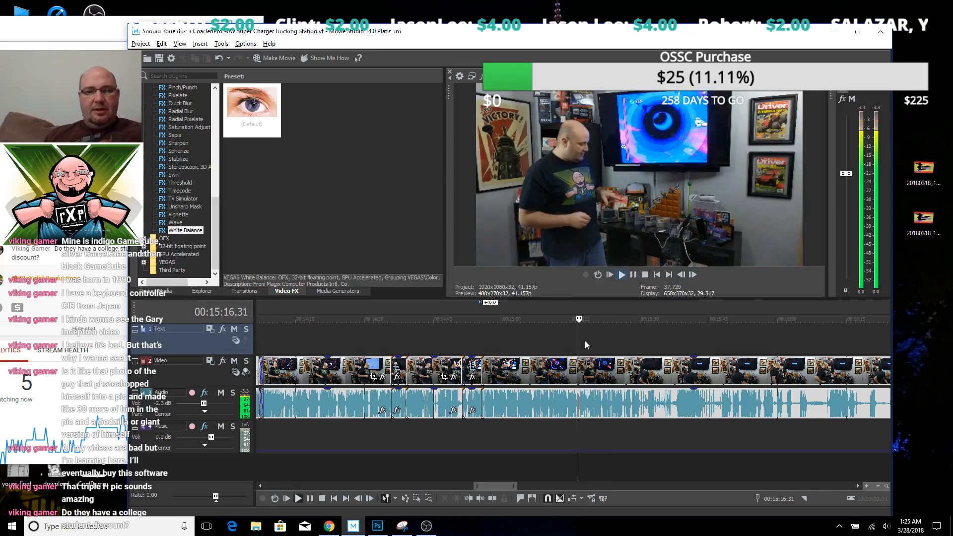
scroll(585, 340, "up", 2)
scroll(508, 351, "down", 1)
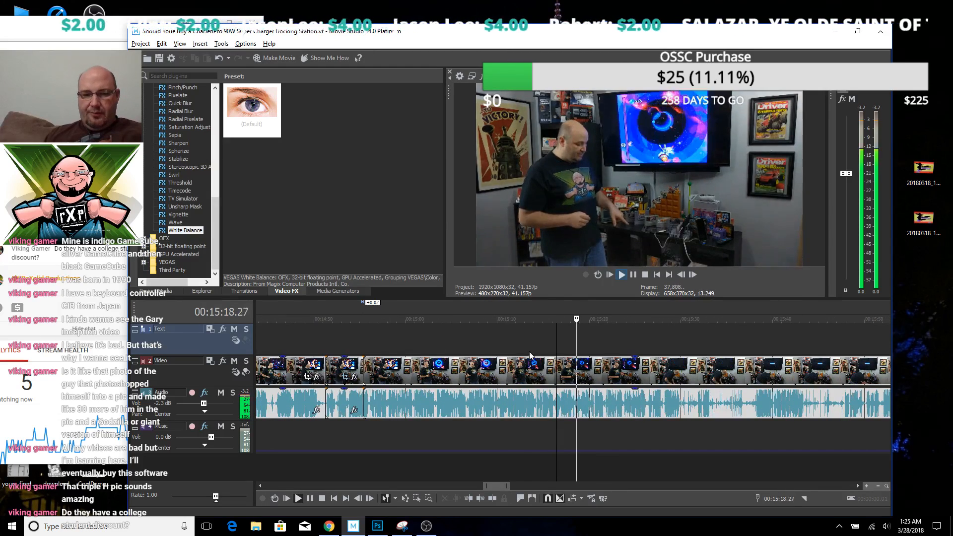
left_click(494, 343)
key("space")
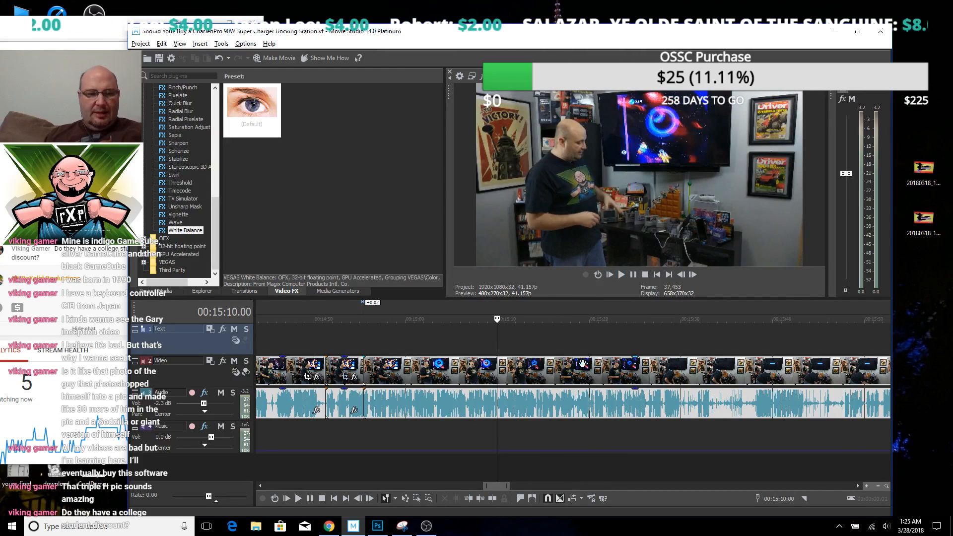
key("space")
left_click(427, 341)
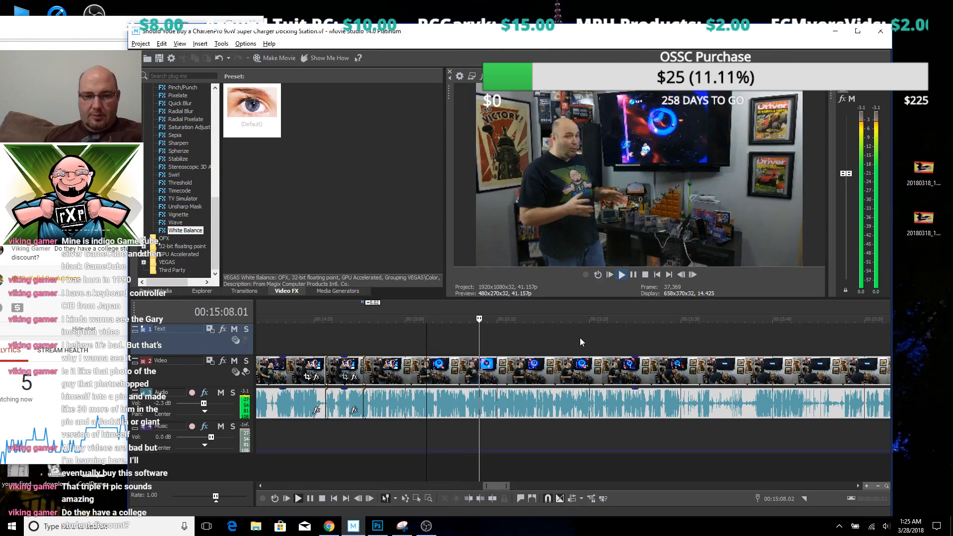
left_click(470, 343)
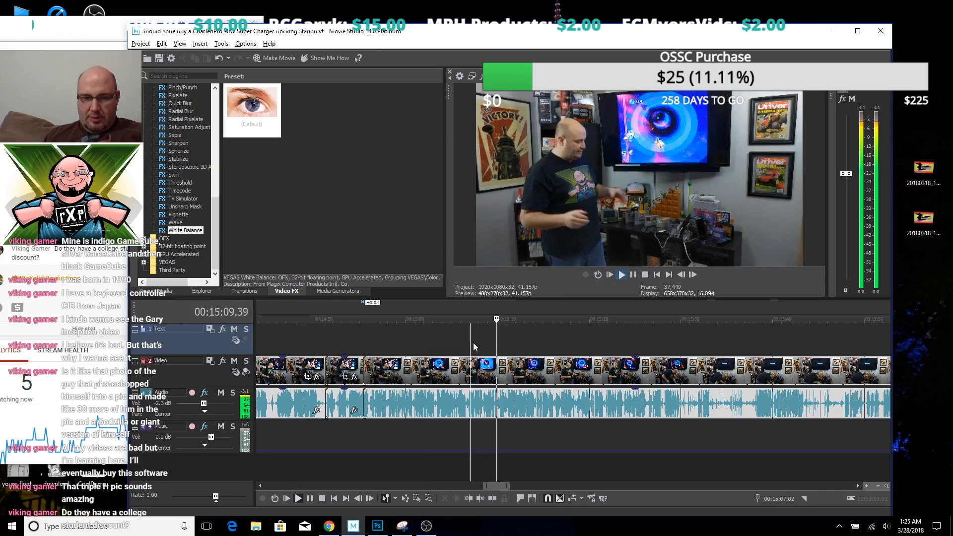
key("space")
Split the footage at 00:15:06.39
scroll(473, 342, "up", 3)
left_click(563, 335)
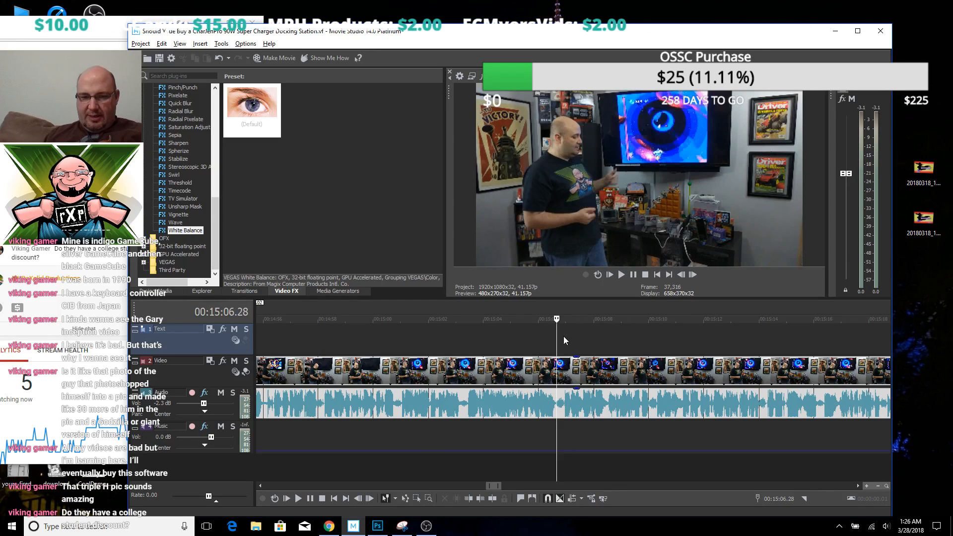
scroll(557, 335, "down", 5)
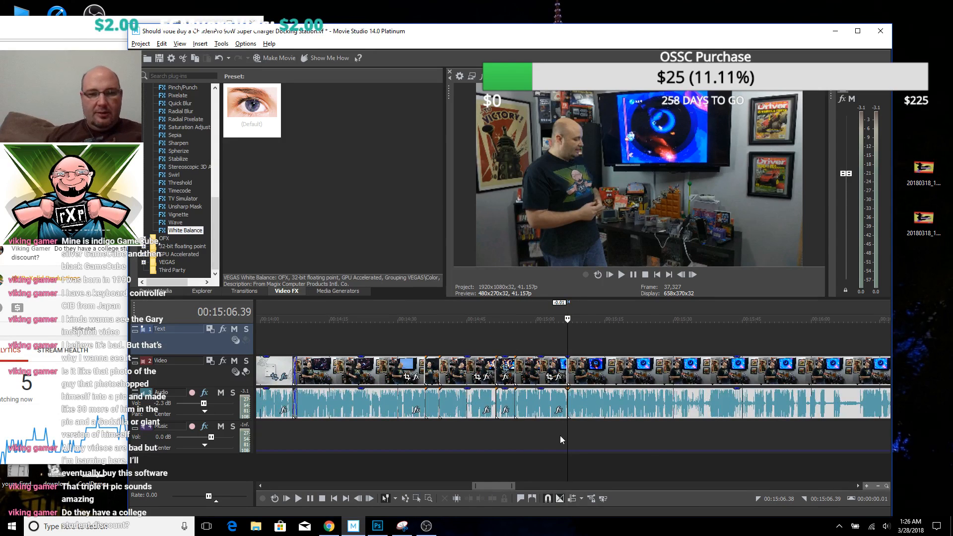
Skim the footage between about 00:15:38 and 00:16:32 to examine the stretch where the presenter handles the equipment on the shelf
left_click(710, 430)
key("space")
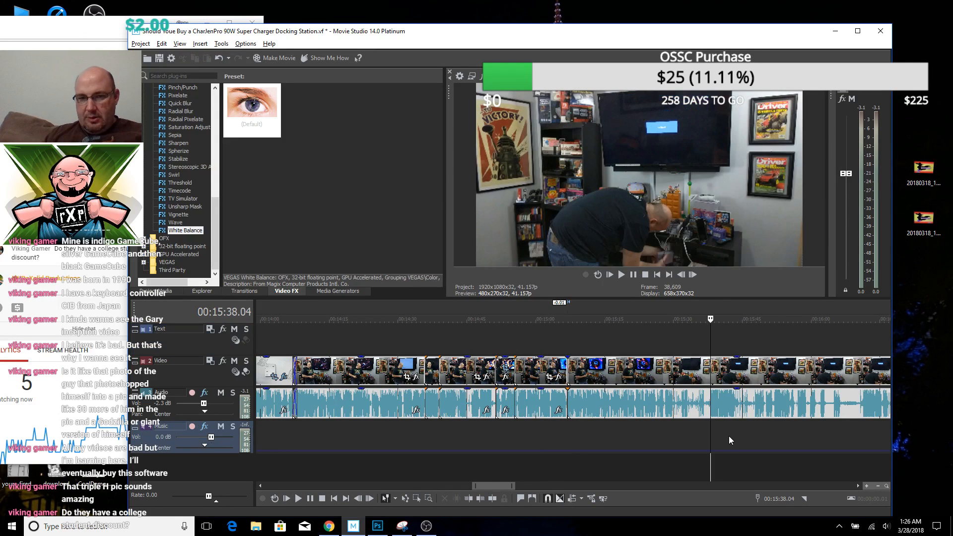
left_click(683, 425)
key("space")
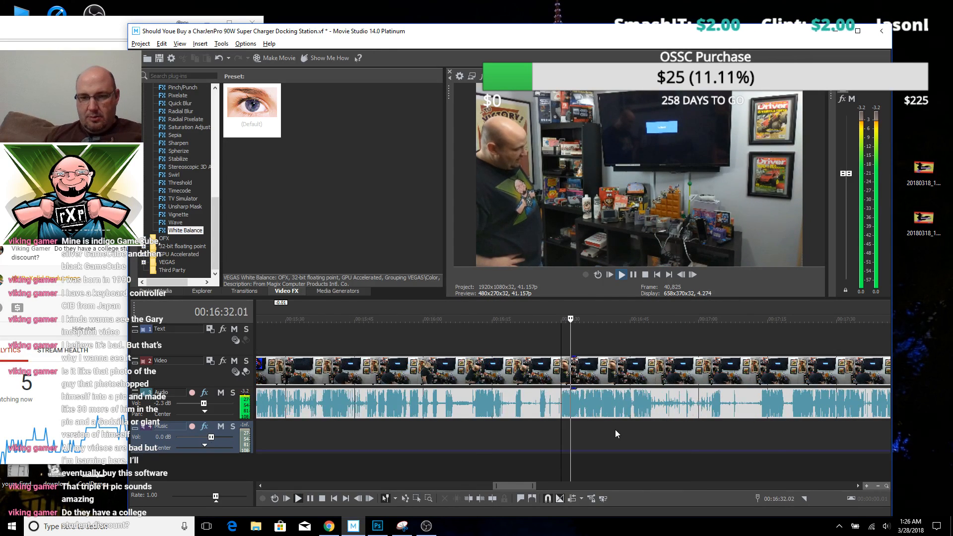
scroll(593, 430, "down", 2)
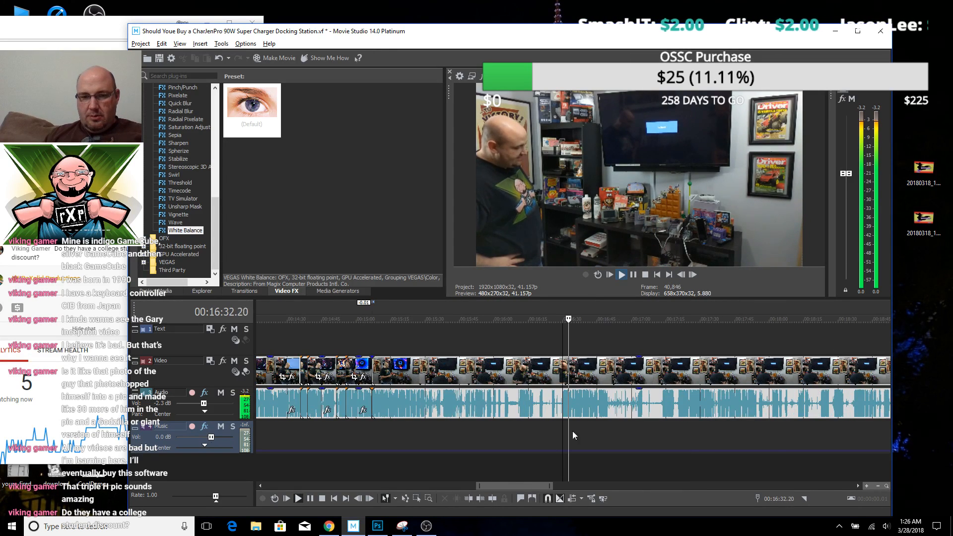
left_click(516, 426)
scroll(580, 444, "up", 2)
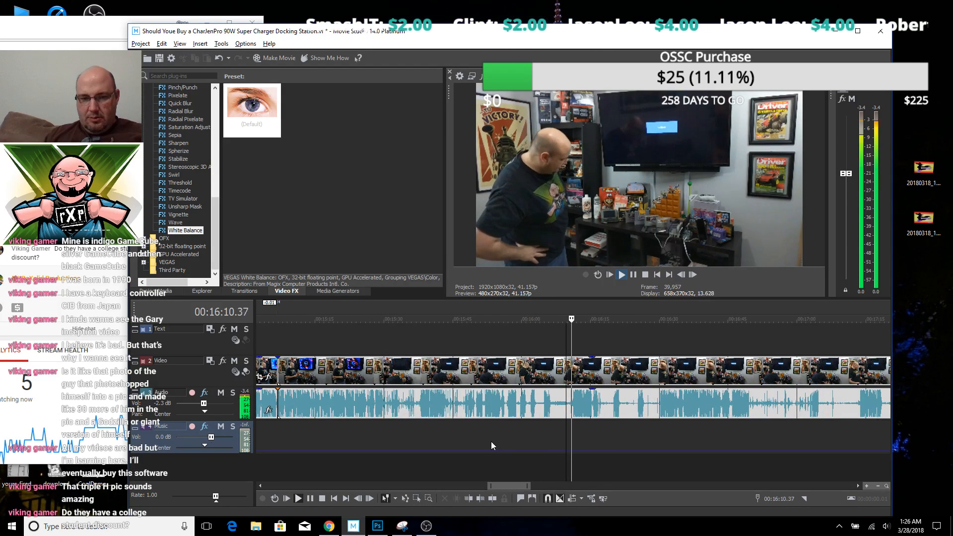
scroll(491, 442, "down", 1)
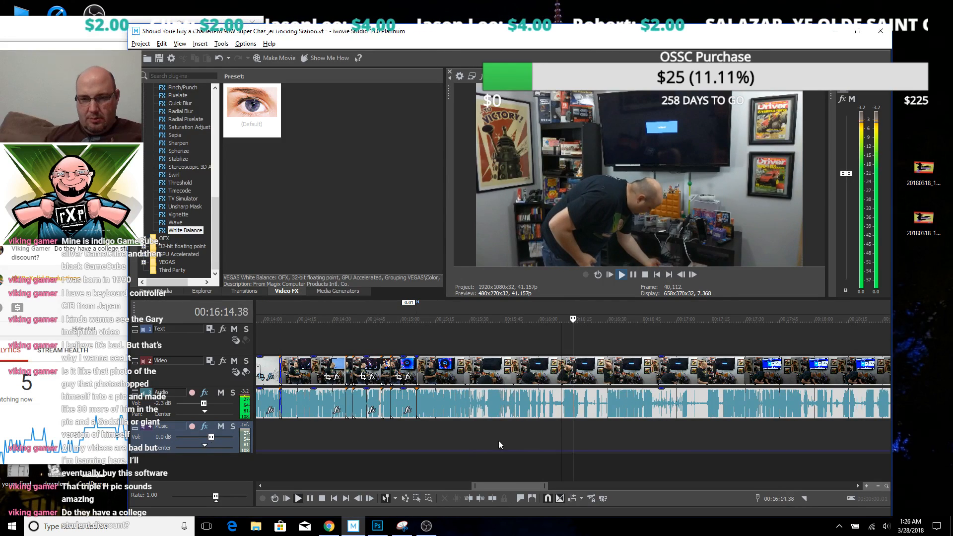
key("space")
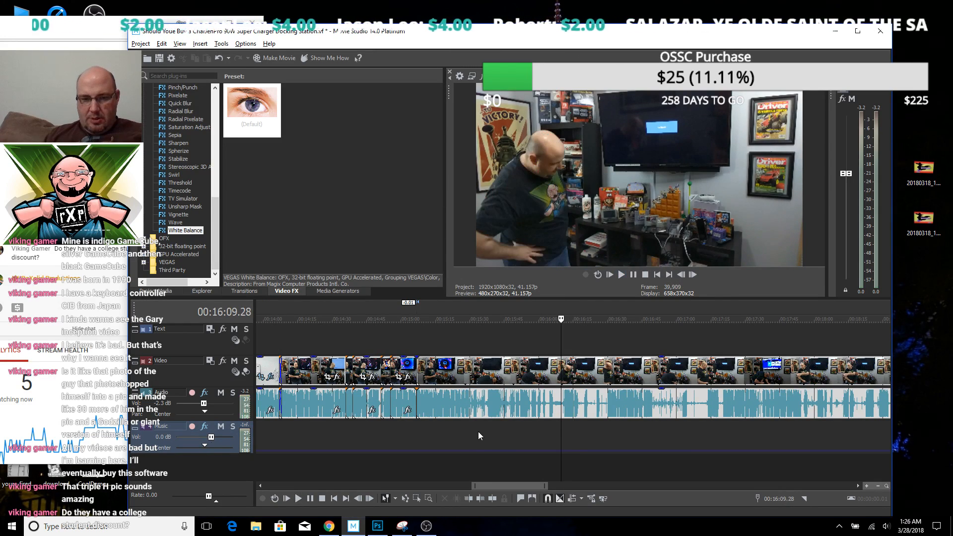
Play the footage from about 00:15:10 and place the playhead at 00:15:26.06, where the presenter bends down to the dock
left_click(426, 433)
key("space")
scroll(475, 434, "up", 3)
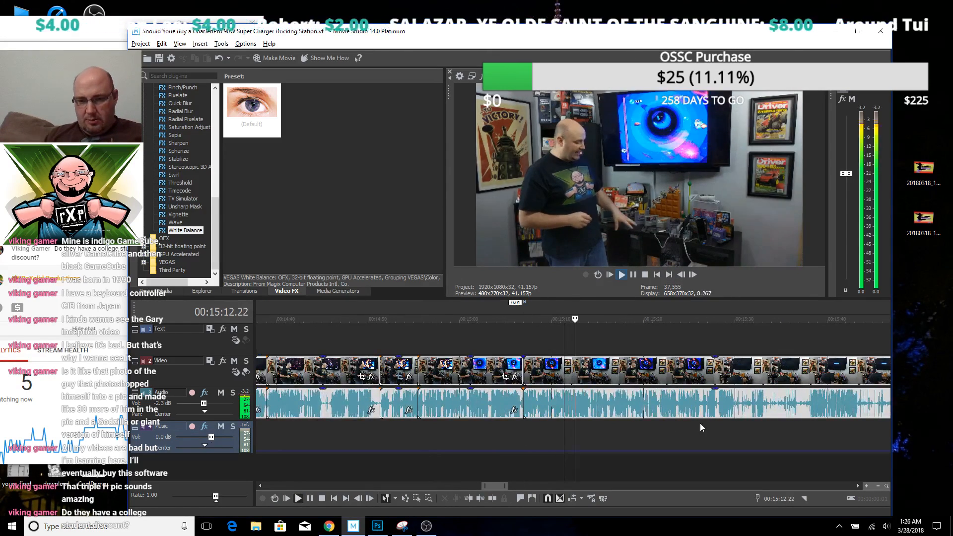
scroll(699, 424, "down", 1)
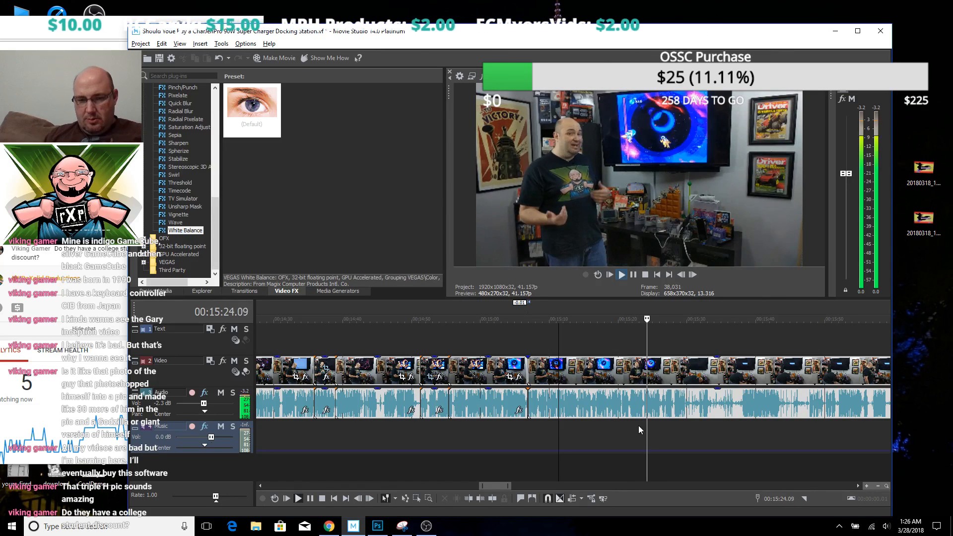
key("space")
left_click(660, 420)
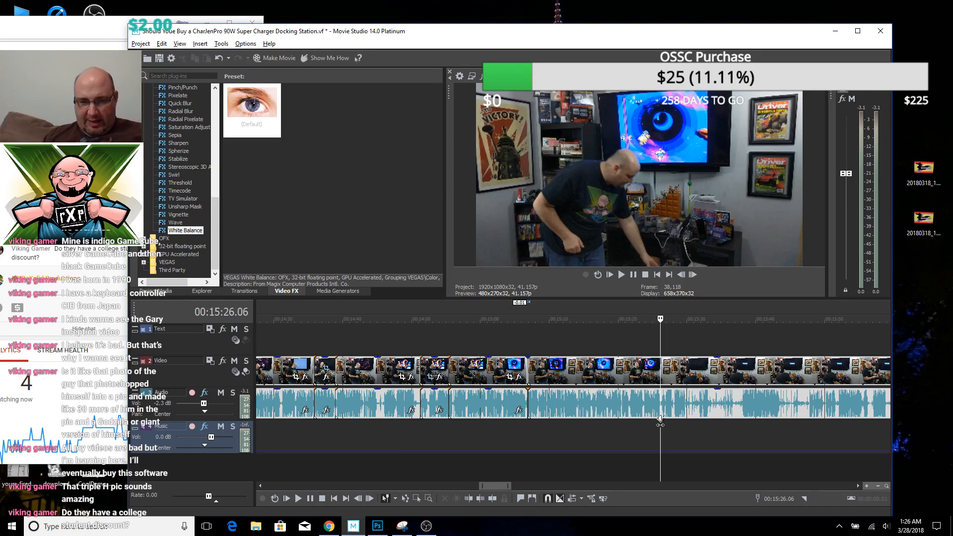
Undo the split at 00:15:06.39 and delete the footage between 00:15:26.18 and 00:15:28.00, leaving the gap open
scroll(660, 421, "up", 4)
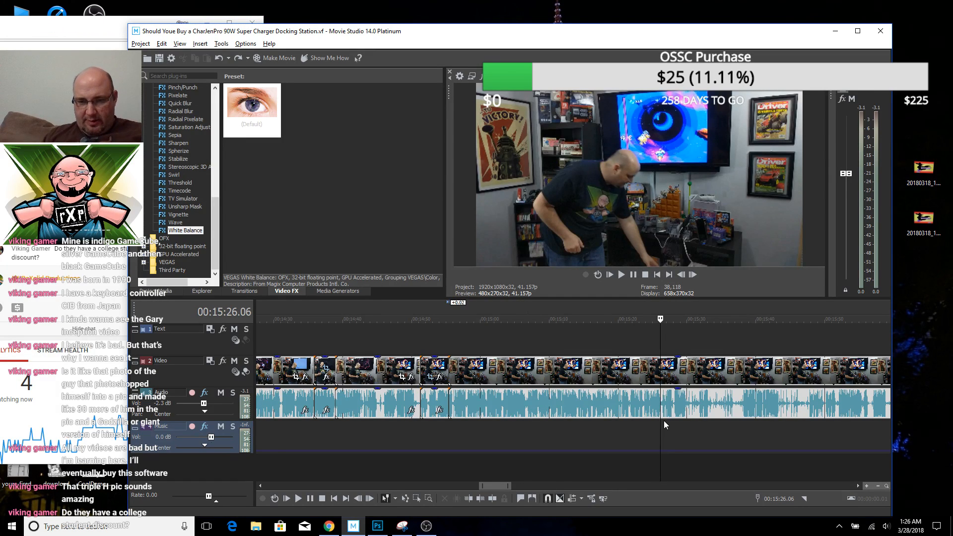
left_click_drag(575, 426, 617, 427)
key("Delete")
scroll(658, 430, "down", 4)
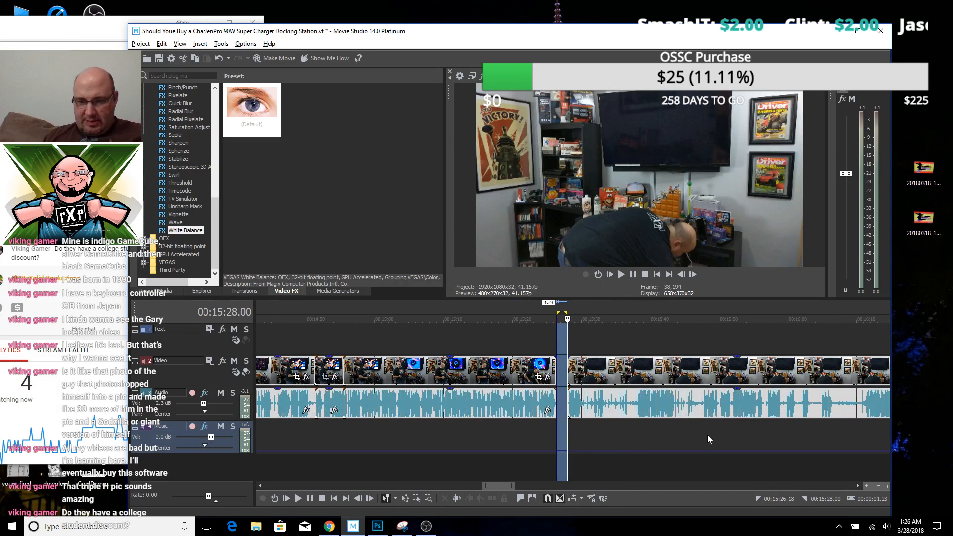
Play the footage after the gap from 00:15:38.07, skipping ahead to about 00:15:47
left_click(632, 431)
key("space")
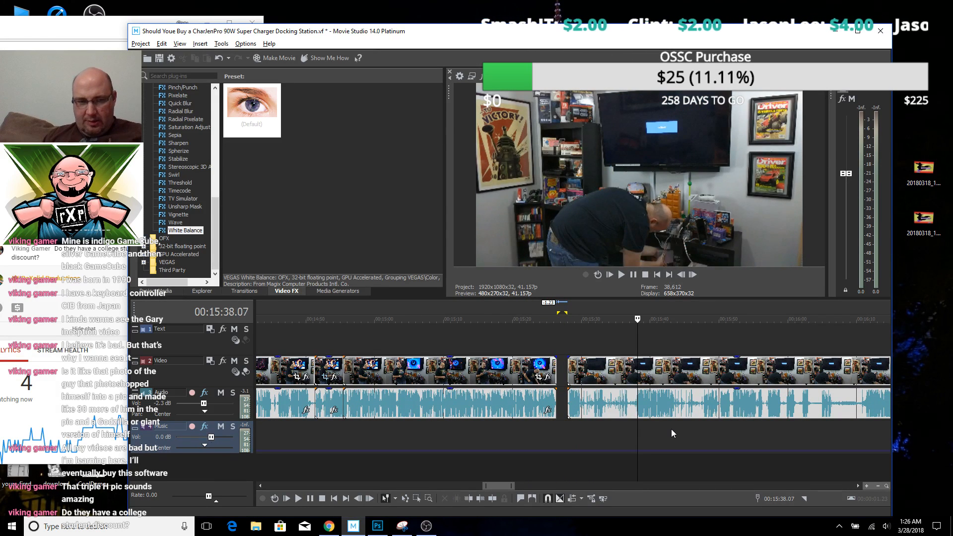
scroll(680, 427, "down", 2)
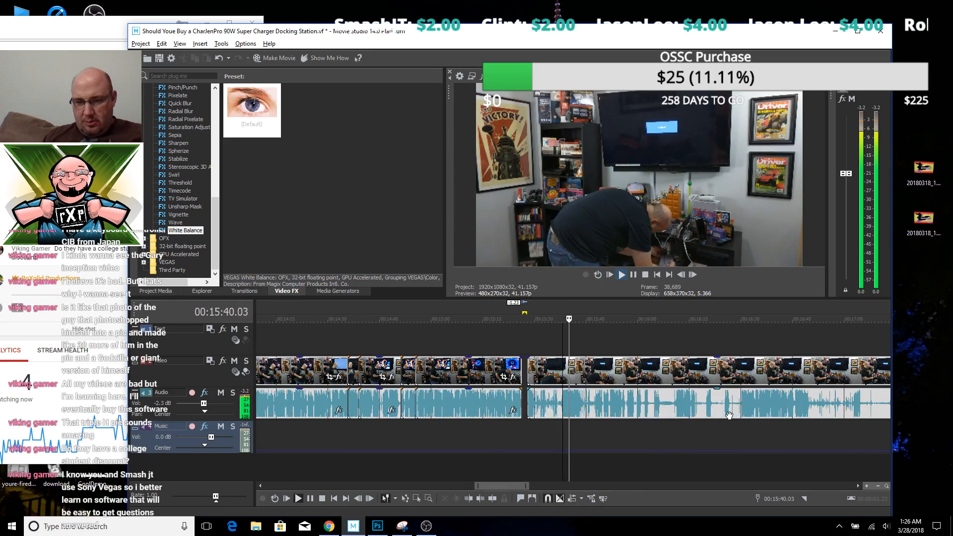
left_click(593, 422)
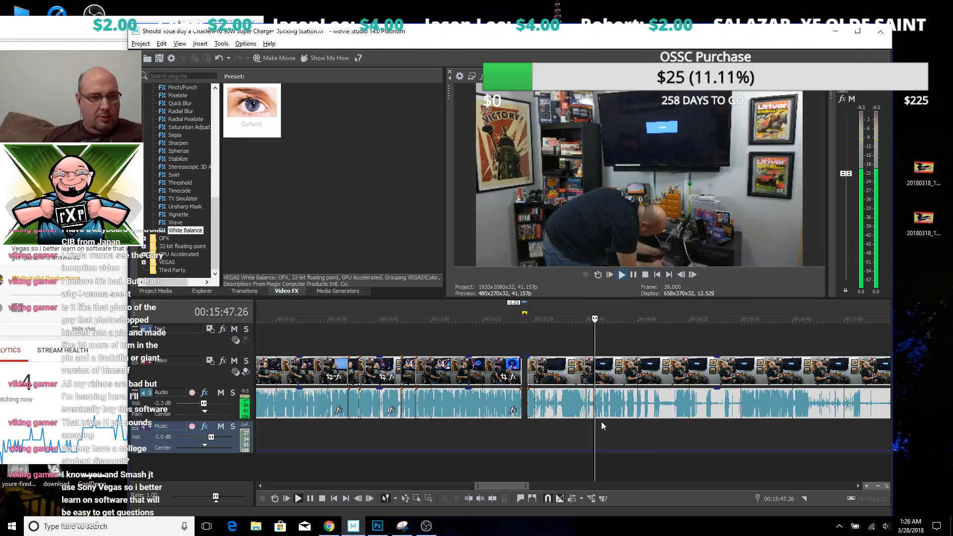
Pause playback, check the live chat in the browser and return to the Movie Studio timeline at 00:15:47.07
key("space")
key("alt+Tab")
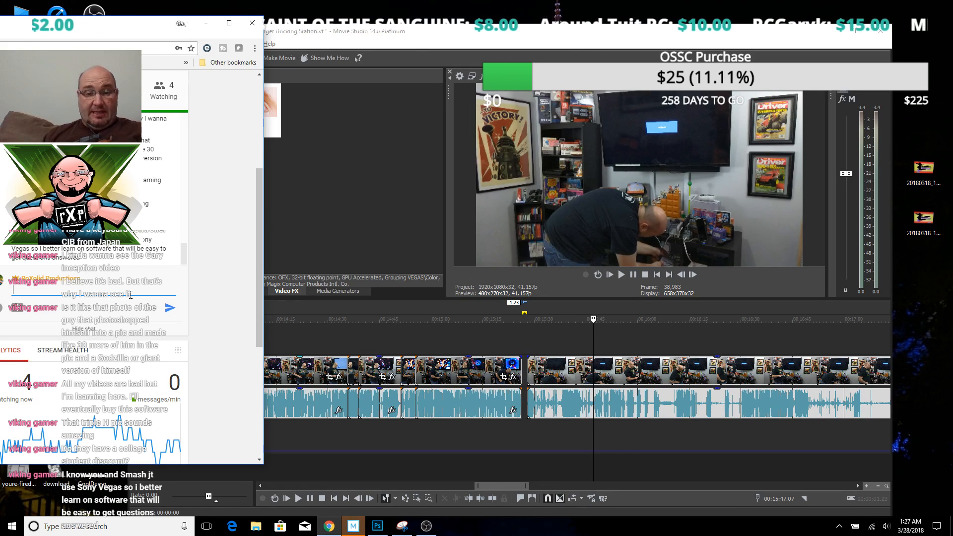
left_click(352, 524)
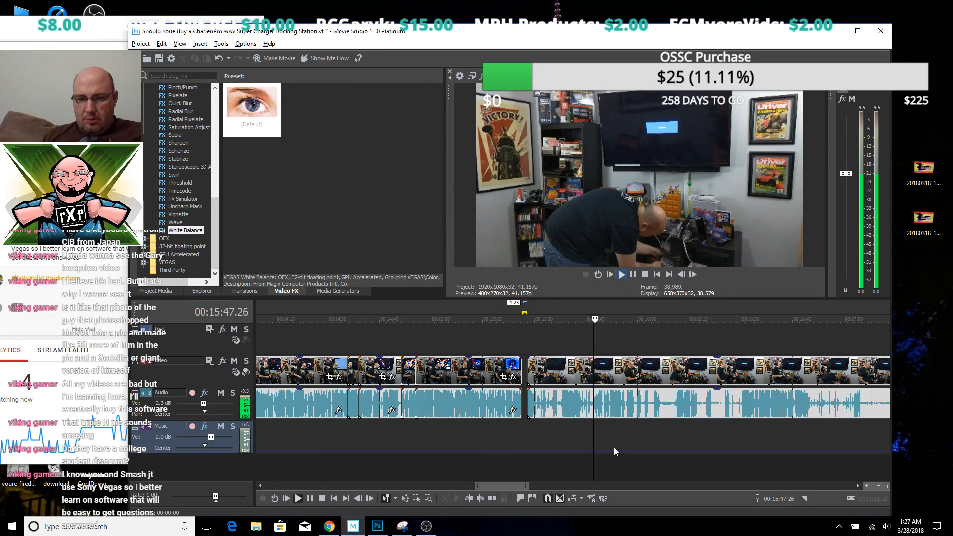
Trim the start of the footage after the gap to just past the playhead at 00:15:47.07
scroll(615, 447, "up", 3)
scroll(578, 433, "down", 1)
key("space")
left_click_drag(400, 408, 558, 410)
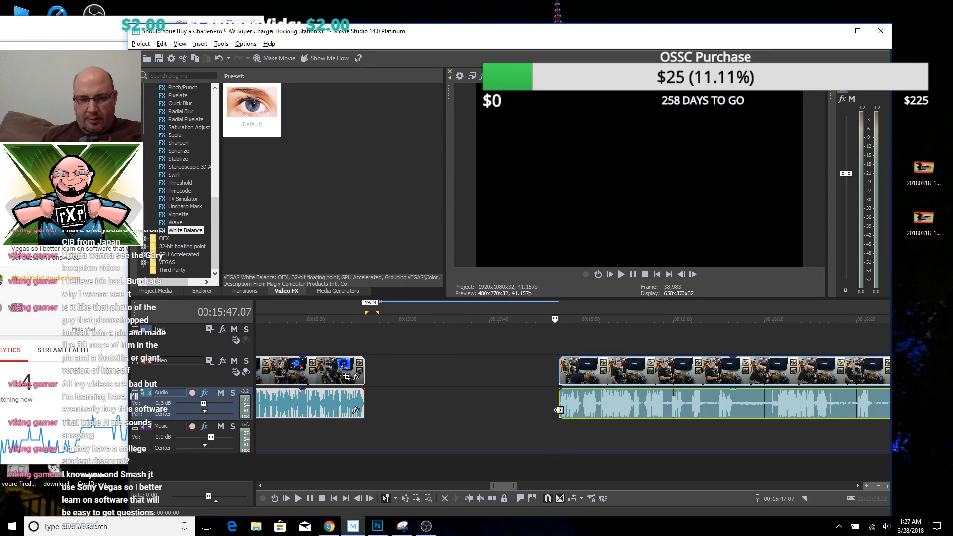
Play the trimmed footage from 00:15:50.20 and slide it back against the preceding clip at 00:15:26.18, closing the gap
scroll(564, 424, "up", 3)
key("space")
scroll(615, 433, "down", 2)
left_click(614, 432)
key("space")
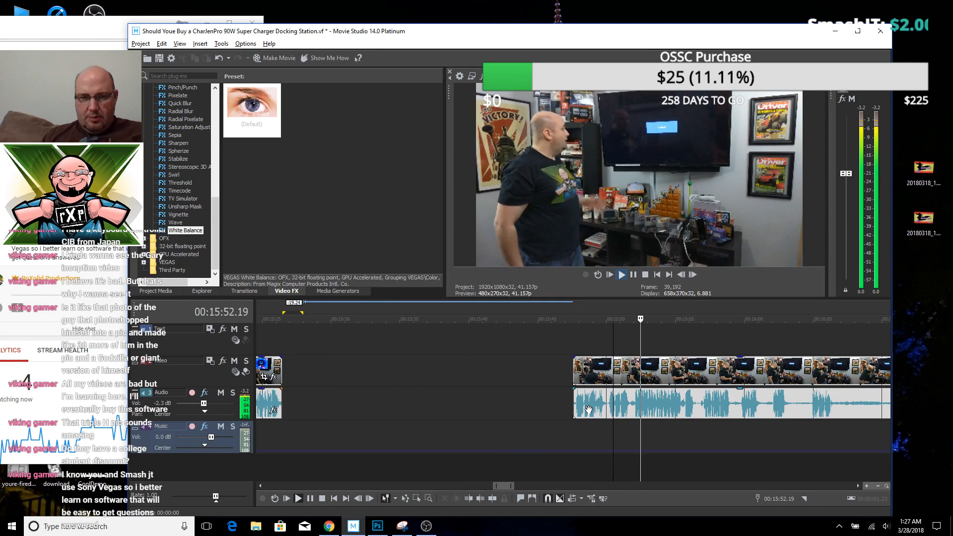
scroll(553, 410, "down", 2)
key("space")
left_click_drag(547, 408, 402, 406)
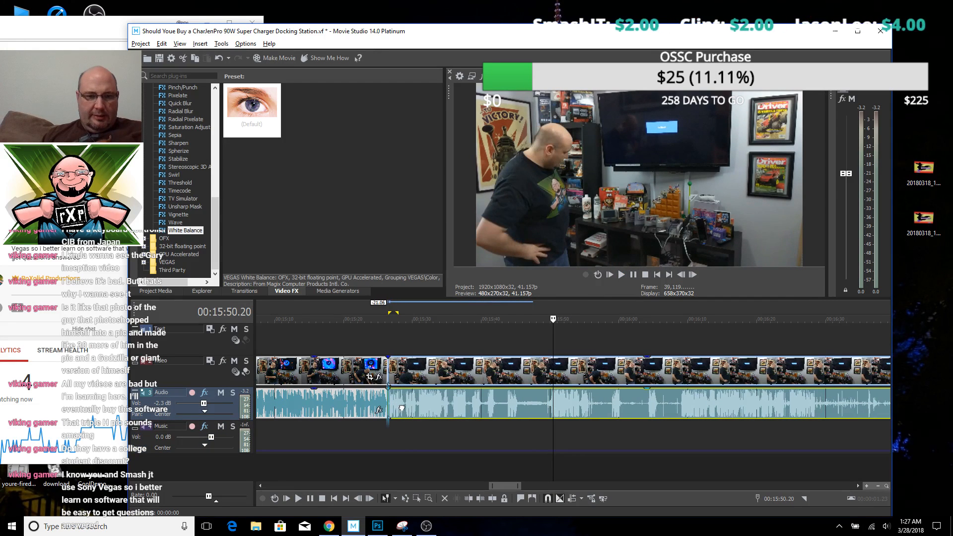
Slide the later clip back over the preceding one at 00:15:26.18 to create a 0.18 crossfade
left_click(387, 347)
scroll(545, 365, "up", 6)
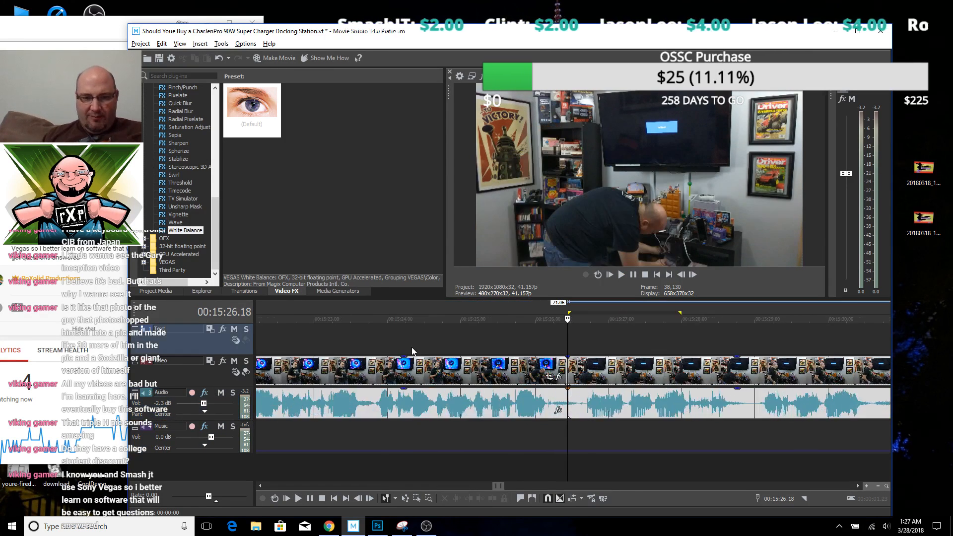
left_click_drag(621, 379, 591, 380)
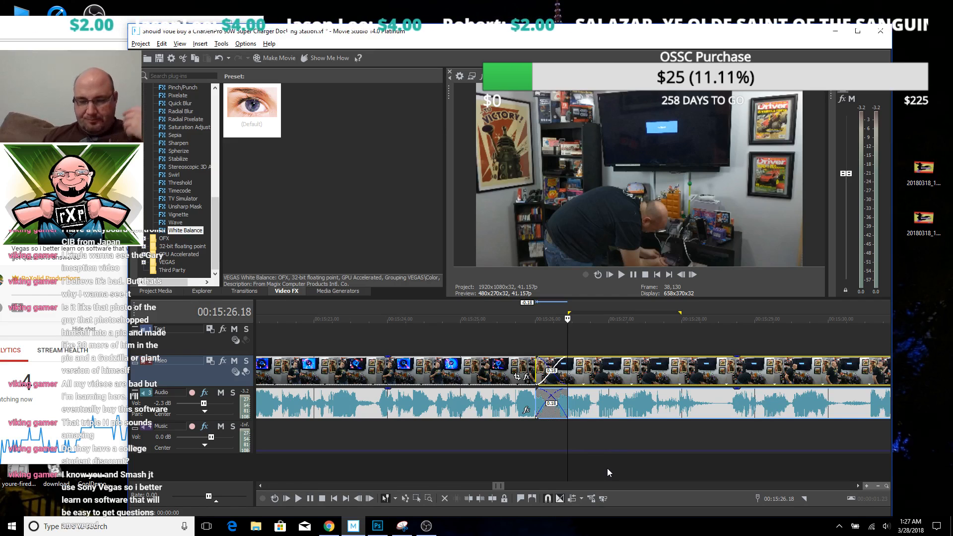
Play back the crossfade at 00:15:26 and the footage following it up to about 00:15:36
left_click(533, 433)
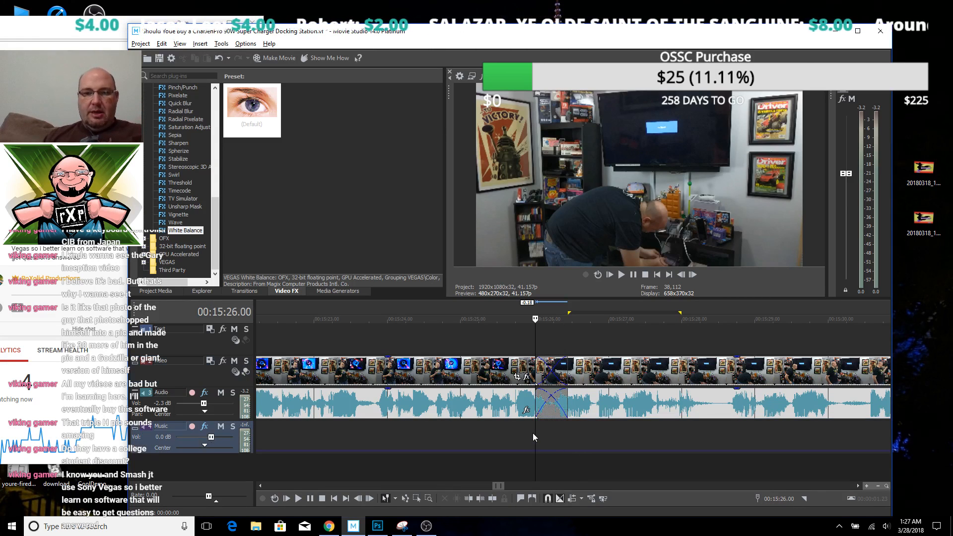
key("space")
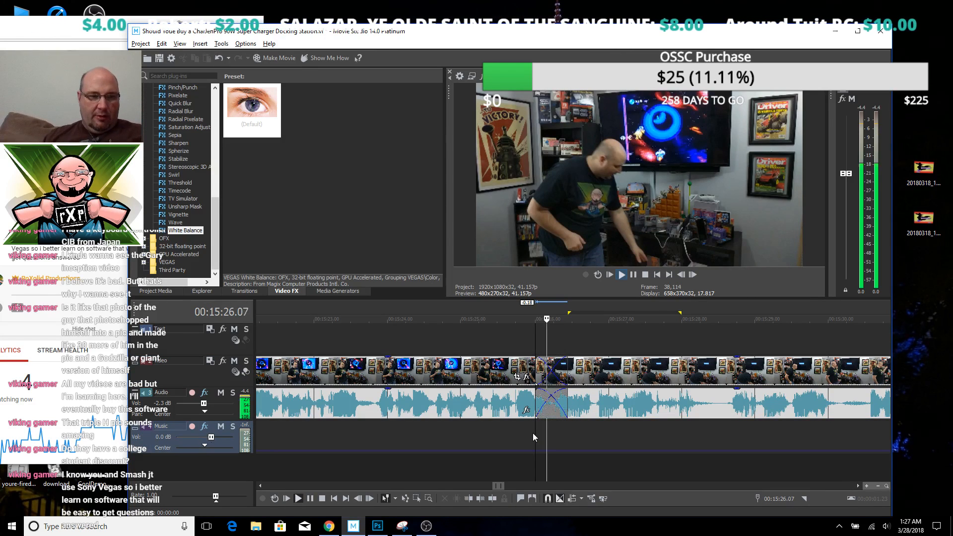
left_click(459, 431)
key("space")
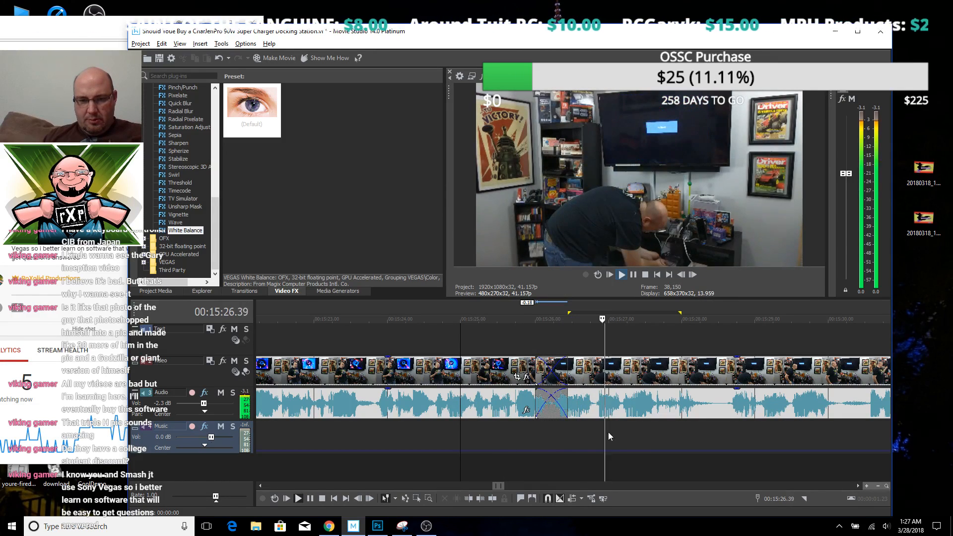
scroll(603, 412, "down", 2)
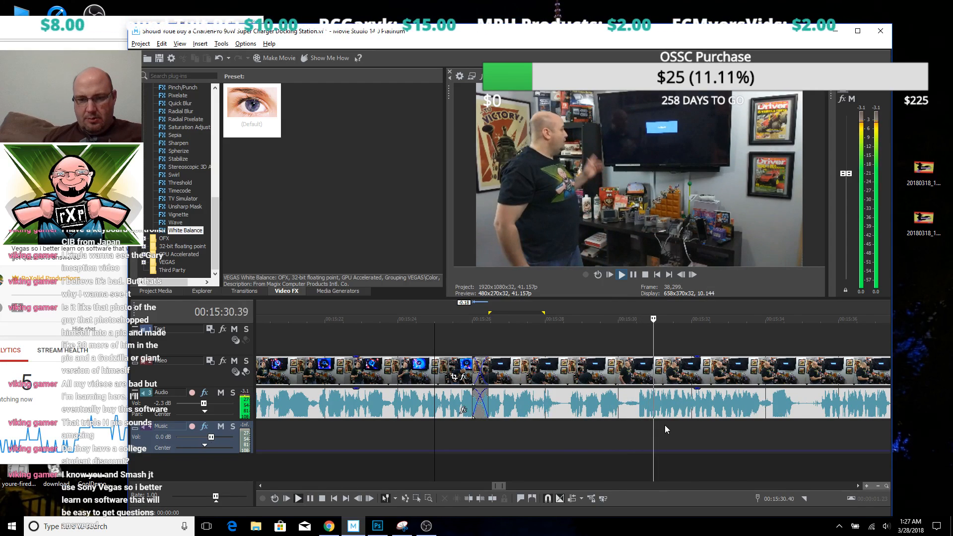
scroll(665, 425, "down", 2)
scroll(633, 422, "down", 2)
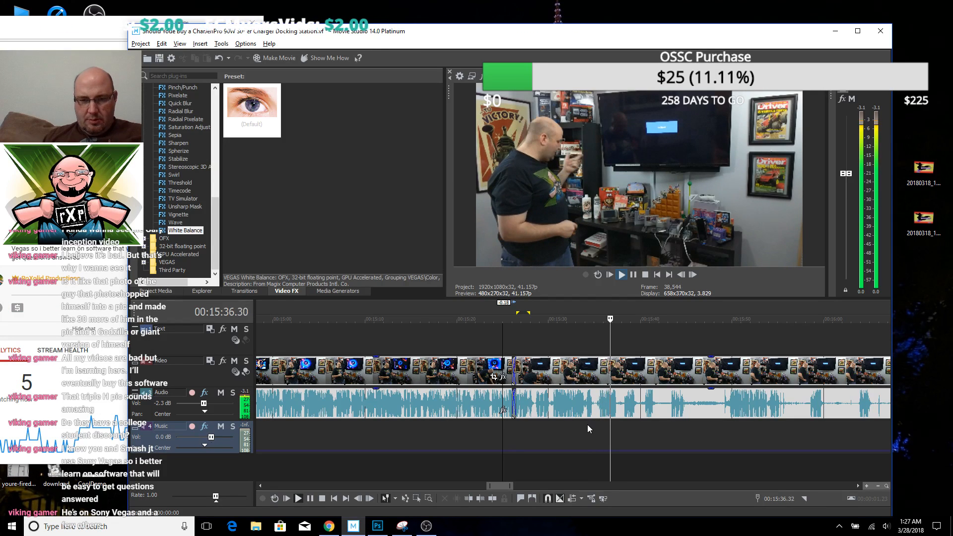
Pause playback, check the live chat in the browser and return to the Movie Studio timeline
key("space")
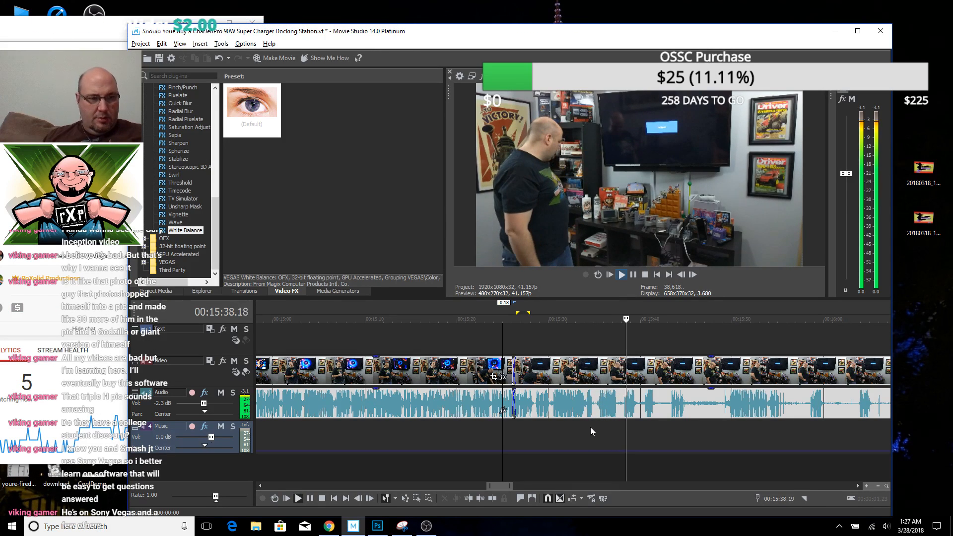
key("alt+Tab")
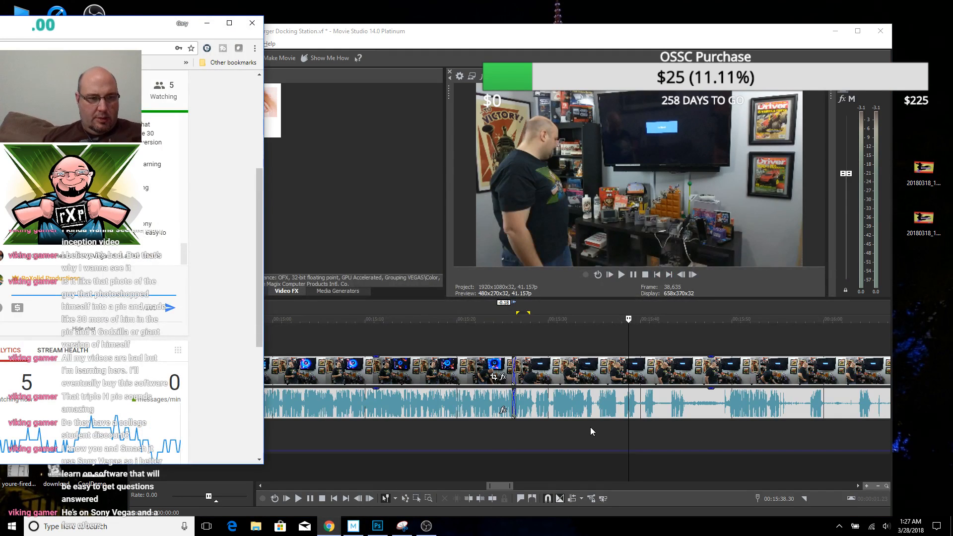
key("alt+Tab")
Play on from 00:15:38.30, replay the earlier footage from about 00:15:30 and stop the playhead at 00:15:34.02
key("space")
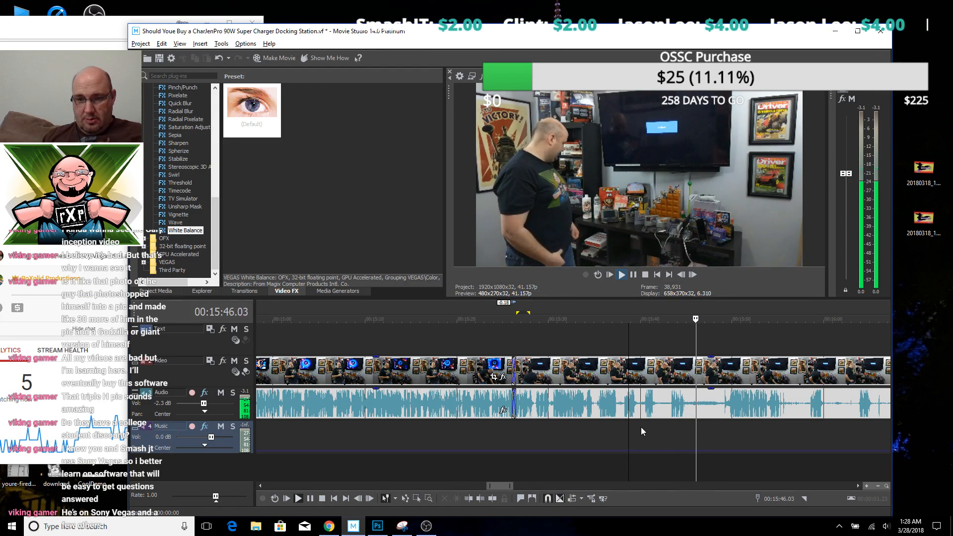
left_click(597, 423)
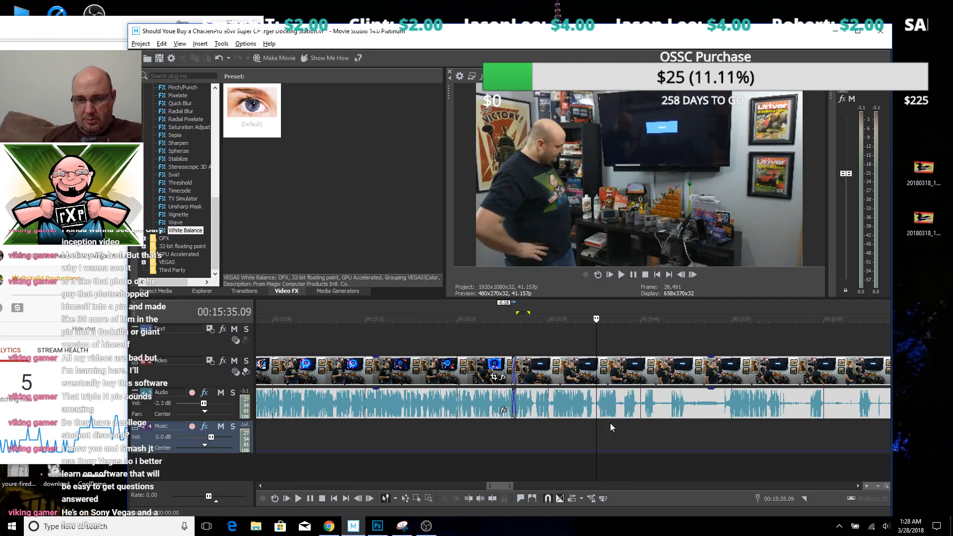
left_click(579, 428)
left_click(558, 429)
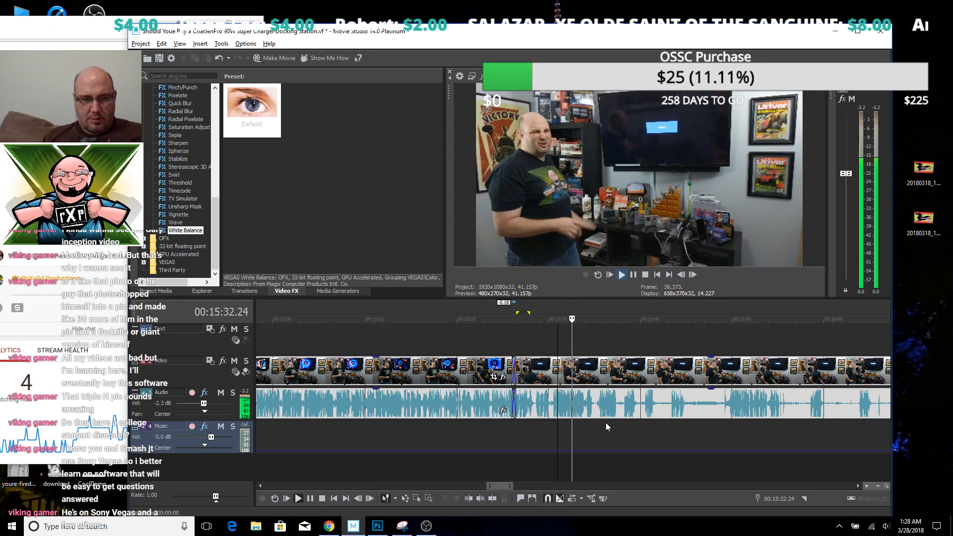
key("space")
Delete the footage between 00:15:34.07 and 00:15:35.08, leaving the gap open
scroll(607, 422, "up", 5)
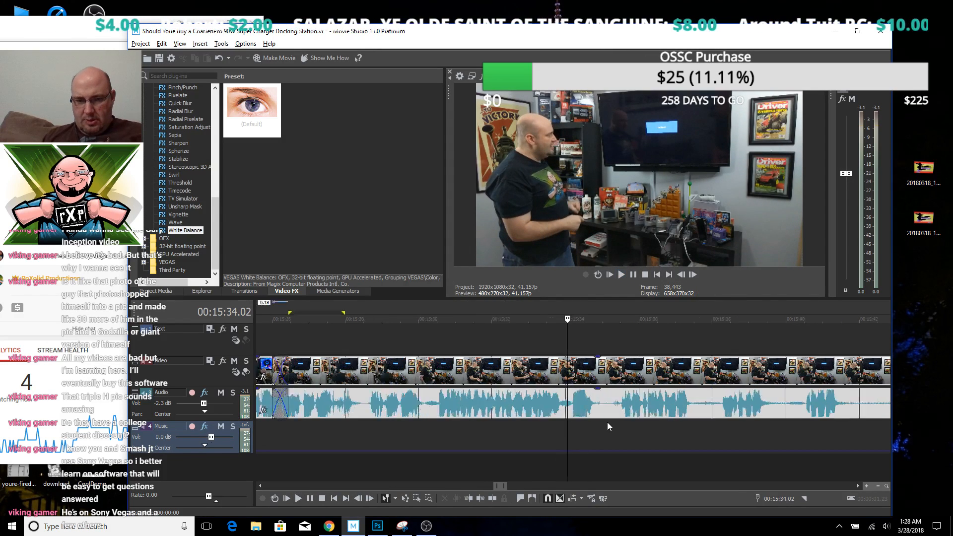
left_click_drag(581, 424, 693, 444)
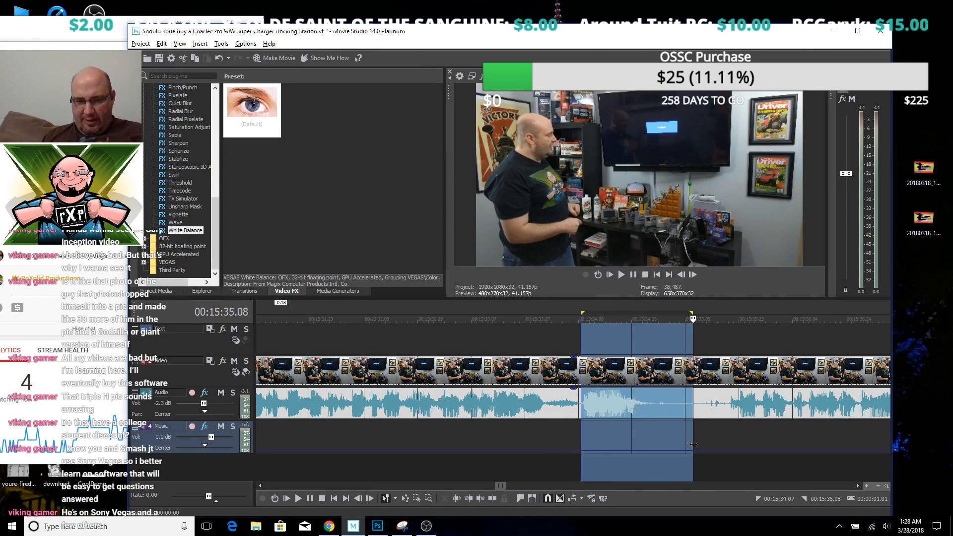
scroll(693, 444, "down", 2)
scroll(692, 444, "down", 3)
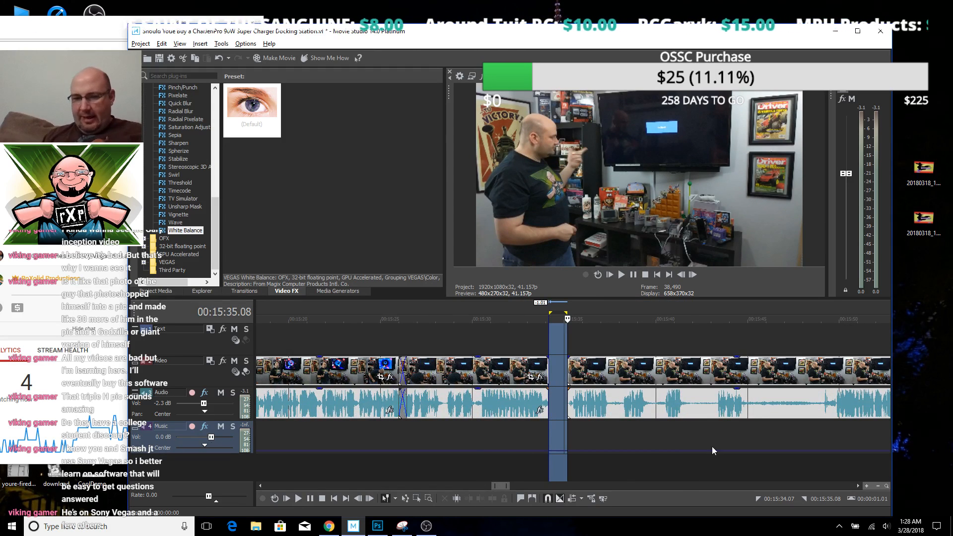
Play the footage after the gap from 00:15:43.19, skipping ahead to 00:15:49.23
left_click(719, 432)
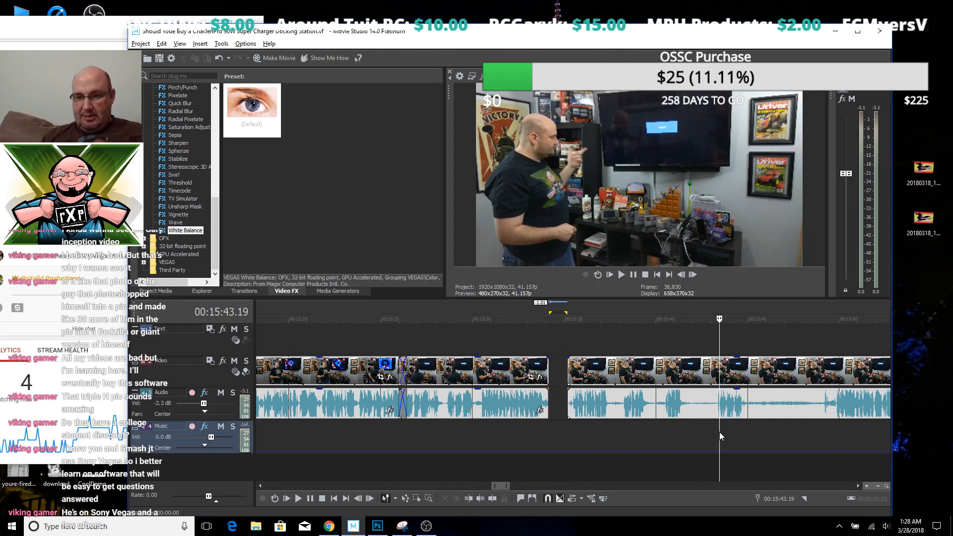
key("space")
scroll(796, 435, "down", 1)
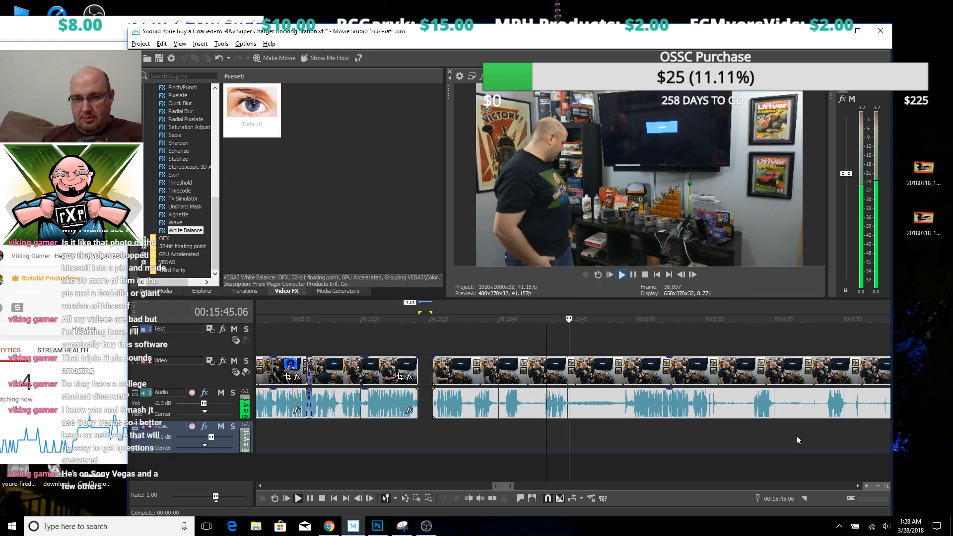
left_click(630, 428)
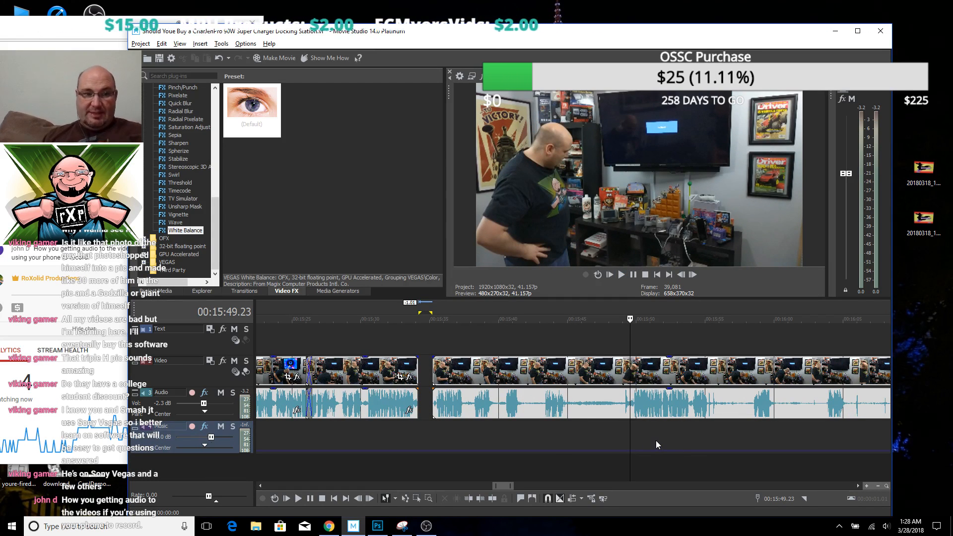
key("space")
Stop playback at 00:15:49.23, read the new live chat question in the browser and return to the timeline
key("space")
key("alt+Tab")
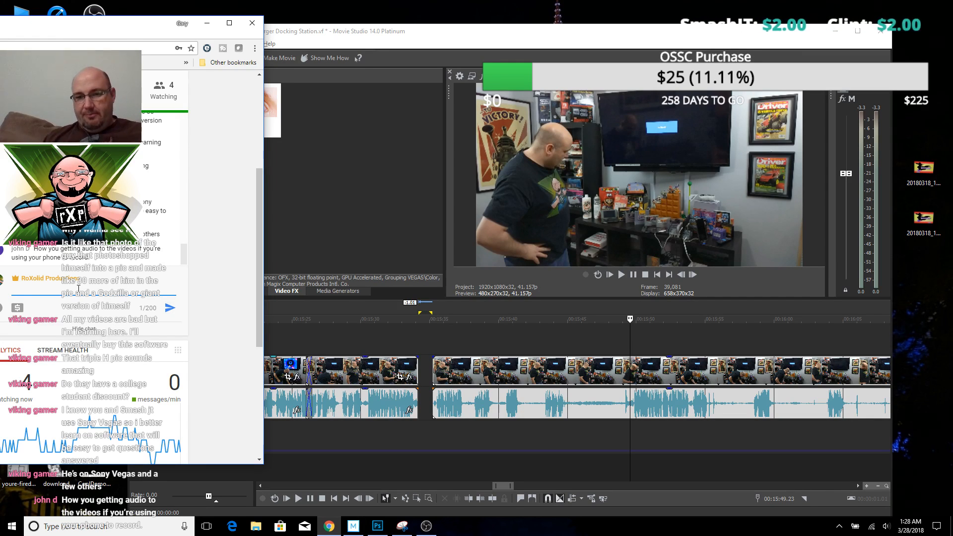
key("alt+Tab")
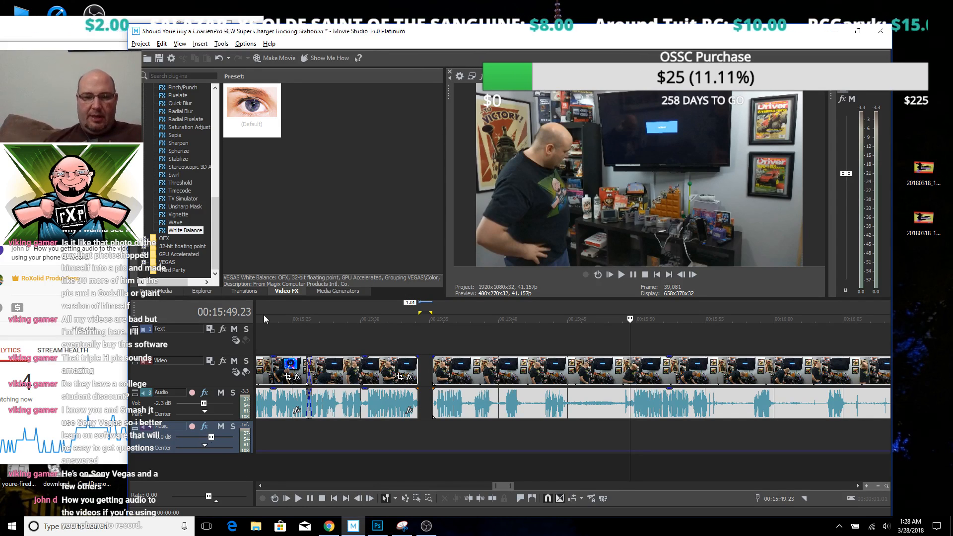
Trim the footage after the gap to start at 00:15:49.23 and slide it back to 00:15:36.09
left_click_drag(433, 370, 628, 376)
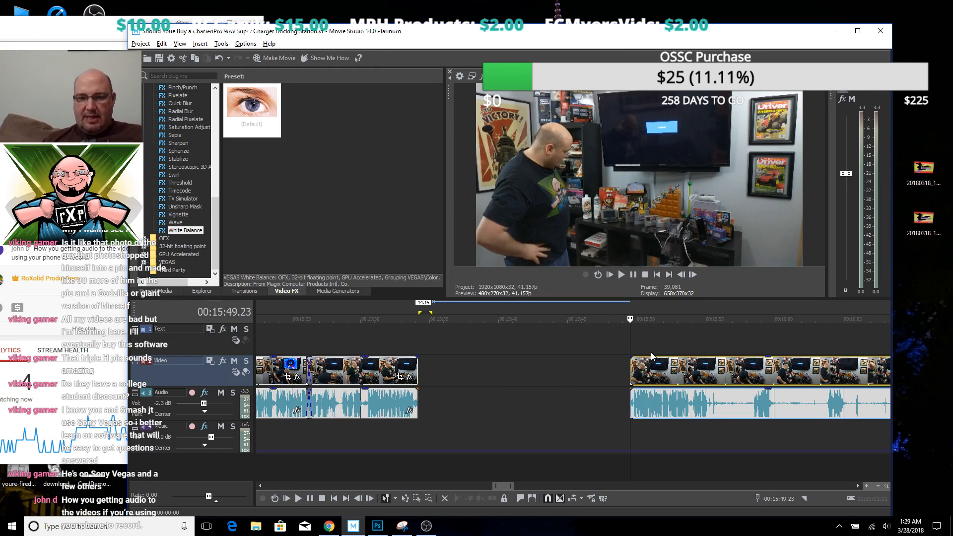
left_click_drag(640, 368, 446, 347)
left_click(444, 344)
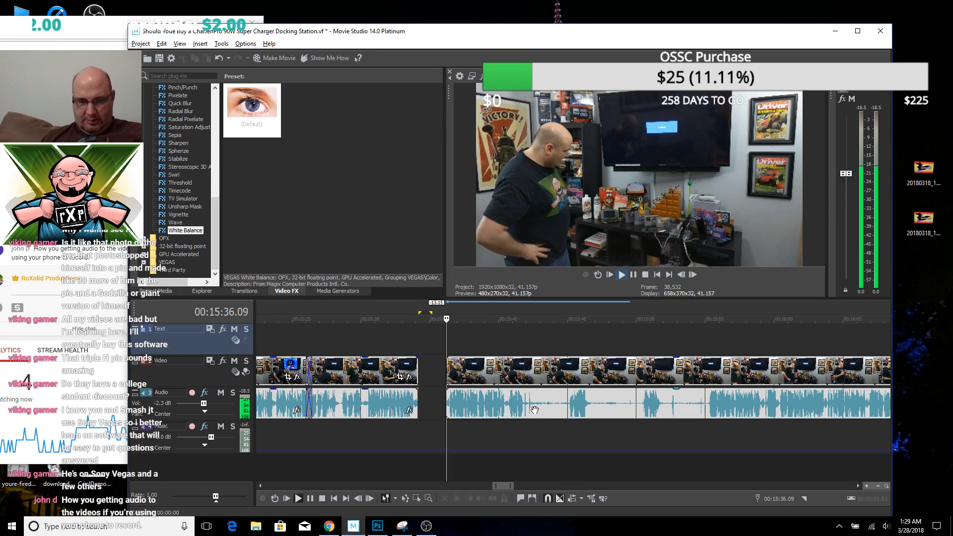
Play the start of the moved clip and slide it back over the preceding clip to create a 0.19 crossfade
scroll(534, 410, "up", 4)
key("space")
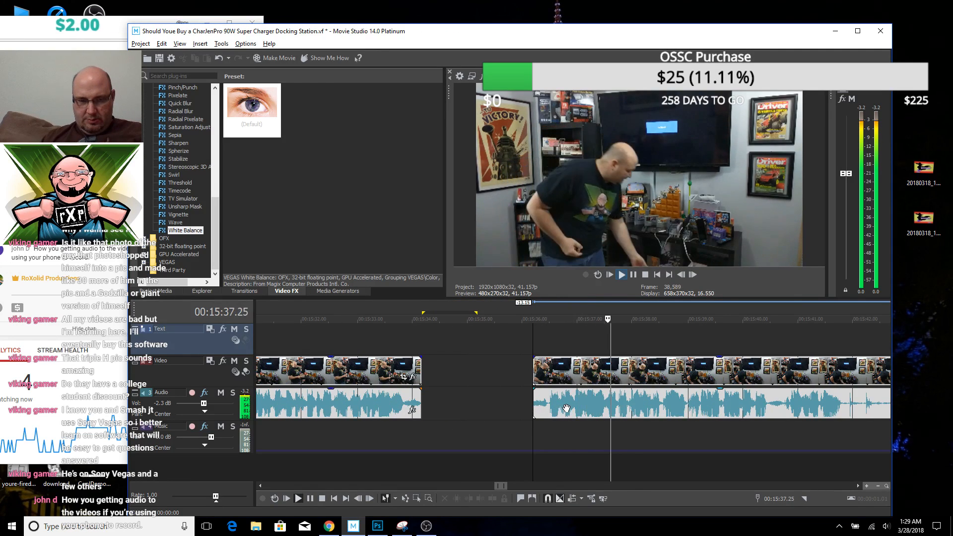
key("space")
left_click_drag(569, 410, 437, 414)
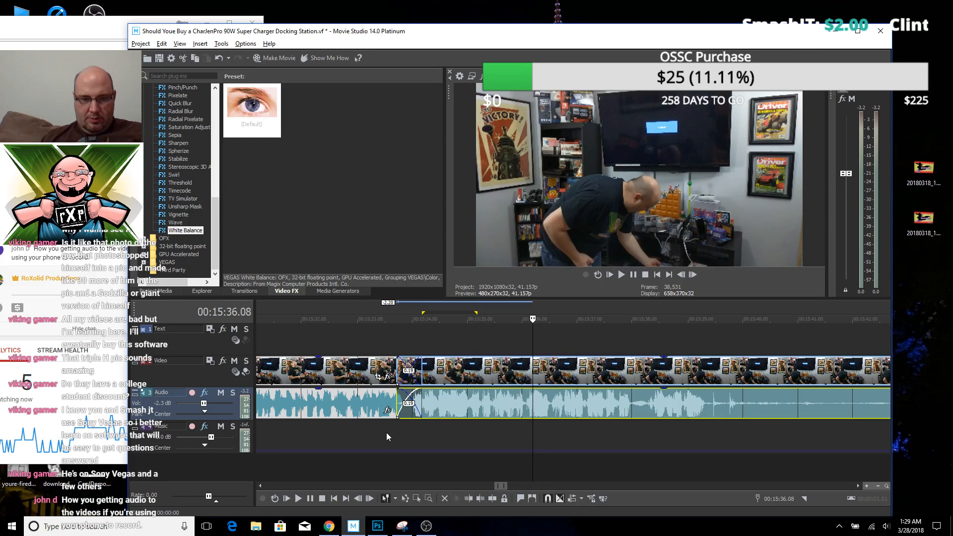
Play back the 0.19 crossfade and the footage after it, skipping ahead to 00:15:42.20 and about 00:15:52
left_click(386, 432)
key("space")
scroll(721, 444, "down", 4)
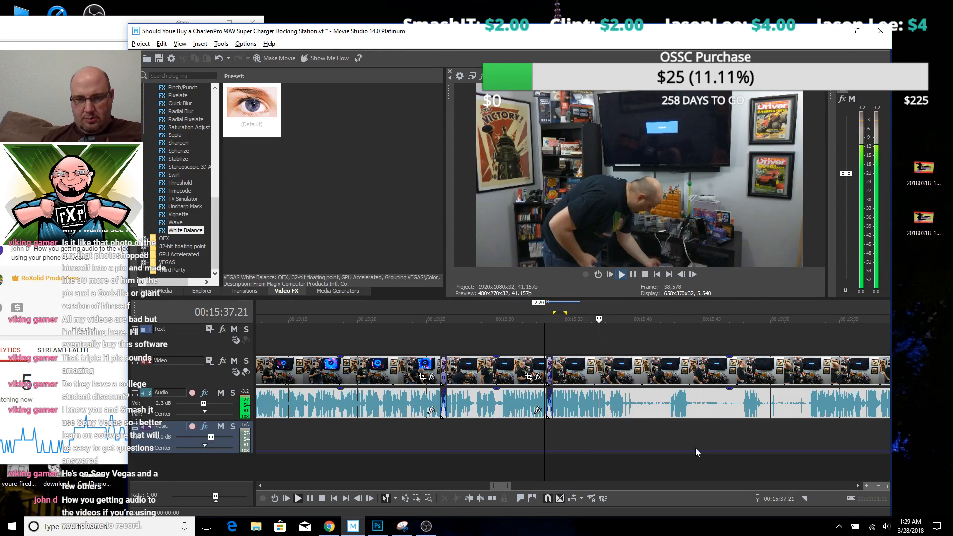
left_click(667, 428)
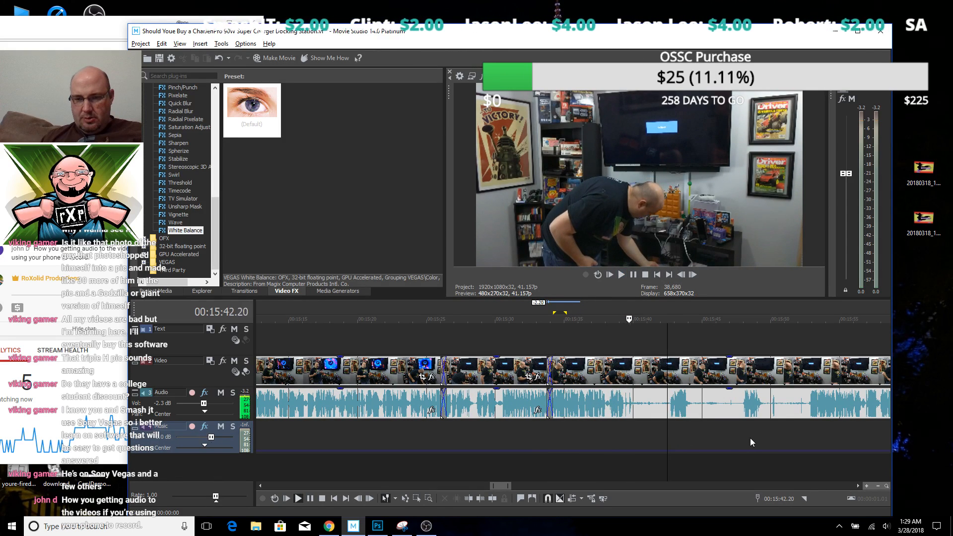
left_click(805, 427)
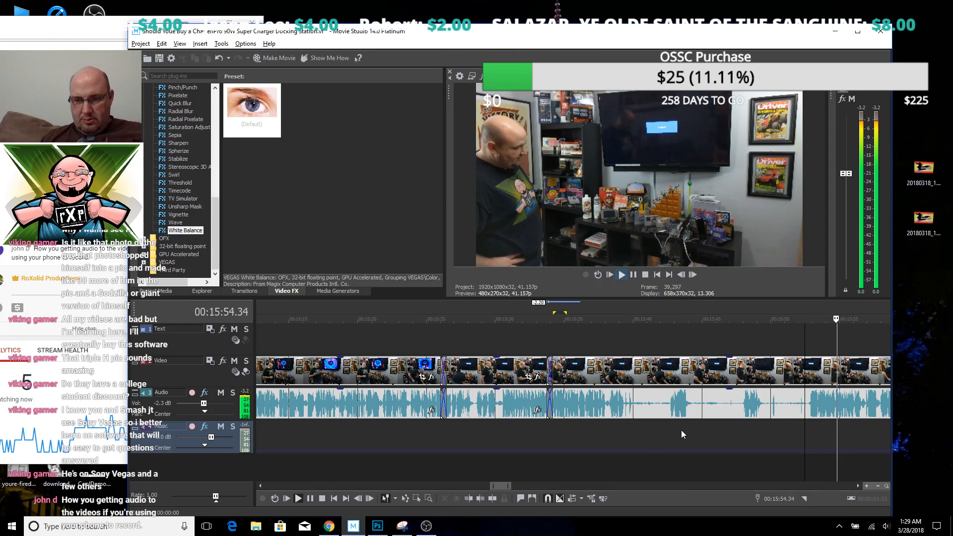
Delete the footage between 00:15:39.26 and 00:15:52.21, leaving the gap open
left_click(611, 433)
key("space")
left_click_drag(631, 432, 805, 436)
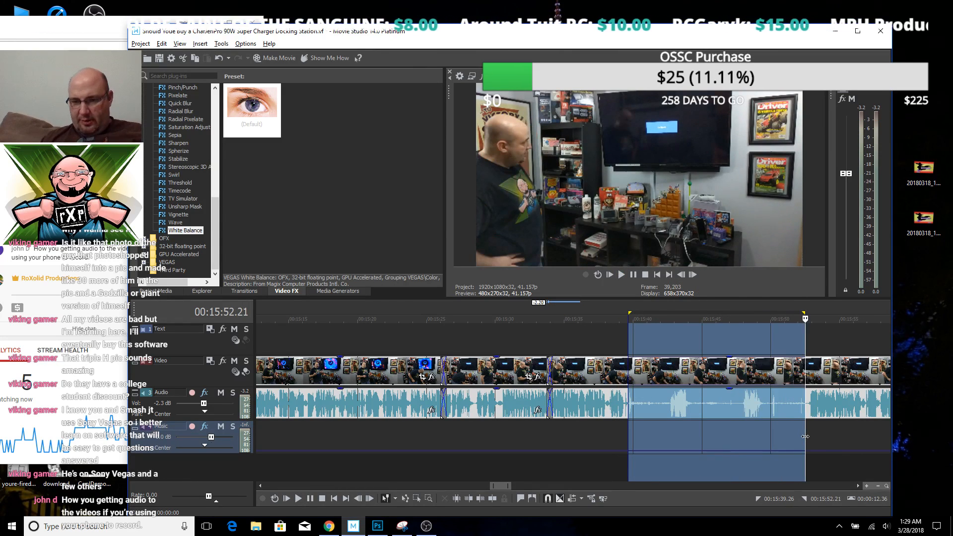
key("Delete")
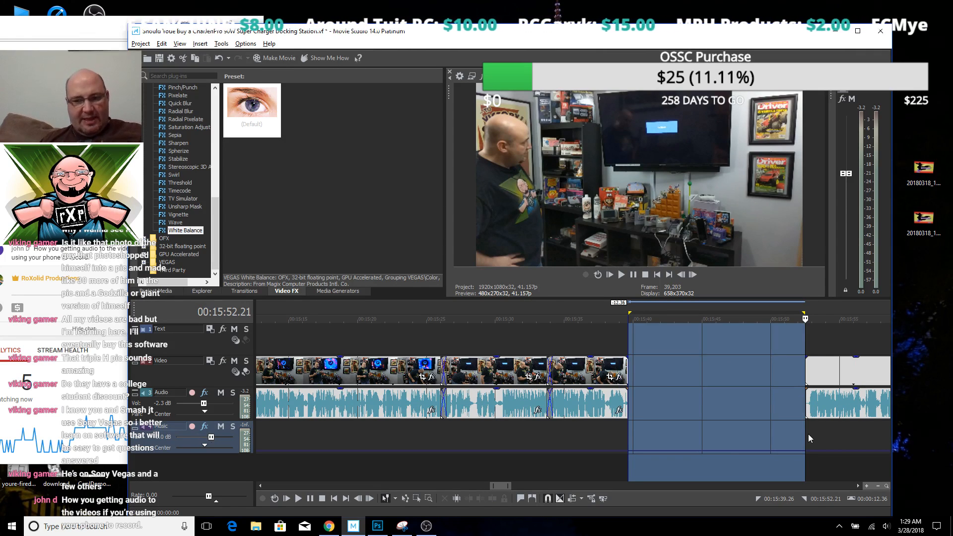
Slide the footage after the gap back over the preceding clip for a 0.20 crossfade and save the project
left_click(818, 434)
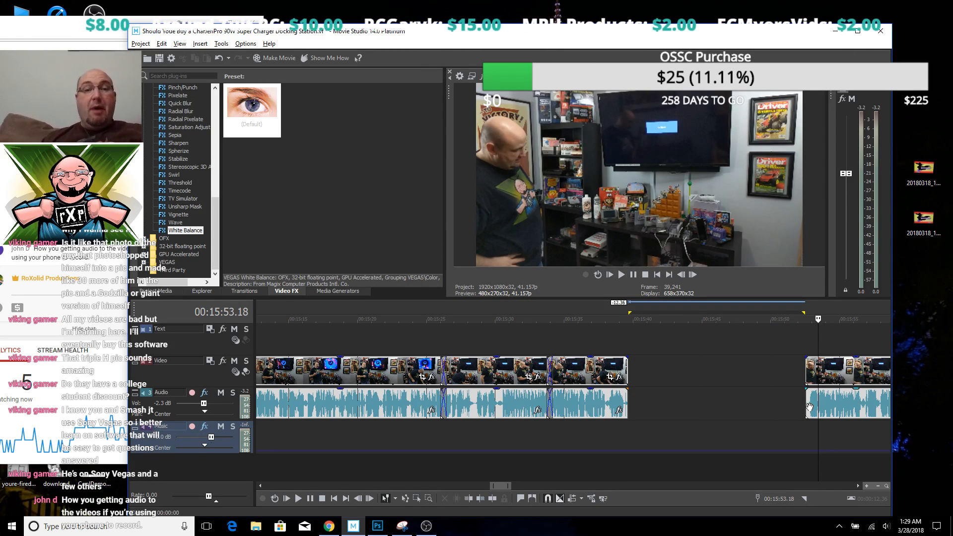
left_click_drag(837, 400, 653, 404)
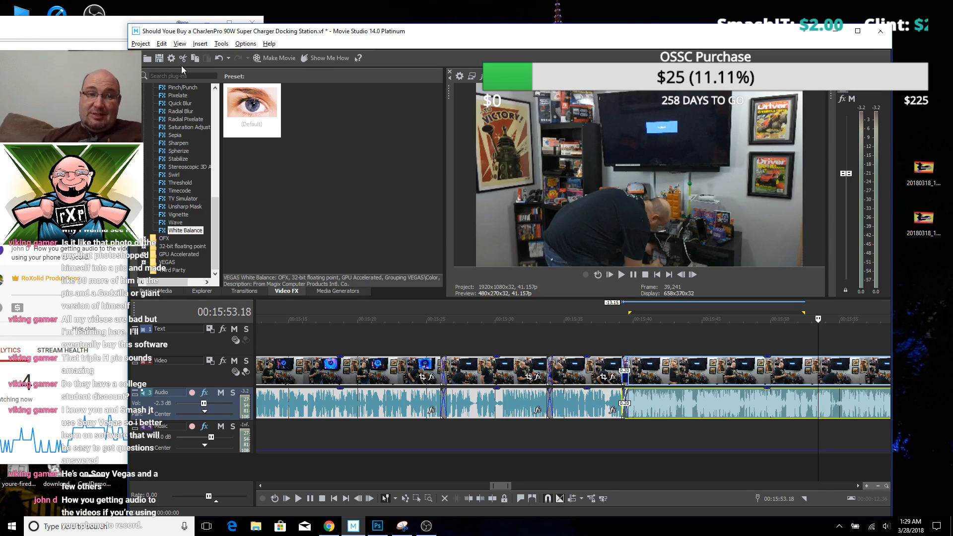
left_click(164, 59)
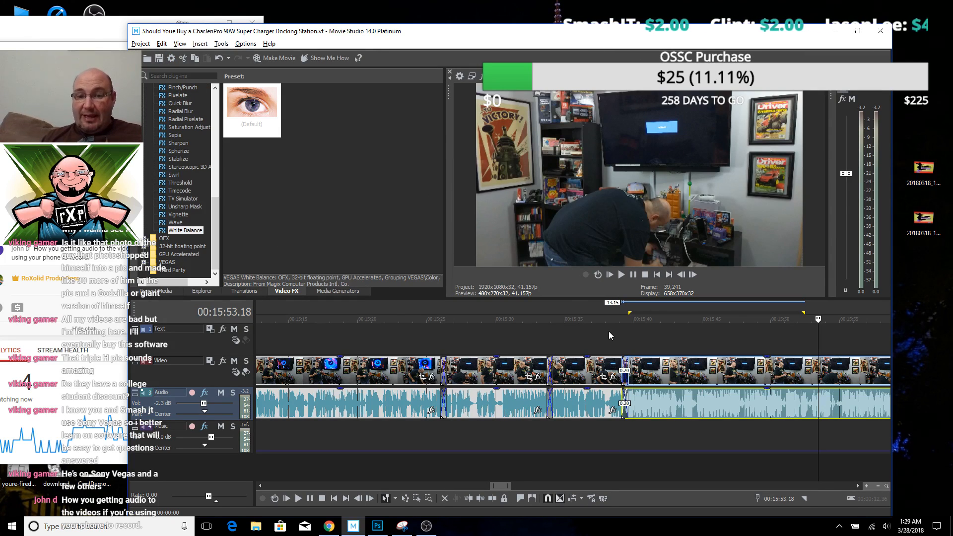
Play back the new 0.20 crossfade near 00:15:39 and the footage that follows it
left_click(621, 341)
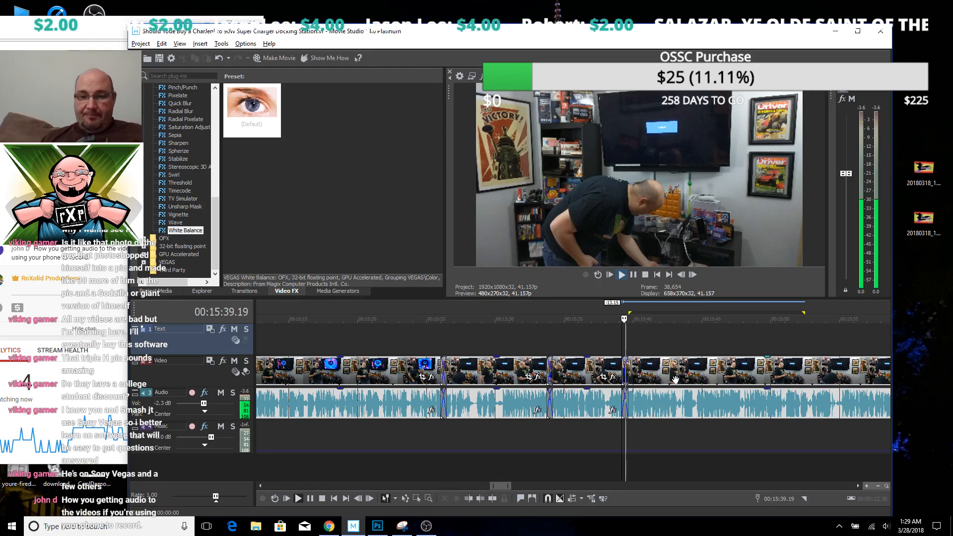
scroll(678, 379, "down", 2)
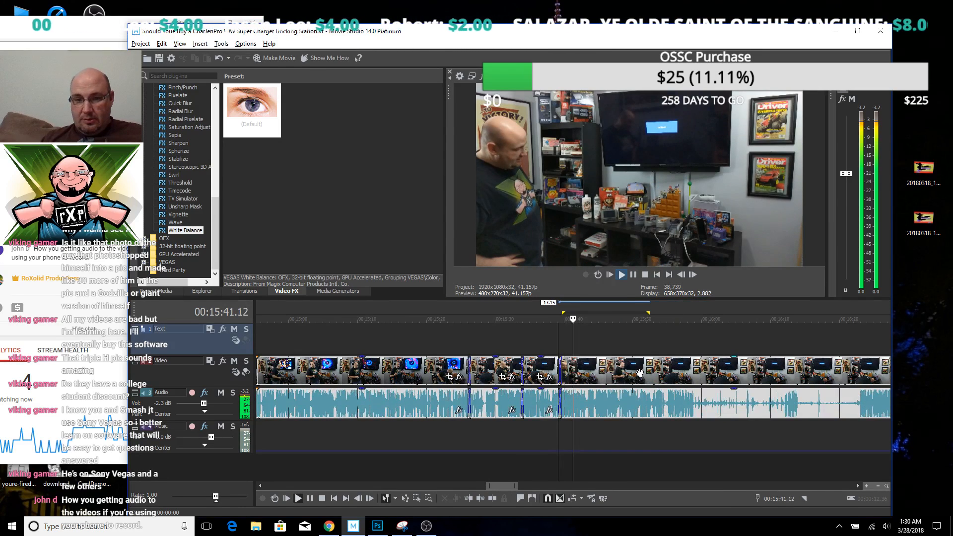
scroll(640, 372, "down", 1)
scroll(625, 368, "down", 1)
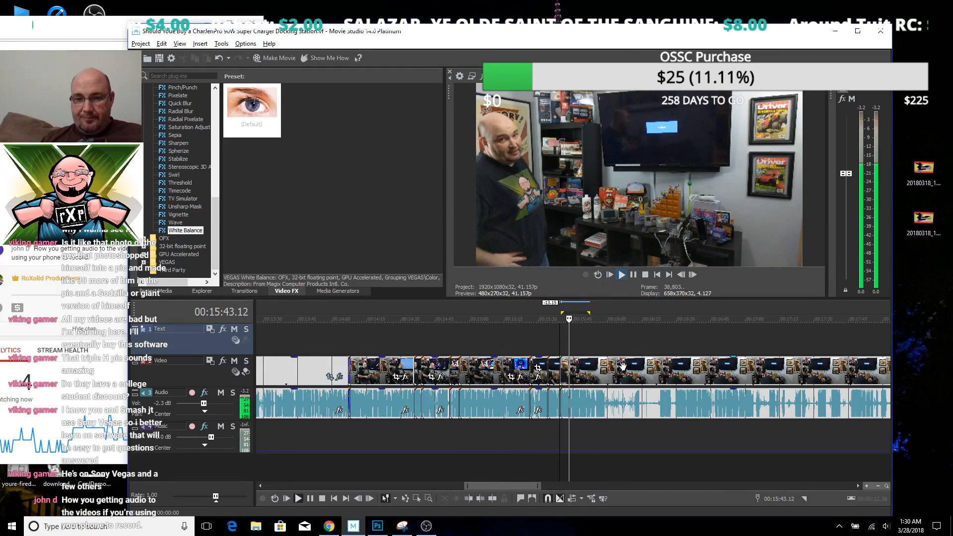
scroll(623, 366, "down", 6)
scroll(623, 367, "up", 5)
scroll(622, 366, "up", 3)
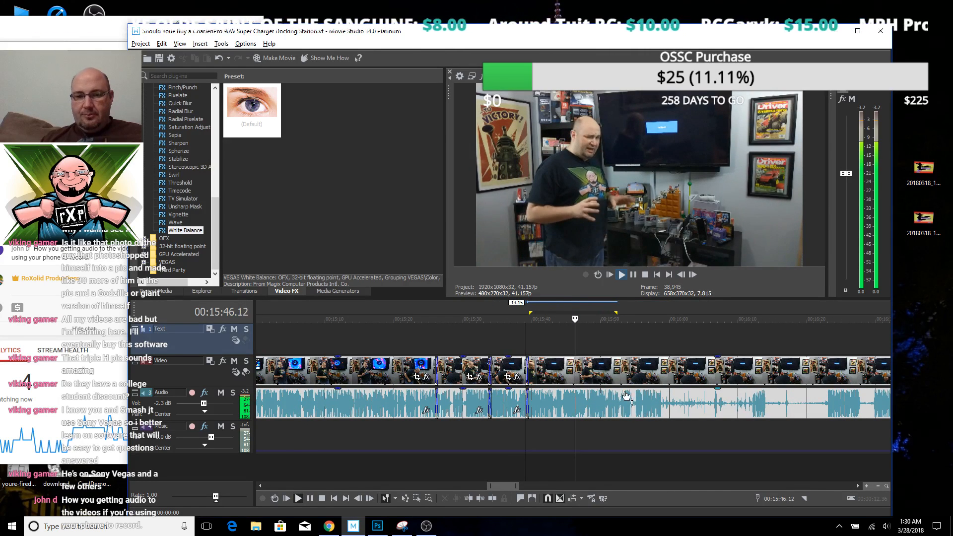
Set the video preview quality to Preview (Quarter)
left_click(528, 77)
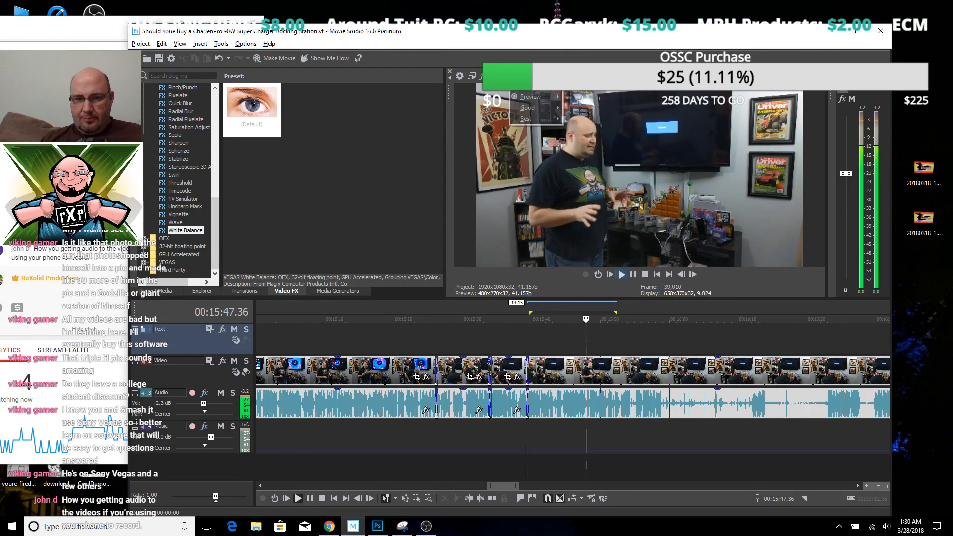
mouse_move(530, 97)
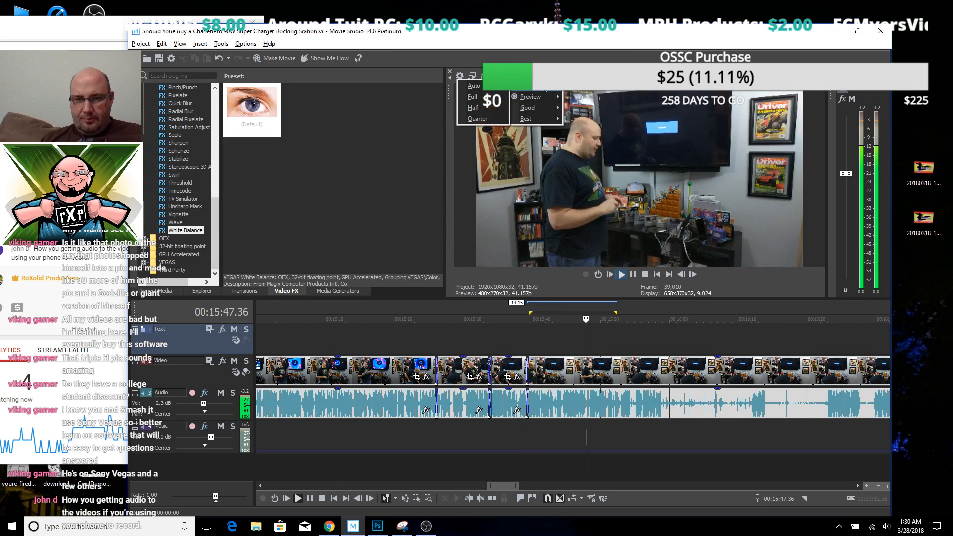
left_click(495, 121)
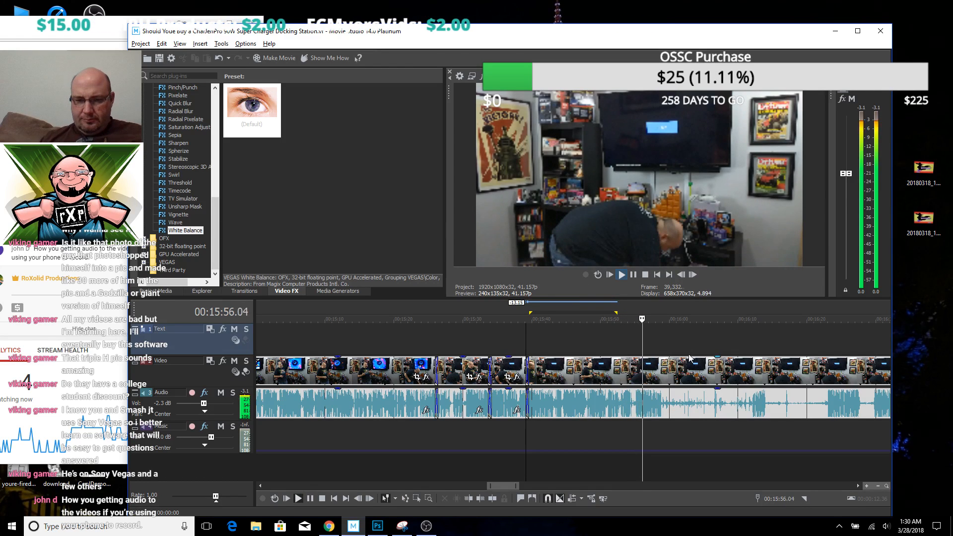
Stop playback and delete the footage between 00:16:00.00 and 00:16:11.19, leaving the gap open
key("Return")
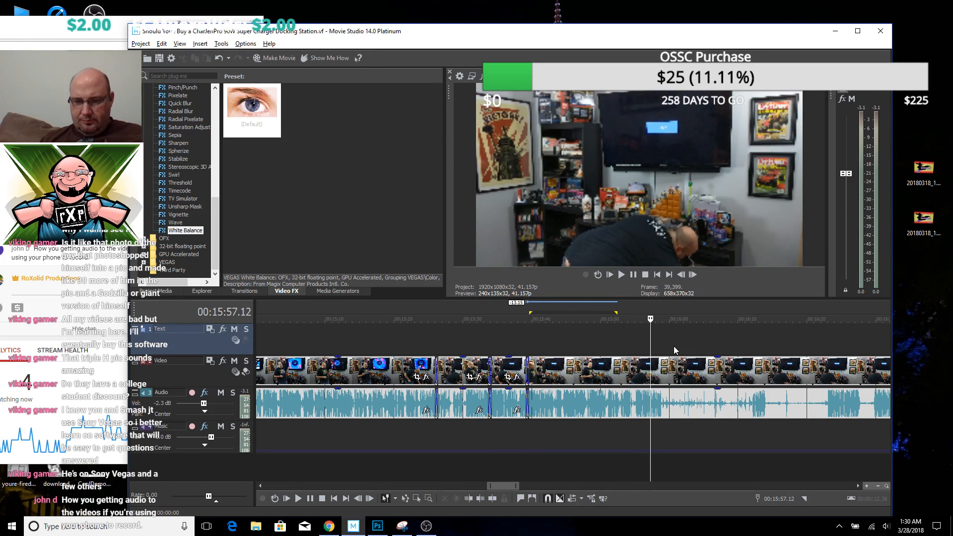
left_click_drag(671, 348, 748, 358)
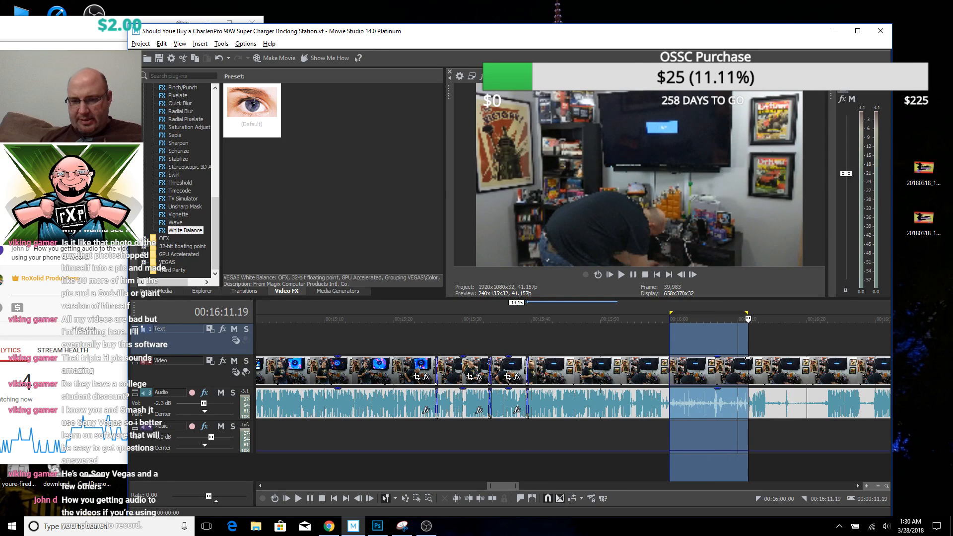
key("Delete")
Play the footage after the gap and delete the stretch between 00:16:14.33 and 00:16:22.18, leaving the gap open
left_click(756, 351)
key("space")
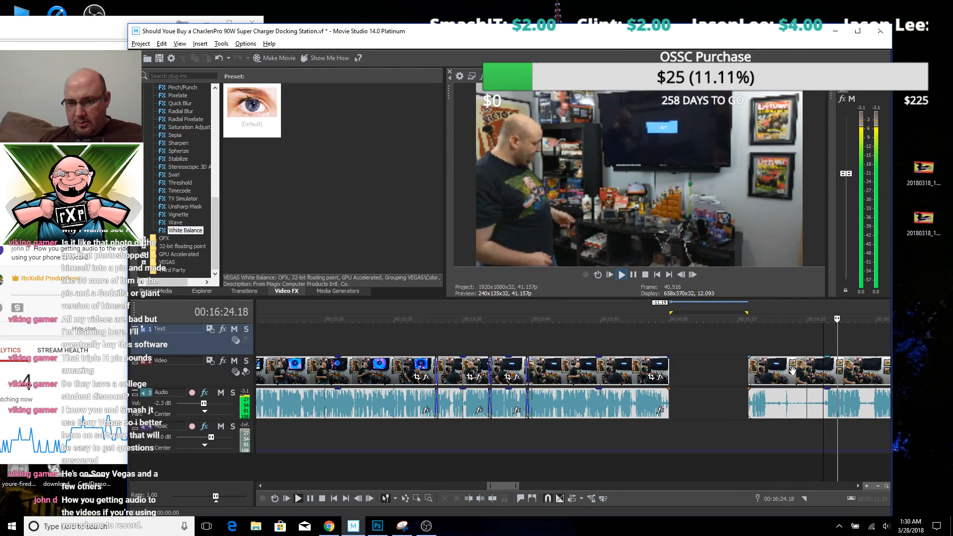
scroll(794, 364, "down", 2)
scroll(725, 359, "up", 2)
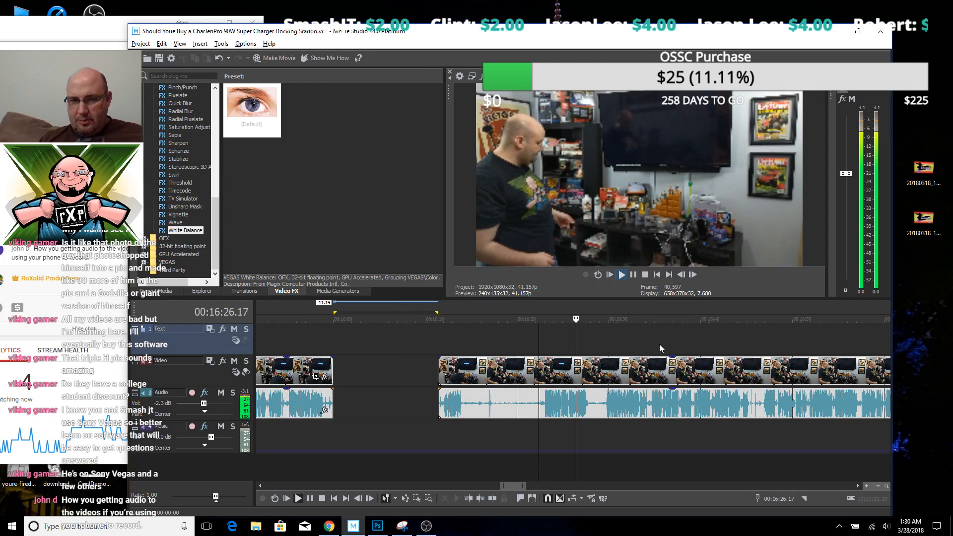
left_click_drag(469, 338, 539, 345)
key("Delete")
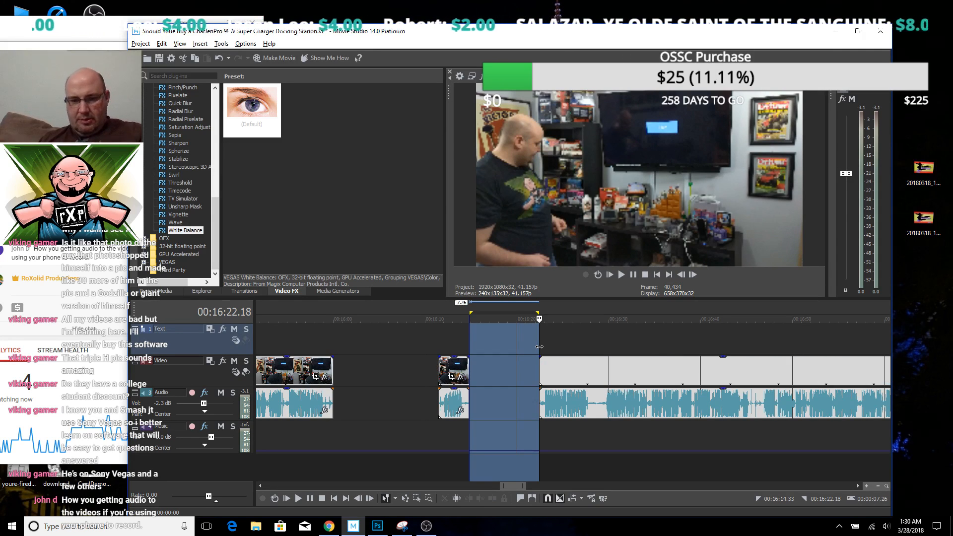
Slide the short clip between the two gaps back over the preceding clip for a 1.00 crossfade and play the transition
left_click(406, 344)
left_click(438, 367)
left_click_drag(438, 367, 337, 374)
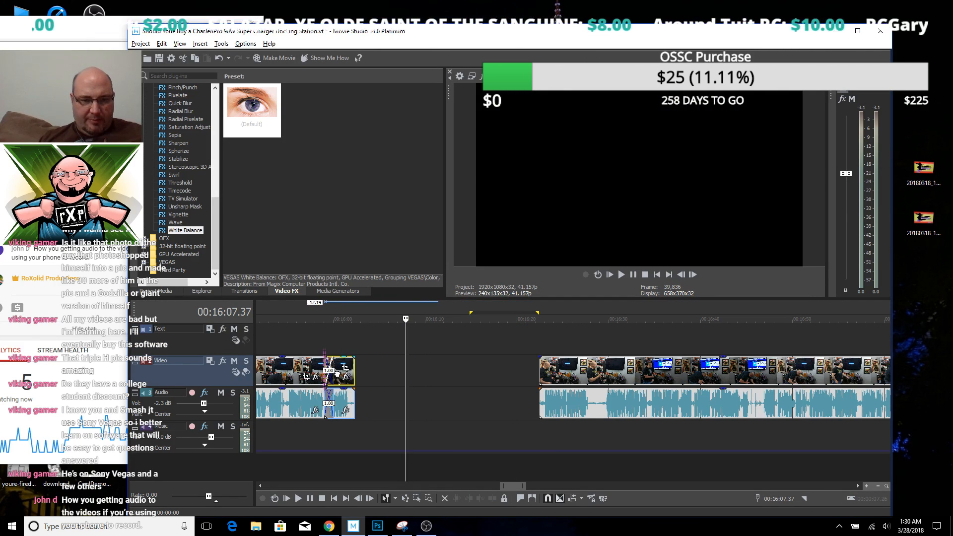
left_click(317, 346)
key("space")
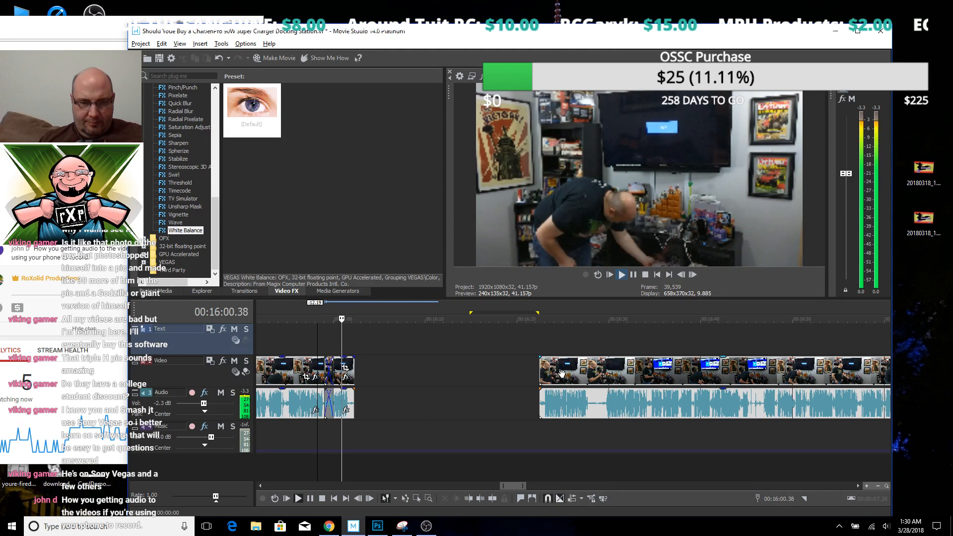
key("space")
Slide the remaining footage back over the end of the short clip for a 1.00 crossfade and play the transition
left_click_drag(566, 372, 370, 378)
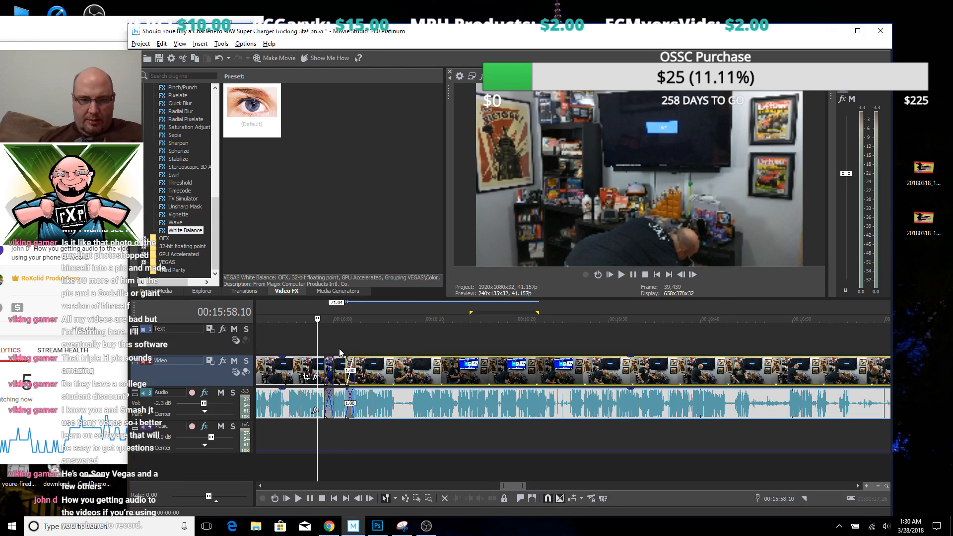
left_click(340, 351)
key("space")
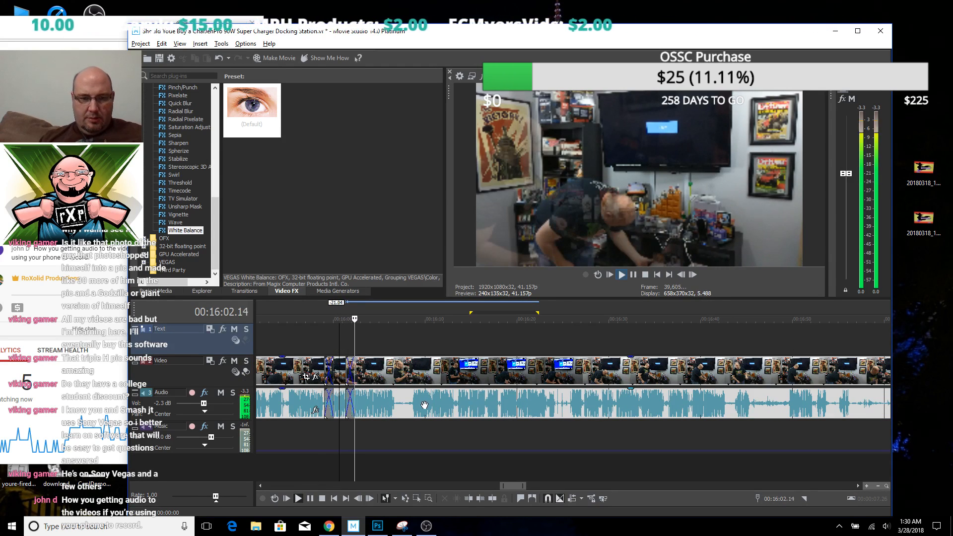
Play the footage onward from 00:16:07.21 and save the project
left_click(402, 433)
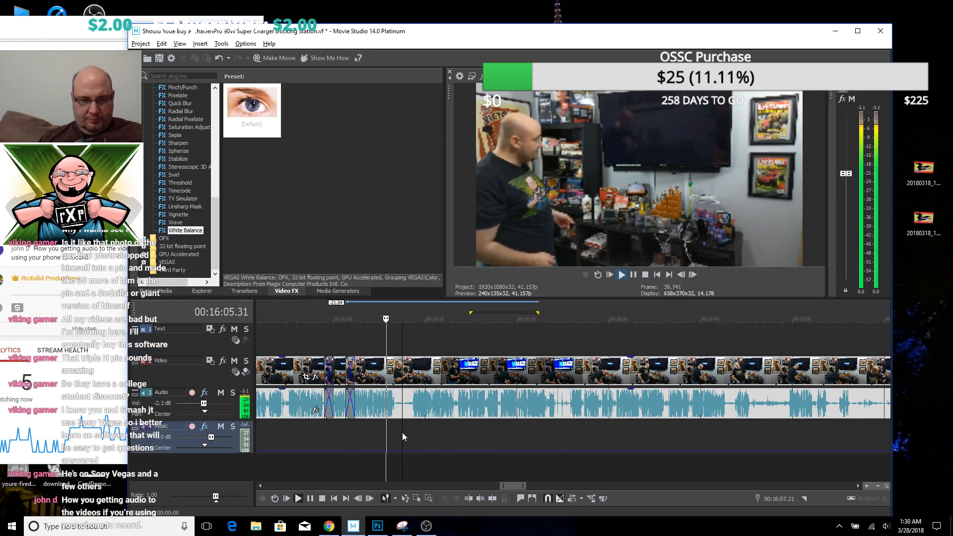
scroll(402, 433, "up", 5)
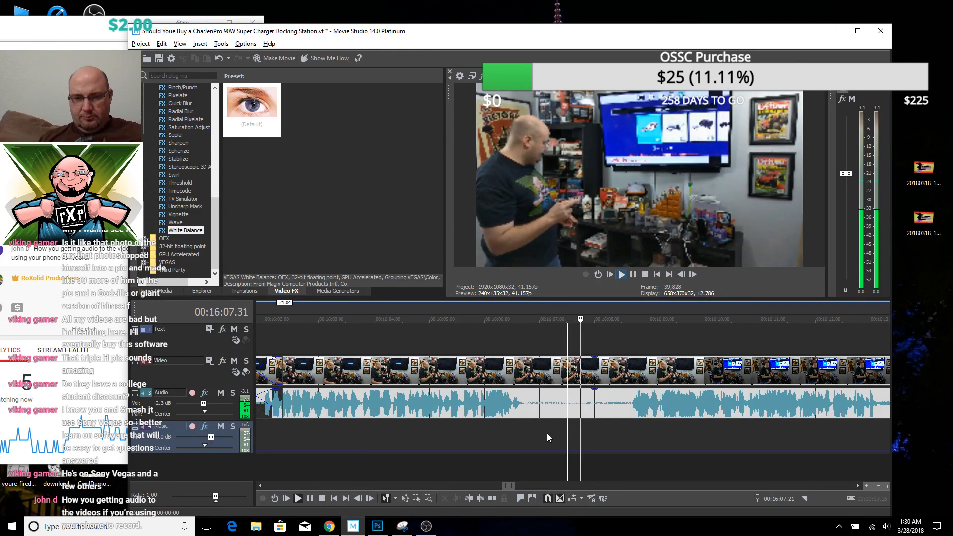
scroll(605, 430, "down", 8)
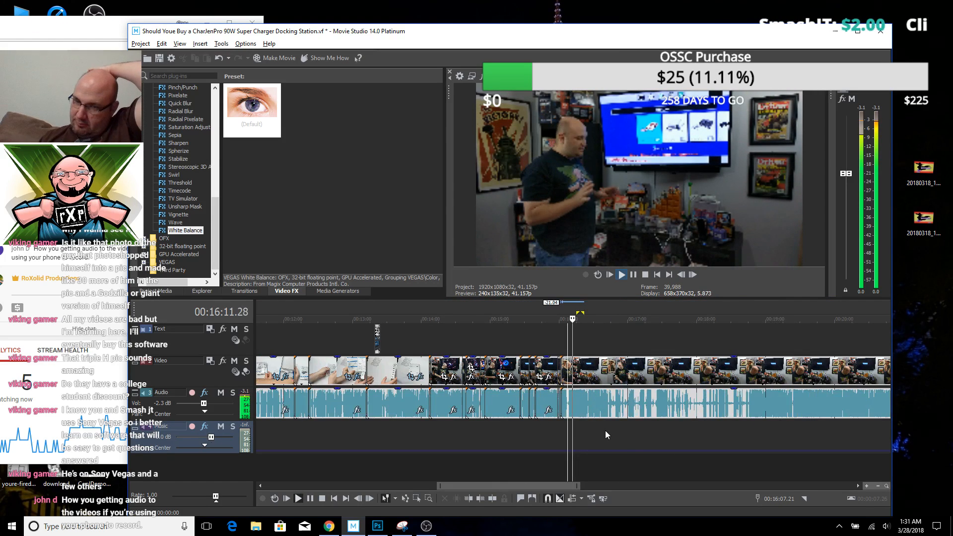
scroll(605, 430, "down", 5)
scroll(611, 430, "up", 4)
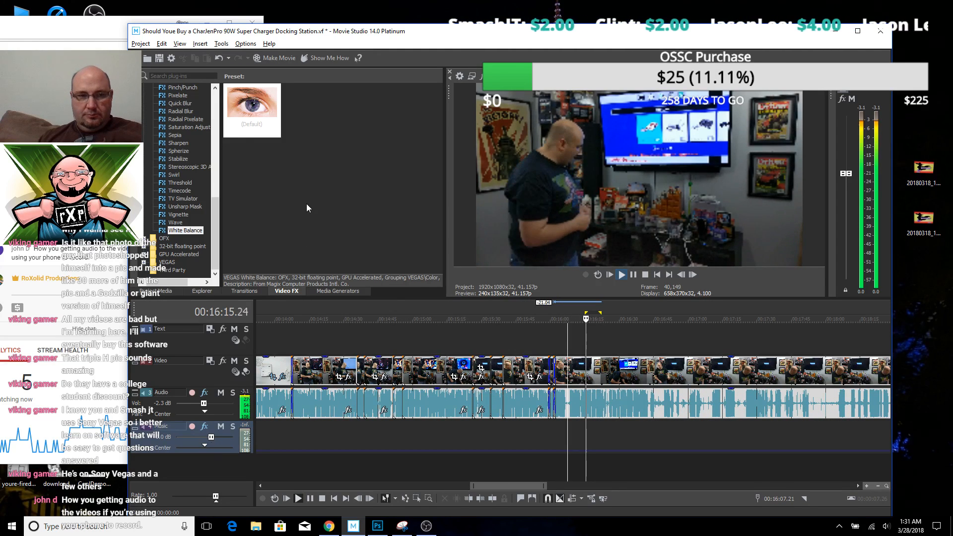
left_click(159, 58)
Play the stretch between about 00:16:13 and 00:16:25 repeatedly, restarting at 00:16:18.04 and 00:16:16.27, to locate the next cut
scroll(641, 323, "up", 4)
scroll(716, 424, "down", 2)
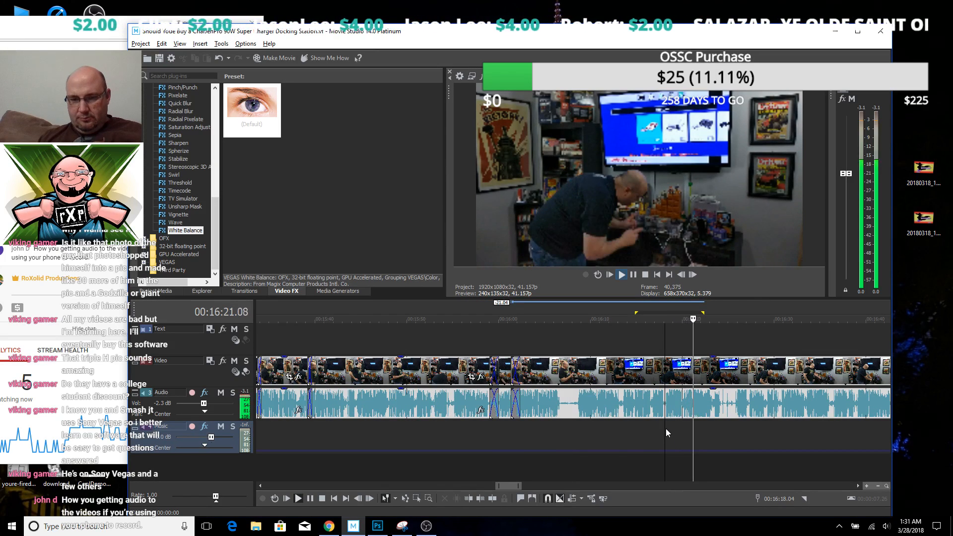
scroll(665, 429, "up", 4)
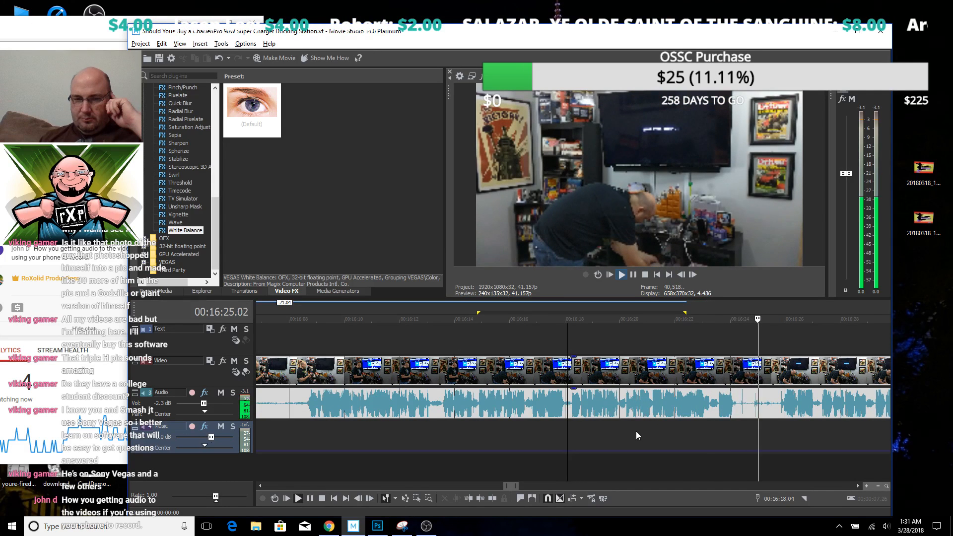
key("space")
key("space")
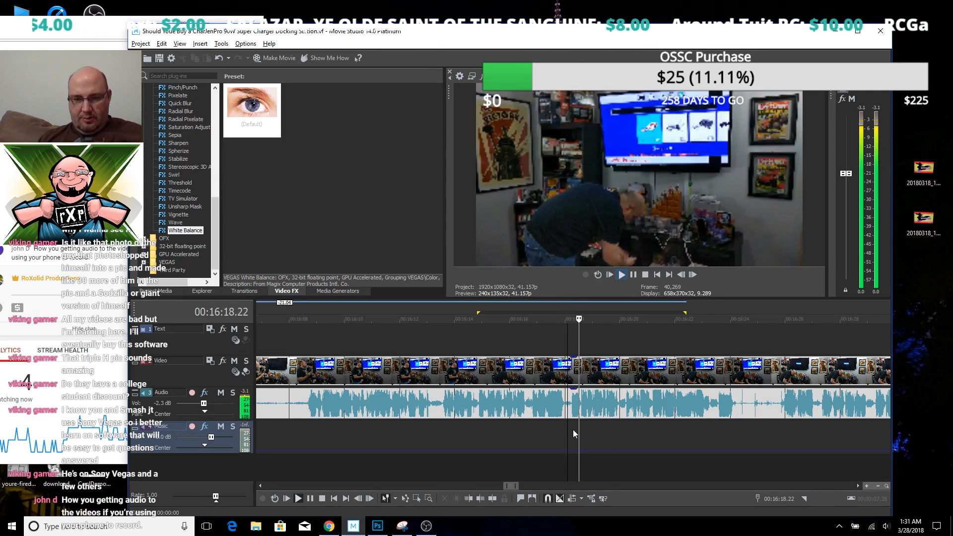
key("space")
left_click(527, 424)
key("space")
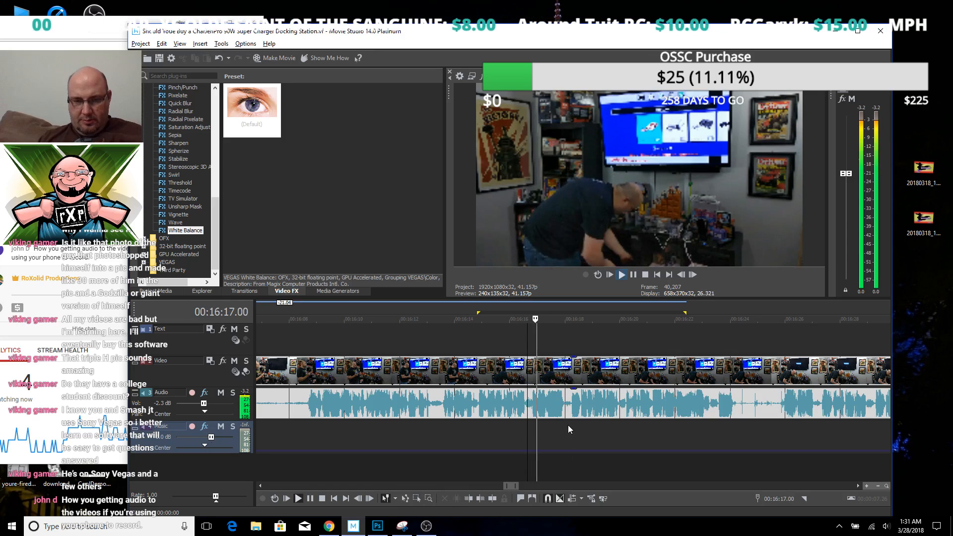
key("space")
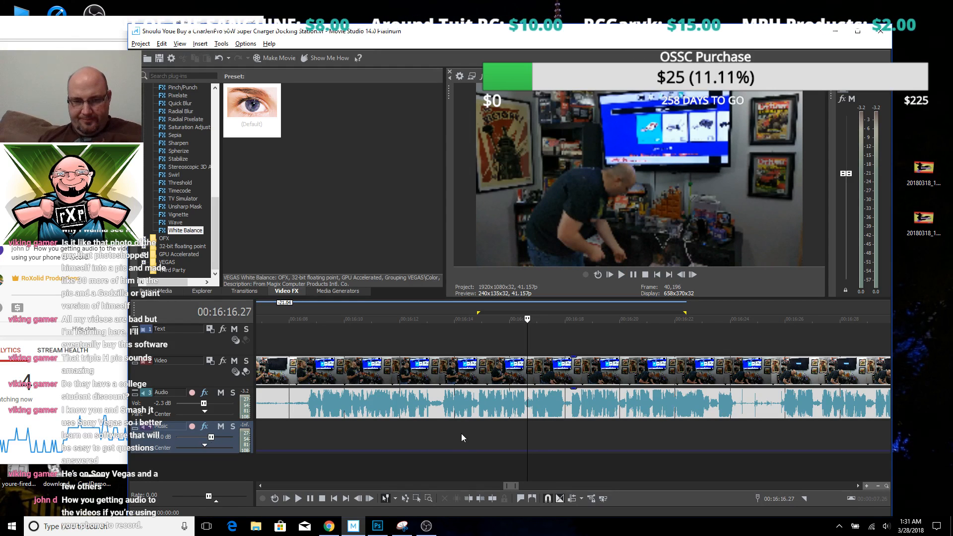
left_click(432, 425)
key("space")
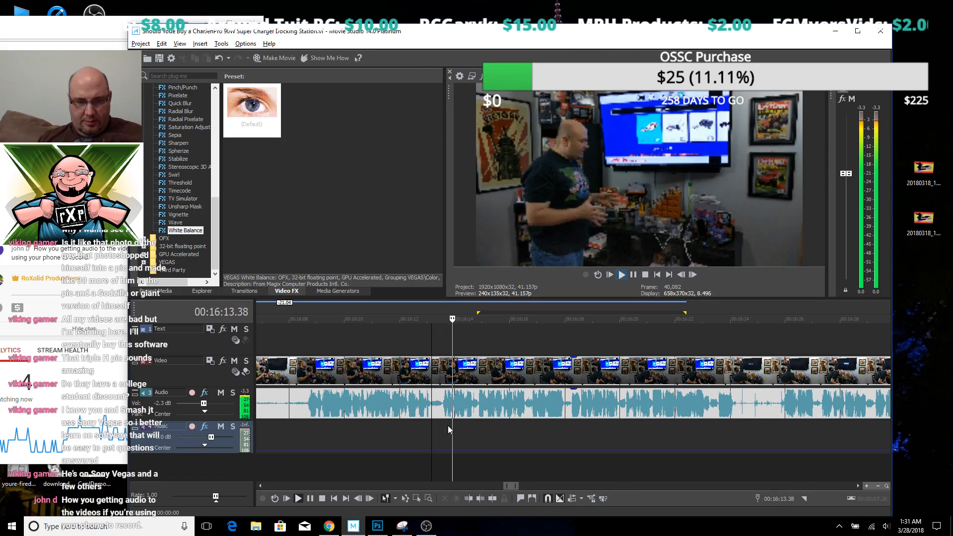
Delete the footage between 00:16:14.34 and 00:16:17.22, leaving the gap open
left_click_drag(478, 431, 552, 434)
key("Delete")
scroll(576, 427, "down", 3)
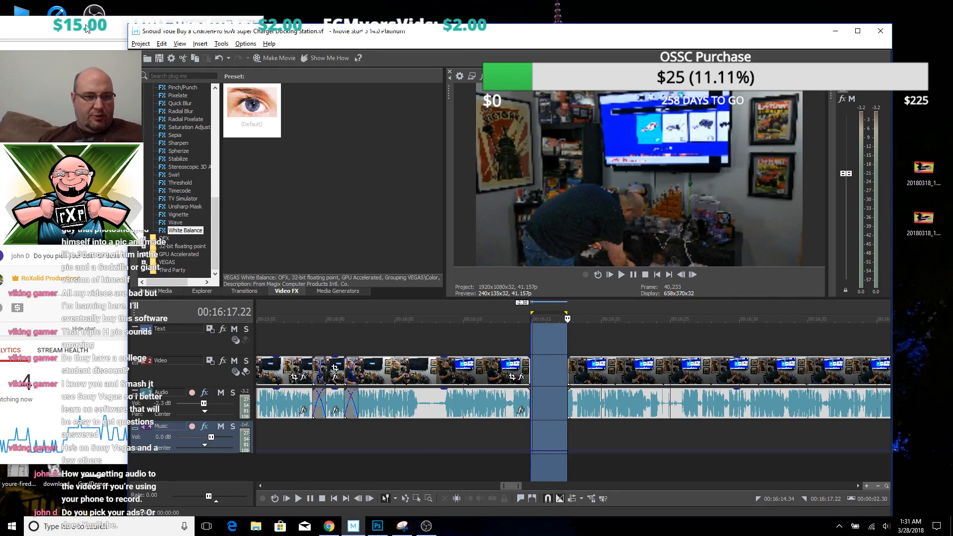
Switch to the browser window to check the live stream chat and return to the video project
left_click(75, 28)
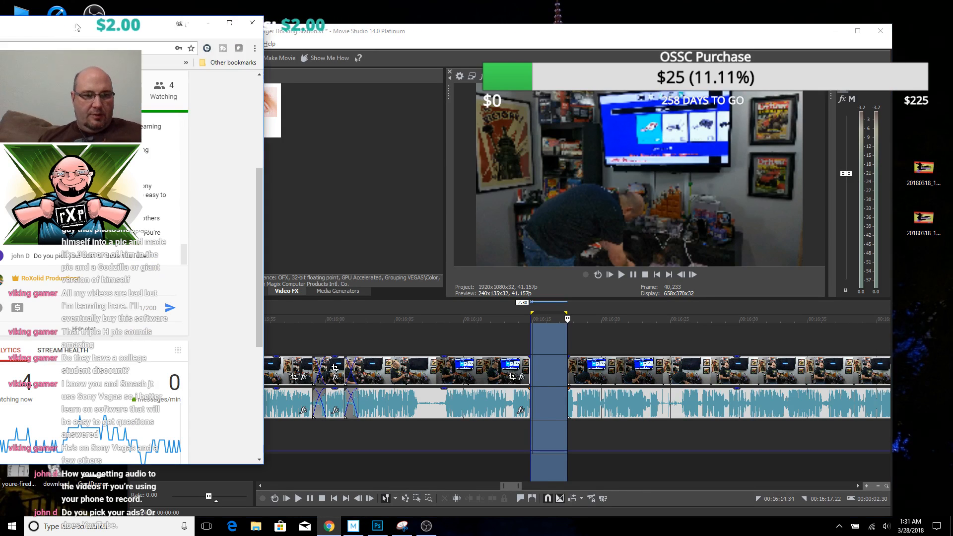
left_click(338, 48)
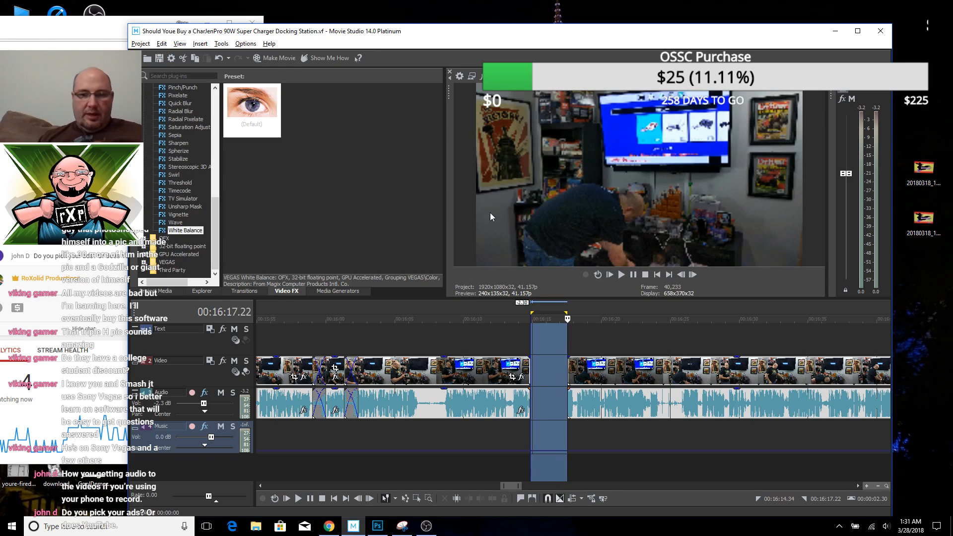
Examine the footage after the gap at 00:16:26.04 and 00:17:03.30, playing it from 00:16:48.07 and from about 00:16:39
left_click(685, 427)
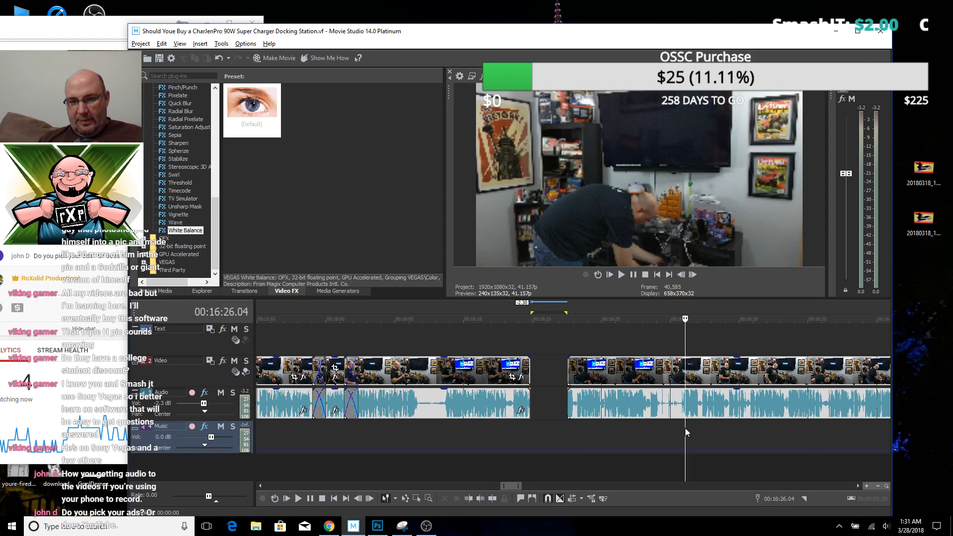
scroll(684, 427, "down", 3)
scroll(701, 428, "down", 1)
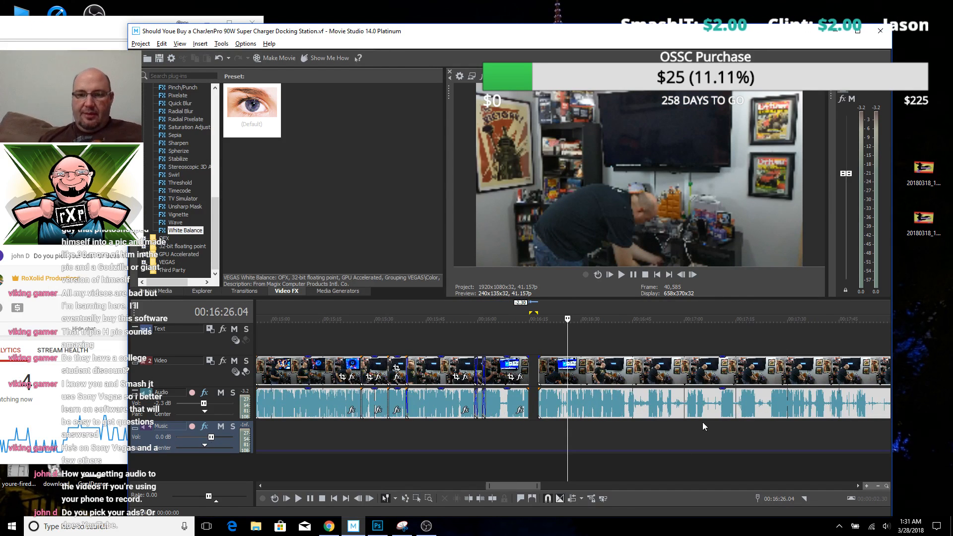
left_click(696, 430)
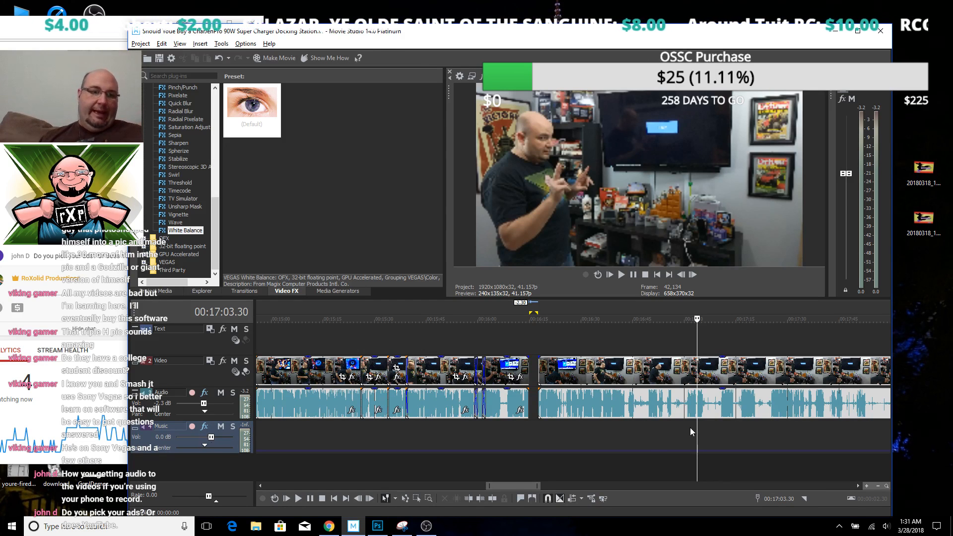
left_click(647, 424)
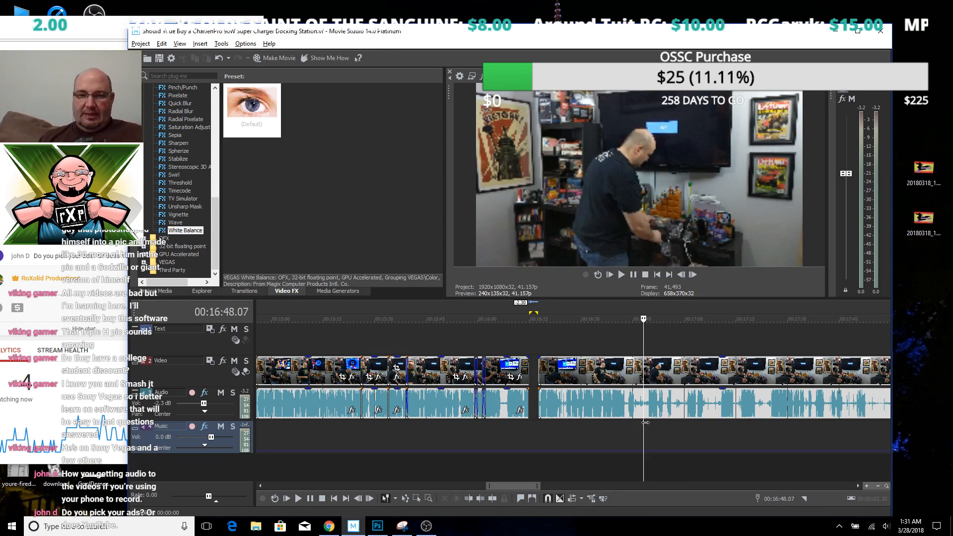
key("space")
scroll(647, 425, "up", 2)
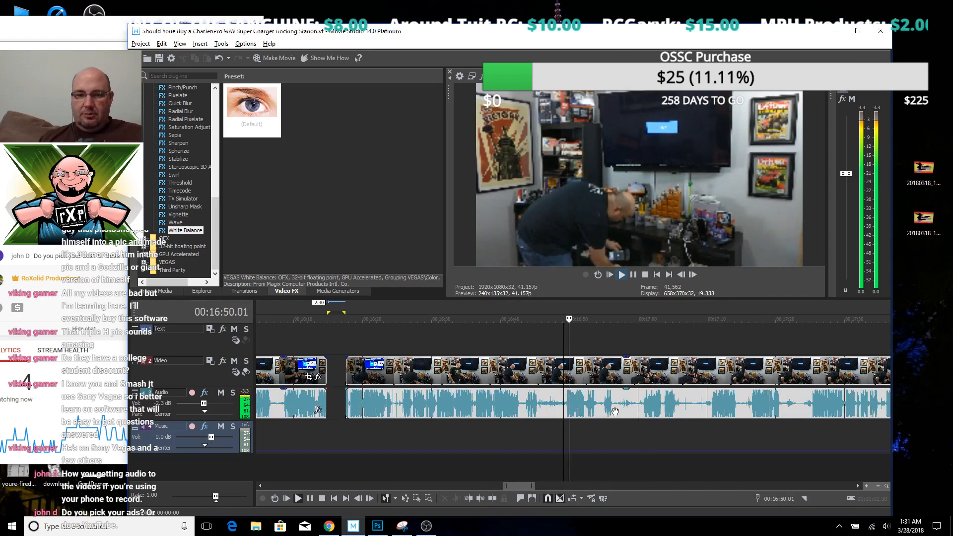
left_click(495, 424)
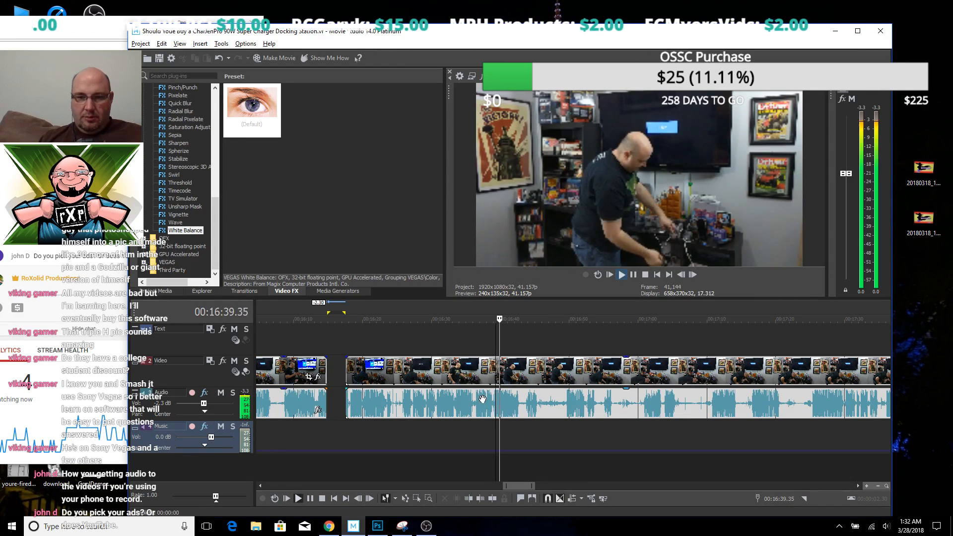
Play the footage after the open gap from about 00:16:49 to review it
scroll(504, 414, "up", 2)
scroll(506, 412, "down", 2)
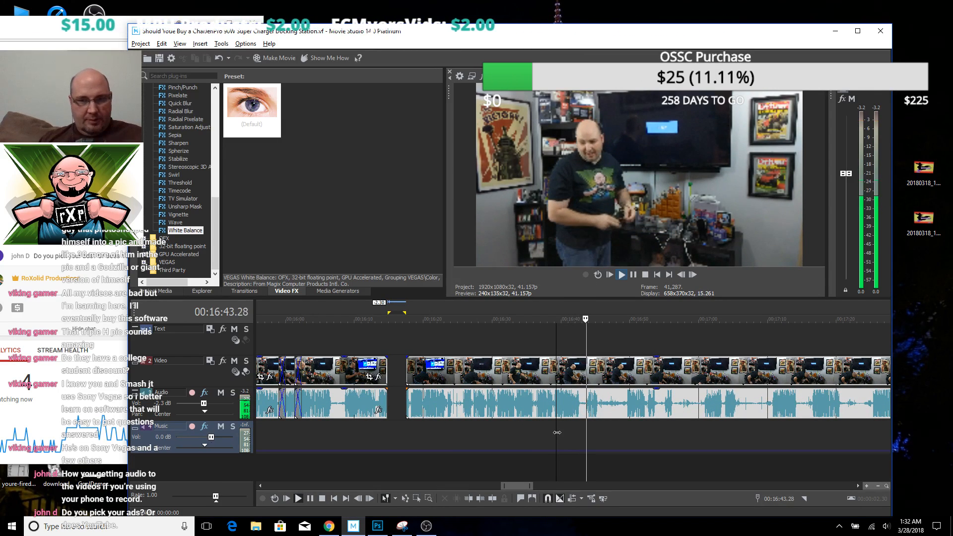
left_click(623, 427)
key("space")
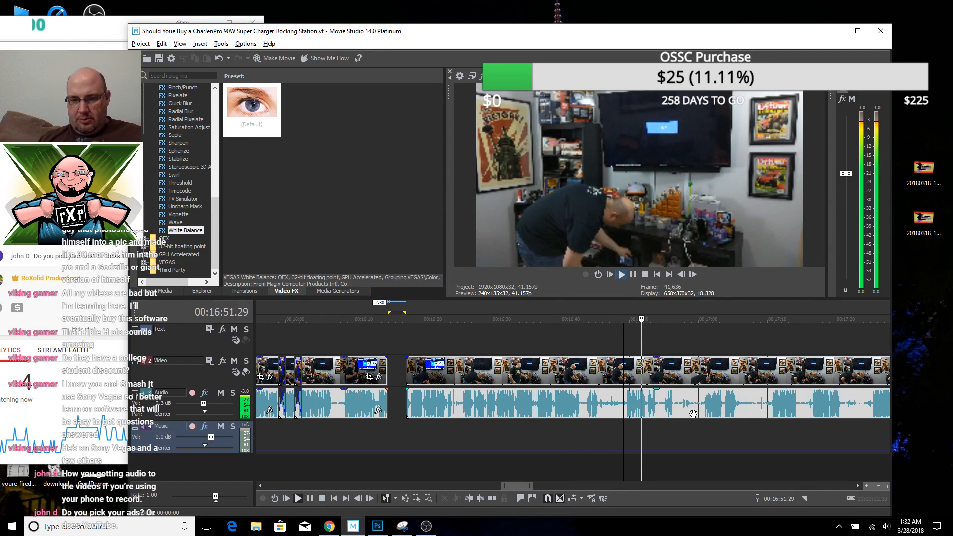
Play the end of the clip before the gap from 00:16:12.26 and 00:16:10.32, and trim its end back to about 00:16:13
left_click(373, 348)
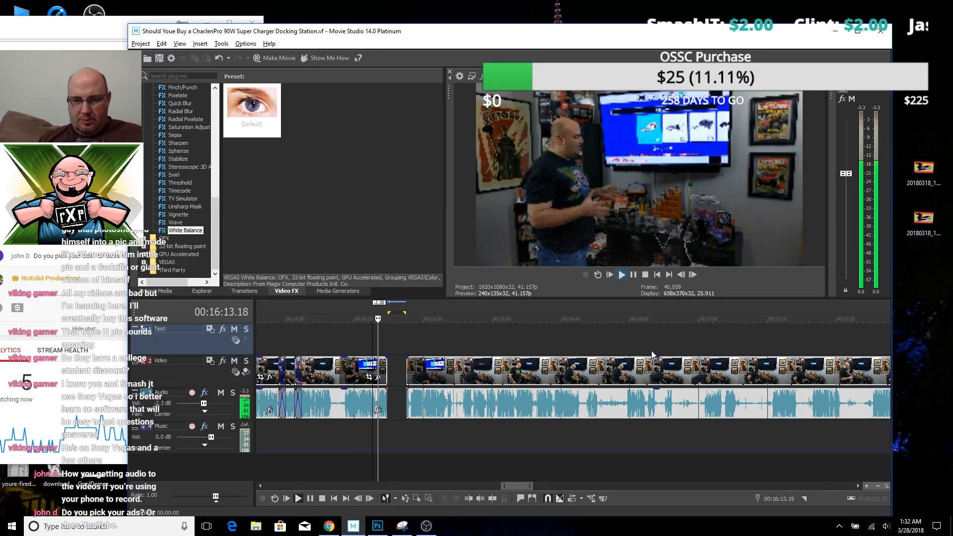
key("space")
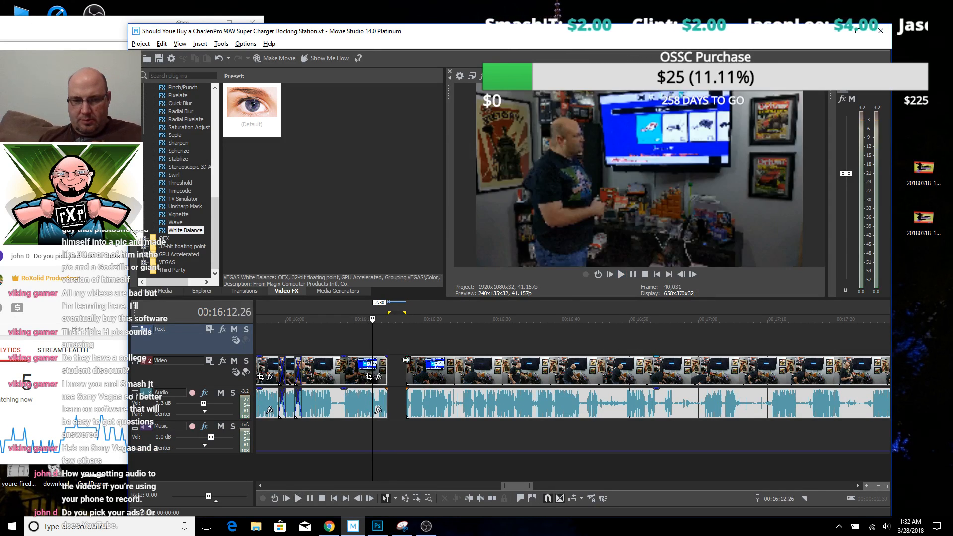
left_click(327, 351)
key("space")
left_click(359, 347)
scroll(392, 347, "up", 5)
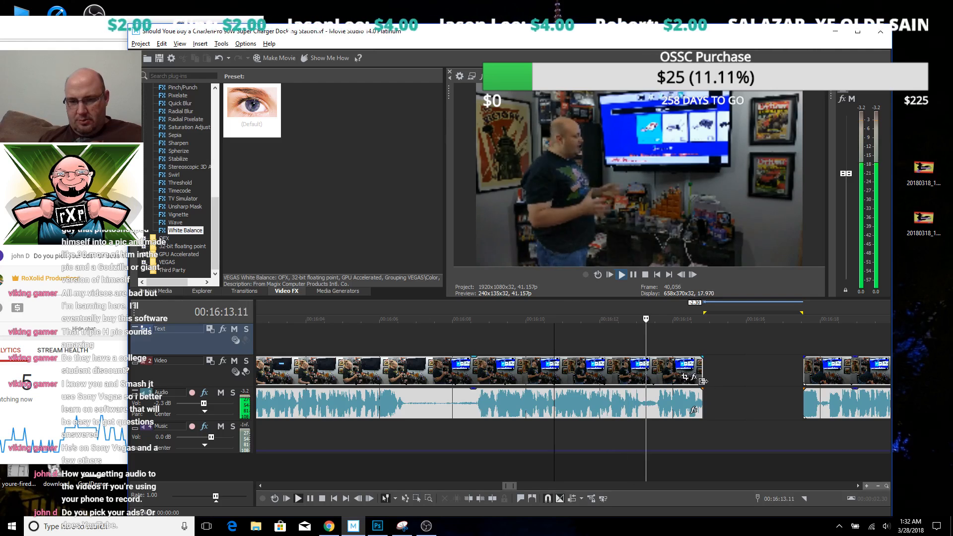
left_click_drag(703, 381, 654, 377)
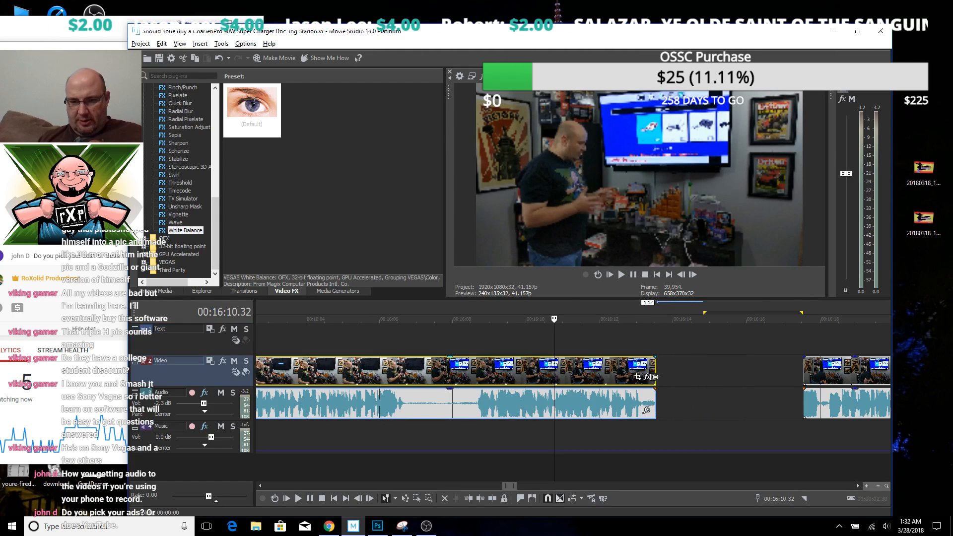
Examine the footage after the gap by playing it from 00:17:25.19, about 00:17:12, 00:17:24.28 and 00:17:38.04
scroll(738, 391, "down", 5)
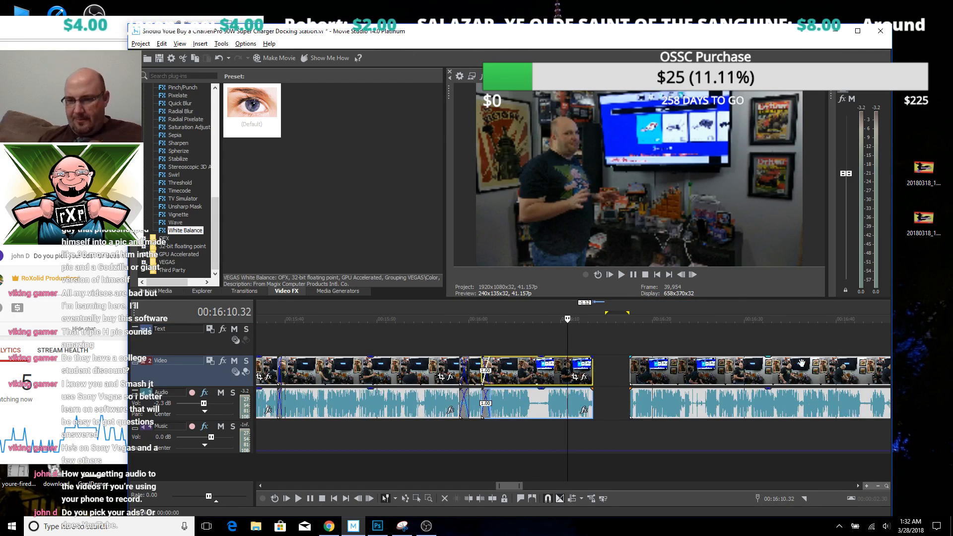
scroll(804, 362, "down", 2)
left_click(823, 340)
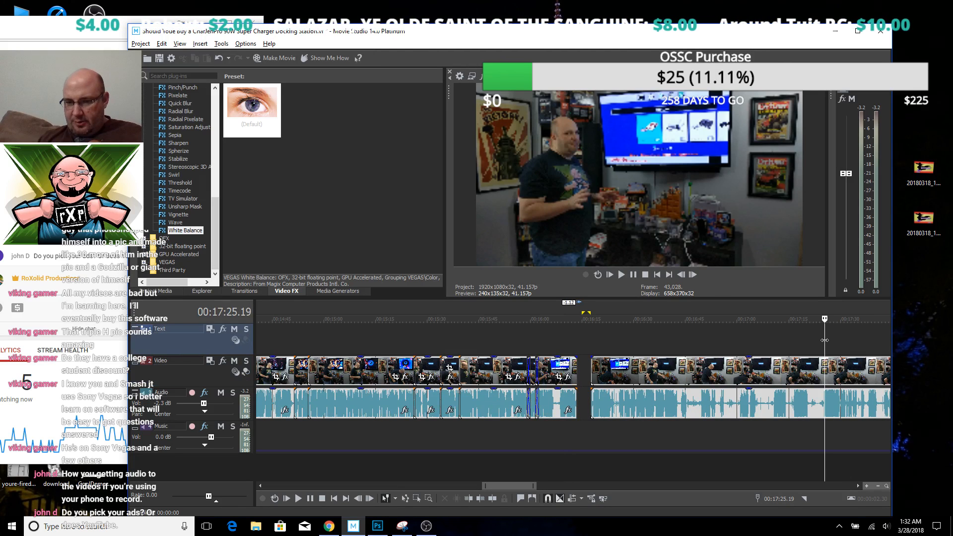
key("space")
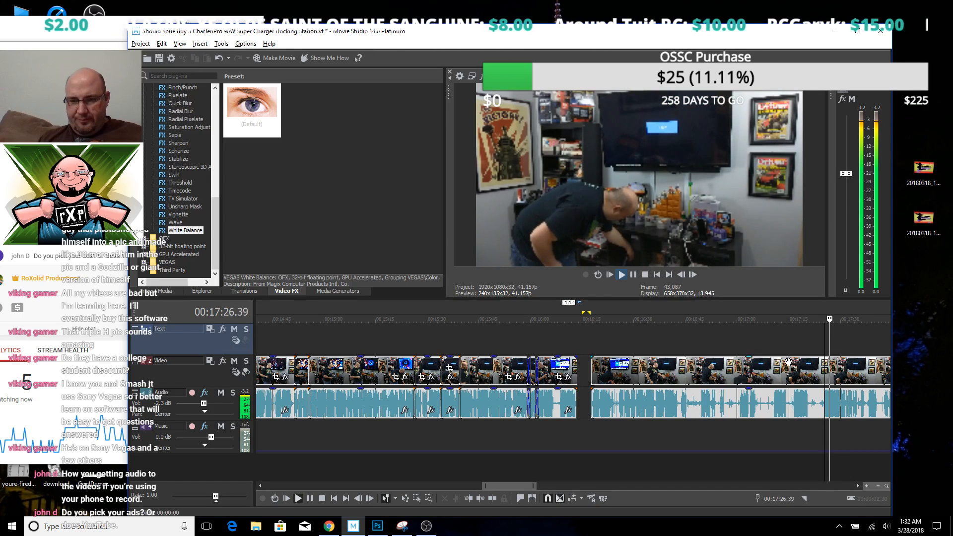
left_click(772, 344)
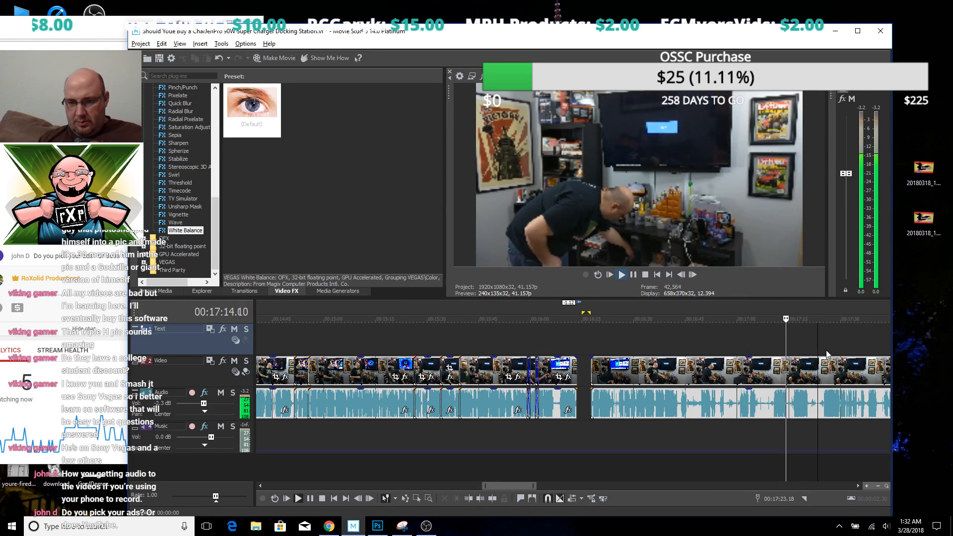
scroll(827, 356, "down", 2)
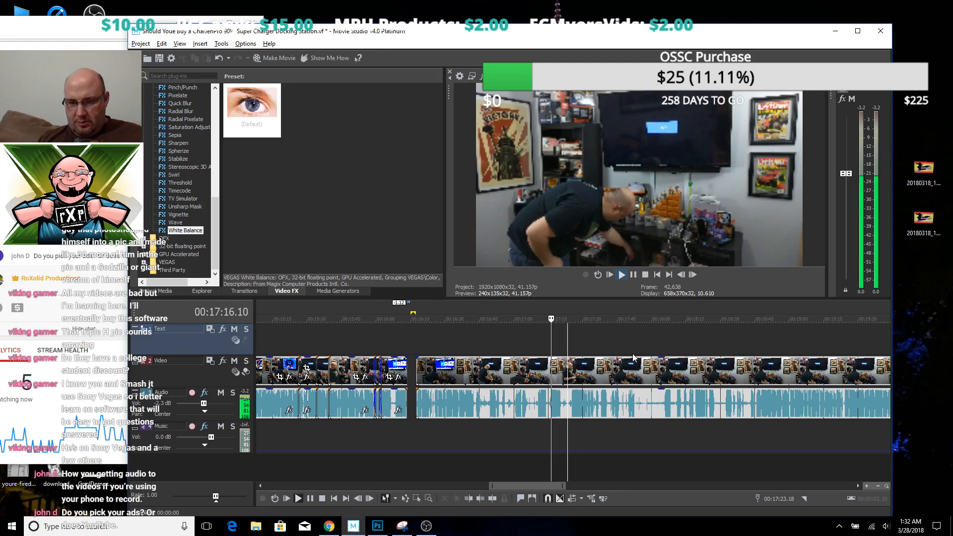
scroll(585, 352, "up", 4)
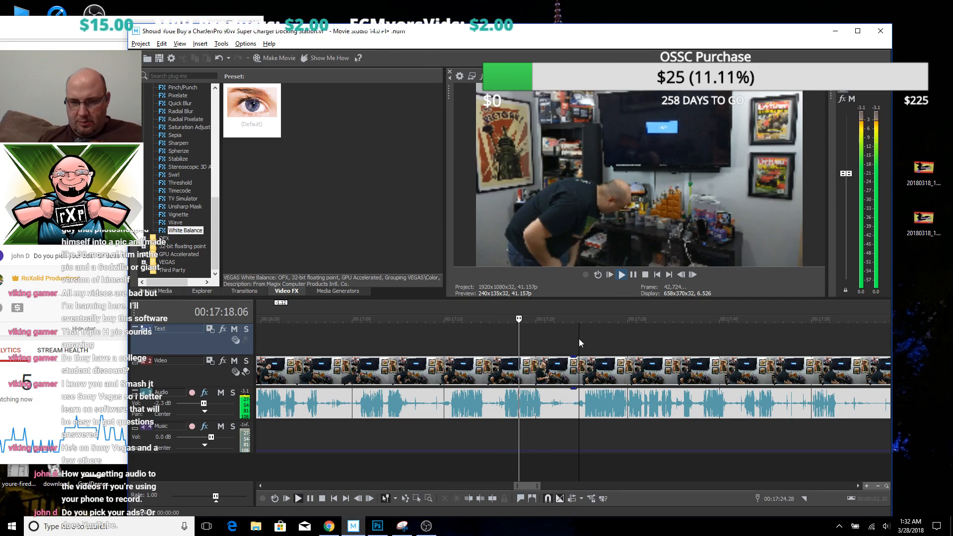
left_click(582, 339)
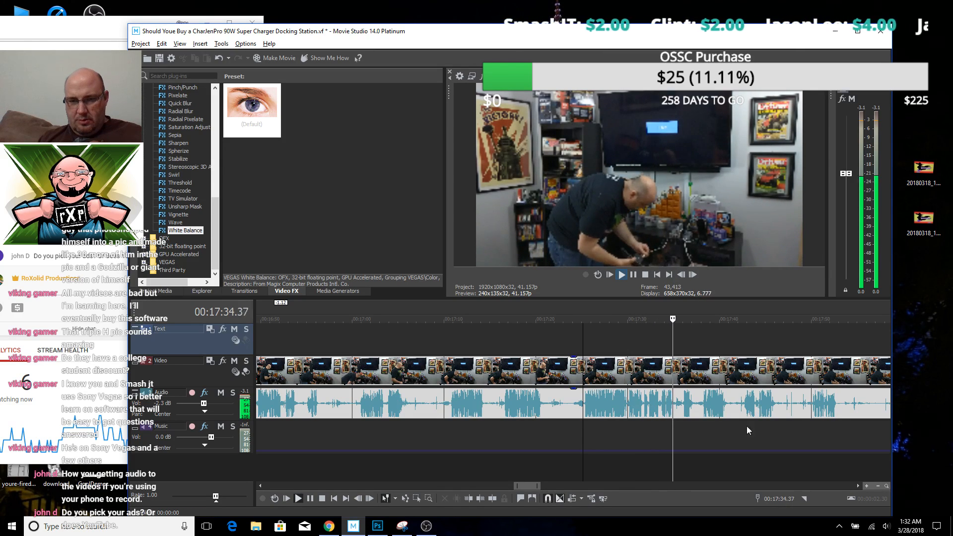
left_click(701, 424)
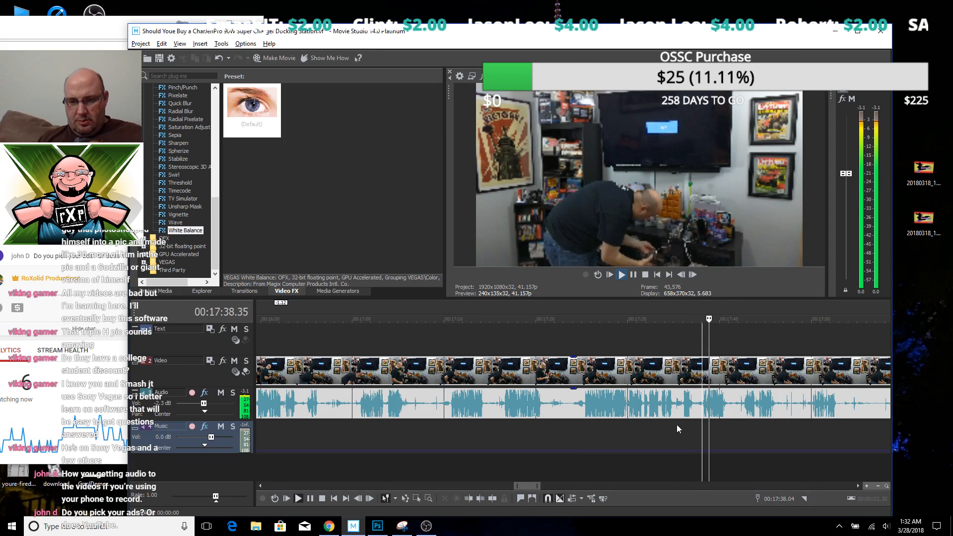
Play the footage from 00:18:05.36, 00:17:49.23 and 00:17:37.36 to look for the point where the review should resume
scroll(694, 425, "down", 2)
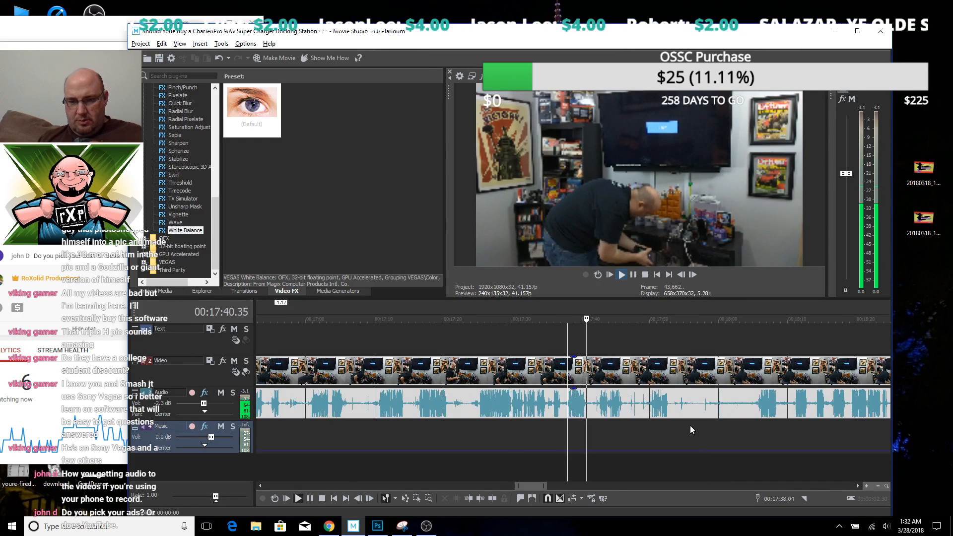
key("space")
left_click(695, 426)
key("space")
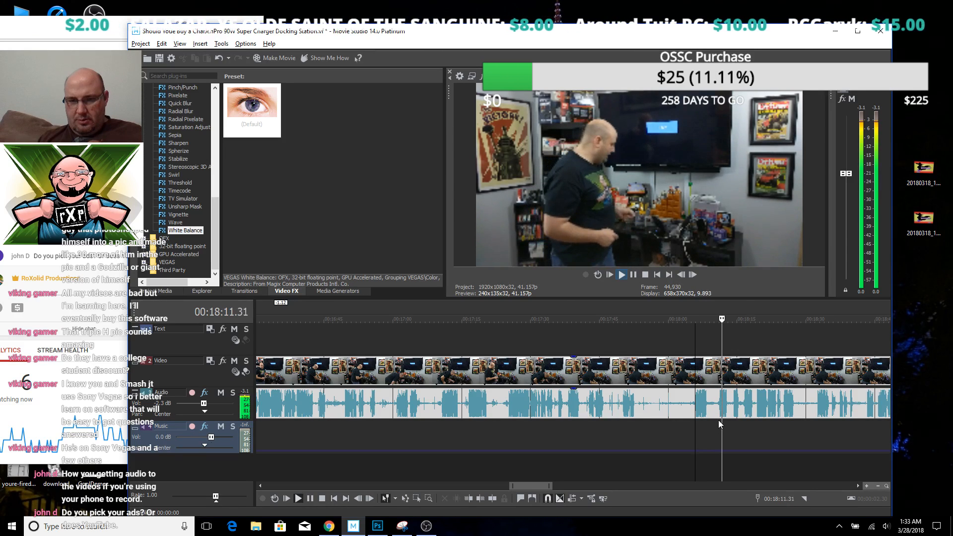
key("space")
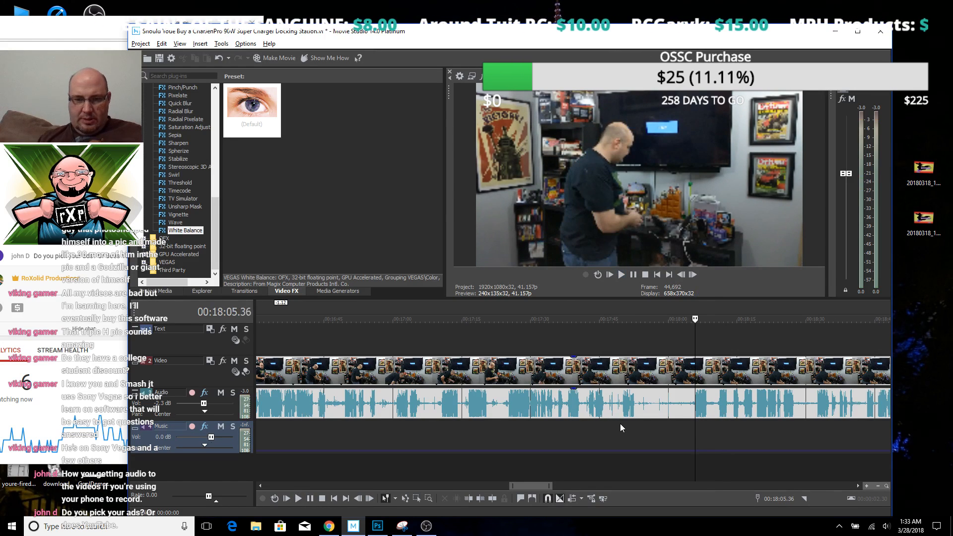
left_click(621, 423)
key("space")
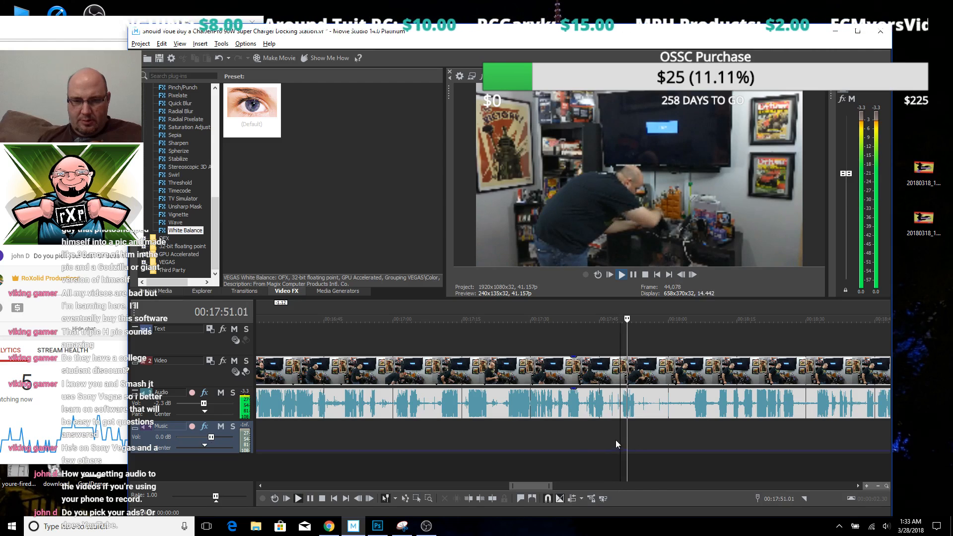
key("space")
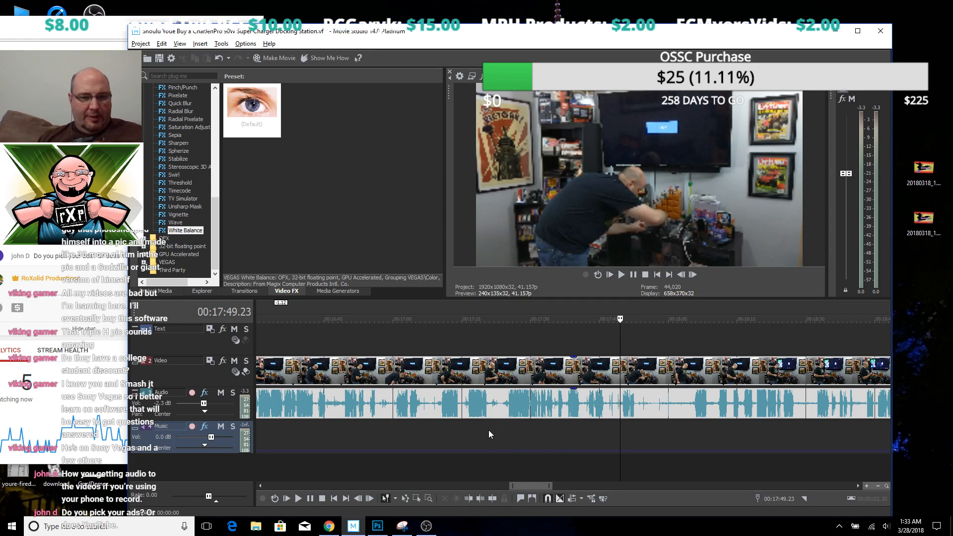
left_click(567, 422)
key("space")
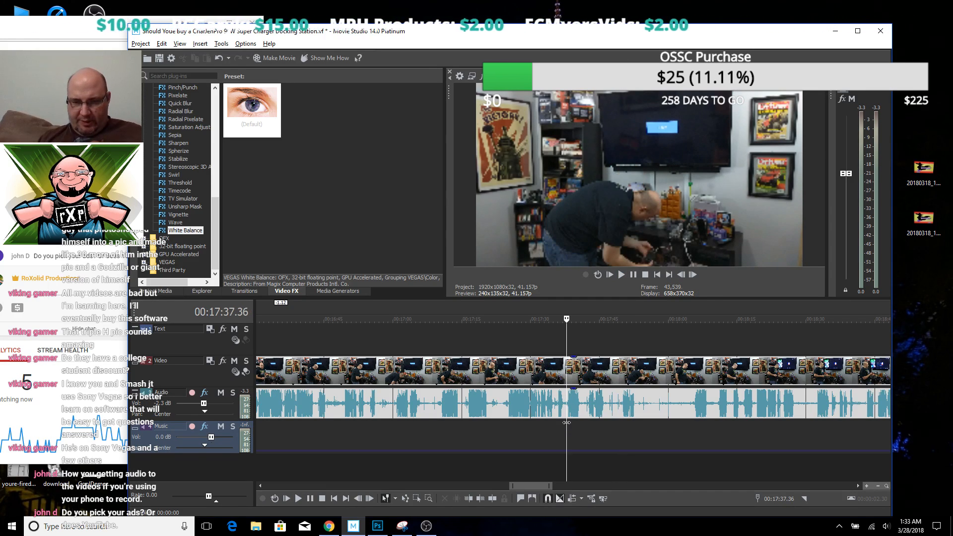
scroll(561, 425, "up", 4)
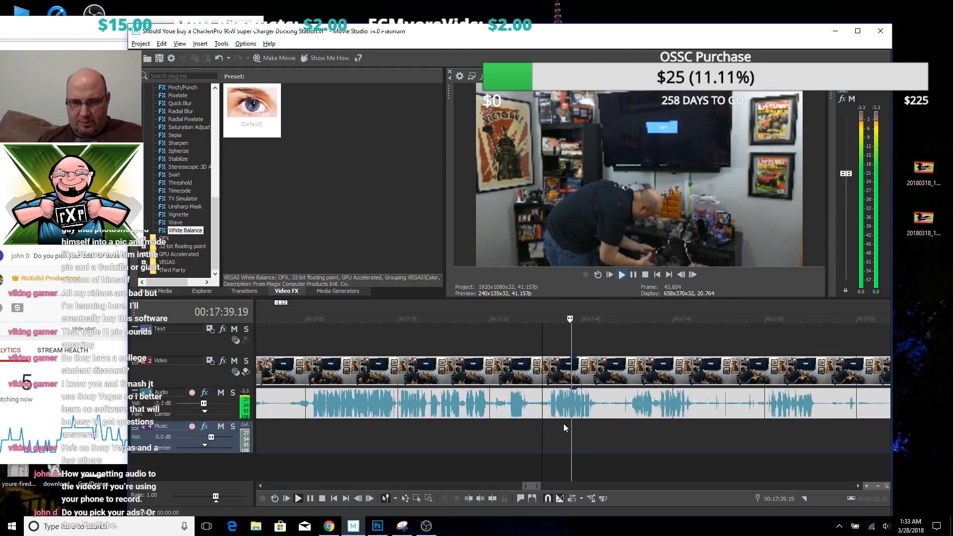
scroll(517, 429, "down", 3)
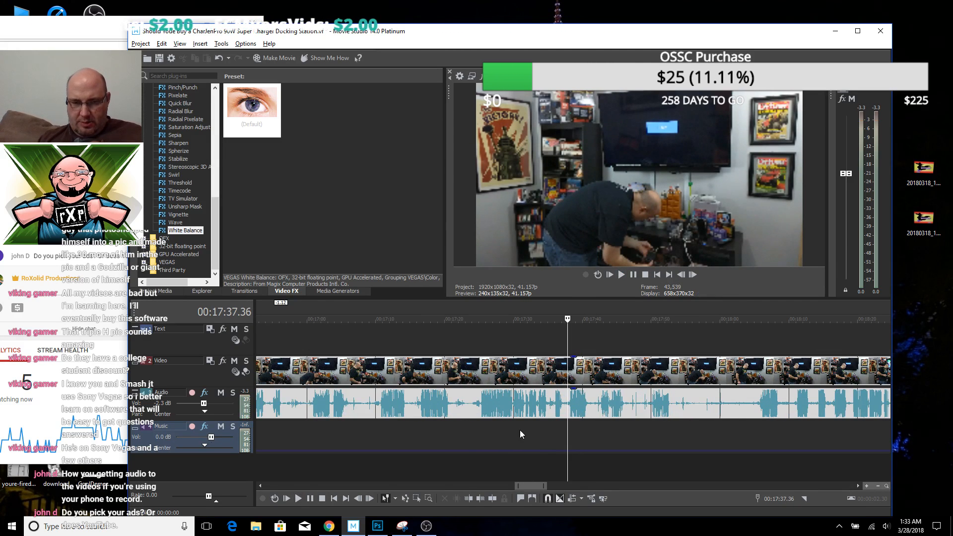
Check earlier footage by playing it from about 00:17:24, 00:17:31.31, 00:17:16.27 and about 00:17:01
left_click(474, 426)
scroll(528, 427, "up", 3)
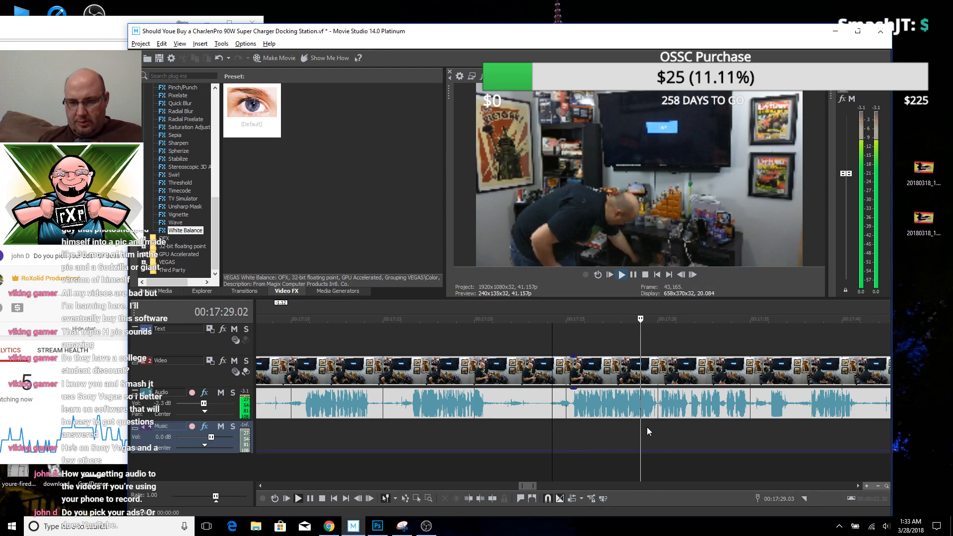
left_click(689, 422)
scroll(675, 428, "down", 2)
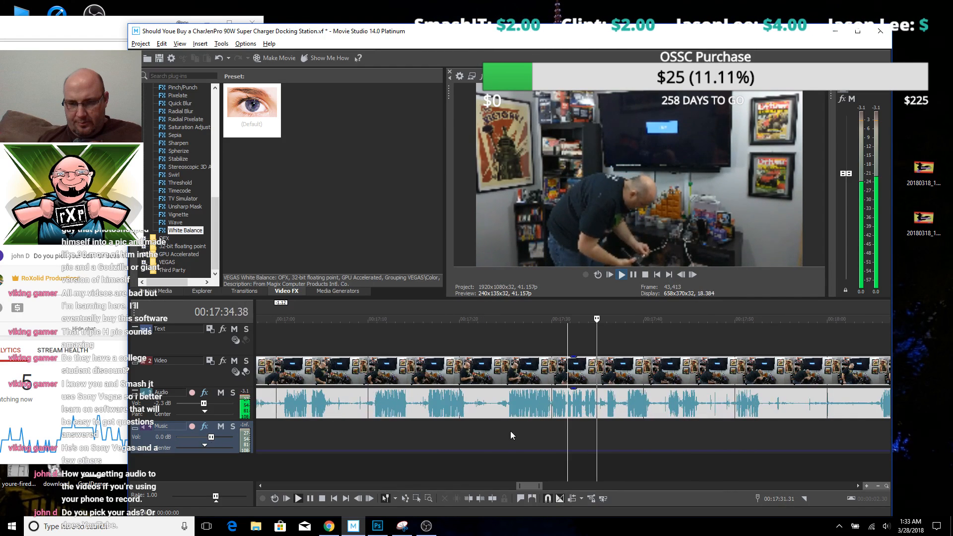
left_click(429, 431)
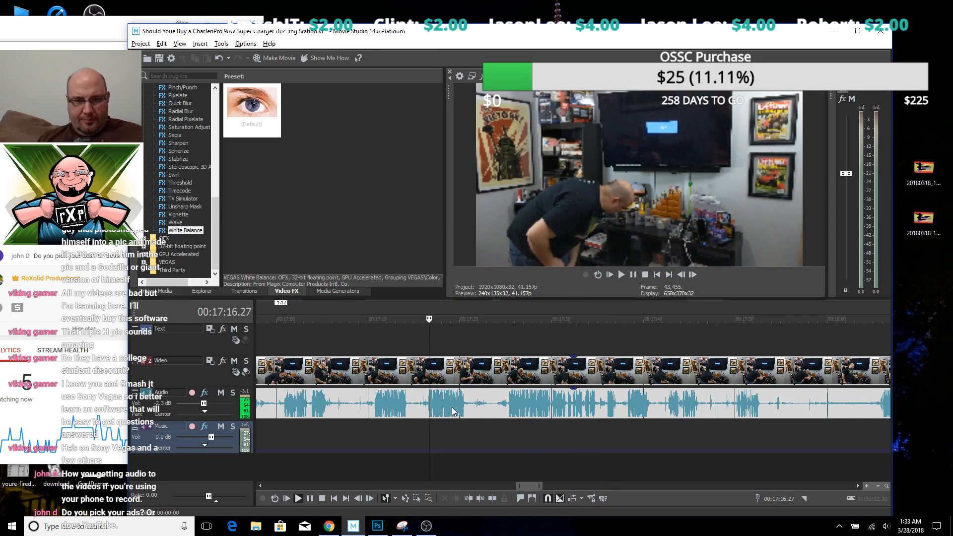
scroll(451, 411, "up", 2)
scroll(466, 422, "down", 2)
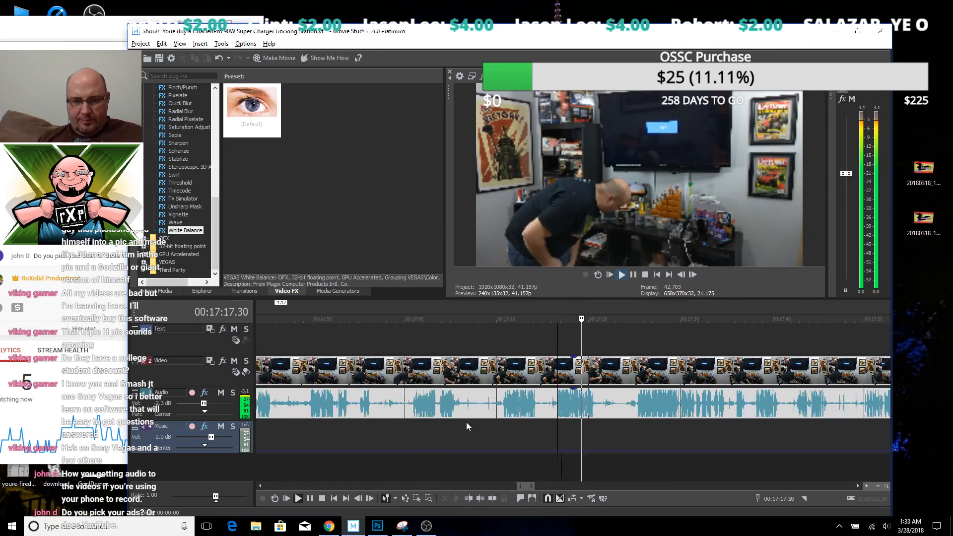
left_click(503, 431)
left_click(418, 425)
key("space")
key("space")
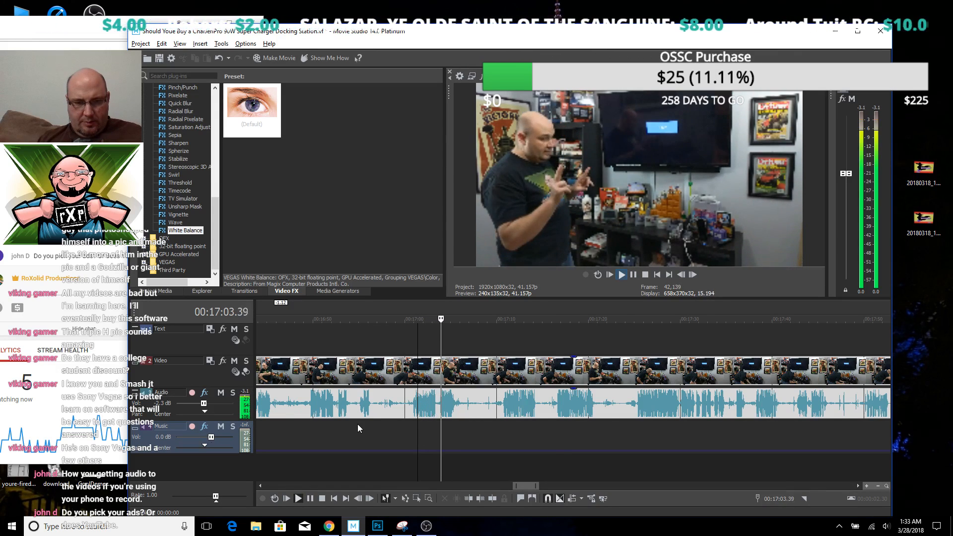
Play the footage from 00:16:50.01, 00:16:43.39, 00:16:38.37 and about 00:16:36 to locate the new start of the clip after the gap
scroll(358, 423, "down", 1)
left_click(471, 423)
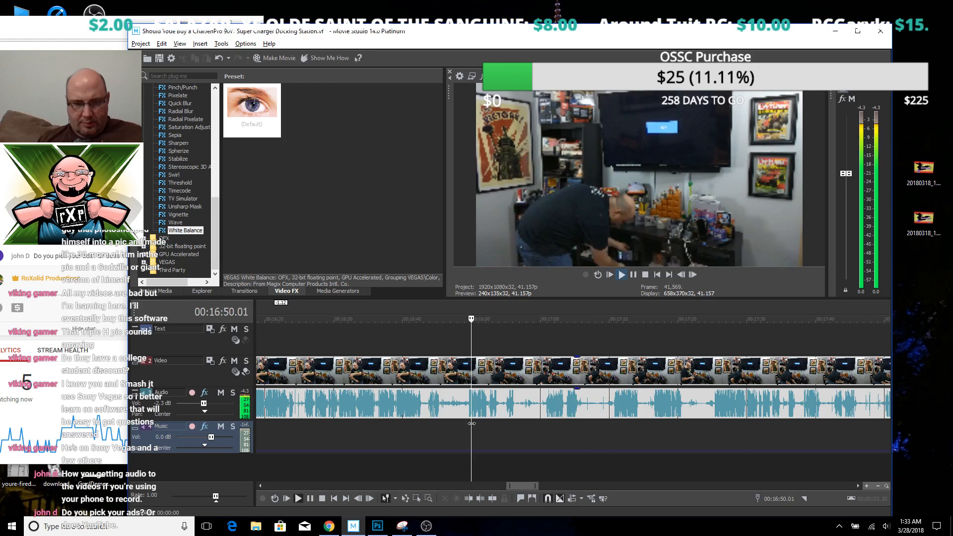
mouse_move(503, 417)
left_mouse_down()
mouse_move(519, 424)
mouse_move(511, 425)
left_mouse_up()
left_click(510, 424)
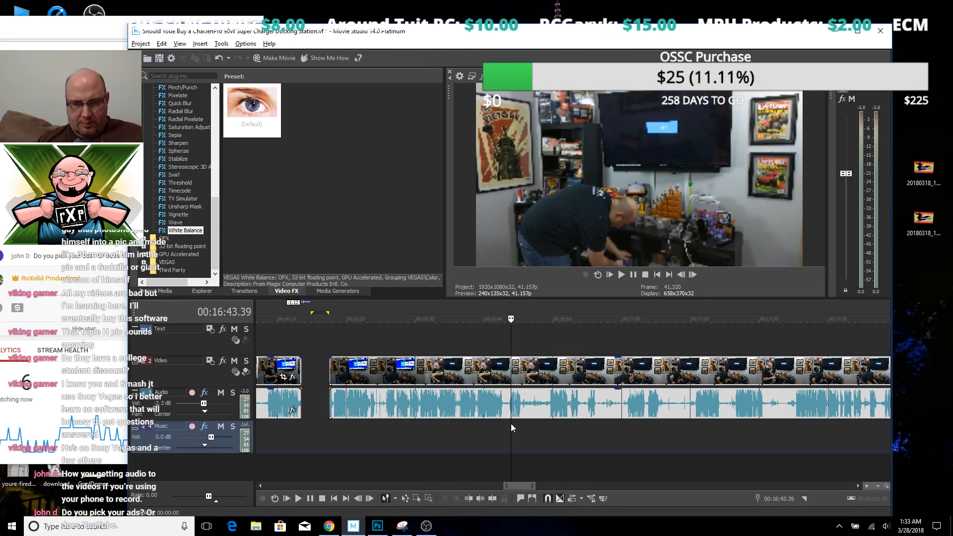
left_click(476, 425)
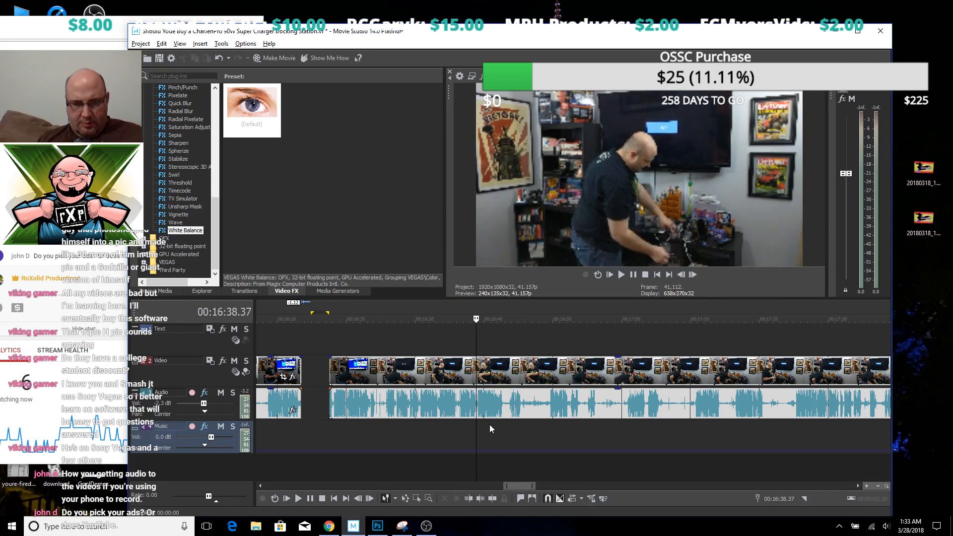
scroll(499, 415, "up", 3)
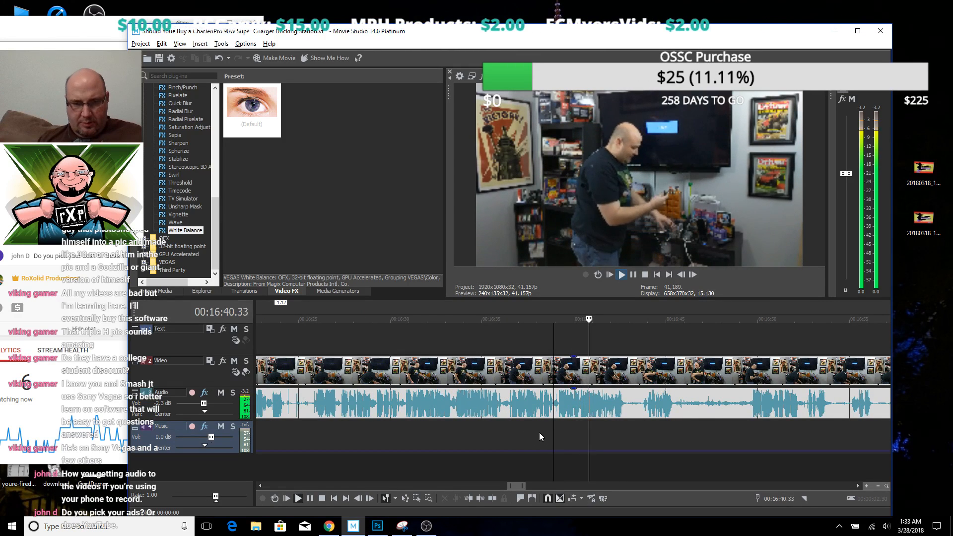
left_click(509, 431)
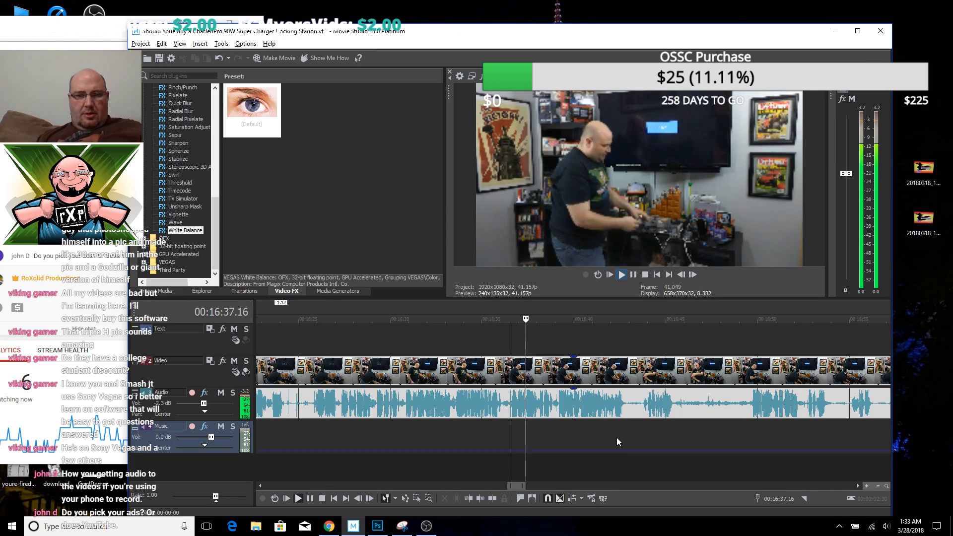
scroll(574, 431, "down", 1)
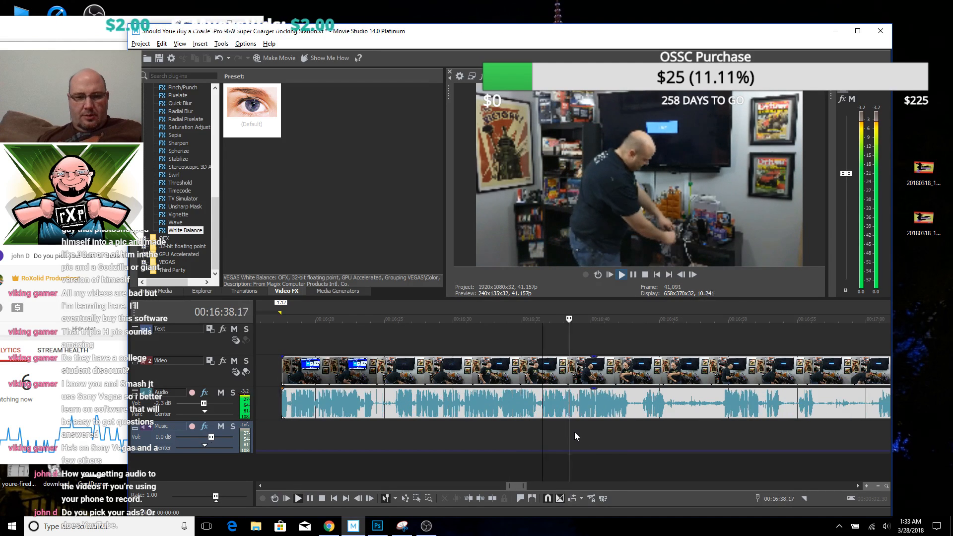
Play from 00:16:33.23 and trim the start of the clip after the gap to that point
left_click(502, 436)
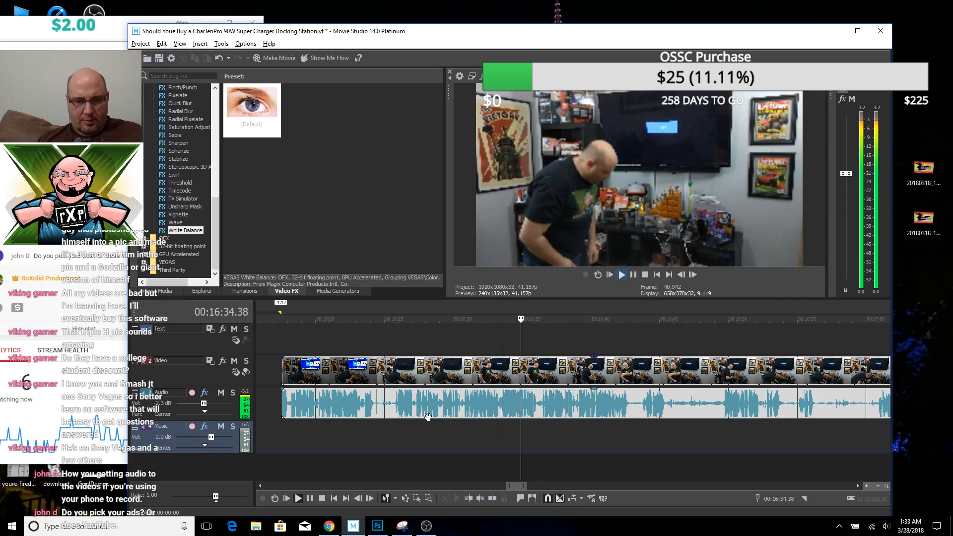
left_click_drag(281, 372, 501, 375)
scroll(558, 448, "down", 4)
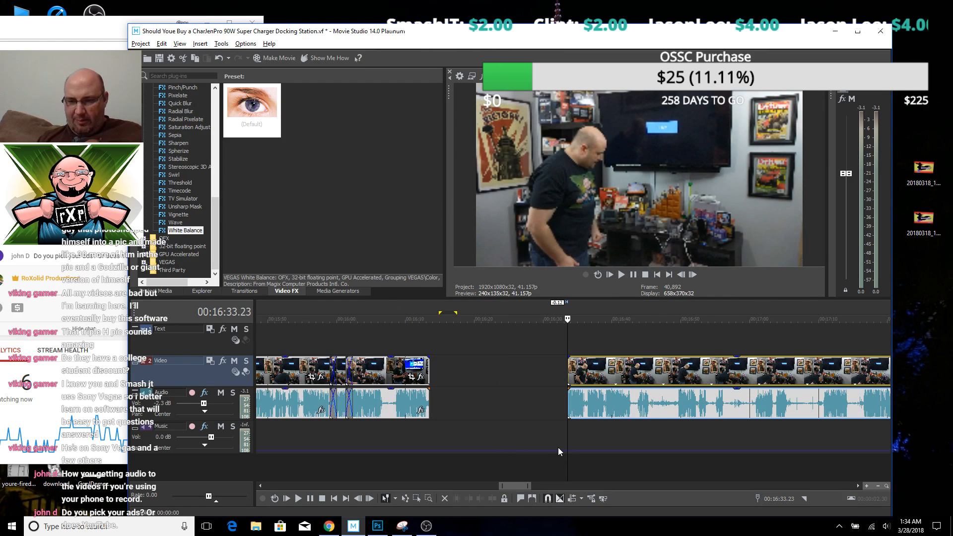
Play the footage after the gap from about 00:17:17 and 00:17:28 to look for a stretch worth keeping
left_click(717, 429)
key("space")
scroll(695, 432, "up", 4)
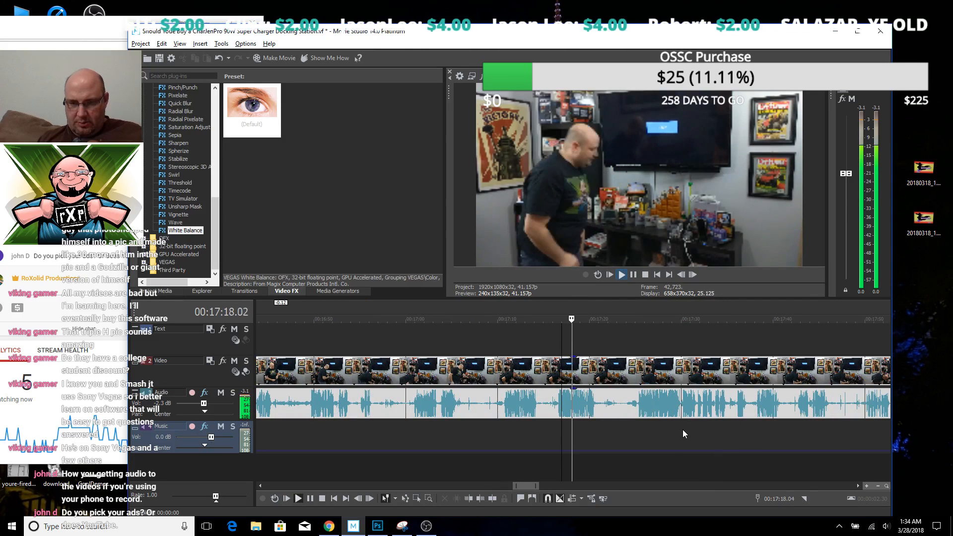
left_click(660, 433)
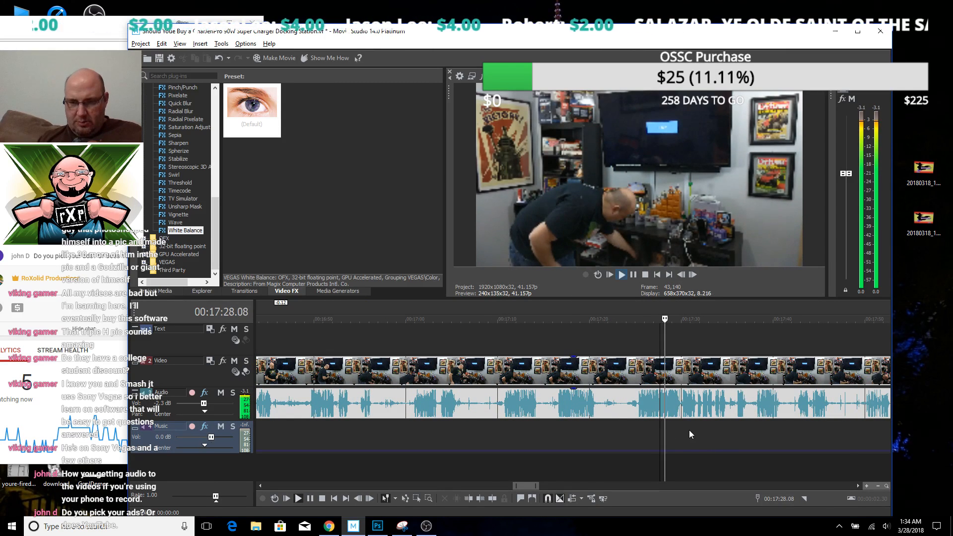
scroll(689, 429, "up", 2)
key("space")
left_click(537, 436)
key("space")
scroll(583, 432, "up", 3)
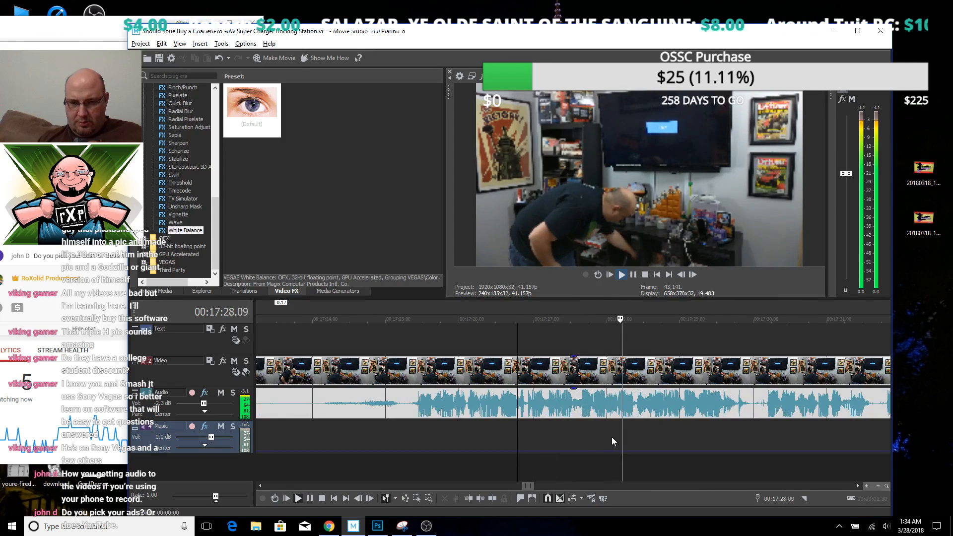
scroll(665, 439, "down", 5)
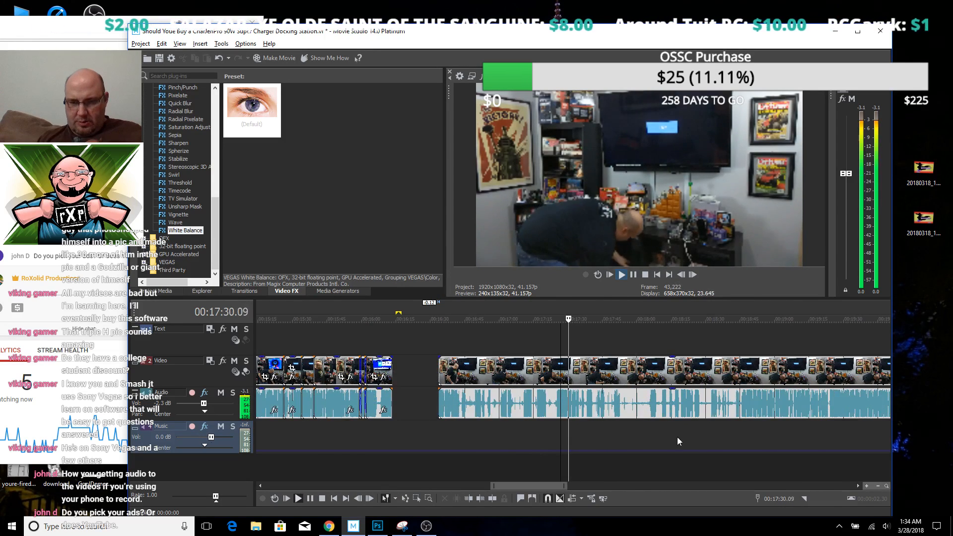
Play the footage from 00:18:05.22, about 00:18:11 and 00:18:14.19 to check the content further along the clip
left_click(649, 427)
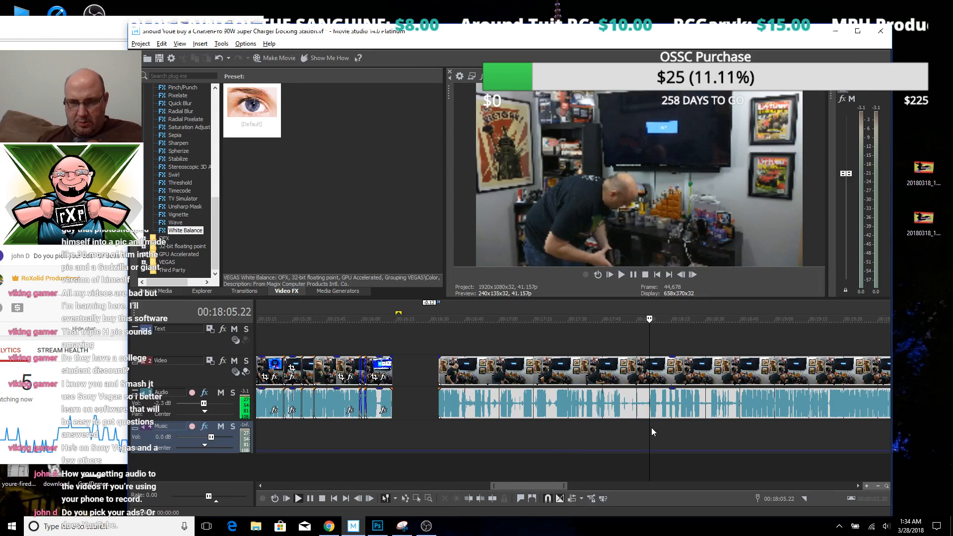
key("space")
scroll(651, 427, "up", 3)
left_click(621, 426)
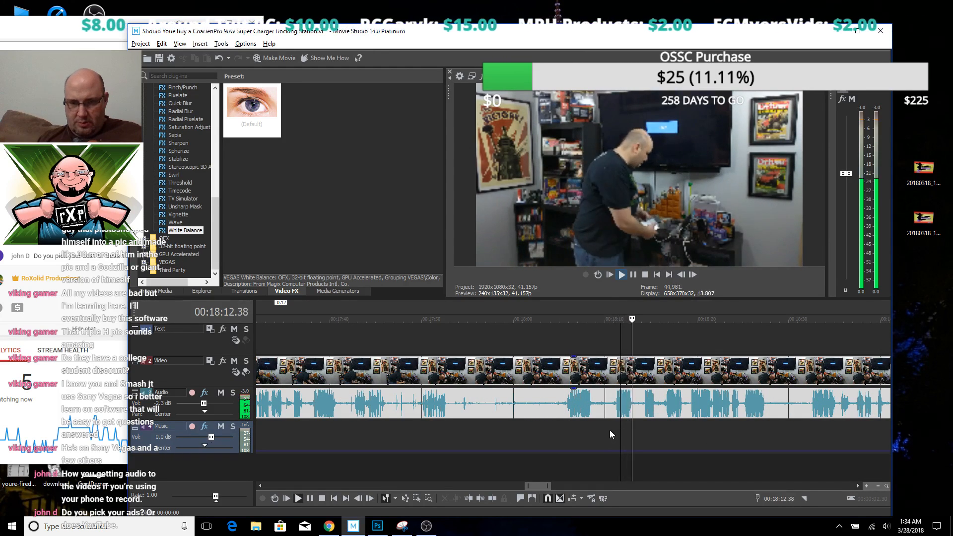
key("space")
left_click(646, 429)
key("space")
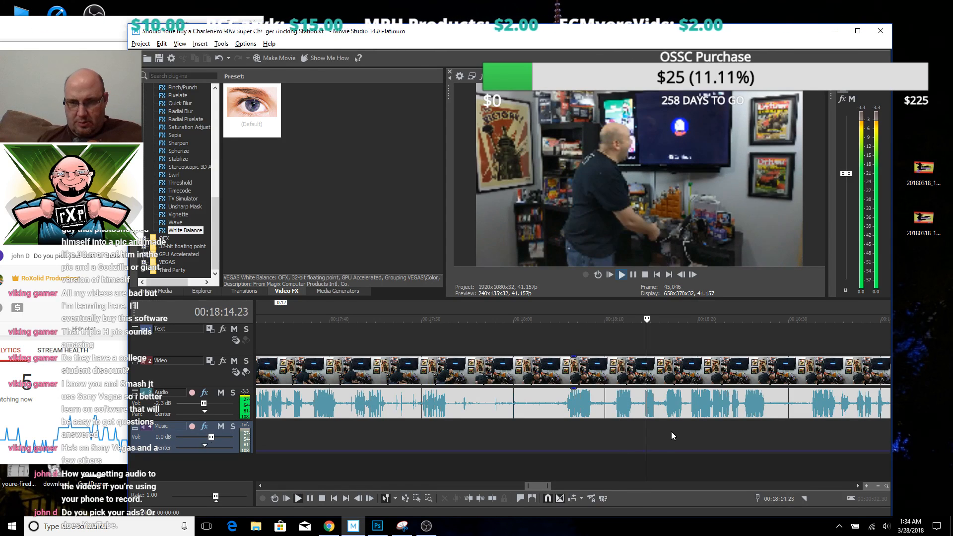
key("space")
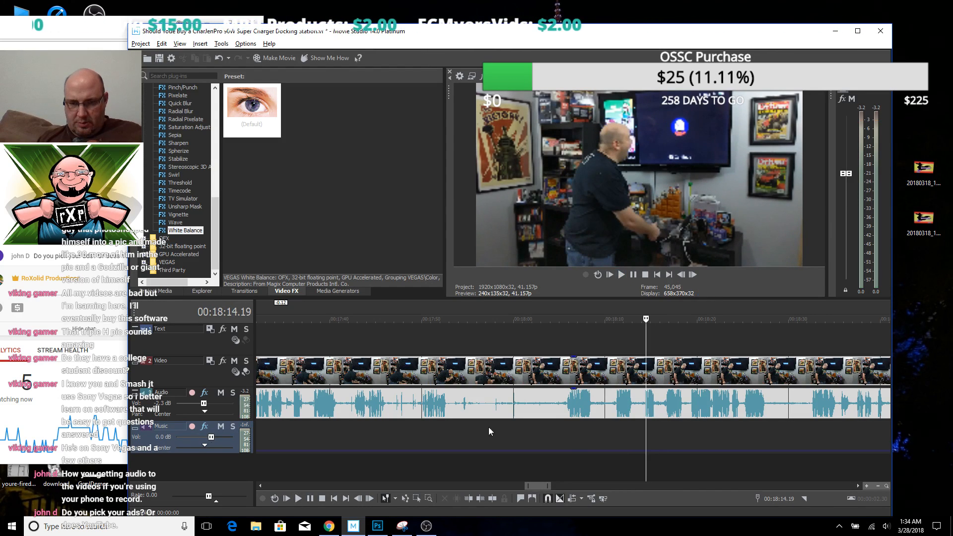
Play the footage from about 00:17:50 and check the point at 00:17:26.05
left_click(423, 427)
key("space")
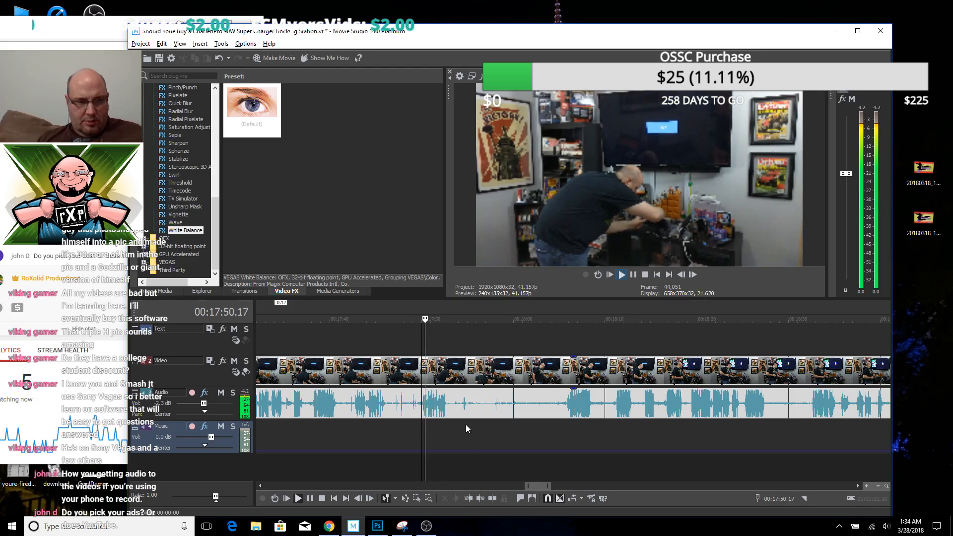
scroll(426, 423, "down", 2)
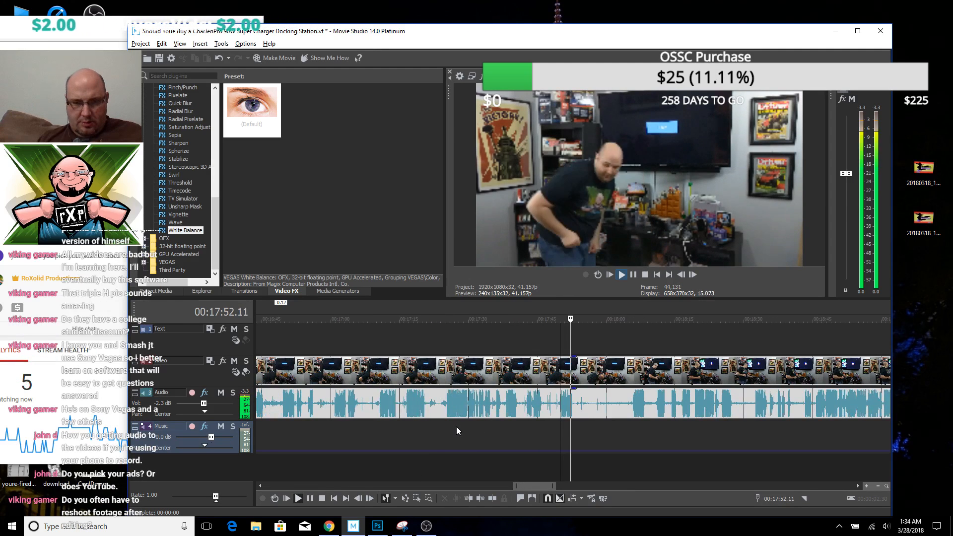
left_click(450, 428)
scroll(463, 425, "up", 2)
scroll(472, 424, "down", 1)
key("space")
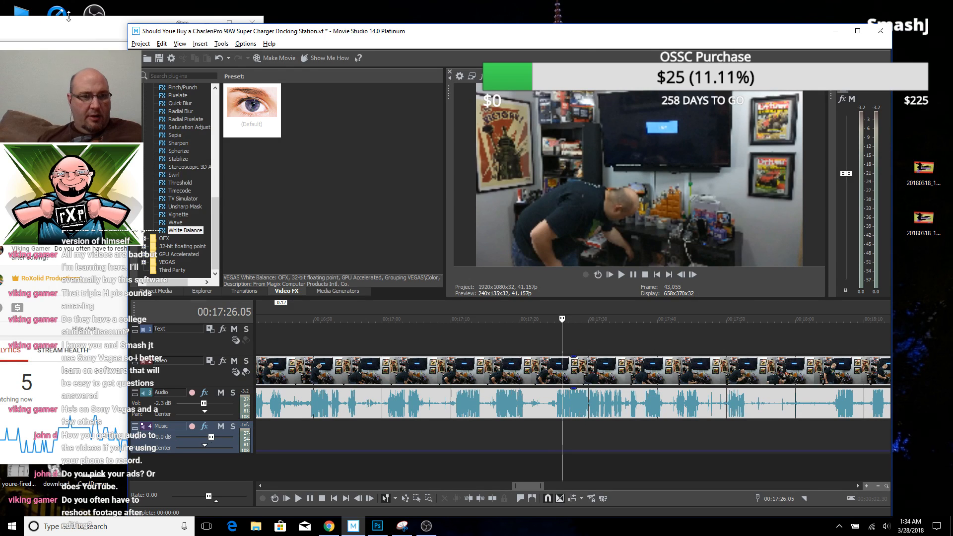
Switch to the browser's live-stream chat to read the viewers' question, and return to Movie Studio
left_click(59, 31)
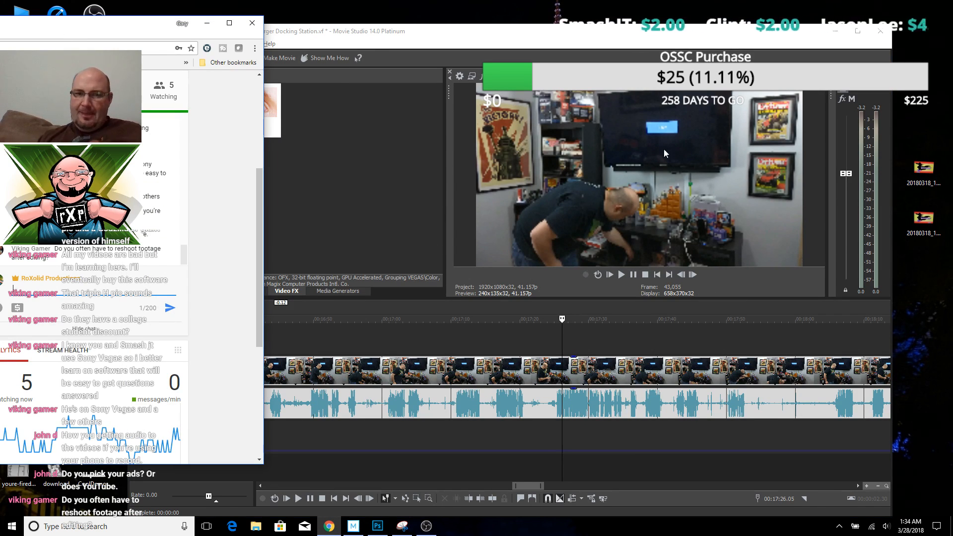
left_click(623, 36)
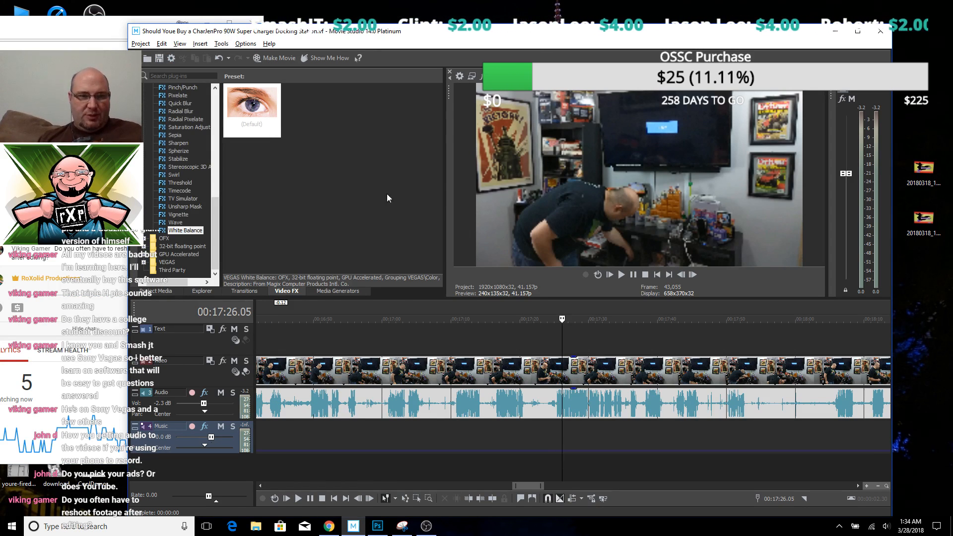
Check the frame at 00:17:11.12 and play the footage from 00:17:00.00
left_click(469, 435)
left_click(459, 434)
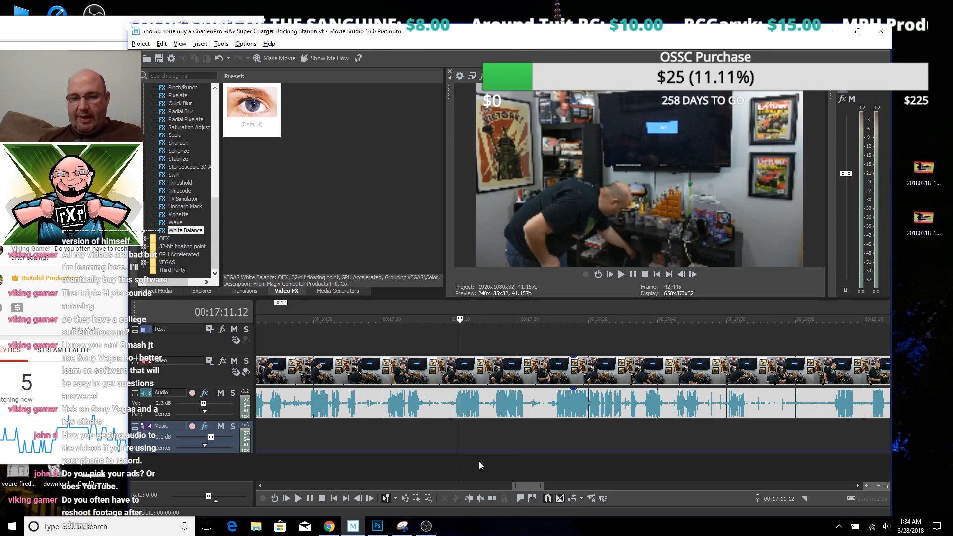
scroll(479, 456, "down", 3)
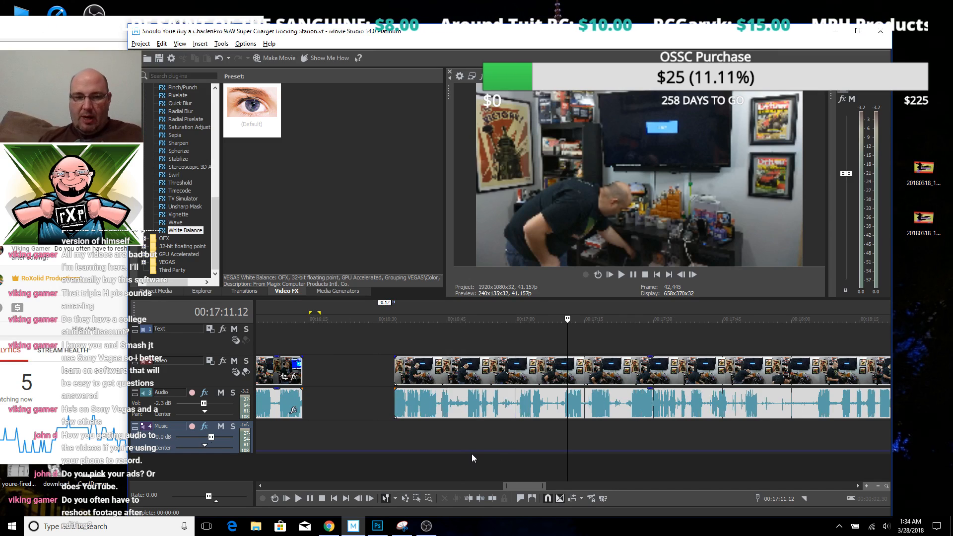
left_click(531, 426)
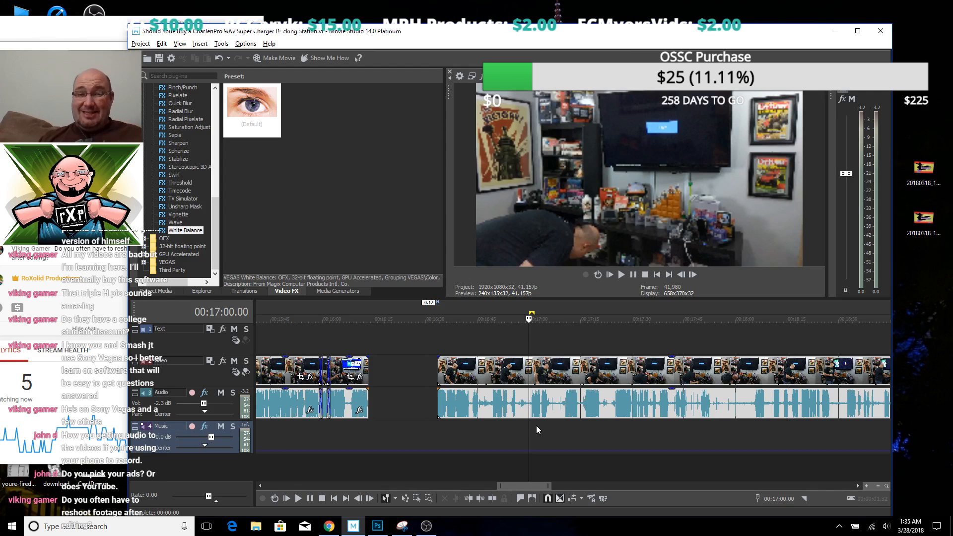
key("space")
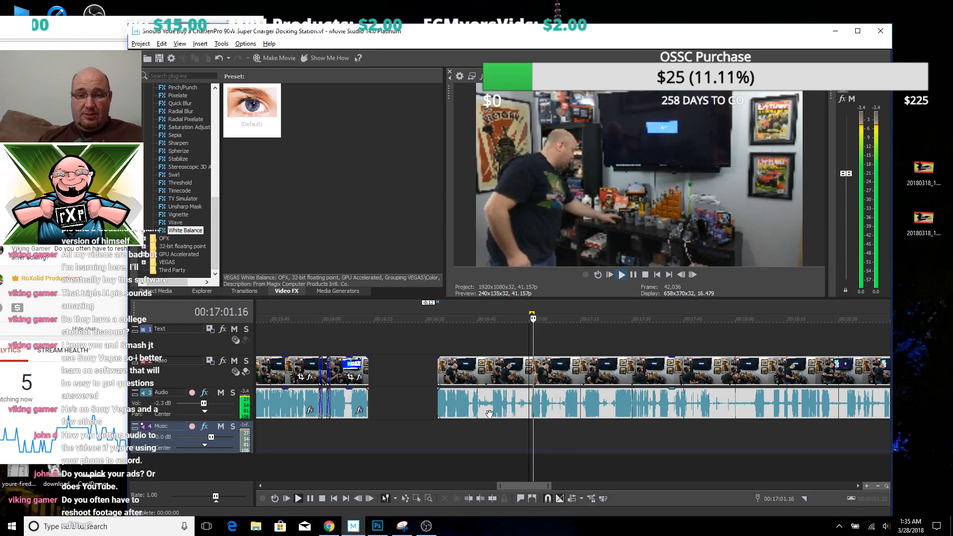
scroll(538, 419, "up", 2)
scroll(535, 421, "down", 2)
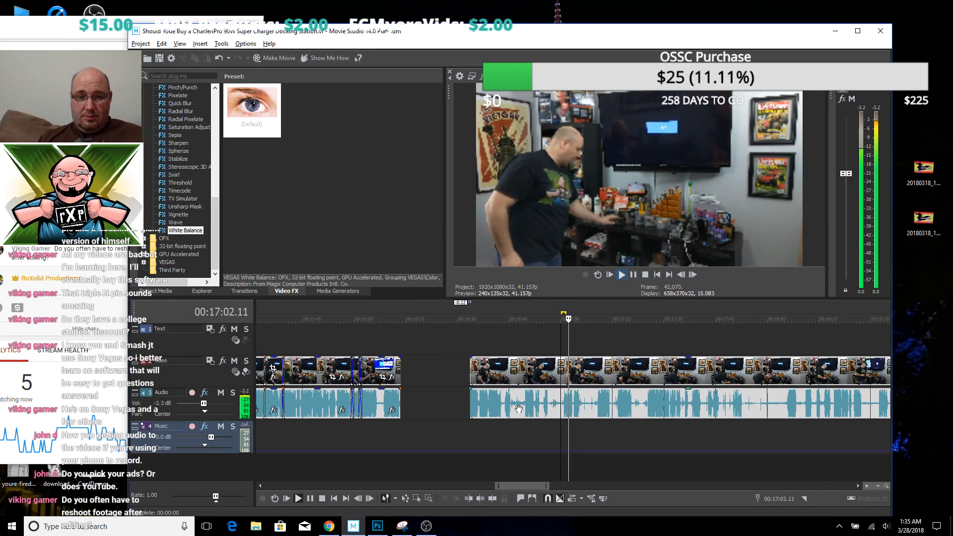
Play the clip after the gap from its start and delete the section from 00:16:36.10 to 00:16:39.05
left_click(475, 428)
scroll(491, 423, "up", 4)
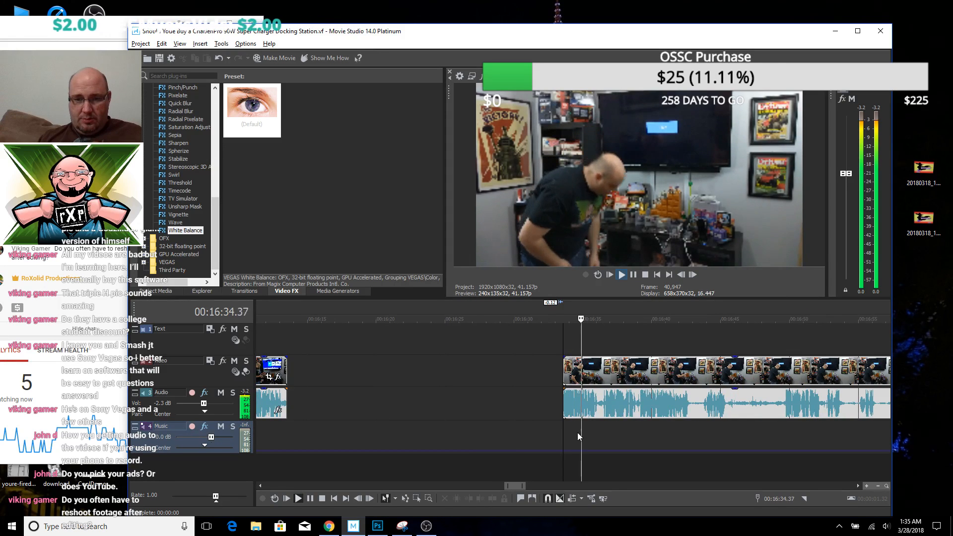
scroll(577, 433, "up", 3)
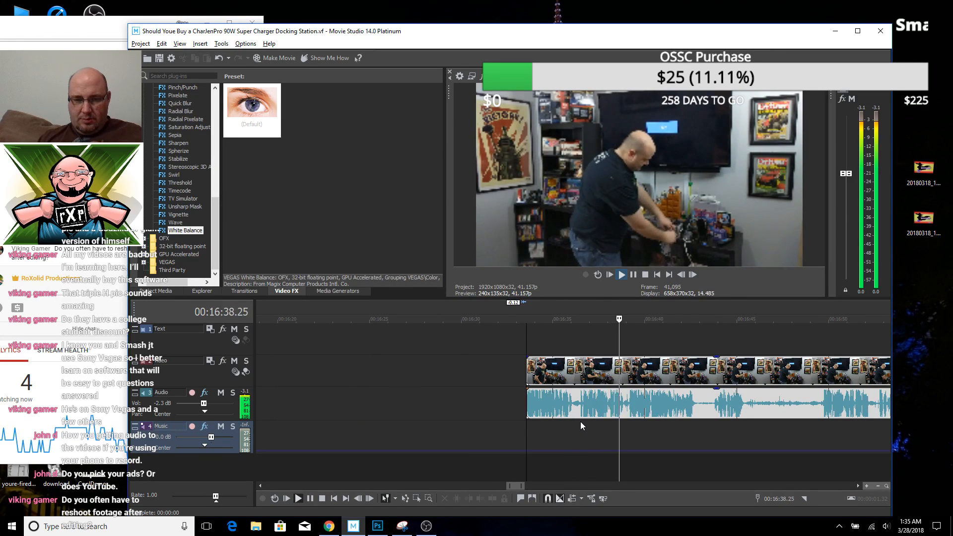
key("space")
left_click_drag(576, 421, 628, 425)
key("Delete")
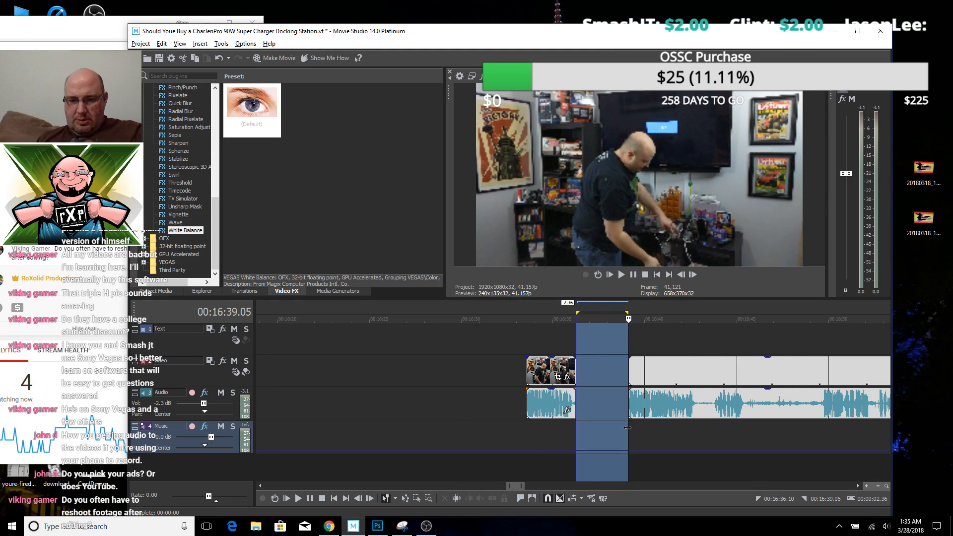
Move the short clip across the gap to overlap the preceding clip's end in a short crossfade, and play the transition
scroll(474, 392, "down", 3)
left_click(469, 338)
key("space")
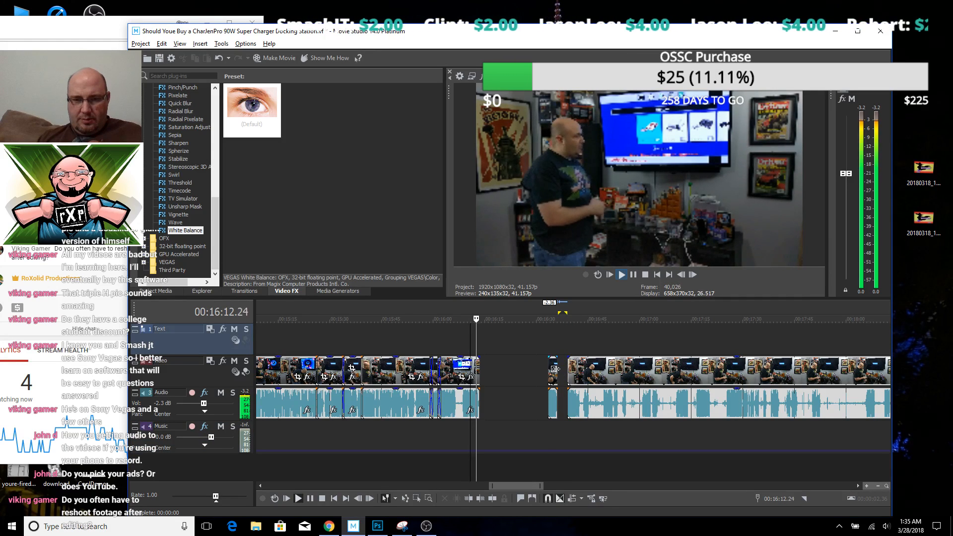
key("space")
left_click_drag(550, 363, 483, 366)
left_click(477, 349)
scroll(477, 349, "up", 5)
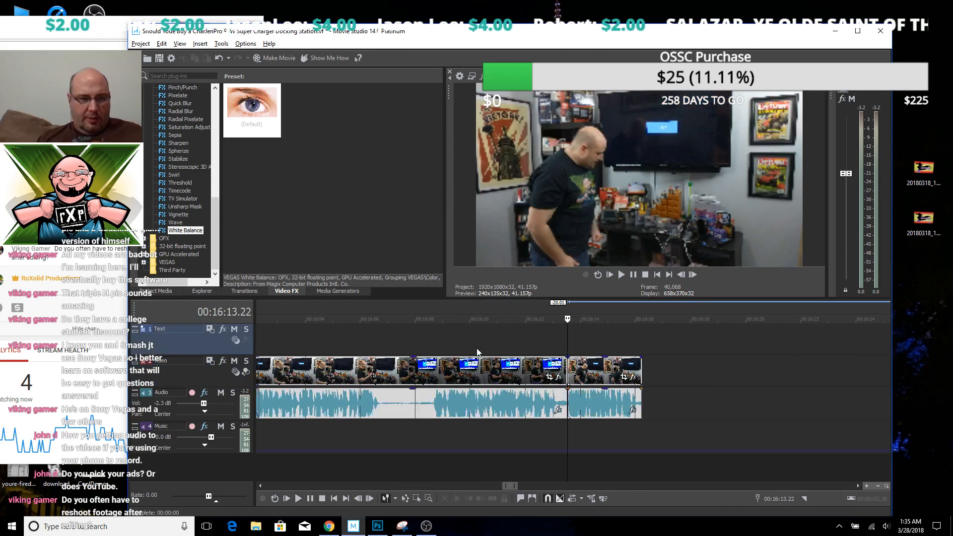
left_click_drag(607, 376, 556, 374)
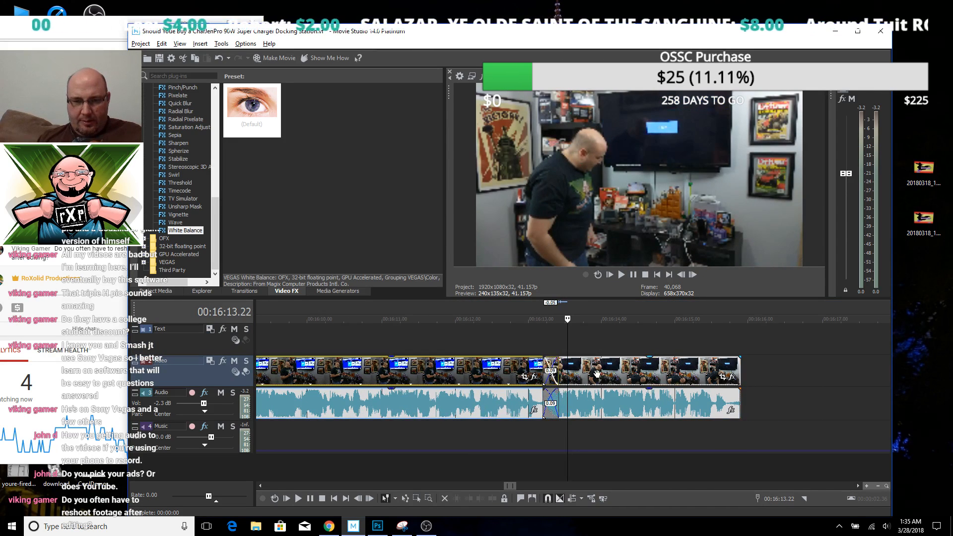
left_click(510, 344)
key("space")
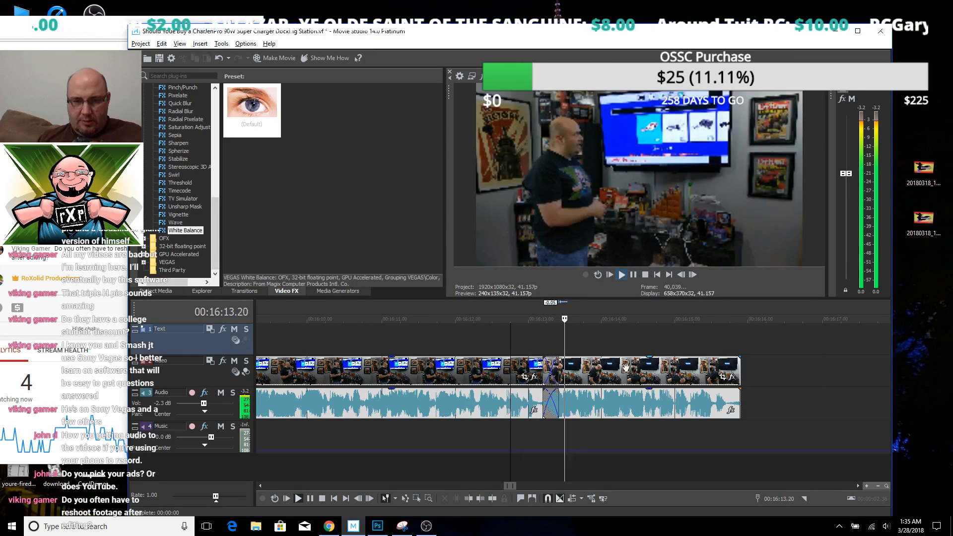
Play the long clip after the remaining gap from about 00:17:09, 00:16:48.05 and 00:16:43.28 to look for the next usable part
scroll(625, 365, "down", 3)
scroll(676, 407, "down", 3)
scroll(721, 419, "down", 3)
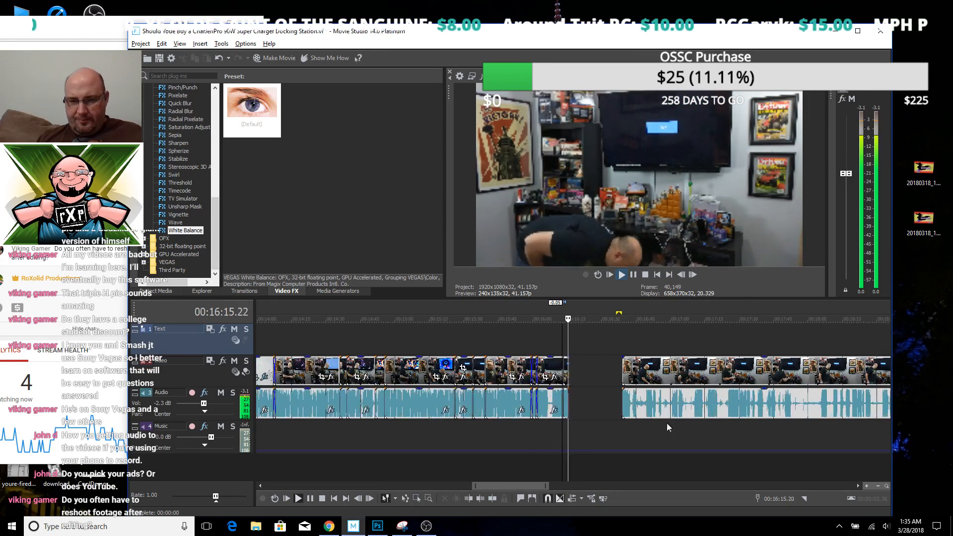
left_click(692, 432)
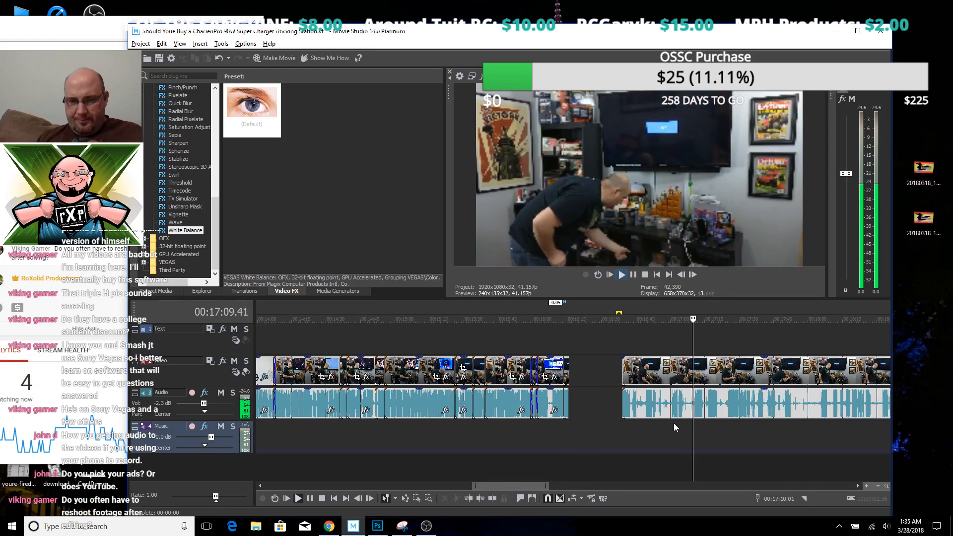
left_click(641, 425)
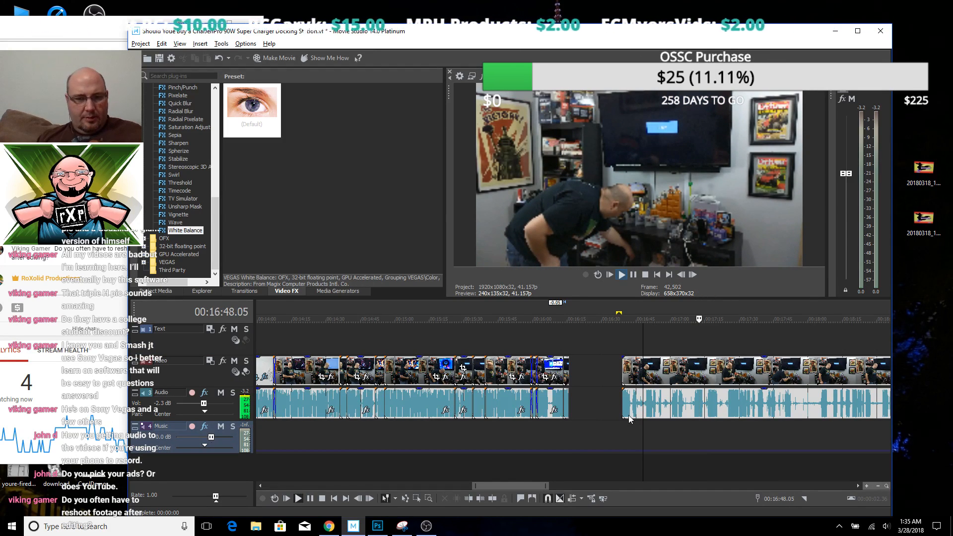
scroll(629, 420, "up", 3)
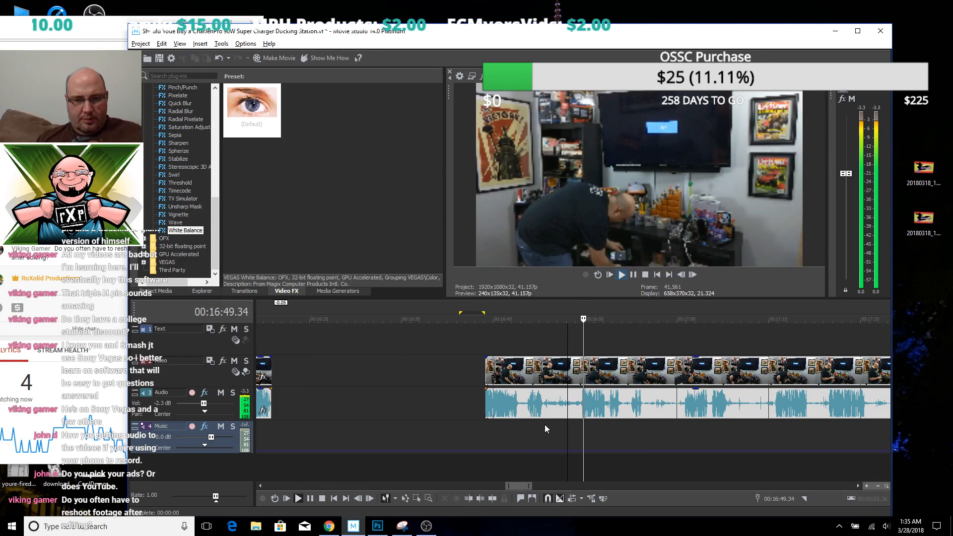
left_click(526, 425)
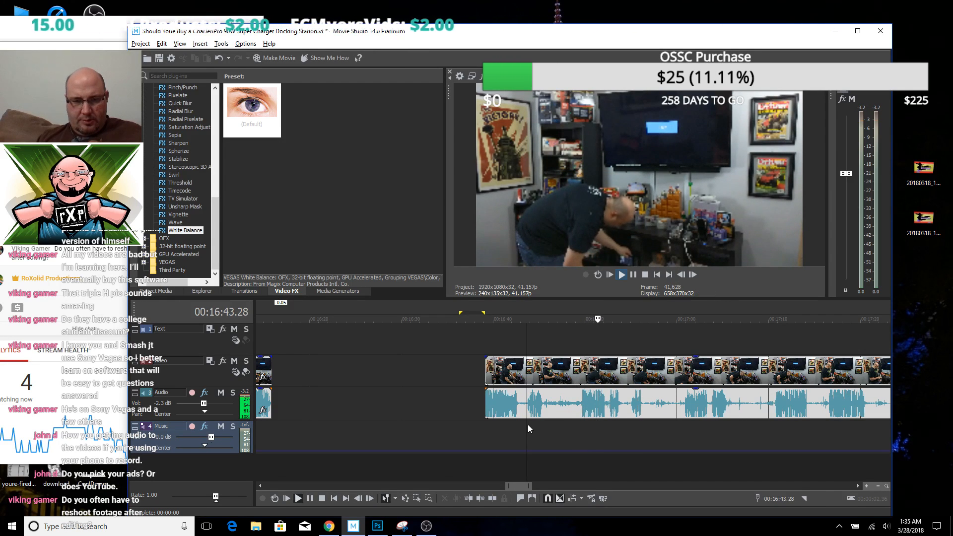
Play the long clip from its start at about 00:16:39 to review its opening
left_click(485, 430)
key("space")
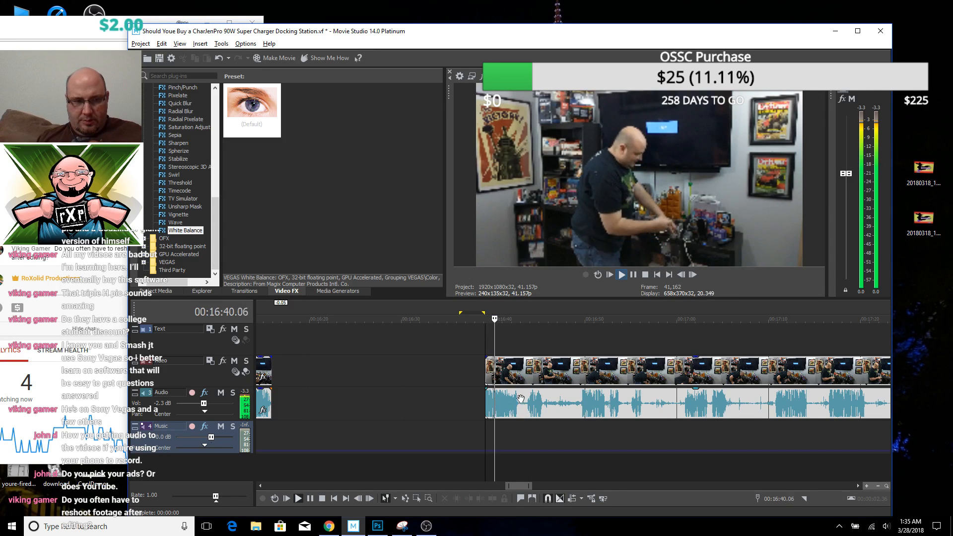
scroll(519, 400, "up", 5)
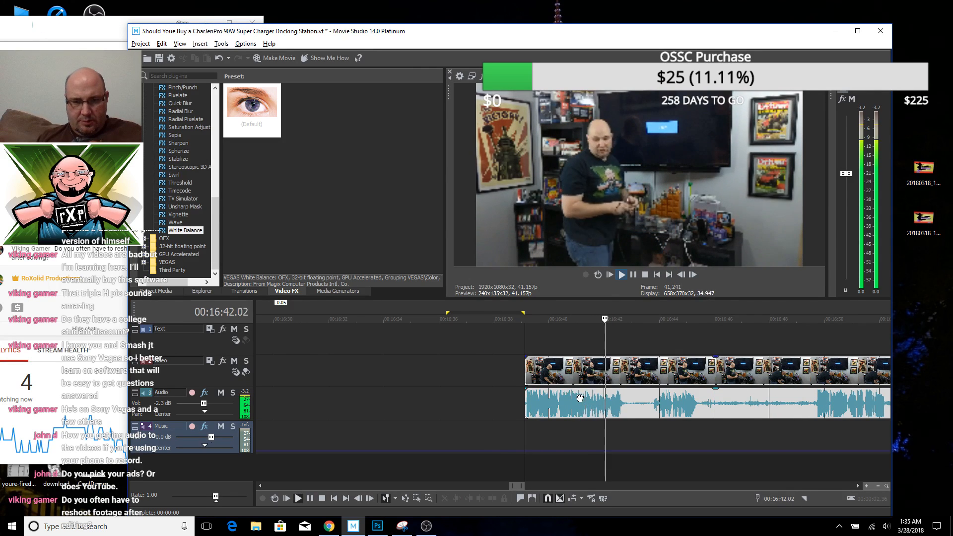
scroll(582, 400, "down", 3)
scroll(643, 407, "down", 2)
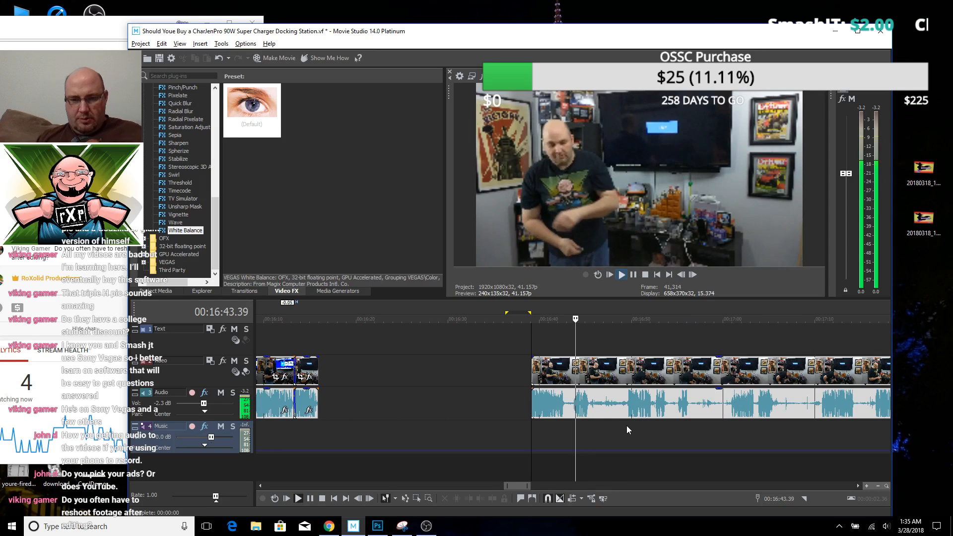
Check the long clip at 00:16:49.20, shift its start earlier to about 00:16:29, and place the playhead at 00:16:31.15
left_click(626, 425)
key("space")
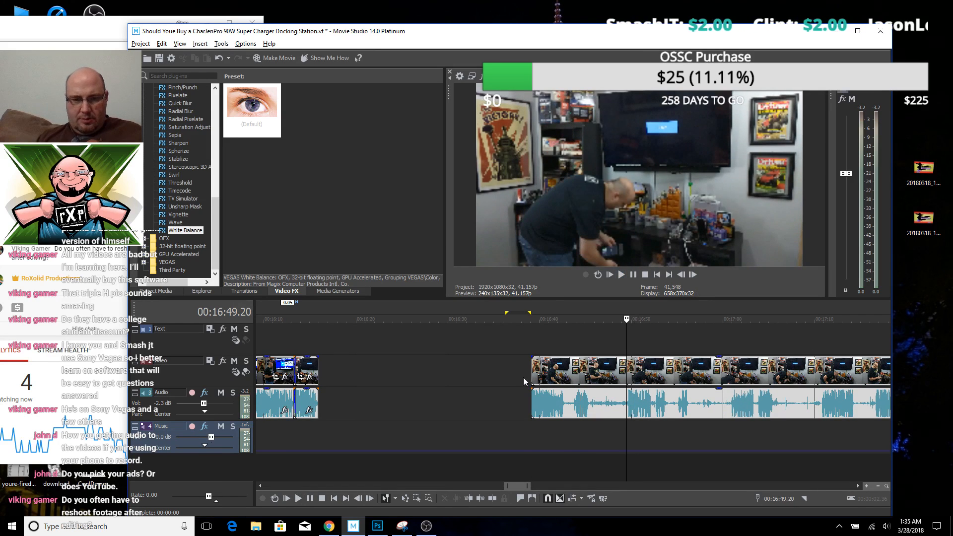
left_click_drag(533, 374, 440, 373)
left_click(460, 345)
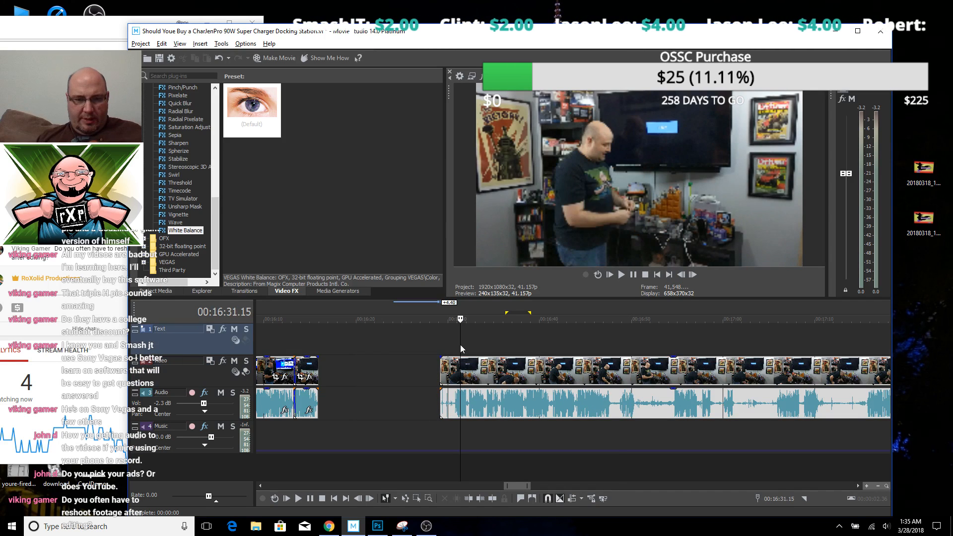
Play the long clip from 00:16:31.15 and from 00:16:41.09 to look for its usable opening
key("space")
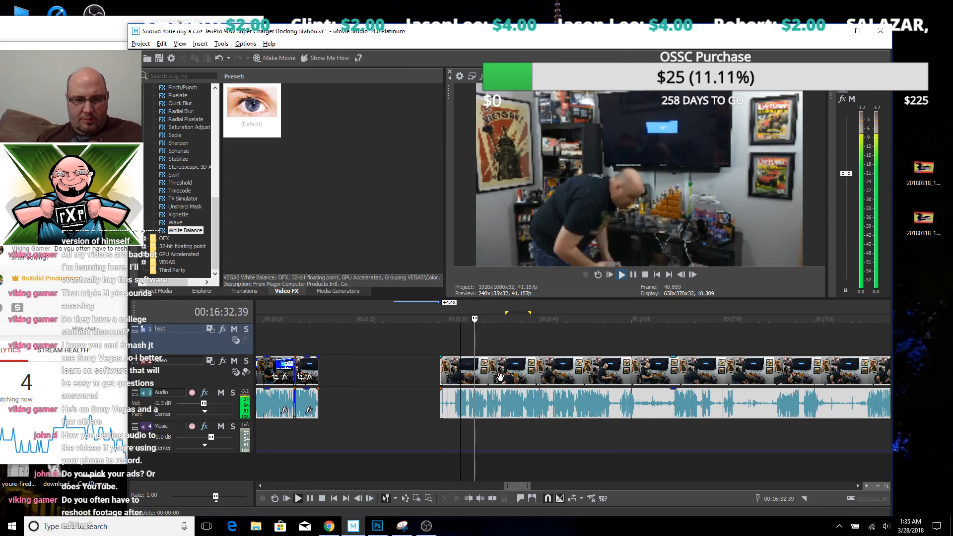
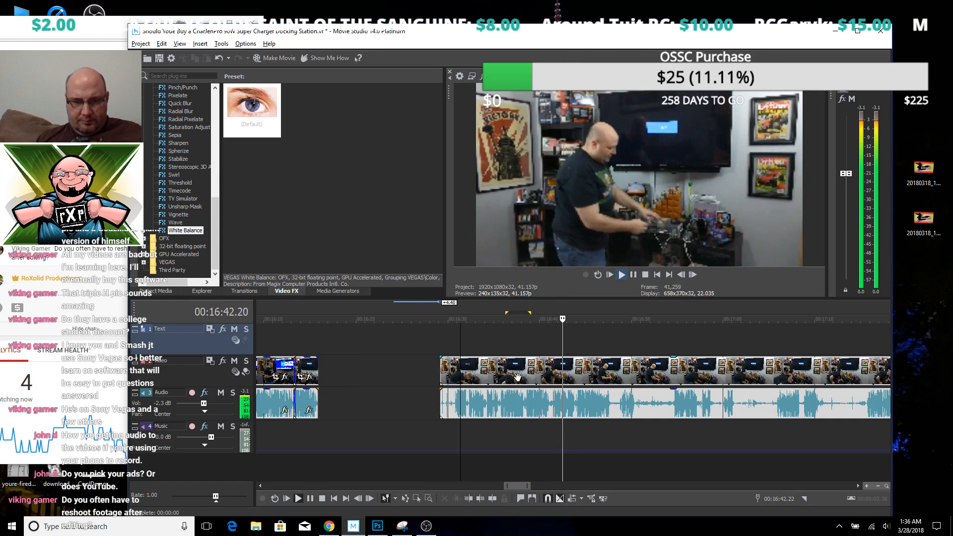
left_click(550, 346)
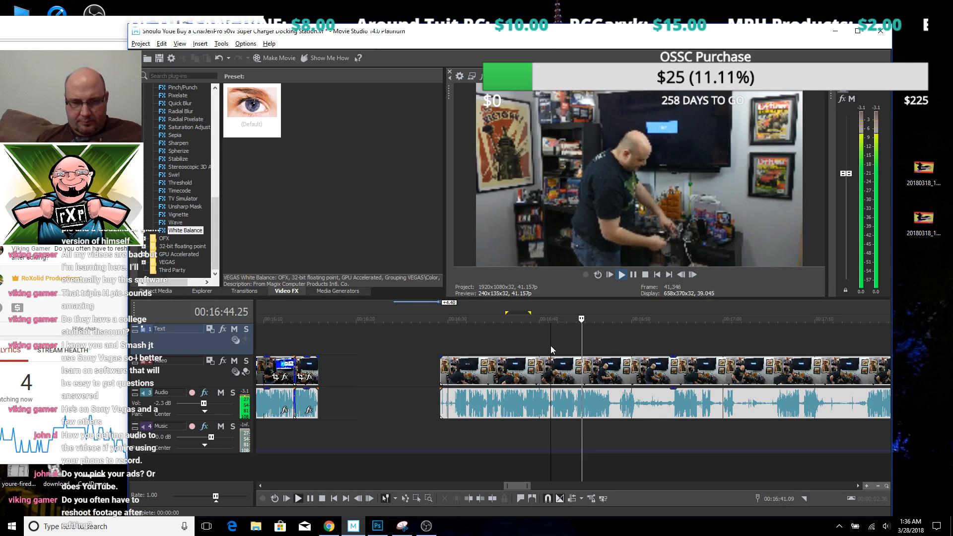
scroll(558, 344, "up", 3)
scroll(557, 344, "down", 4)
key("space")
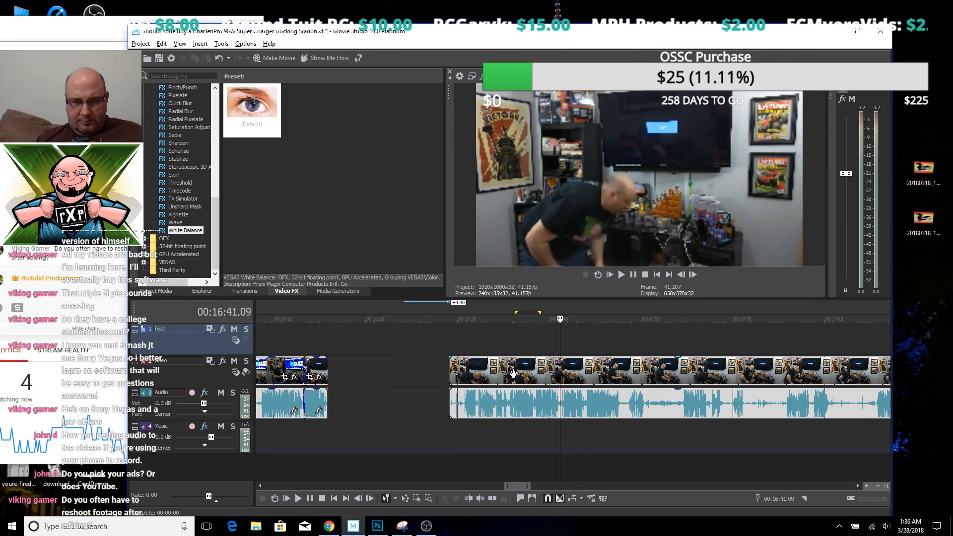
Move the long clip about 10 seconds later, extend its start back by 10;11, and play it from 00:16:31.28
left_click_drag(516, 377, 609, 378)
left_click_drag(540, 368, 446, 360)
left_click(472, 343)
key("space")
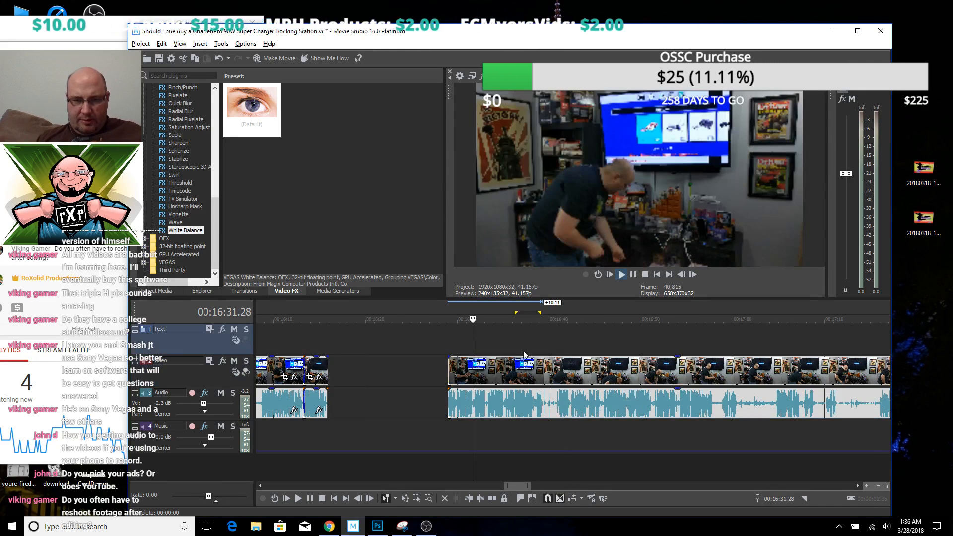
scroll(567, 365, "up", 3)
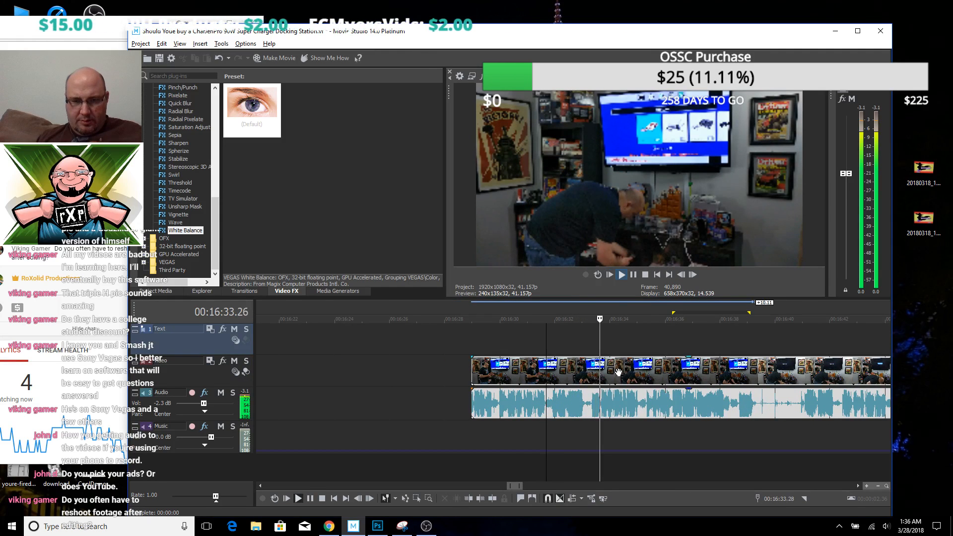
scroll(607, 370, "down", 2)
scroll(605, 366, "up", 3)
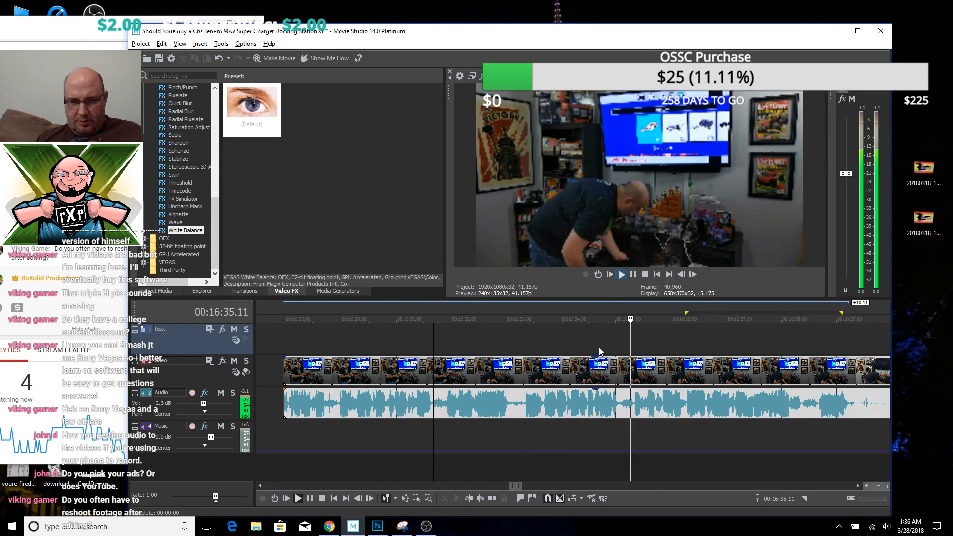
Cut the long clip by deleting the three frames before 00:16:34.19, and remove the separated opening piece
left_click(586, 338)
key("space")
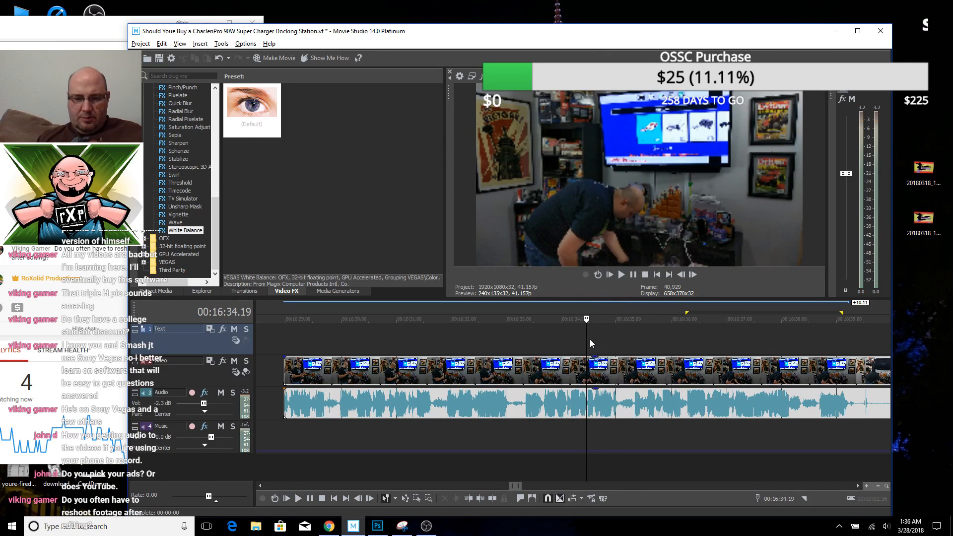
key("shift+Left")
key("shift+Left")
key("shift+Left")
key("Delete")
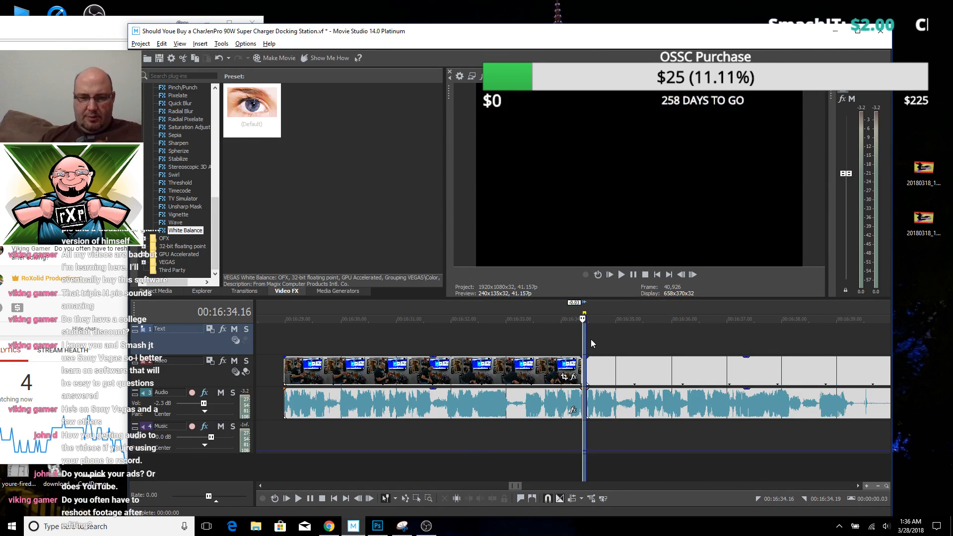
left_click(497, 375)
key("Delete")
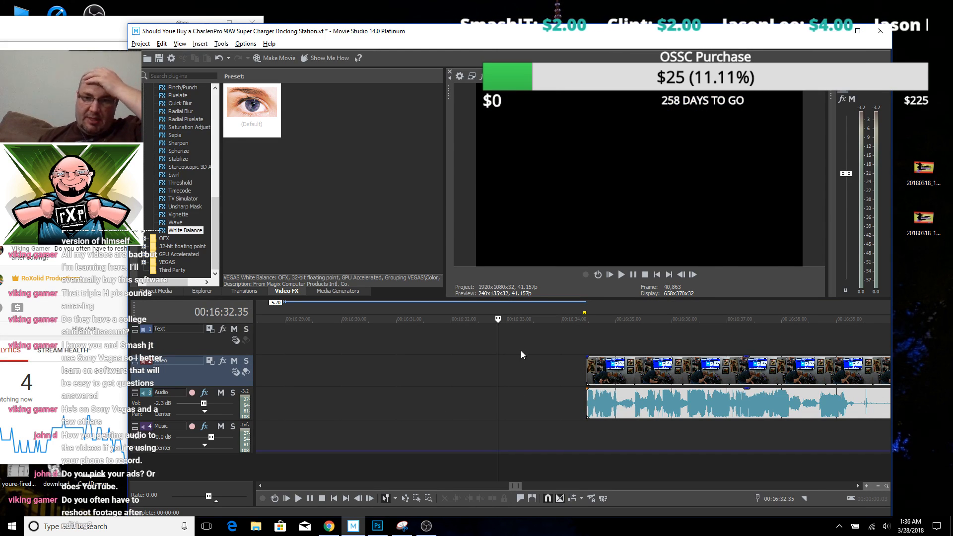
Move the long clip back across the gap to overlap the preceding short clip's end in a 10-frame crossfade
scroll(585, 364, "down", 5)
left_click(613, 373)
left_click_drag(613, 374, 489, 377)
left_click(452, 346)
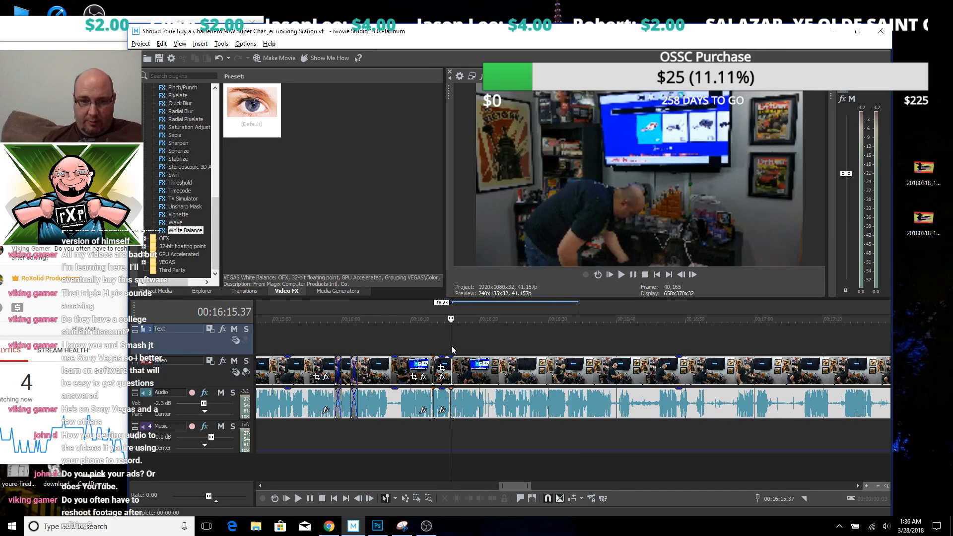
scroll(452, 346, "up", 5)
scroll(452, 346, "up", 2)
left_click_drag(605, 367, 570, 365)
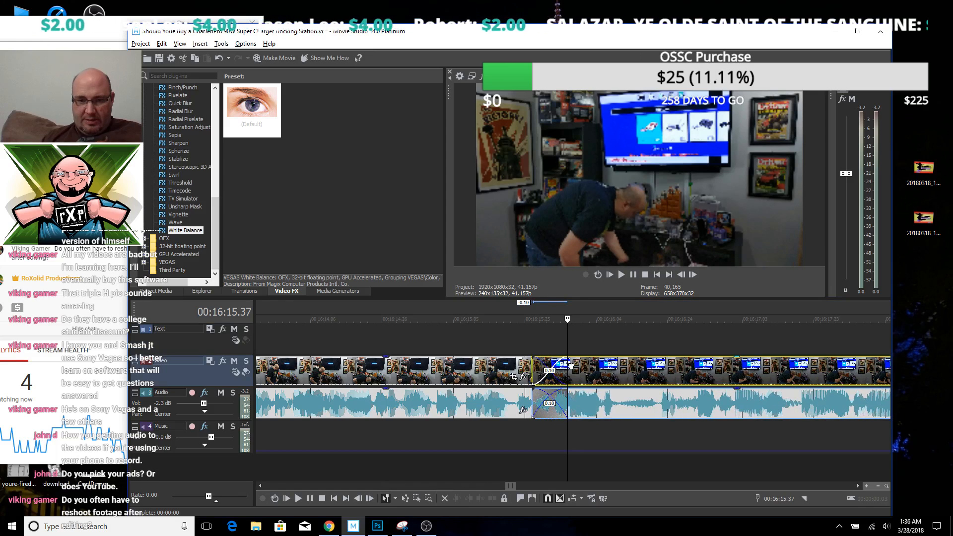
Play the new crossfade from about 00:16:12.30 and again from 00:16:15.37 to check the transition
scroll(472, 363, "down", 4)
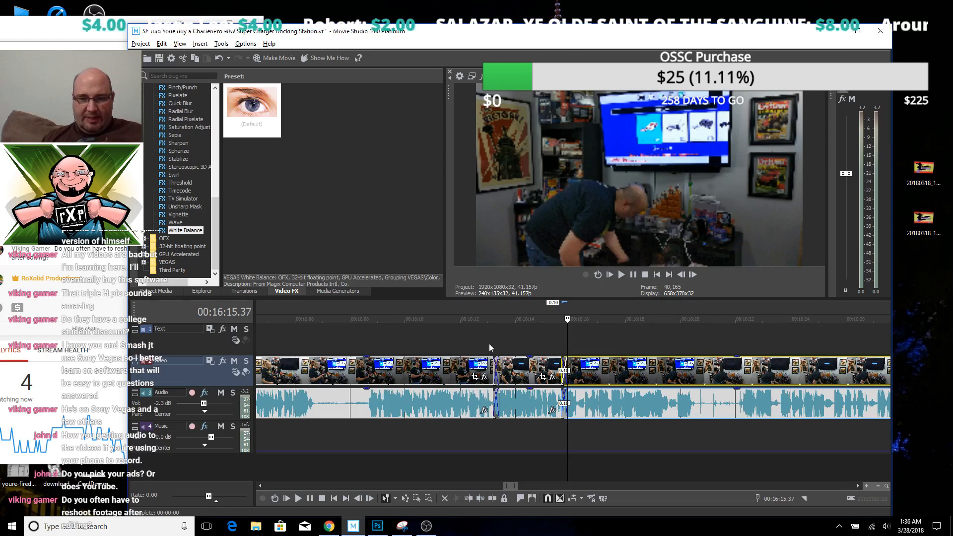
left_click(480, 344)
key("space")
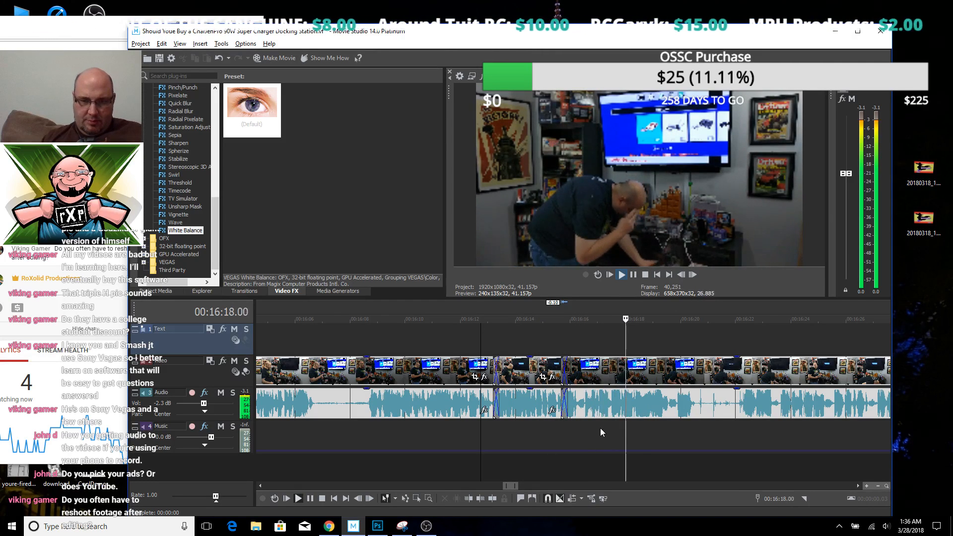
scroll(720, 429, "down", 3)
scroll(707, 435, "up", 2)
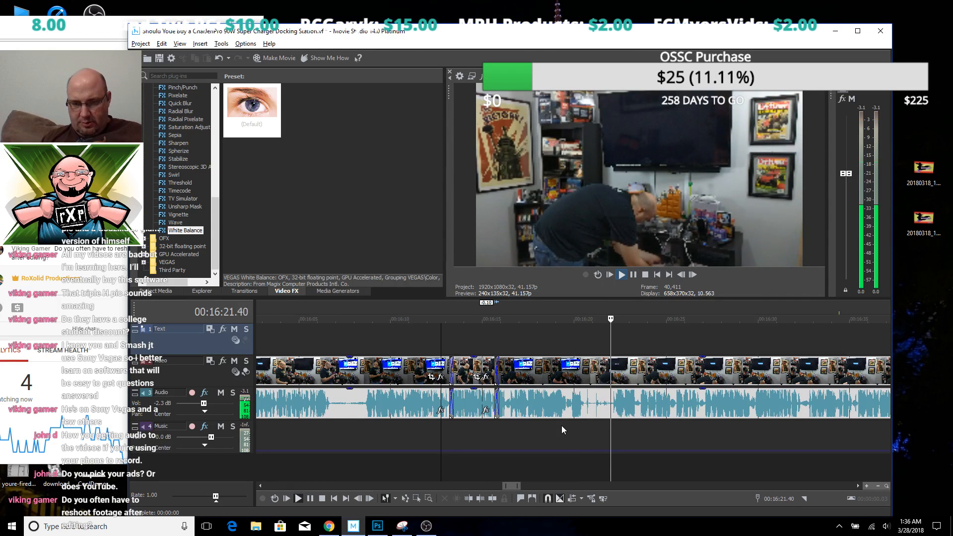
key("space")
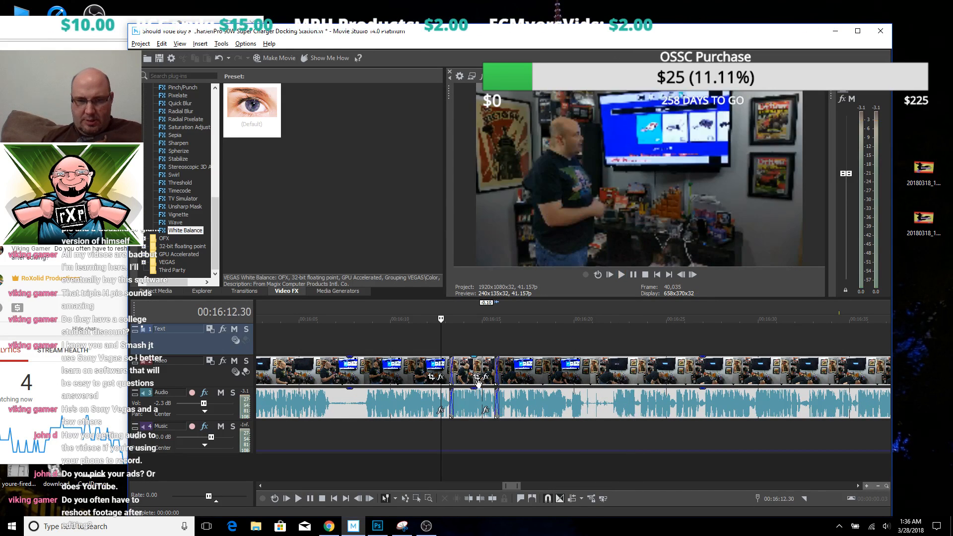
left_click(497, 351)
key("space")
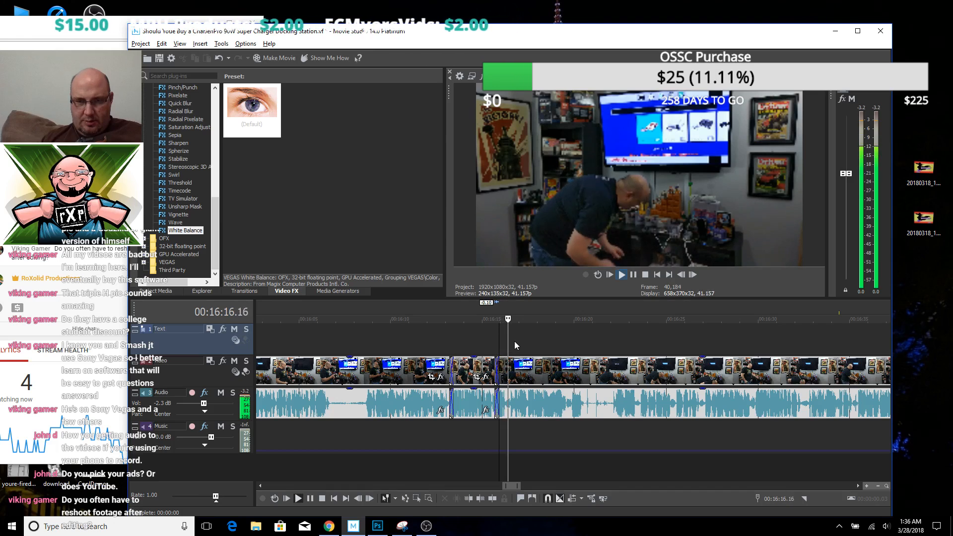
key("space")
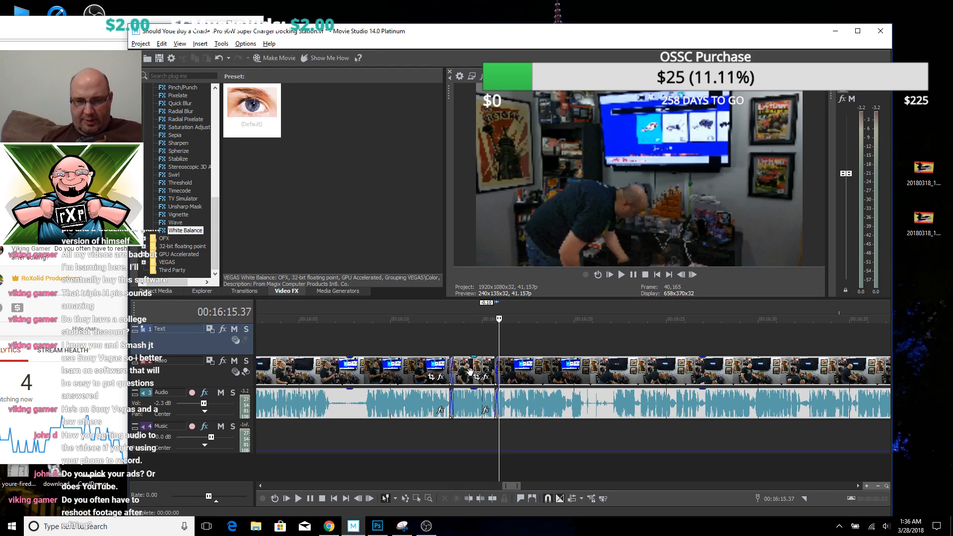
Ignoring event grouping, delete only the short clip's video, extend the long clip's video start back by 2;19 to cover it, and play the result
left_click(470, 368)
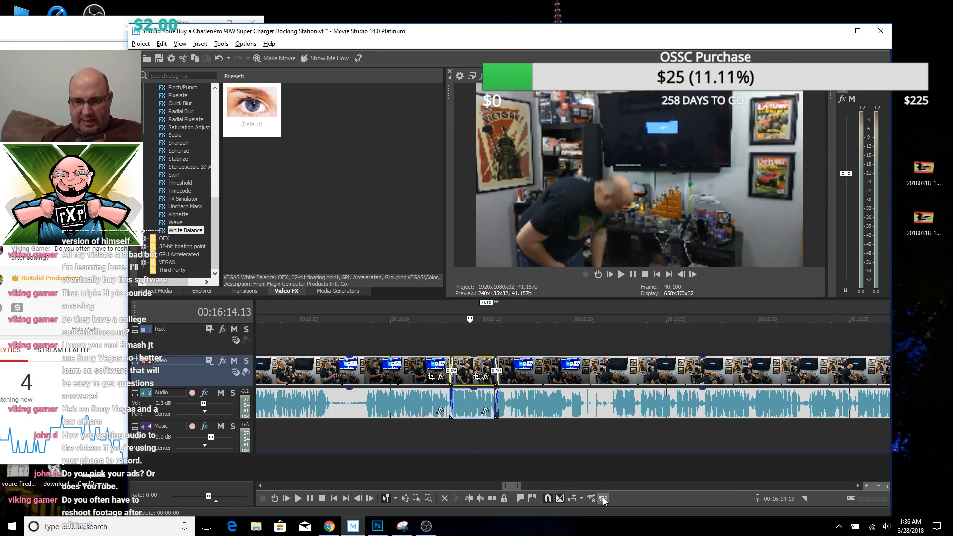
left_click(483, 366)
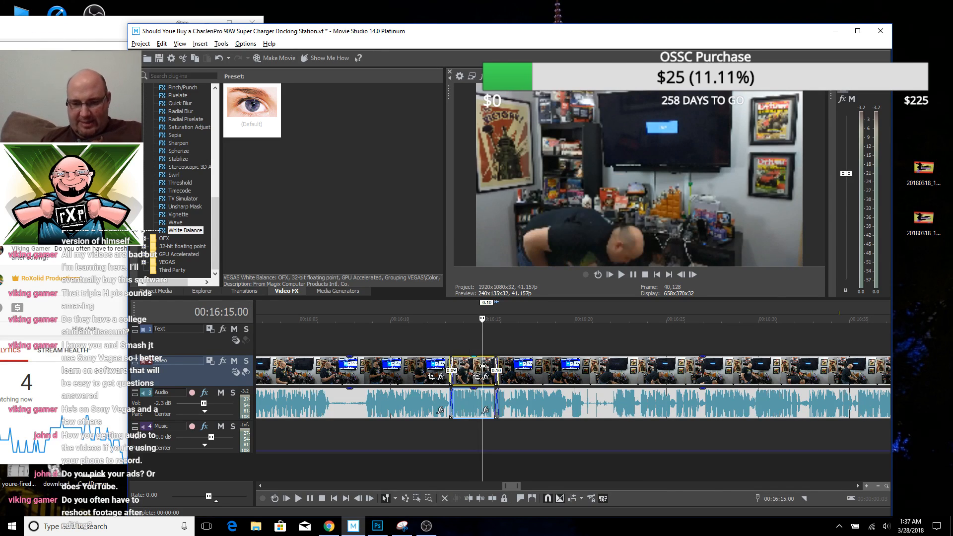
key("Delete")
left_click_drag(494, 361, 449, 365)
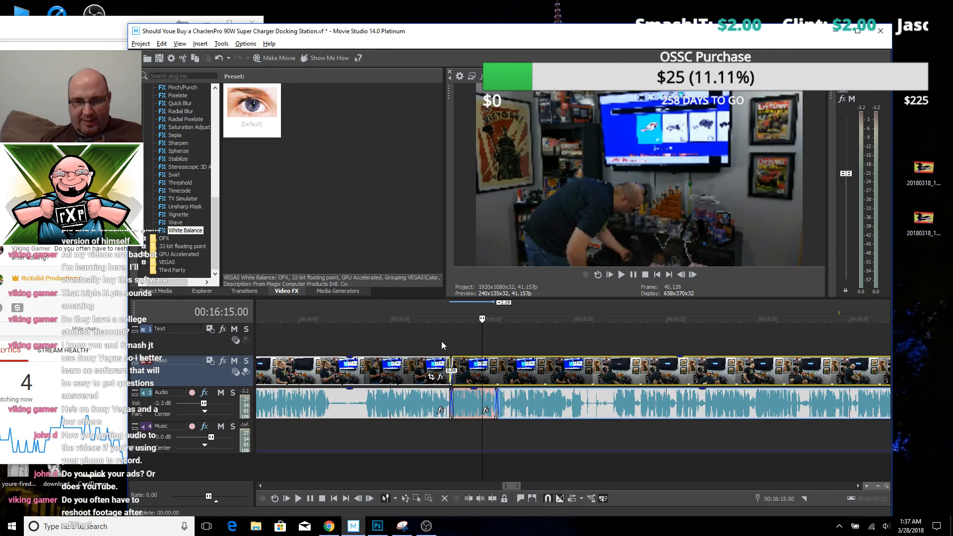
left_click(445, 341)
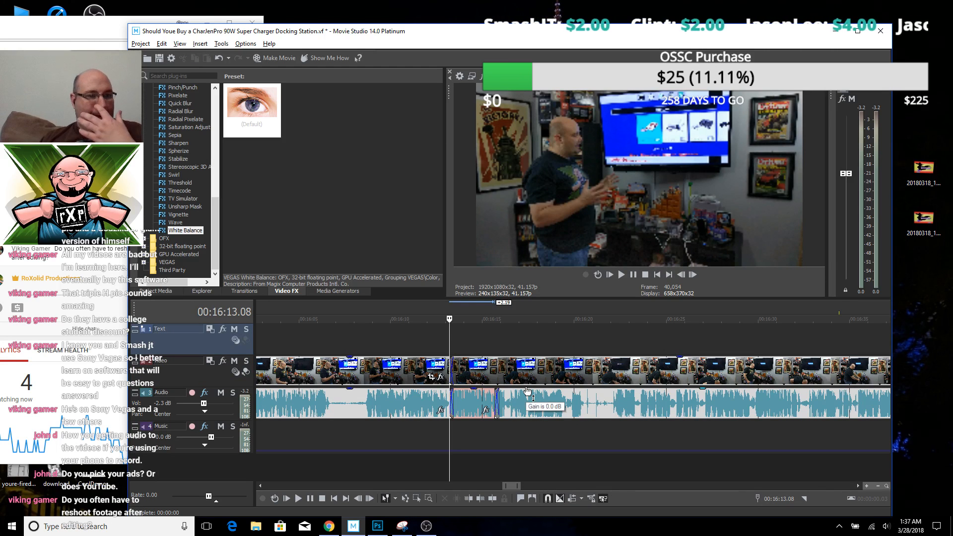
key("space")
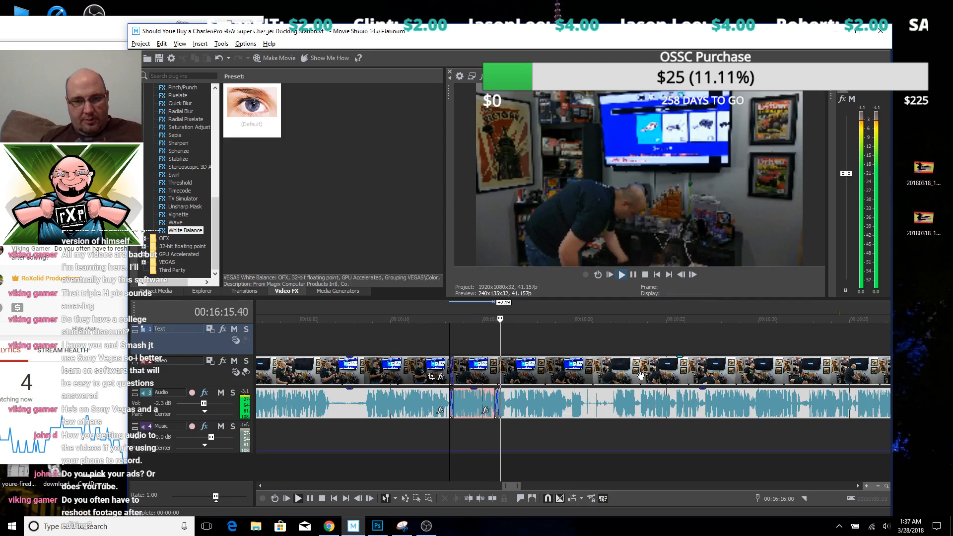
key("space")
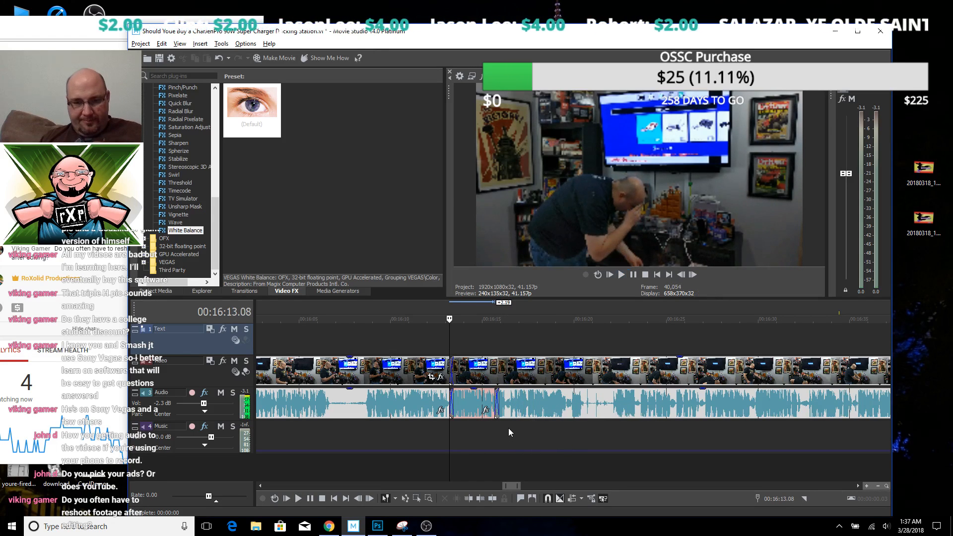
Delete the stretch of video and audio from 00:16:16.13 to 00:16:20.00
left_click_drag(507, 423, 574, 428)
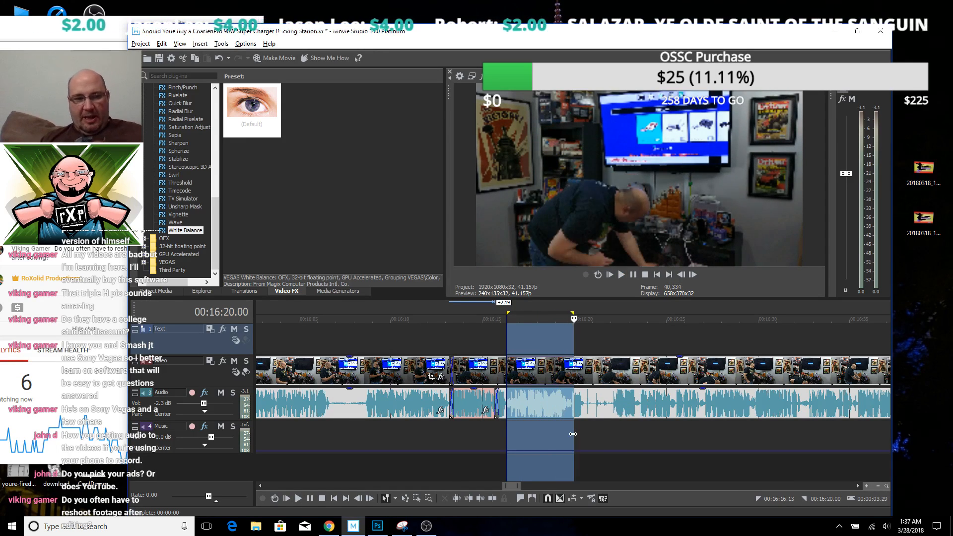
key("Delete")
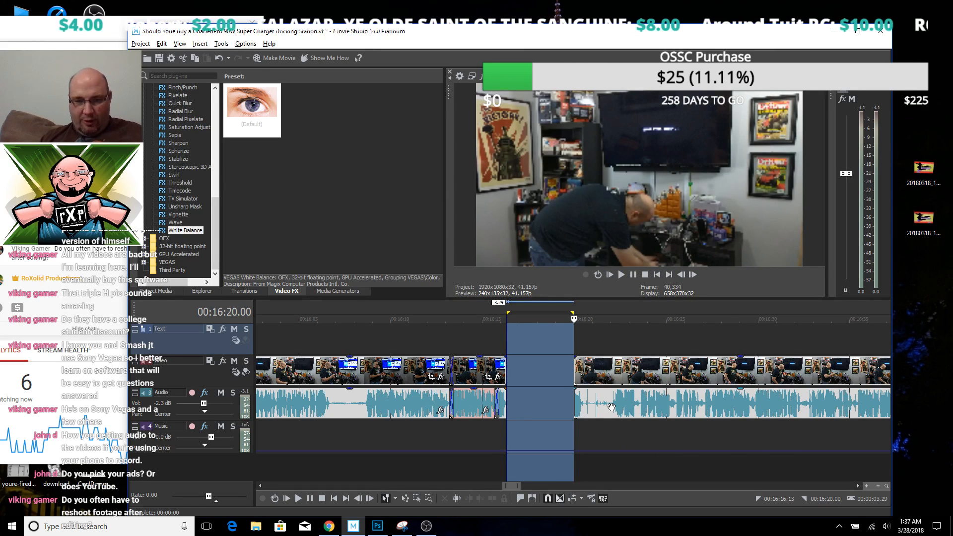
scroll(766, 455, "down", 8)
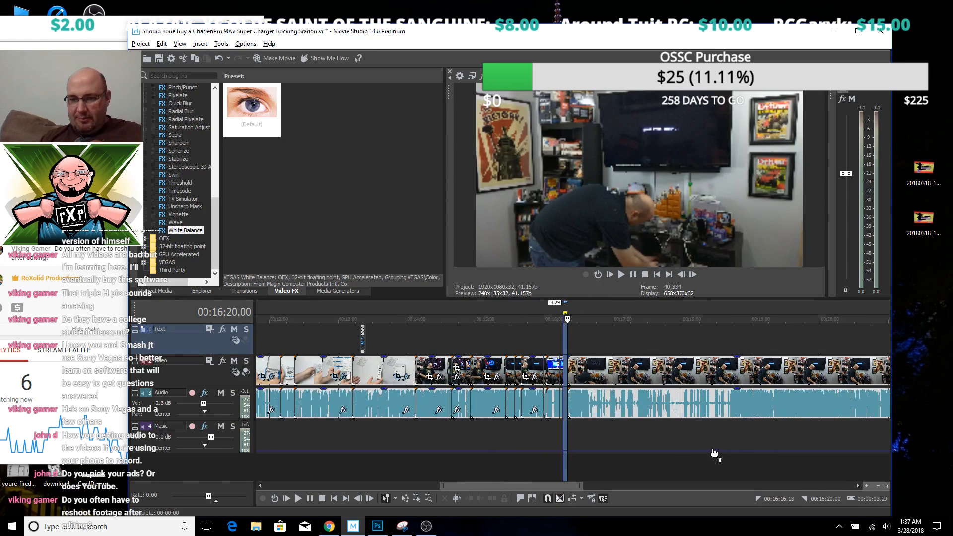
Check the long clip at 00:18:16.33 and 00:18:02.22, and play it from about 00:18:01 to look for the next usable part
left_click(701, 427)
scroll(718, 433, "up", 4)
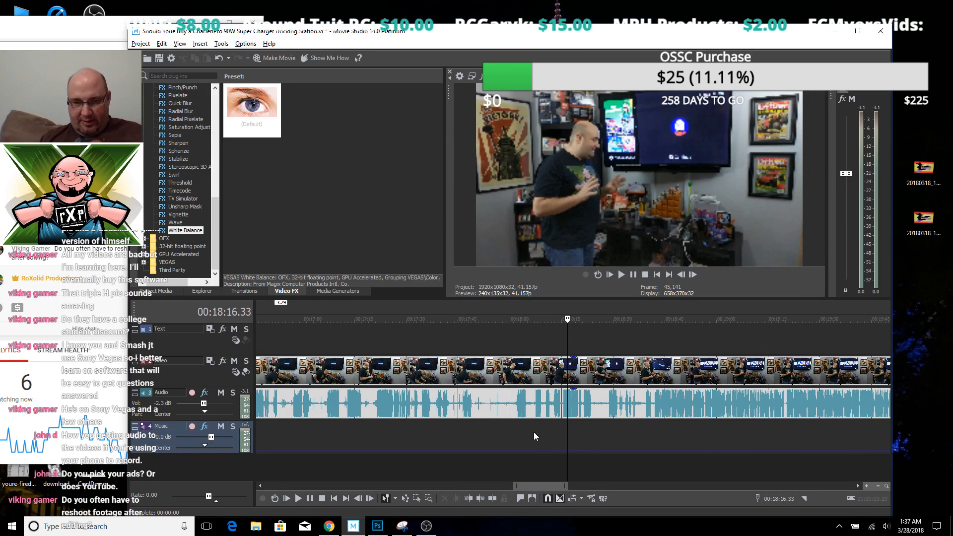
left_click(518, 425)
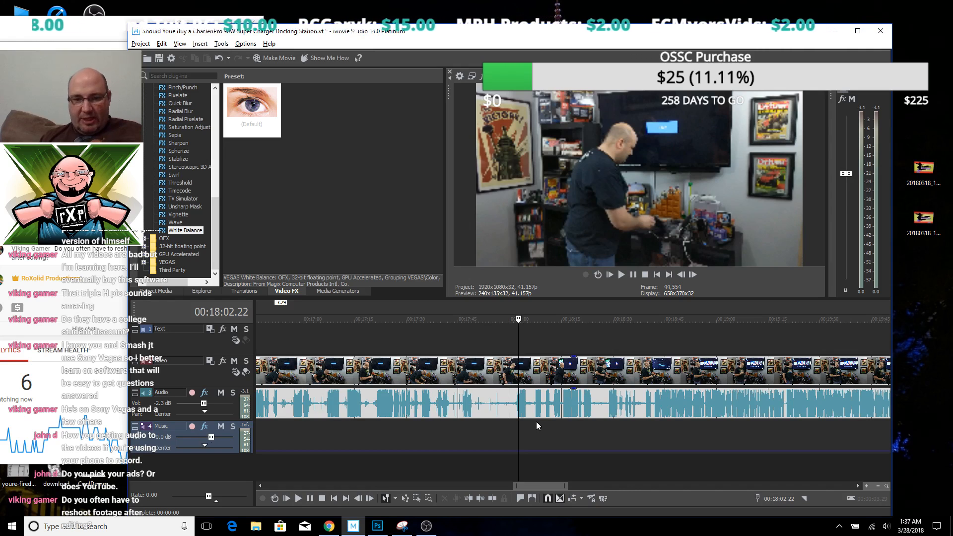
left_click(535, 421)
key("space")
scroll(558, 432, "up", 2)
left_click(507, 427)
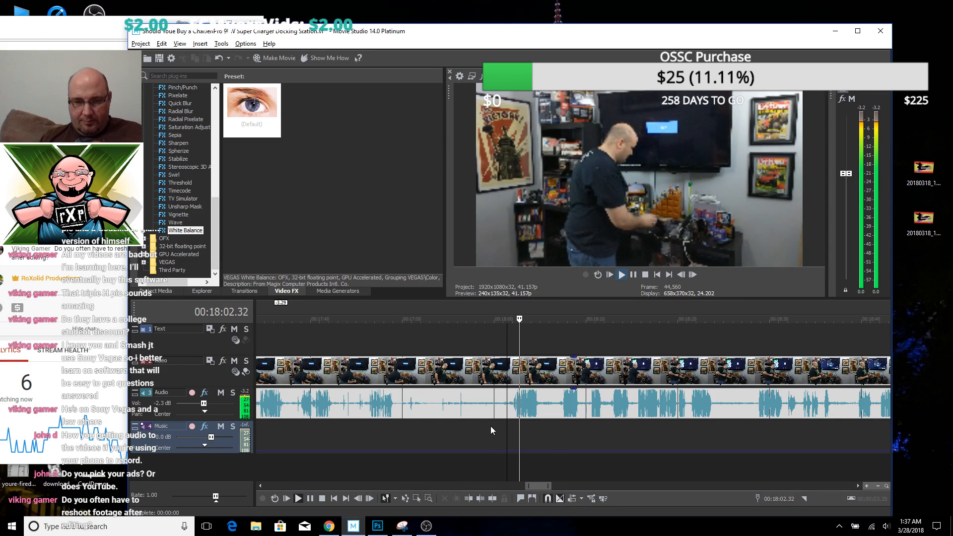
scroll(523, 424, "down", 1)
scroll(552, 425, "down", 1)
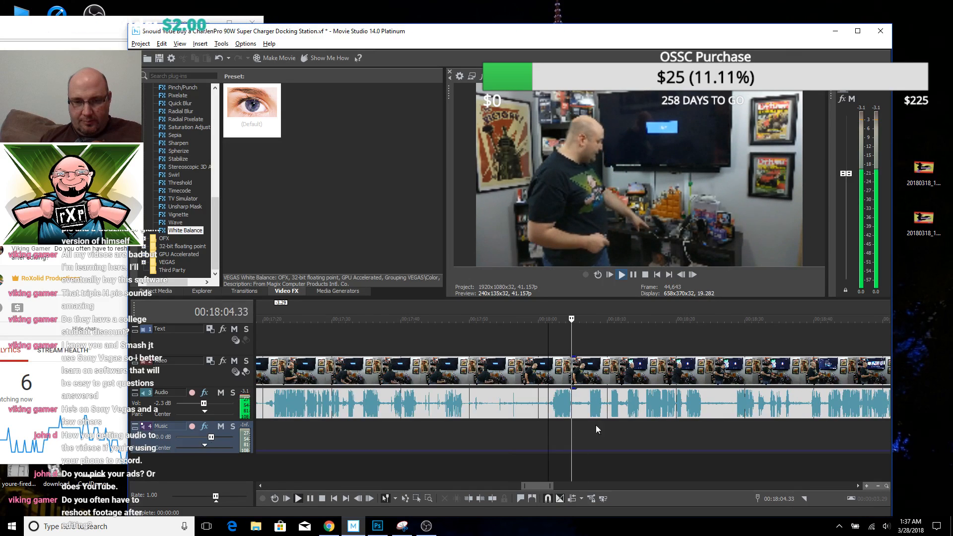
Play the long clip around 00:18:07 to 00:18:11 and delete the stretch from 00:18:00.10 to 00:18:09.12
left_click(612, 427)
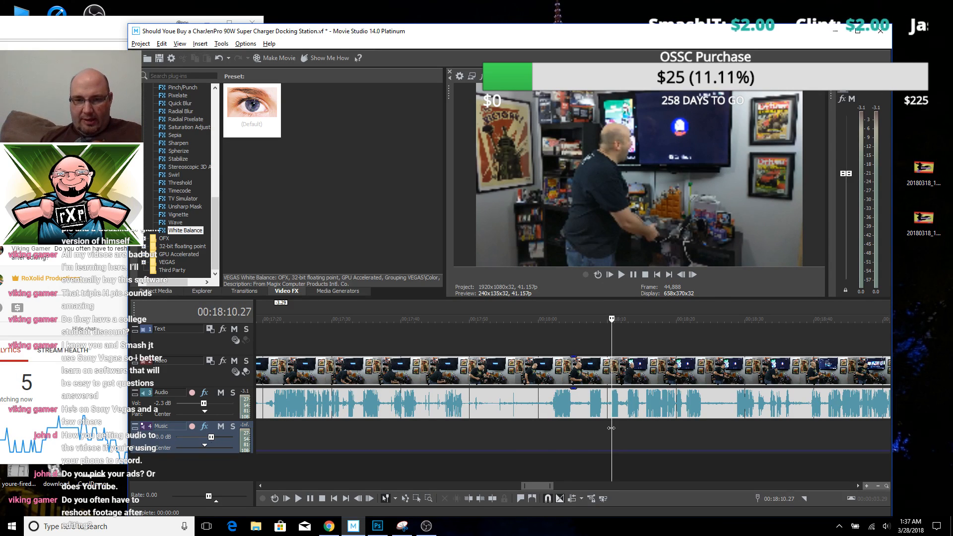
scroll(611, 428, "up", 5)
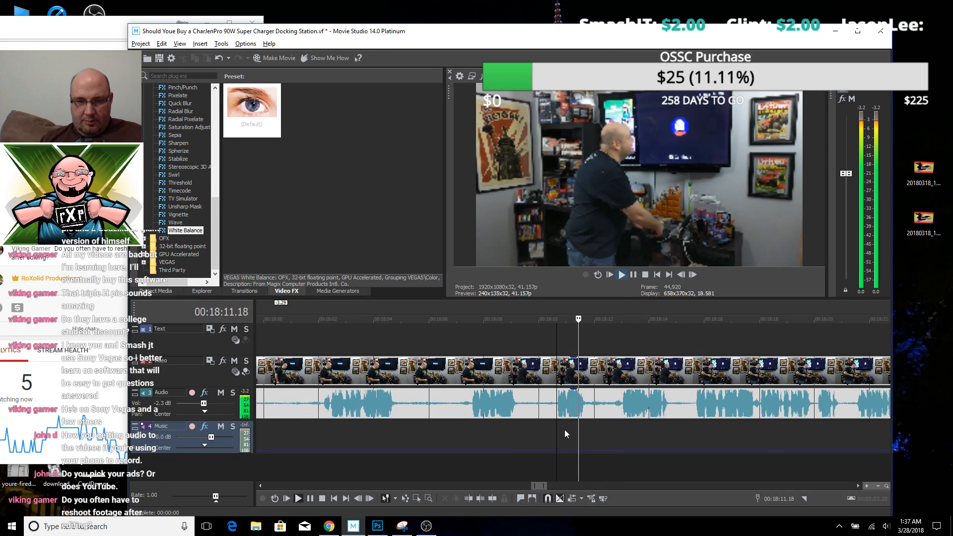
left_click(520, 428)
key("space")
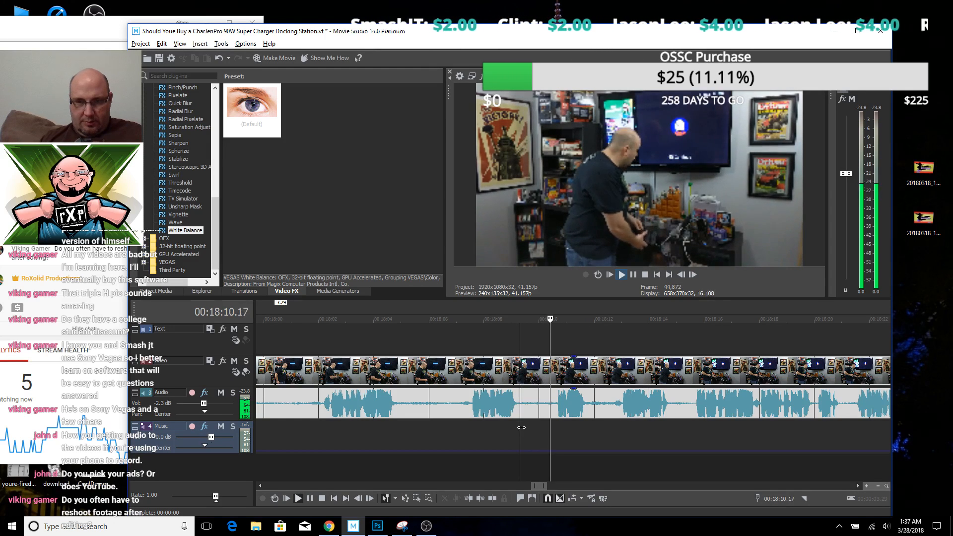
left_click(479, 433)
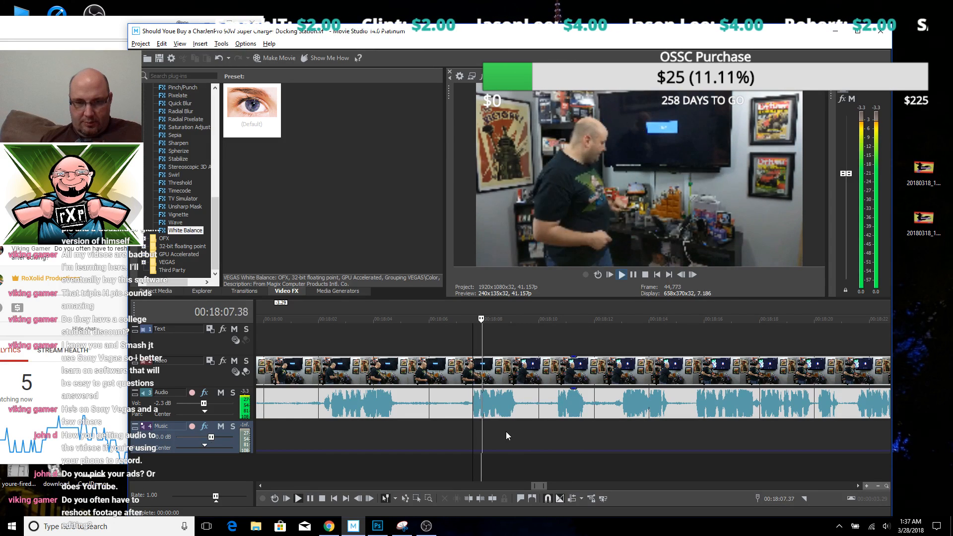
key("space")
left_click_drag(519, 433, 270, 410)
key("Delete")
scroll(387, 396, "down", 5)
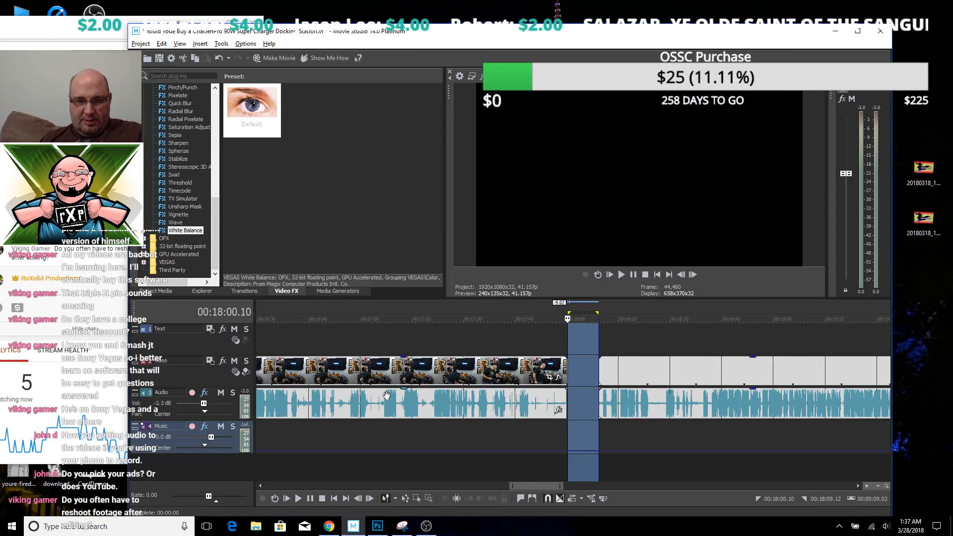
Delete the clip before the new gap and move the long clip back by about 1:42;39 toward the earlier clips
scroll(386, 396, "down", 5)
left_click(538, 369)
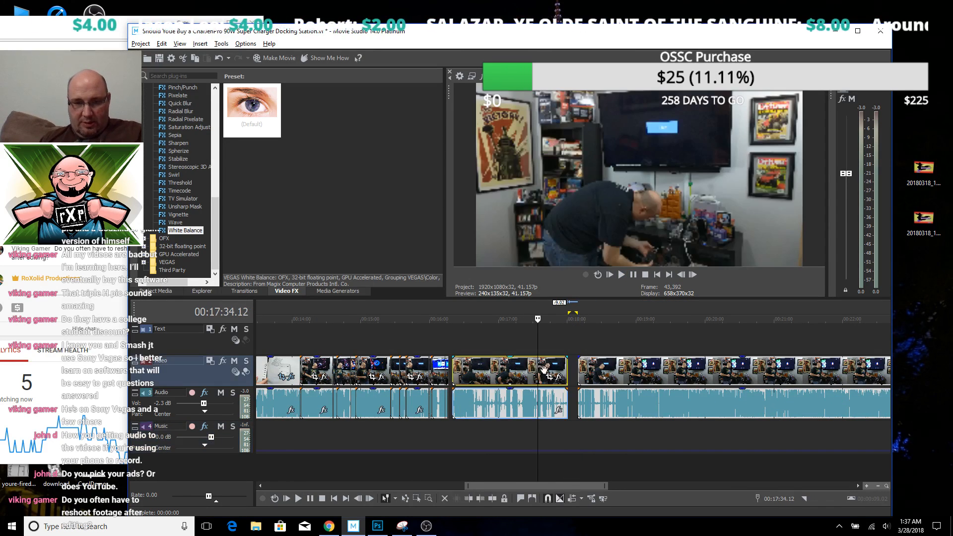
key("Delete")
left_click_drag(611, 405, 493, 405)
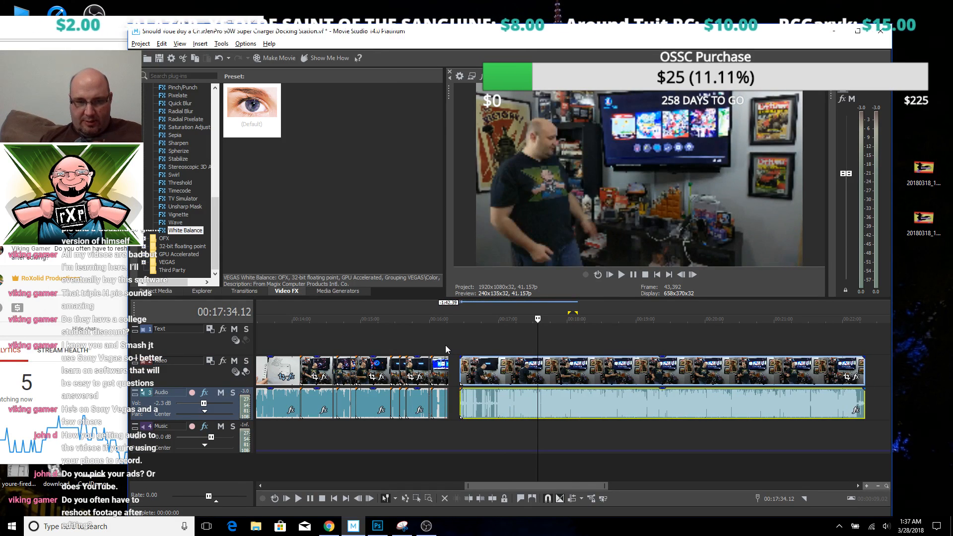
Shorten only the video end of the last short clip by 0;27 and move the long clip back by 9;24
left_click(445, 344)
scroll(446, 344, "up", 10)
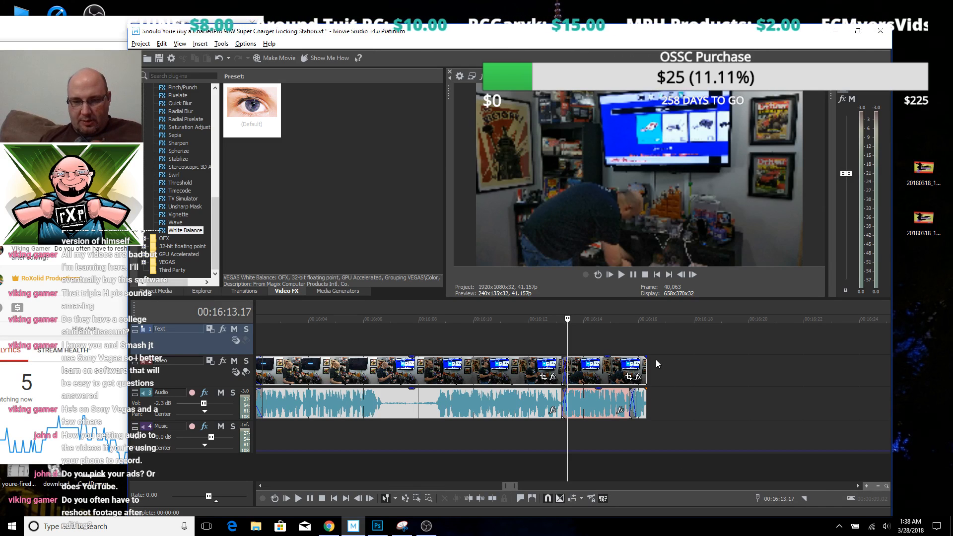
left_click_drag(647, 366, 628, 366)
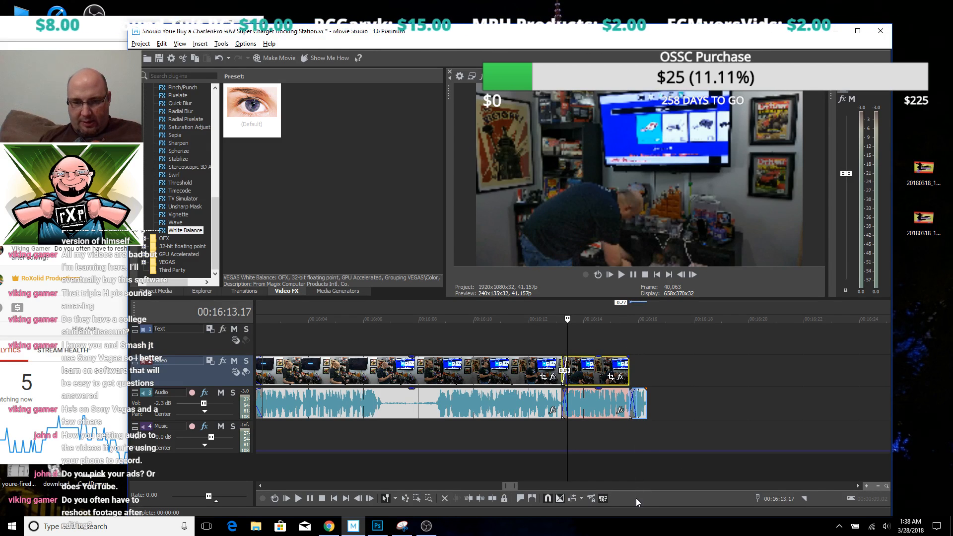
scroll(675, 463, "down", 5)
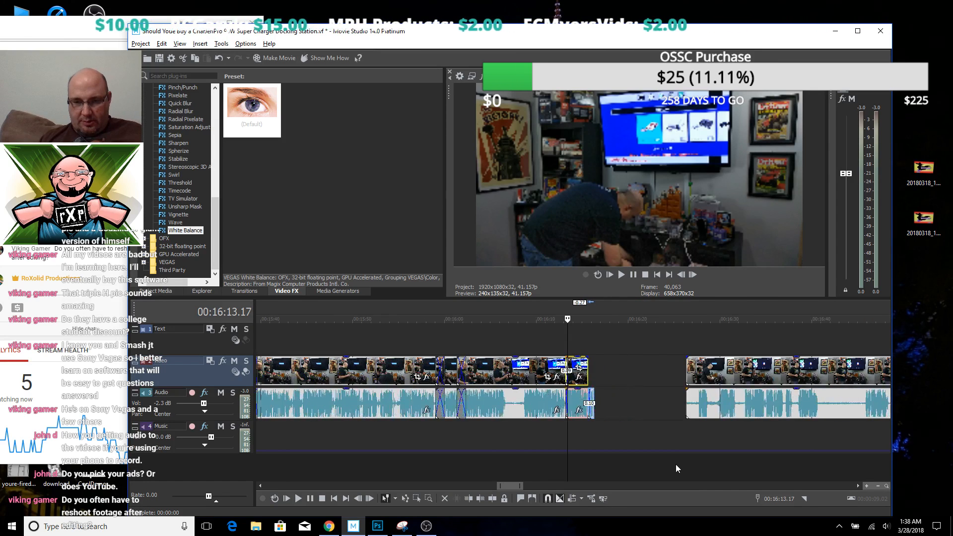
left_click_drag(735, 405, 607, 427)
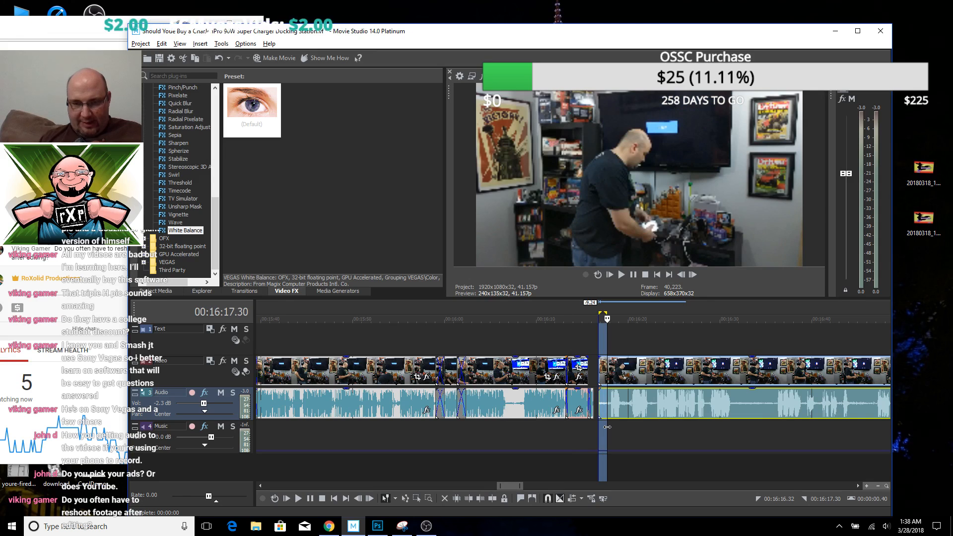
Trim only the long clip's audio start by about 1;03, and move the clip's video and audio back 1;30 to crossfade with the preceding clip
left_click(603, 499)
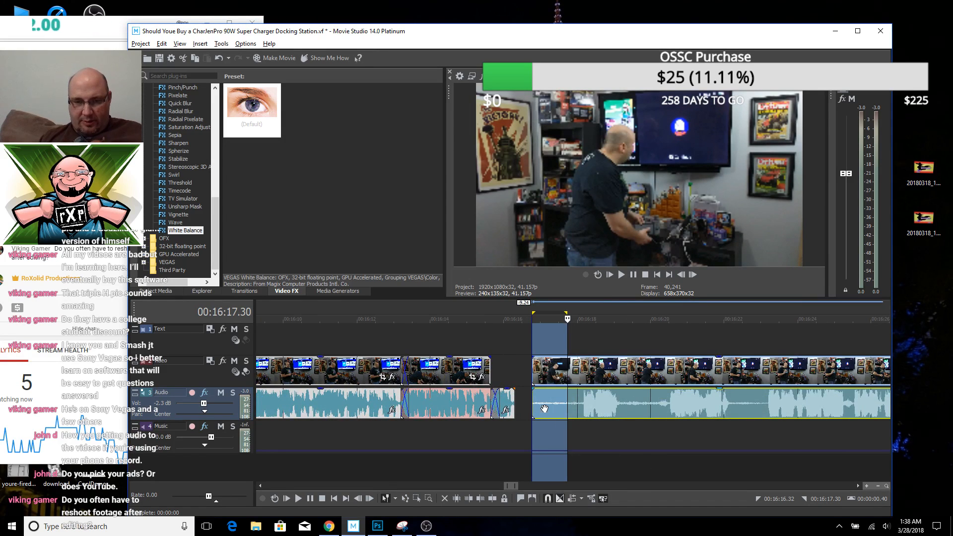
left_click_drag(534, 403, 573, 407)
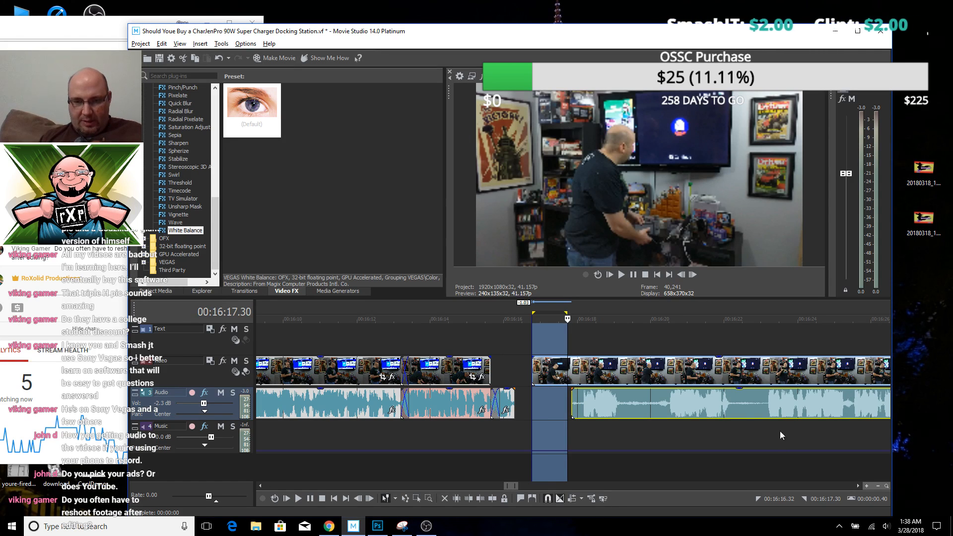
left_click_drag(748, 410, 682, 415)
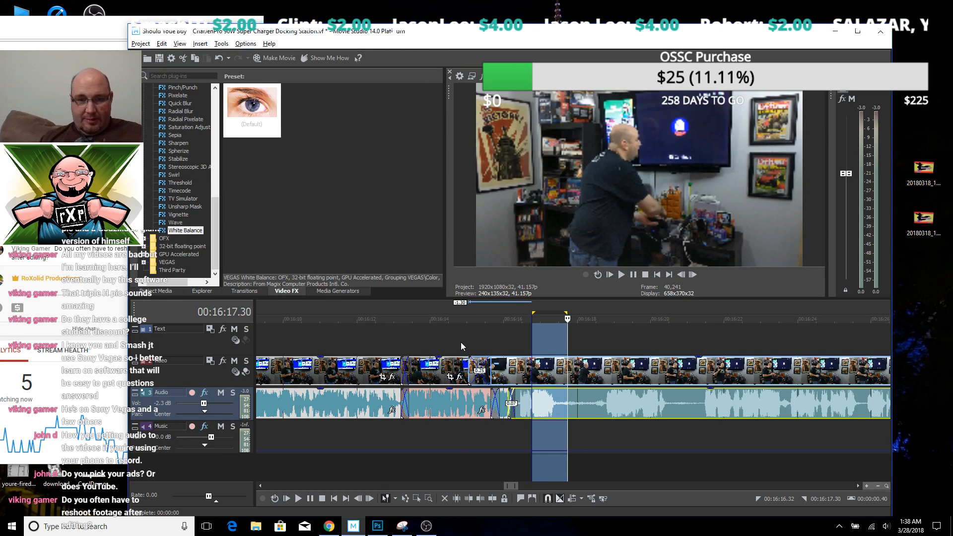
Play the new transition from 00:16:14.34 through to about 00:16:27.29 to check it
left_click(461, 346)
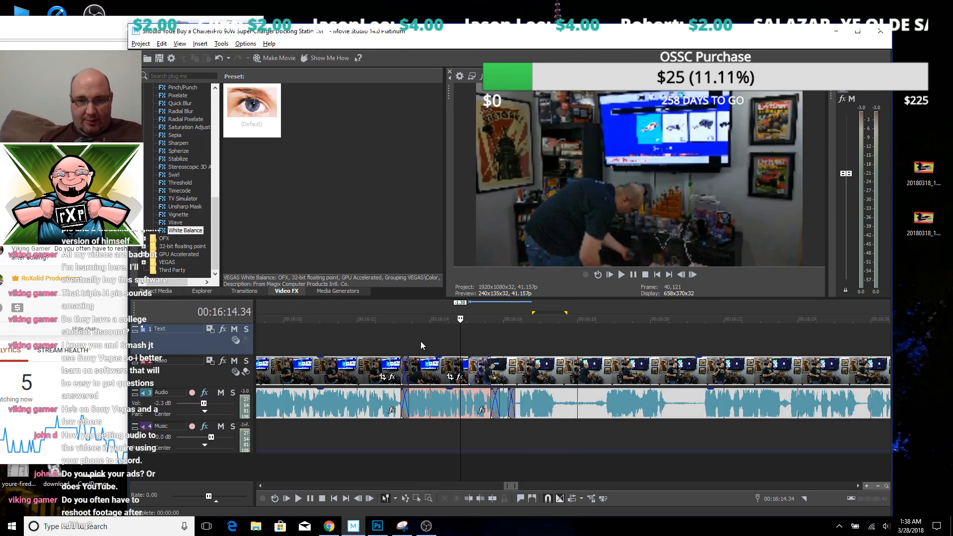
key("space")
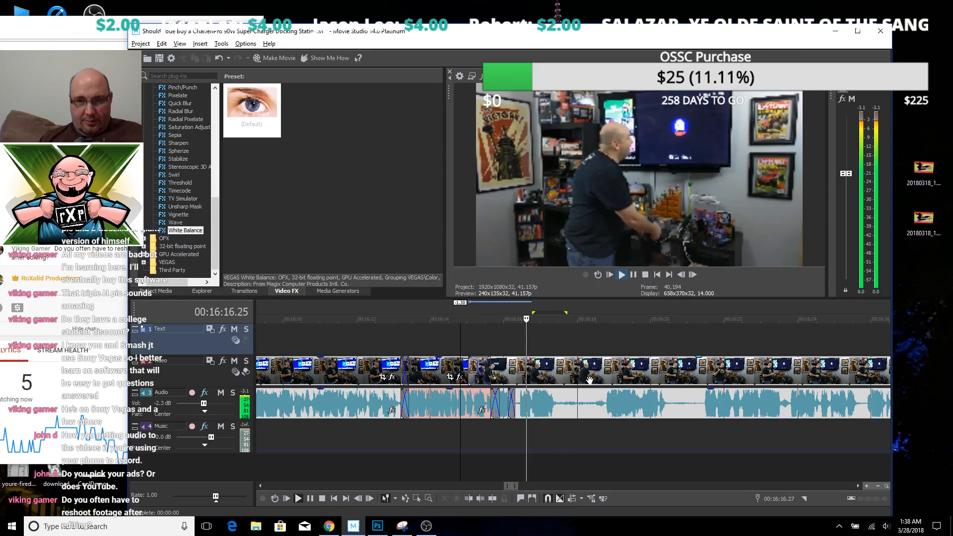
scroll(645, 424, "down", 5)
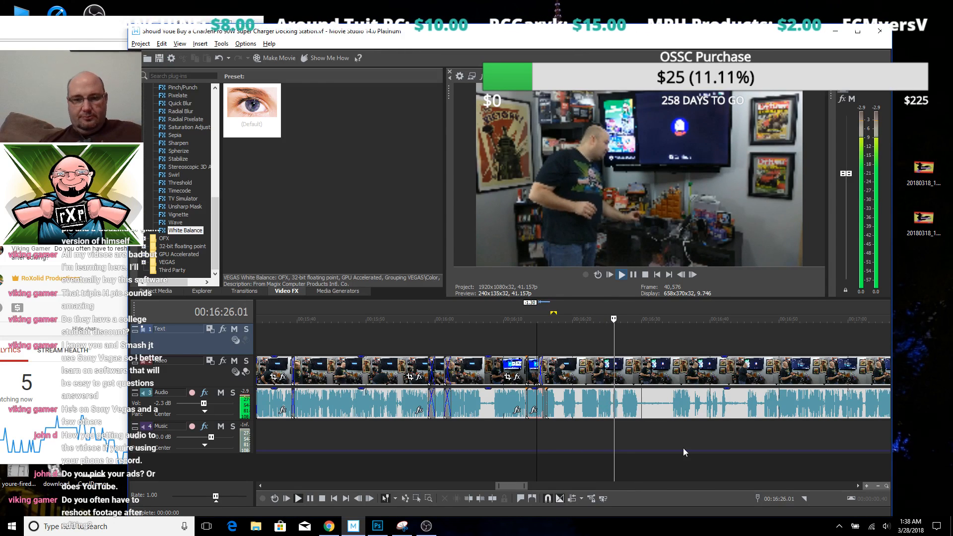
key("Return")
Review the remaining footage from 00:19:34.31, playing from about 00:20:12.24 and pausing at 00:20:21.14
scroll(670, 339, "down", 8)
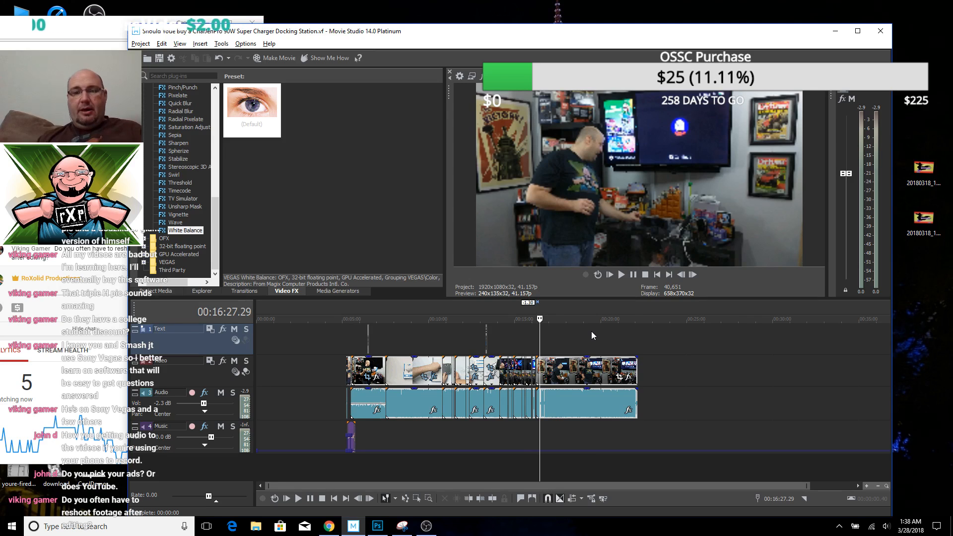
left_click_drag(594, 335, 639, 338)
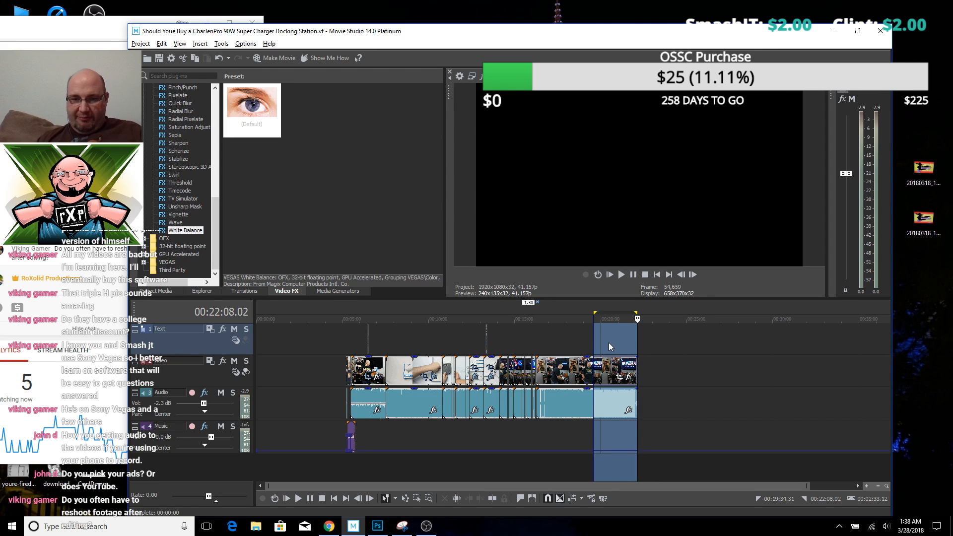
key("space")
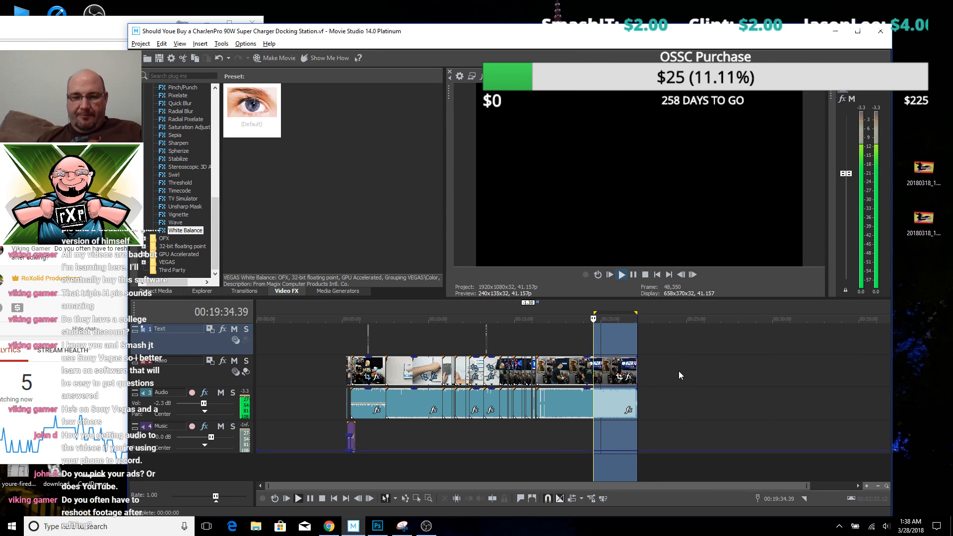
scroll(678, 371, "up", 4)
left_click(617, 336)
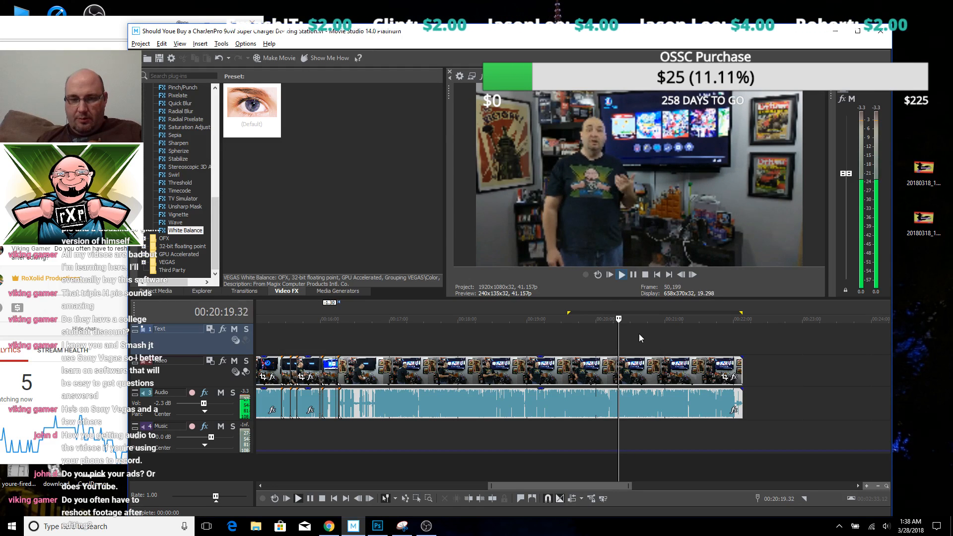
key("space")
left_click(610, 339)
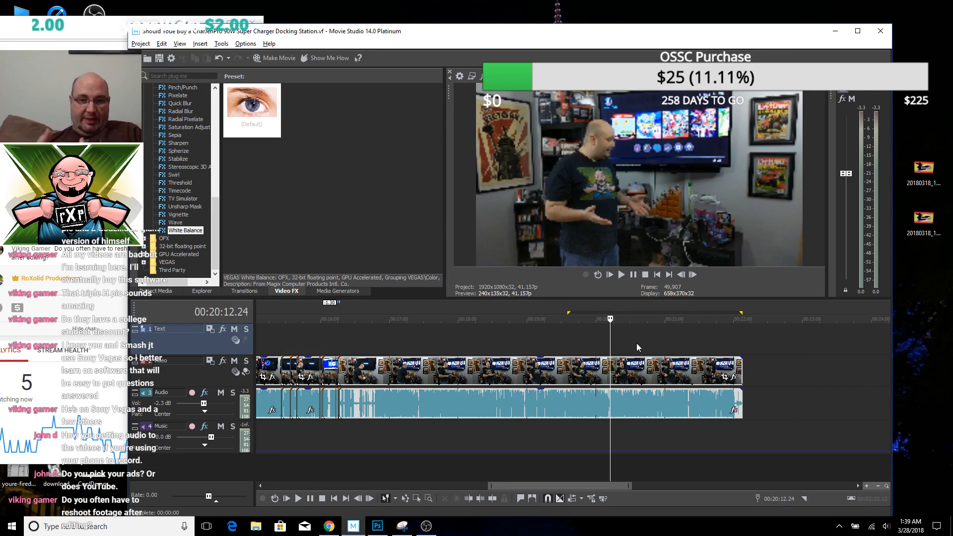
key("space")
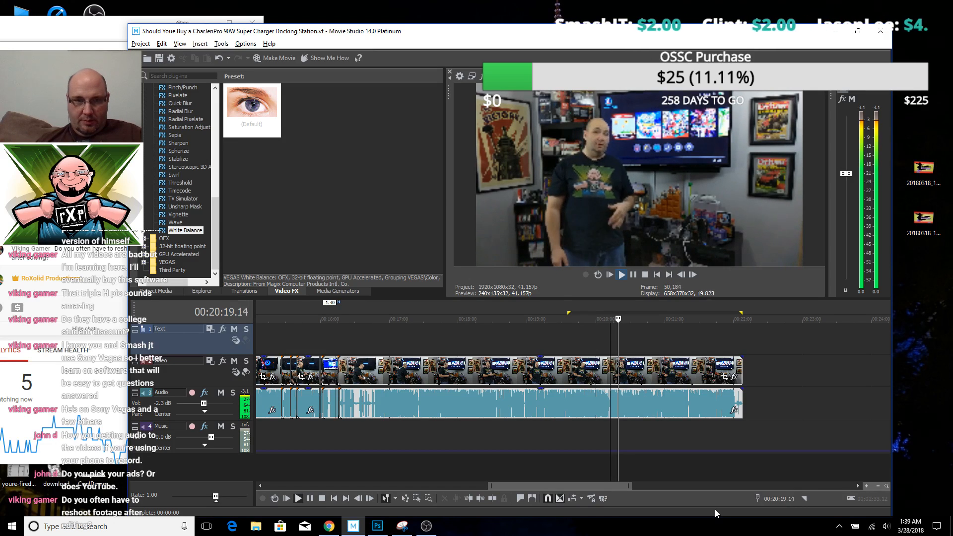
key("space")
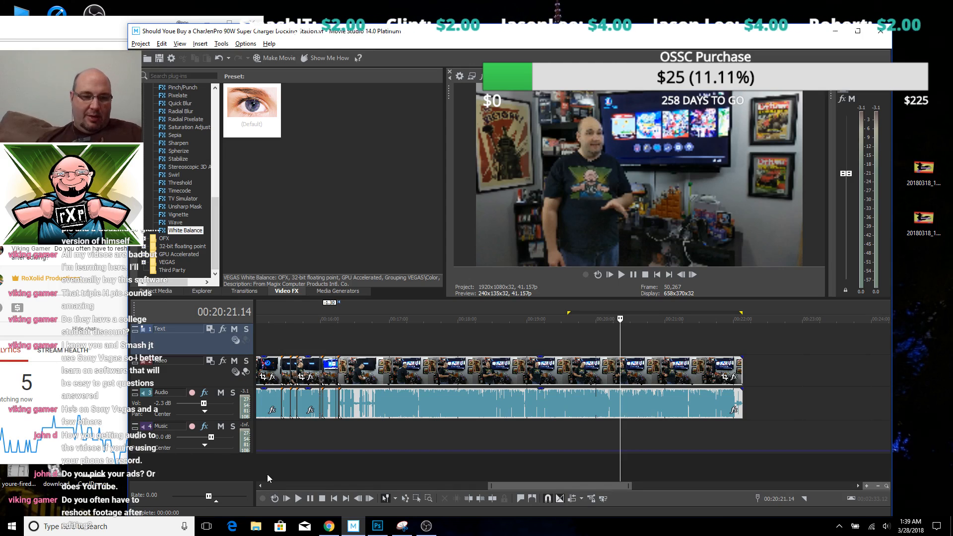
Switch to File Explorer, open the Channel Defaults folder in RoXolid Productions, and look through its graphics
right_click(256, 526)
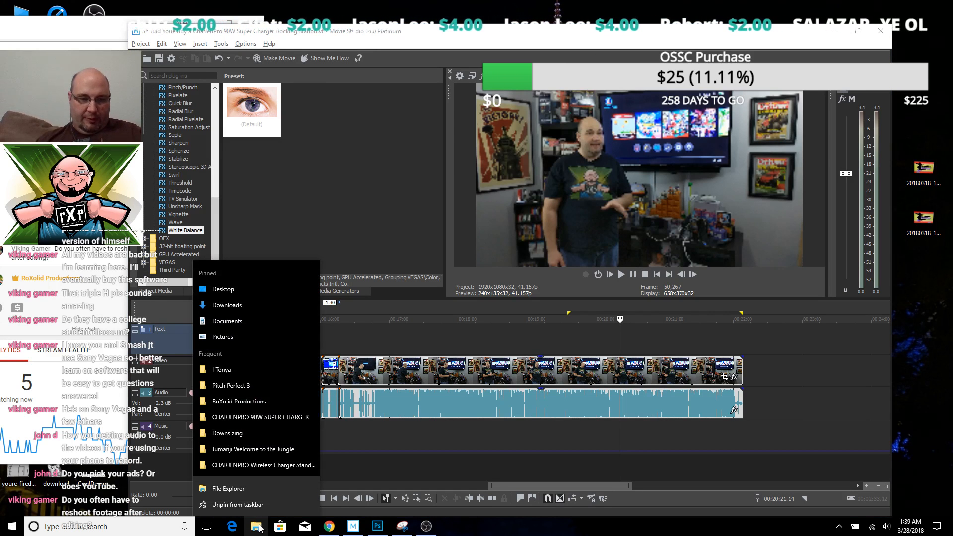
left_click(367, 433)
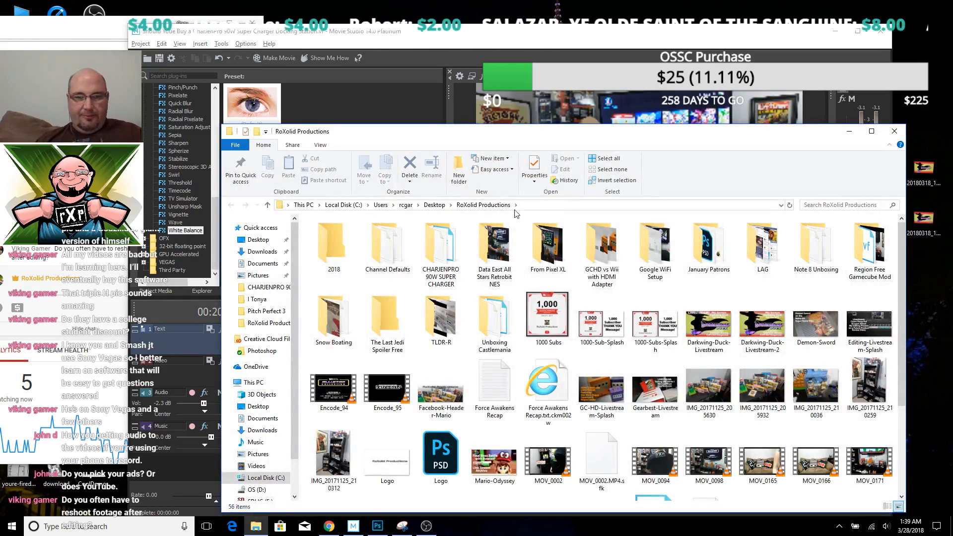
left_click(389, 252)
double_click(389, 252)
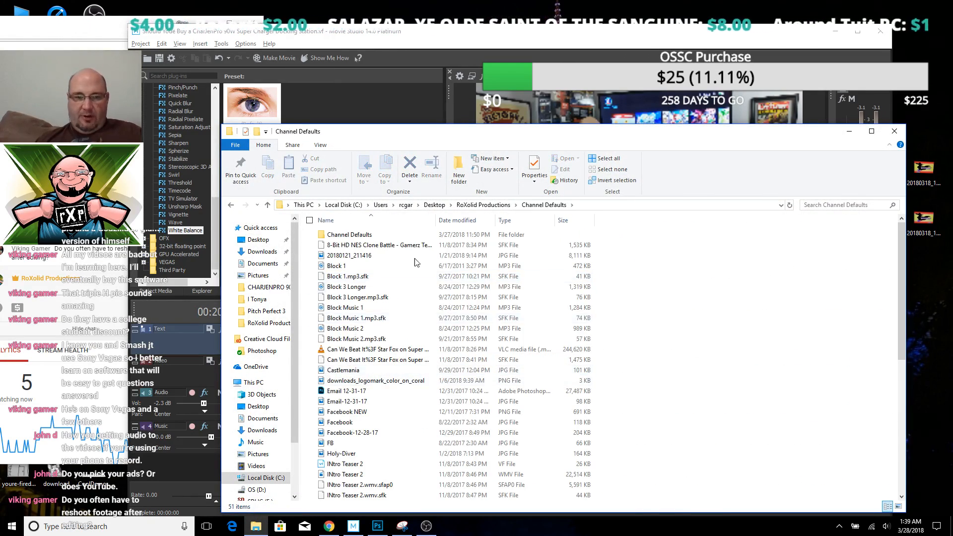
scroll(429, 397, "down", 4)
scroll(428, 397, "down", 1)
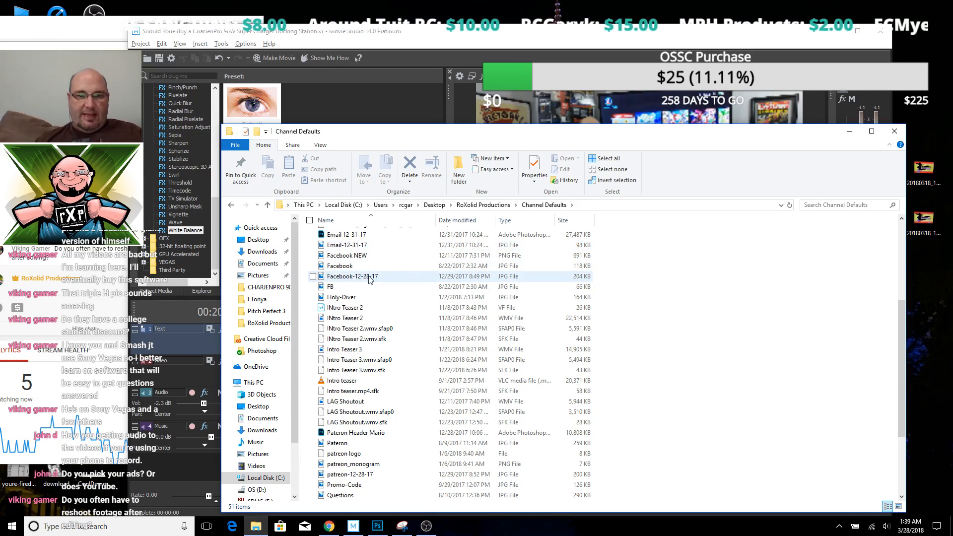
Rearrange the File Explorer and Movie Studio windows so the Channel Defaults files and the timeline are both accessible
left_click_drag(523, 133, 823, 185)
left_click_drag(546, 35, 417, 9)
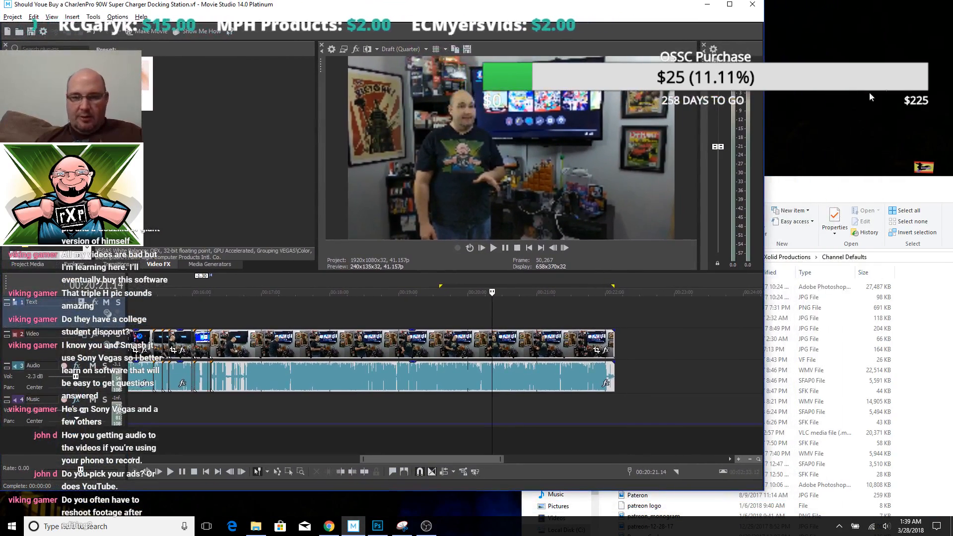
left_click_drag(851, 188, 851, 190)
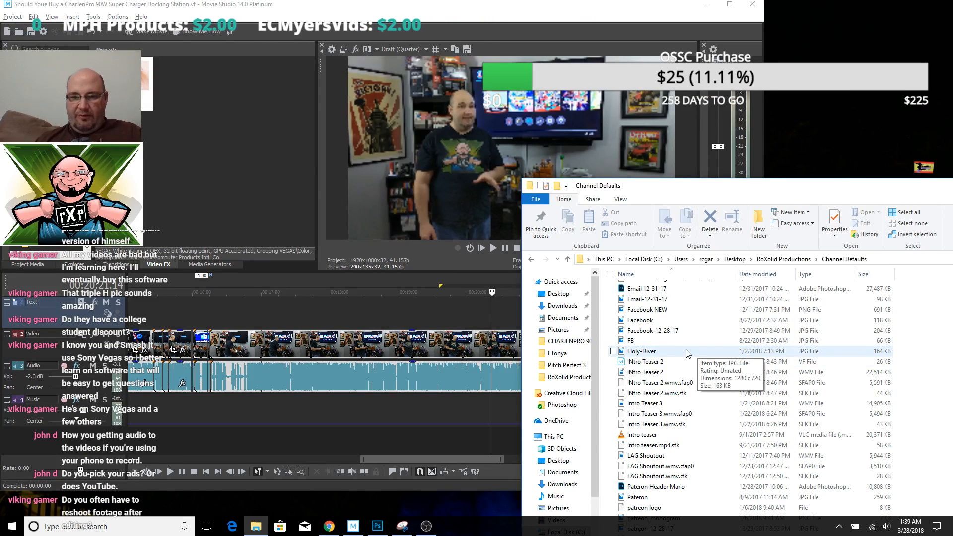
Add the Email-12-31-17 JPG image to the Text track at about 00:20:21 and give it a 0;36 fade-in
left_click_drag(655, 299, 494, 310)
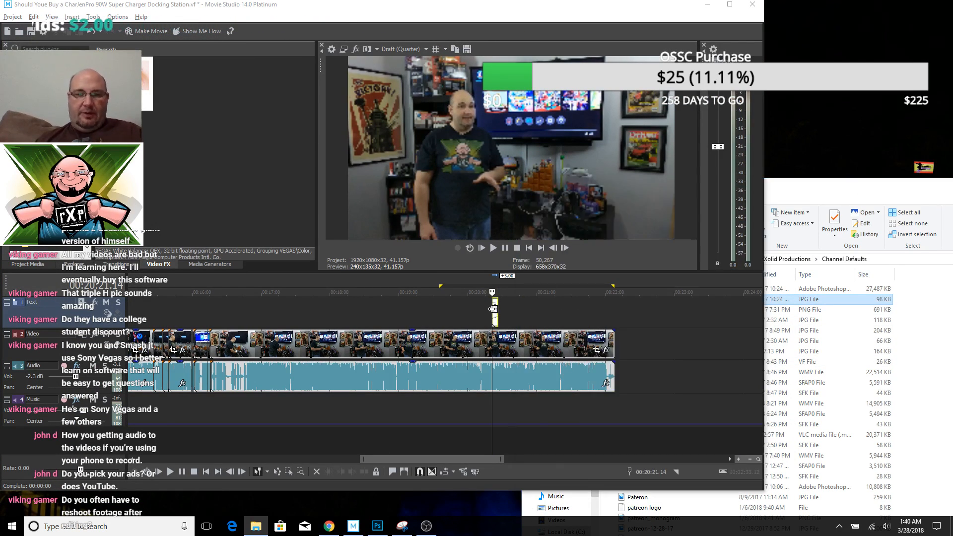
scroll(493, 309, "up", 10)
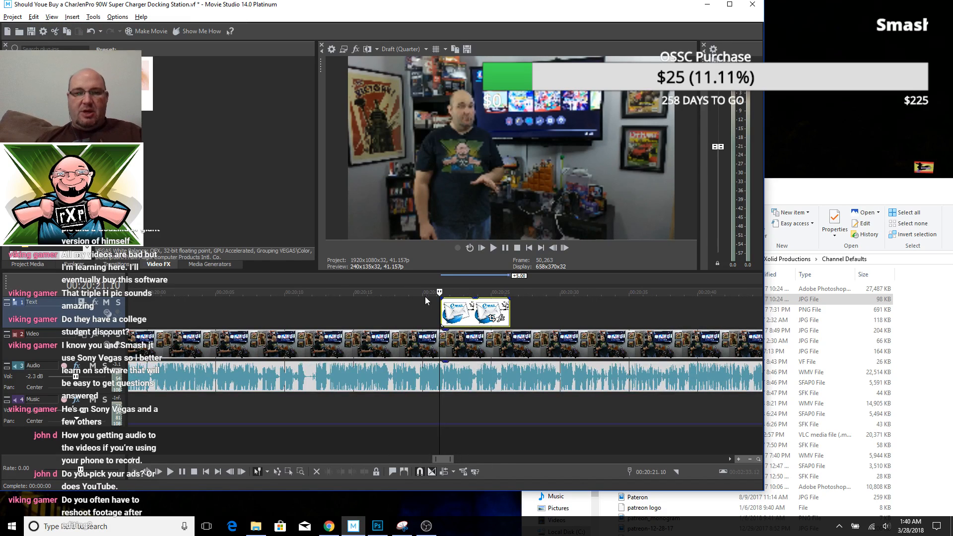
left_click_drag(439, 298, 452, 300)
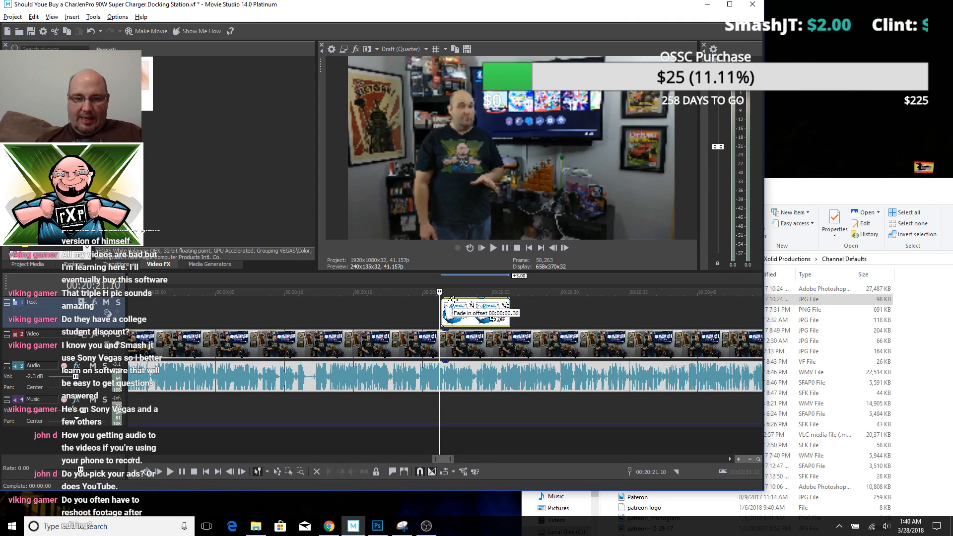
Add the Twitter-12-31-17 JPG image from Channel Defaults to the Text track, overlapping the email image's end, and preview it
key("space")
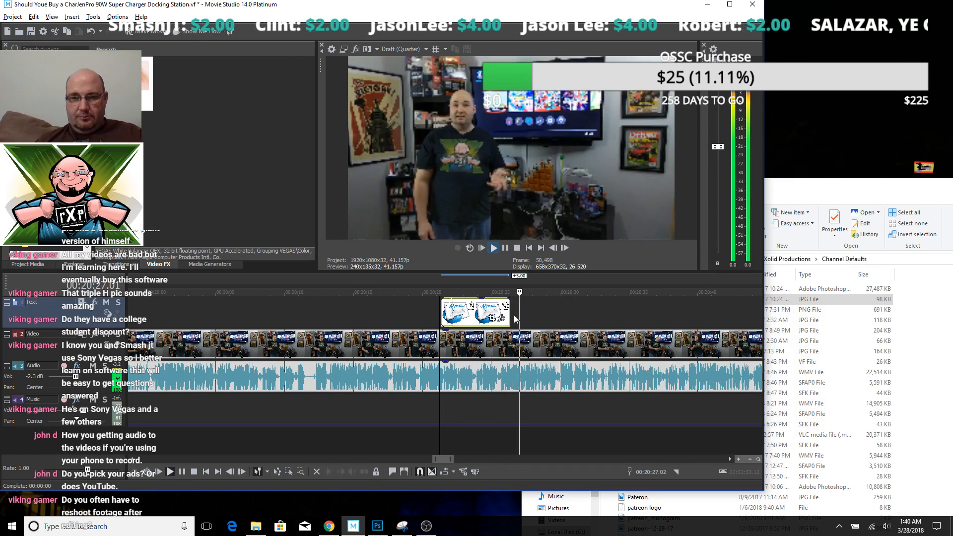
key("Return")
left_click(812, 197)
scroll(774, 327, "down", 3)
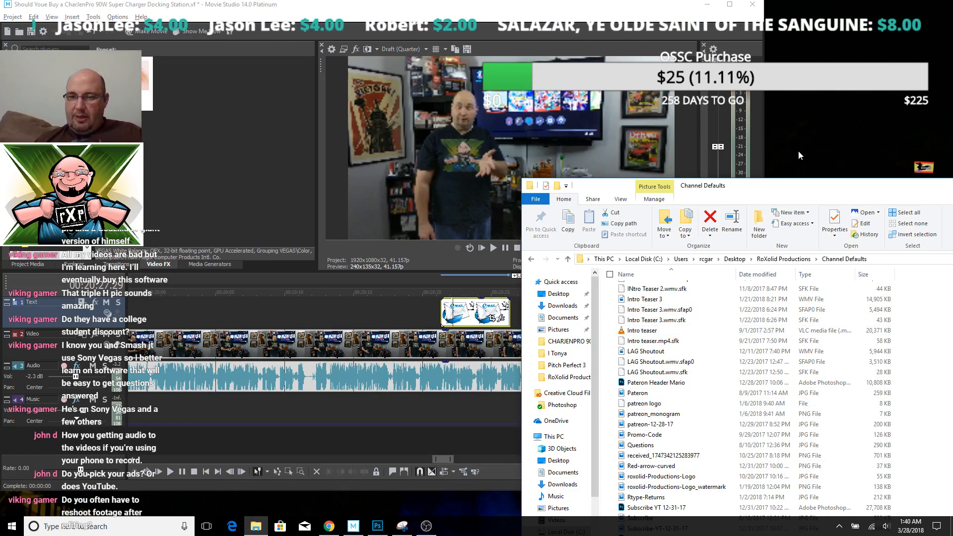
left_click_drag(814, 188, 821, 89)
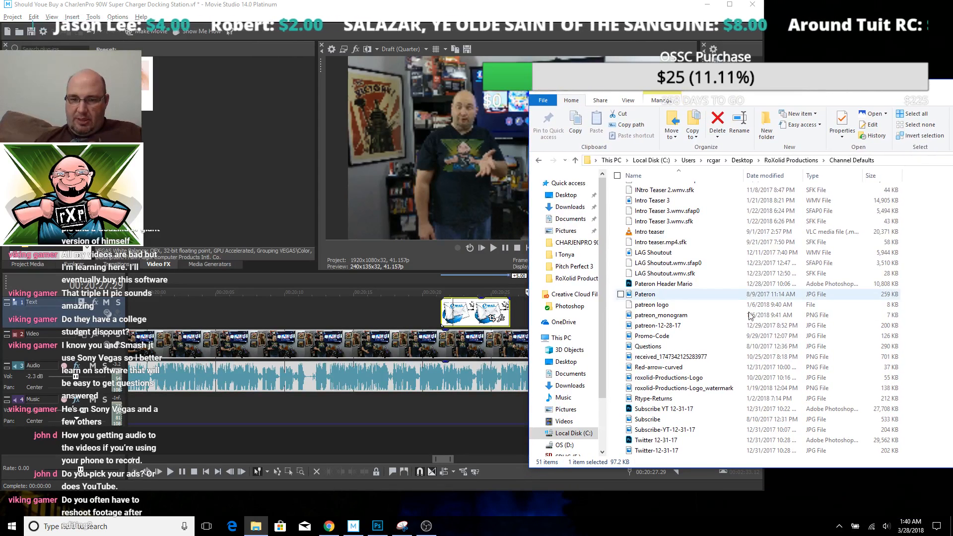
left_click_drag(656, 450, 512, 318)
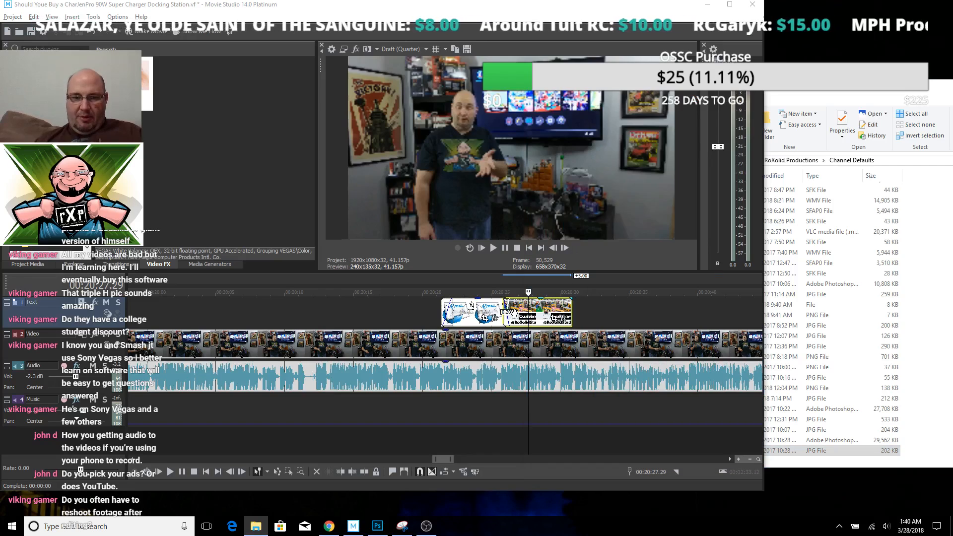
key("space")
key("space")
left_click(474, 309)
left_click(528, 309)
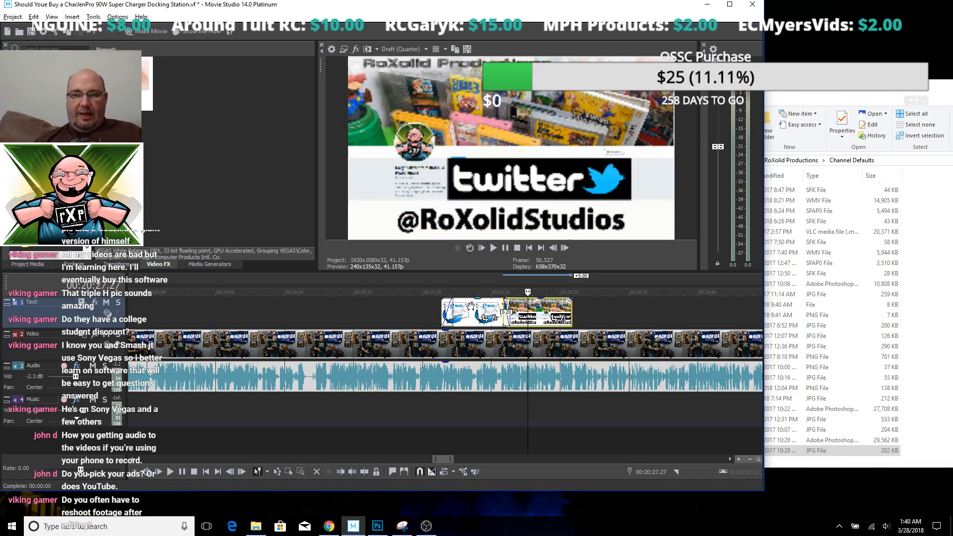
Shift the Movie Studio window so its timeline and the Channel Defaults files can both be reached
left_click(813, 440)
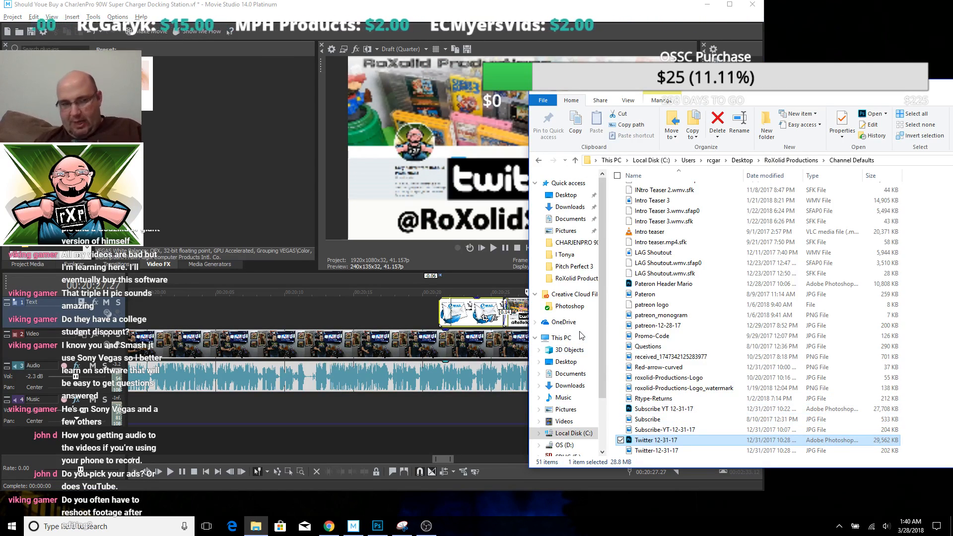
left_click_drag(332, 11, 394, 4)
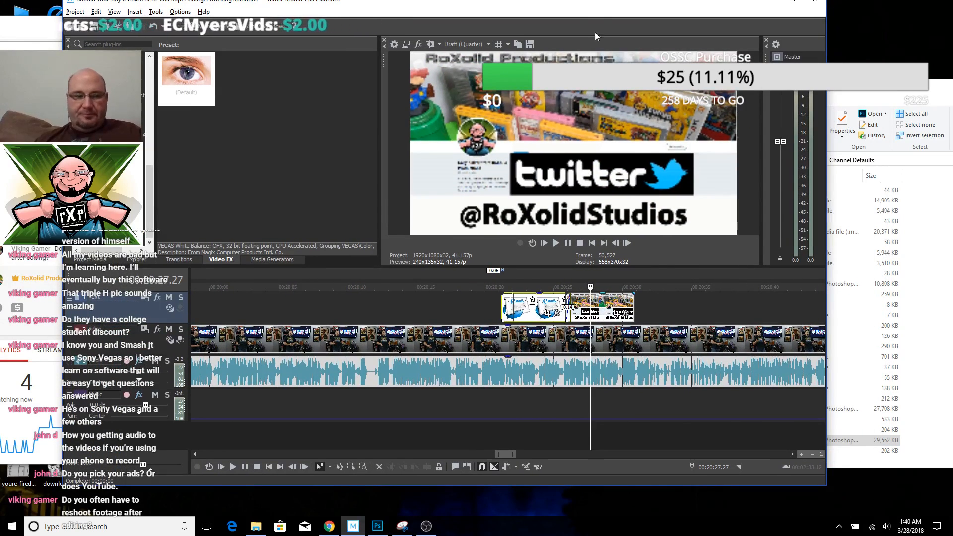
left_click(866, 93)
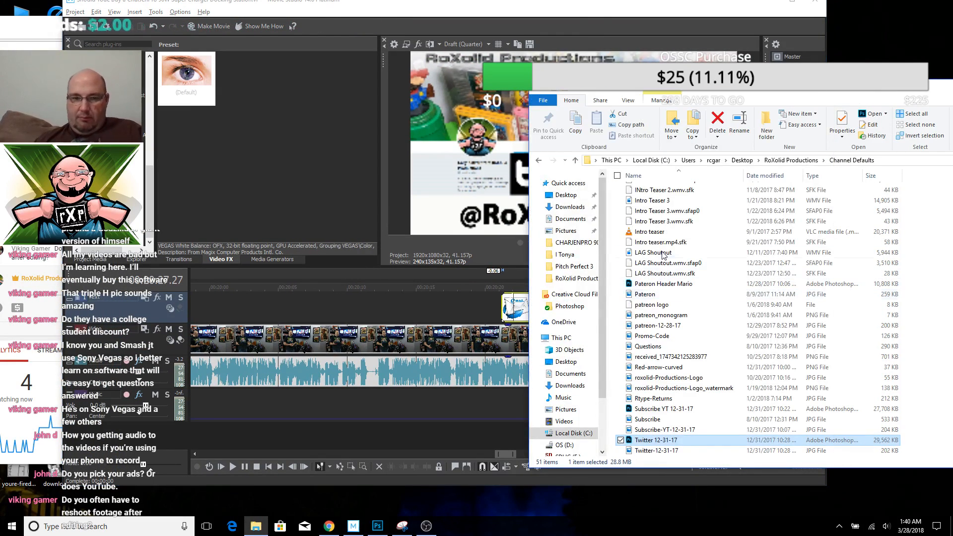
left_click(509, 9)
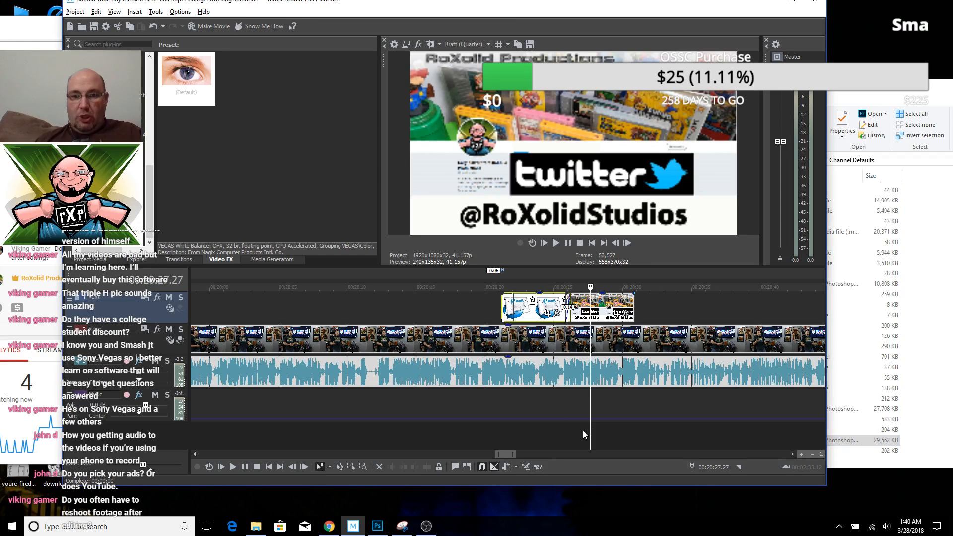
Play on to about 00:20:32 and add the Facebook-12-28-17 JPG image to the Text track, overlapping the Twitter image's end
key("space")
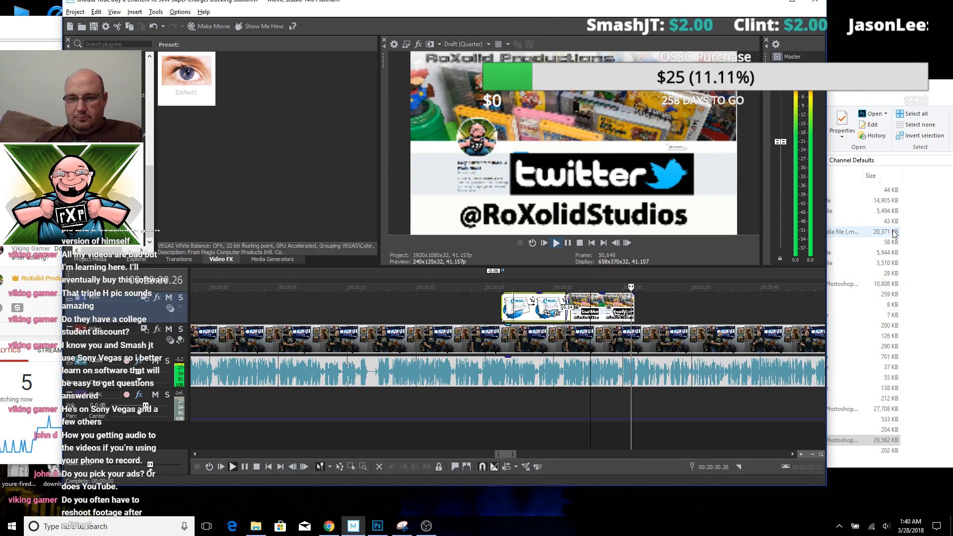
key("Return")
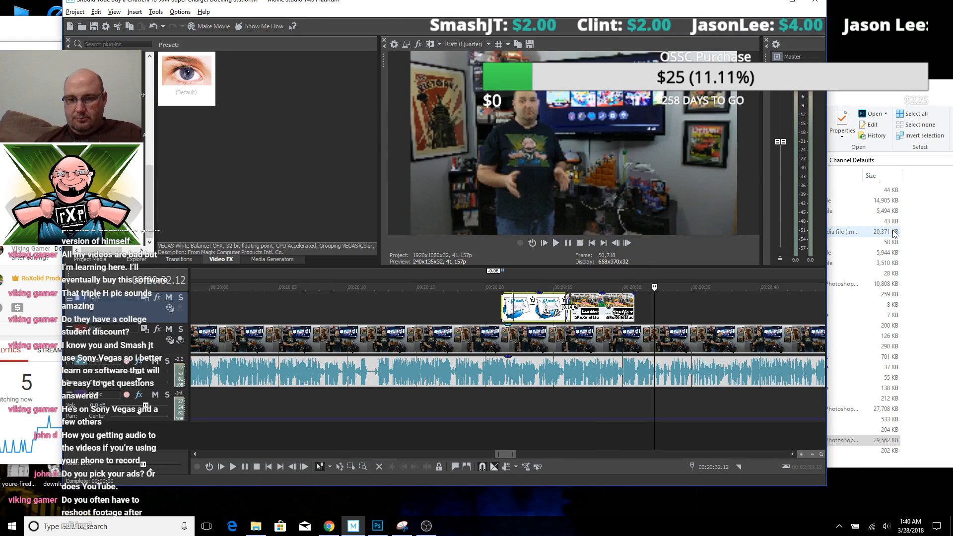
left_click(865, 96)
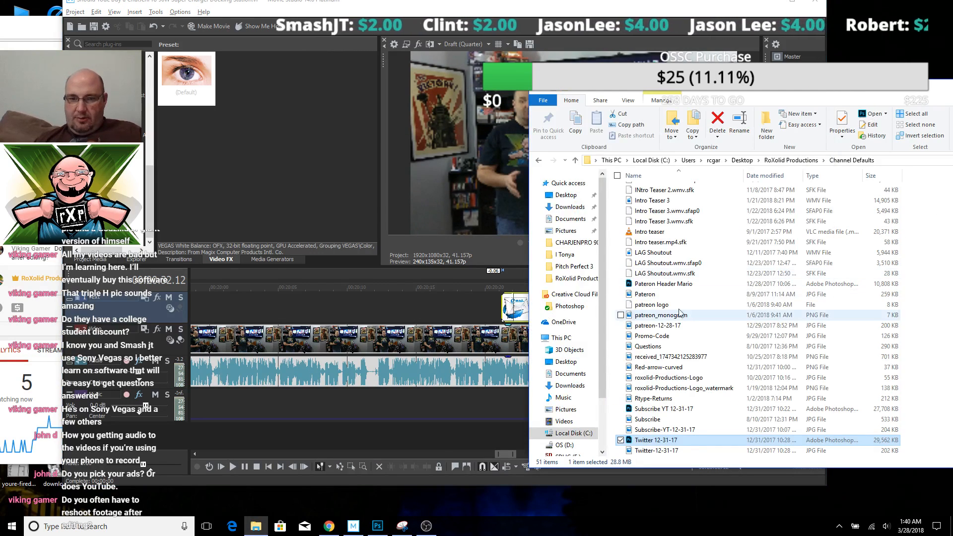
scroll(670, 253, "up", 5)
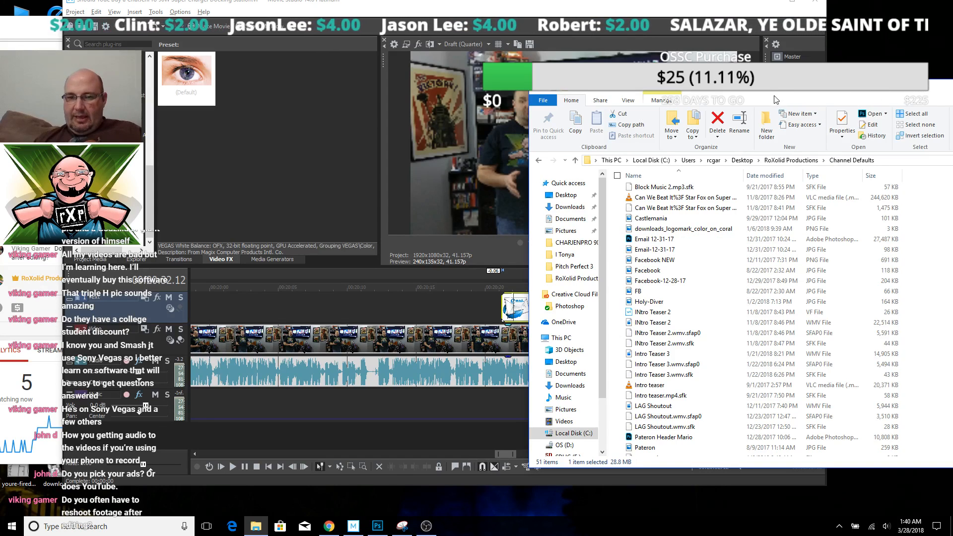
left_click_drag(754, 93, 886, 65)
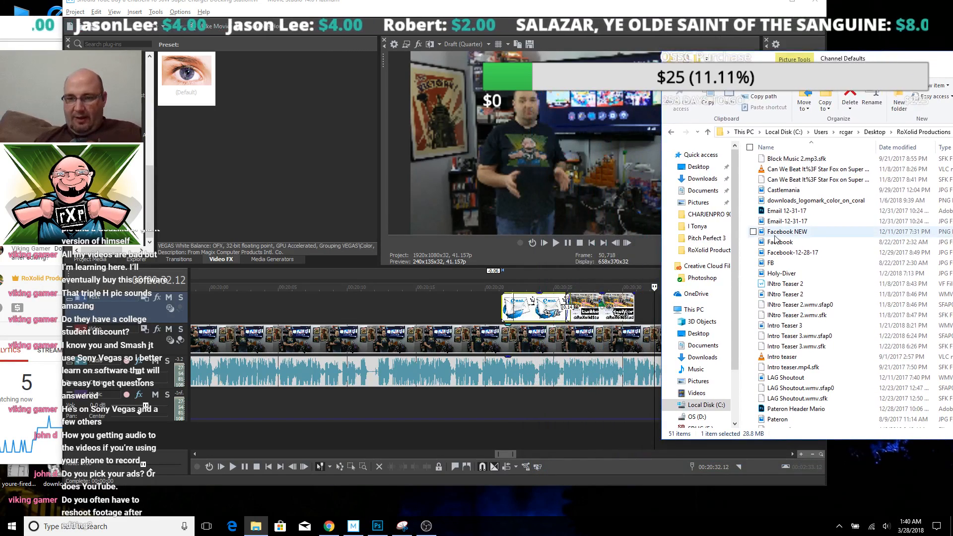
left_click_drag(797, 253, 640, 306)
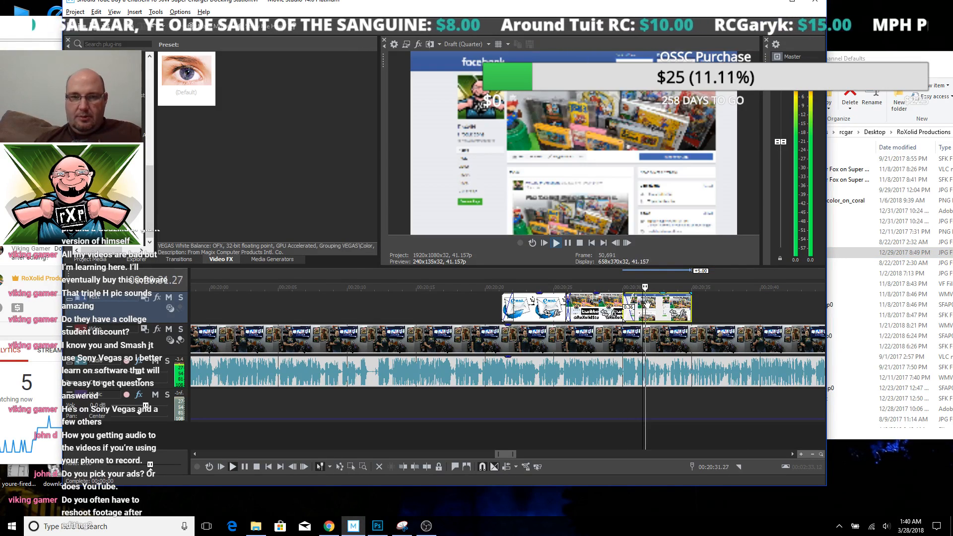
key("space")
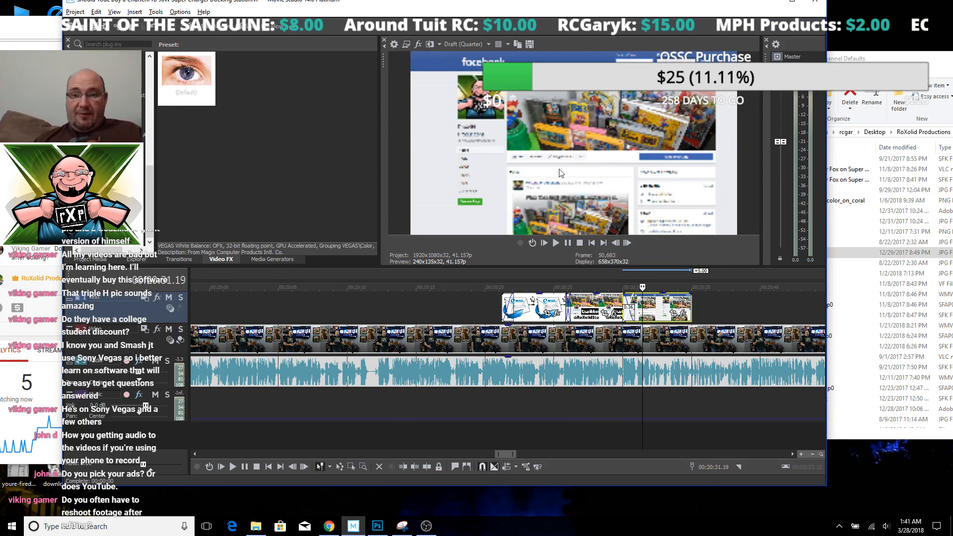
Play through the Facebook image and move it along the Text track to start at about 00:20:35
left_click(578, 305)
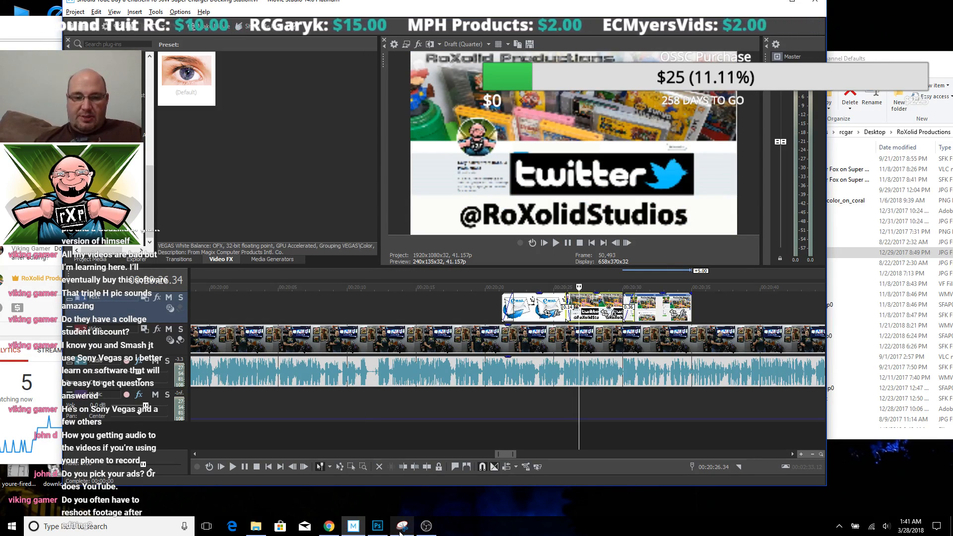
mouse_move(403, 532)
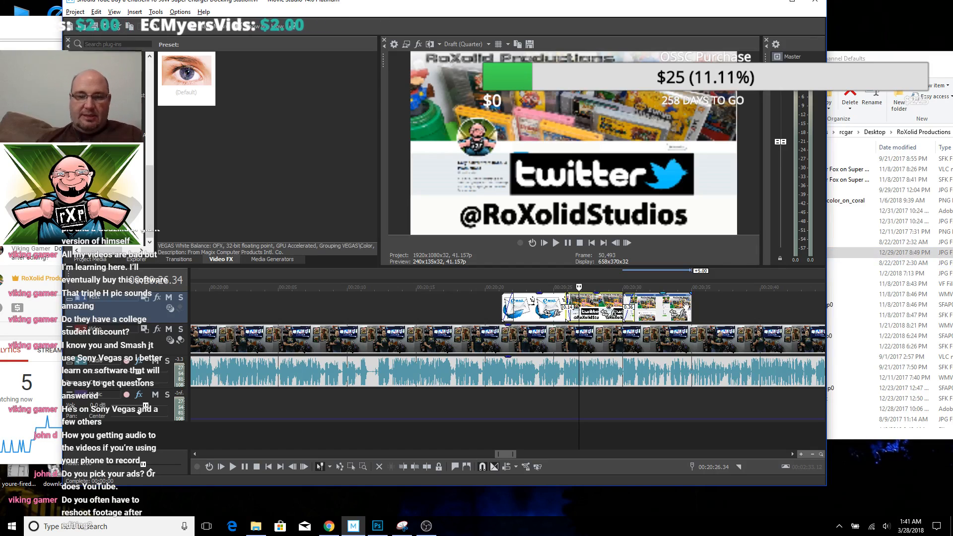
left_click(655, 307)
key("space")
scroll(672, 329, "down", 3)
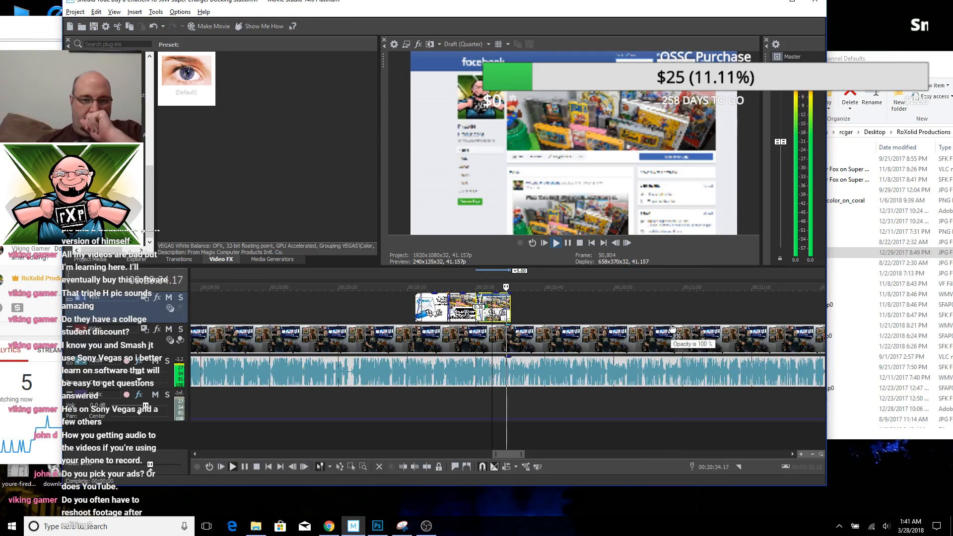
scroll(677, 313, "up", 5)
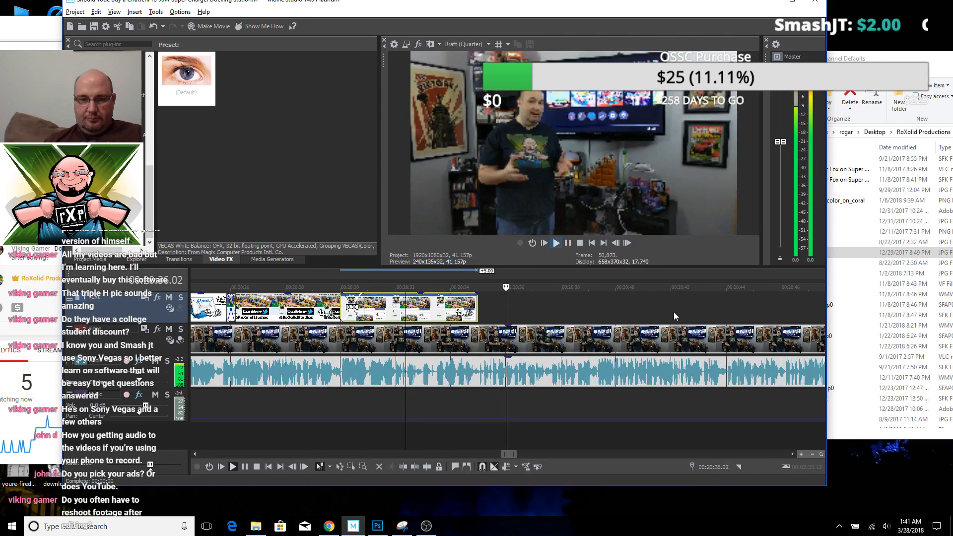
key("space")
left_click_drag(425, 306, 557, 309)
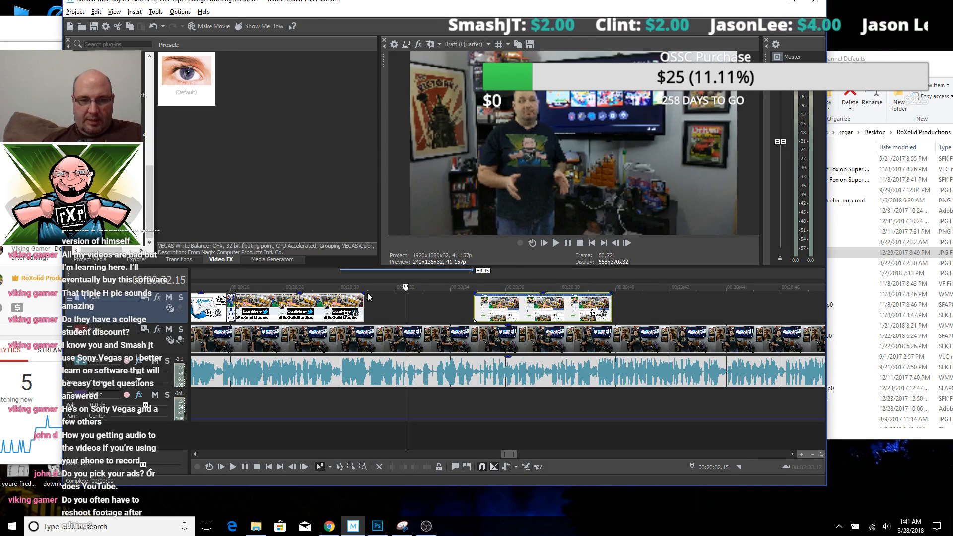
Fade out the Twitter image's end, and give the Facebook image a 00:00:00.15 fade-in and a short fade-out
left_click_drag(366, 294, 351, 295)
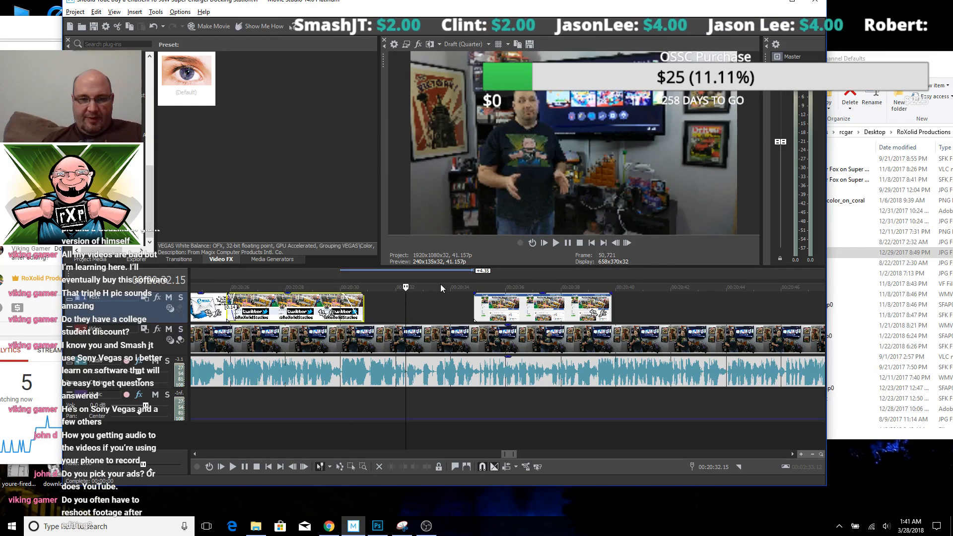
left_click_drag(472, 293, 483, 296)
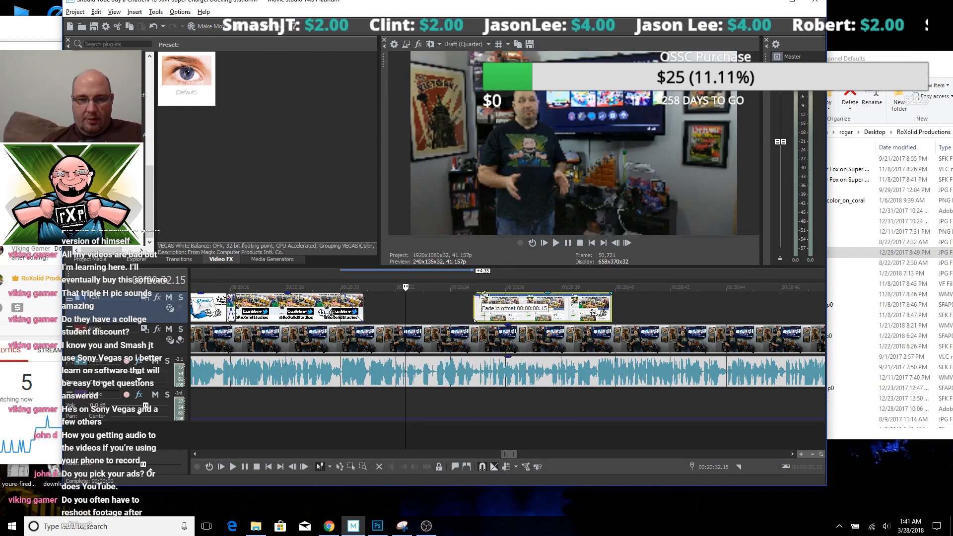
left_click(447, 308)
key("space")
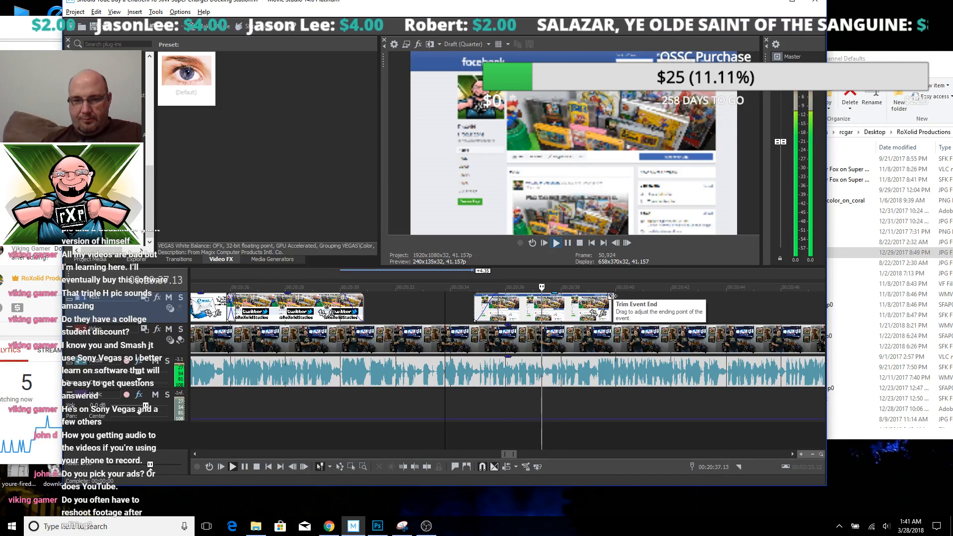
left_click_drag(596, 296, 589, 297)
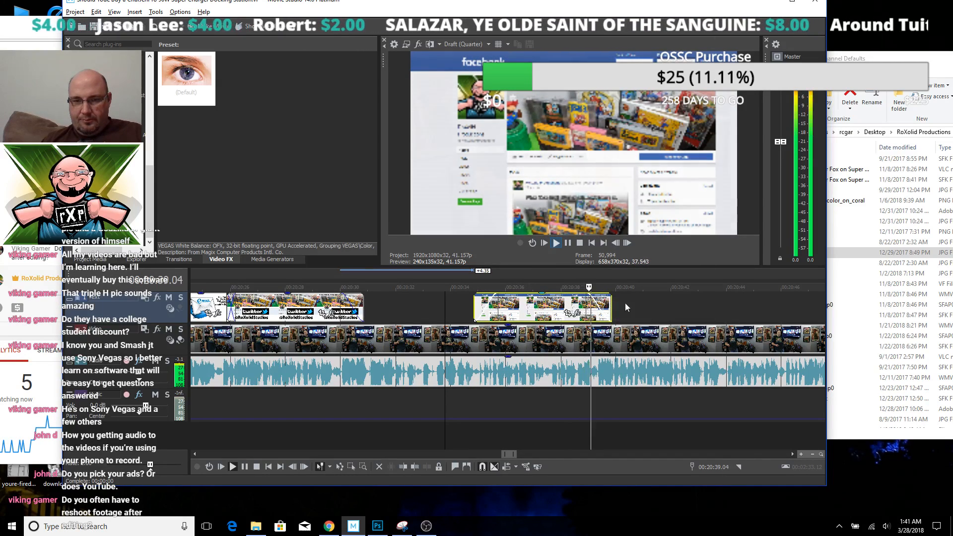
Add the Subscribe-YT-12-31-17 JPG image overlapping the Facebook image's end on the Text track and extend its end to about 00:20:45
scroll(657, 298, "down", 3)
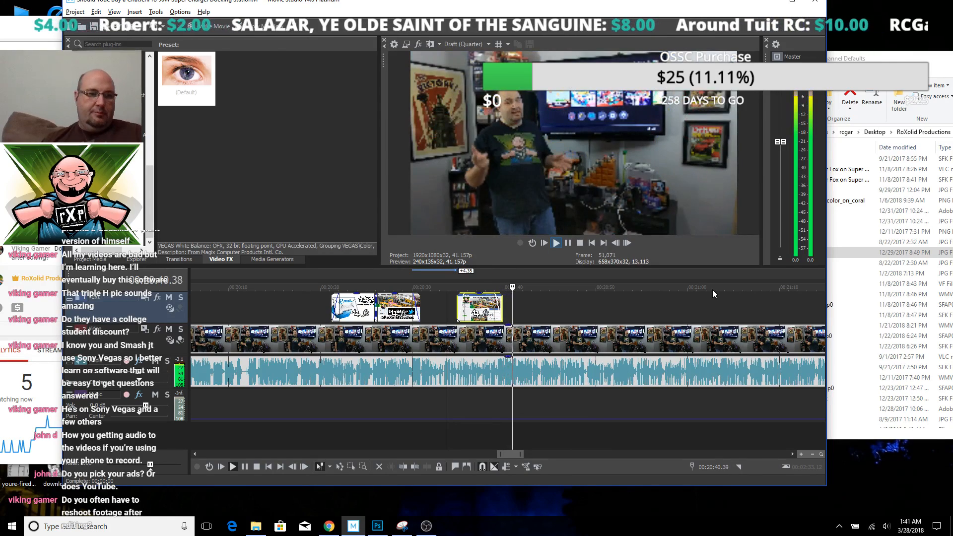
left_click(894, 272)
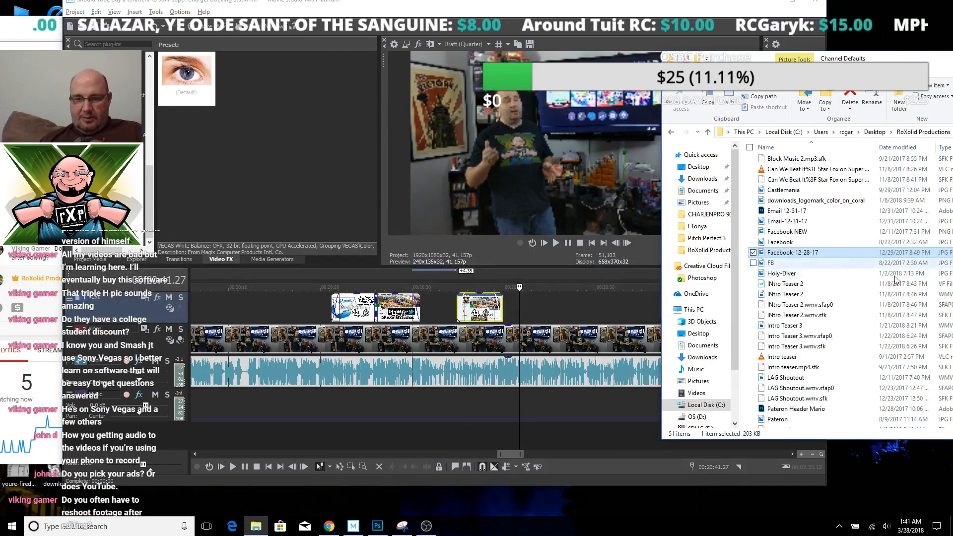
scroll(895, 272, "down", 5)
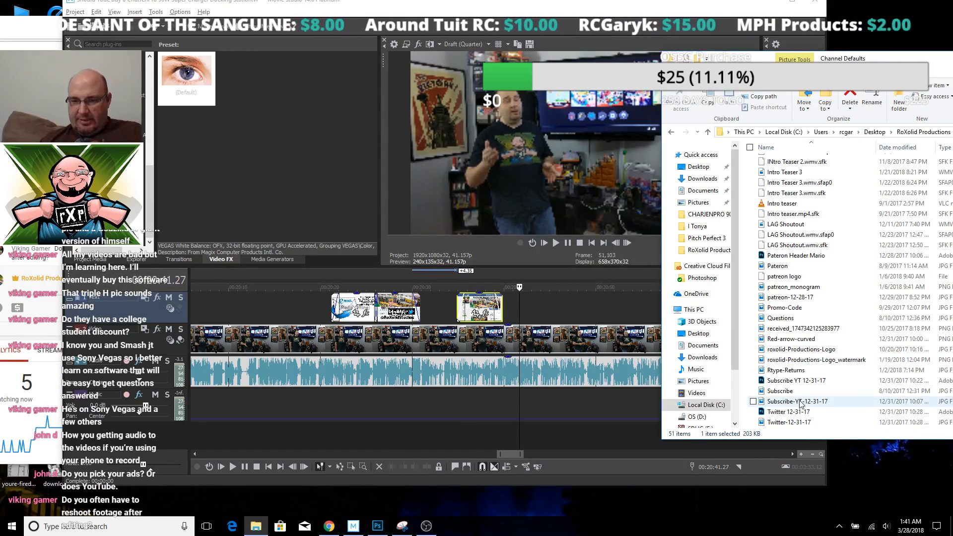
left_click_drag(814, 406, 639, 356)
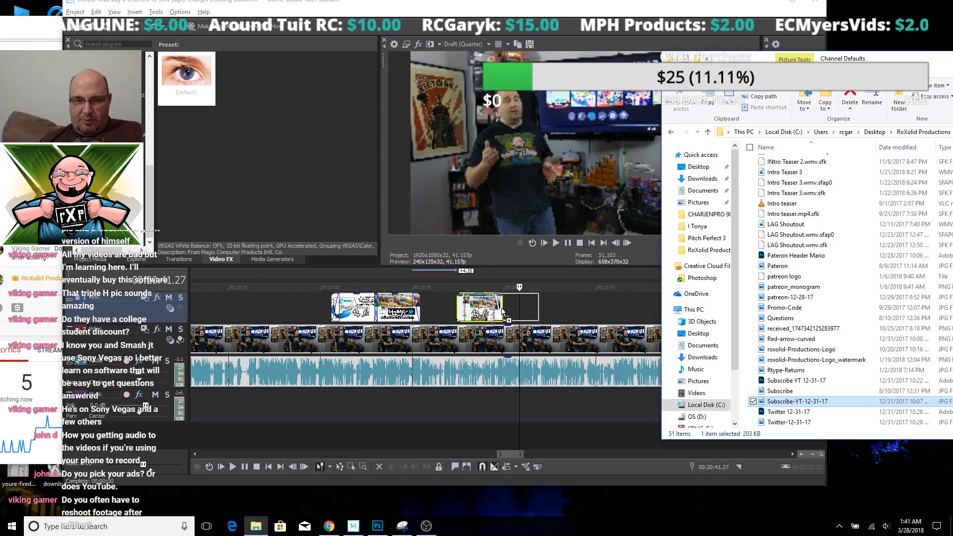
left_click_drag(502, 312, 498, 310)
left_click(516, 303)
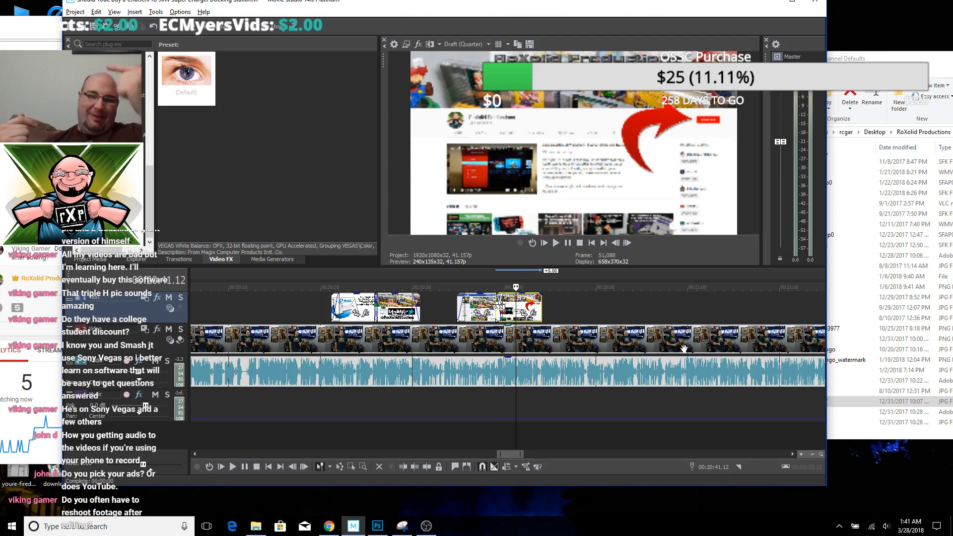
key("space")
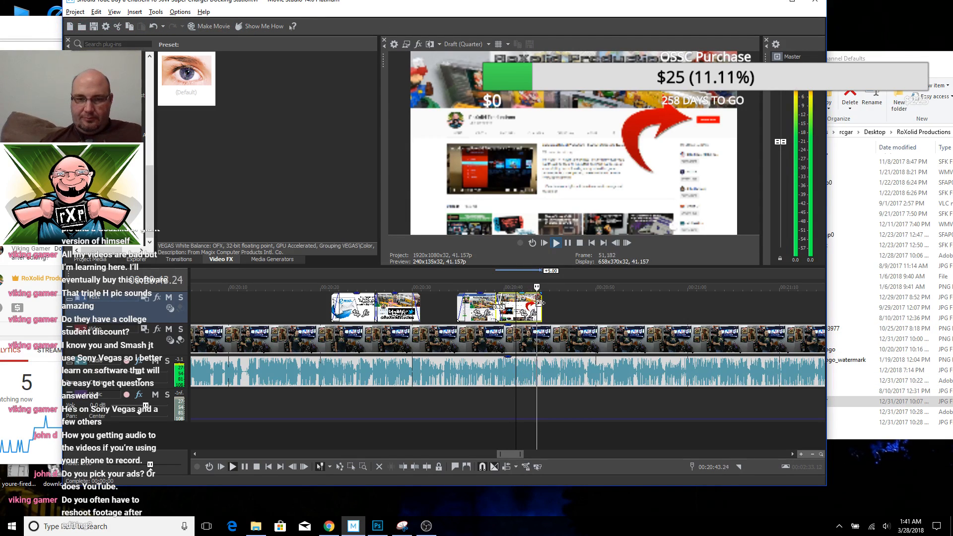
left_click_drag(543, 302, 553, 303)
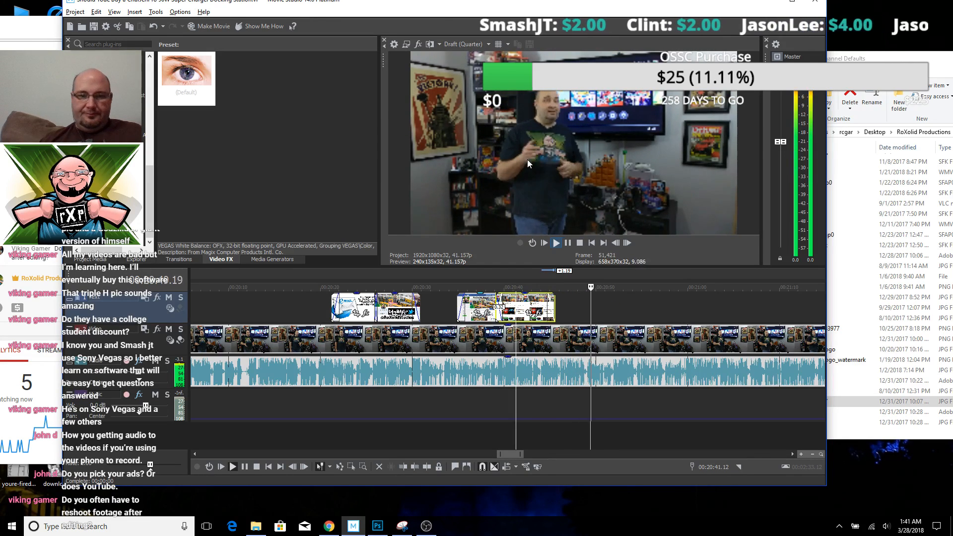
Play on to about 00:21:05 and add the patreon-12-28-17 JPG image to the Text track there
left_click_drag(343, 3, 344, 20)
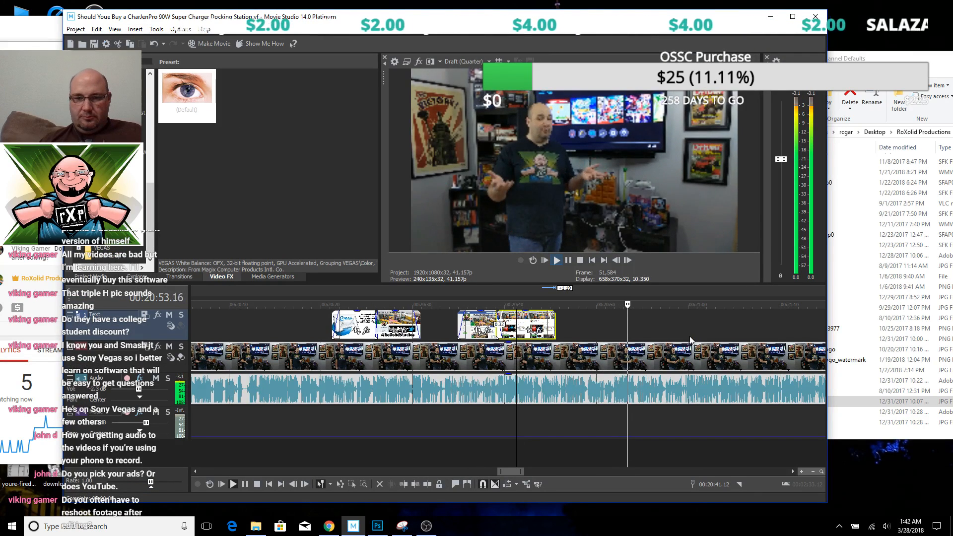
scroll(646, 317, "down", 5)
key("space")
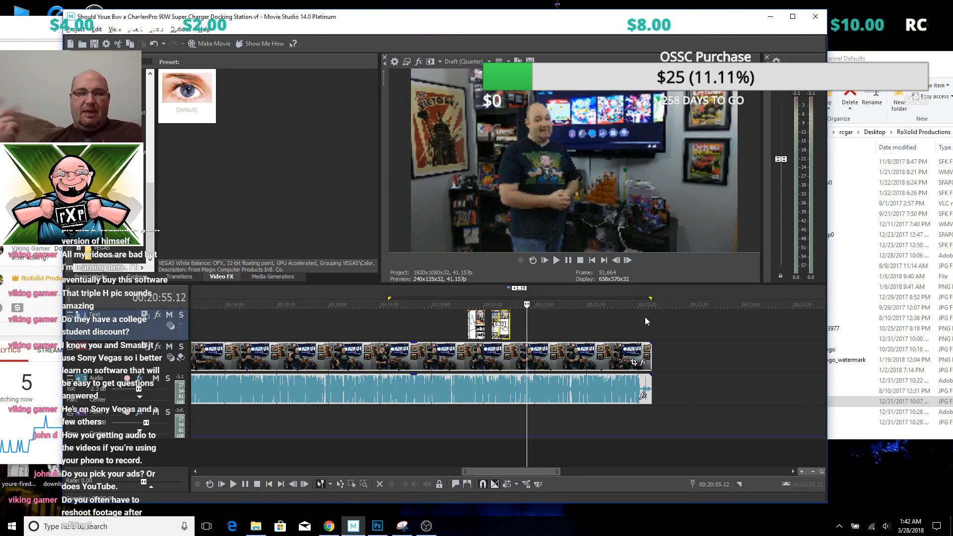
key("space")
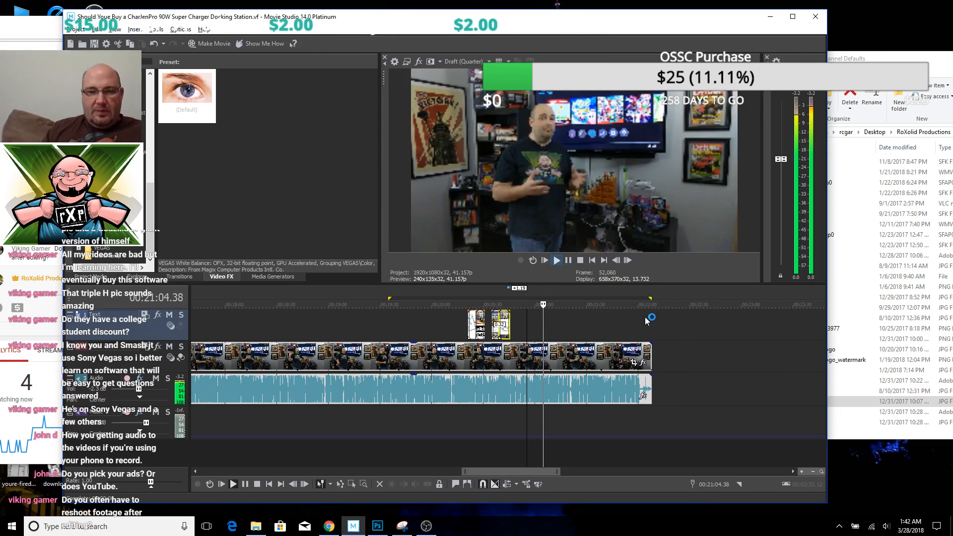
key("Return")
key("alt+Tab")
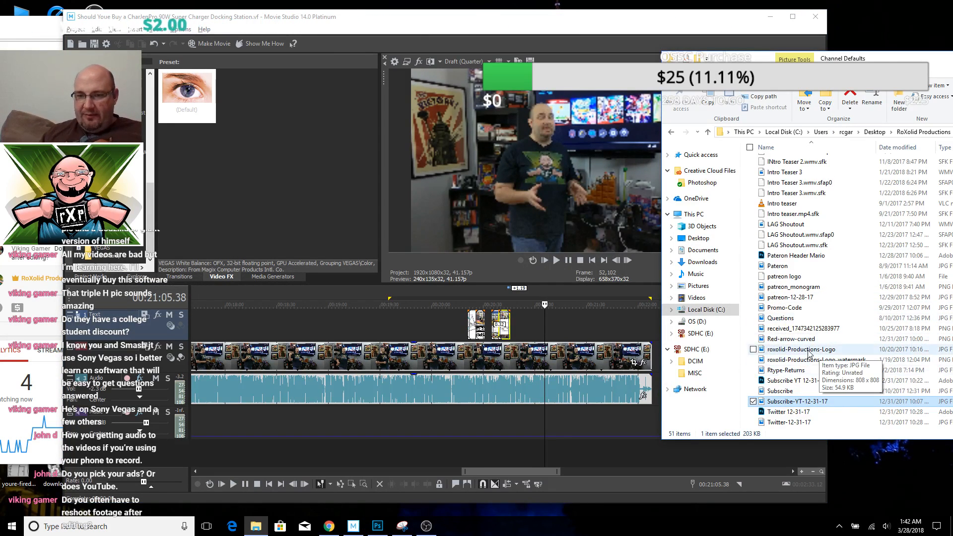
left_click(799, 297)
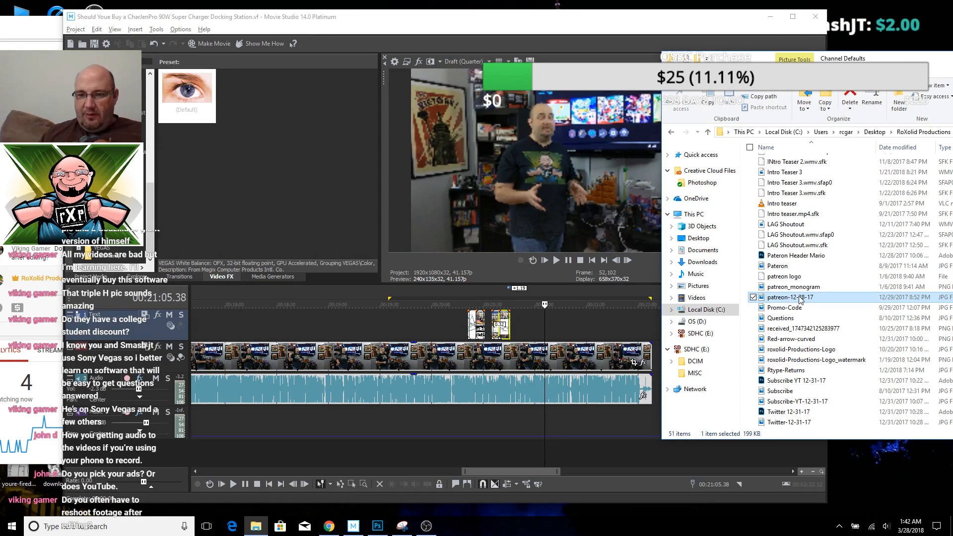
left_click(542, 322)
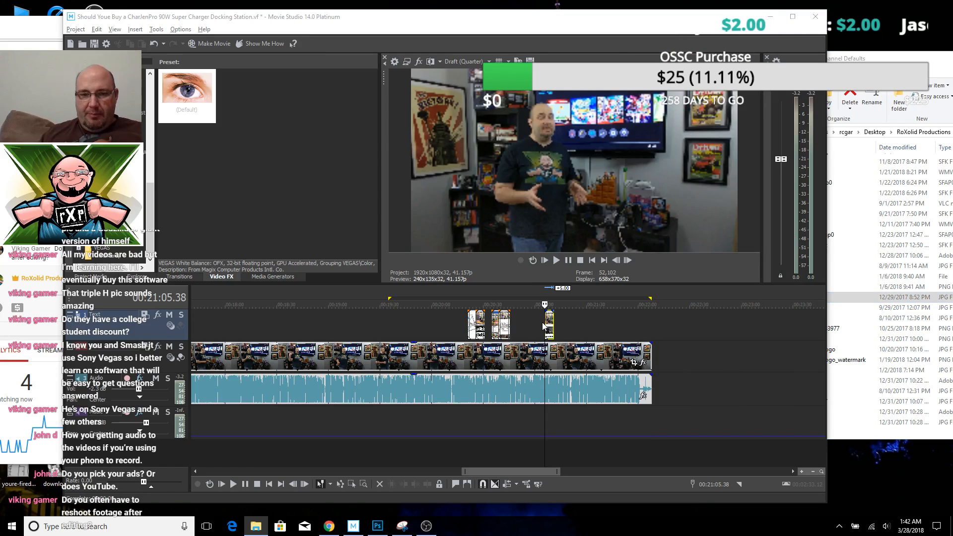
Give the Patreon image a short fade-in and fade-out, and extend its end to about 00:21:12
scroll(543, 323, "up", 4)
key("space")
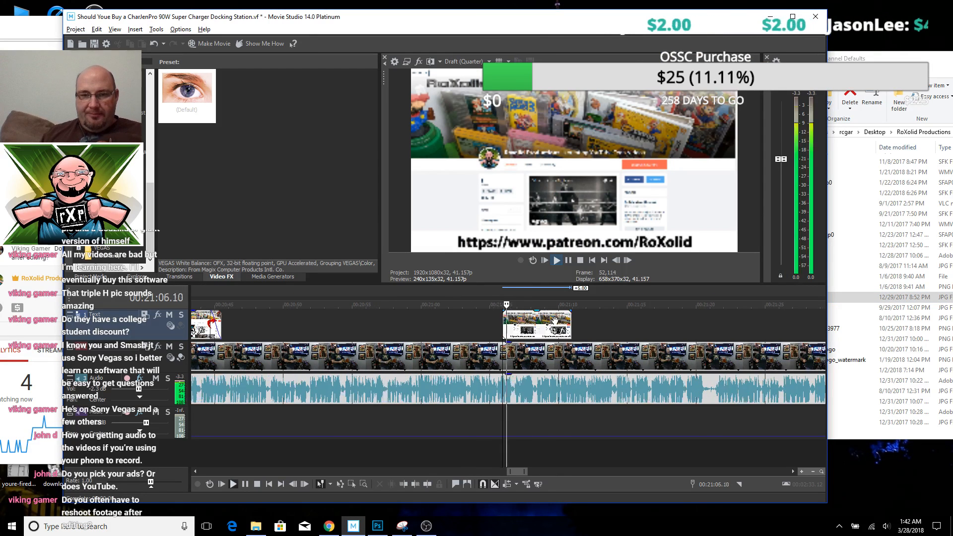
left_click(508, 312)
left_click_drag(510, 310, 511, 310)
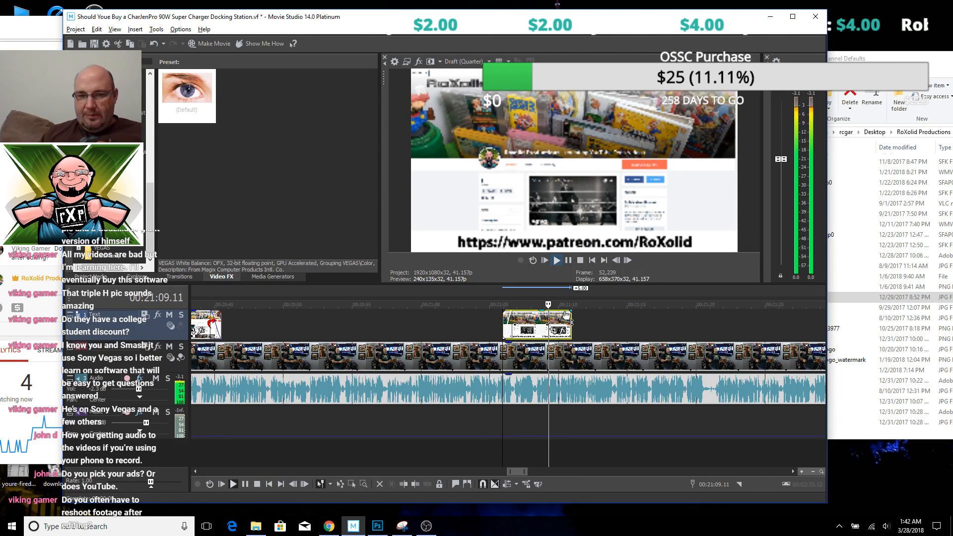
left_click_drag(570, 312, 597, 319)
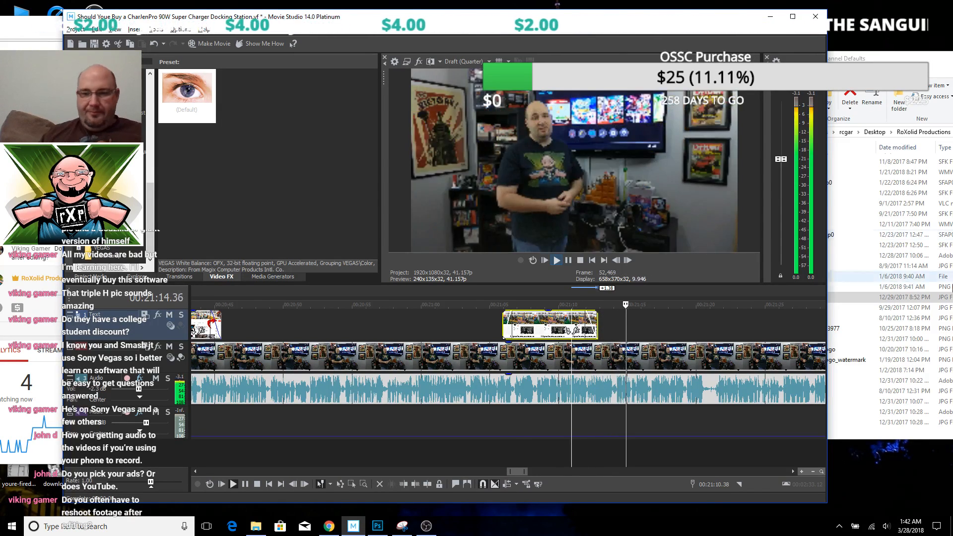
Trim the closing clip's video and audio to end at about 00:22:01, and fade out the video's end
scroll(725, 378, "down", 6)
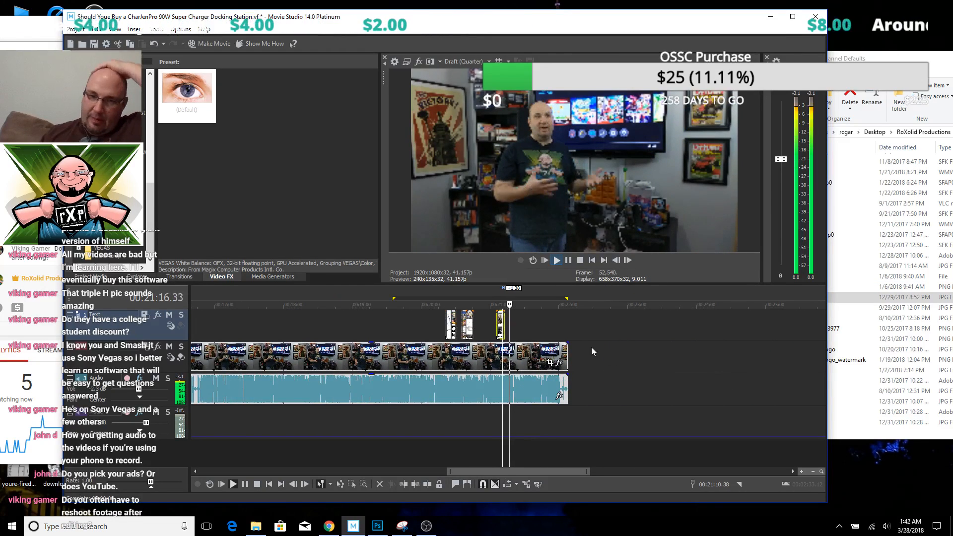
scroll(609, 332, "up", 5)
key("space")
left_click_drag(557, 358, 514, 358)
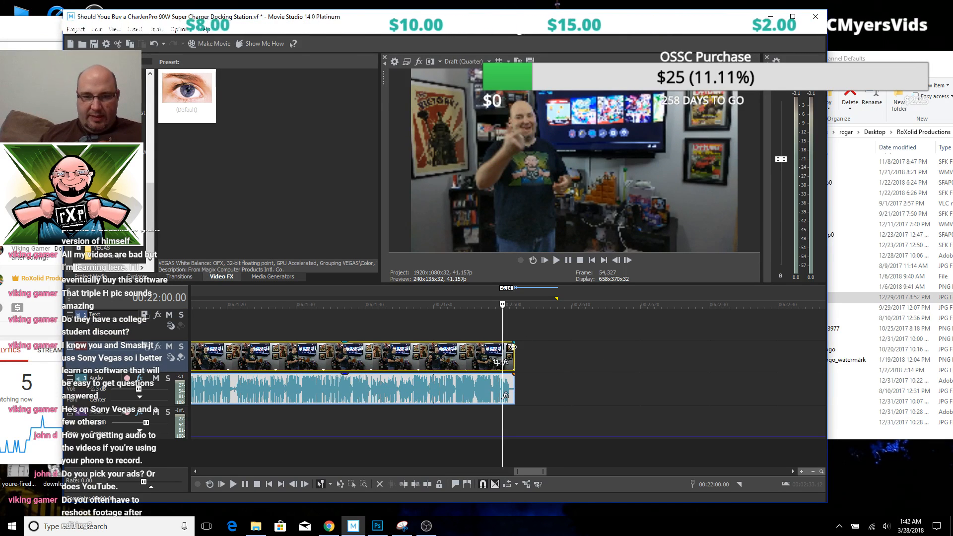
left_click_drag(497, 343, 507, 332)
Insert text media on the Text track at 00:22:00 with the saved © 2018 RoXolid Productions copyright preset, and fade the title in
right_click(500, 325)
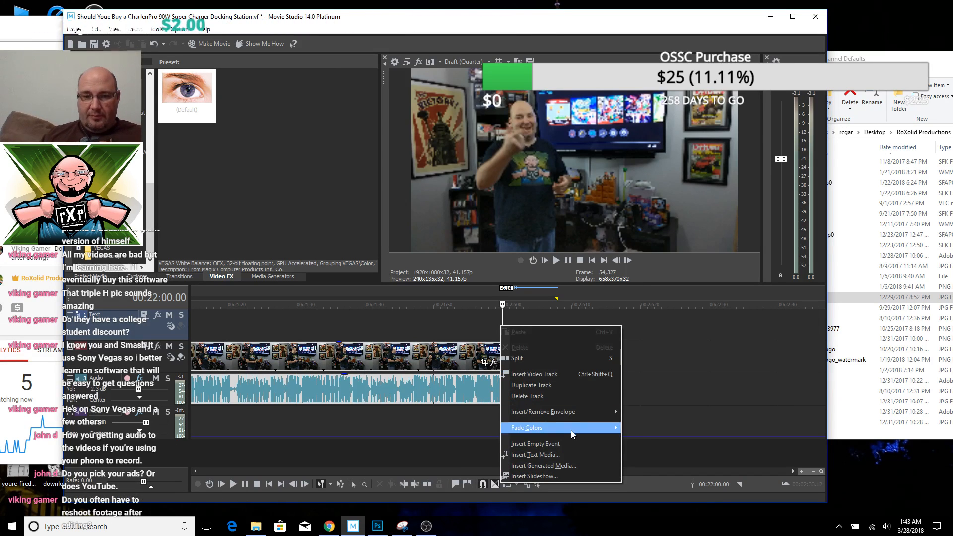
left_click(564, 451)
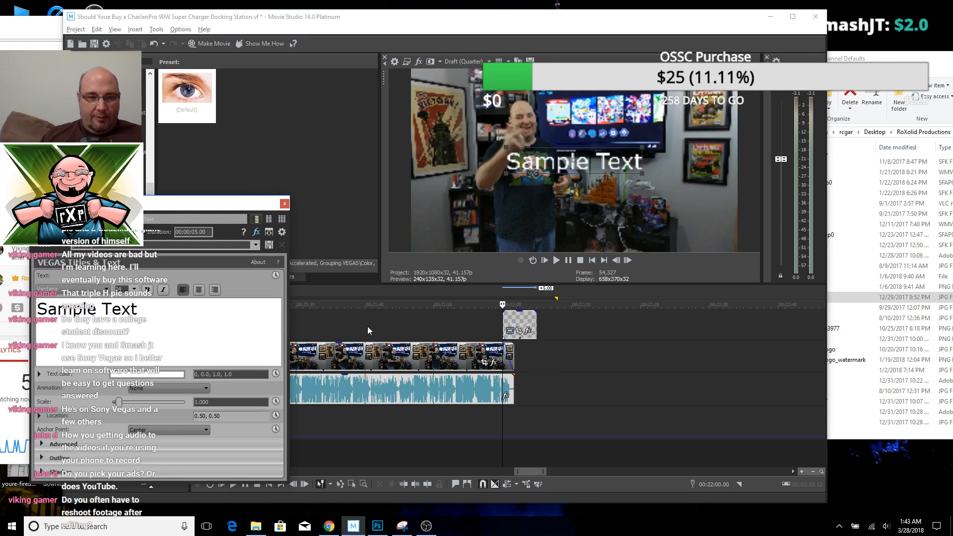
left_click(256, 245)
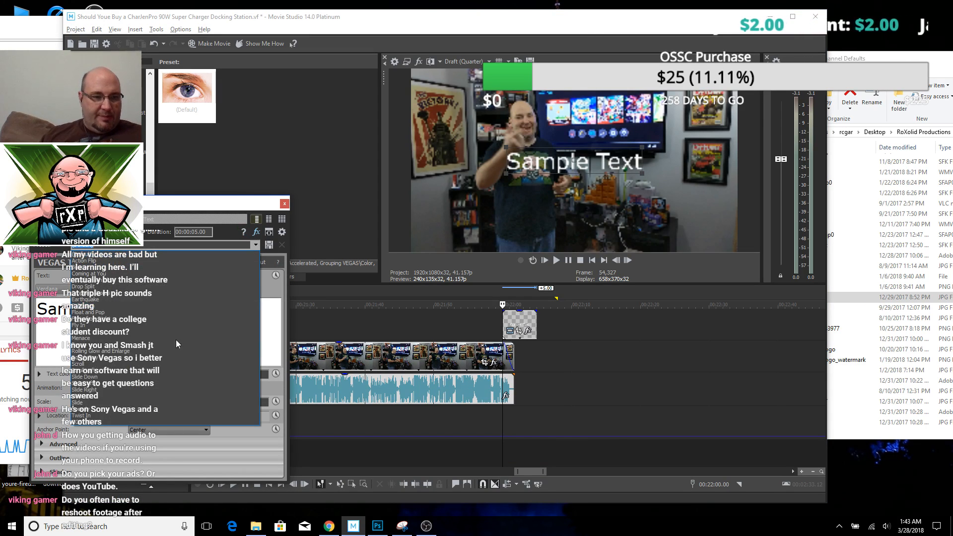
left_click(139, 421)
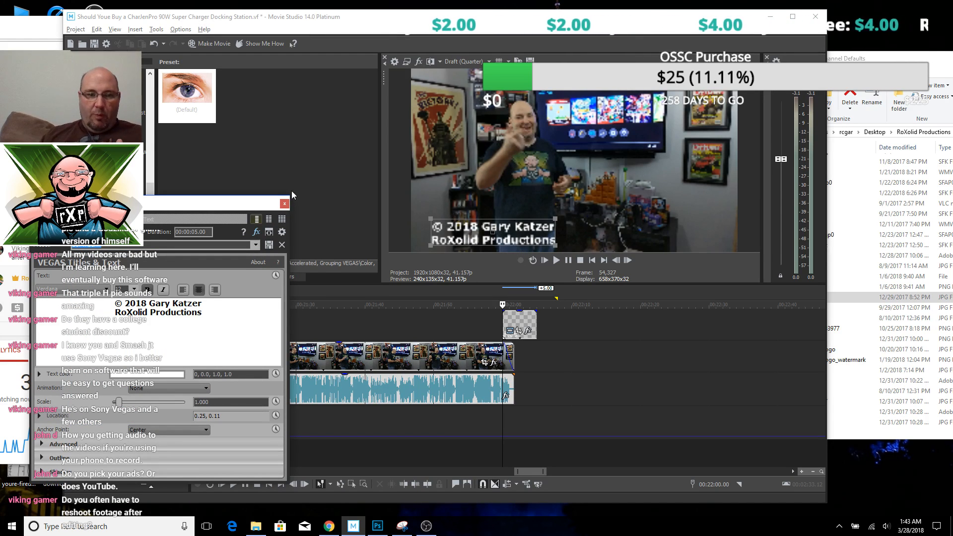
left_click(285, 204)
left_click_drag(502, 311, 533, 310)
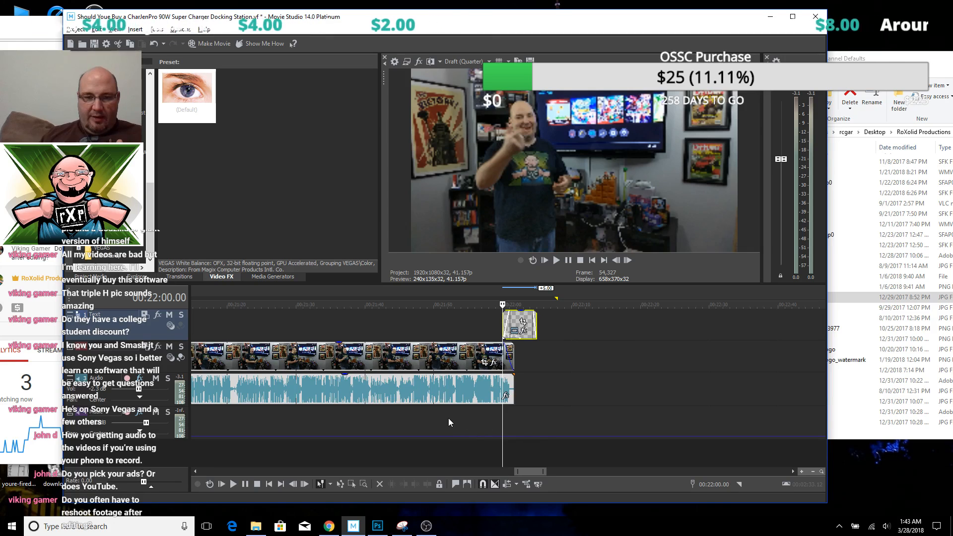
Try Block Music 2 on the lower audio track under the closing clip's end, play it, and delete it
left_click(891, 52)
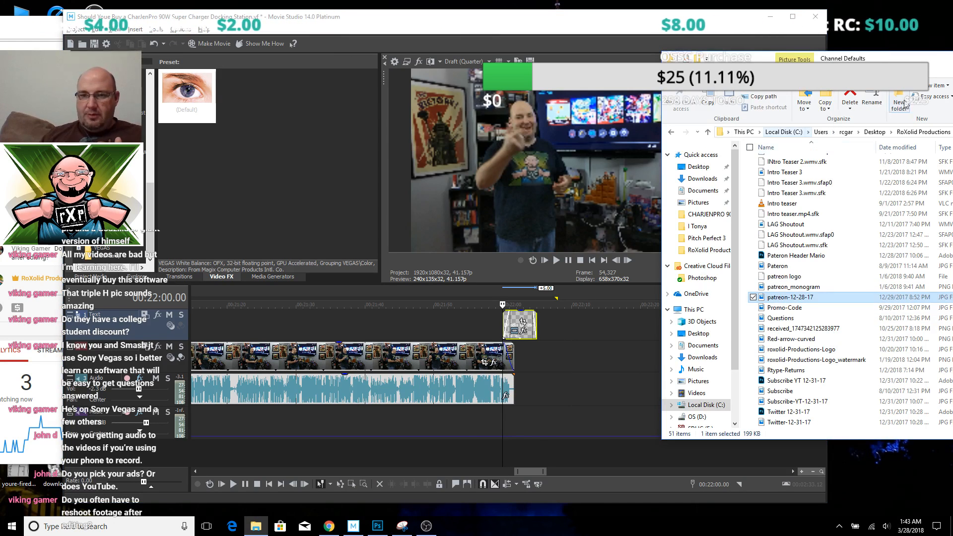
scroll(846, 249, "up", 5)
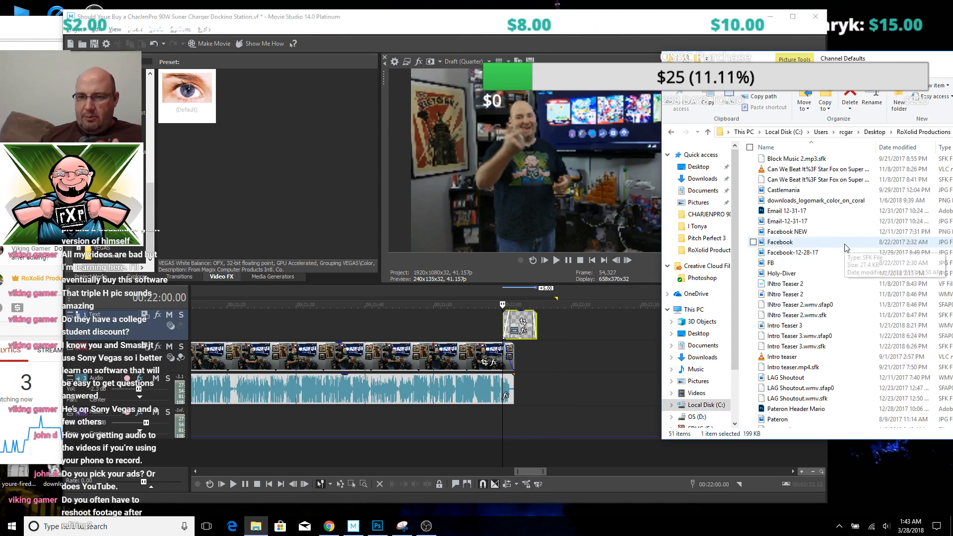
scroll(846, 249, "up", 3)
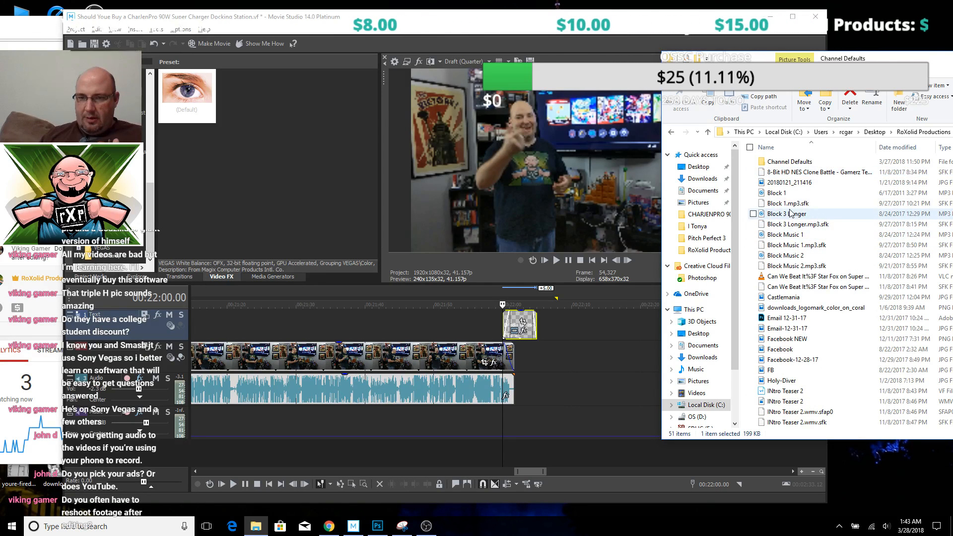
left_click_drag(785, 255, 453, 421)
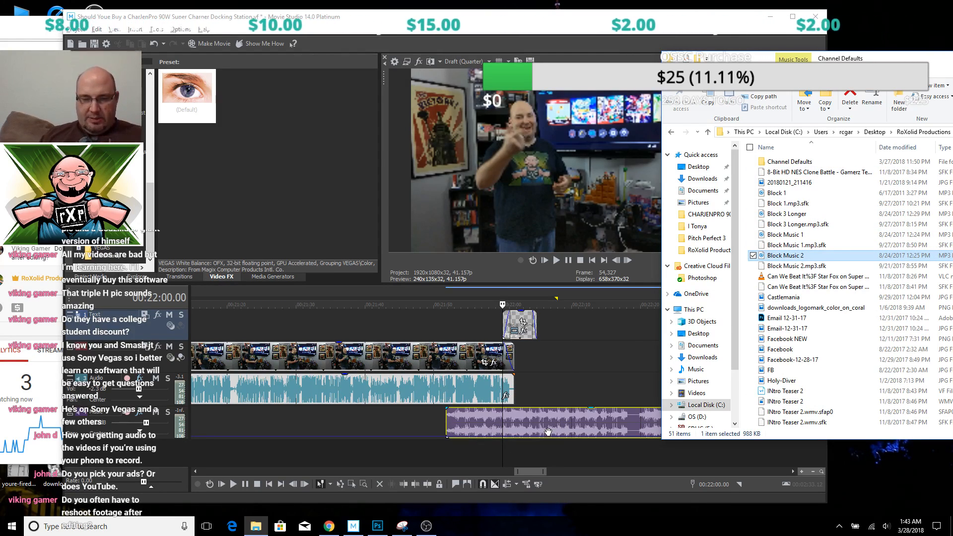
left_click(478, 422)
key("space")
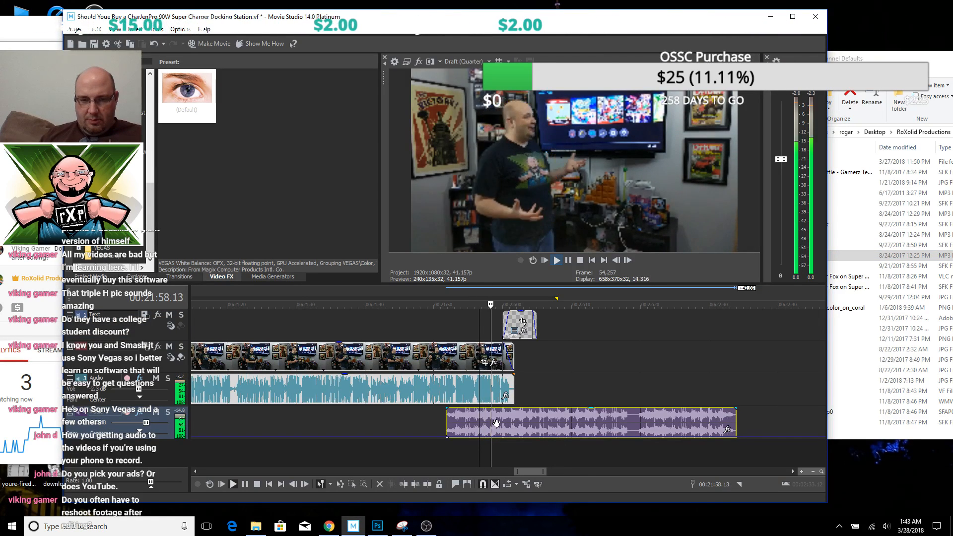
key("space")
left_click(531, 419)
key("Delete")
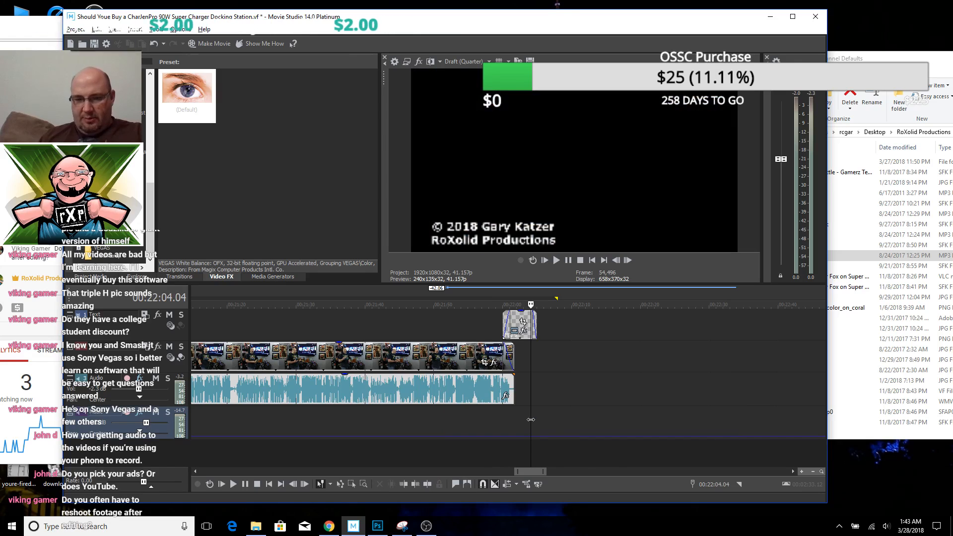
Try Block 3 Longer on the lower audio track as the closing music, play it, and delete it
left_click(880, 108)
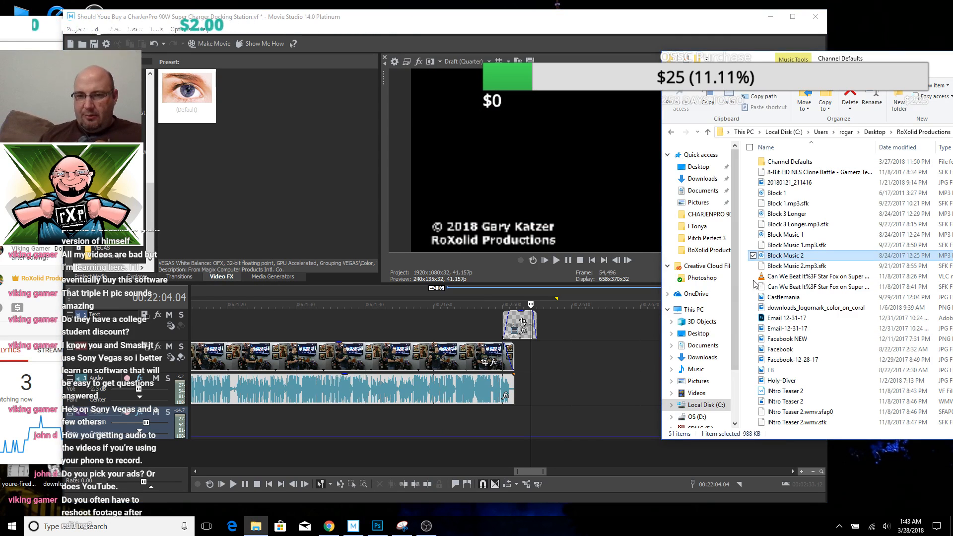
left_click(793, 225)
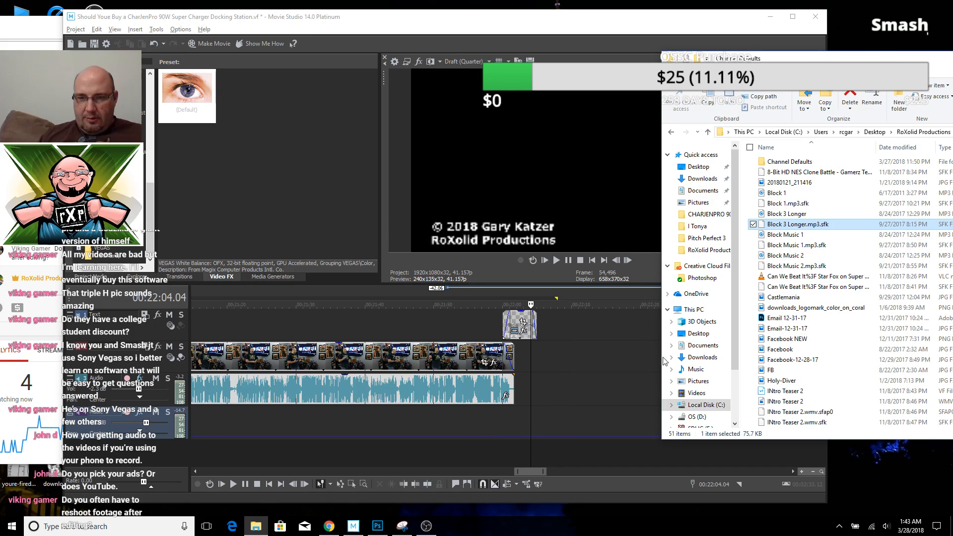
left_click(796, 218)
left_click_drag(457, 383, 466, 424)
key("space")
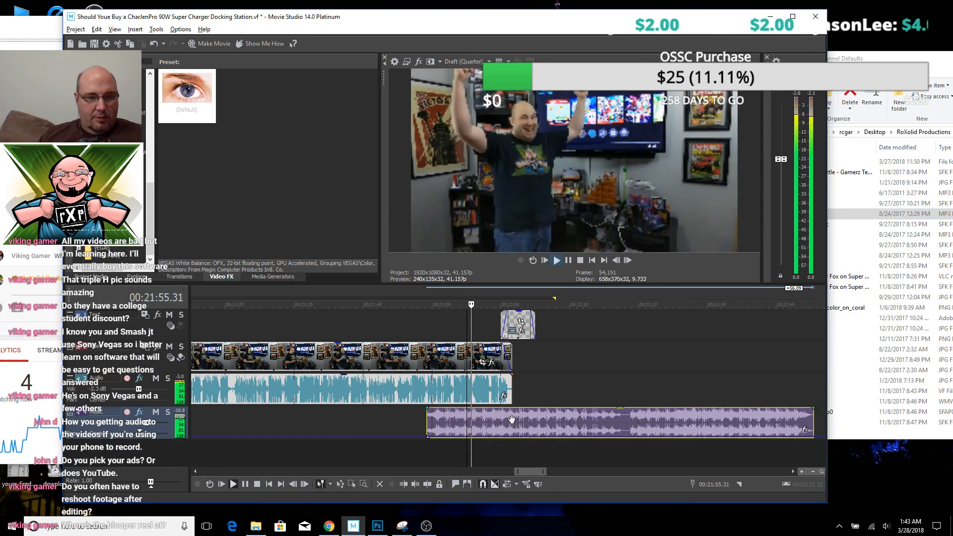
key("space")
left_click(566, 392)
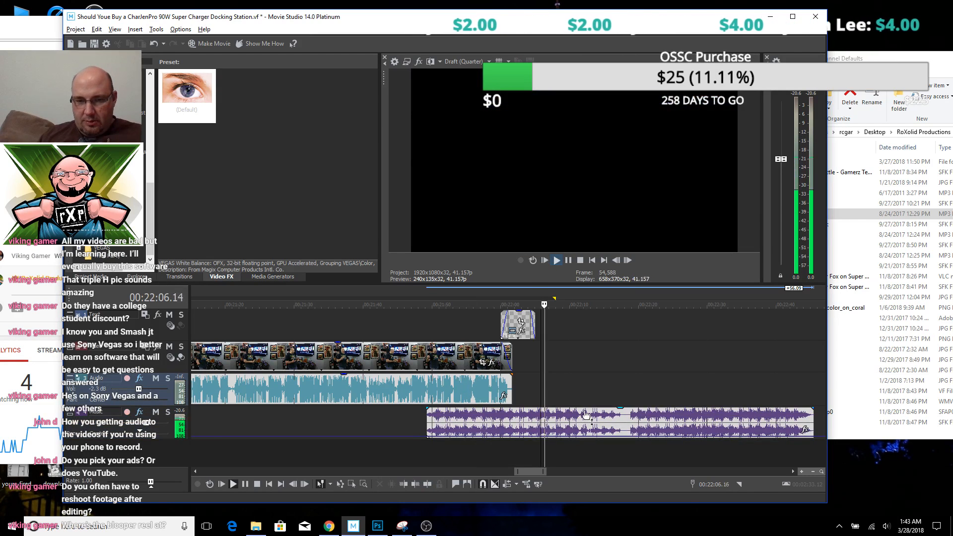
key("Delete")
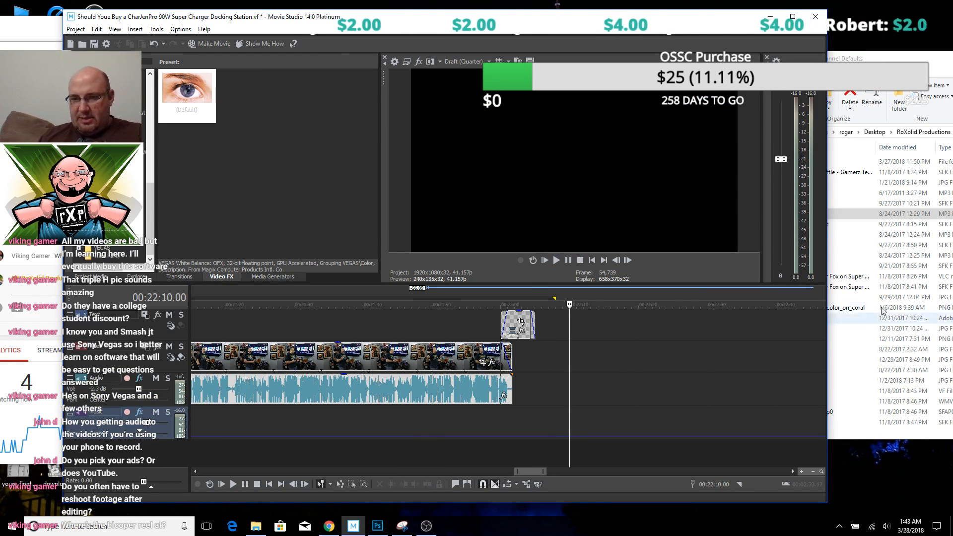
Add Block Music 1 to the lower audio track, overlapping the closing clip's end, and play part of it
left_click(902, 220)
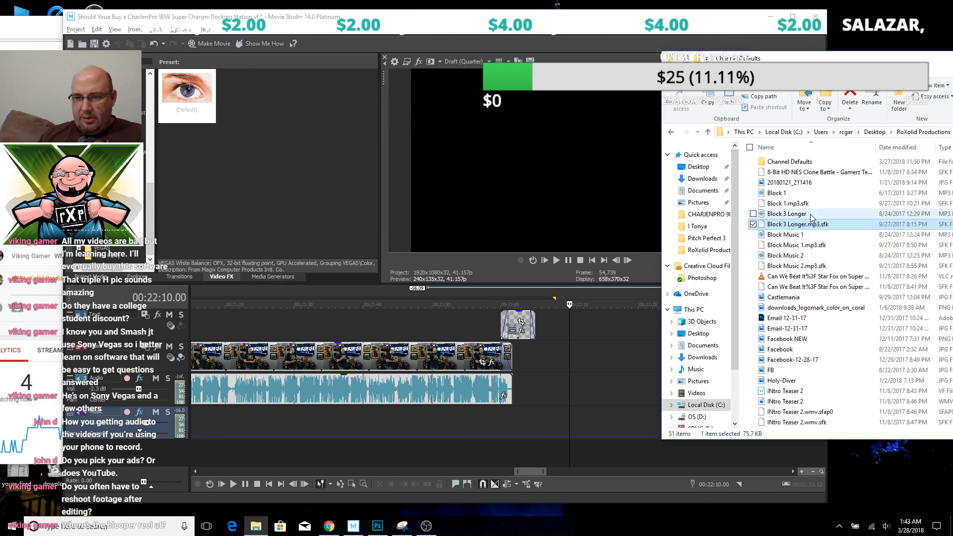
left_click(790, 236)
double_click(790, 236)
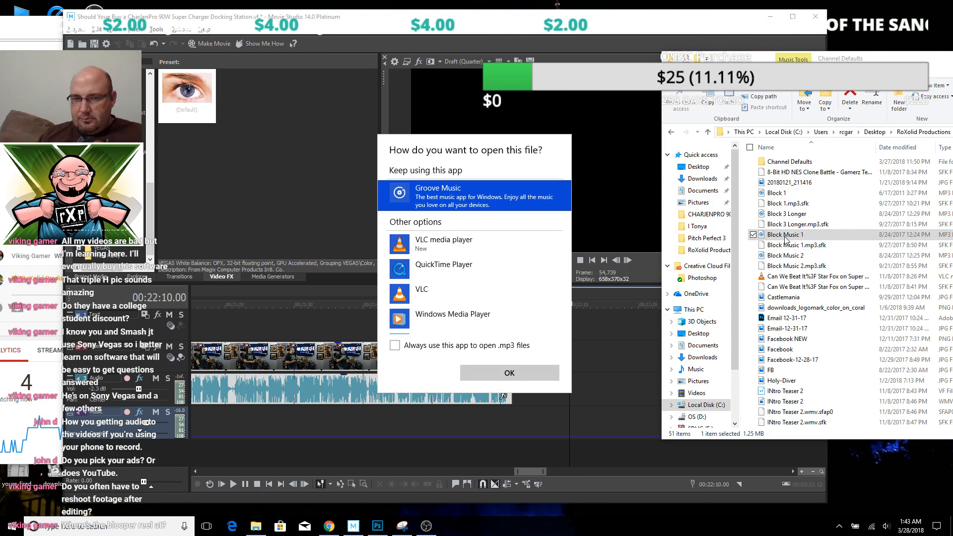
left_click(647, 274)
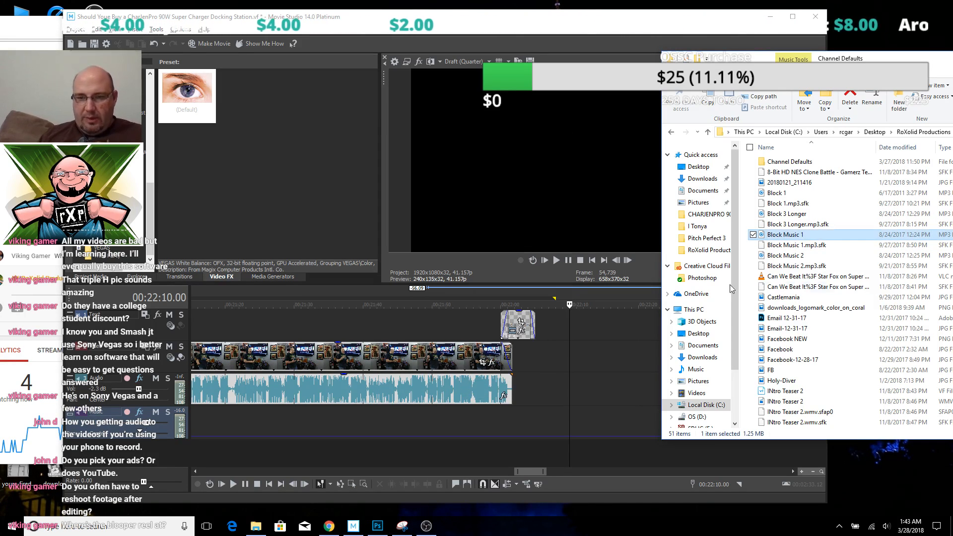
left_click_drag(786, 235, 578, 433)
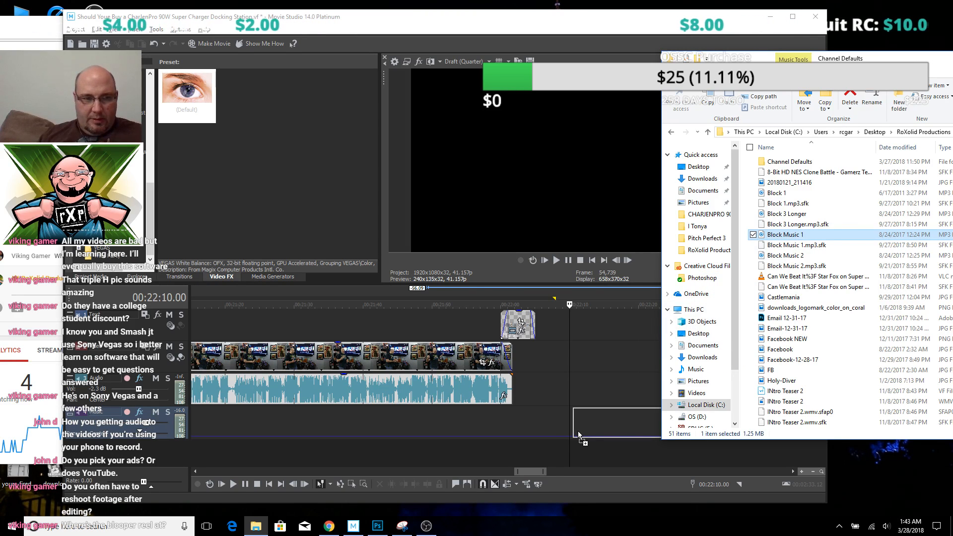
left_click_drag(497, 435, 498, 437)
key("space")
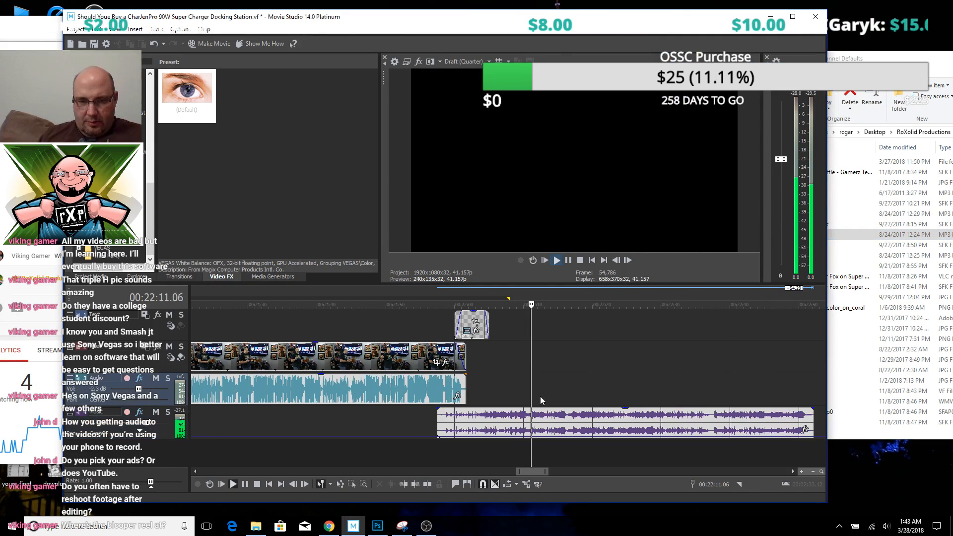
key("space")
Move the Block Music 1 clip earlier so it ends with the copyright title, and give it a long fade-in
scroll(551, 425, "down", 4)
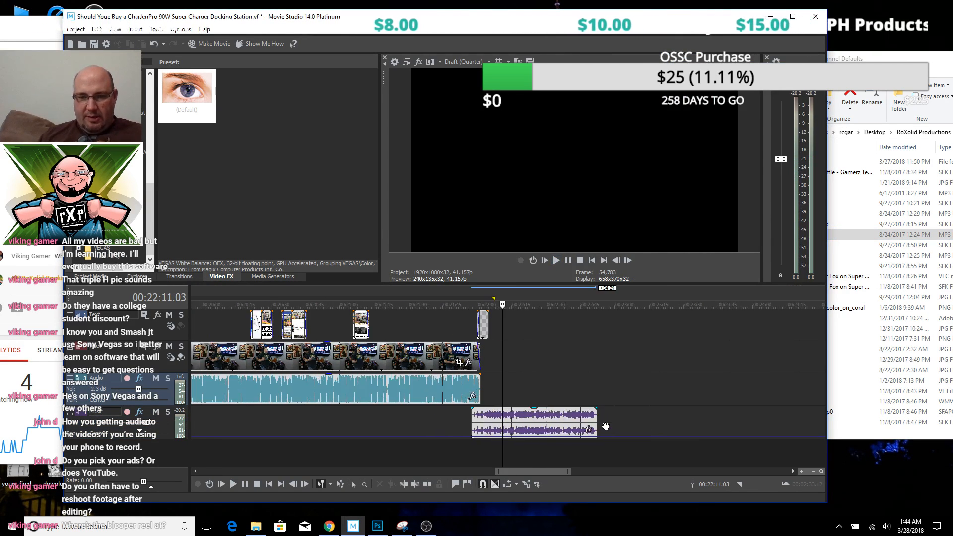
left_click_drag(550, 424, 385, 412)
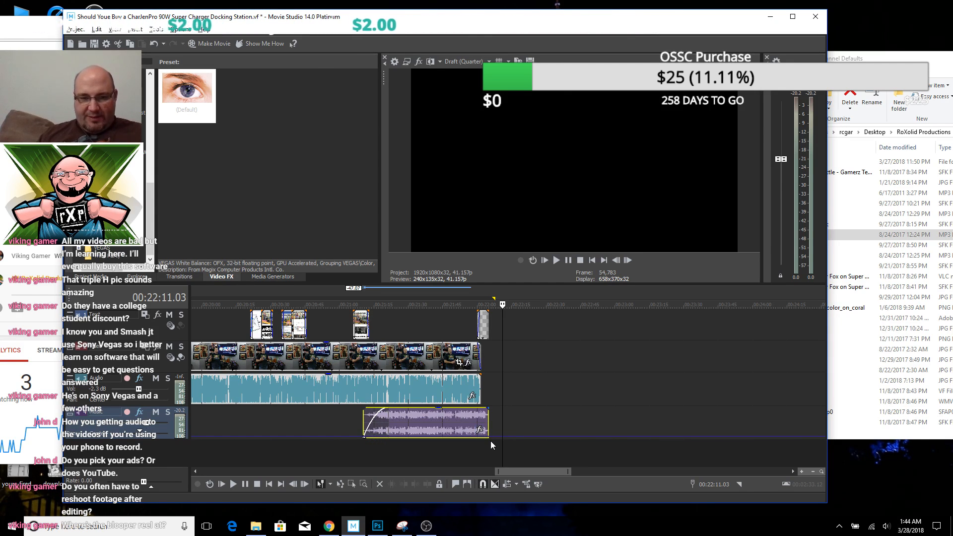
left_click(478, 422)
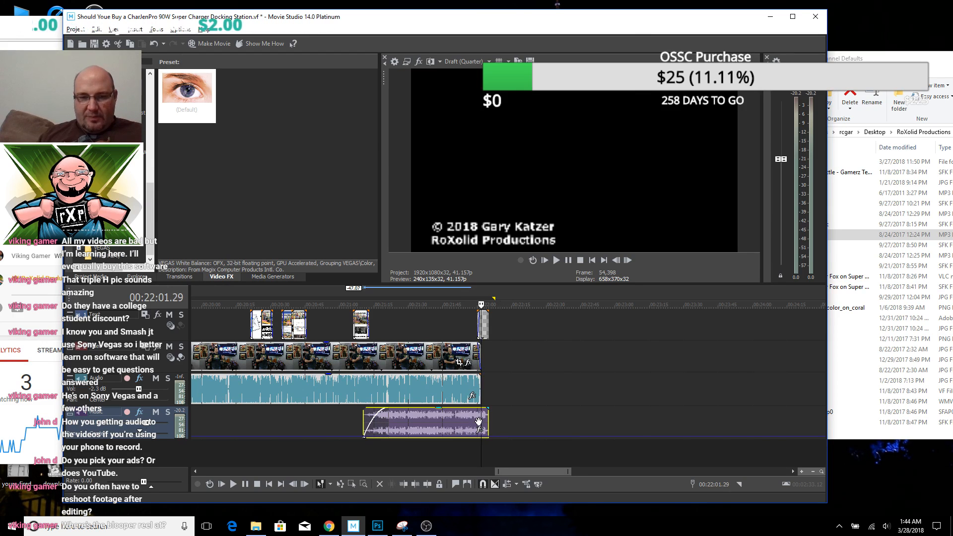
Add two volume envelope points to the Block Music 1 clip near 22:00, raising the music from there on, and play the result
scroll(478, 422, "up", 8)
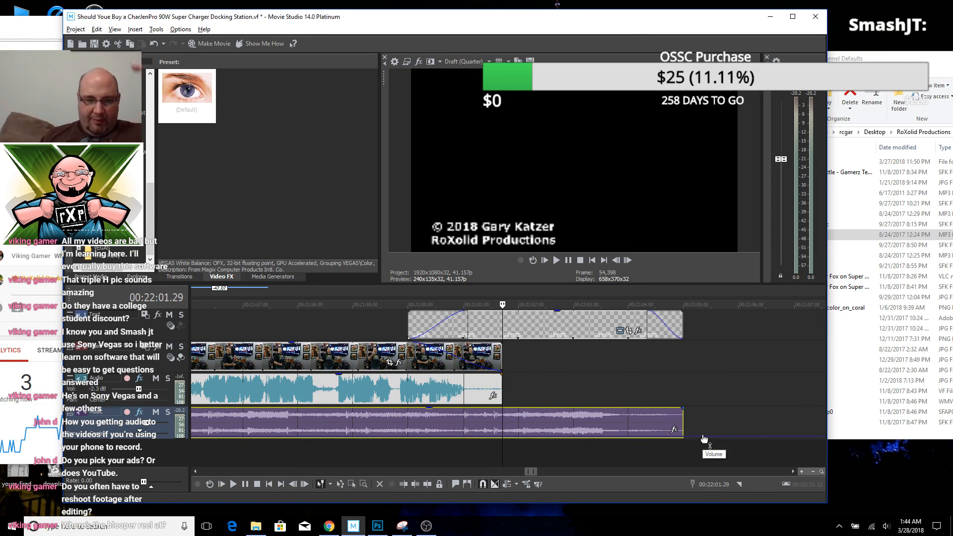
left_click(445, 438)
left_click_drag(459, 438, 467, 427)
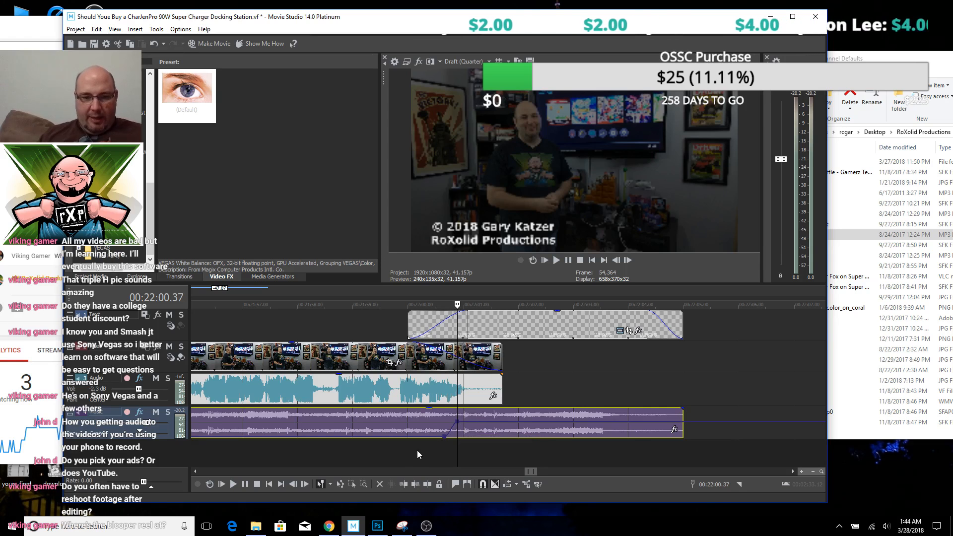
left_click(424, 447)
key("space")
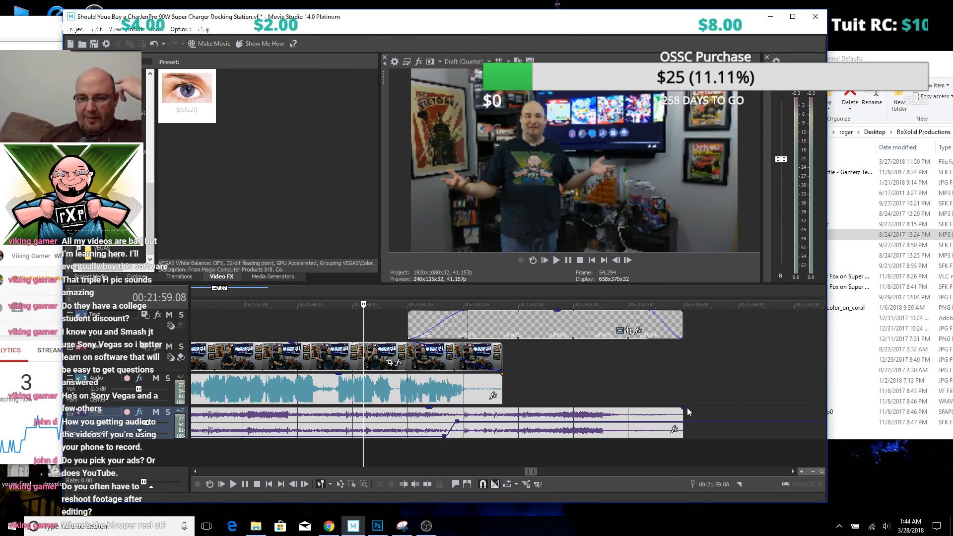
Give the end of the Block Music 1 clip a fade-out of about 2.5 seconds
left_click_drag(687, 407, 547, 406)
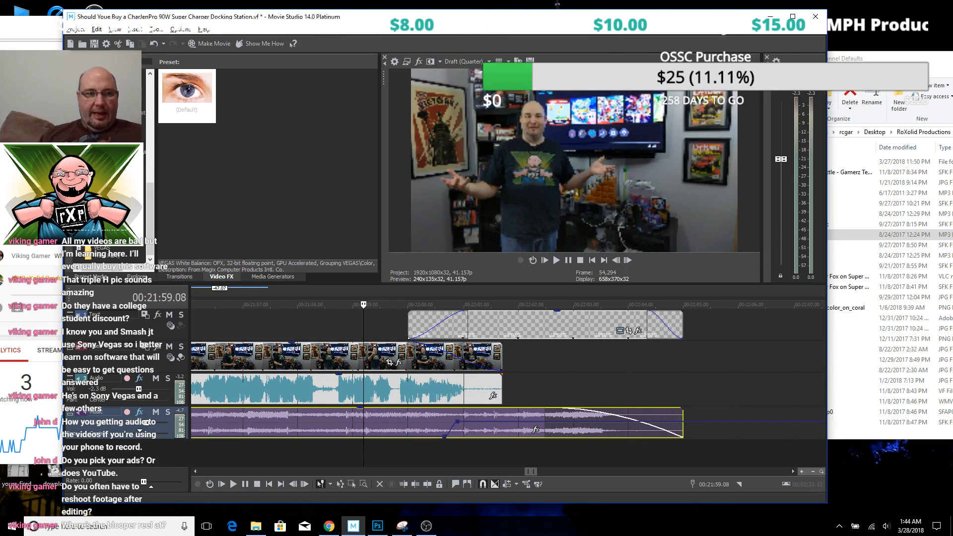
scroll(272, 368, "down", 3)
scroll(272, 369, "down", 3)
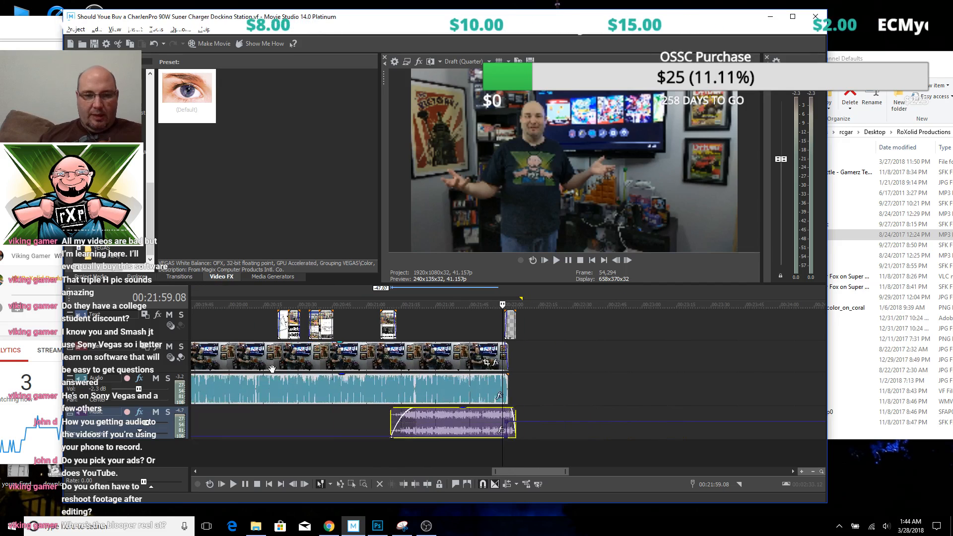
scroll(323, 338, "down", 2)
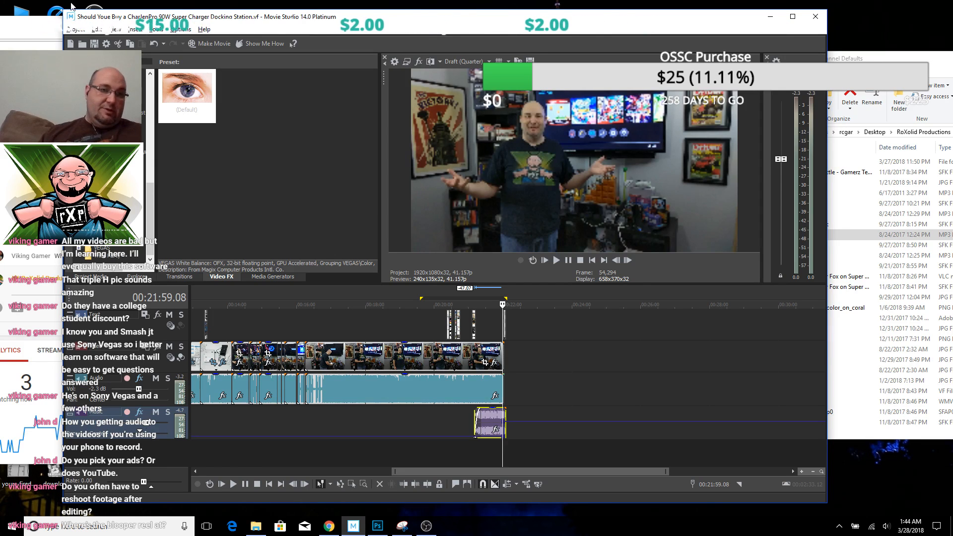
Read the live chat in the YouTube live dashboard, and return to Movie Studio to view the whole timeline
left_click(36, 33)
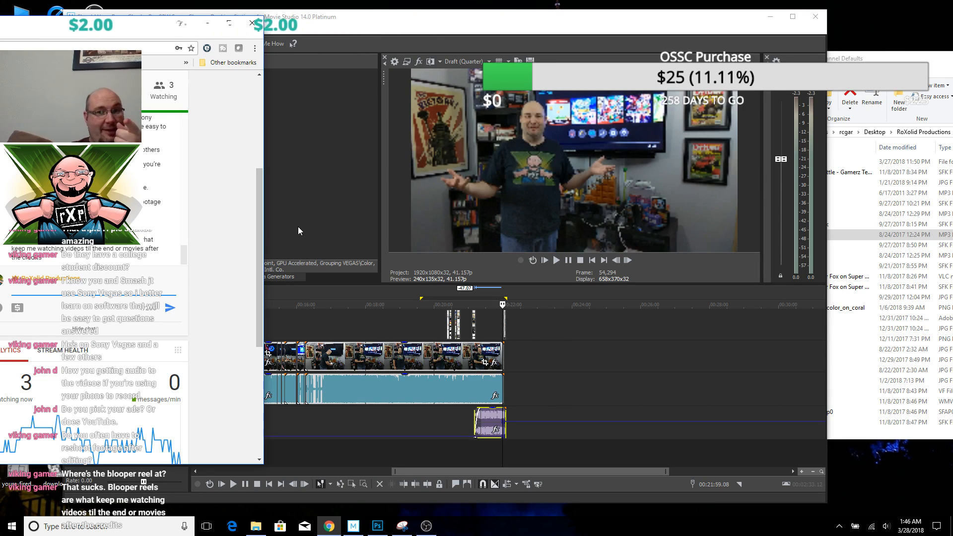
left_click(480, 21)
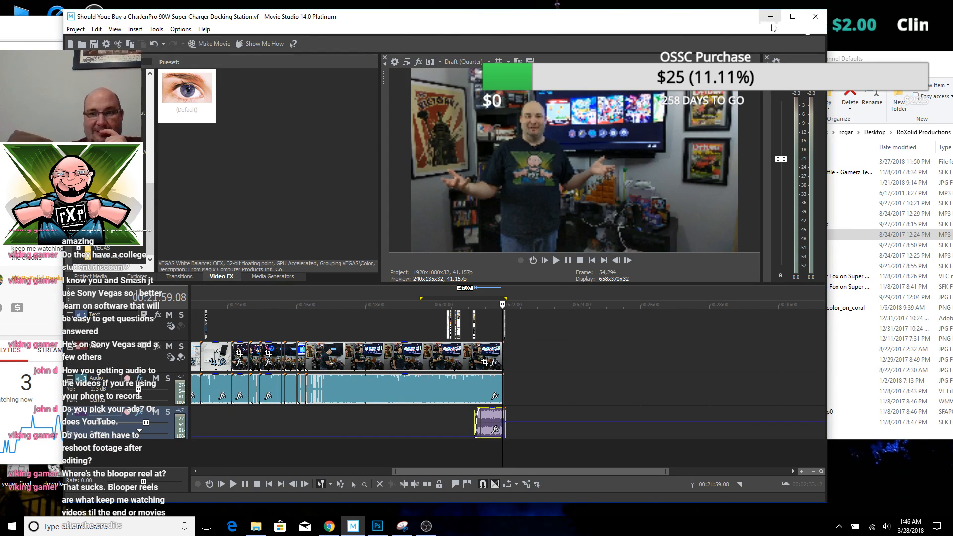
scroll(470, 394, "down", 3)
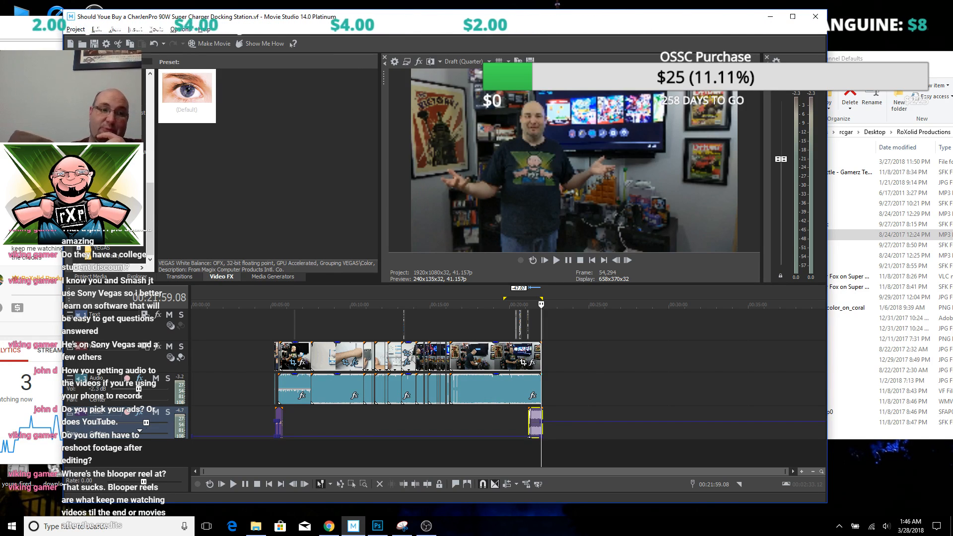
Switch to the YouTube live dashboard and OBS, arranging their windows so the live chat and the streaming controls are both visible
left_click(40, 33)
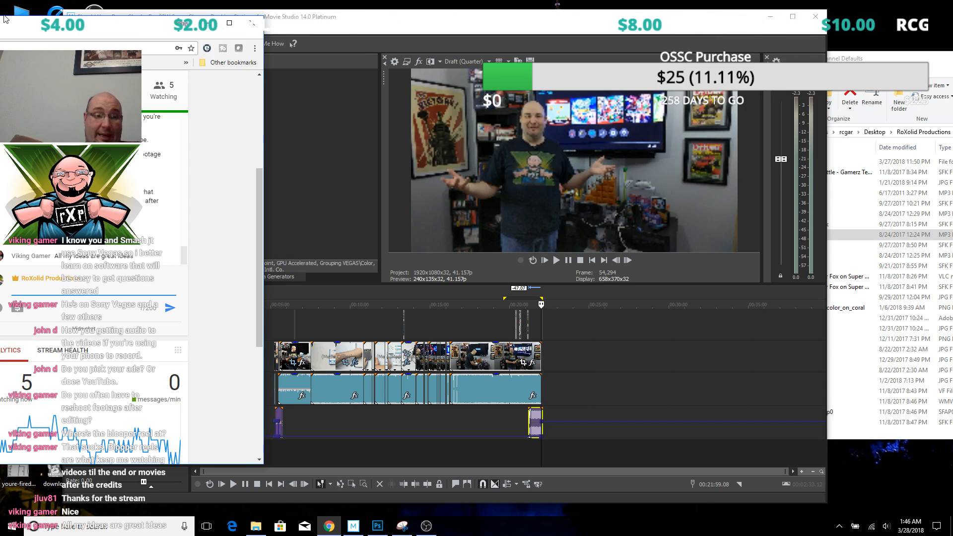
left_click_drag(90, 30, 607, 61)
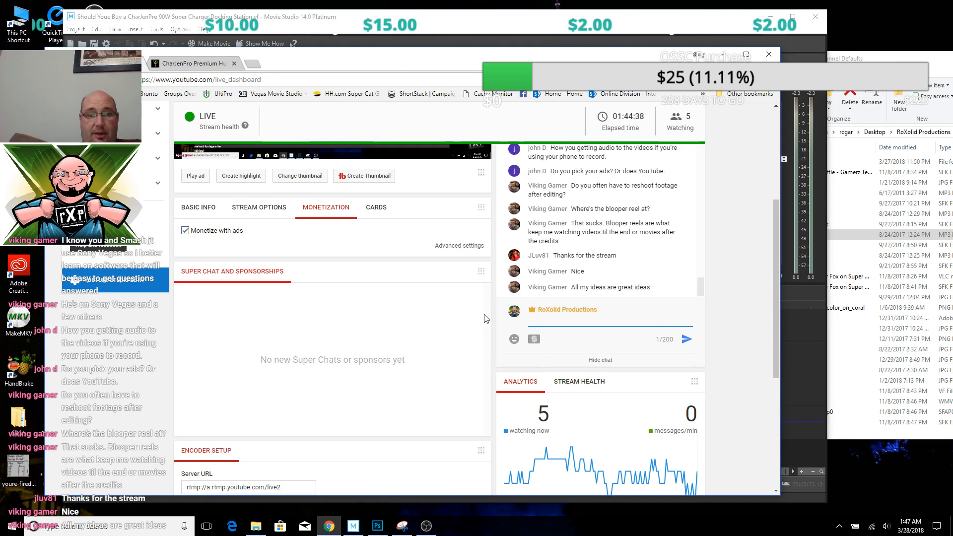
left_click(740, 303)
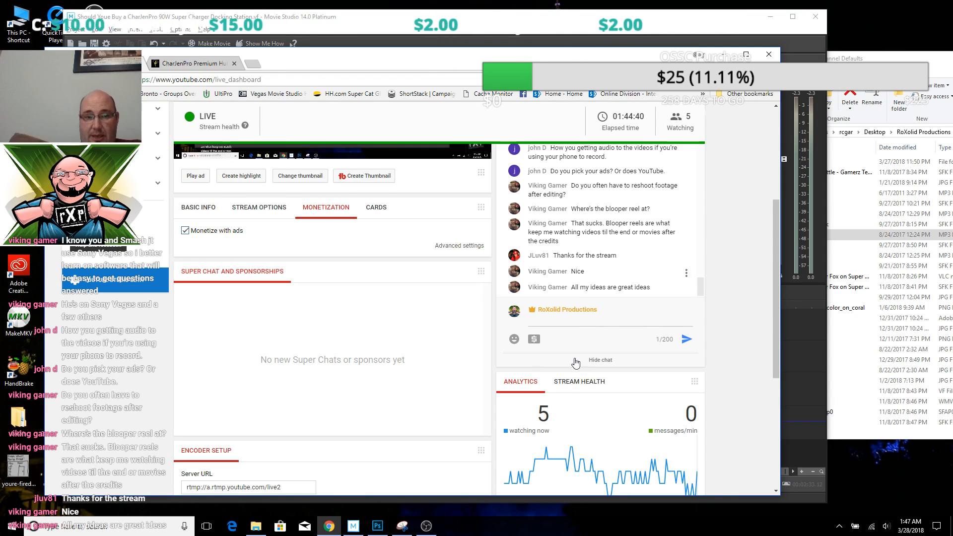
left_click(429, 529)
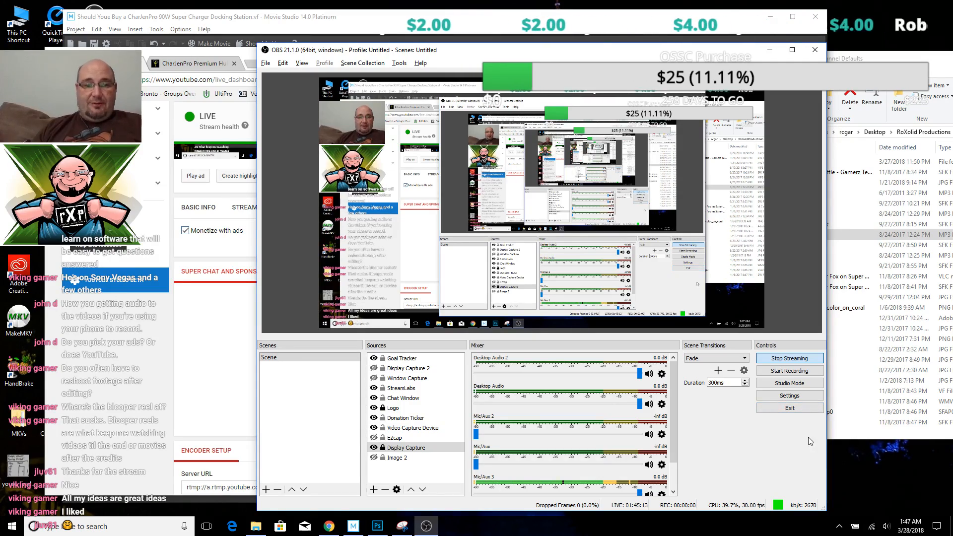
left_click_drag(427, 53, 127, 26)
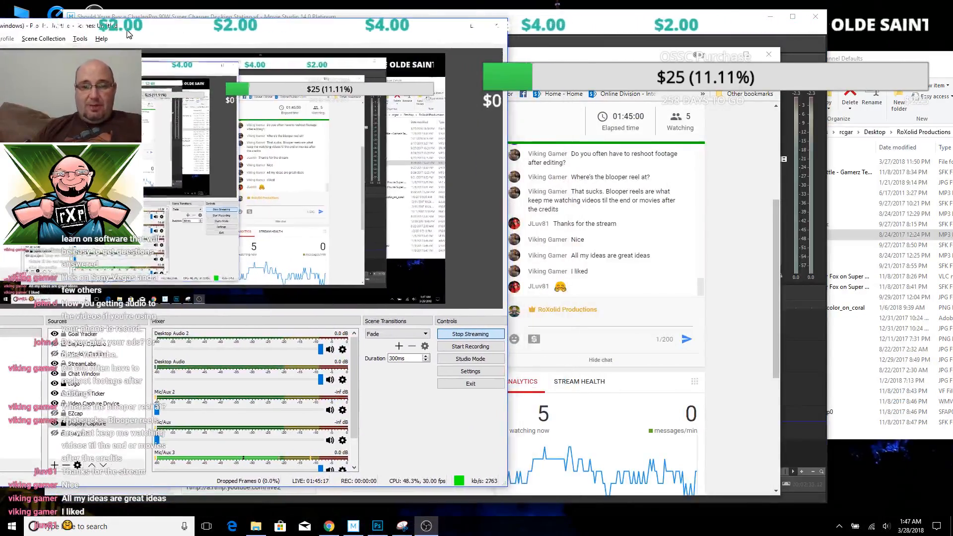